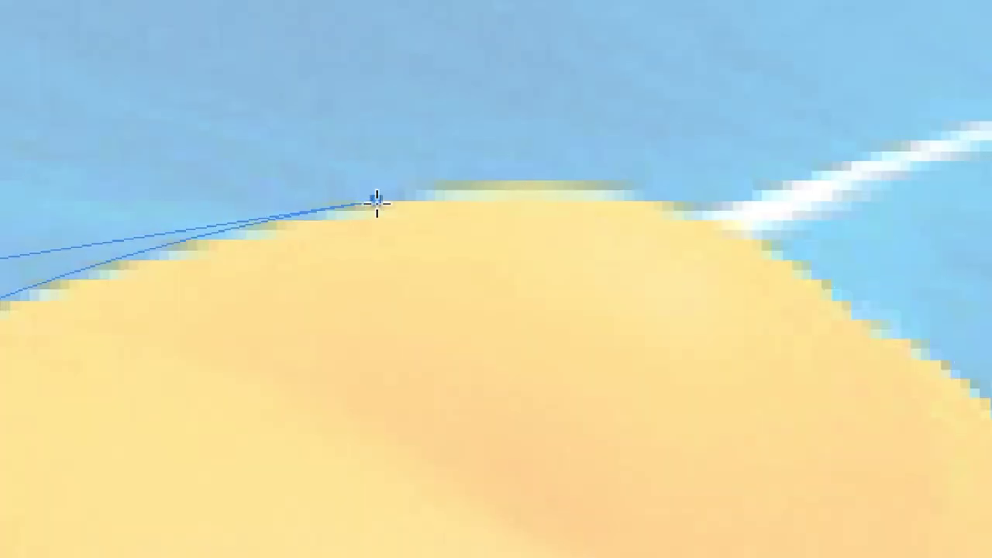
# Step: Extend the pen path with three curved anchors along the dune edge
pyautogui.moveTo(377, 202); pyautogui.dragTo(417, 194)
pyautogui.moveTo(496, 218)
pyautogui.mouseDown()
pyautogui.moveTo(518, 235)
pyautogui.moveTo(474, 197)
pyautogui.mouseUp()
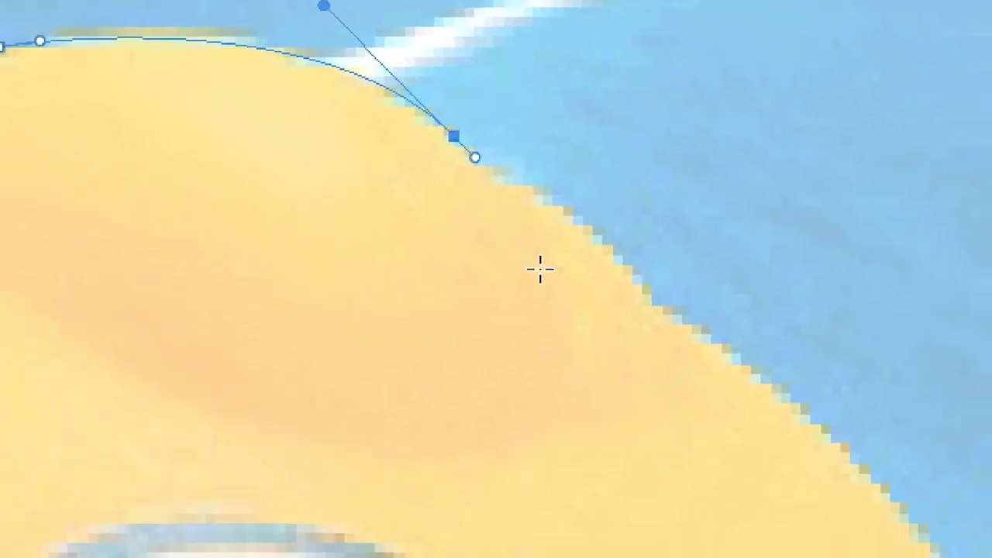
pyautogui.moveTo(524, 243); pyautogui.dragTo(544, 246)
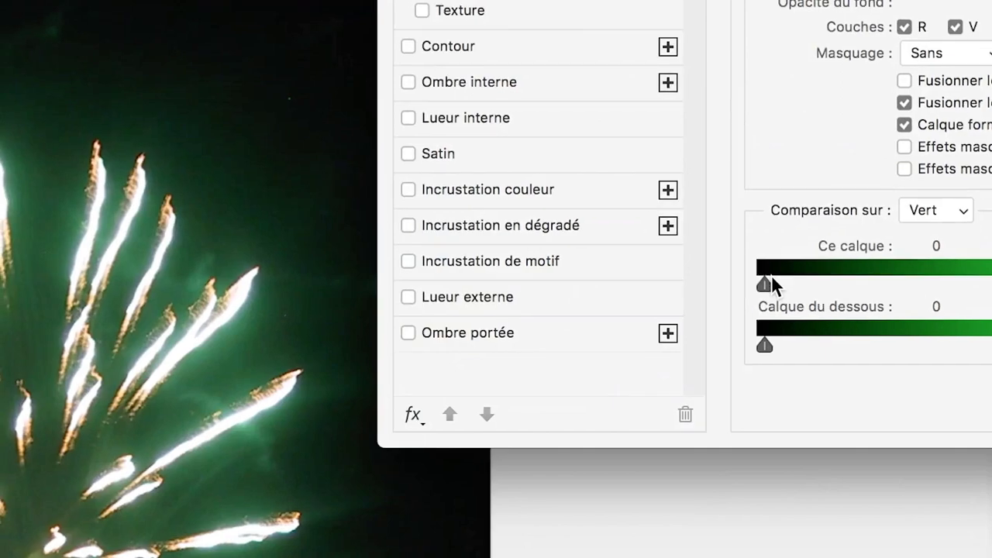
# Step: Knock out the fireworks' dark background with the Blend If Green black slider
pyautogui.moveTo(765, 283); pyautogui.dragTo(787, 276)
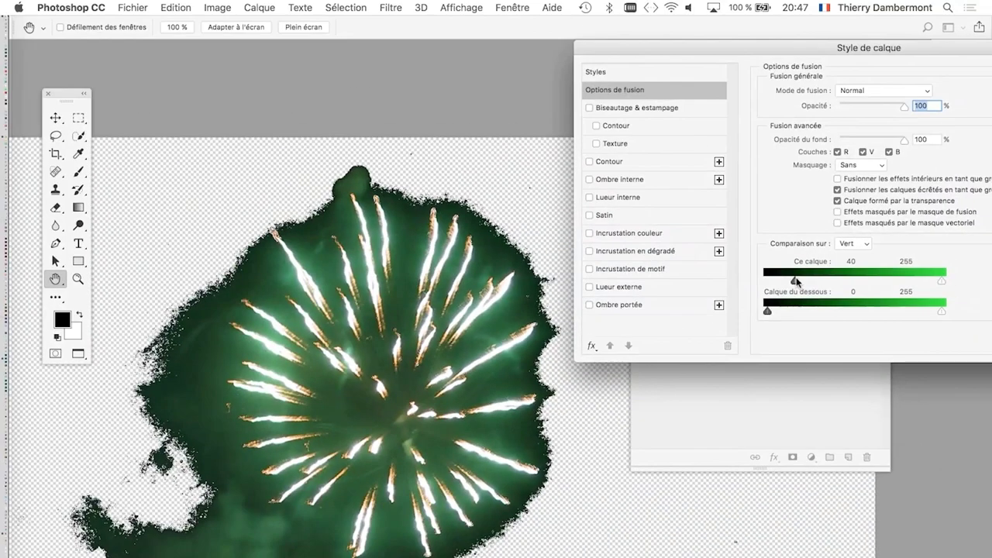
pyautogui.scroll(1, 433, 287)
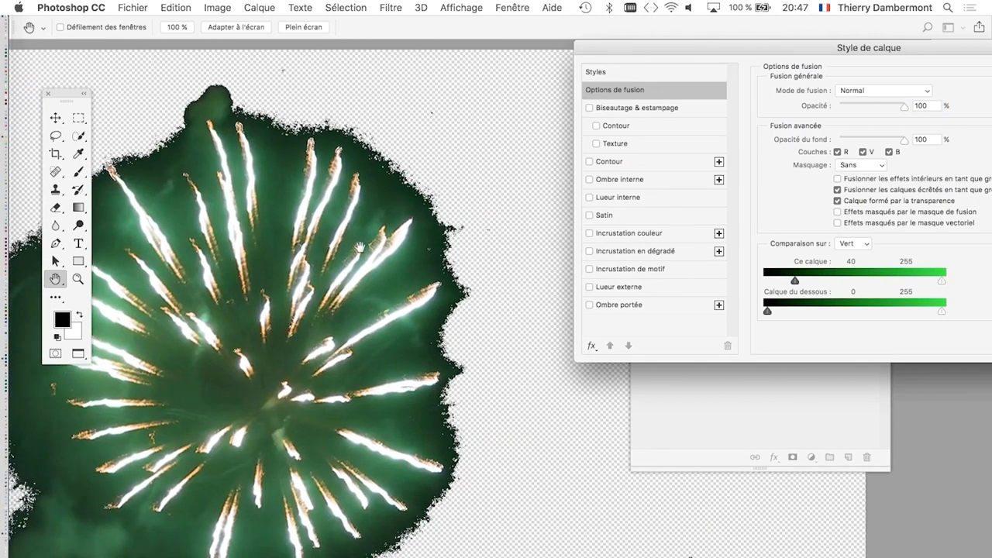
pyautogui.scroll(1, 408, 295)
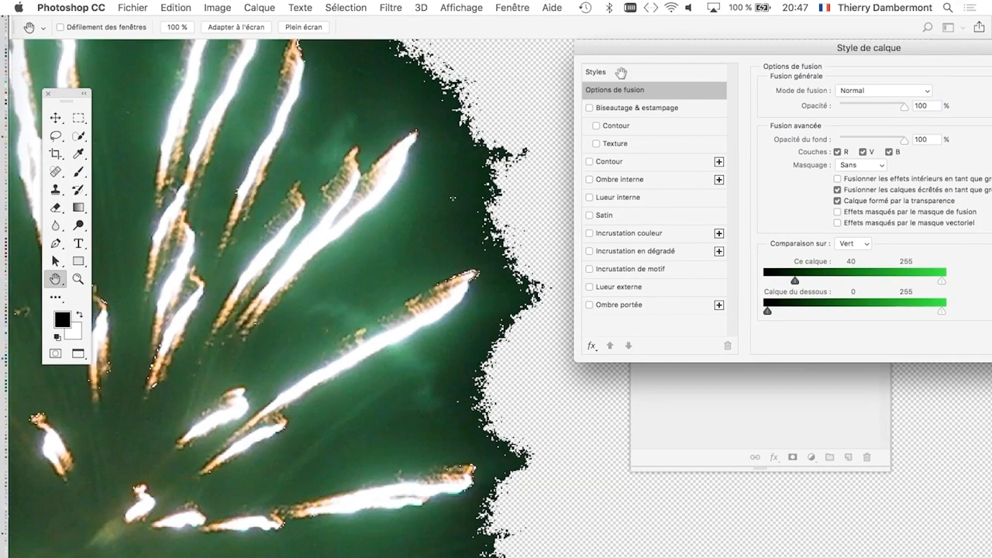
pyautogui.scroll(-1, 433, 256)
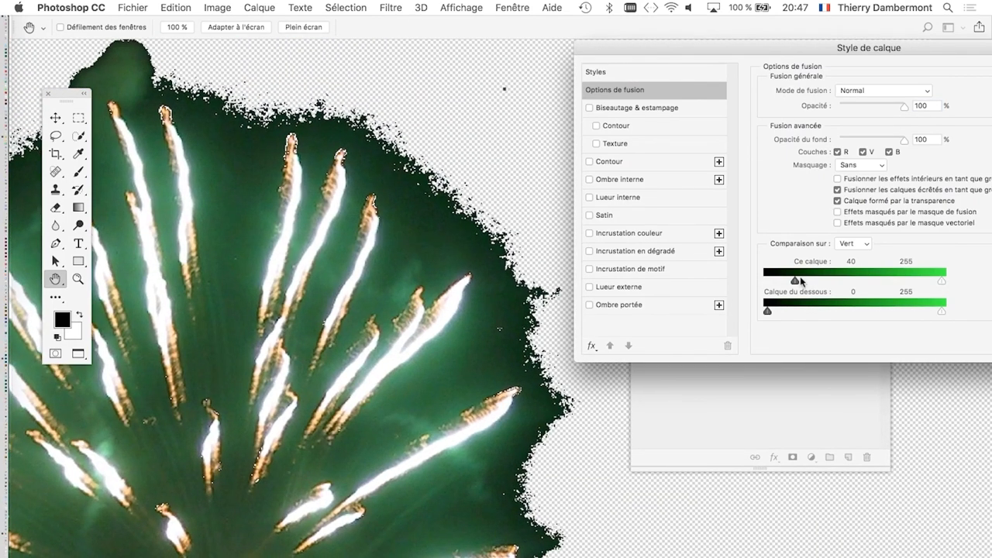
pyautogui.moveTo(794, 280)
pyautogui.mouseDown()
pyautogui.moveTo(840, 281)
pyautogui.moveTo(787, 279)
pyautogui.moveTo(800, 281)
pyautogui.mouseUp()
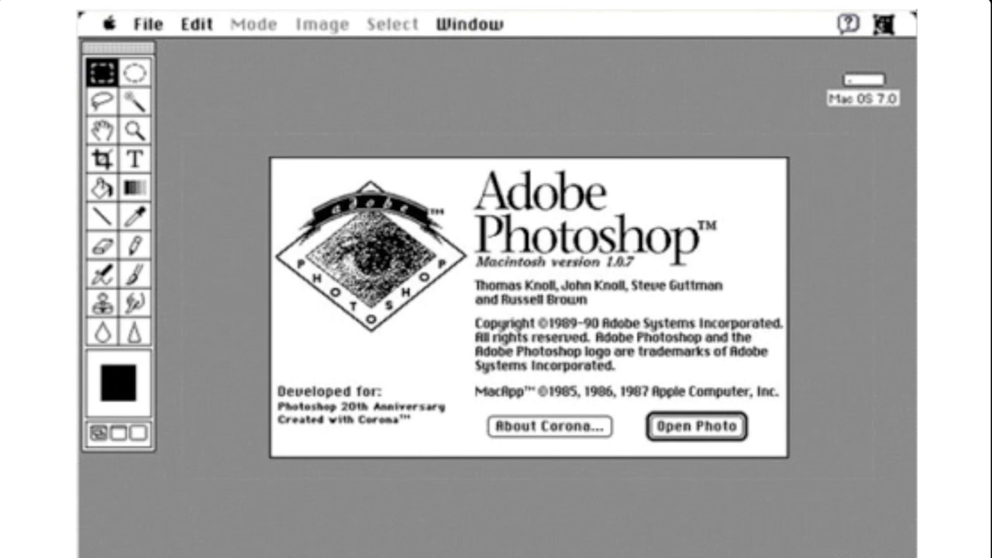
# Step: Open a blank new Firefox tab with Cmd+T
pyautogui.press('super+t')
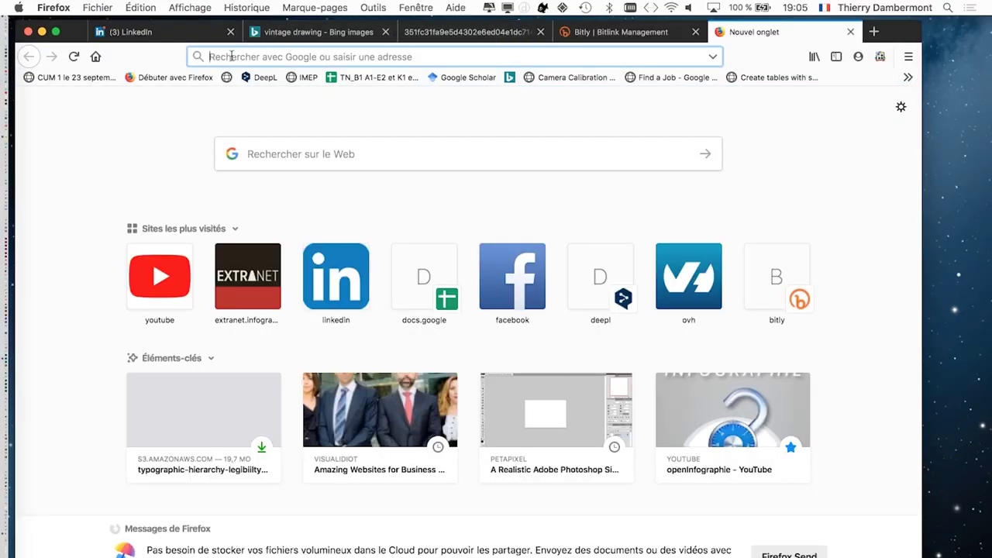
# Step: Load the peony illustration from the pasted bit.ly link and inspect it at full size
pyautogui.write('http://bit.ly/DEMARRAGECGRCOURS2vs2')
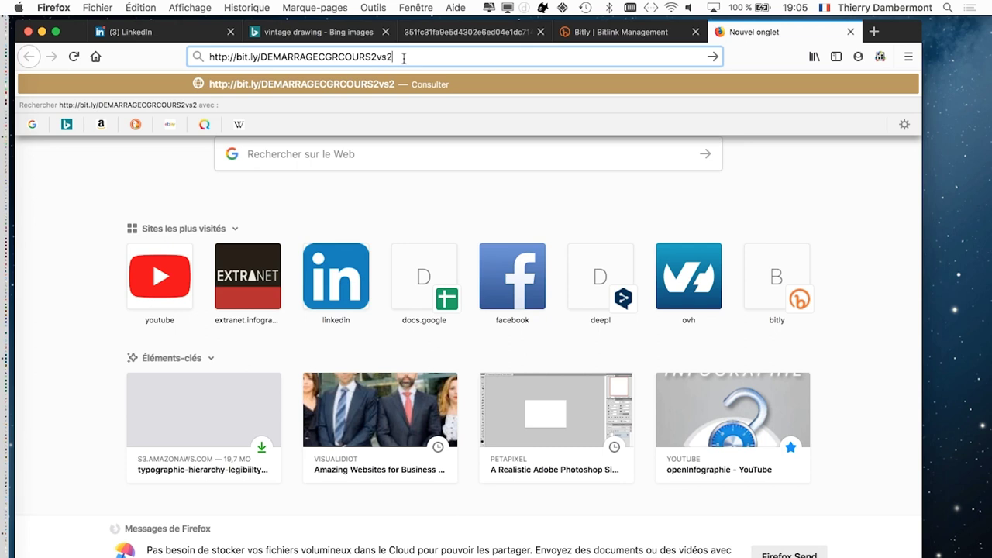
pyautogui.press('Return')
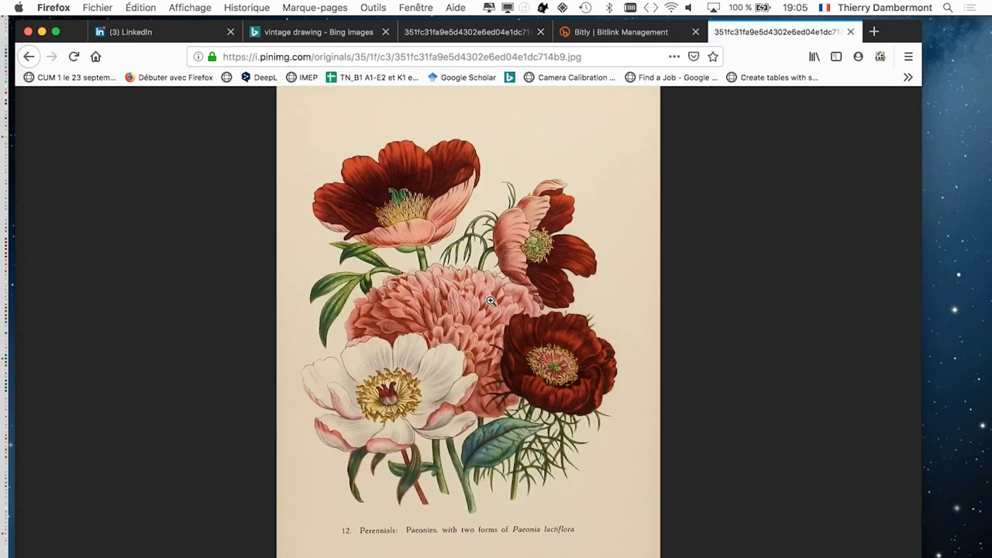
pyautogui.click(509, 217)
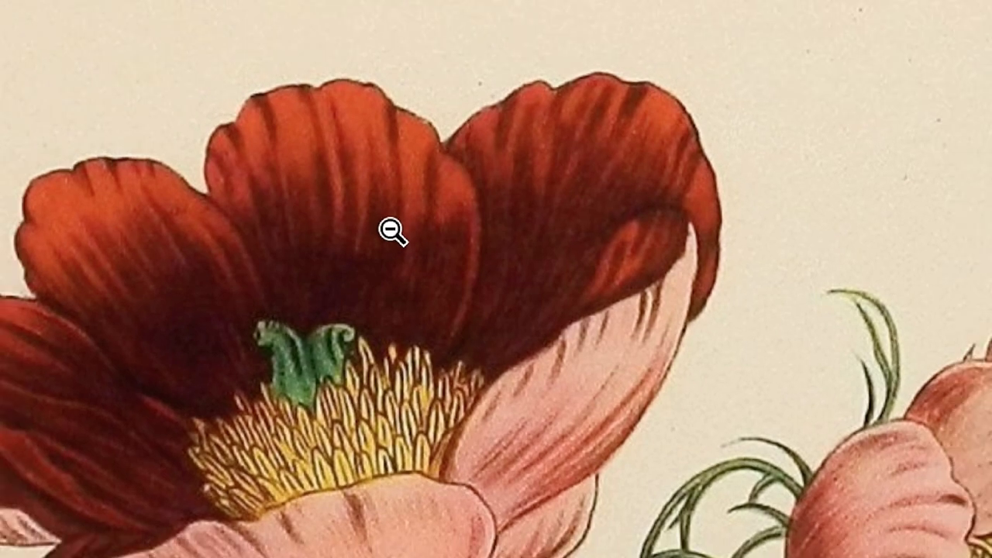
pyautogui.click(349, 228)
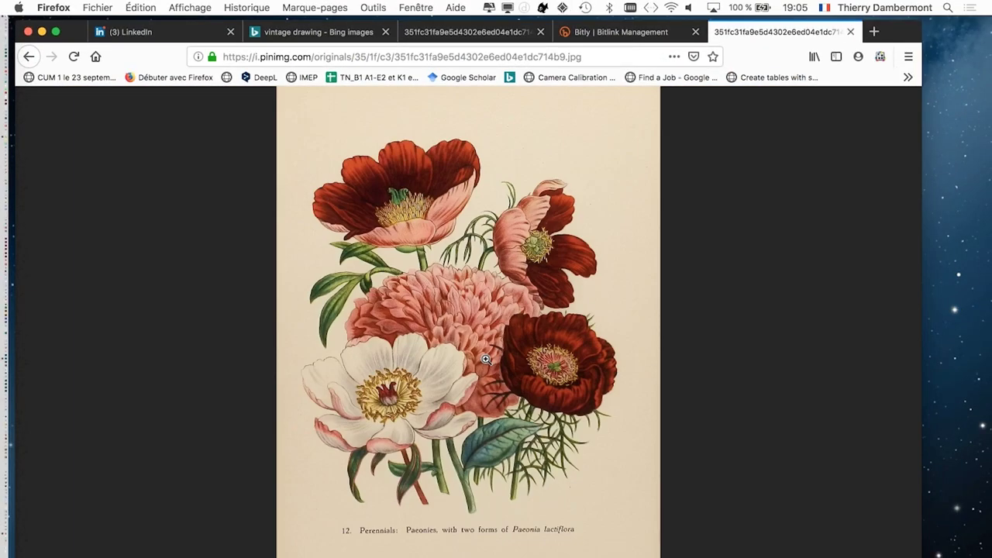
pyautogui.click(495, 354)
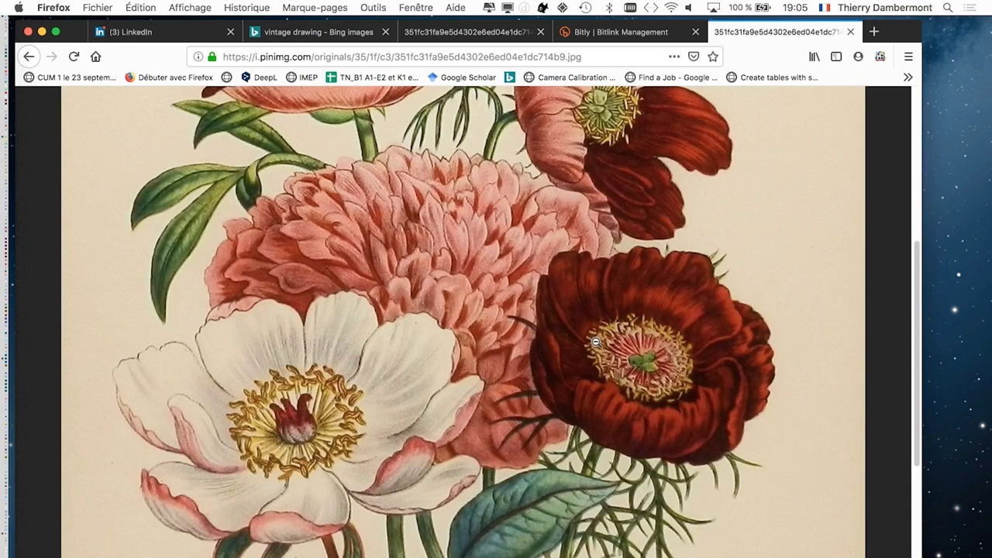
pyautogui.scroll(-4, 595, 332)
pyautogui.scroll(-1, 595, 333)
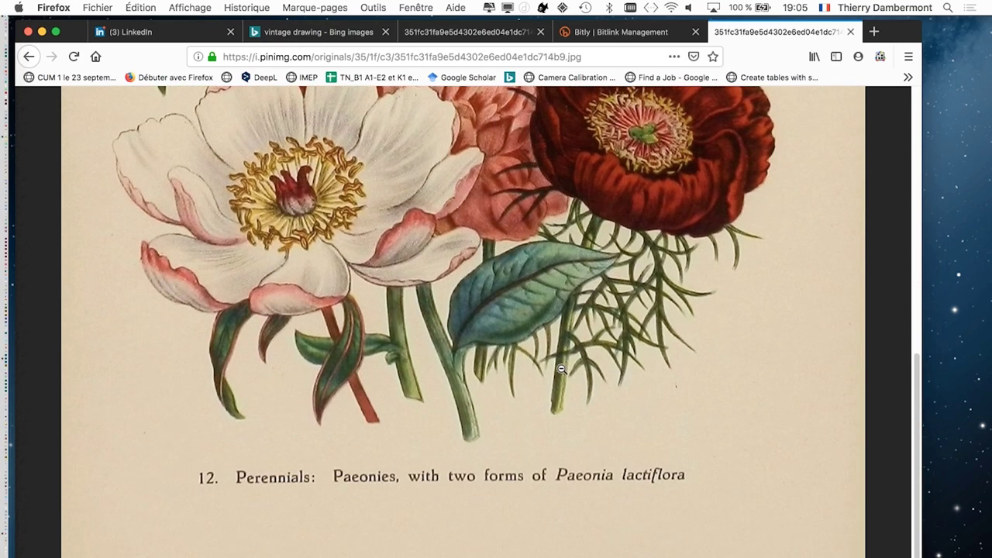
pyautogui.scroll(3, 555, 371)
pyautogui.scroll(3, 556, 371)
pyautogui.scroll(3, 556, 371)
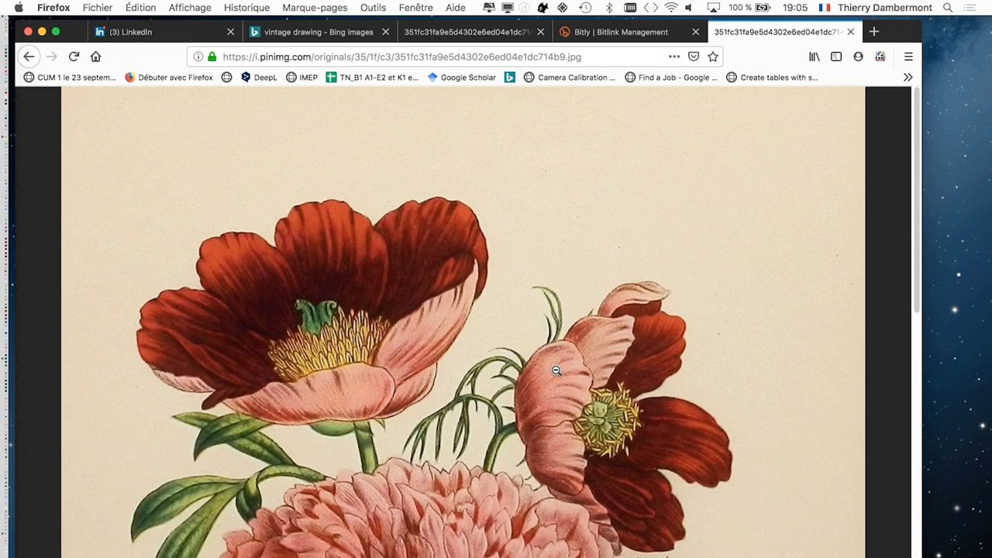
pyautogui.click(626, 32)
pyautogui.click(764, 35)
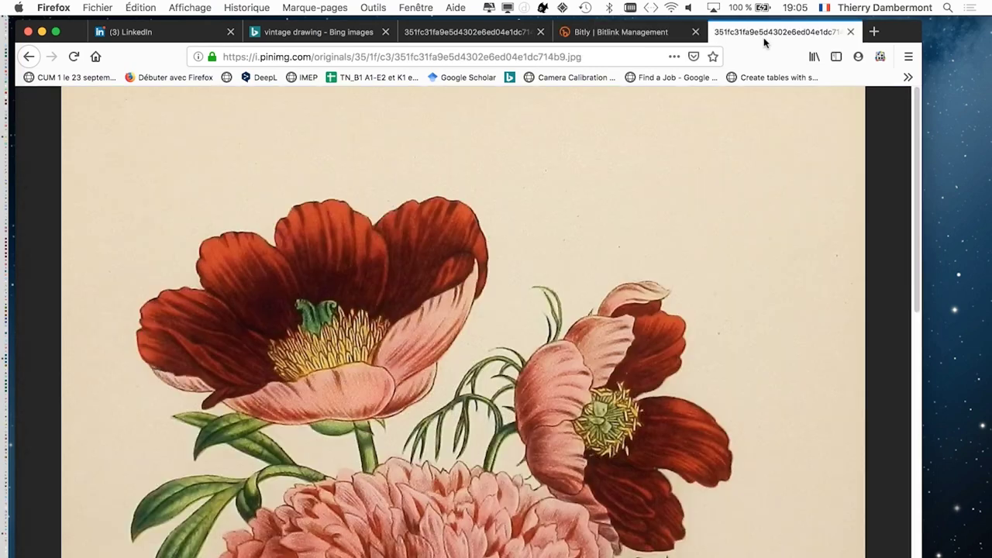
pyautogui.click(359, 54)
pyautogui.write('http://bit.ly/DEMARRAGECGRCOURS2vs2')
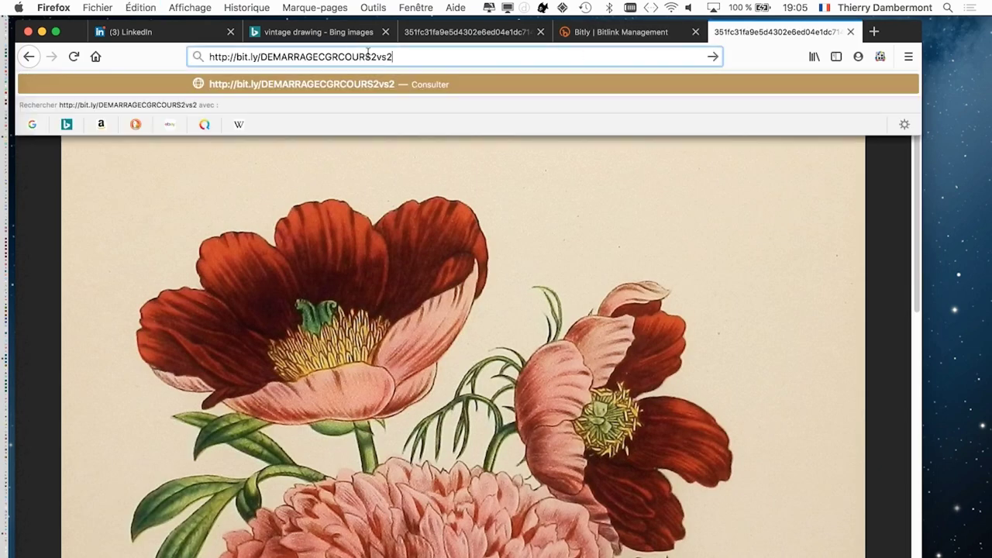
pyautogui.press('Left')
pyautogui.press('Left')
pyautogui.press('Left')
pyautogui.moveTo(234, 57); pyautogui.dragTo(203, 57)
pyautogui.press('BackSpace')
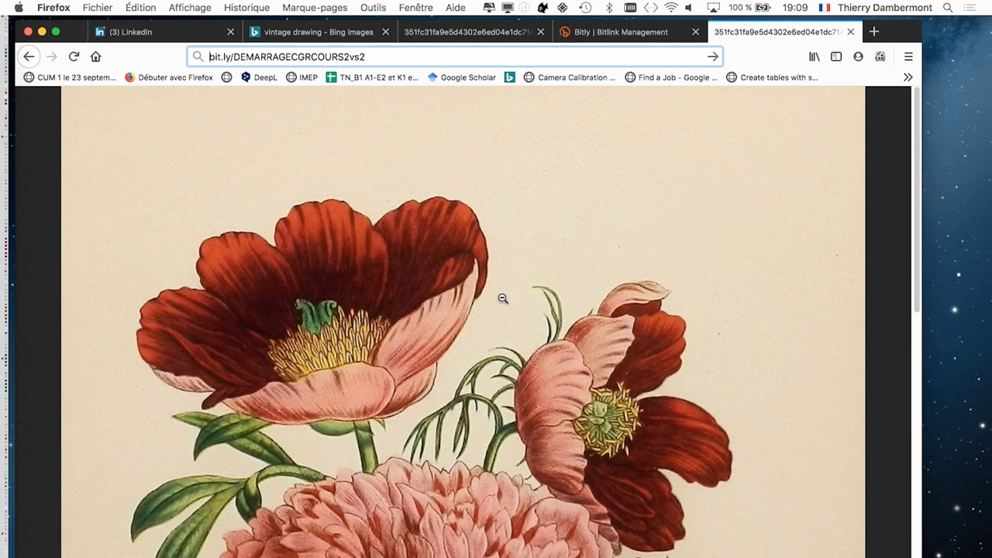
pyautogui.click(503, 300)
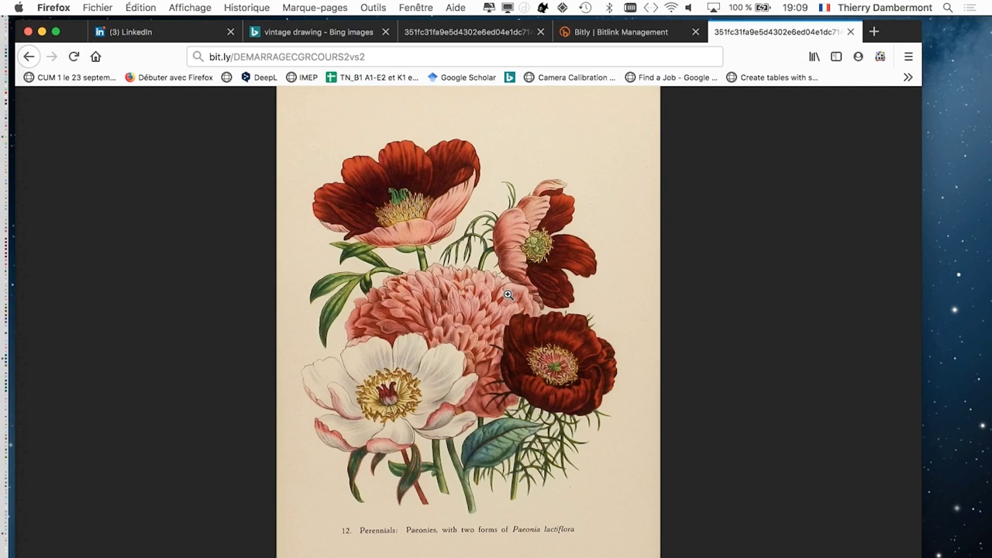
# Step: Toggle the peony image between fit-to-window and full size, ending at full size
pyautogui.click(494, 258)
pyautogui.click(515, 268)
pyautogui.click(515, 275)
pyautogui.click(554, 260)
pyautogui.click(540, 248)
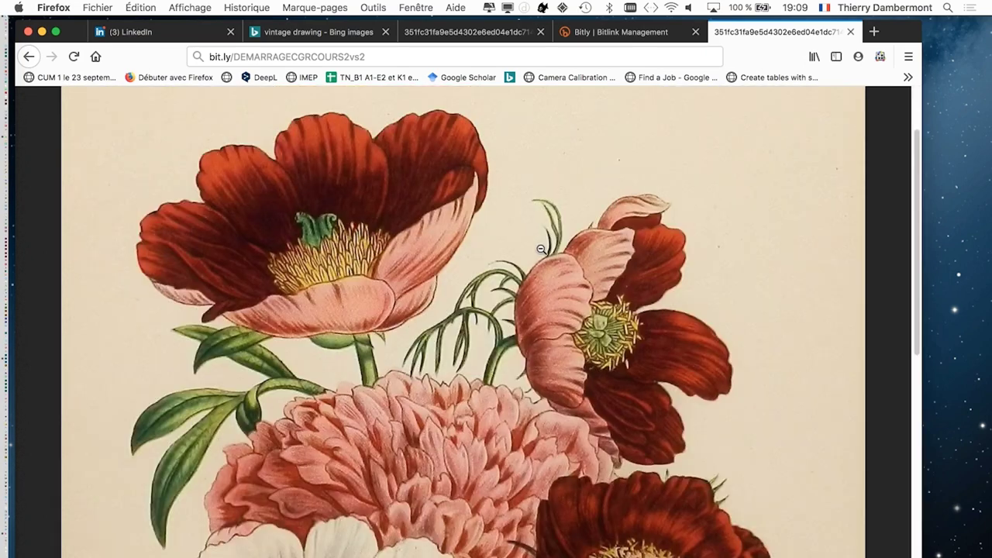
pyautogui.click(534, 272)
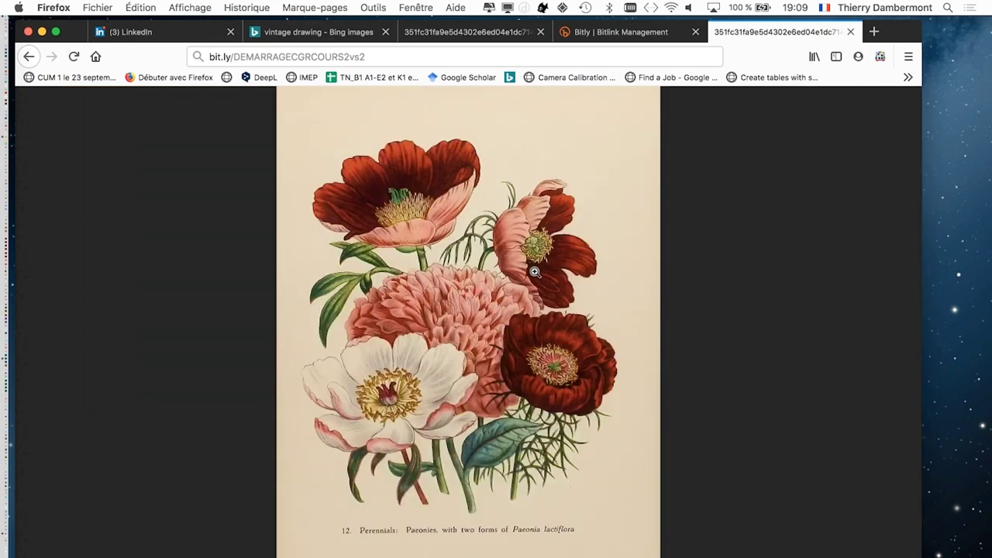
pyautogui.click(535, 272)
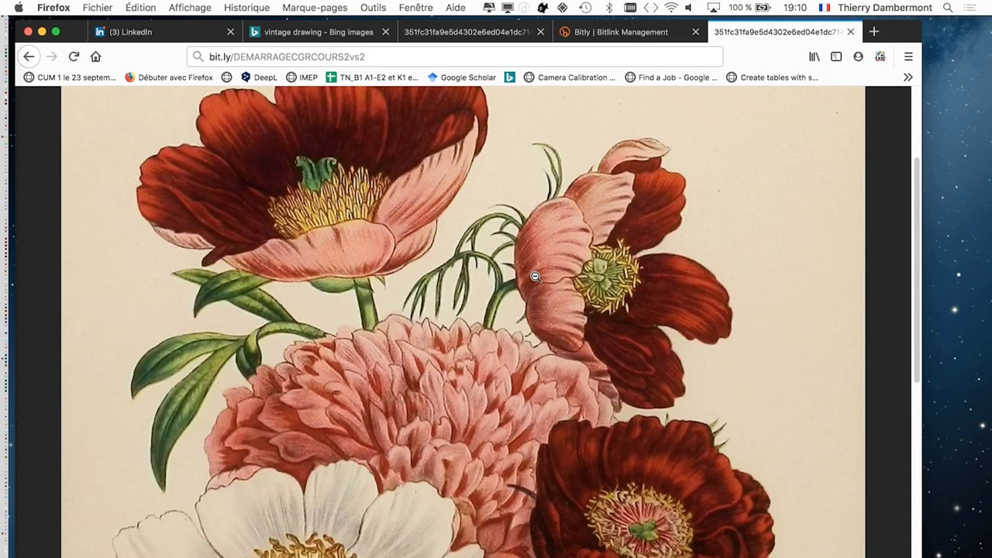
# Step: Start saving the image and create a groupe1cours2CGR folder on the Desktop
pyautogui.rightClick(486, 278)
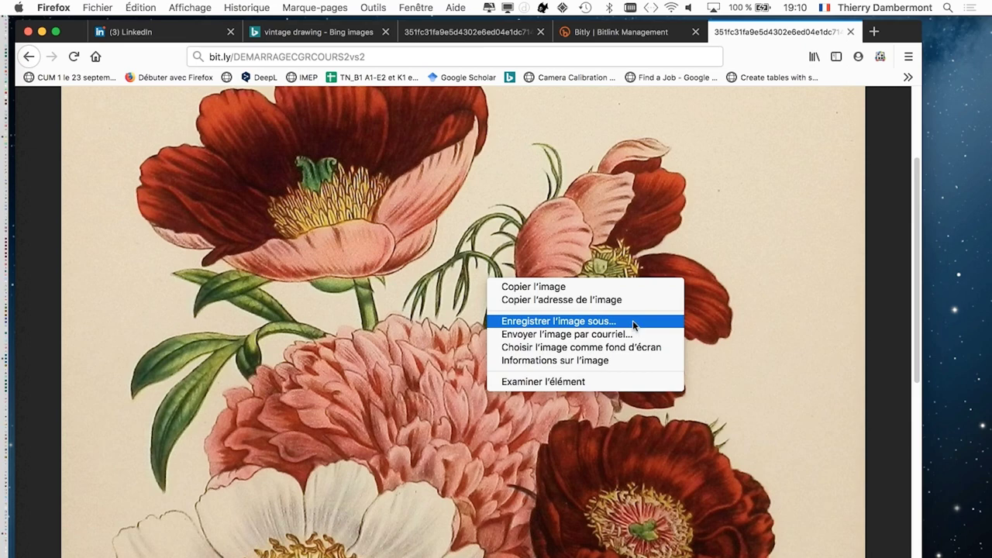
pyautogui.click(632, 320)
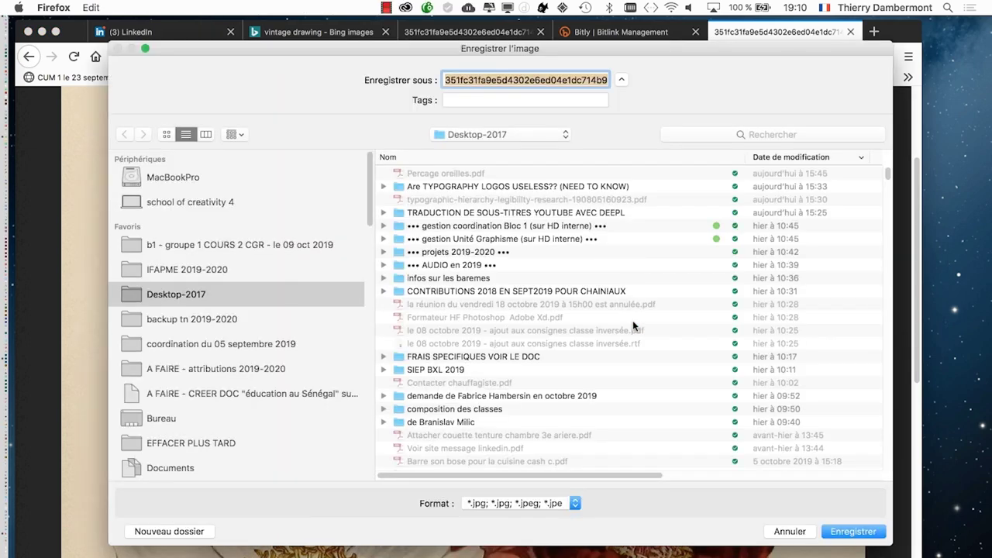
pyautogui.click(161, 418)
pyautogui.click(193, 531)
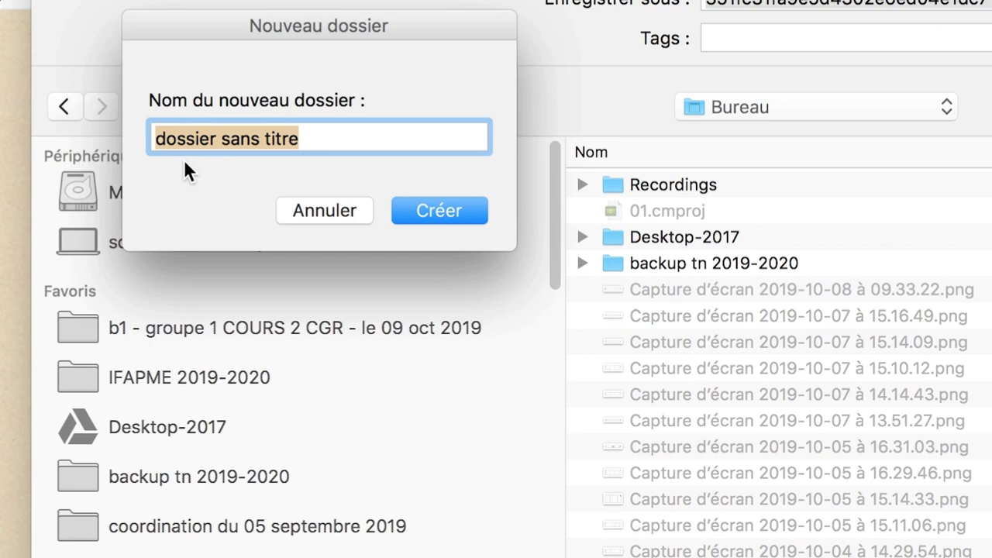
pyautogui.write('gr')
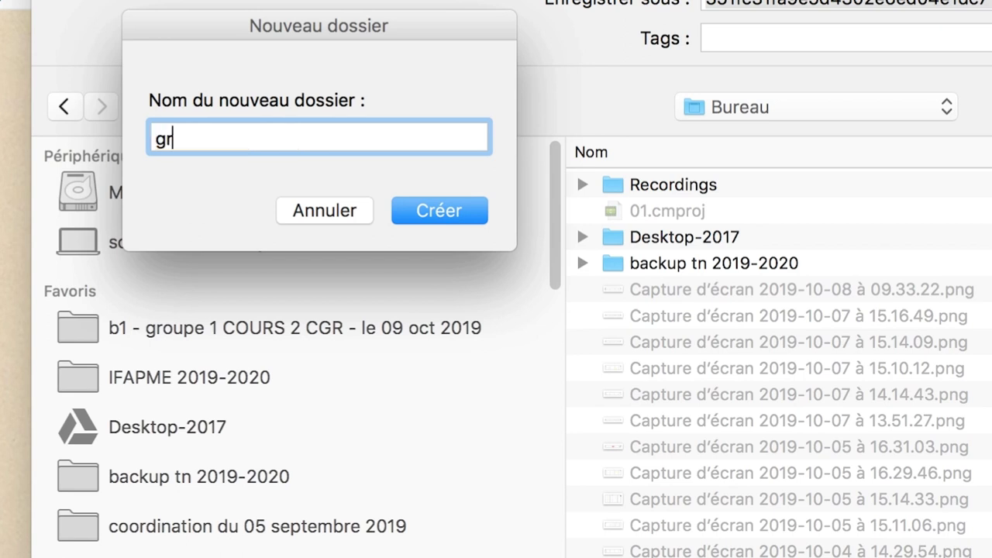
pyautogui.write('pu')
pyautogui.press('BackSpace')
pyautogui.press('BackSpace')
pyautogui.write('oup')
pyautogui.write('e1')
pyautogui.write('cours2CG')
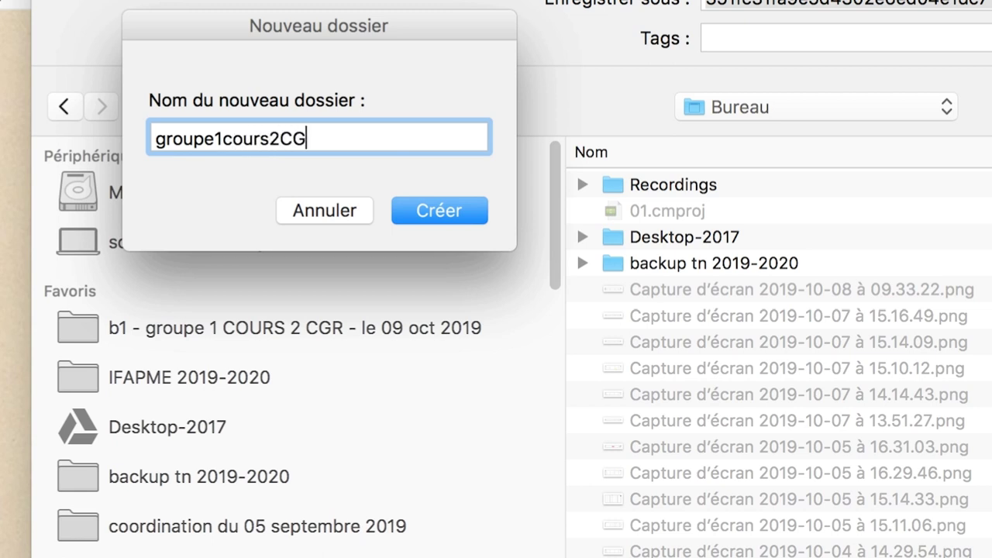
pyautogui.write('R')
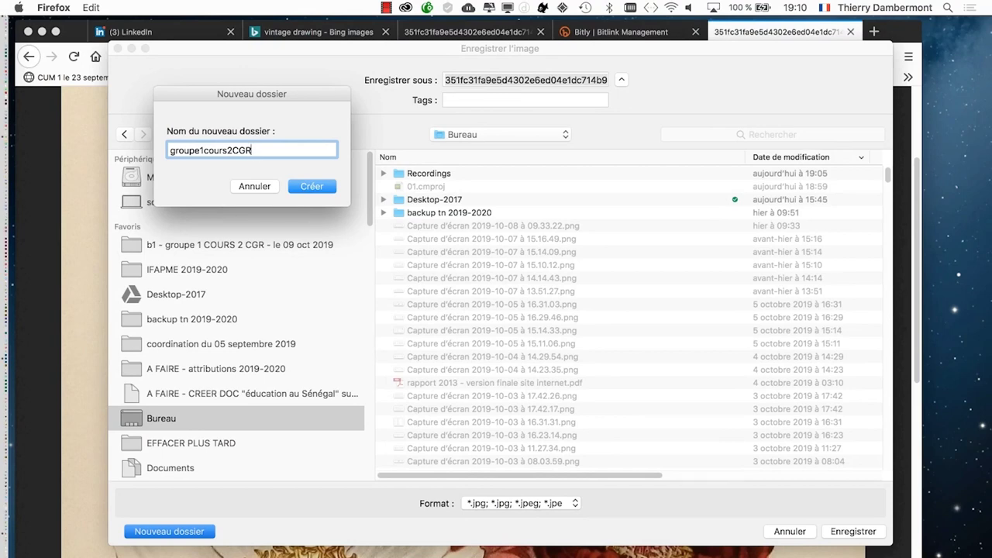
pyautogui.press('Return')
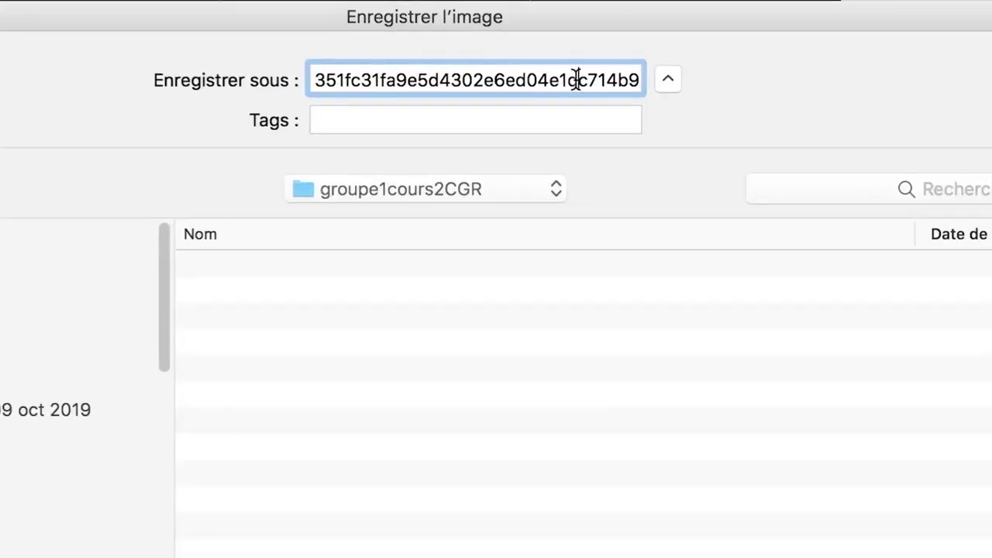
# Step: Rename the file to vintageflower.jpg and save it
pyautogui.keyDown('shift'); pyautogui.click(577, 80); pyautogui.keyUp('shift')
pyautogui.press('BackSpace')
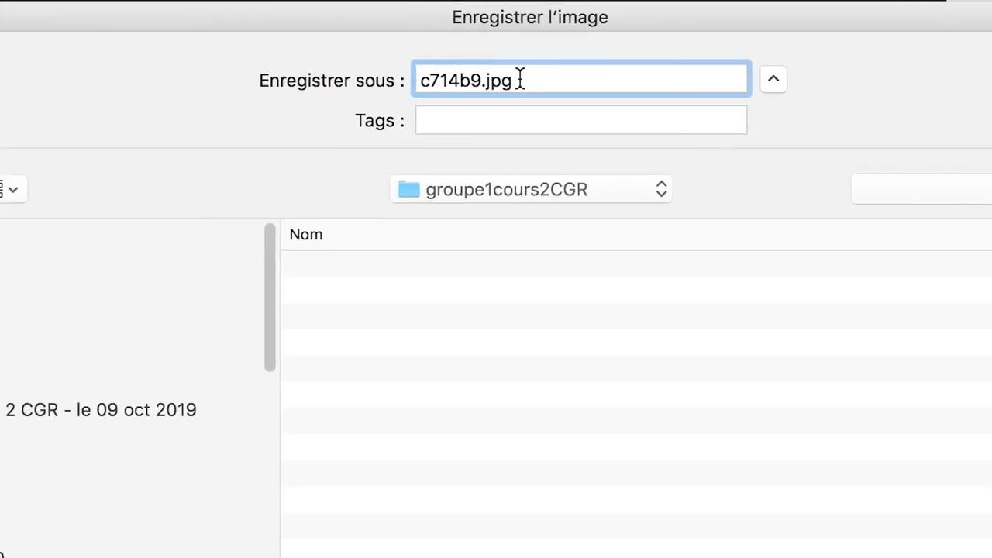
pyautogui.moveTo(480, 80); pyautogui.dragTo(474, 72)
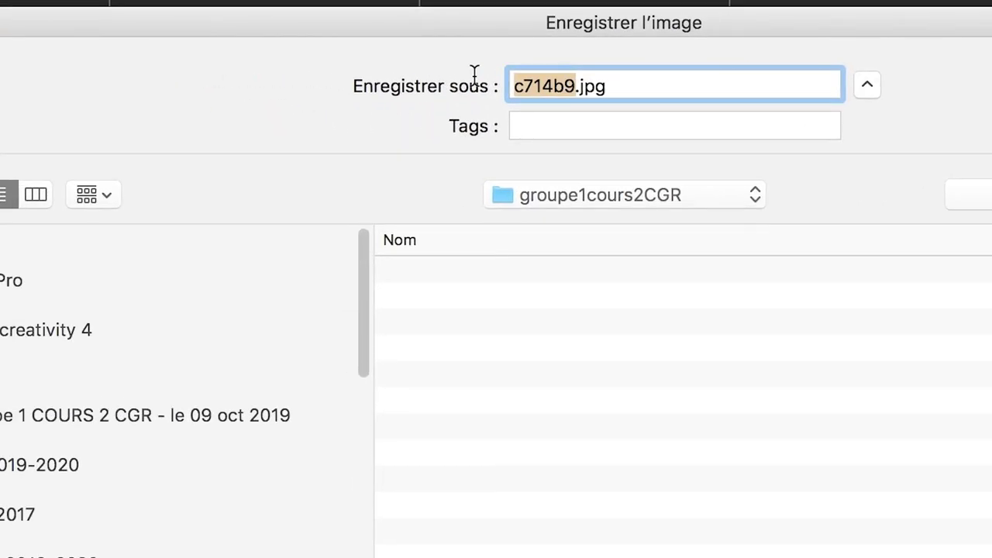
pyautogui.write('vinrage')
pyautogui.press('BackSpace')
pyautogui.press('BackSpace')
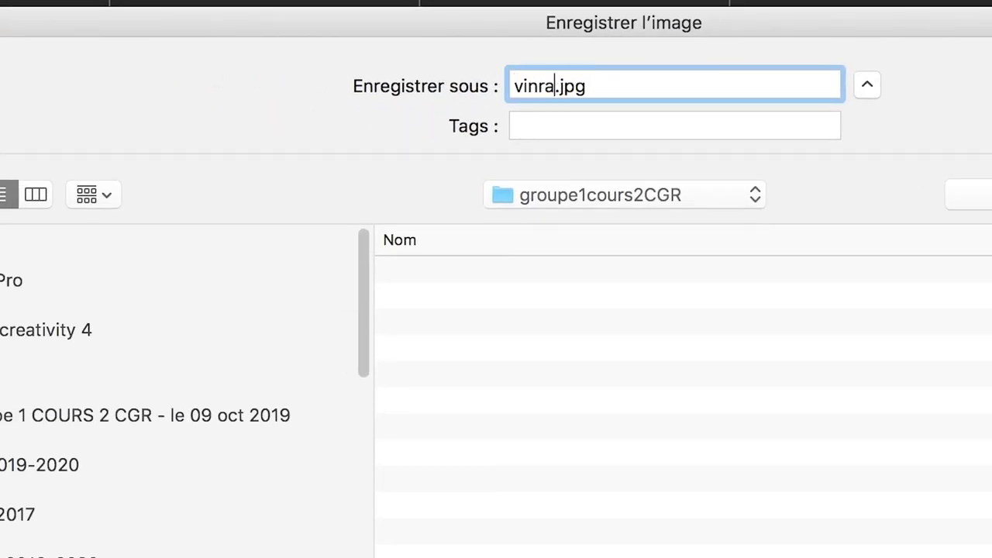
pyautogui.press('BackSpace')
pyautogui.press('BackSpace')
pyautogui.write('tagefl')
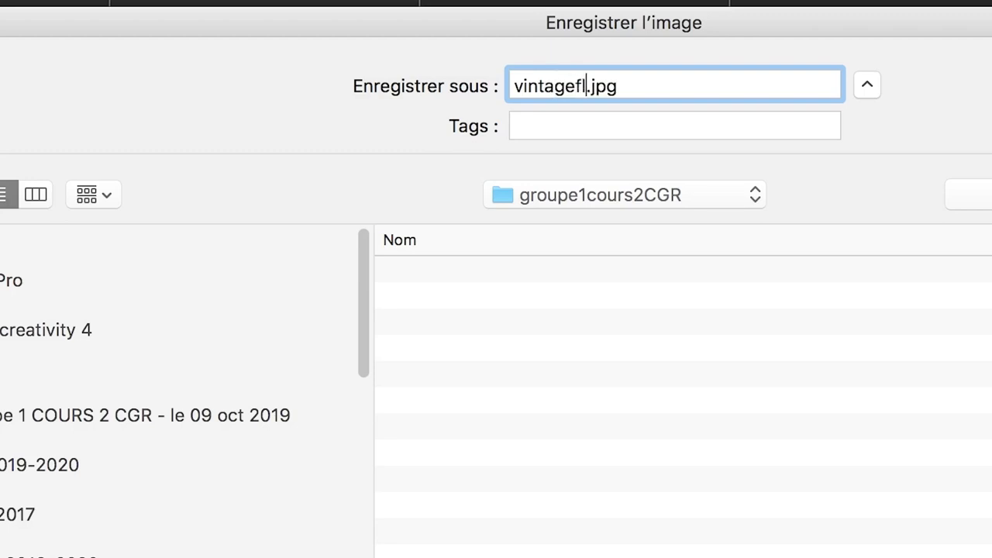
pyautogui.write('ower')
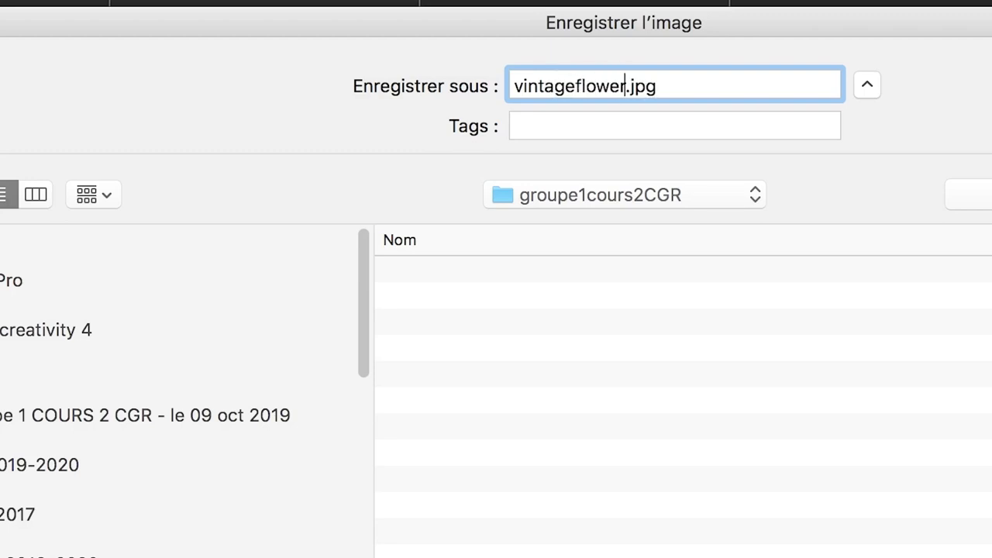
pyautogui.click(541, 78)
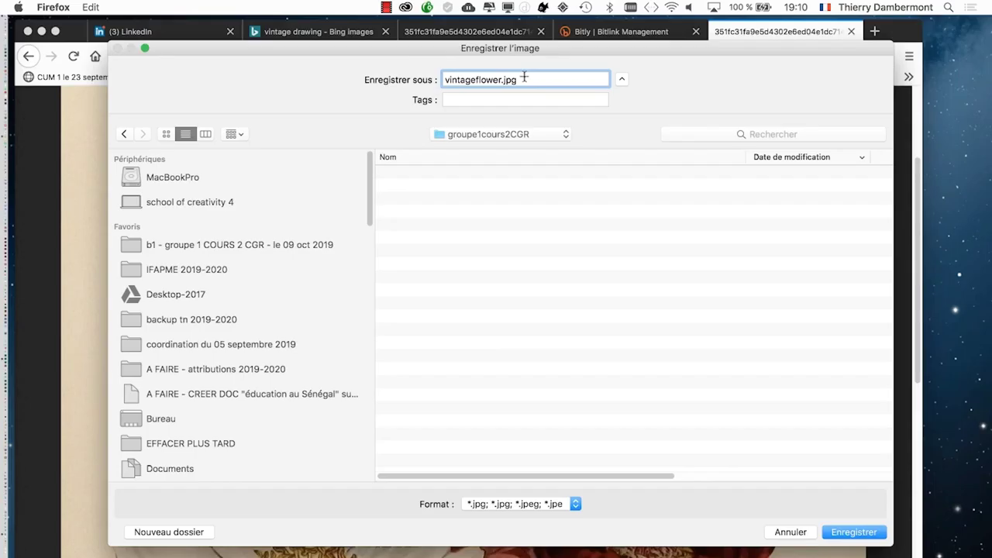
pyautogui.click(853, 531)
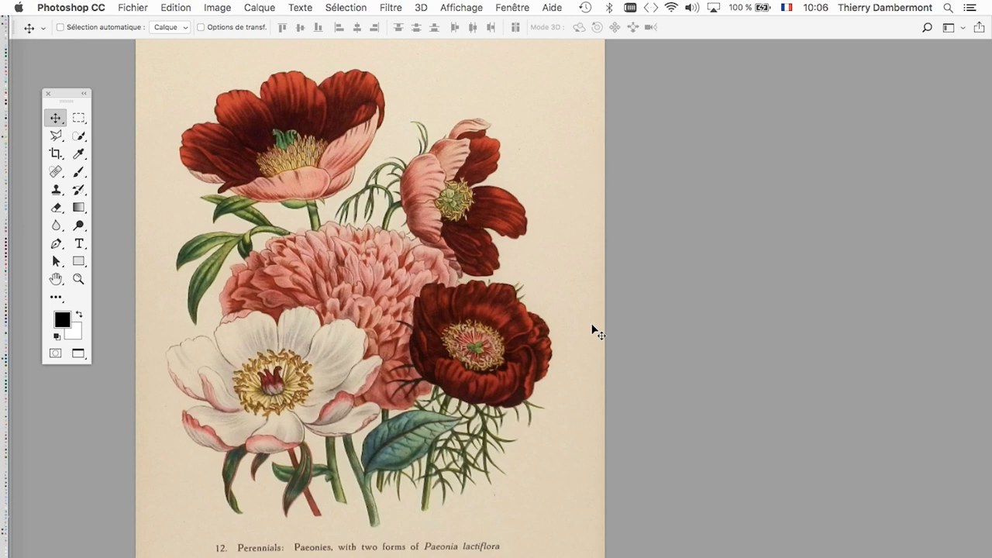
# Step: Show the Couches panel and place it beside the peony image
pyautogui.click(529, 6)
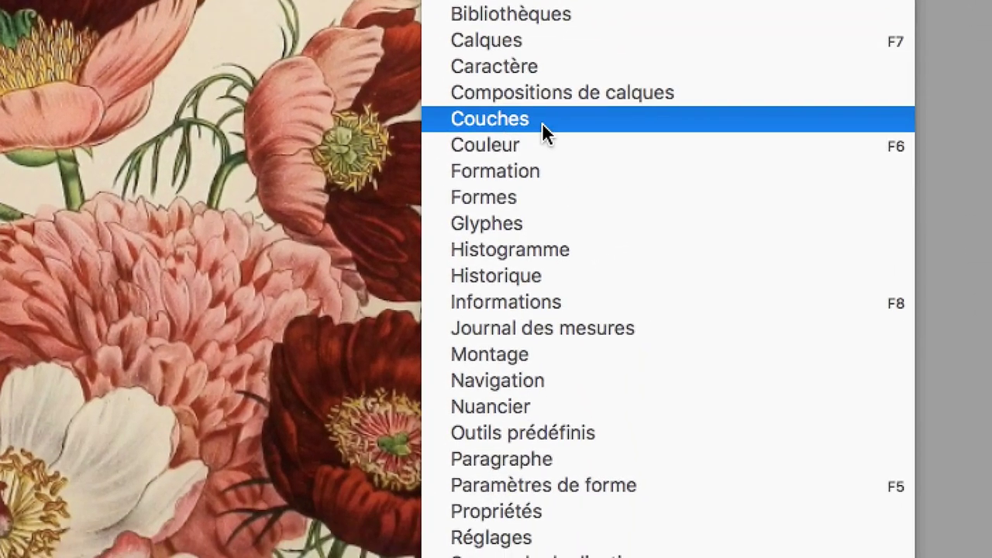
pyautogui.click(542, 122)
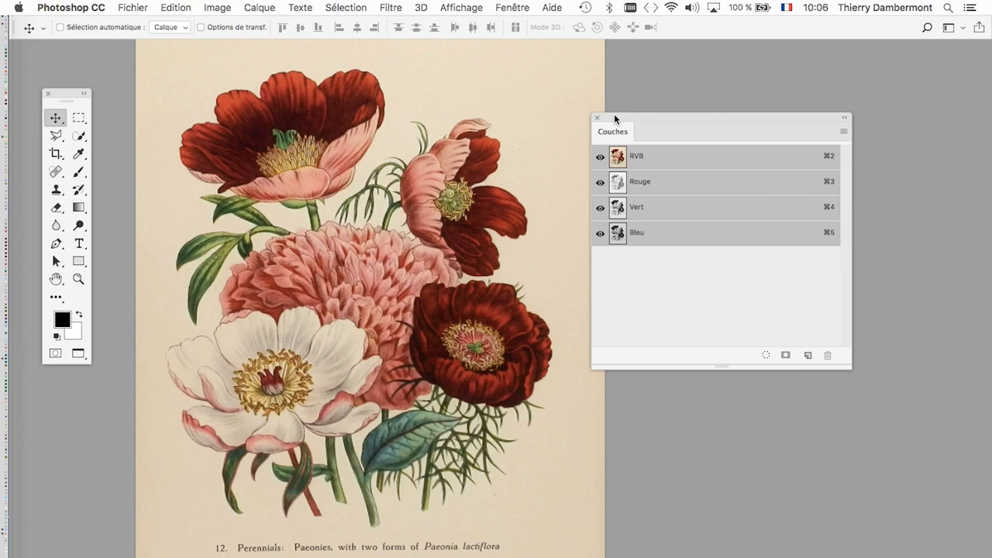
pyautogui.moveTo(614, 113); pyautogui.dragTo(593, 143)
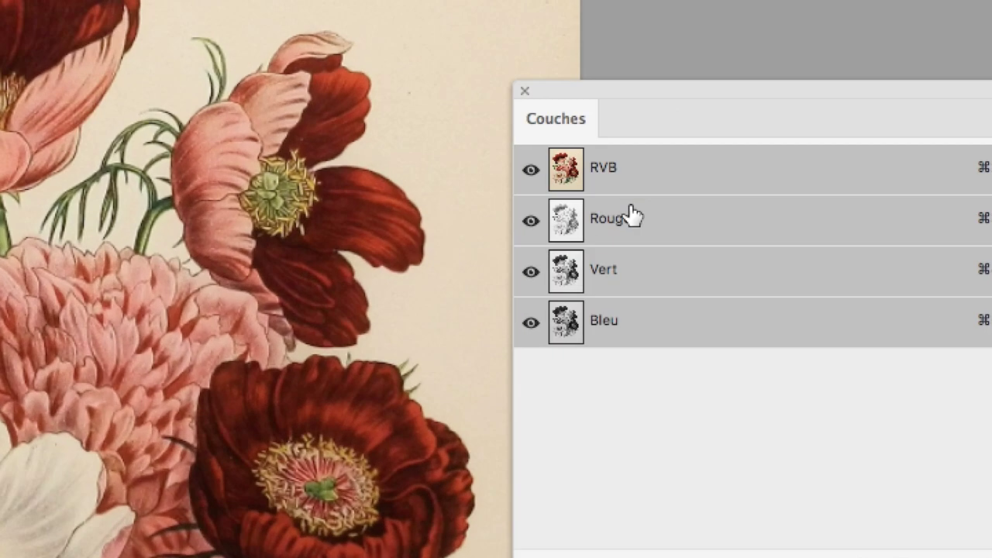
# Step: Compare the Rouge, Vert and Bleu channels one by one, ending on Rouge
pyautogui.click(631, 217)
pyautogui.click(631, 230)
pyautogui.click(630, 249)
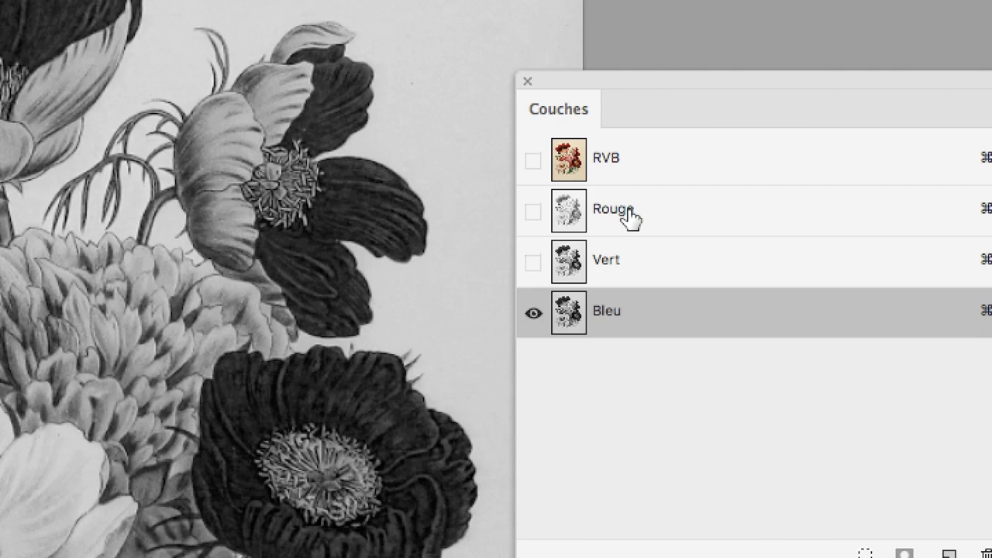
pyautogui.click(630, 217)
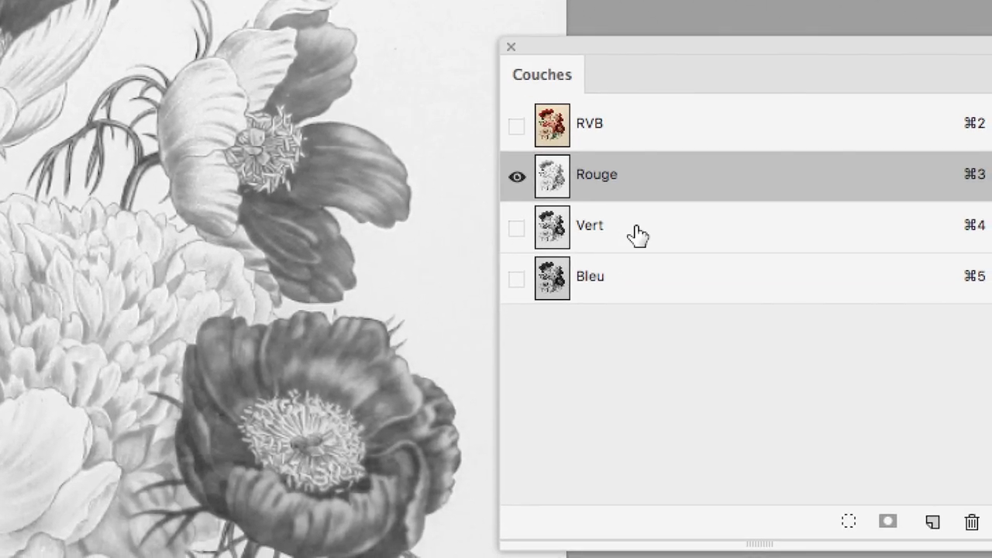
pyautogui.click(969, 429)
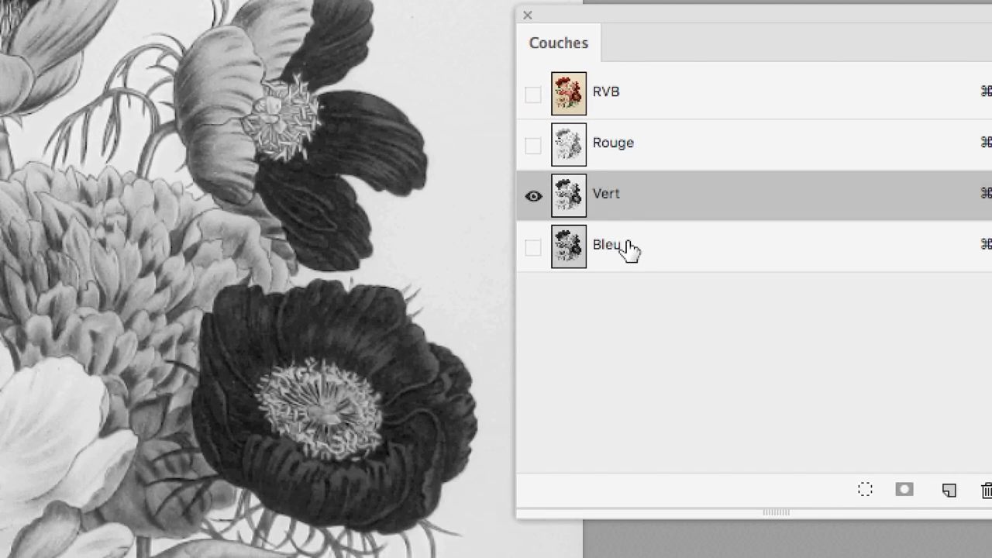
pyautogui.click(629, 248)
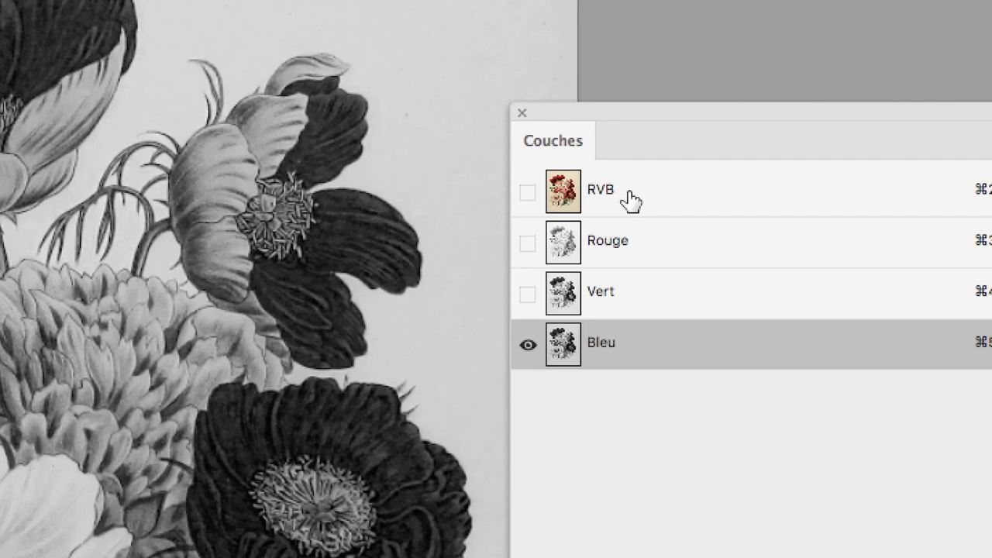
pyautogui.click(630, 198)
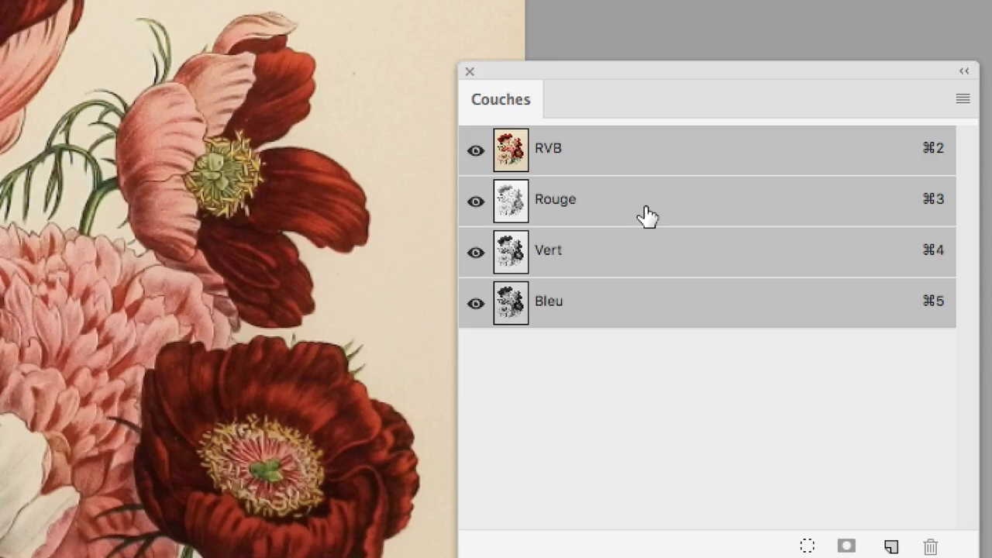
pyautogui.click(644, 213)
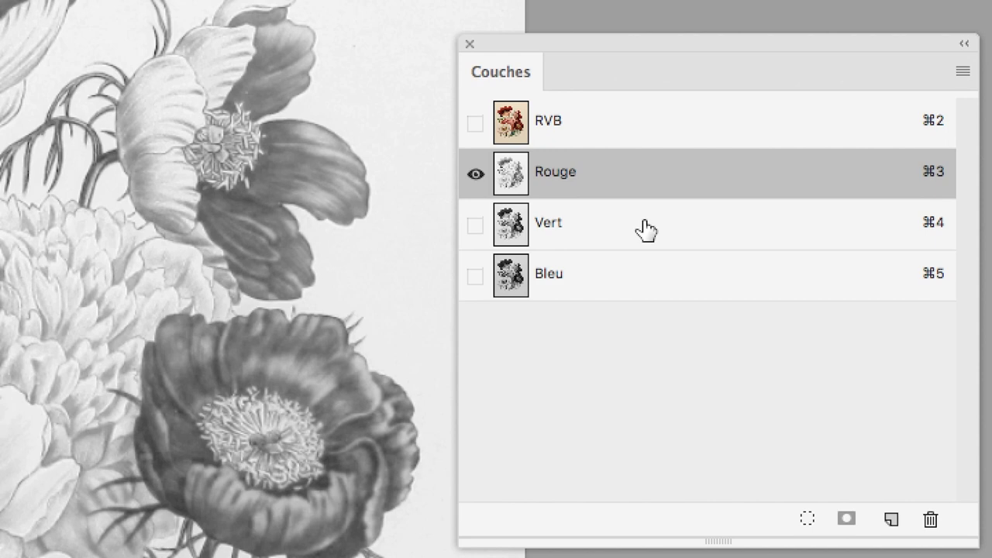
pyautogui.click(646, 225)
pyautogui.click(646, 275)
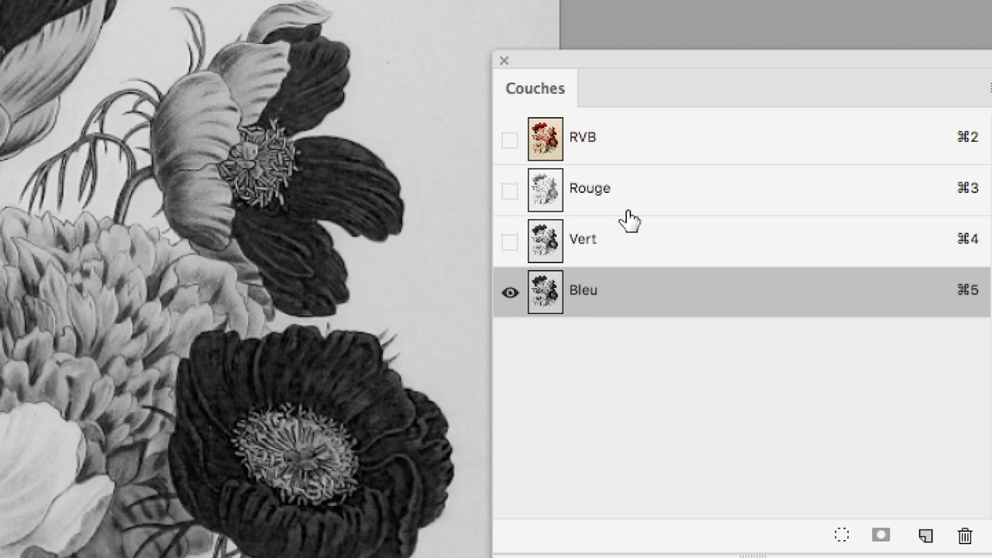
pyautogui.click(626, 208)
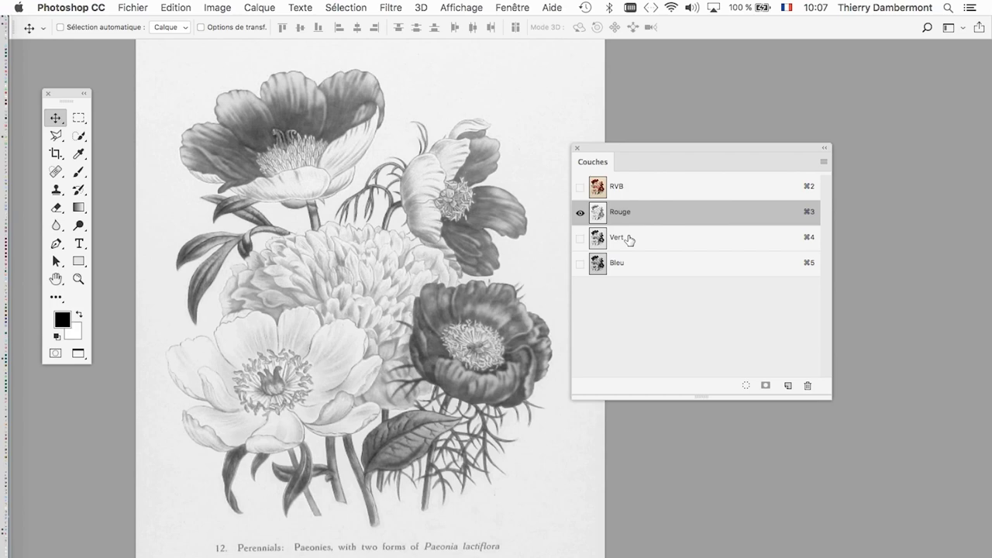
# Step: Cycle through the Vert, Bleu and Rouge channels, then return to full colour
pyautogui.click(640, 239)
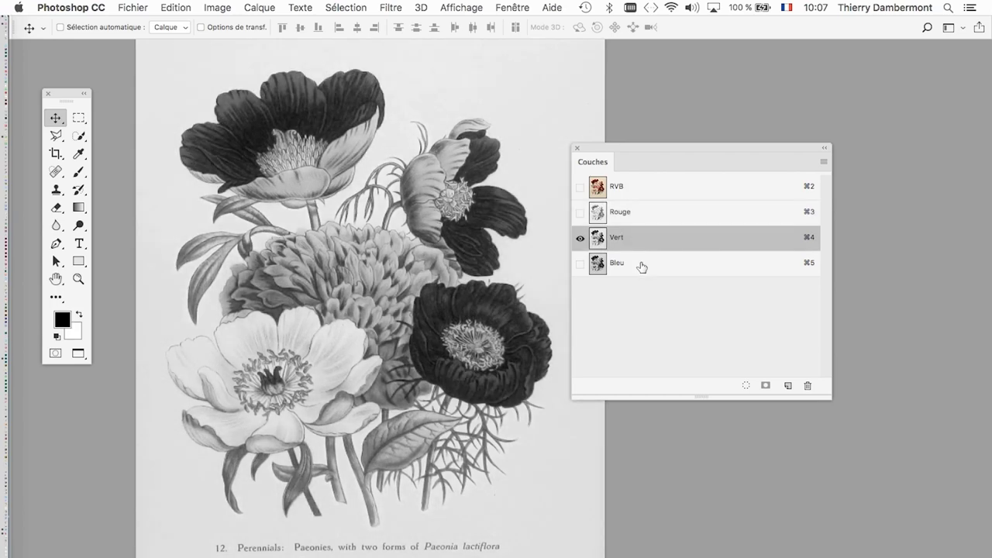
pyautogui.click(642, 267)
pyautogui.click(637, 222)
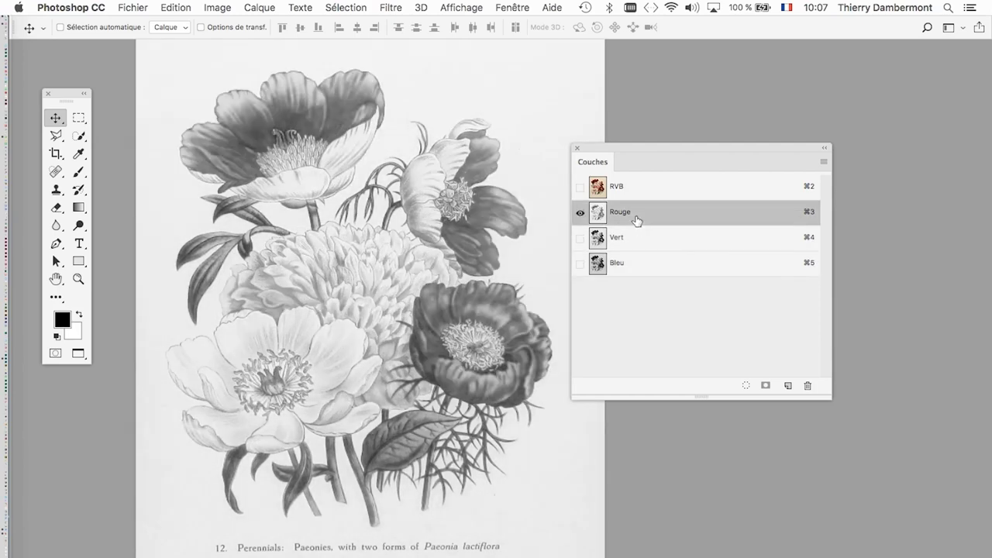
pyautogui.click(635, 245)
pyautogui.click(634, 265)
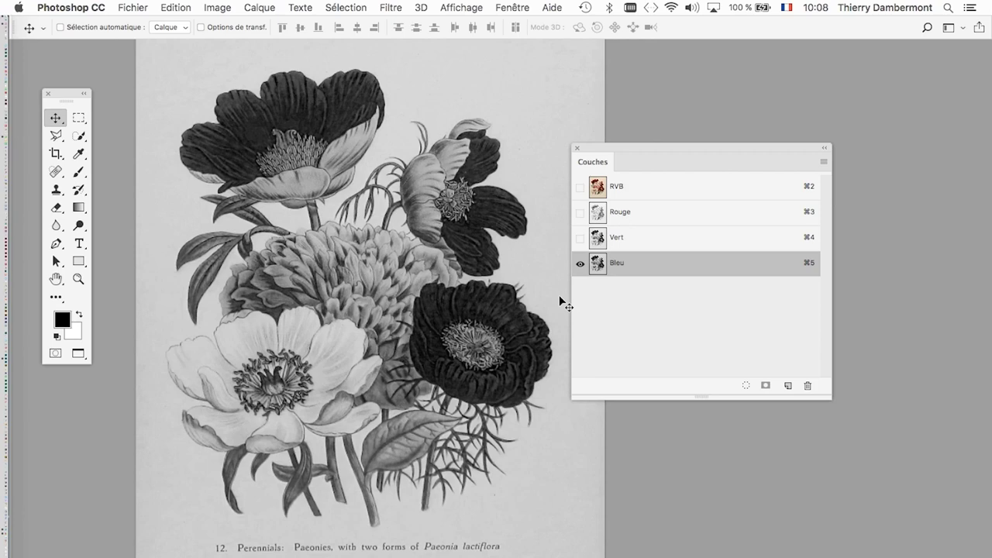
pyautogui.click(631, 212)
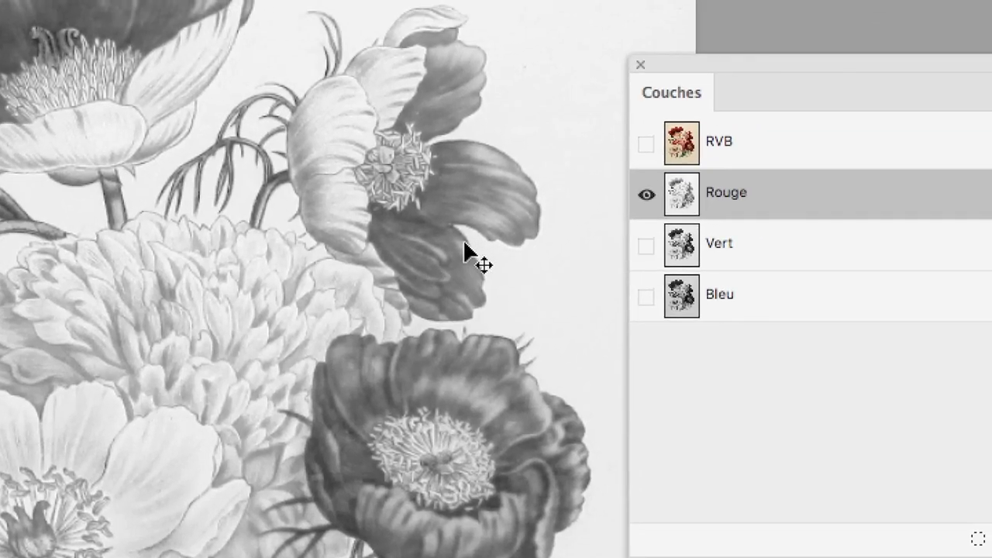
pyautogui.click(809, 244)
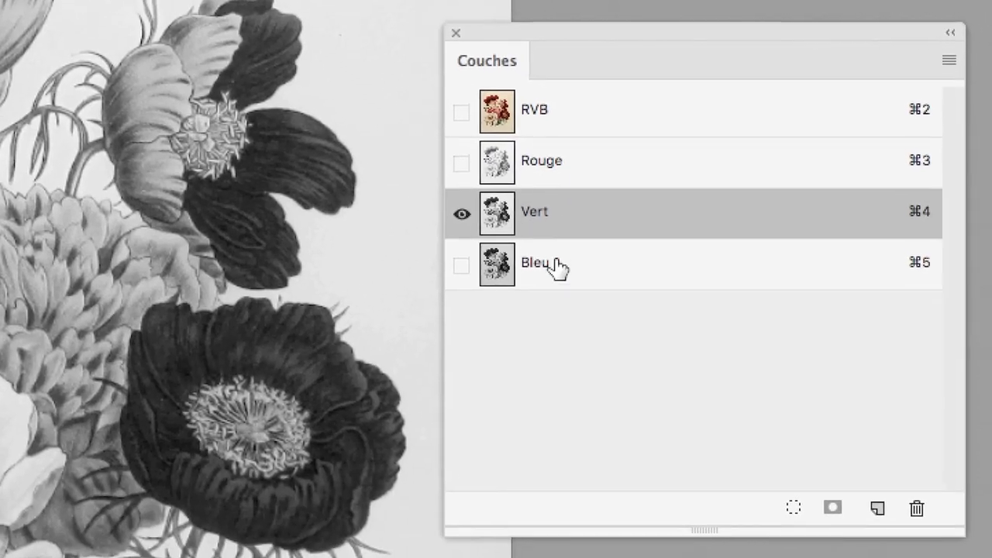
pyautogui.click(844, 476)
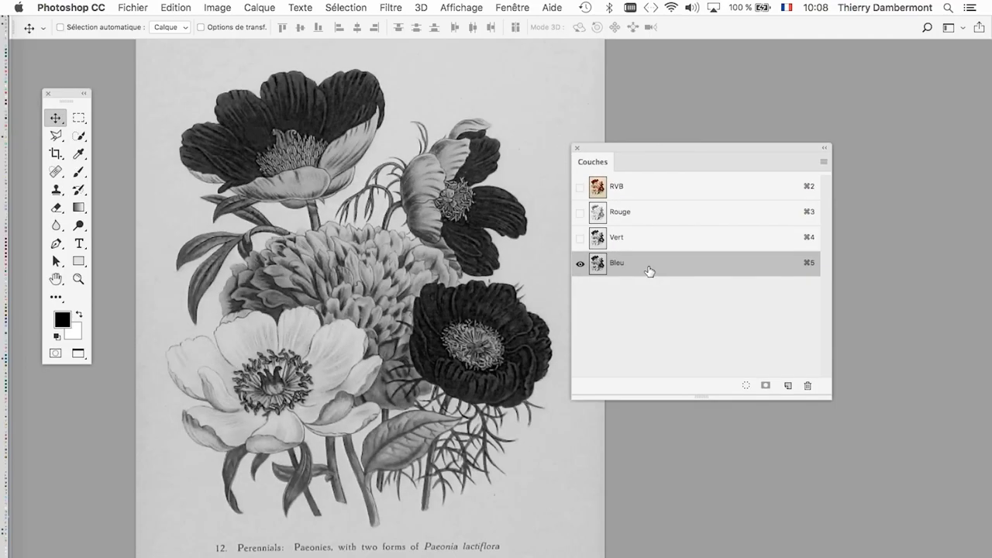
pyautogui.click(658, 195)
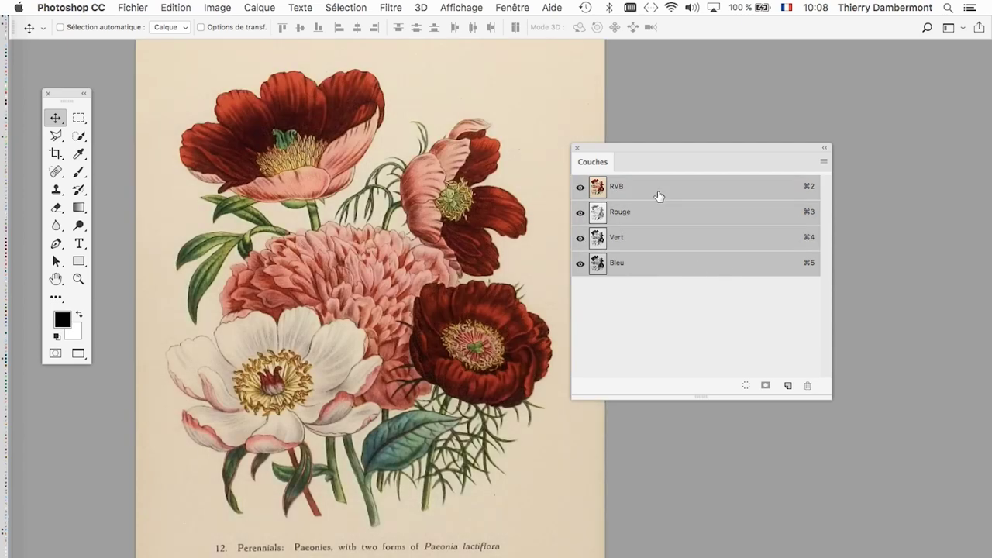
# Step: Compare Bleu, Rouge and Vert once more before restoring the RVB composite
pyautogui.click(626, 269)
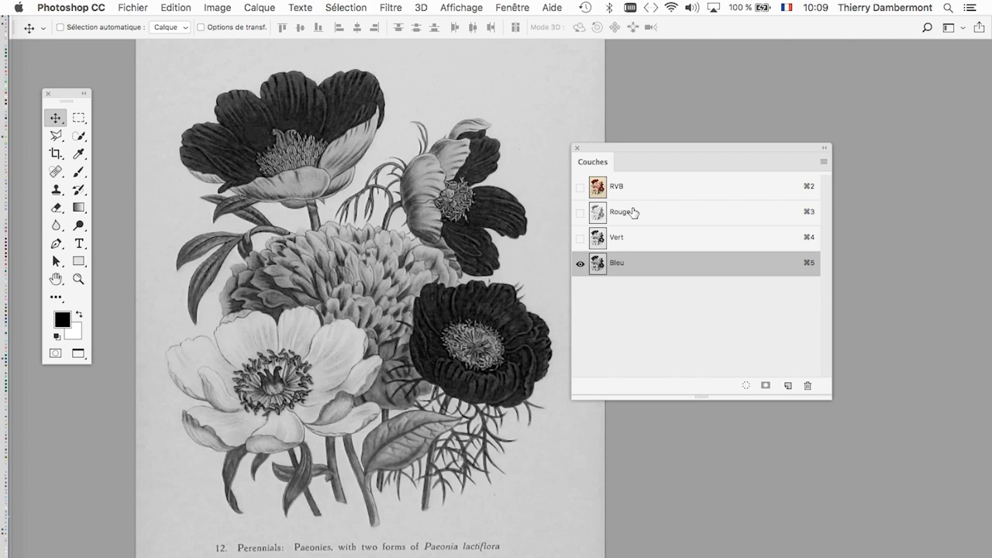
pyautogui.click(633, 212)
pyautogui.click(638, 240)
pyautogui.click(639, 267)
pyautogui.click(641, 239)
pyautogui.click(635, 215)
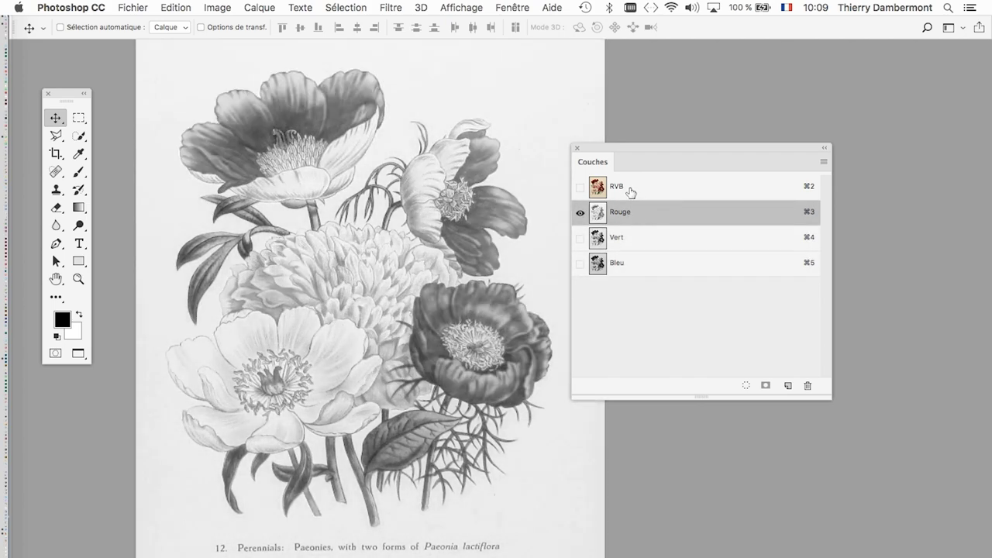
pyautogui.click(631, 190)
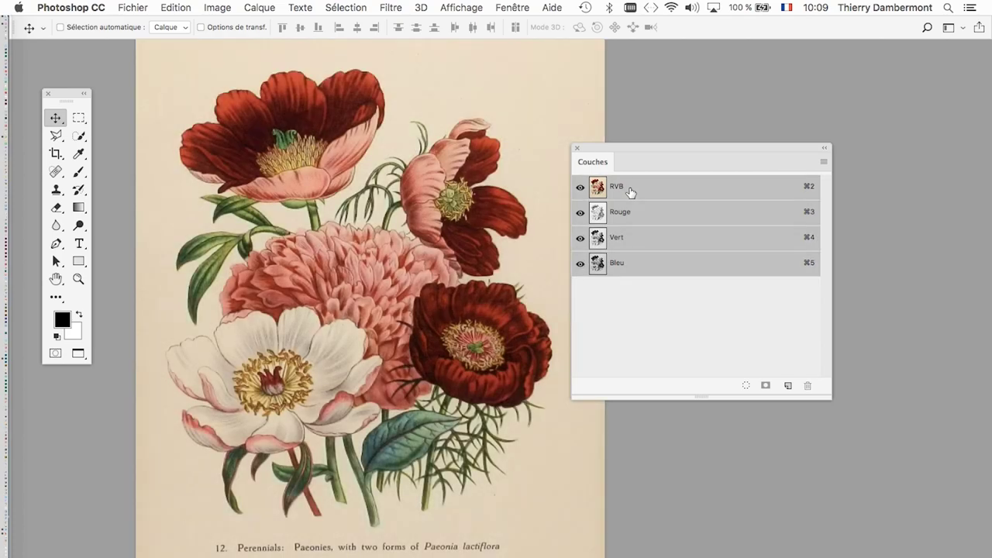
# Step: Check the Bleu channel alone, then make all channels visible and select RVB
pyautogui.click(626, 262)
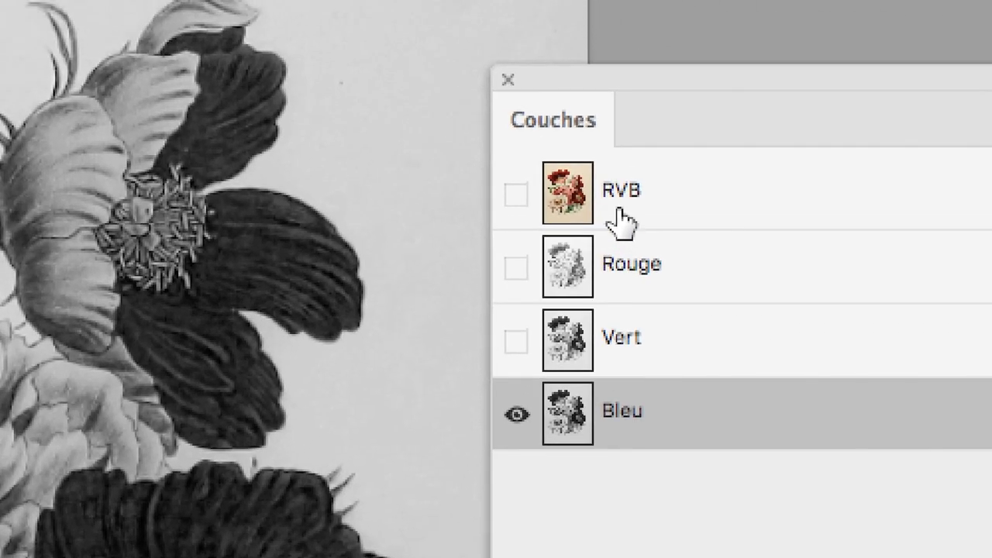
pyautogui.click(620, 221)
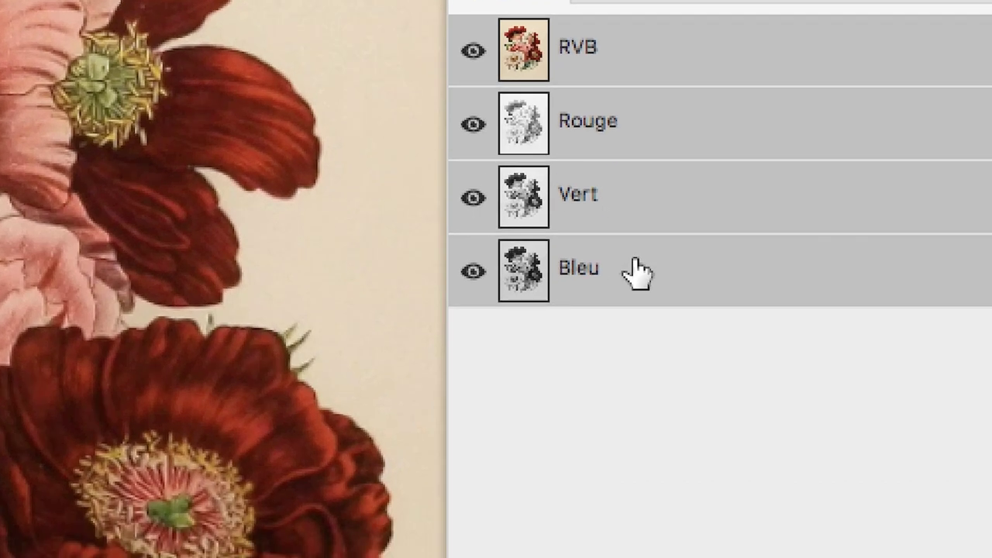
pyautogui.click(635, 271)
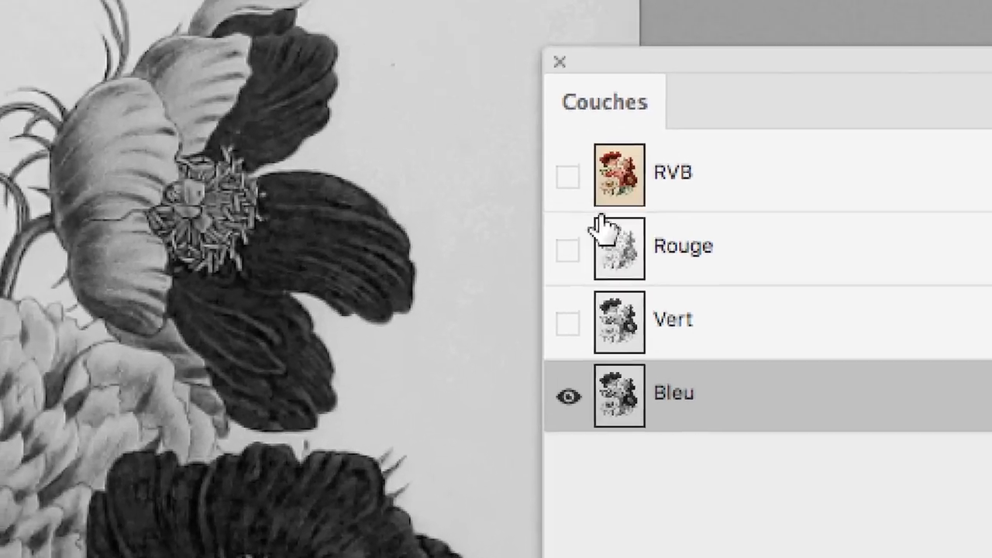
pyautogui.click(592, 203)
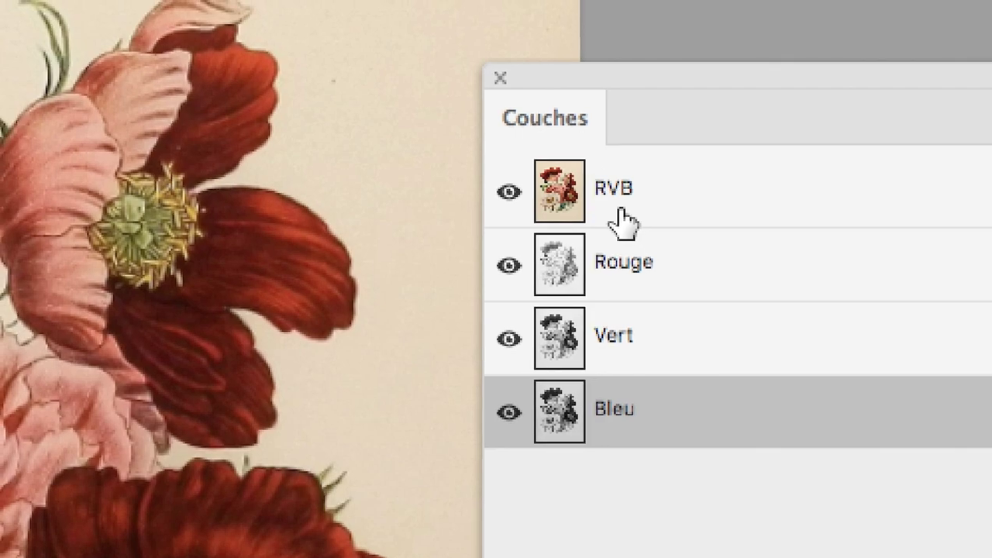
pyautogui.click(623, 222)
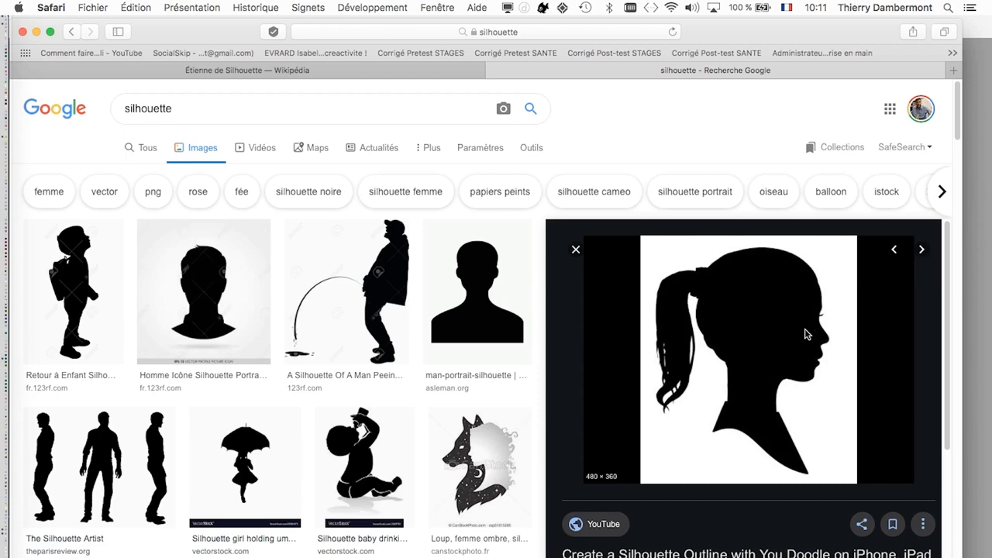
# Step: Switch to the Étienne de Silhouette Wikipedia tab in Safari
pyautogui.click(154, 70)
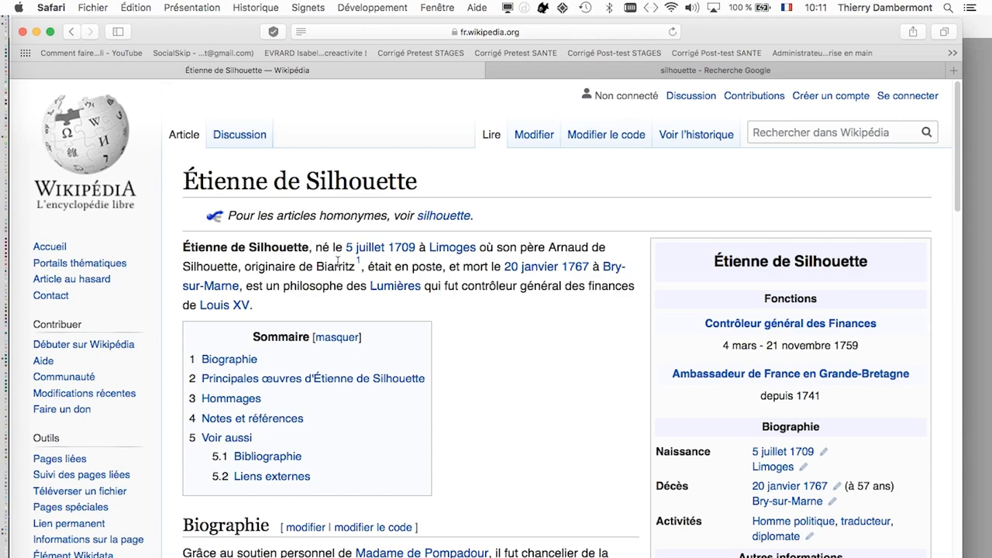
pyautogui.scroll(-3, 550, 385)
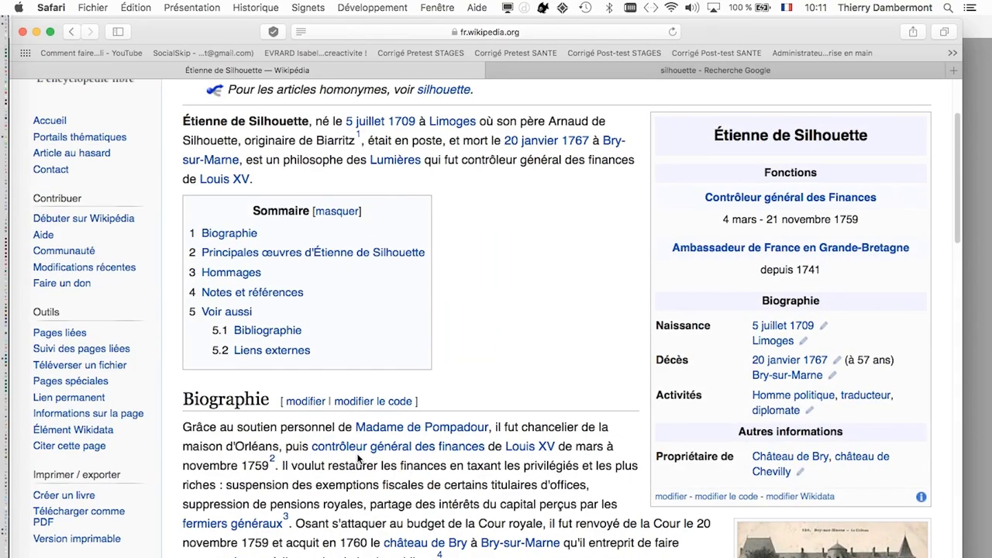
pyautogui.scroll(-2, 358, 459)
pyautogui.scroll(-3, 359, 458)
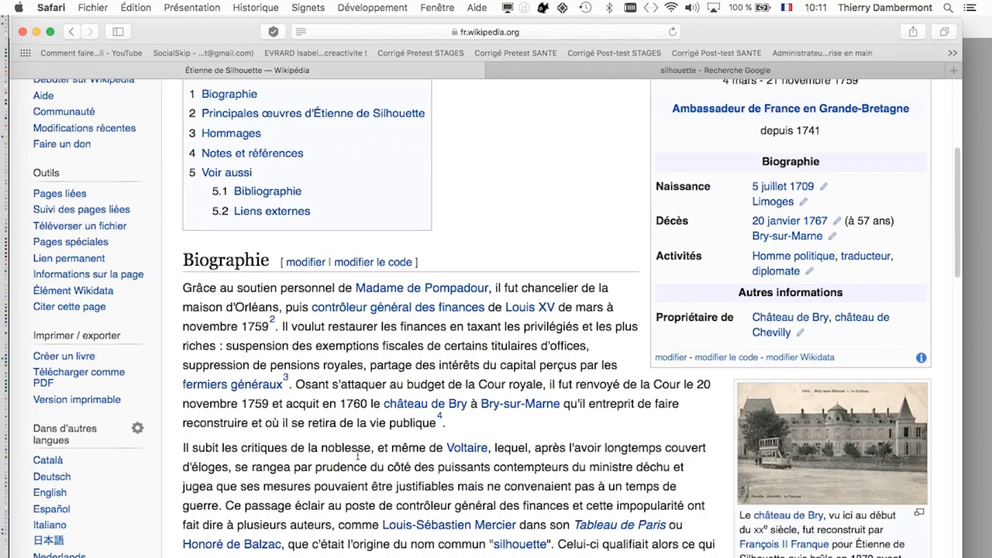
pyautogui.scroll(-2, 358, 458)
pyautogui.scroll(-2, 358, 457)
pyautogui.scroll(-3, 358, 457)
pyautogui.scroll(-2, 208, 381)
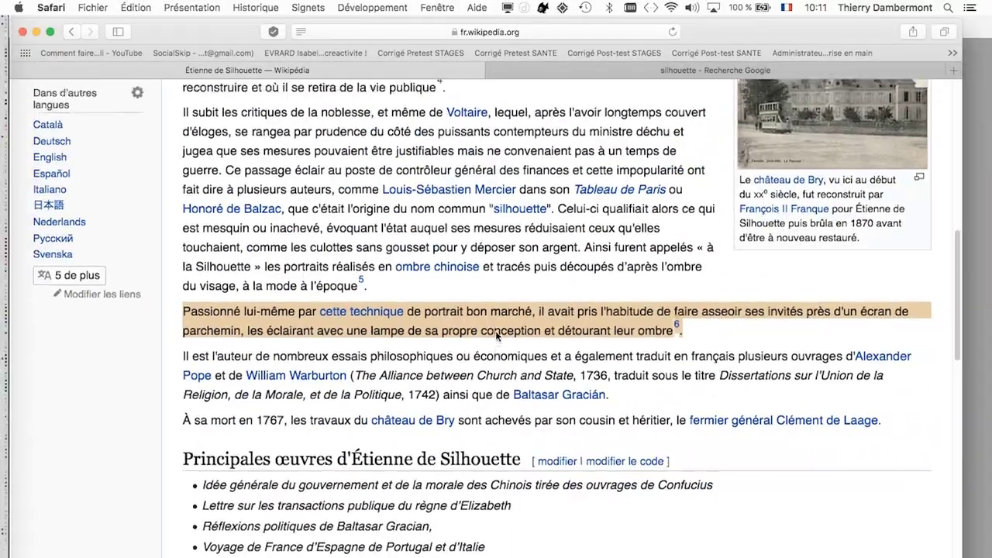
pyautogui.scroll(5, 496, 334)
pyautogui.scroll(15, 497, 334)
pyautogui.press('super+Tab')
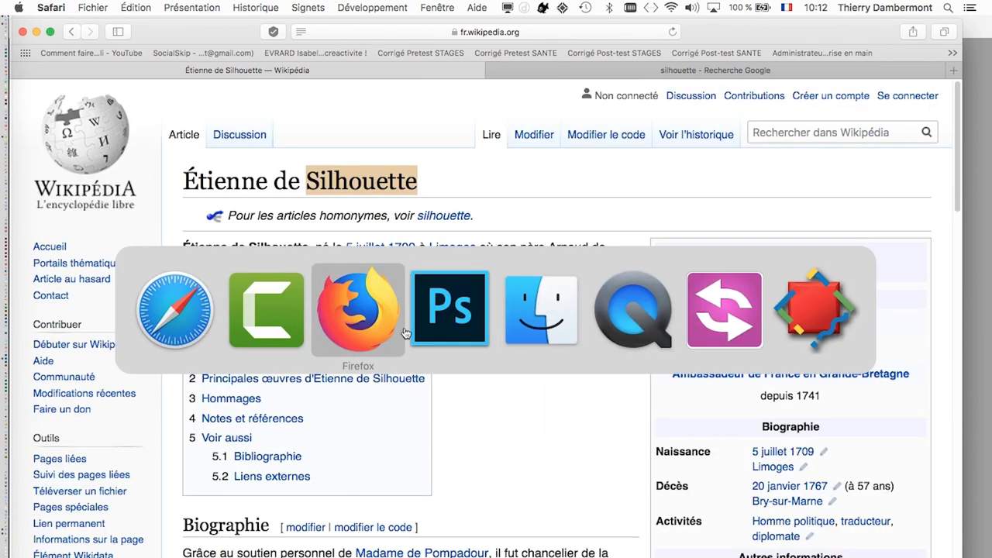
# Step: Switch back to Photoshop from the Cmd+Tab app switcher
pyautogui.click(450, 331)
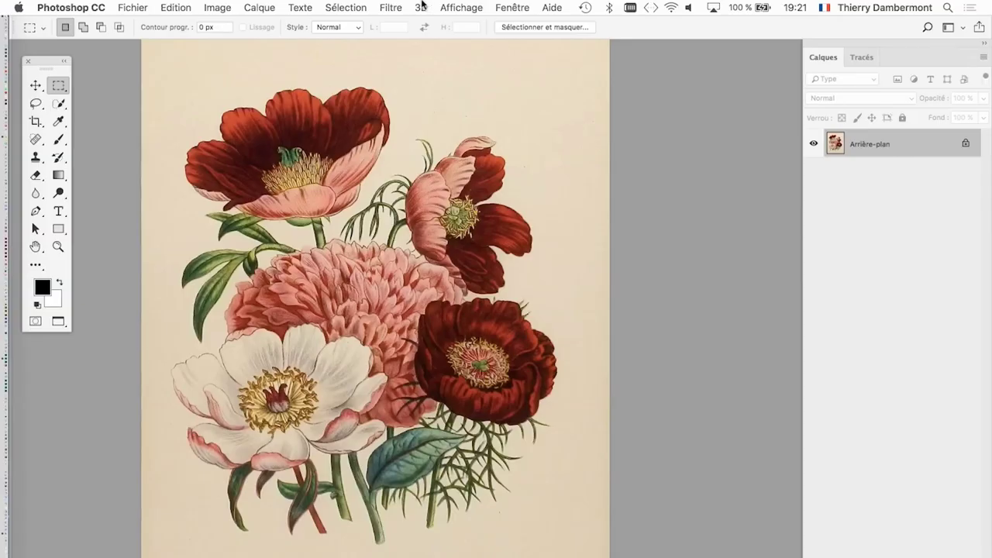
# Step: Open the Couches panel and compare the Bleu, Vert and Rouge channels, ending on RVB
pyautogui.click(518, 7)
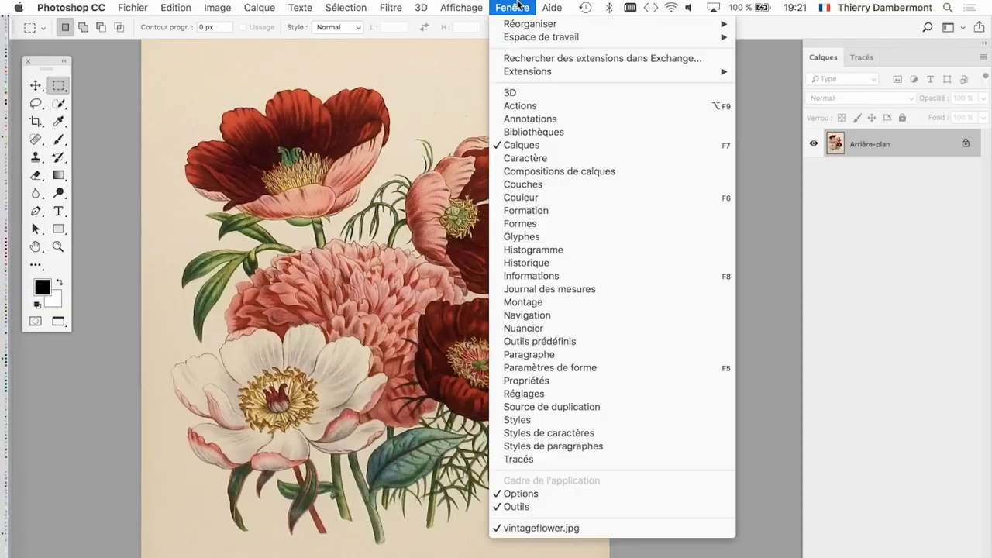
pyautogui.click(577, 184)
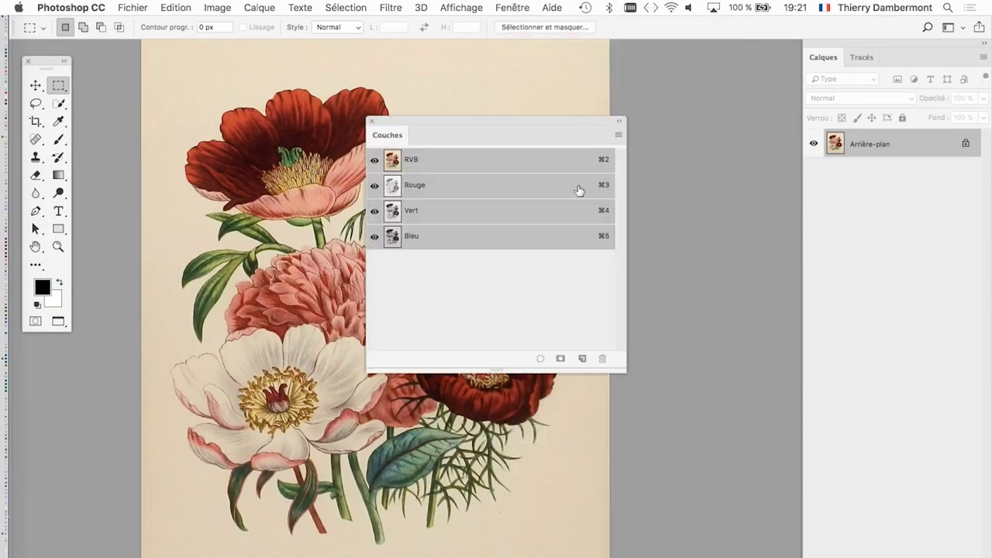
pyautogui.moveTo(475, 128); pyautogui.dragTo(700, 101)
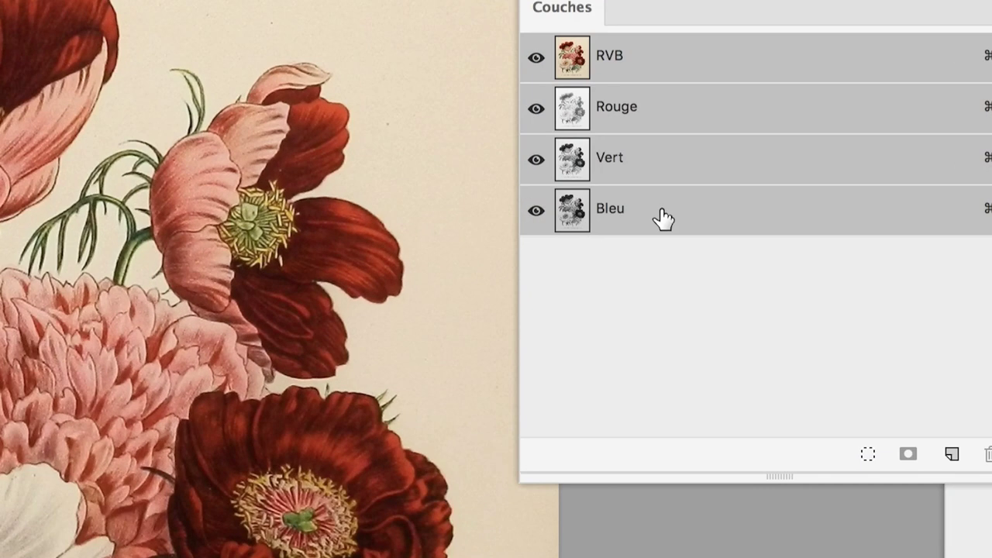
pyautogui.click(662, 218)
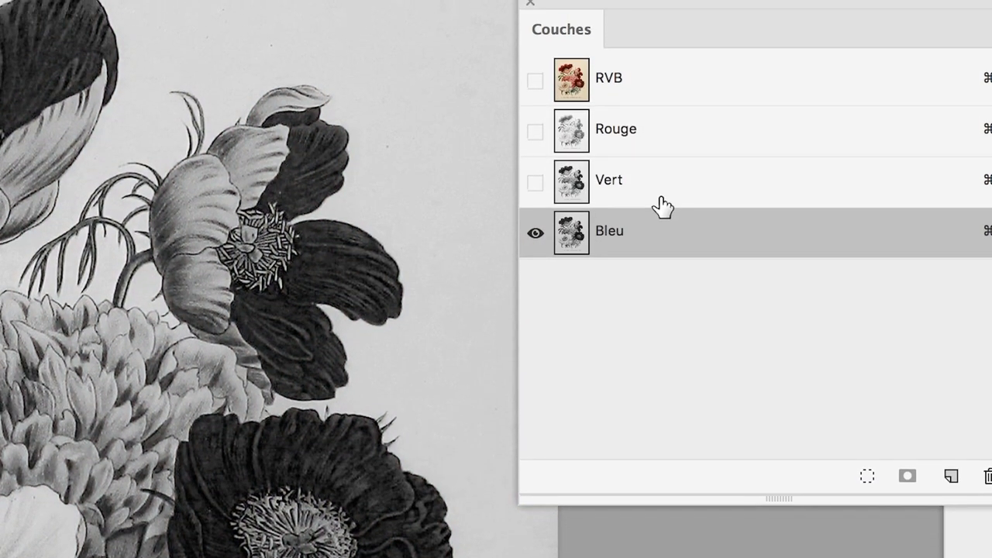
pyautogui.click(660, 194)
pyautogui.click(659, 147)
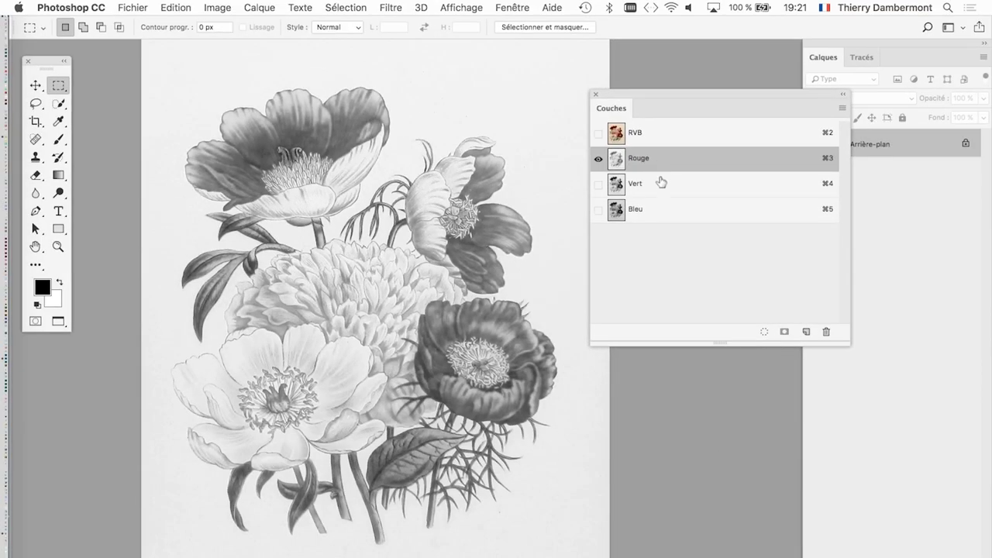
pyautogui.click(658, 182)
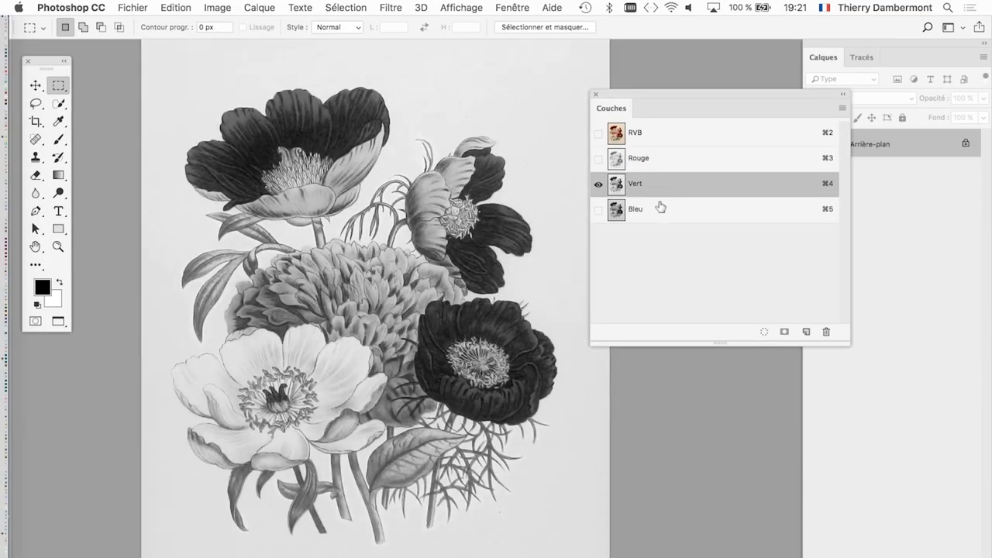
pyautogui.click(663, 212)
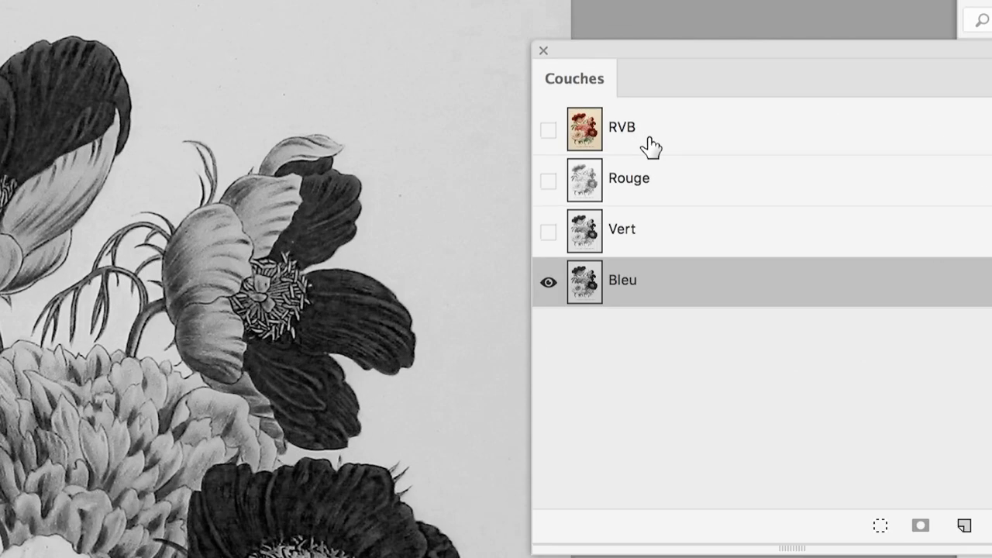
pyautogui.click(649, 147)
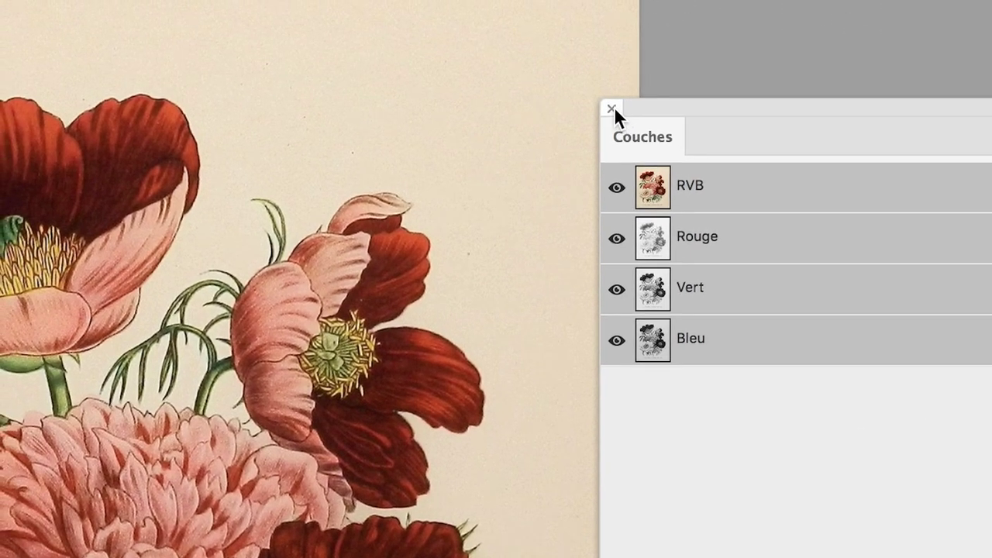
# Step: Close the channels panel and float the Calques panel out of the dock
pyautogui.click(610, 106)
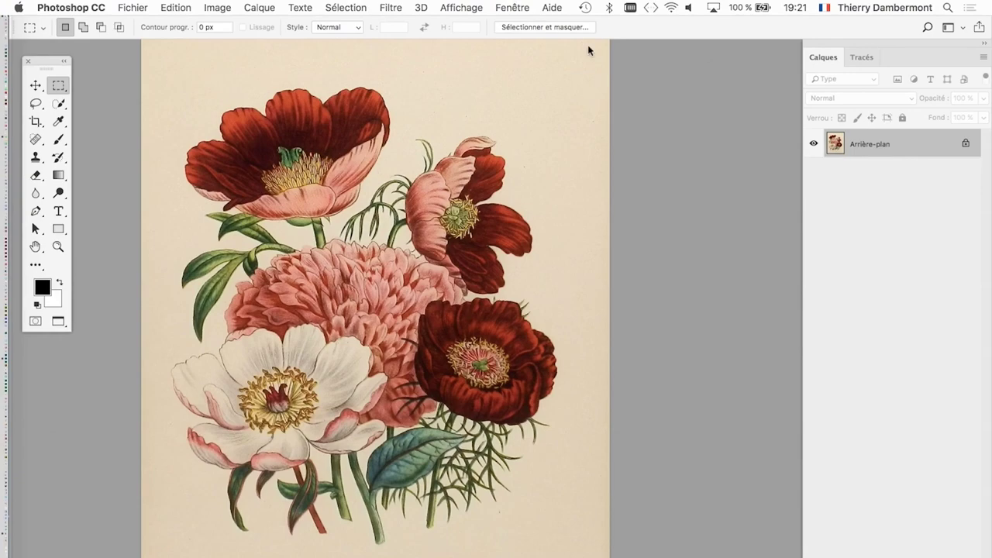
pyautogui.click(544, 8)
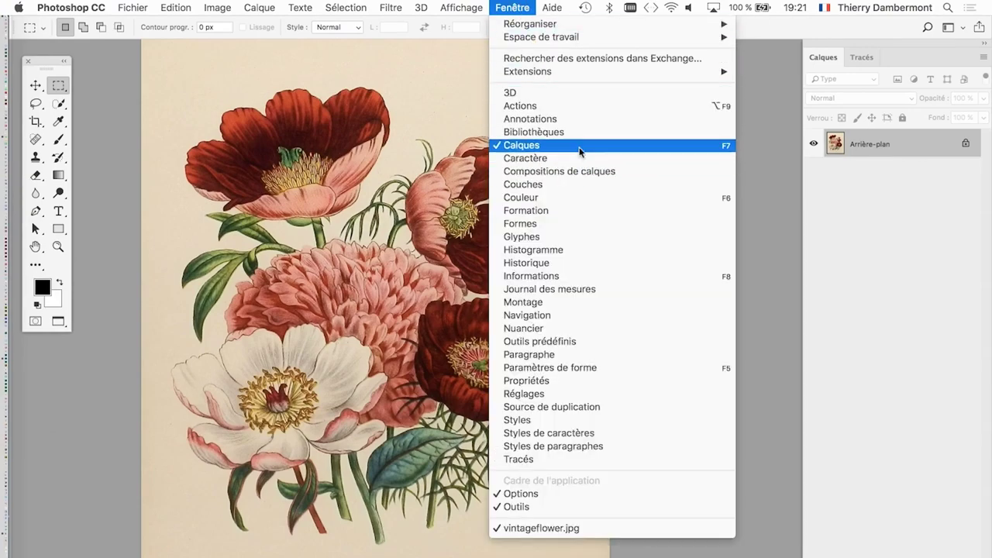
pyautogui.click(876, 155)
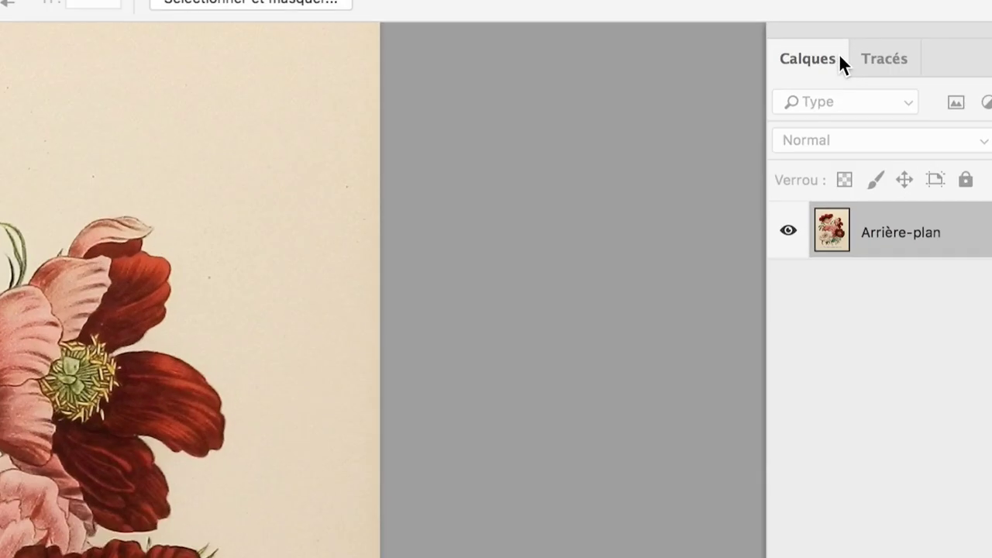
pyautogui.moveTo(827, 58); pyautogui.dragTo(488, 132)
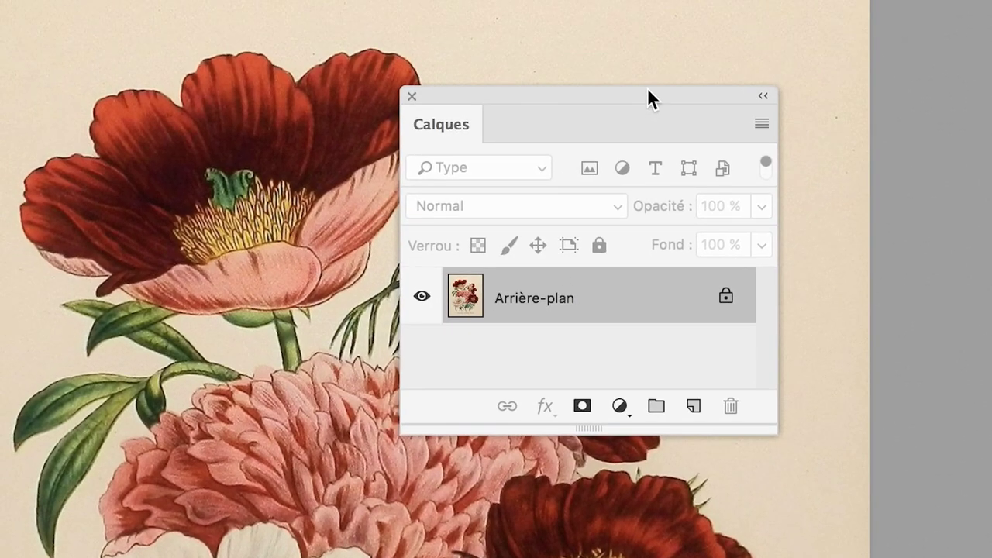
# Step: Set the Calques panel to the largest thumbnail size through Options de panneau
pyautogui.moveTo(647, 95); pyautogui.dragTo(856, 80)
pyautogui.click(866, 89)
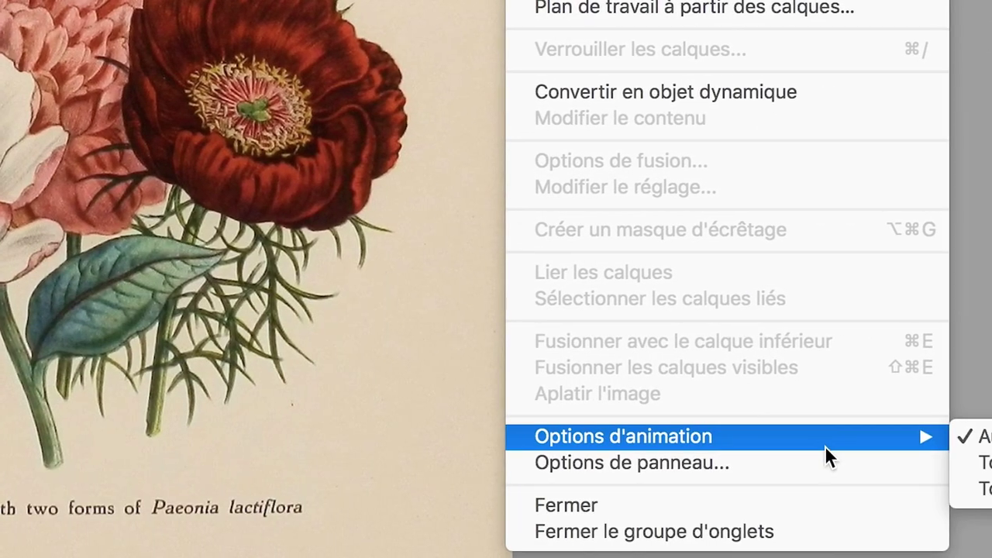
pyautogui.click(824, 462)
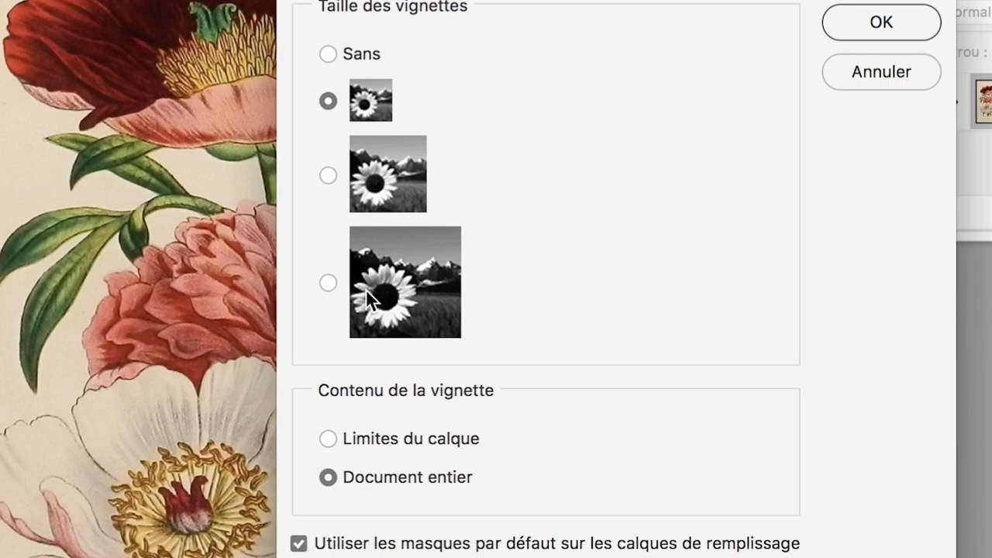
pyautogui.click(367, 292)
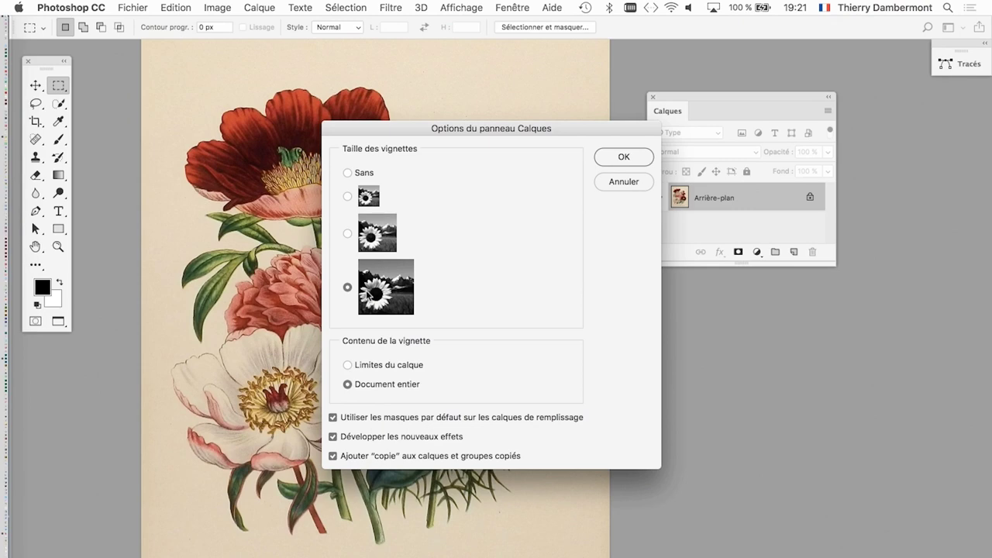
pyautogui.click(641, 158)
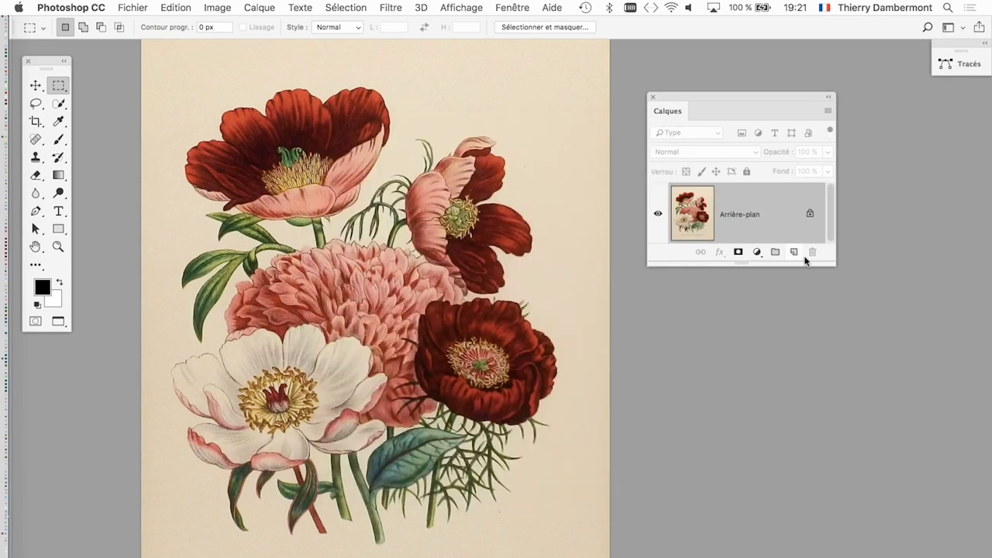
# Step: Resize the floating Calques panel larger from its bottom-right corner
pyautogui.moveTo(833, 261); pyautogui.dragTo(891, 417)
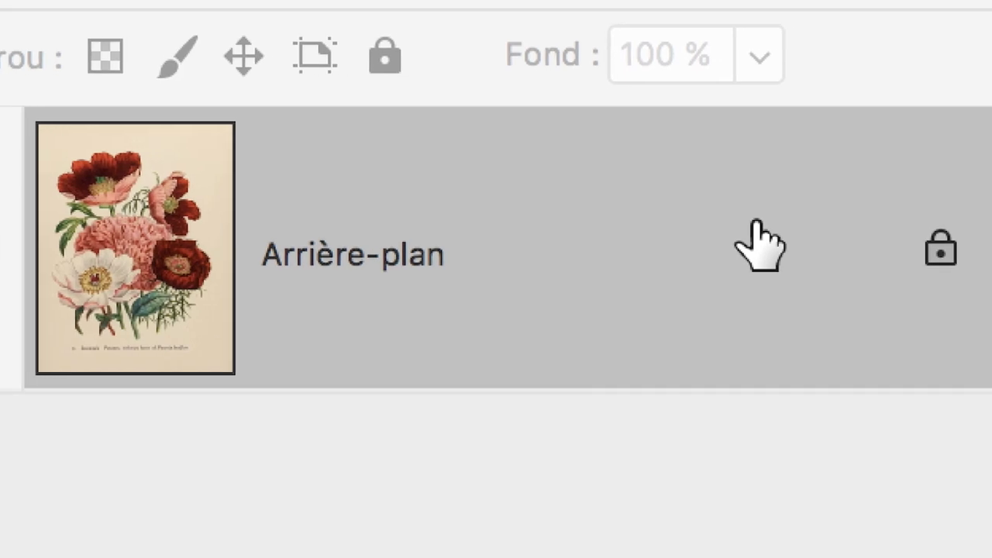
# Step: Convert the locked Arrière-plan background into a normal layer named Calque 0
pyautogui.doubleClick(759, 228)
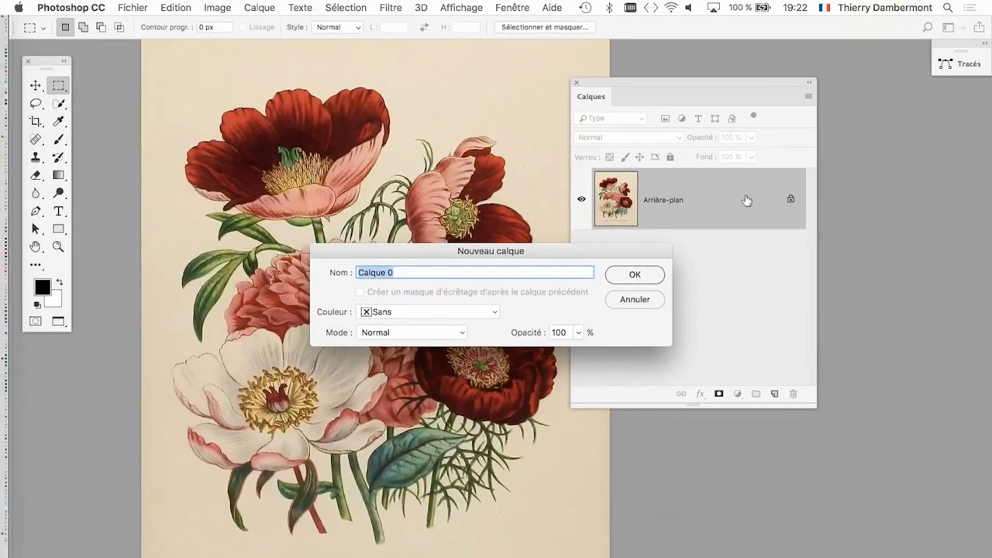
pyautogui.moveTo(649, 180); pyautogui.dragTo(432, 90)
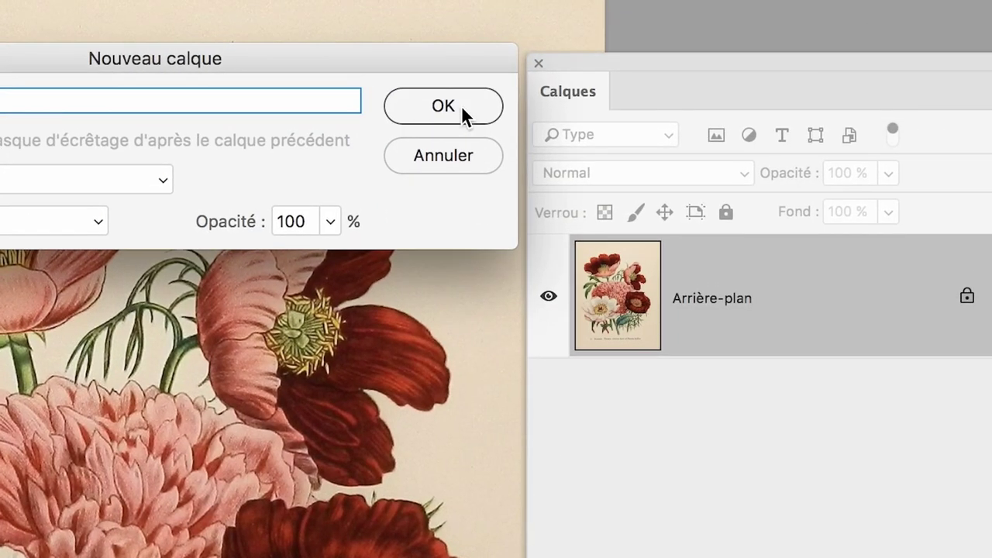
pyautogui.click(464, 114)
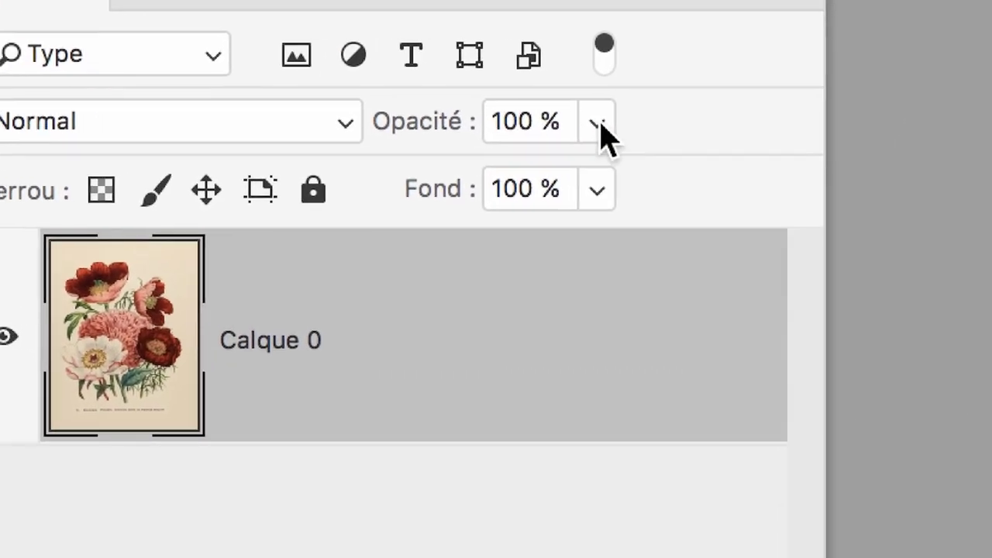
# Step: Preview Calque 0 at about half opacity and 47% fill, restoring both to 100%
pyautogui.click(596, 123)
pyautogui.moveTo(593, 150); pyautogui.dragTo(573, 147)
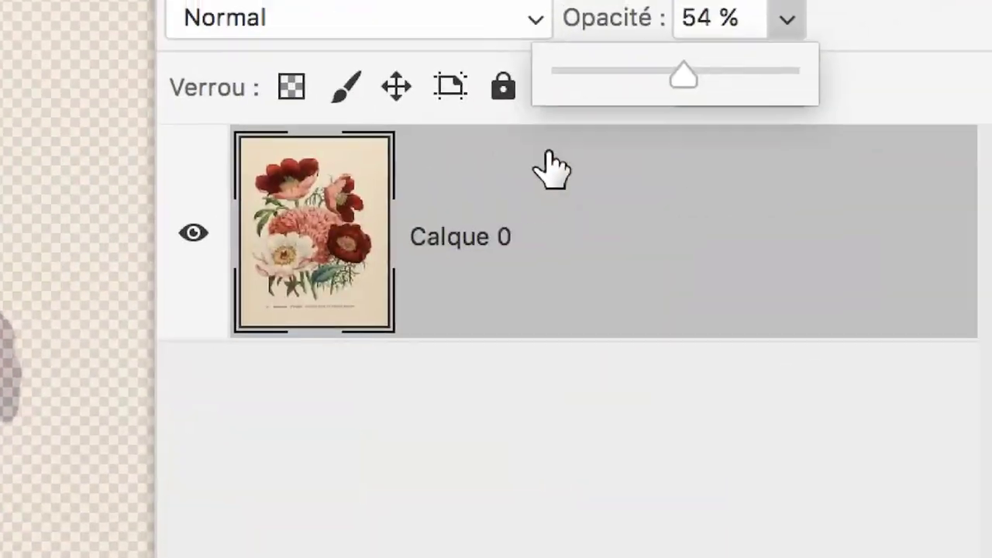
pyautogui.moveTo(685, 78); pyautogui.dragTo(828, 85)
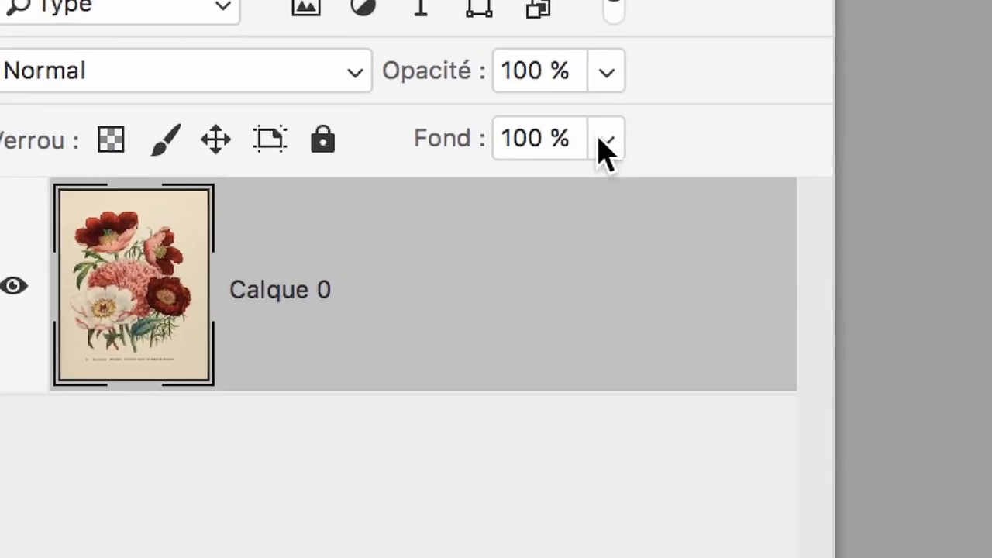
pyautogui.click(606, 142)
pyautogui.moveTo(505, 198); pyautogui.dragTo(479, 197)
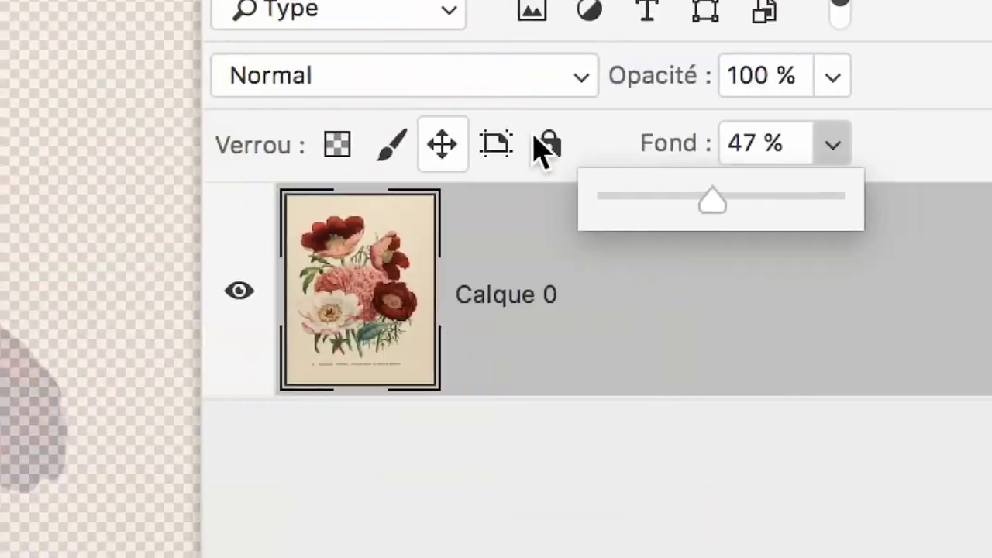
pyautogui.moveTo(712, 199); pyautogui.dragTo(845, 200)
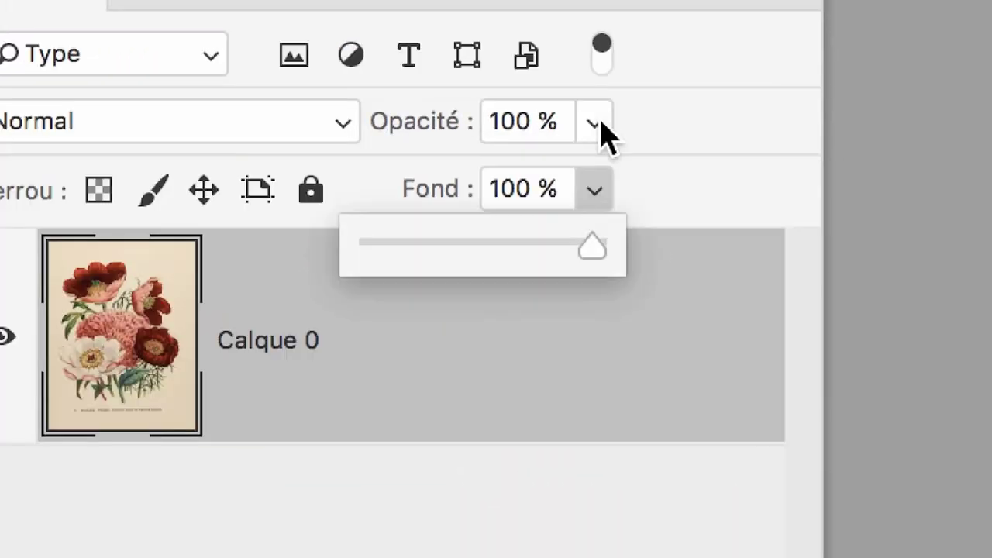
pyautogui.click(594, 124)
# Step: Preview Calque 0 at lower opacity again, then return it to 100%
pyautogui.click(595, 124)
pyautogui.click(593, 190)
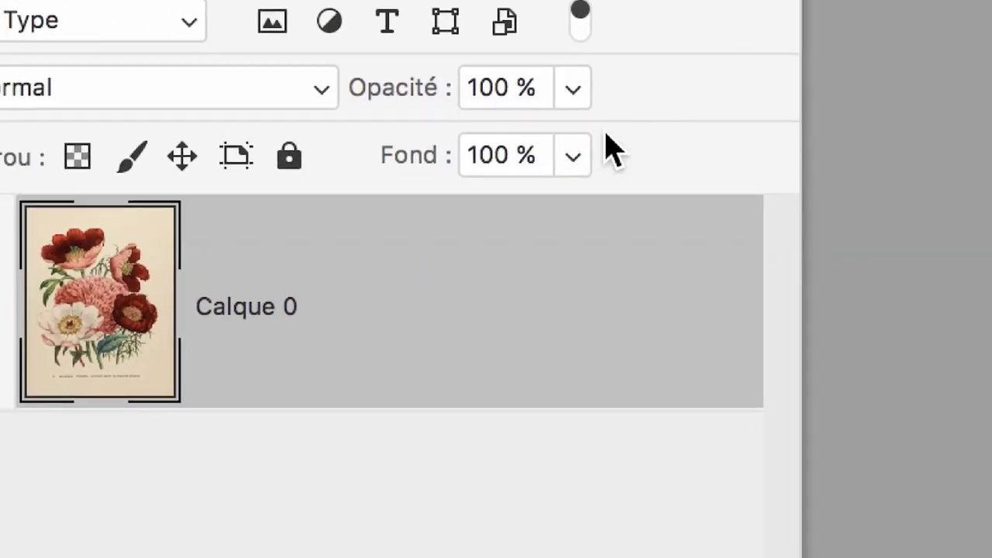
pyautogui.click(594, 190)
pyautogui.click(603, 144)
pyautogui.click(599, 69)
pyautogui.click(598, 69)
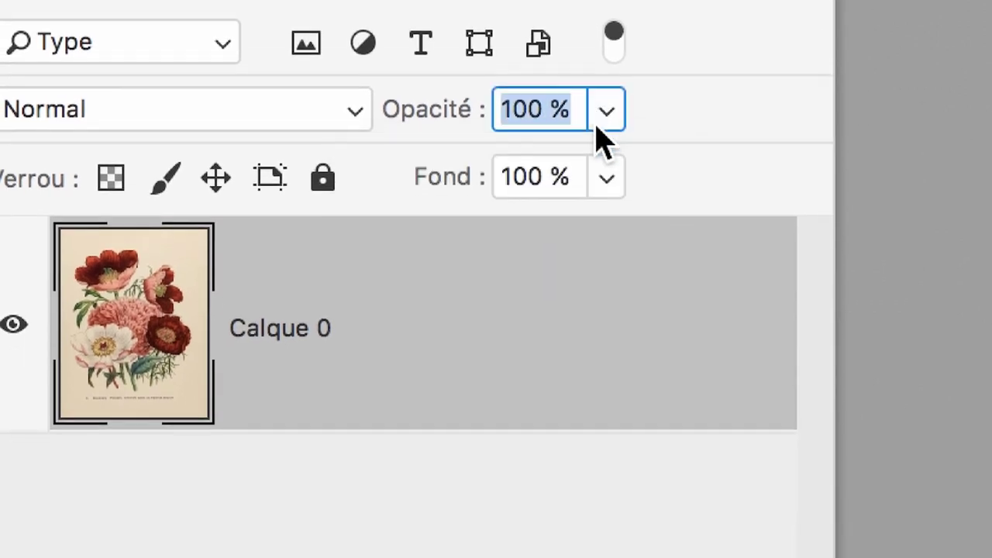
pyautogui.click(602, 144)
pyautogui.click(603, 144)
pyautogui.click(599, 69)
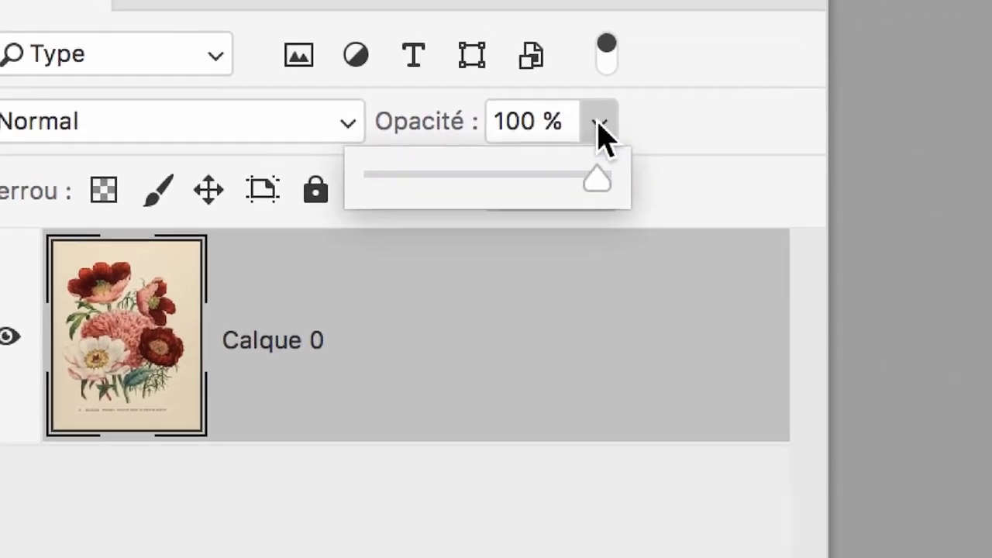
pyautogui.moveTo(584, 147); pyautogui.dragTo(714, 148)
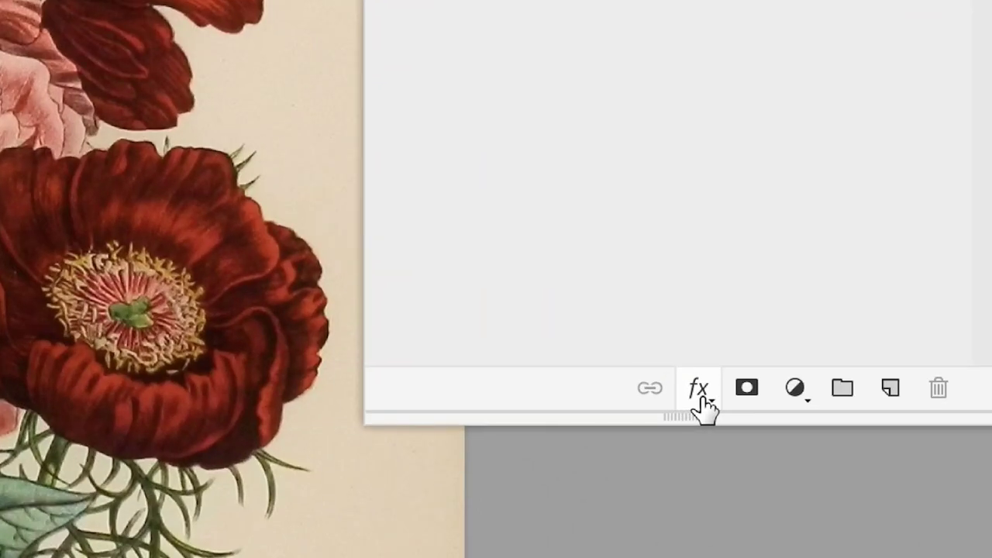
# Step: Preview Calque 0 at 52% opacity and shift the Calques panel to the right
pyautogui.click(700, 395)
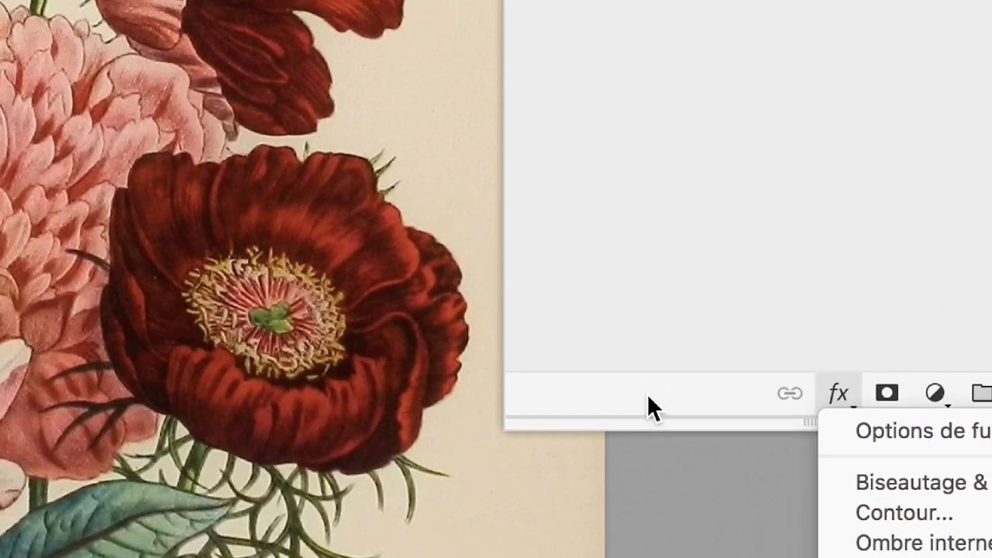
pyautogui.click(470, 365)
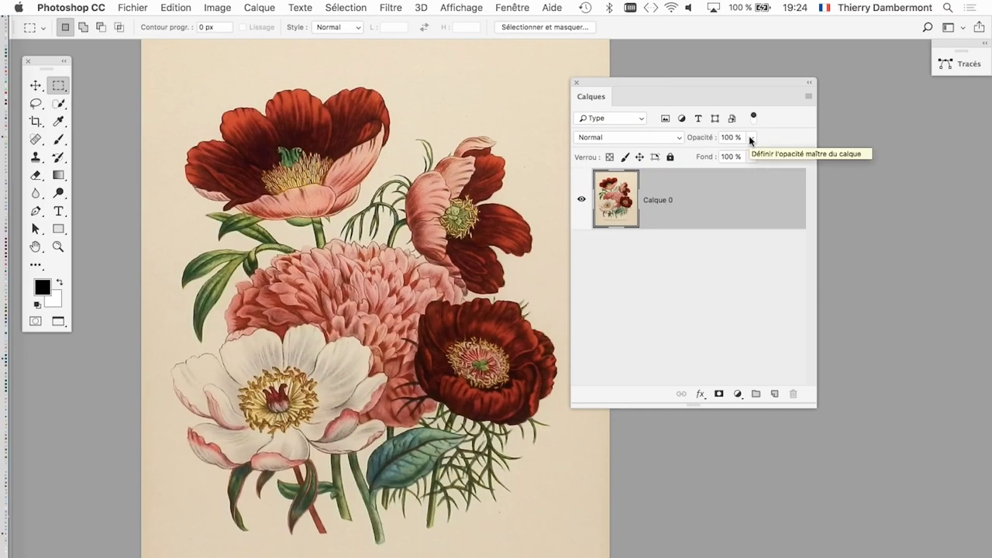
pyautogui.click(751, 137)
pyautogui.moveTo(751, 153); pyautogui.dragTo(720, 155)
pyautogui.moveTo(691, 83); pyautogui.dragTo(774, 71)
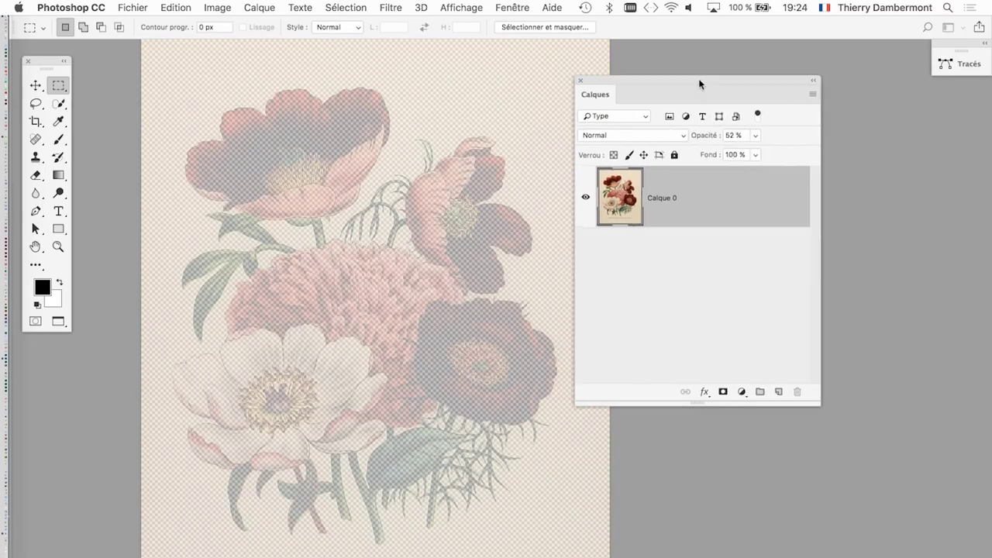
# Step: Restore 100% opacity, preview 57%, then set Calque 0 back to 100%
pyautogui.click(835, 125)
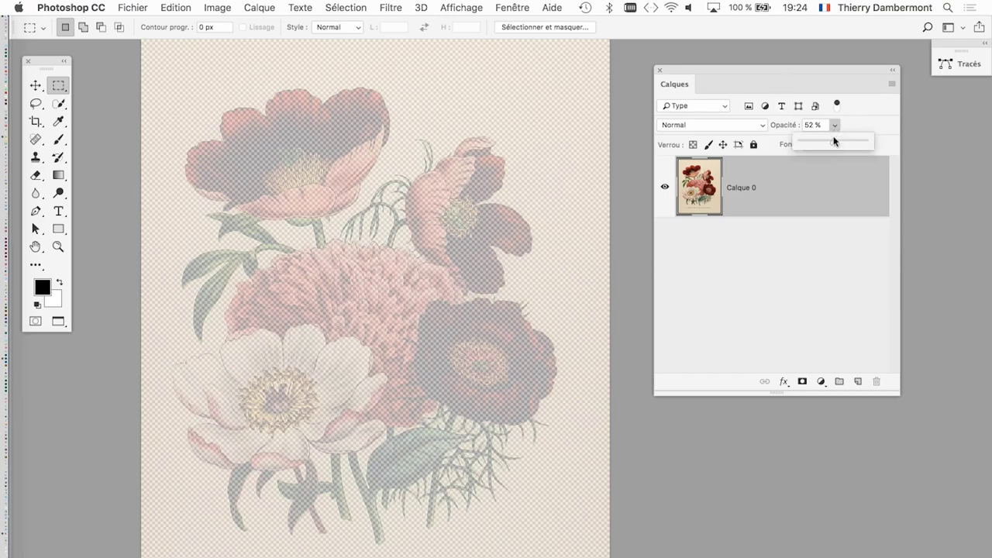
pyautogui.click(857, 125)
pyautogui.click(834, 125)
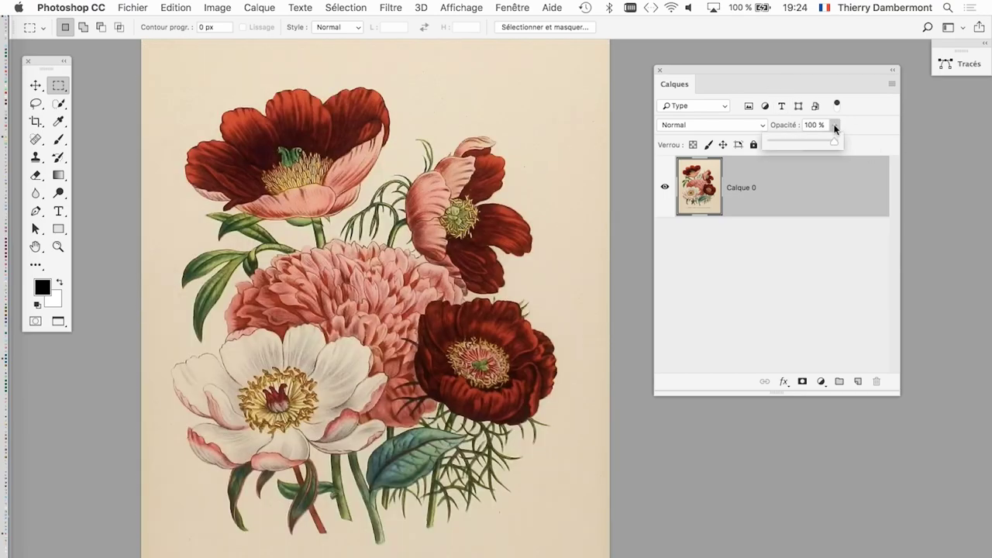
pyautogui.click(852, 126)
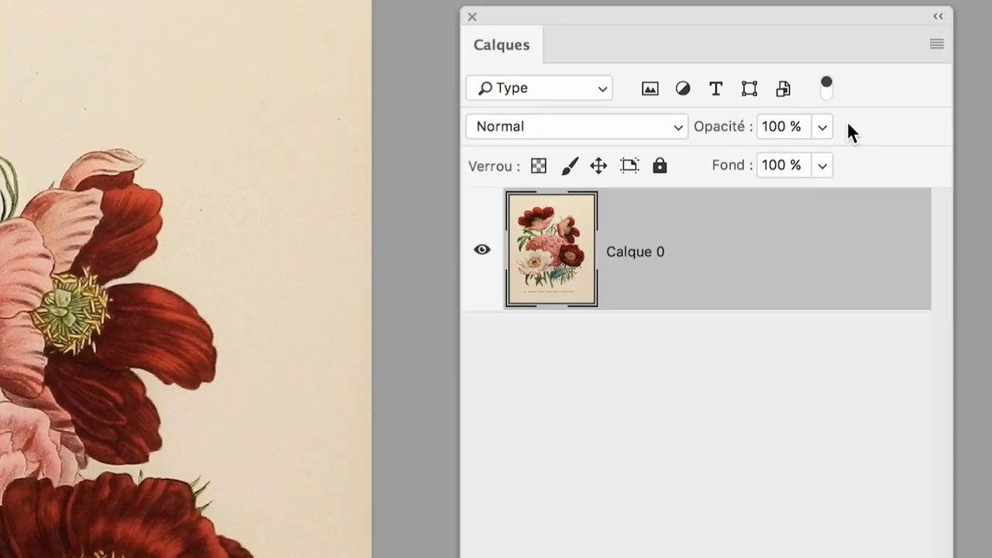
pyautogui.click(831, 119)
pyautogui.click(775, 156)
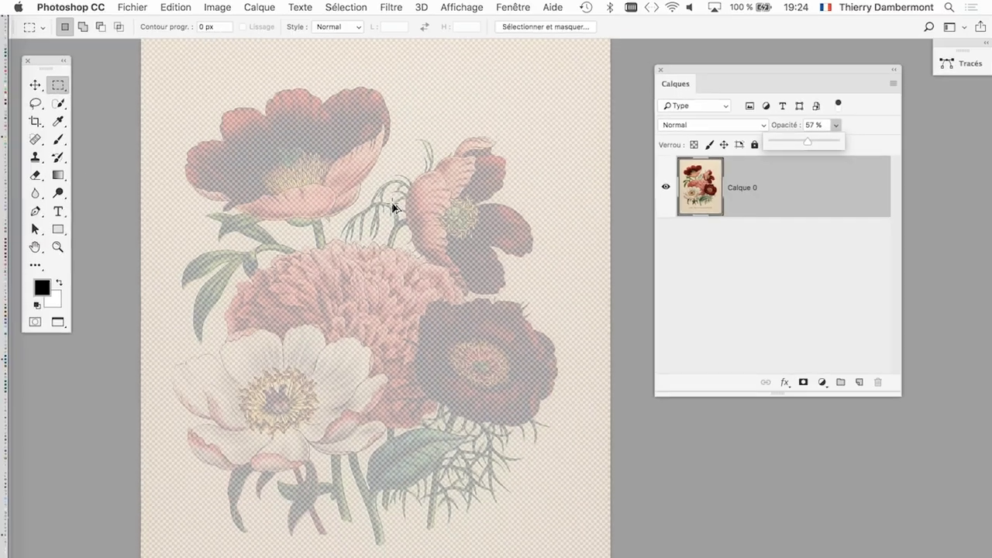
pyautogui.moveTo(841, 147); pyautogui.dragTo(863, 144)
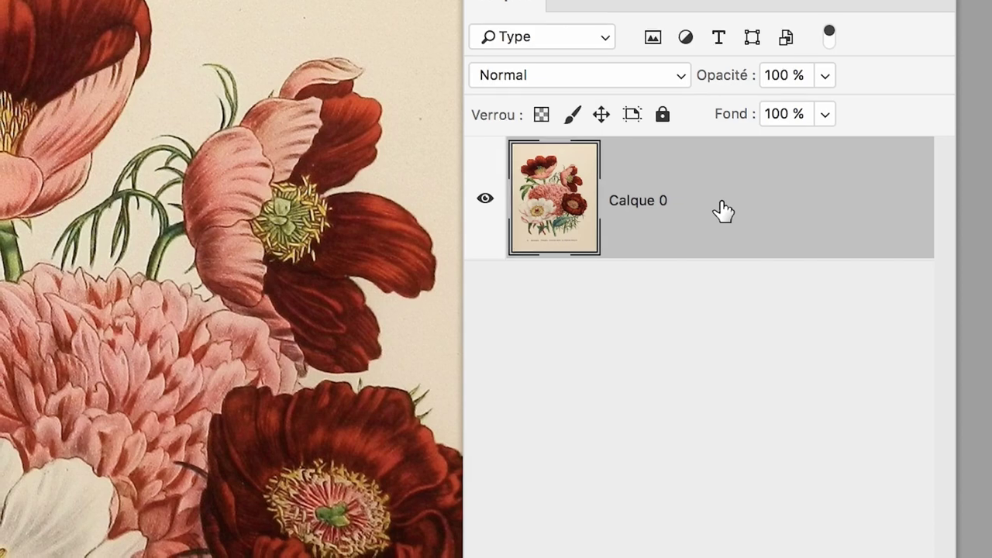
# Step: Open and cancel Calque 0's Style de calque dialog, then open the Calque menu
pyautogui.doubleClick(722, 211)
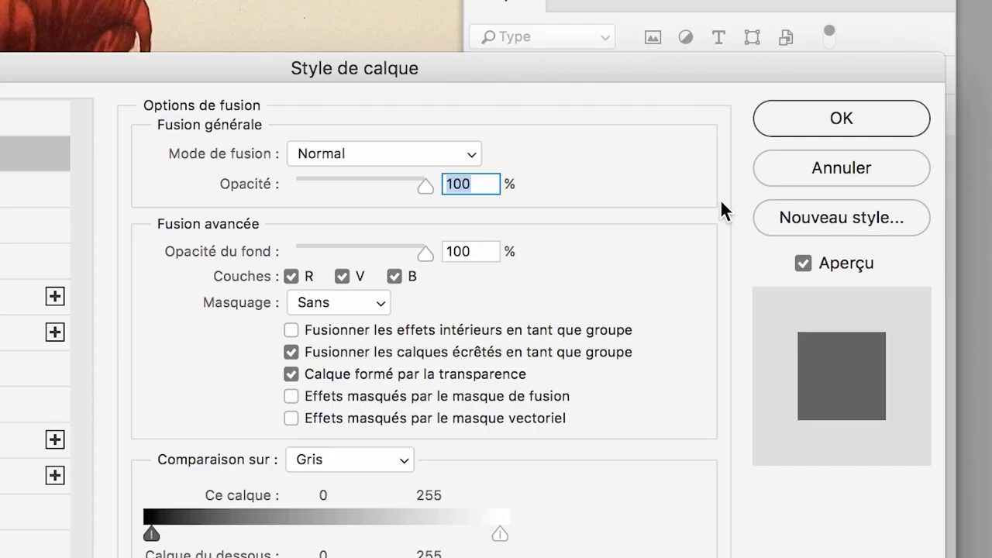
pyautogui.press('alt')
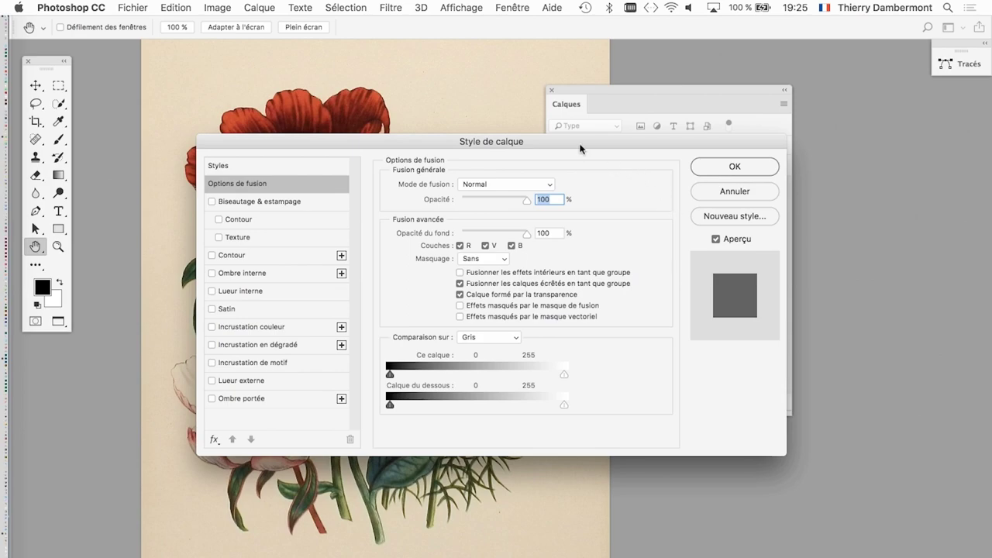
pyautogui.moveTo(579, 143); pyautogui.dragTo(654, 222)
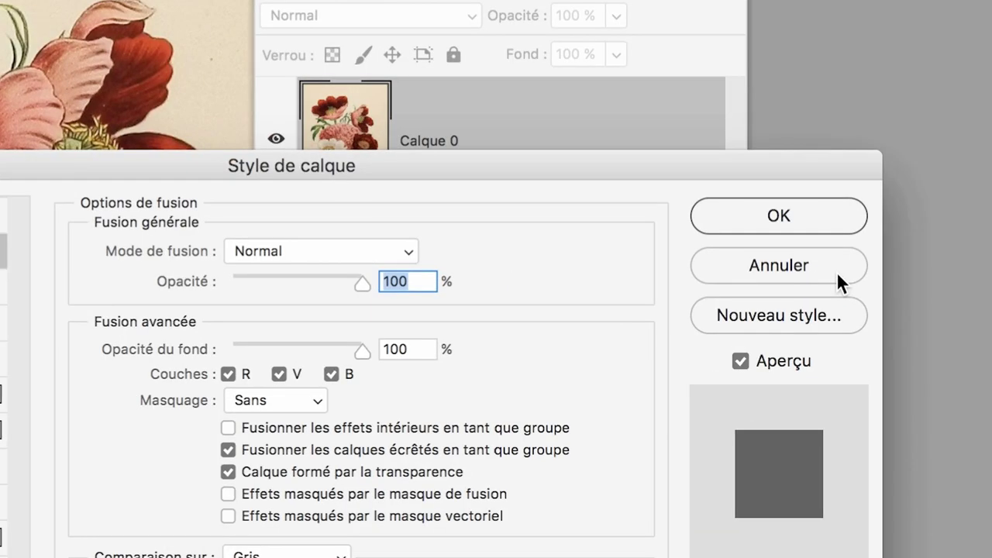
pyautogui.click(835, 271)
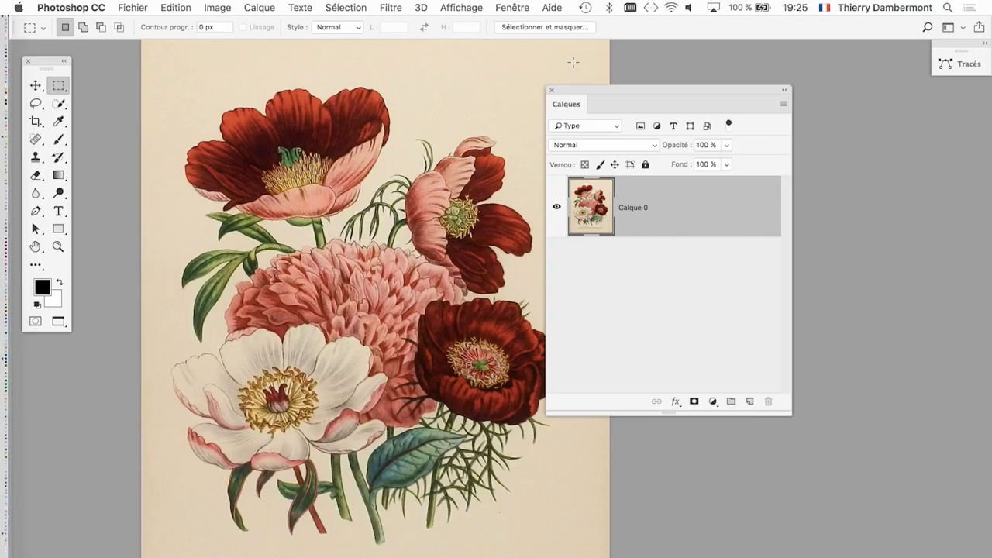
pyautogui.moveTo(608, 88); pyautogui.dragTo(721, 90)
pyautogui.click(259, 8)
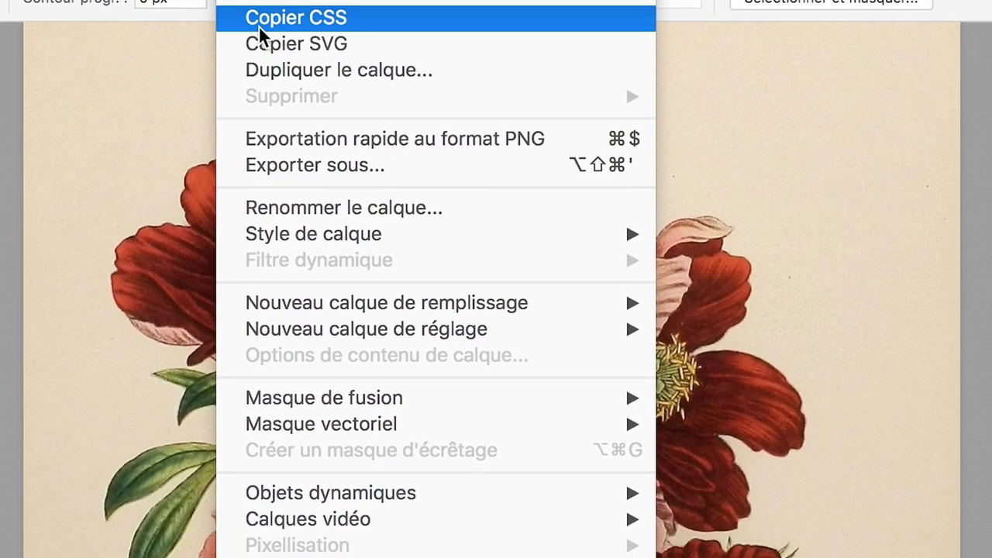
pyautogui.moveTo(116, 94)
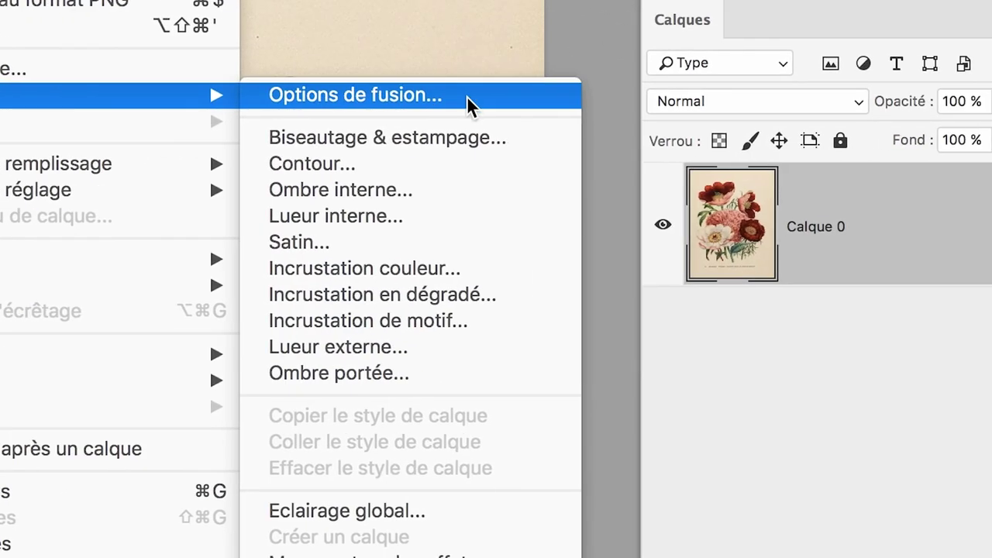
# Step: Open Options de fusion and preview the Ce calque white point near 195, then restore 255
pyautogui.click(466, 96)
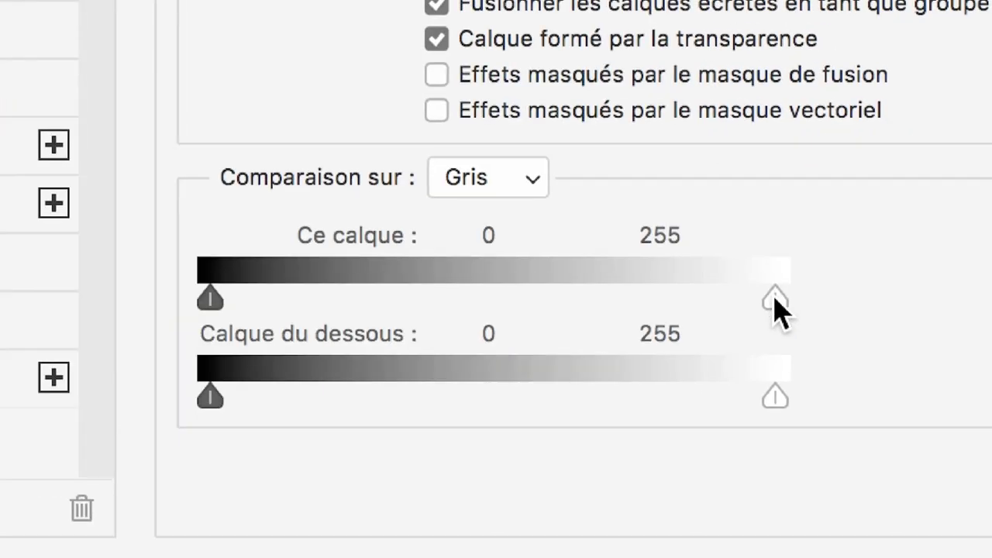
pyautogui.moveTo(774, 298); pyautogui.dragTo(779, 300)
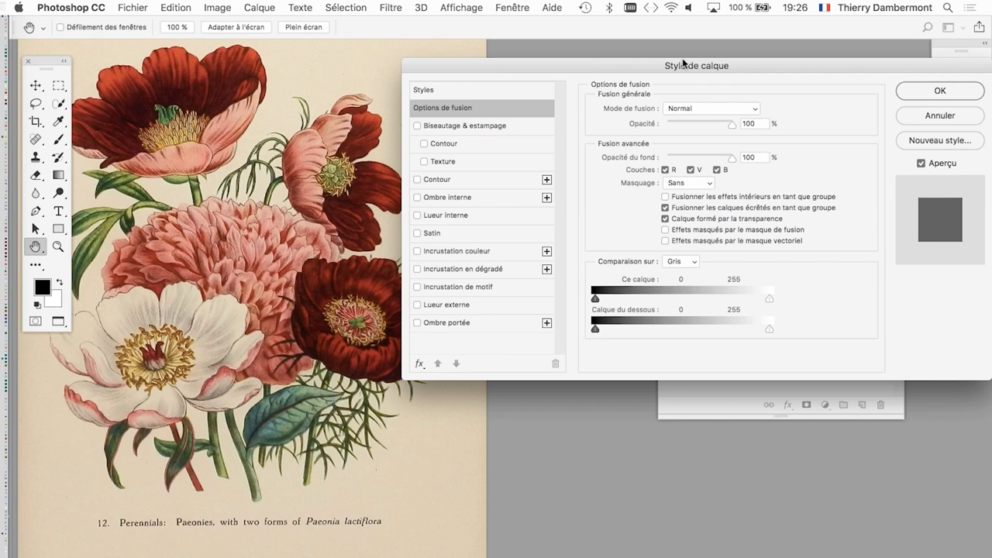
pyautogui.moveTo(683, 65); pyautogui.dragTo(759, 64)
pyautogui.moveTo(846, 298)
pyautogui.mouseDown()
pyautogui.moveTo(781, 296)
pyautogui.moveTo(792, 295)
pyautogui.mouseUp()
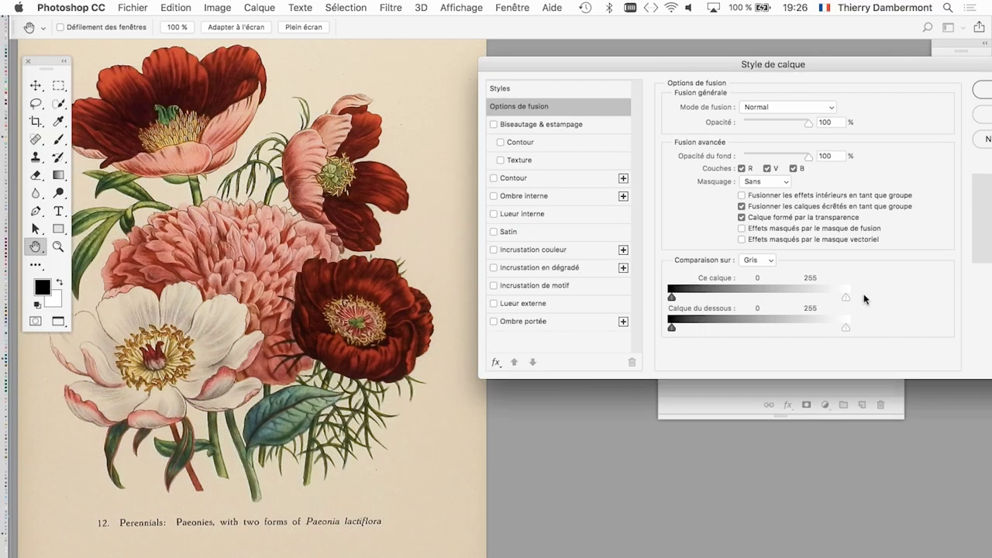
pyautogui.moveTo(865, 296)
pyautogui.mouseDown()
pyautogui.moveTo(814, 299)
pyautogui.moveTo(866, 299)
pyautogui.mouseUp()
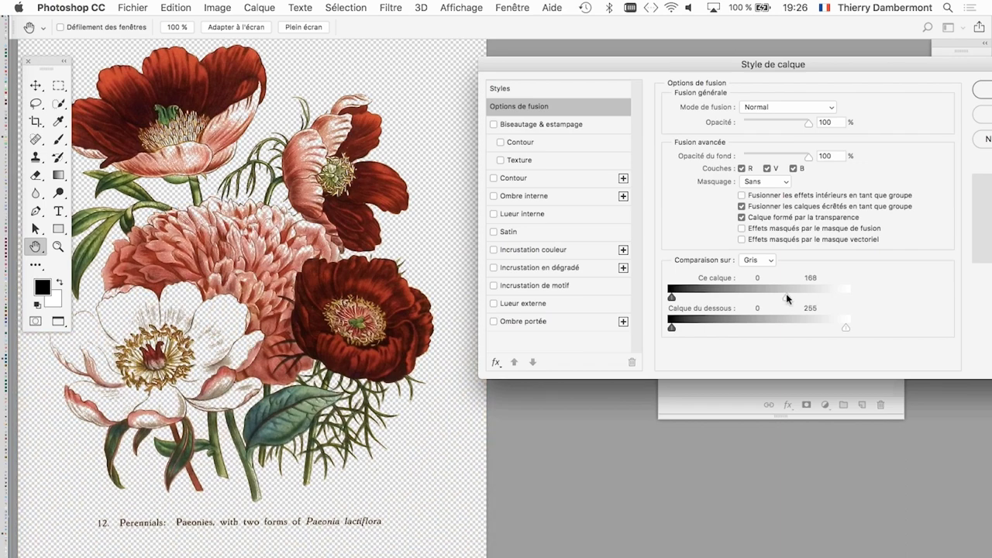
pyautogui.moveTo(804, 300); pyautogui.dragTo(804, 299)
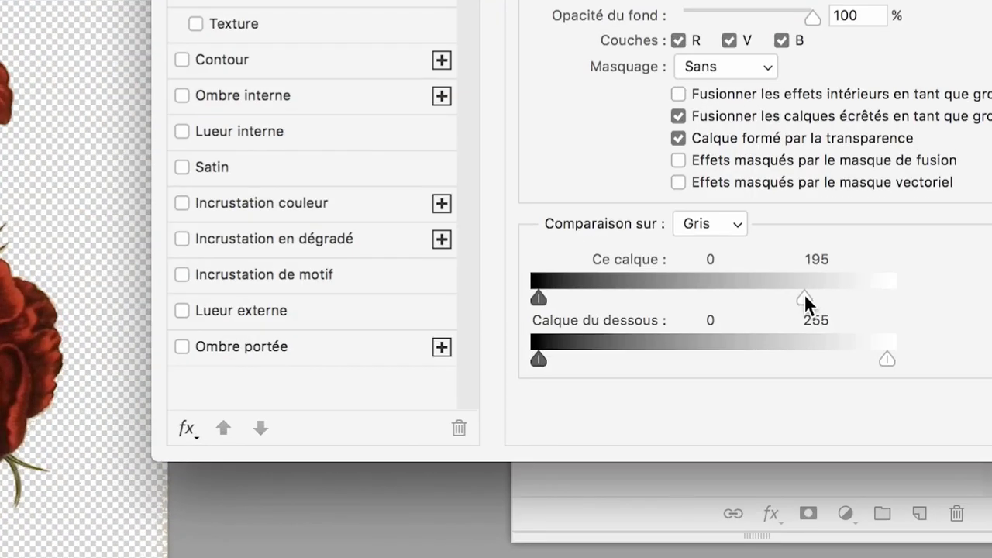
pyautogui.moveTo(803, 293); pyautogui.dragTo(828, 293)
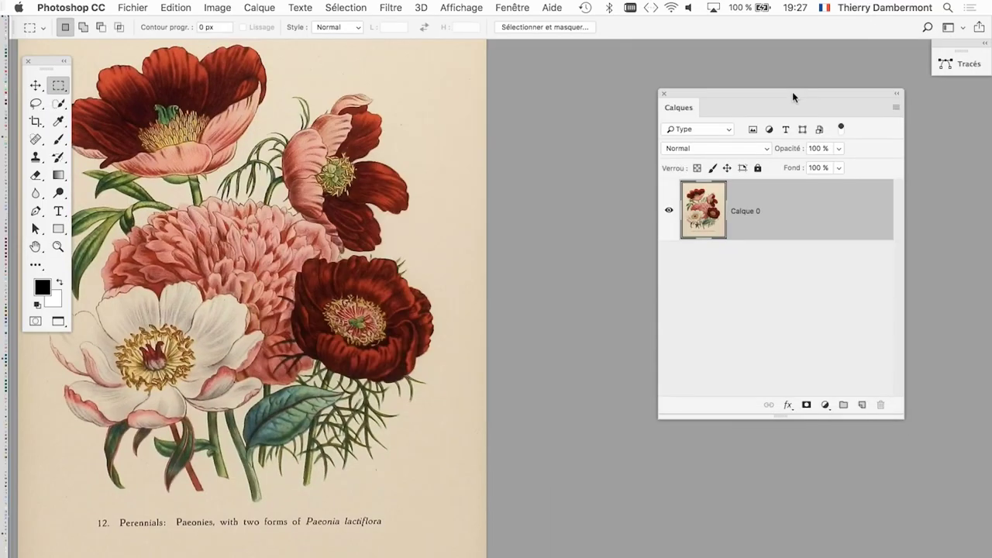
# Step: Move the Calques panel beside the peony, pan the canvas slightly, and enlarge the panel
pyautogui.moveTo(792, 92); pyautogui.dragTo(660, 88)
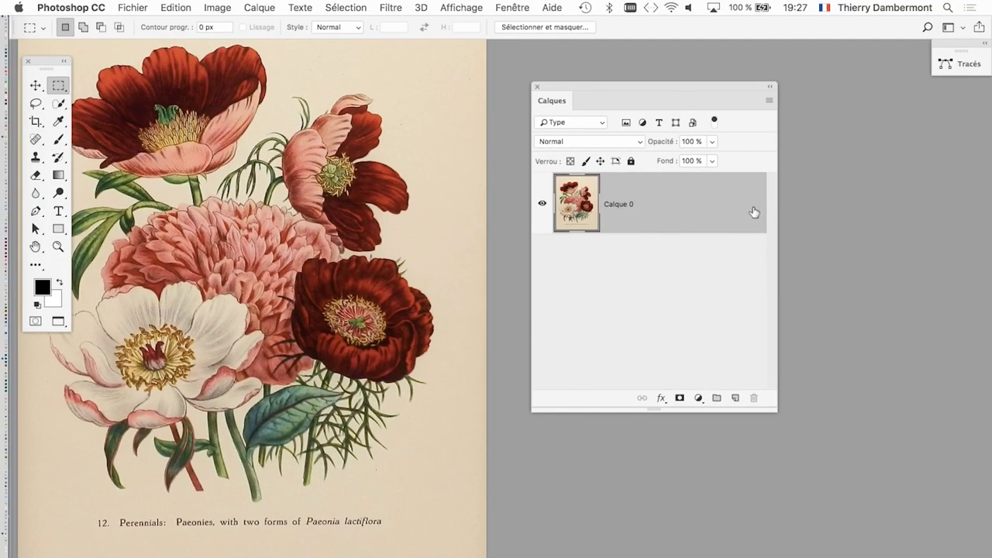
pyautogui.moveTo(569, 94); pyautogui.dragTo(683, 96)
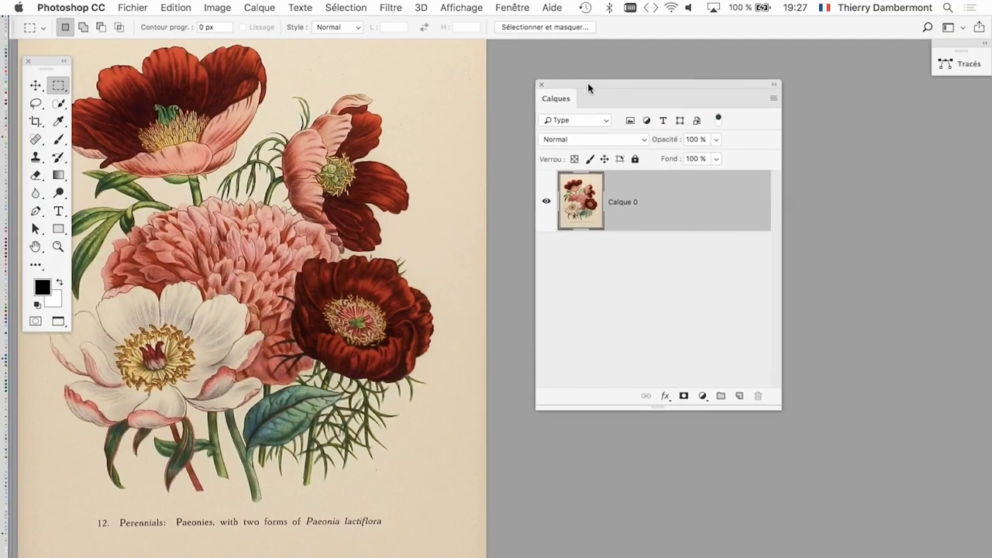
pyautogui.moveTo(404, 180); pyautogui.dragTo(455, 173)
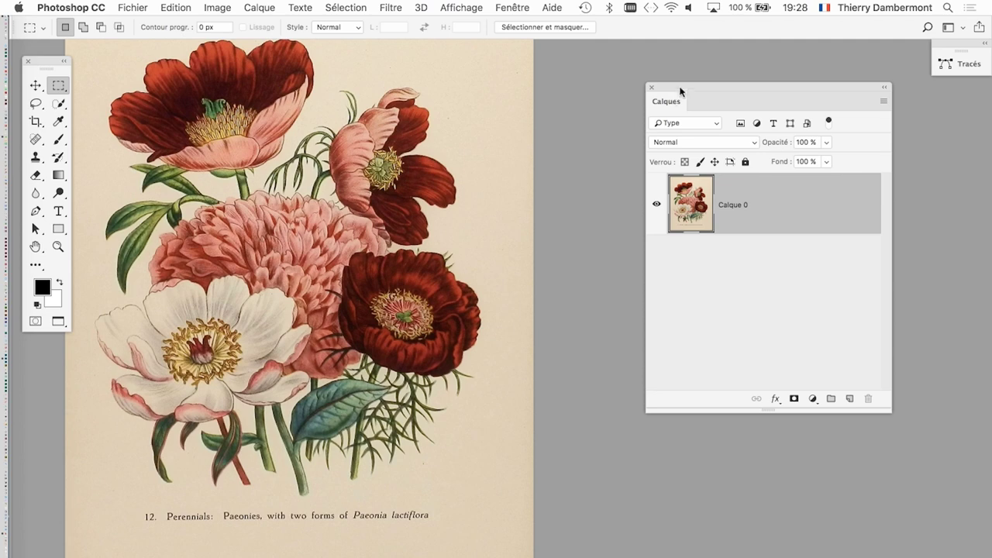
pyautogui.moveTo(672, 97); pyautogui.dragTo(604, 83)
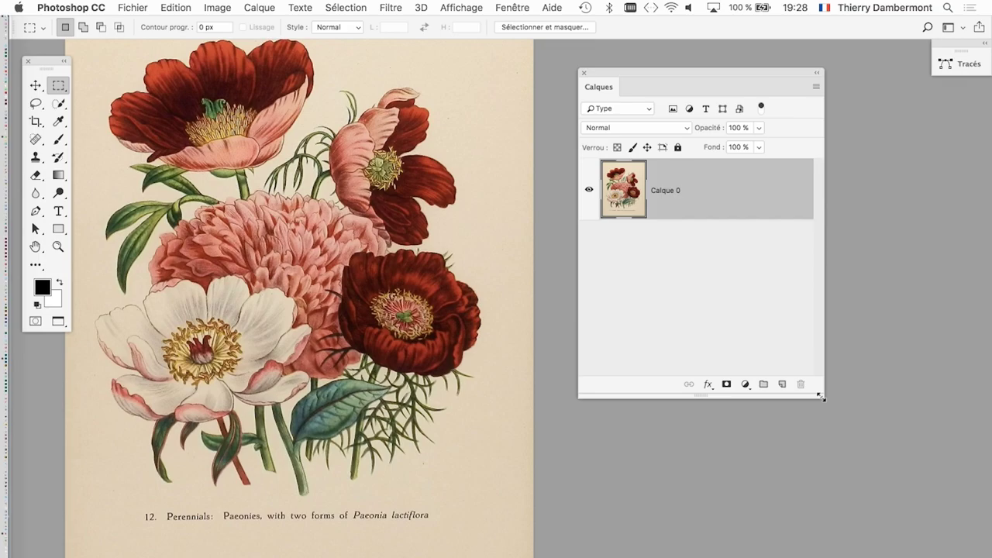
pyautogui.moveTo(820, 397); pyautogui.dragTo(871, 287)
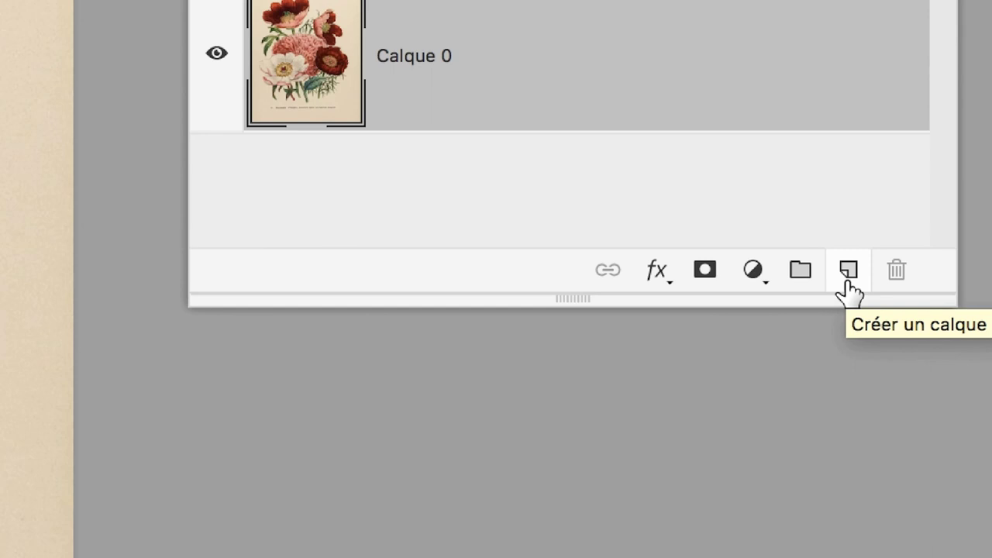
# Step: Add Calque 1 beneath Calque 0 and lengthen the Calques panel to show both layers
pyautogui.click(847, 285)
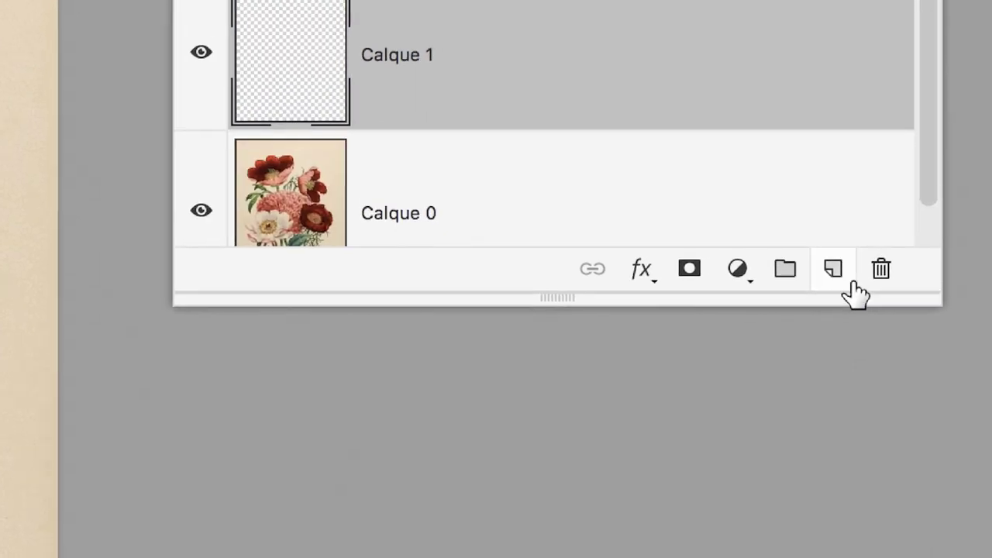
pyautogui.moveTo(852, 287); pyautogui.dragTo(853, 383)
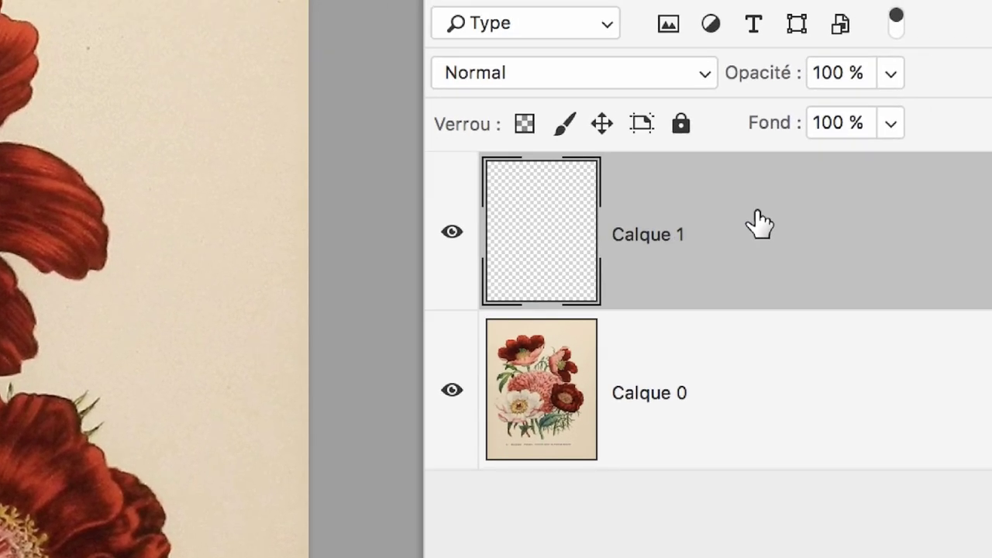
pyautogui.moveTo(759, 224)
pyautogui.mouseDown()
pyautogui.moveTo(873, 395)
pyautogui.moveTo(822, 325)
pyautogui.mouseUp()
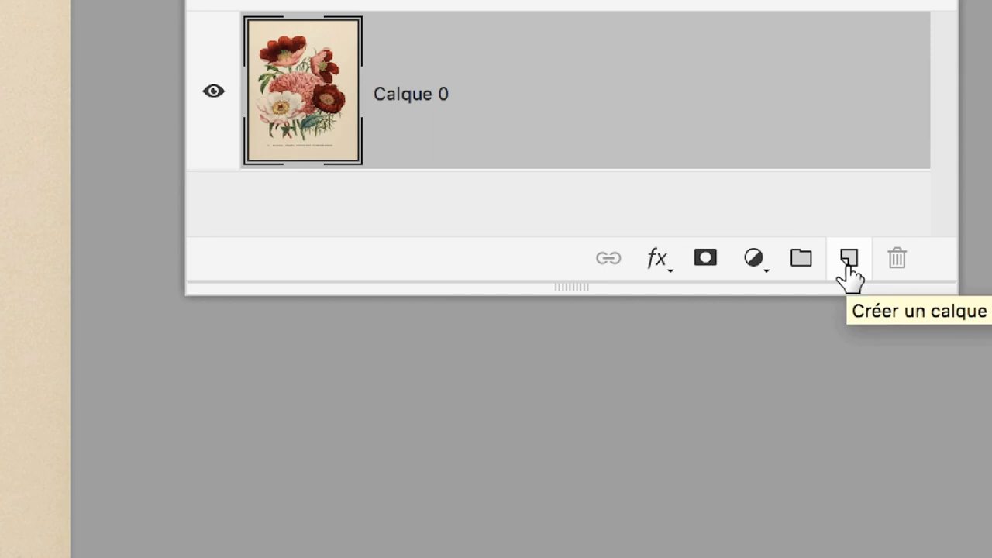
pyautogui.click(848, 258)
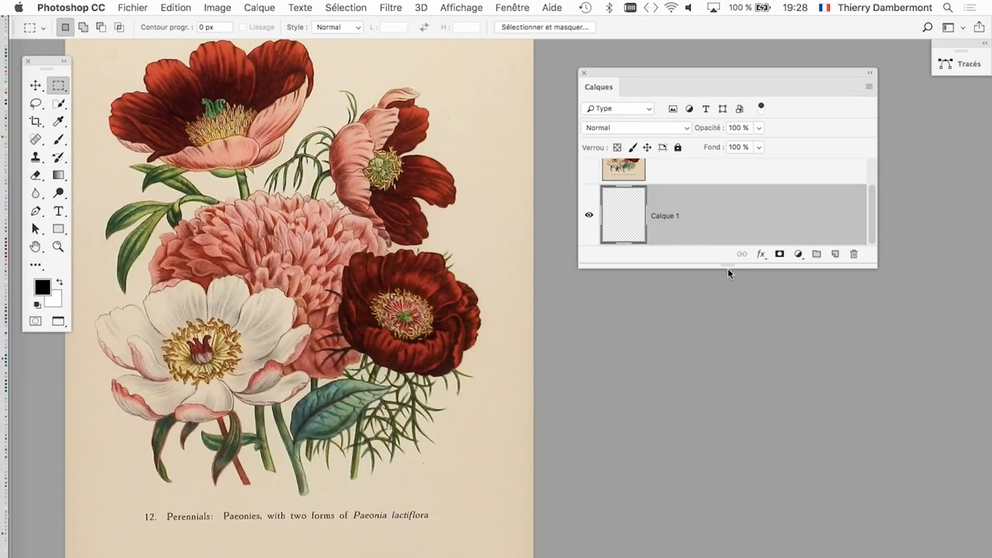
pyautogui.moveTo(729, 264); pyautogui.dragTo(733, 350)
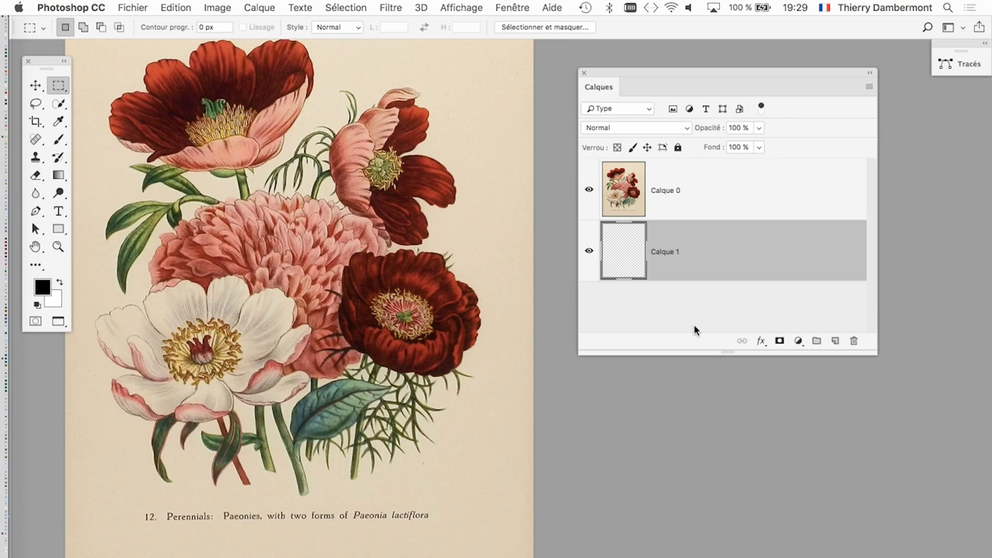
# Step: Export the Raccourcis clavier summary, checking the proposed name 'Paramètres par défaut de Photoshop.htm'
pyautogui.click(193, 7)
pyautogui.click(184, 7)
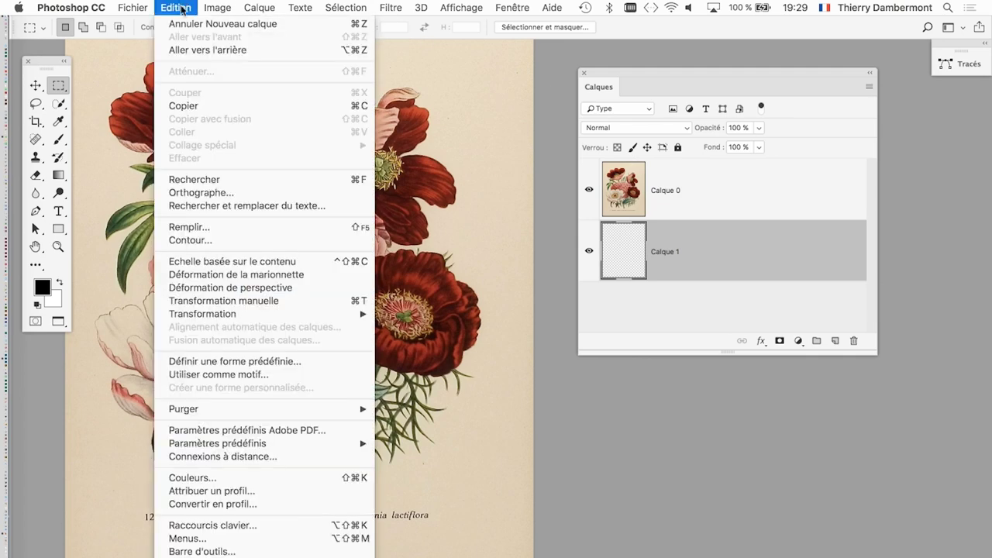
pyautogui.click(288, 529)
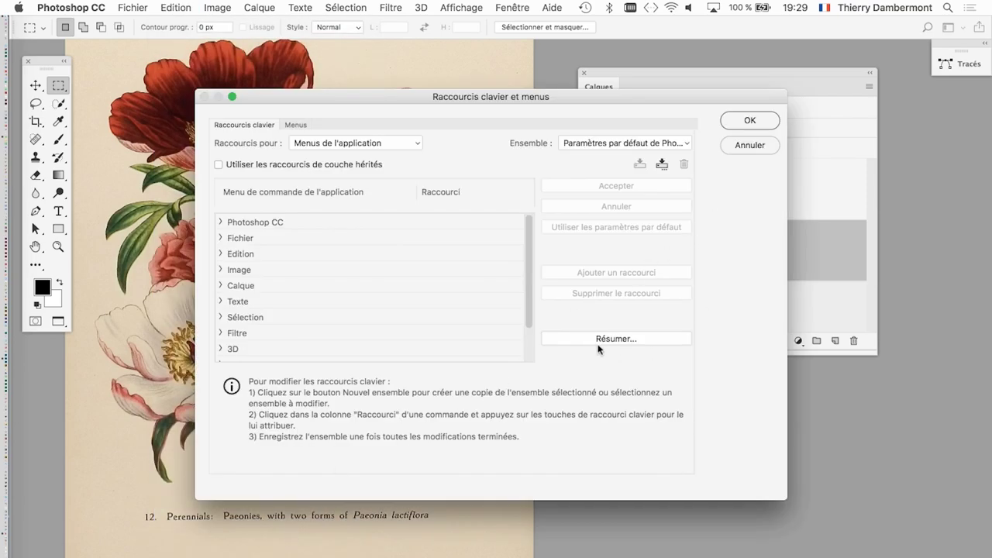
pyautogui.press('alt')
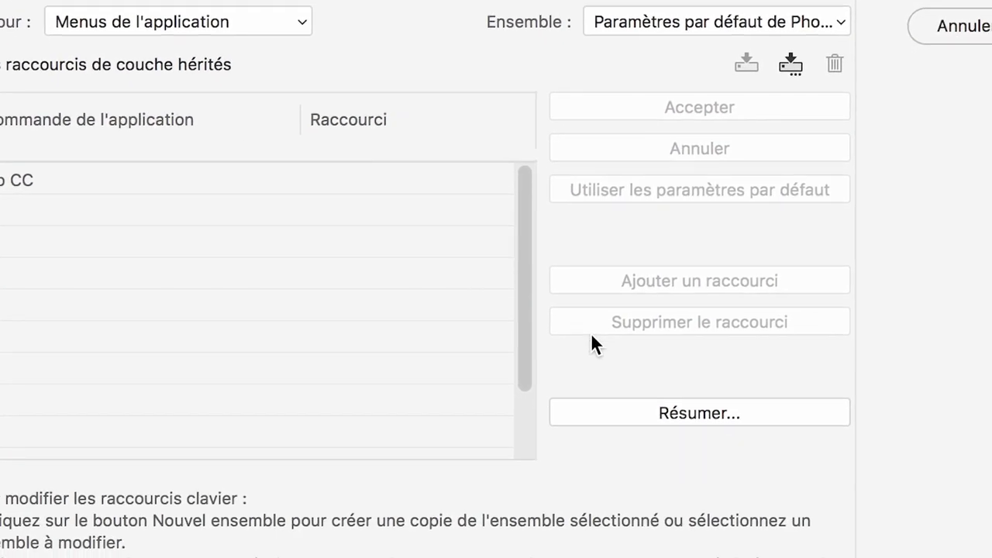
pyautogui.click(657, 416)
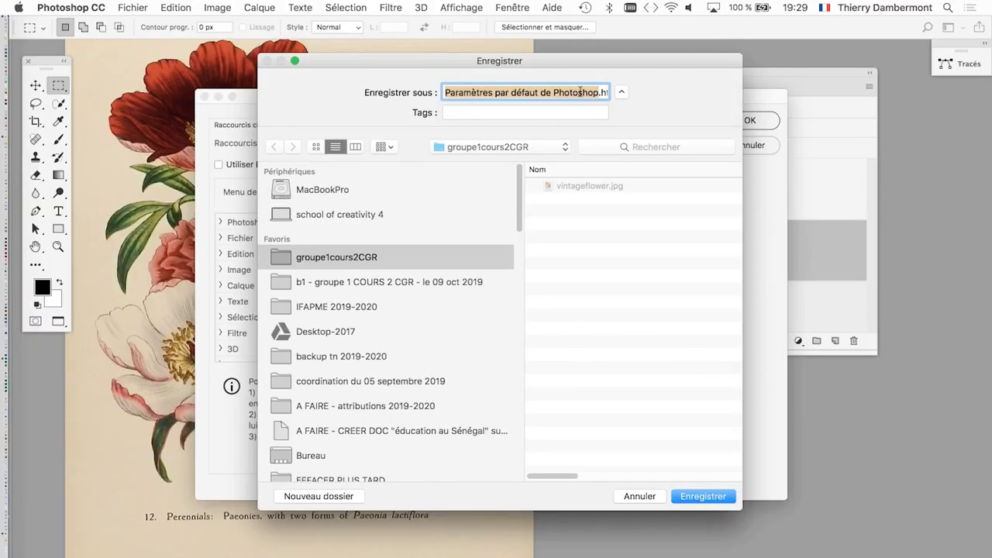
pyautogui.click(597, 91)
pyautogui.press('Right')
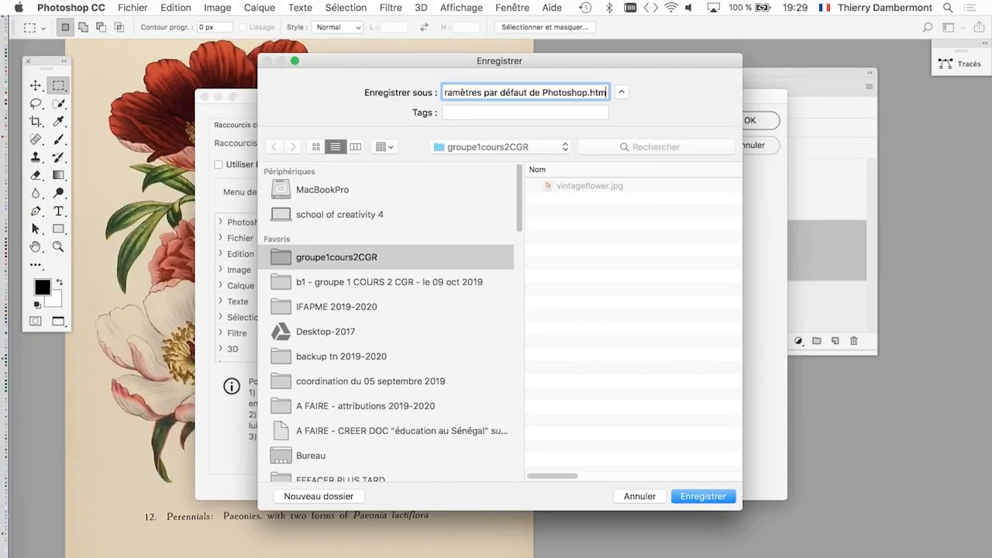
# Step: Save the shortcuts summary, browse the HTML page in Firefox, then close it and return to Photoshop
pyautogui.click(713, 496)
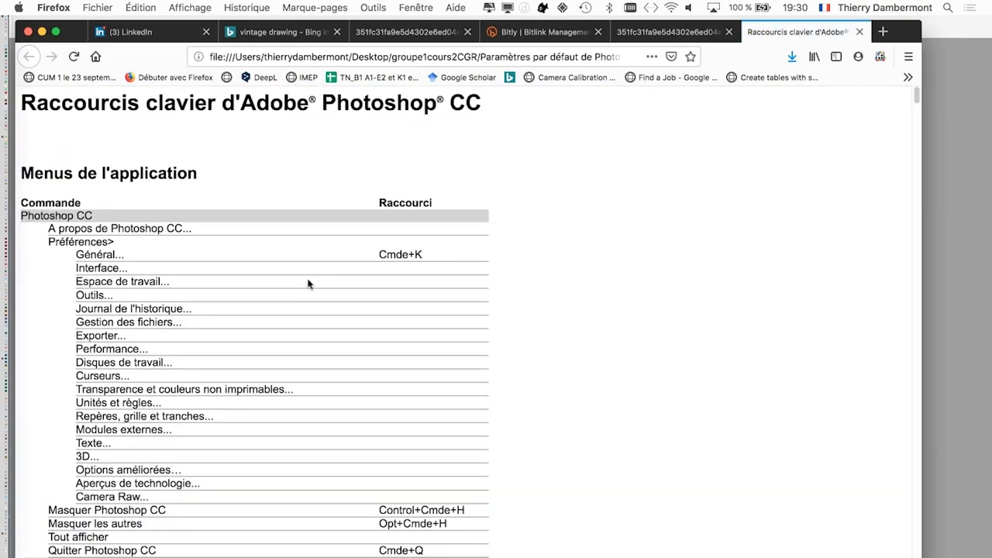
pyautogui.scroll(-10, 309, 284)
pyautogui.scroll(-10, 308, 284)
pyautogui.scroll(-10, 309, 285)
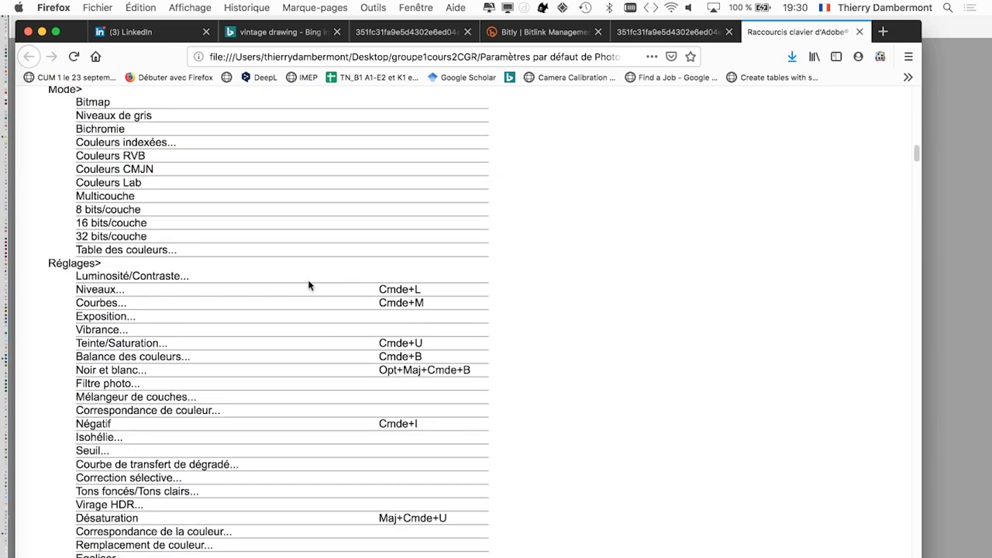
pyautogui.scroll(-10, 308, 284)
pyautogui.scroll(-10, 308, 285)
pyautogui.scroll(-8, 308, 285)
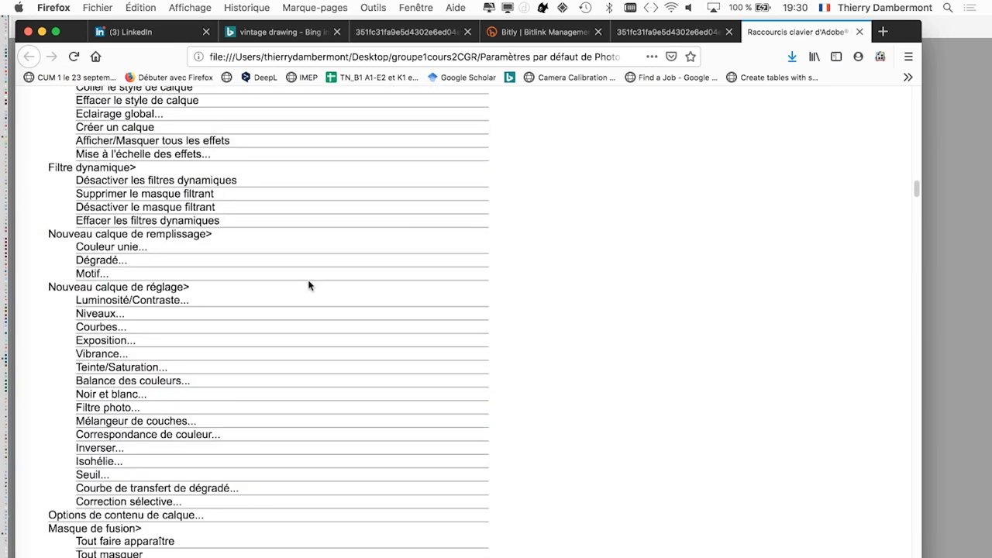
pyautogui.scroll(-5, 308, 285)
pyautogui.scroll(-1, 309, 285)
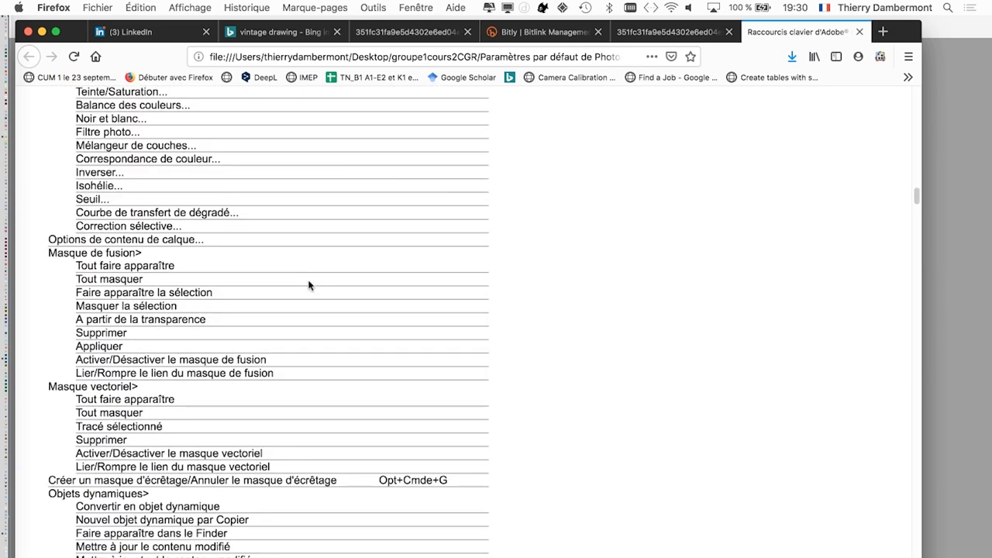
pyautogui.scroll(-3, 308, 285)
pyautogui.scroll(-10, 309, 285)
pyautogui.scroll(-10, 307, 290)
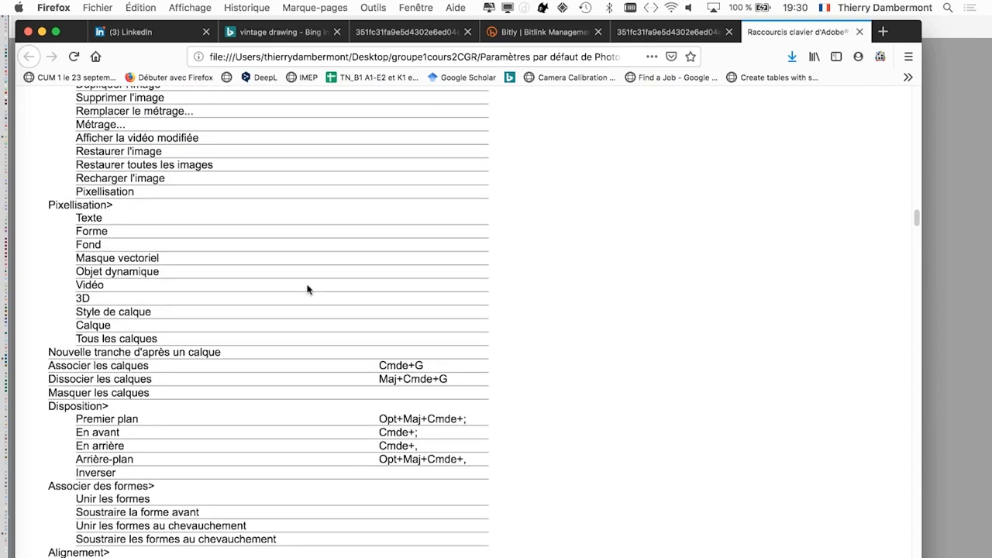
pyautogui.scroll(-8, 306, 290)
pyautogui.scroll(-2, 307, 290)
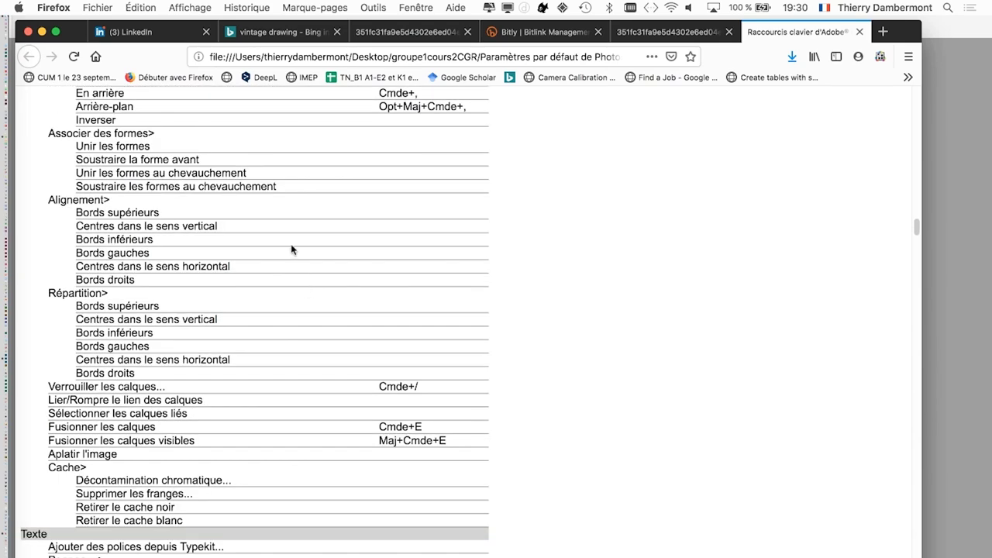
pyautogui.scroll(-7, 292, 249)
pyautogui.scroll(-3, 283, 267)
pyautogui.scroll(-3, 272, 288)
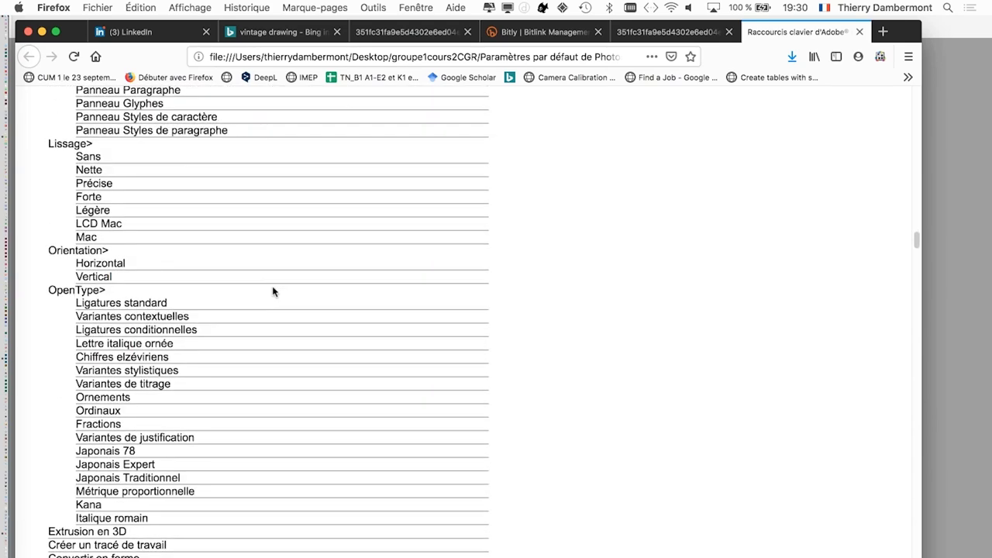
pyautogui.scroll(-10, 273, 292)
pyautogui.scroll(-3, 273, 292)
pyautogui.scroll(-15, 273, 291)
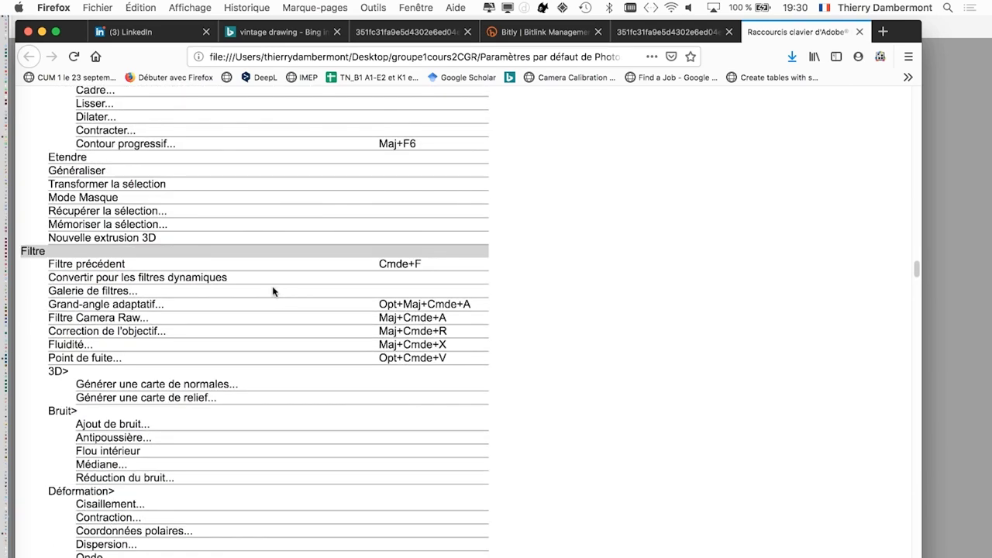
pyautogui.scroll(-12, 273, 291)
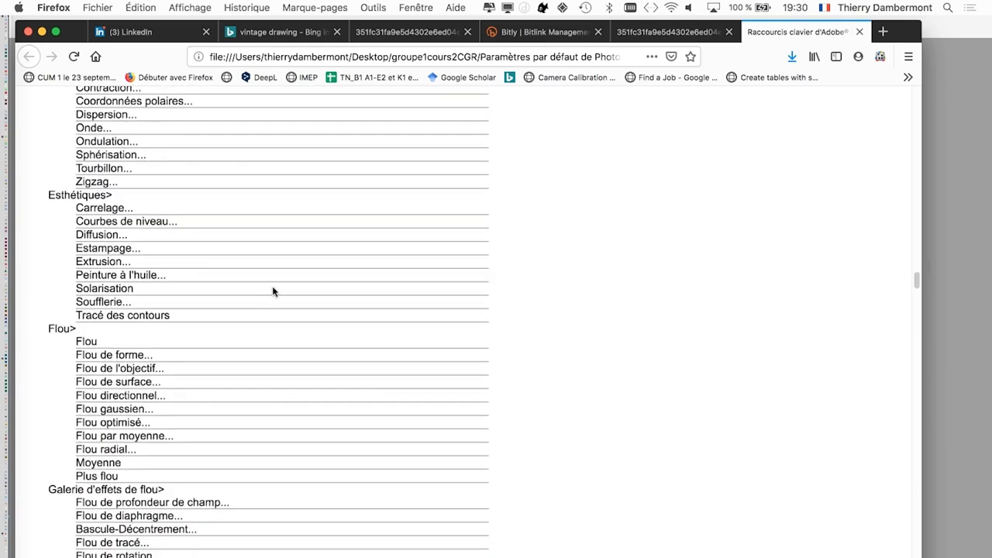
pyautogui.scroll(-7, 273, 291)
pyautogui.scroll(-1, 273, 290)
pyautogui.scroll(-9, 272, 289)
pyautogui.scroll(-5, 273, 290)
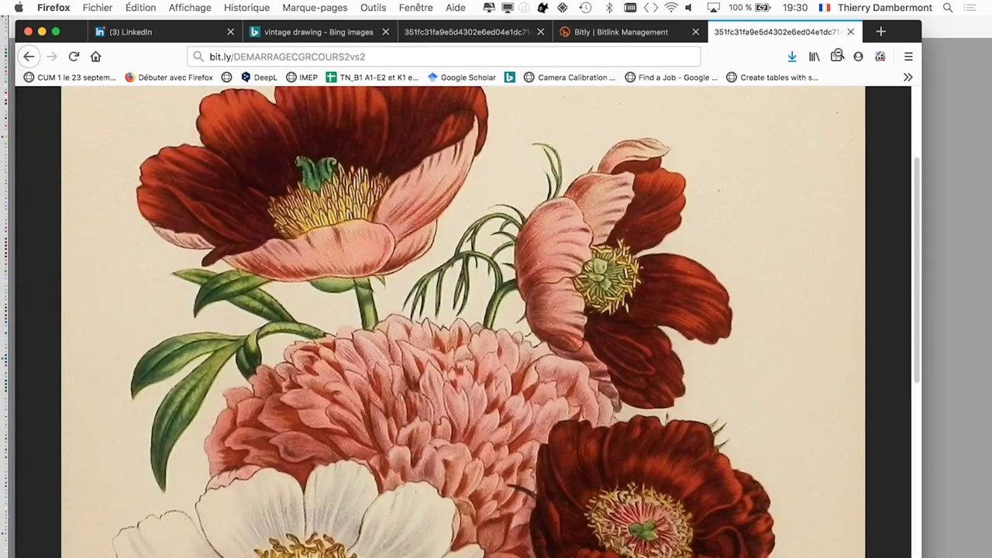
pyautogui.click(858, 31)
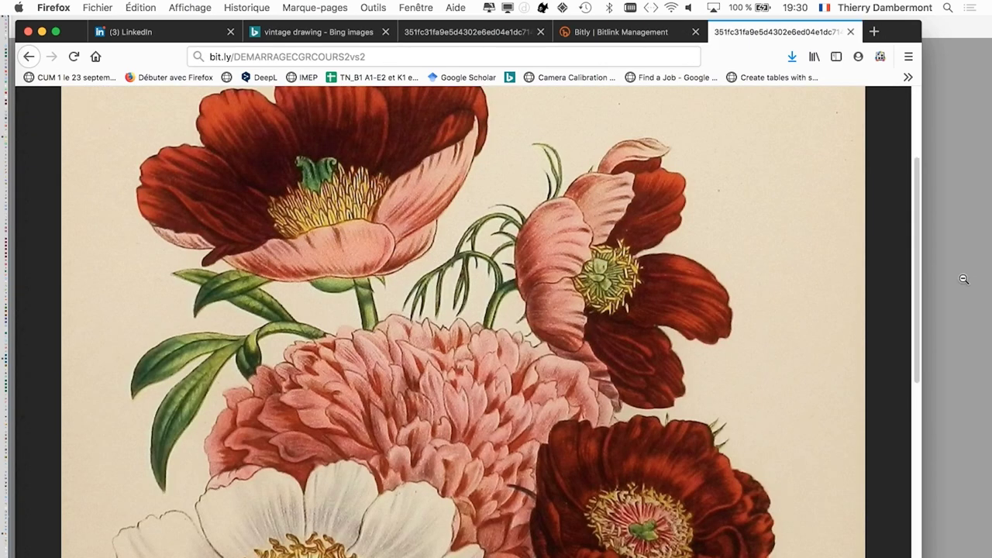
pyautogui.click(976, 218)
# Step: Close the shortcuts settings and confirm the image is Couleurs RVB at 8 bits/couche
pyautogui.click(748, 127)
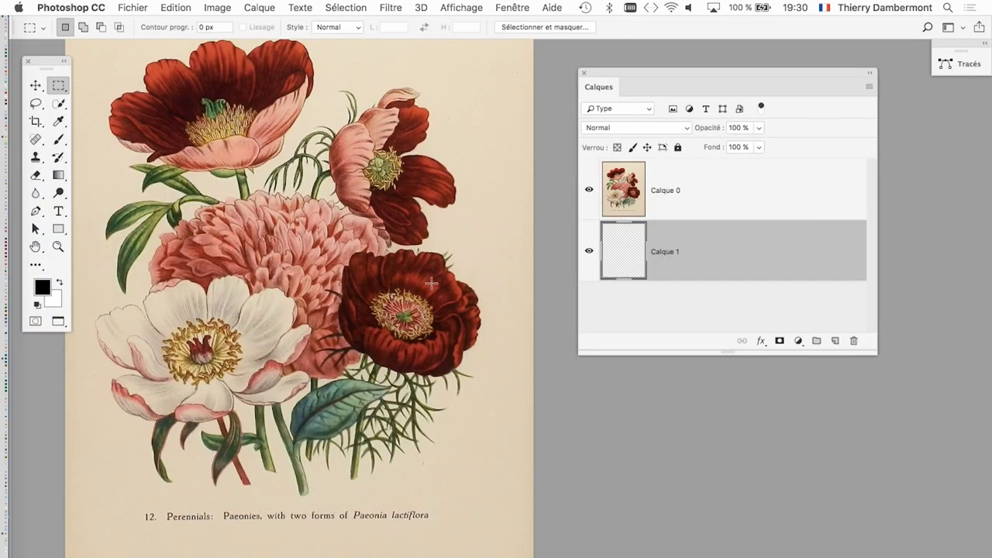
pyautogui.moveTo(372, 265); pyautogui.dragTo(400, 303)
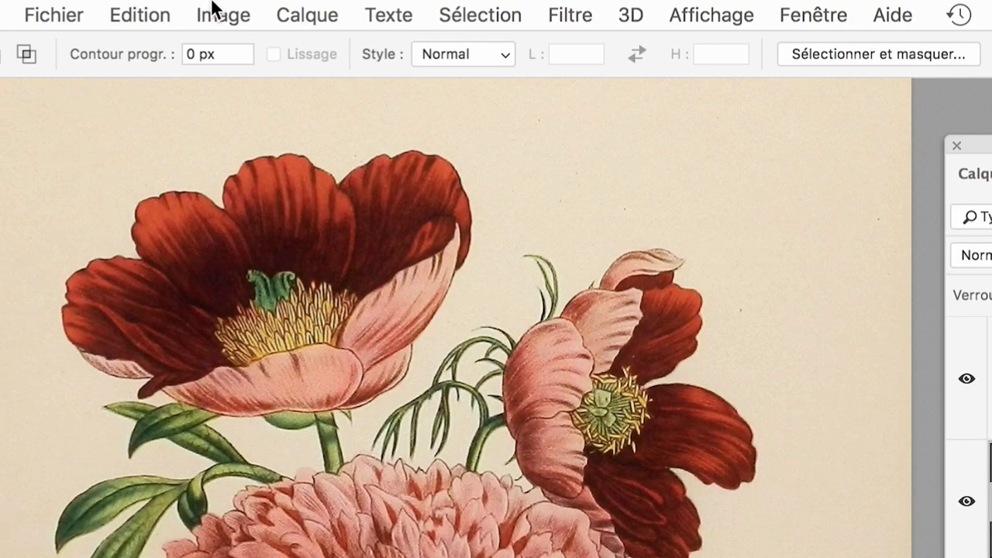
pyautogui.click(213, 11)
pyautogui.moveTo(298, 24)
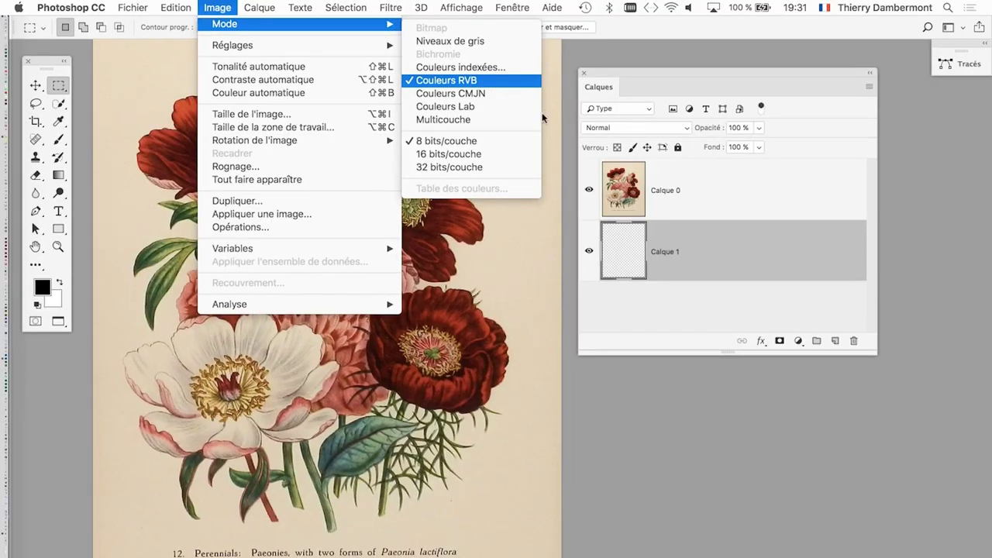
pyautogui.click(739, 293)
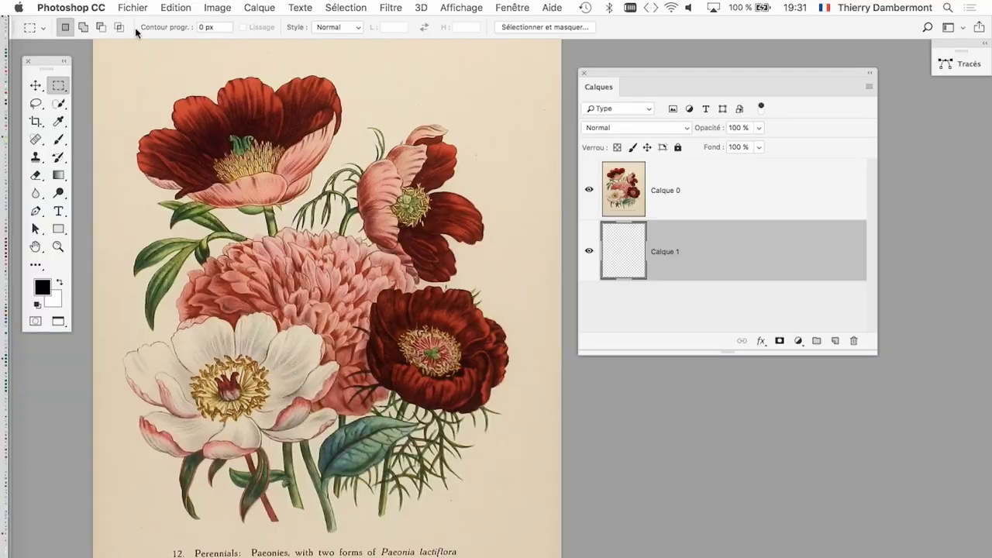
pyautogui.click(176, 7)
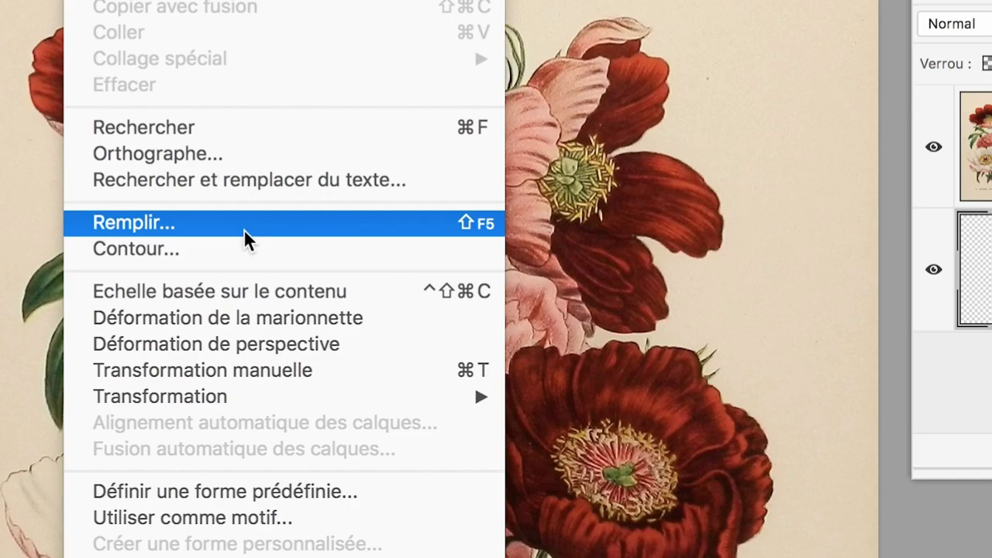
# Step: In the Remplir dialog, set Remplir avec to Couleur to bring up the fill colour picker
pyautogui.click(244, 230)
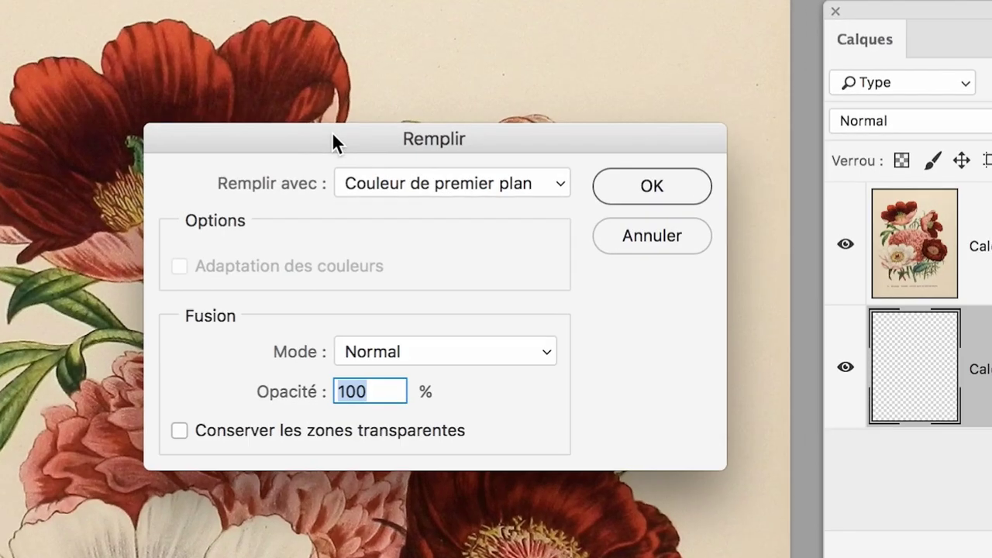
pyautogui.click(419, 183)
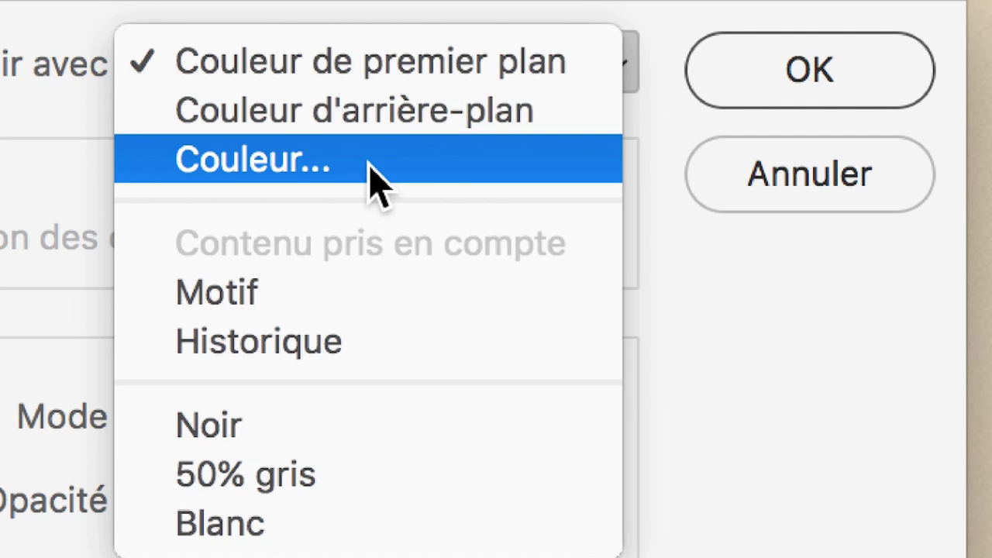
pyautogui.click(372, 178)
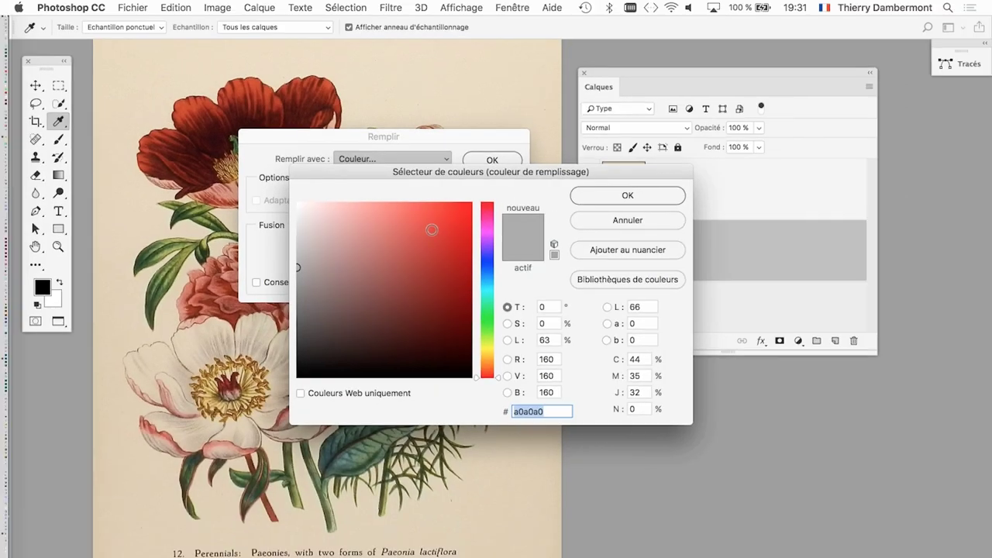
# Step: Move the colour picker aside and sweep the hue slider round to pink-magenta
pyautogui.moveTo(501, 169); pyautogui.dragTo(336, 77)
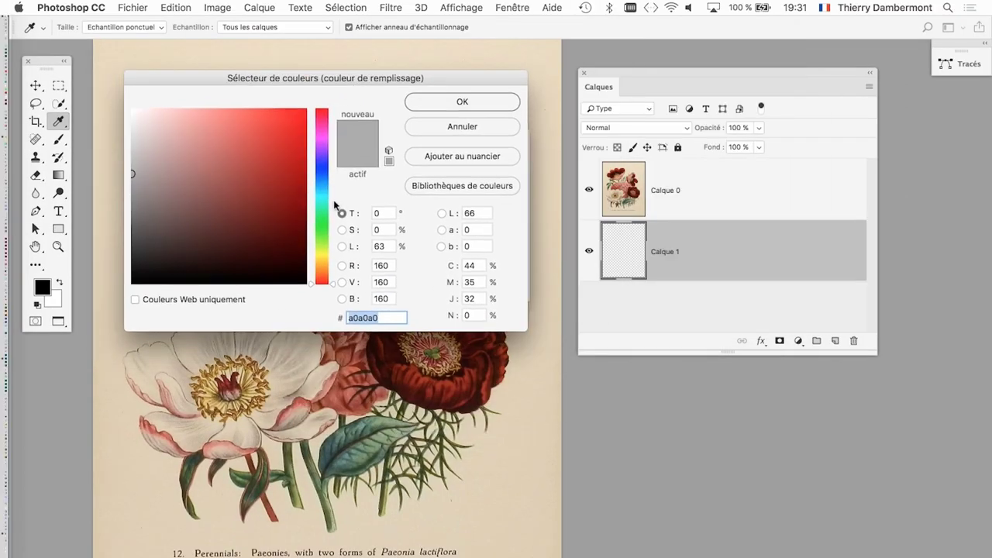
pyautogui.press('alt')
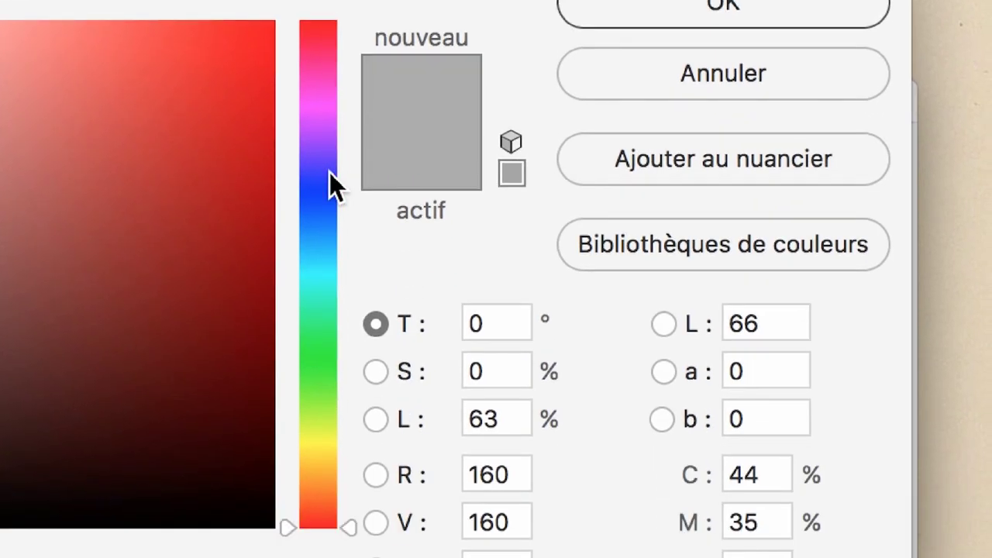
pyautogui.click(330, 257)
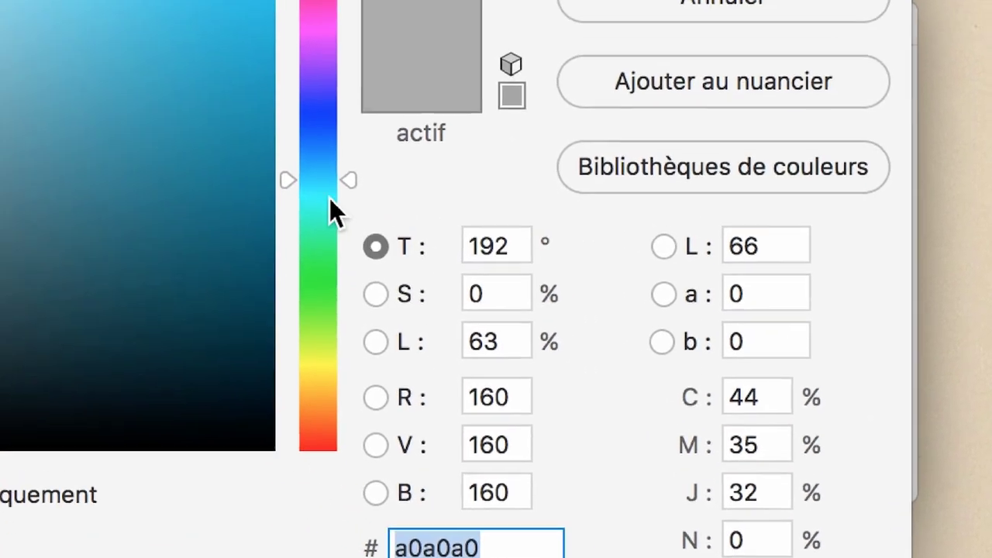
pyautogui.moveTo(329, 197); pyautogui.dragTo(323, 116)
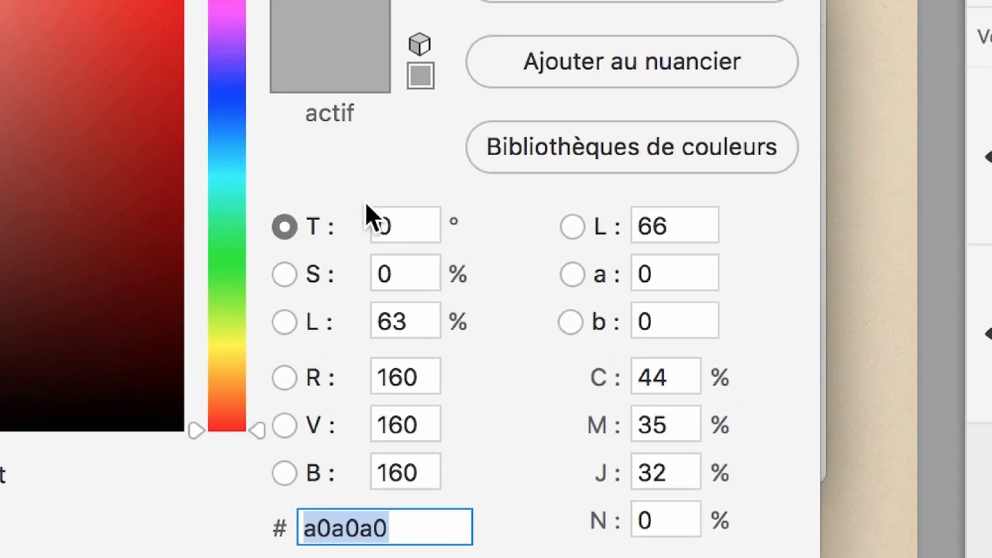
pyautogui.moveTo(226, 422); pyautogui.dragTo(226, 425)
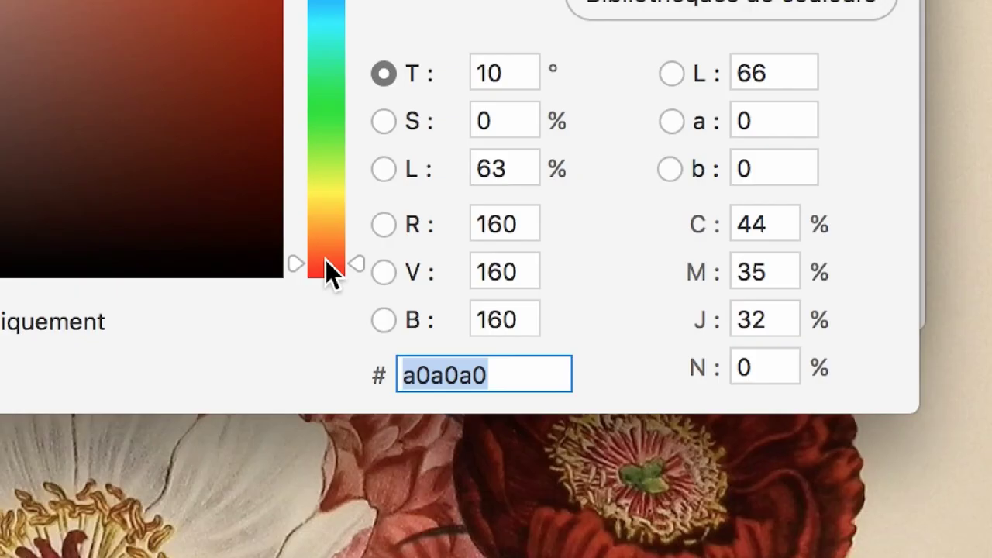
pyautogui.moveTo(325, 261)
pyautogui.mouseDown()
pyautogui.moveTo(333, 138)
pyautogui.moveTo(327, 163)
pyautogui.mouseUp()
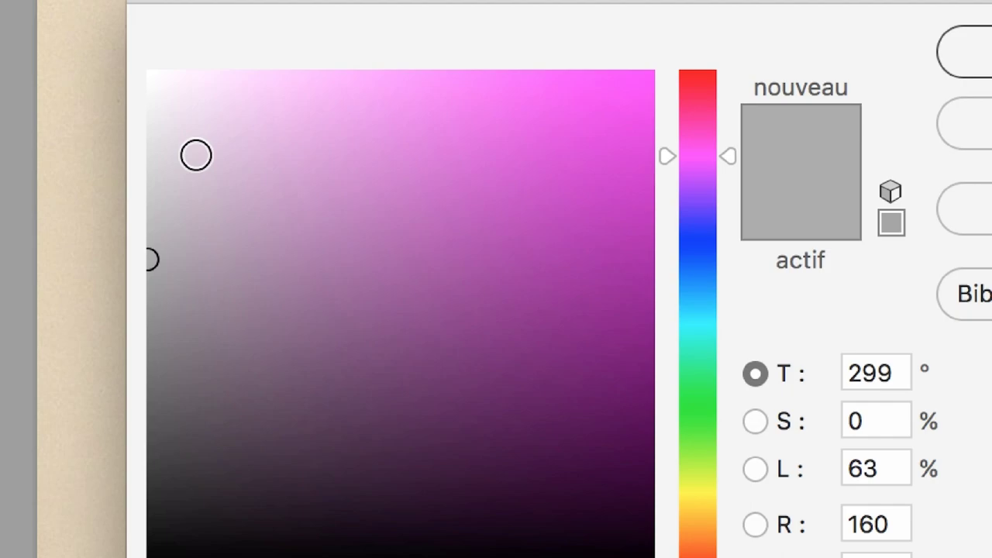
# Step: Pick a saturated magenta, then settle on its printable mauve b25396
pyautogui.moveTo(196, 154); pyautogui.dragTo(341, 129)
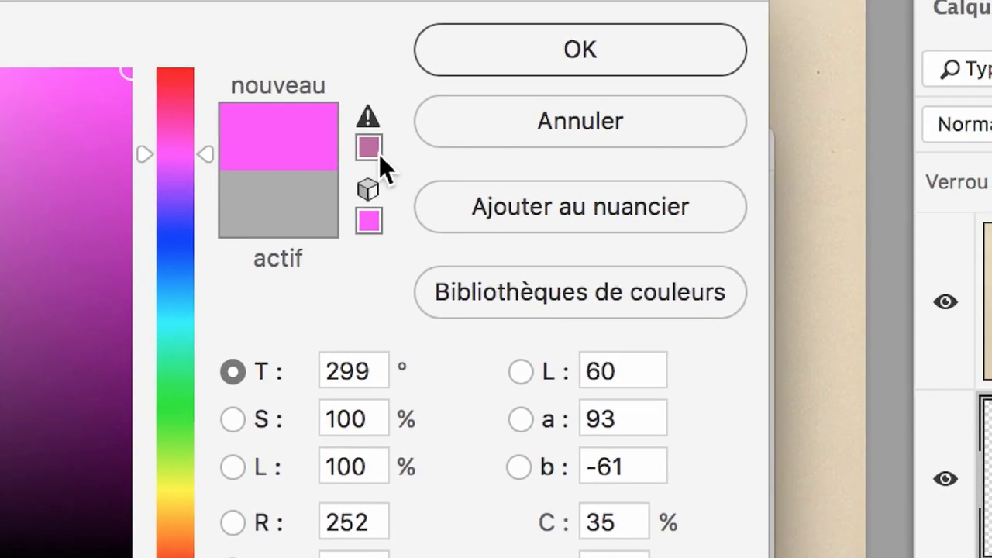
pyautogui.press('alt')
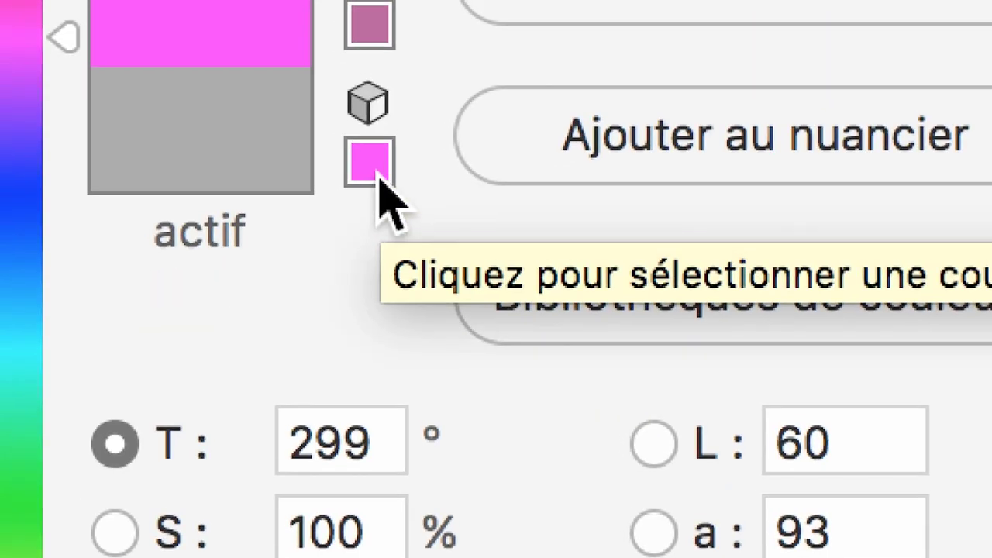
pyautogui.click(378, 176)
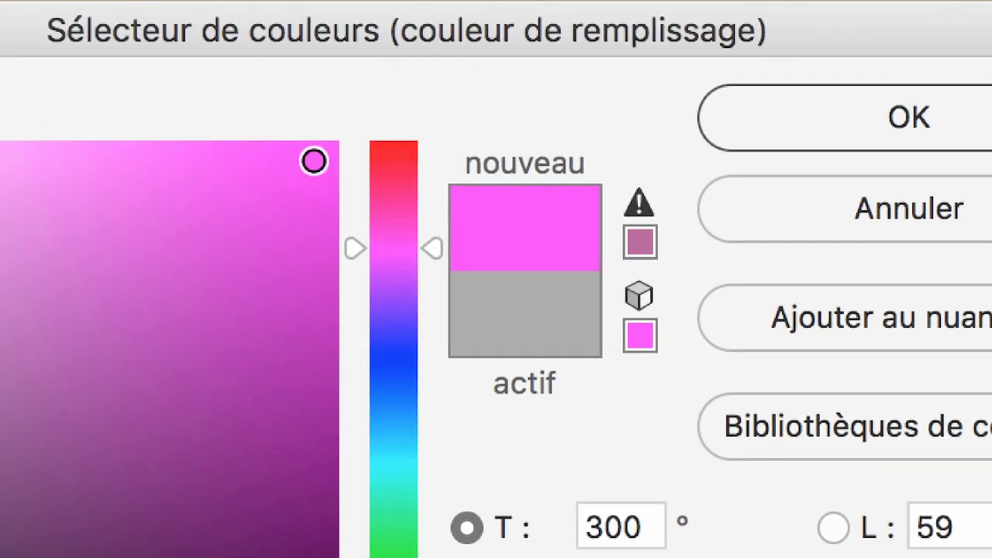
pyautogui.moveTo(261, 173); pyautogui.dragTo(140, 361)
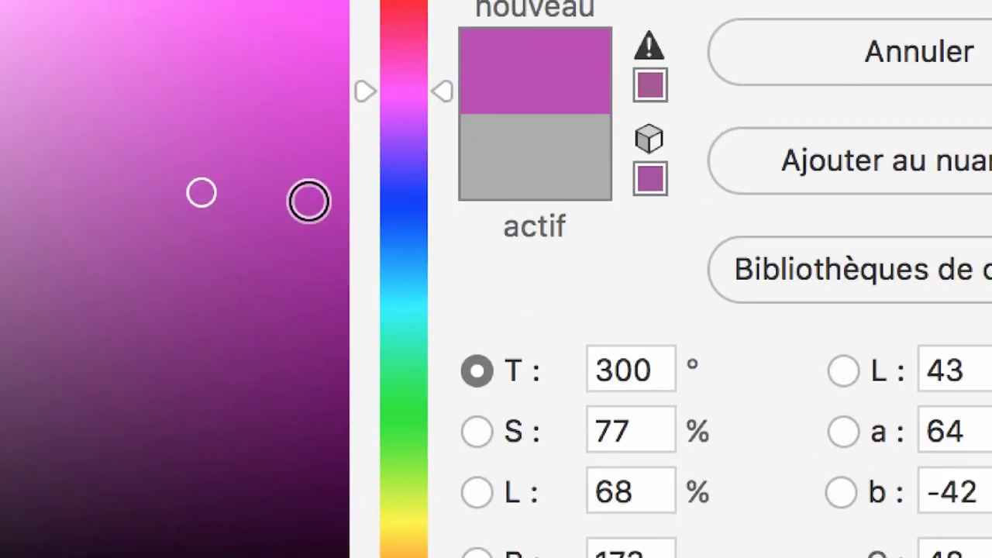
pyautogui.click(649, 179)
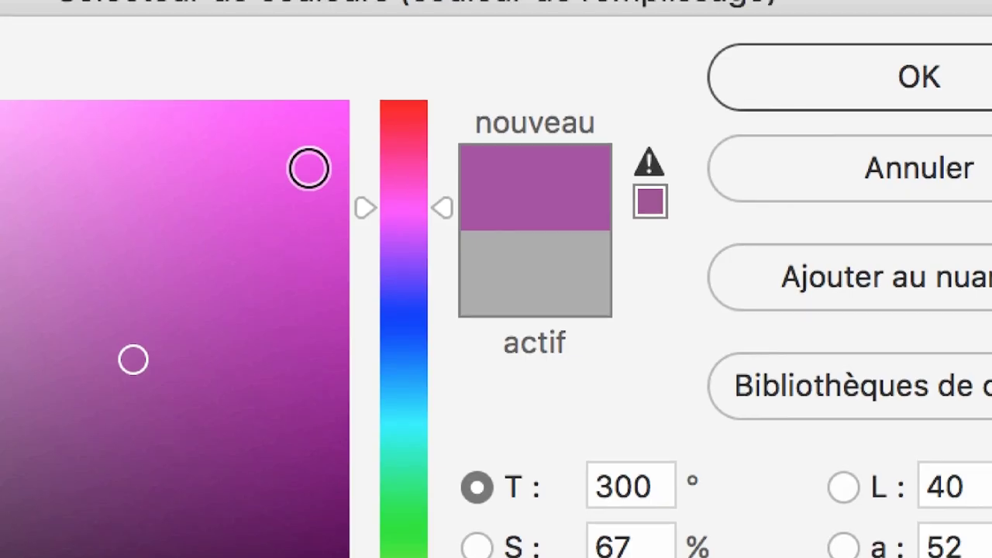
pyautogui.moveTo(309, 168); pyautogui.dragTo(349, 101)
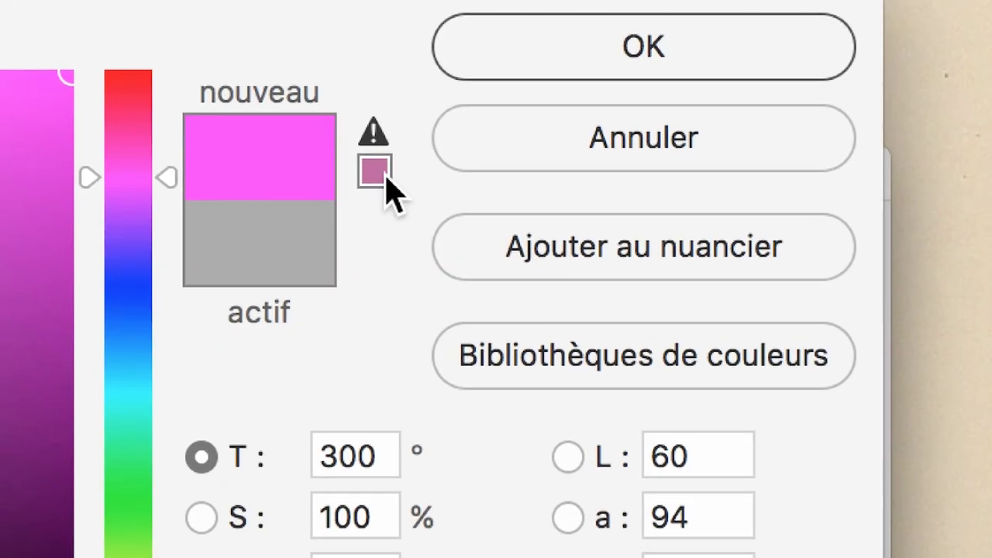
pyautogui.press('alt')
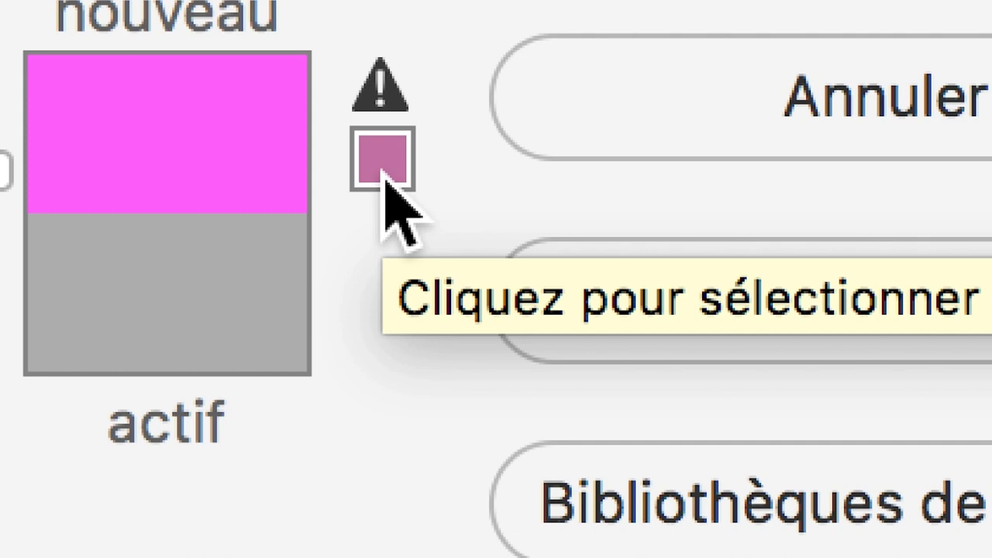
pyautogui.click(383, 176)
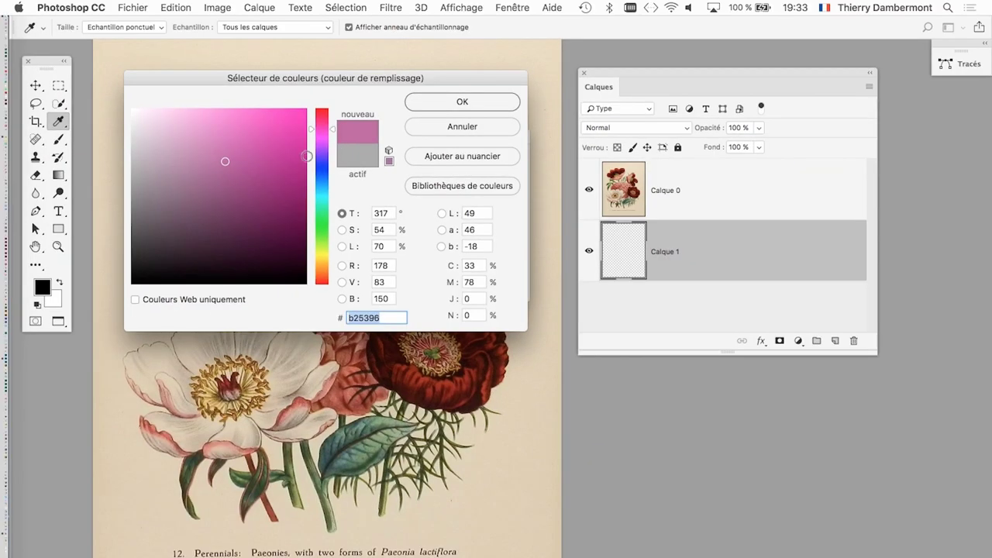
# Step: Move the colour-field marker to the top-right corner for vivid pink ff00b5
pyautogui.moveTo(269, 151); pyautogui.dragTo(314, 101)
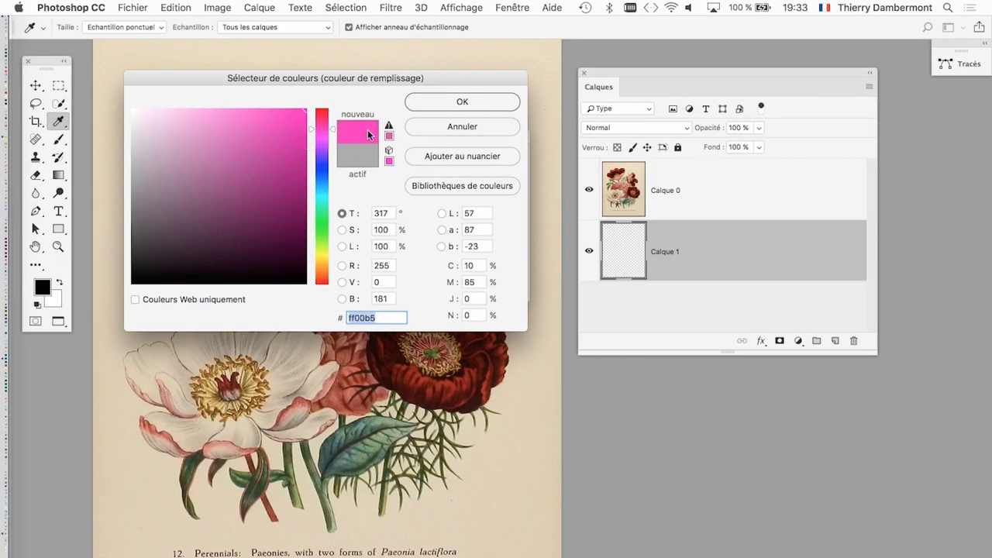
pyautogui.press('alt')
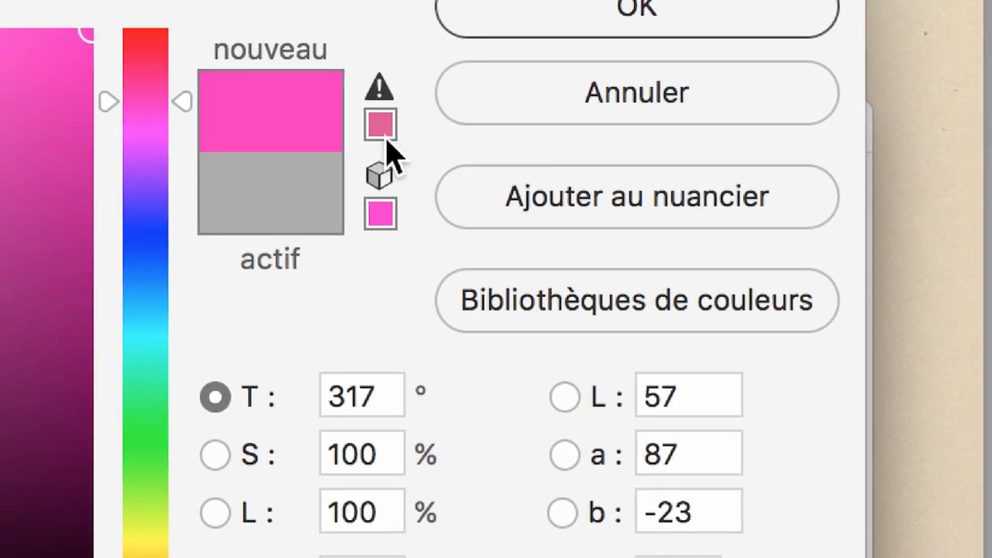
pyautogui.press('alt')
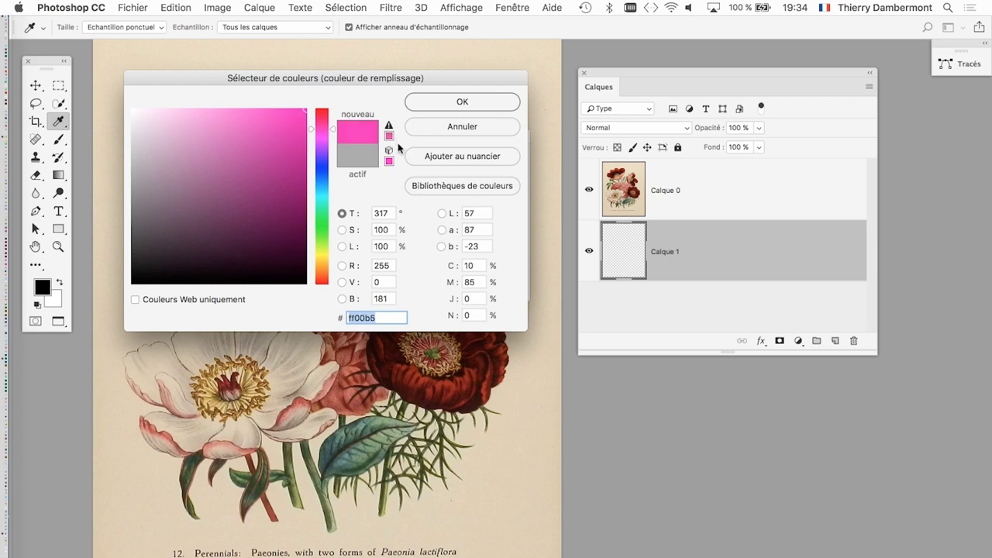
pyautogui.press('alt')
# Step: Confirm ff00b5 and fill Calque 1 with the solid pink
pyautogui.click(460, 103)
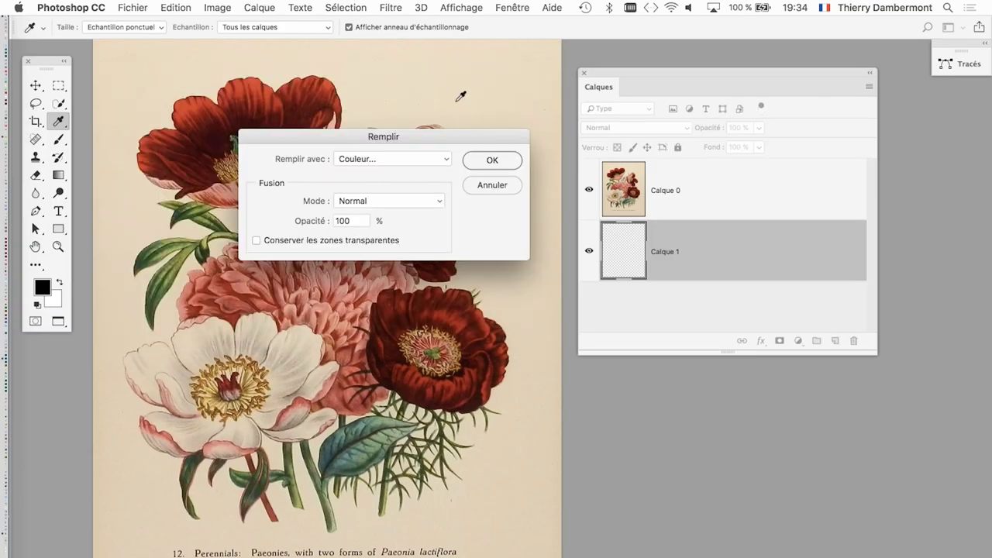
pyautogui.click(492, 159)
pyautogui.press('m')
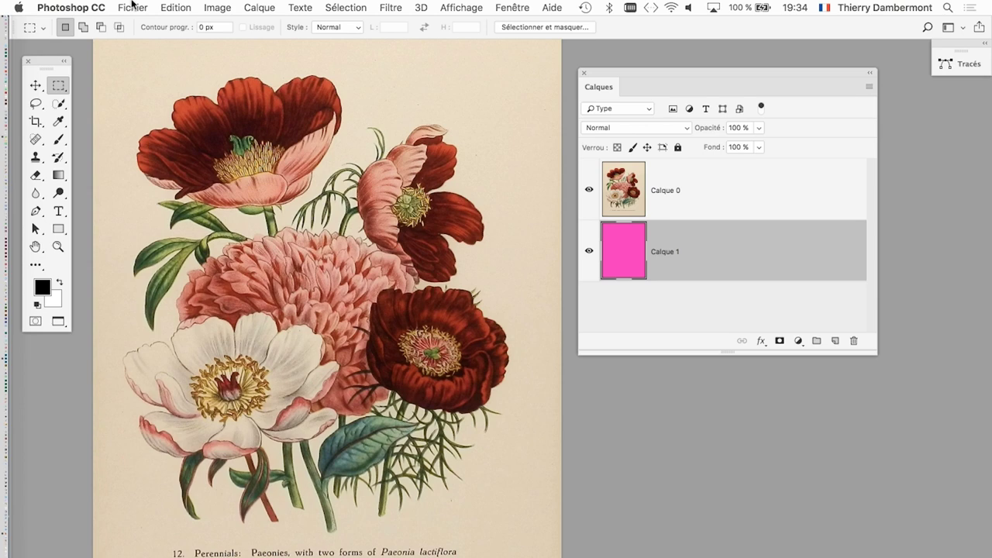
pyautogui.press('super+Tab')
pyautogui.press('super+Tab')
pyautogui.press('super+Tab')
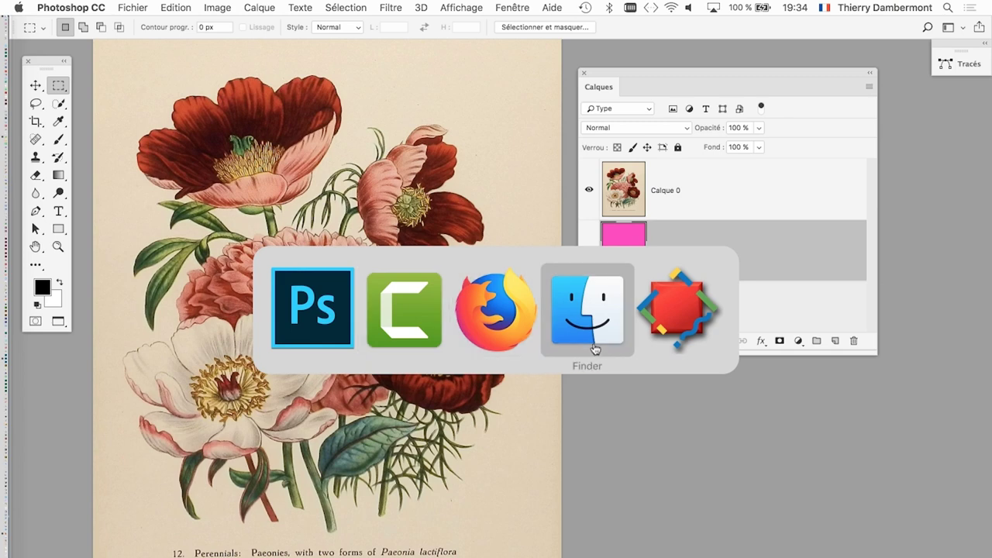
# Step: Open vintageflower.jpg from the groupe1cours2CGR folder in a new Finder window
pyautogui.click(95, 7)
pyautogui.click(137, 24)
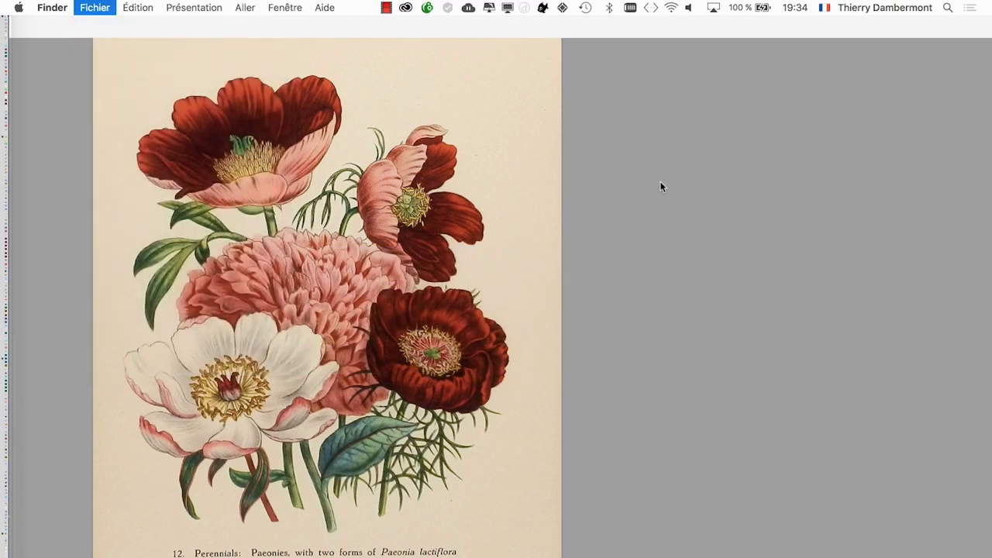
pyautogui.click(113, 170)
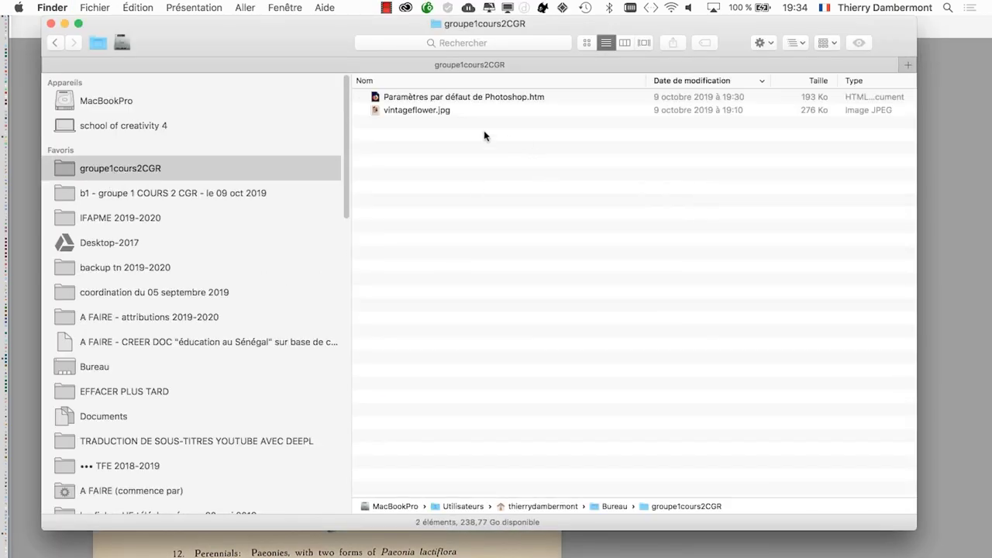
pyautogui.click(462, 113)
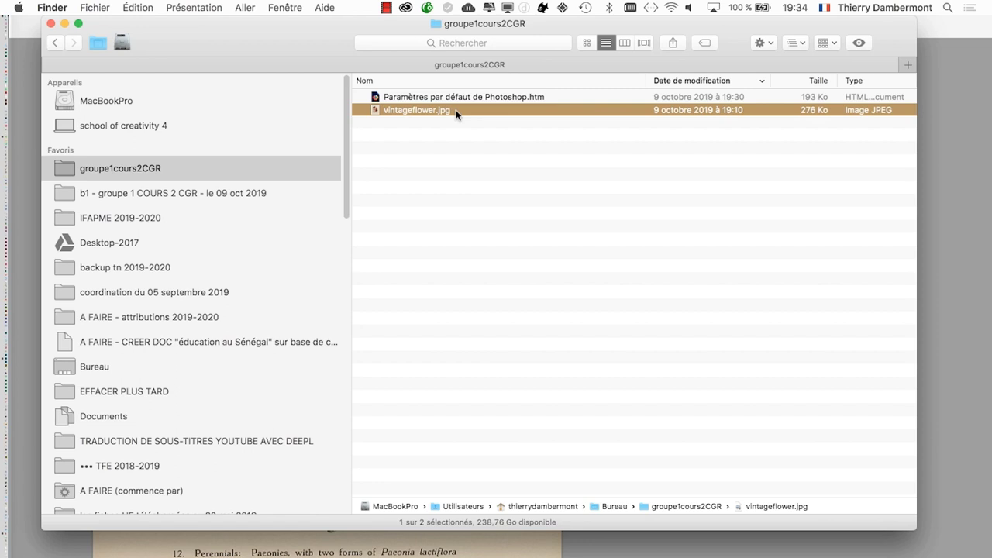
pyautogui.doubleClick(456, 111)
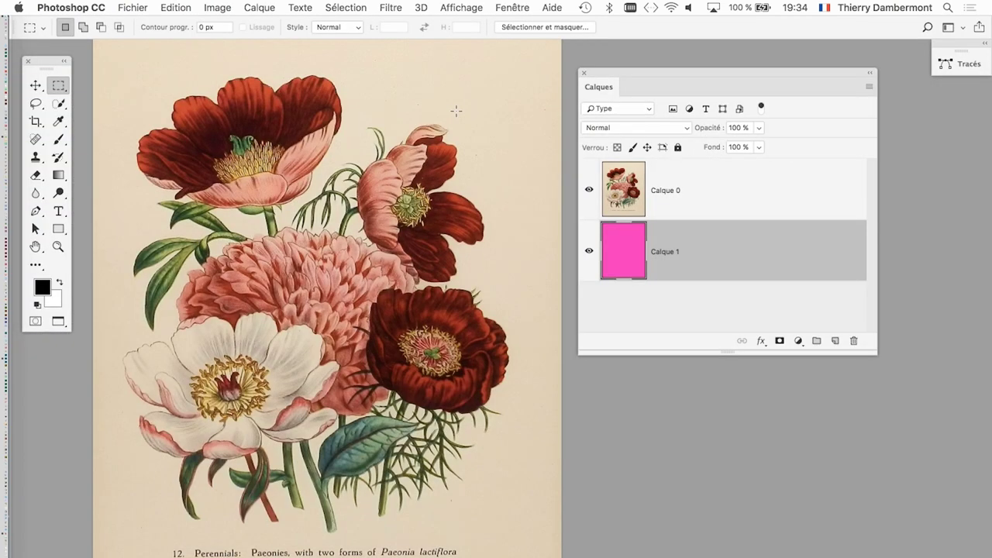
# Step: Save as vintageflower.psd in groupe1cours2CGR with Calques kept and maximum compatibility
pyautogui.click(138, 8)
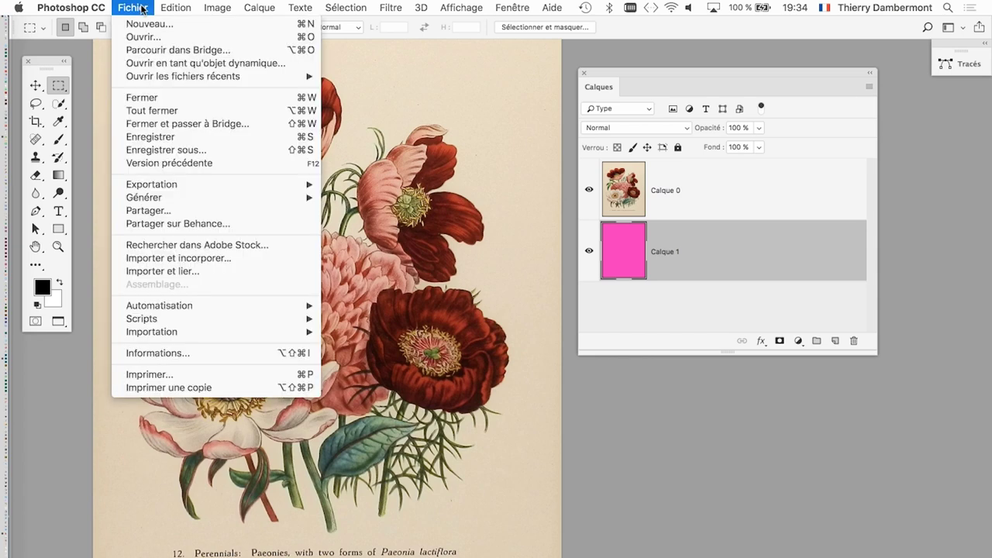
pyautogui.click(178, 139)
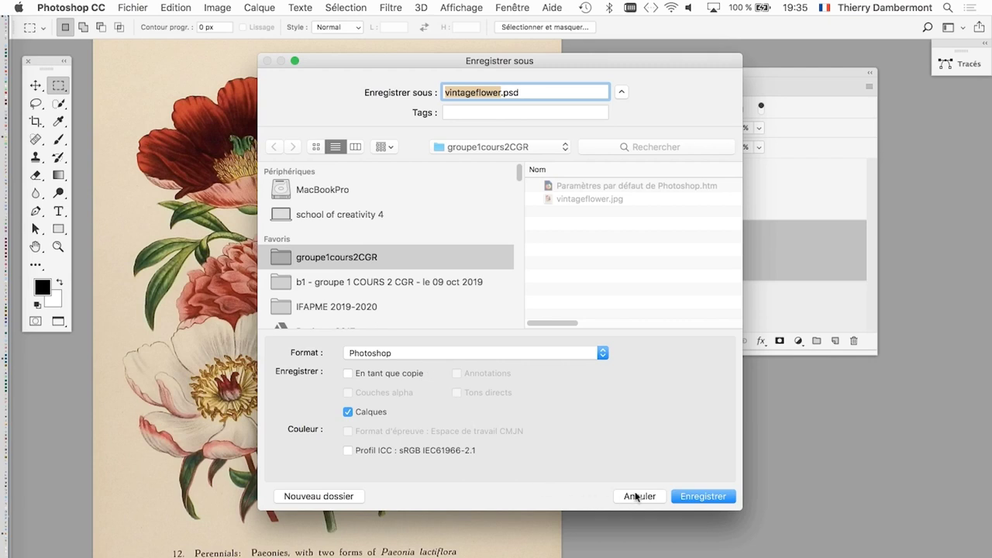
pyautogui.moveTo(626, 65); pyautogui.dragTo(444, 67)
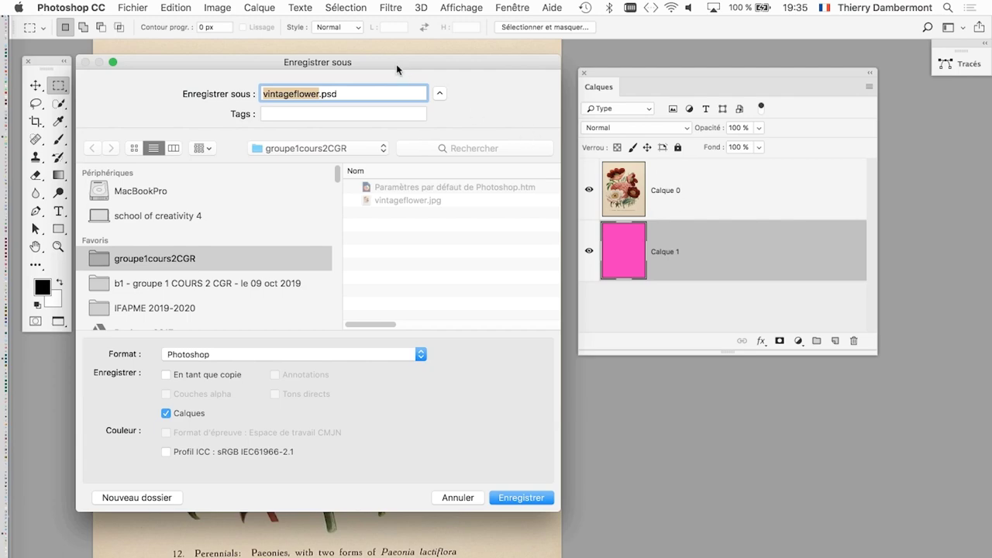
pyautogui.moveTo(396, 64); pyautogui.dragTo(694, 59)
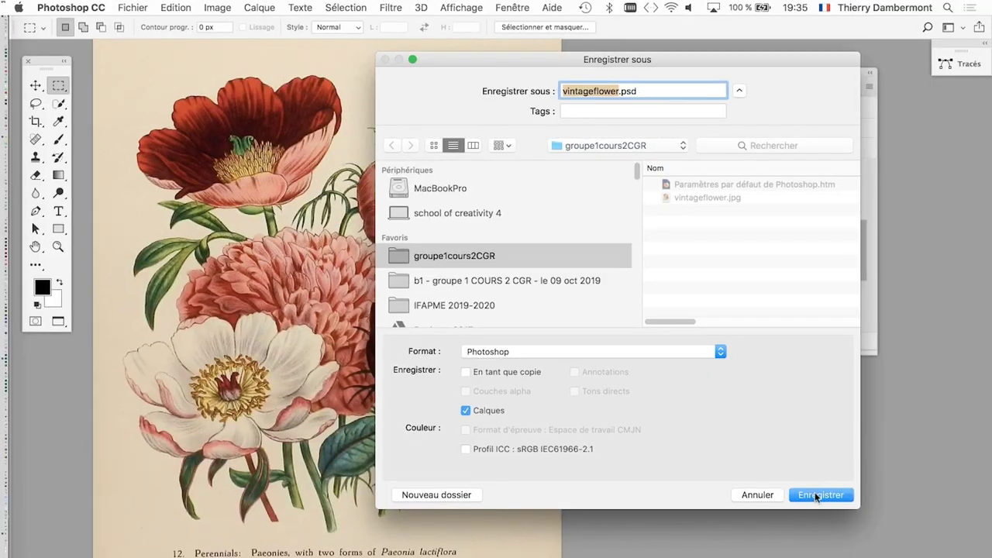
pyautogui.click(816, 497)
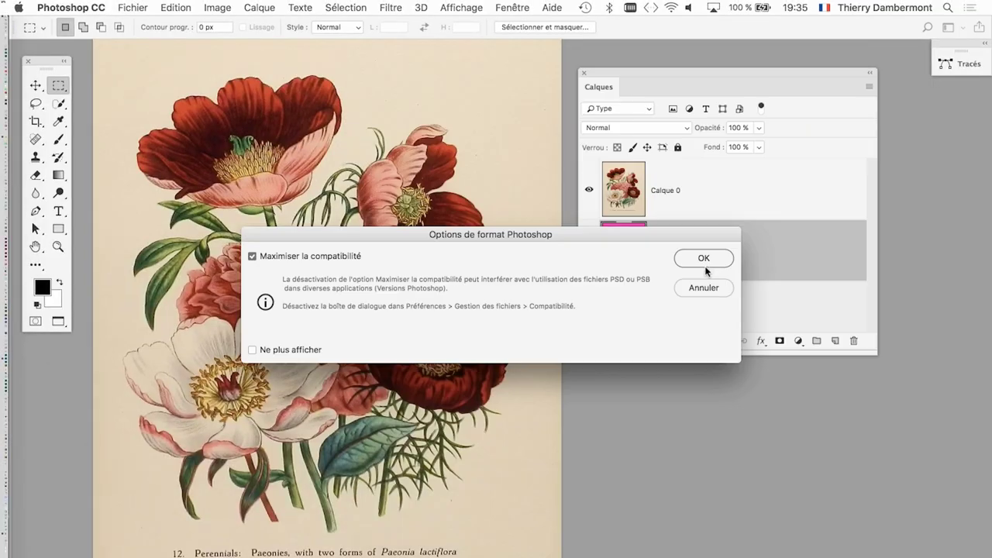
pyautogui.click(703, 259)
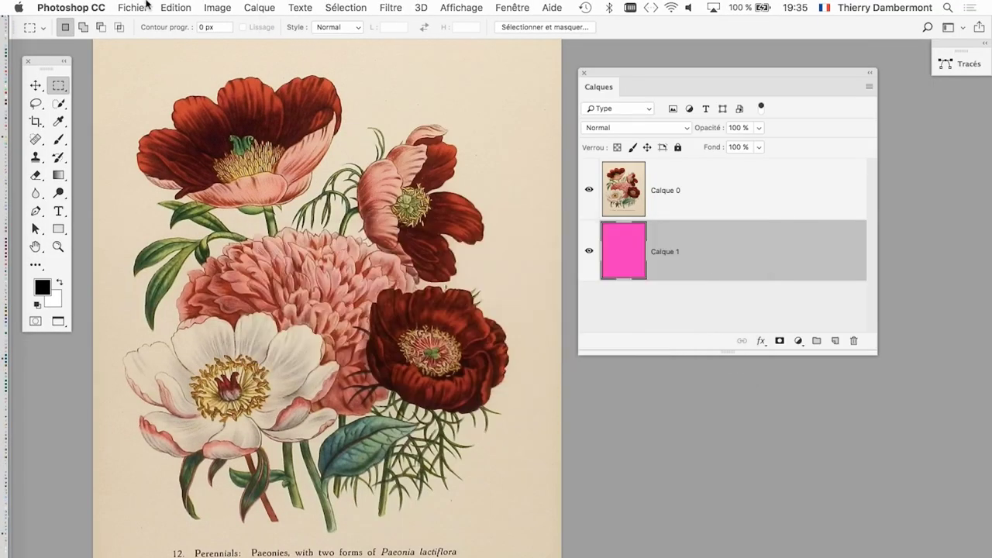
# Step: Retry Enregistrer sous and dismiss the background-save error
pyautogui.click(133, 8)
pyautogui.click(167, 148)
pyautogui.click(589, 235)
pyautogui.click(128, 7)
# Step: Reopen Enregistrer sous, switch the format to JPEG, then cancel the save
pyautogui.click(167, 150)
pyautogui.moveTo(544, 60); pyautogui.dragTo(311, 40)
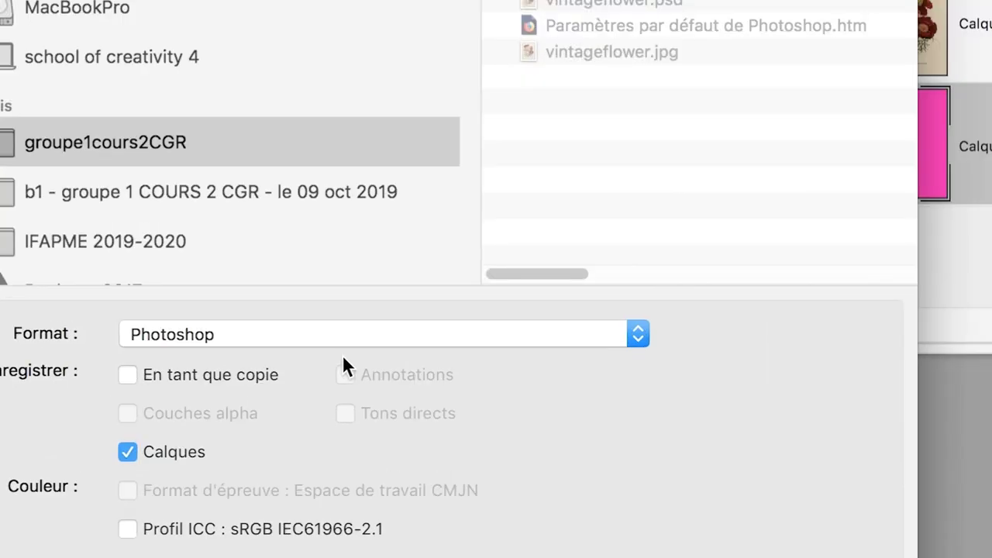
pyautogui.click(312, 331)
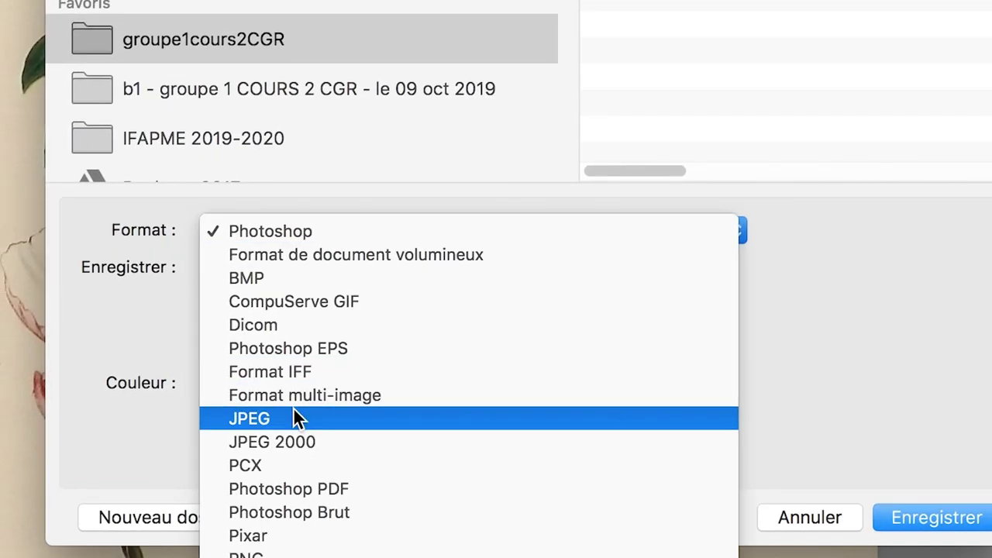
pyautogui.click(295, 417)
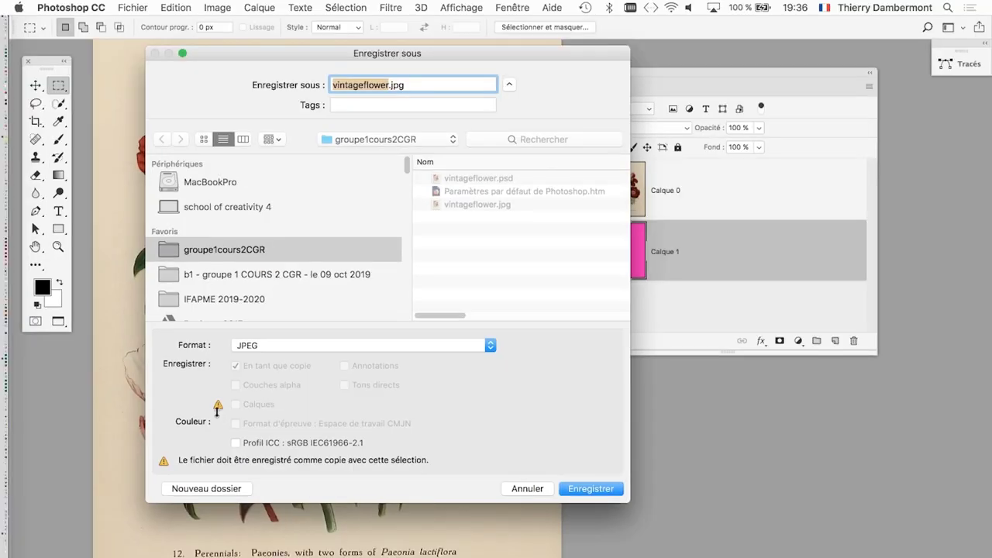
pyautogui.click(529, 489)
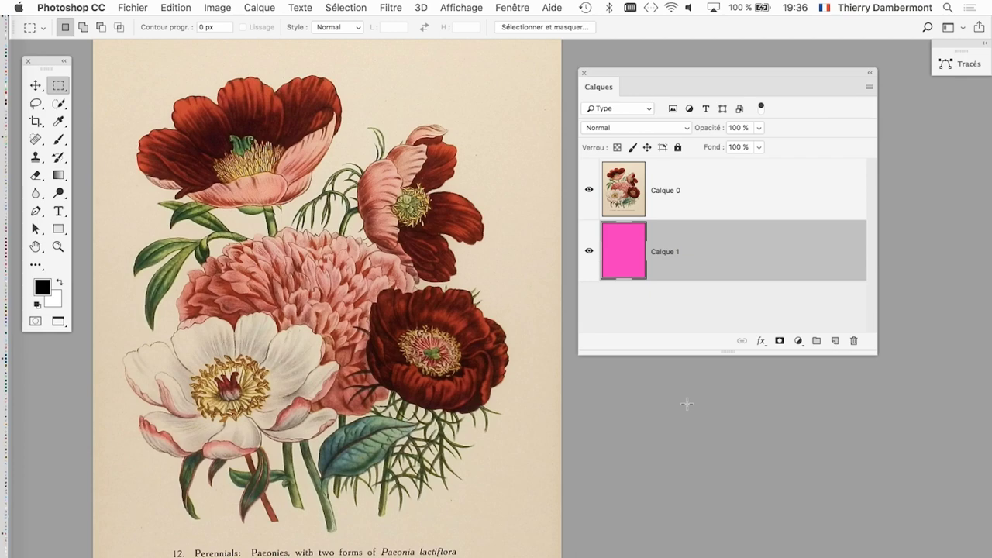
# Step: Open Calque 0's blending options and test the Ce calque white slider, returning it to 255
pyautogui.click(699, 191)
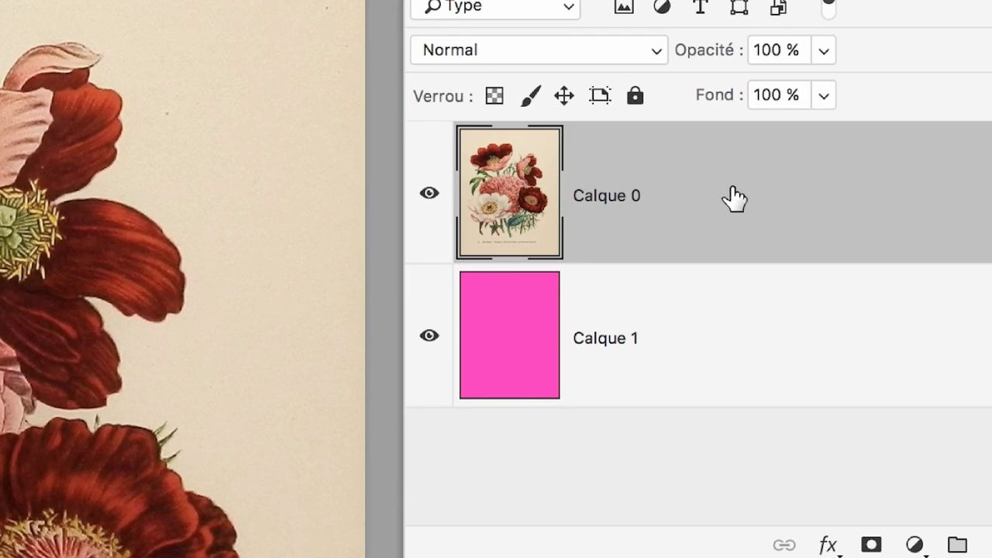
pyautogui.doubleClick(732, 194)
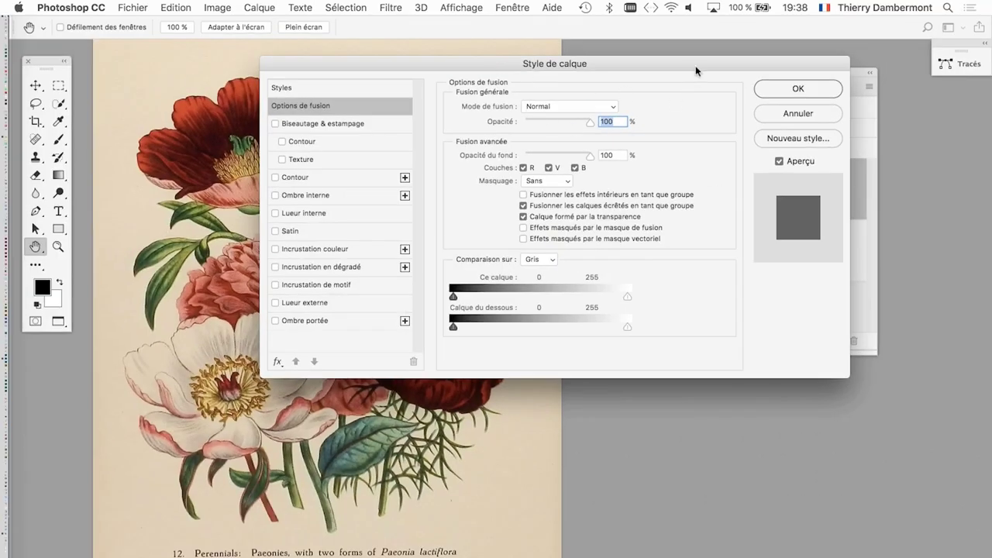
pyautogui.moveTo(695, 65); pyautogui.dragTo(924, 49)
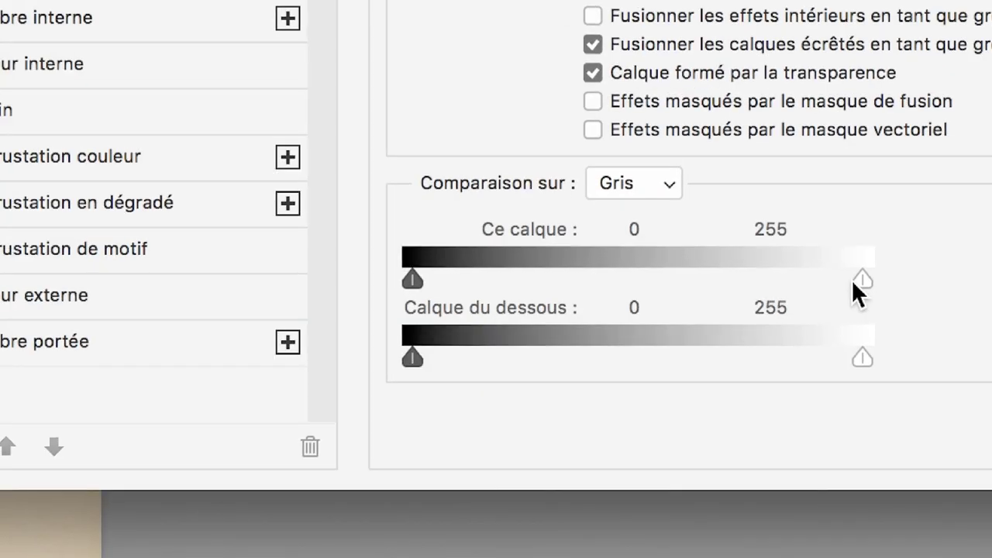
pyautogui.moveTo(856, 280); pyautogui.dragTo(814, 279)
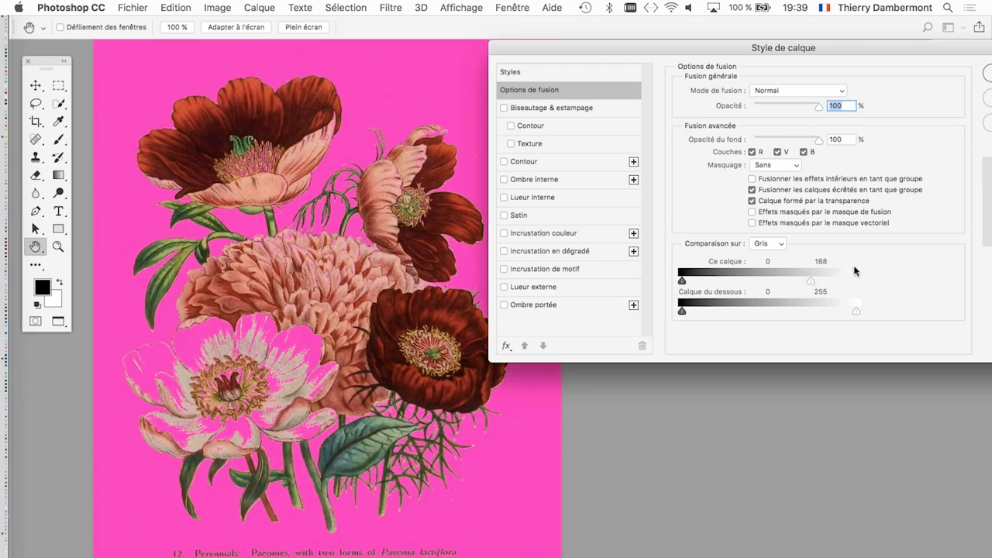
pyautogui.moveTo(813, 273)
pyautogui.mouseDown()
pyautogui.moveTo(834, 271)
pyautogui.moveTo(813, 272)
pyautogui.moveTo(816, 285)
pyautogui.mouseUp()
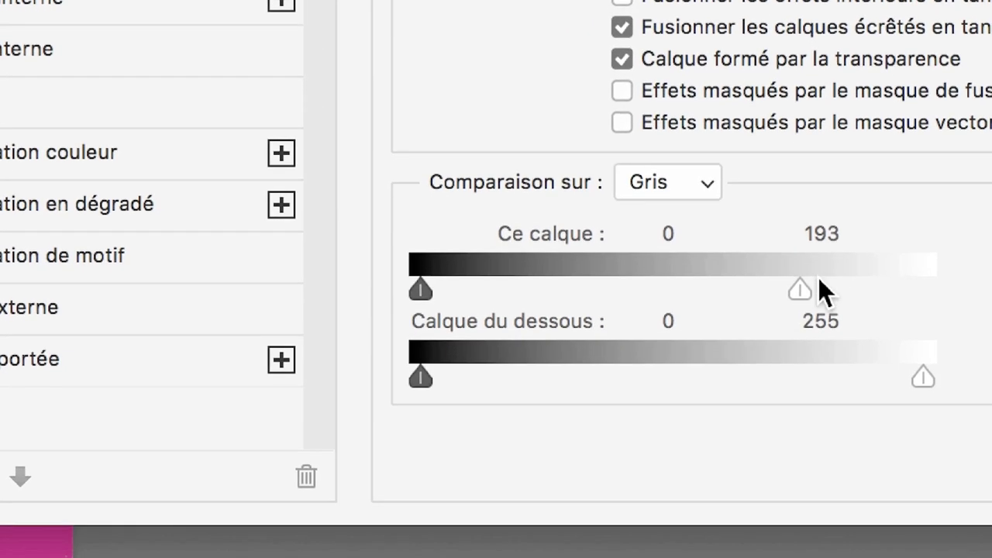
pyautogui.moveTo(818, 287); pyautogui.dragTo(918, 288)
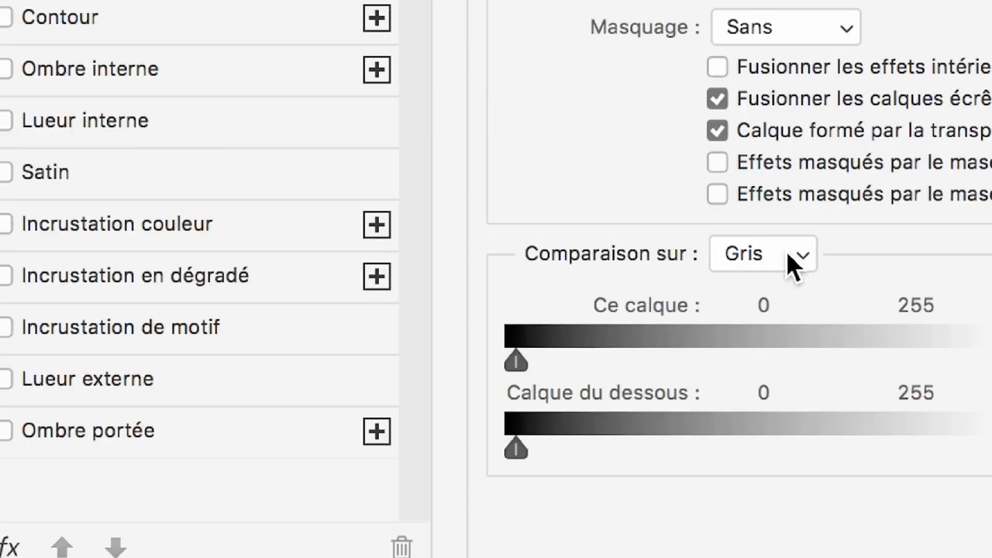
# Step: Set Comparaison sur to Bleu and trial the Ce calque white slider
pyautogui.click(598, 200)
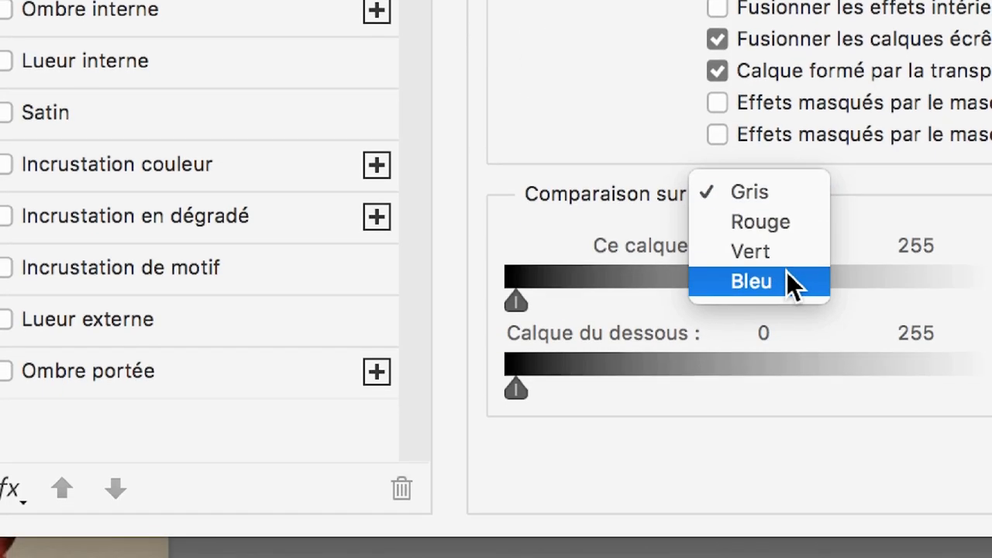
pyautogui.click(786, 273)
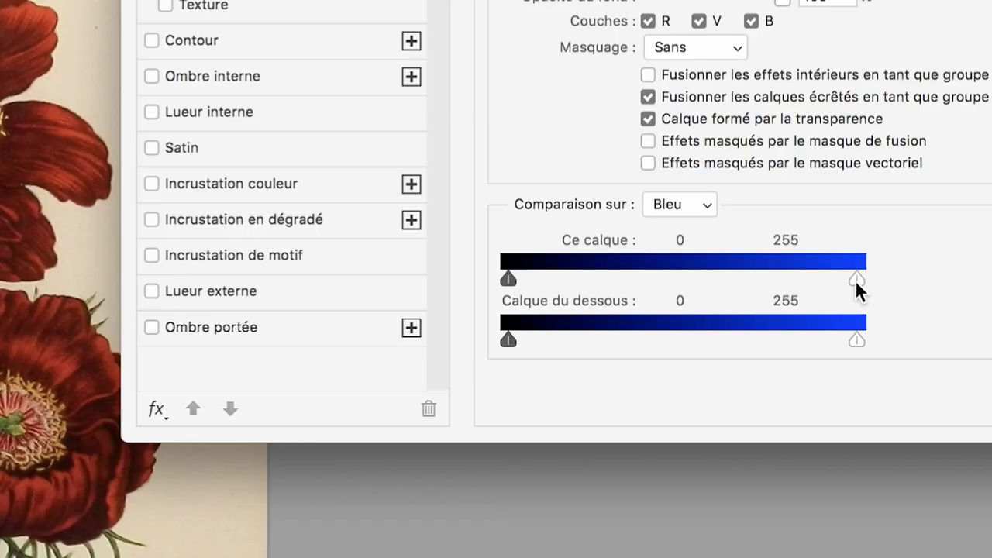
pyautogui.moveTo(857, 280); pyautogui.dragTo(804, 284)
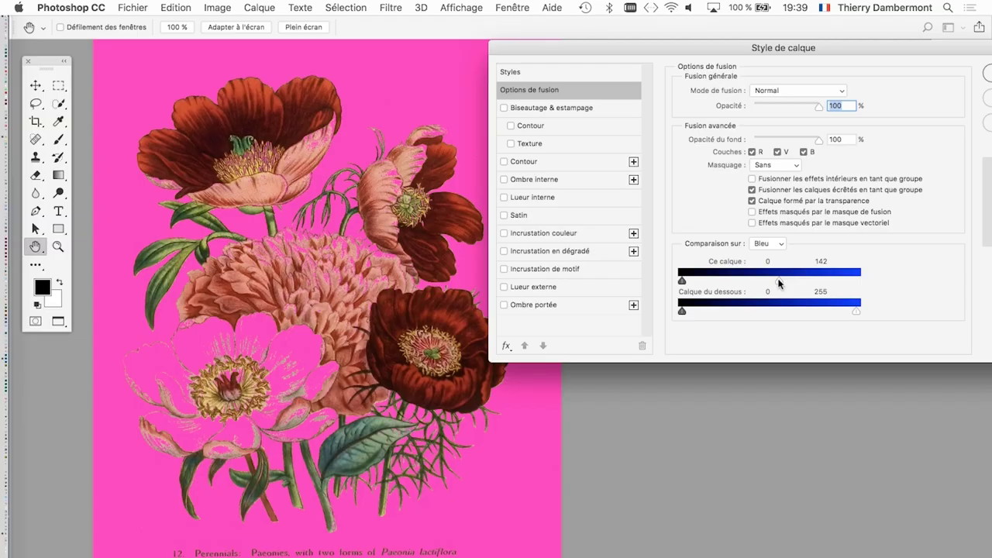
pyautogui.moveTo(778, 283); pyautogui.dragTo(862, 265)
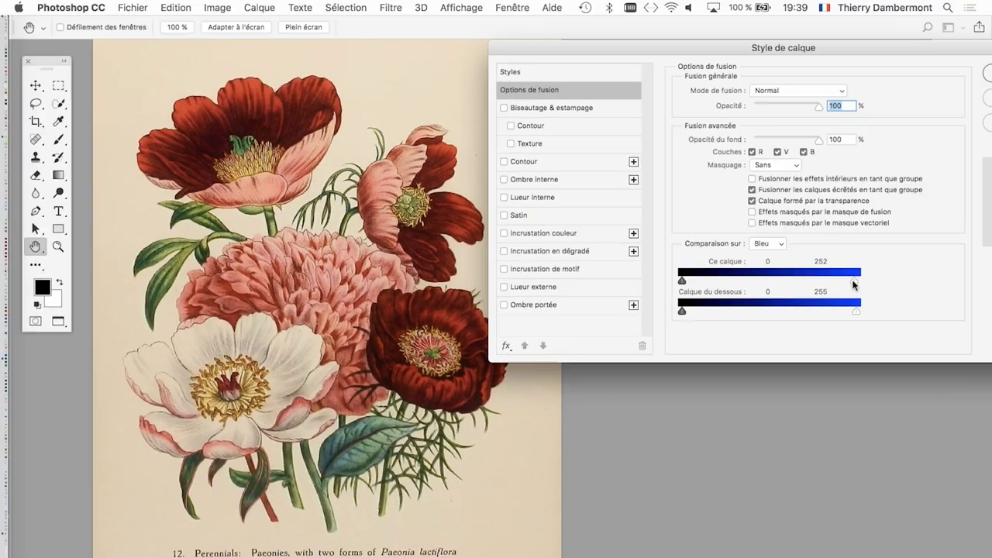
# Step: Set the Ce calque white slider to 152 and apply the blending options
pyautogui.moveTo(853, 280)
pyautogui.mouseDown()
pyautogui.moveTo(798, 283)
pyautogui.moveTo(867, 283)
pyautogui.moveTo(792, 284)
pyautogui.mouseUp()
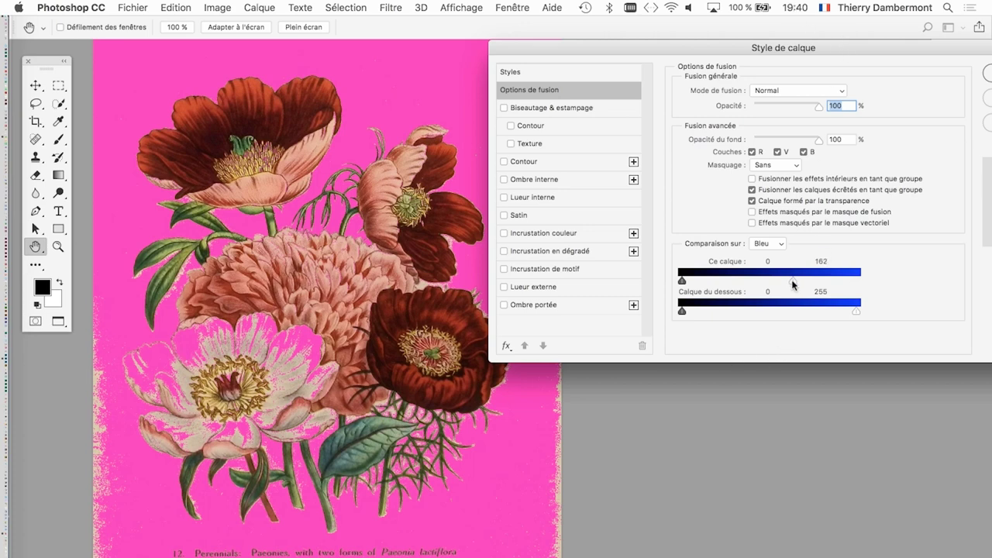
pyautogui.moveTo(794, 280); pyautogui.dragTo(785, 280)
pyautogui.moveTo(792, 62); pyautogui.dragTo(547, 53)
pyautogui.click(811, 62)
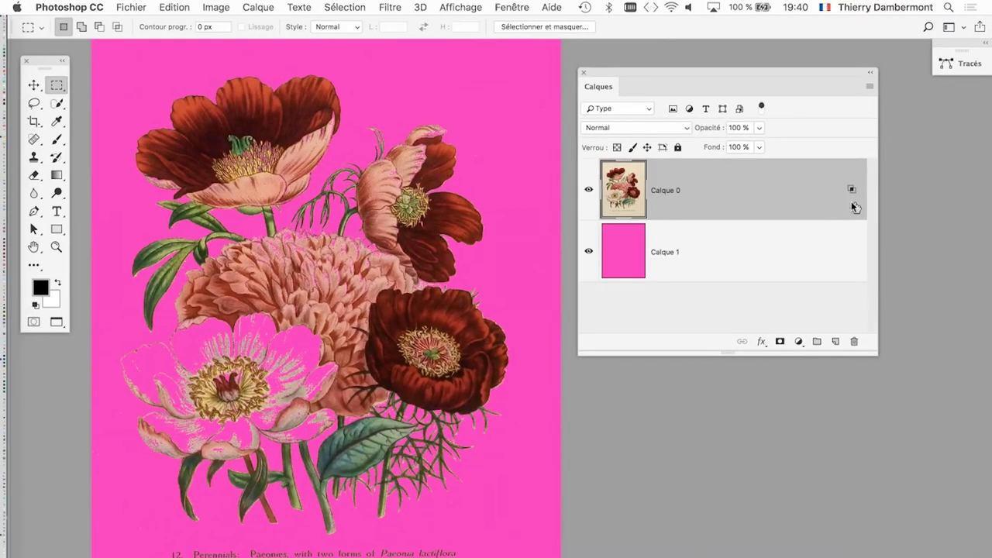
# Step: Reopen Calque 0's Style de calque and switch Comparaison sur to Gris, showing 0–255
pyautogui.moveTo(652, 73); pyautogui.dragTo(664, 92)
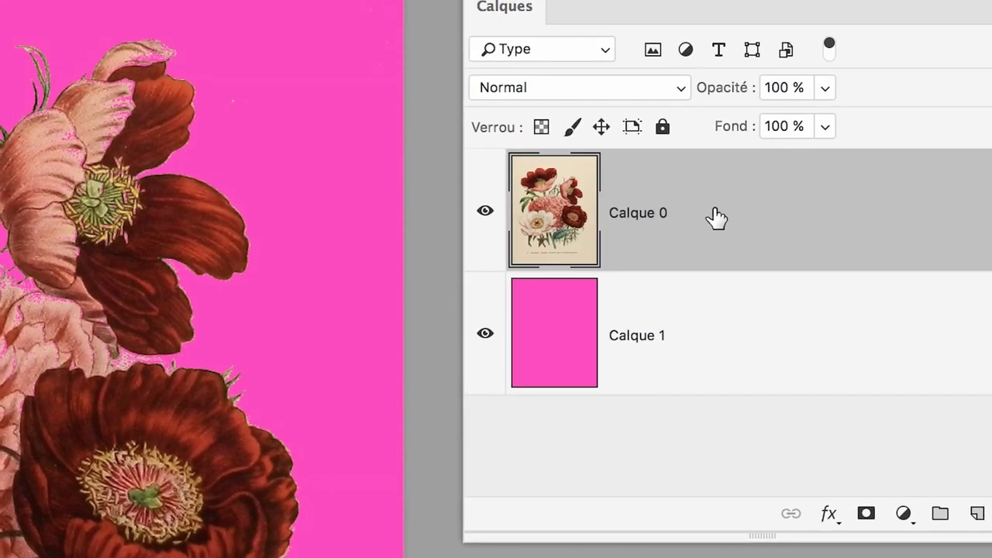
pyautogui.doubleClick(716, 217)
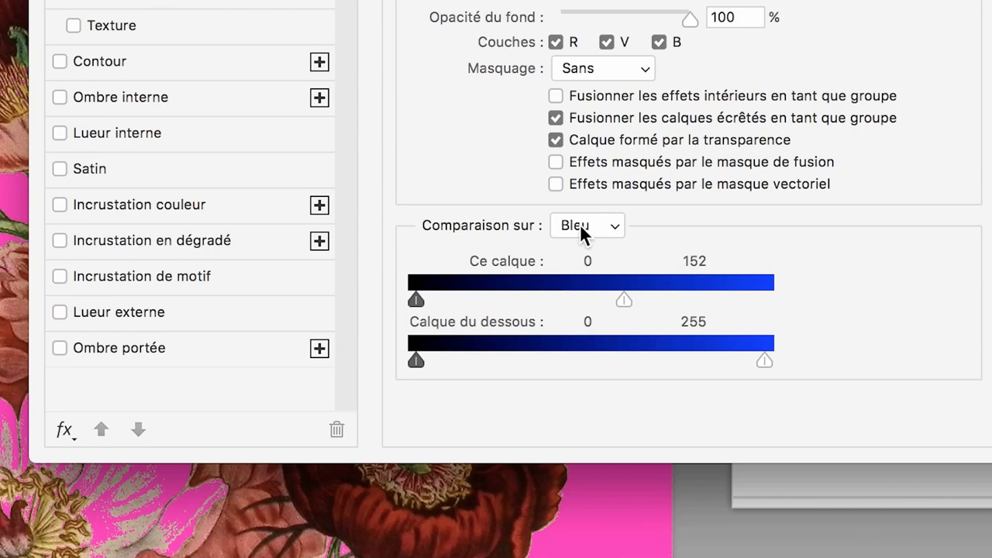
pyautogui.click(579, 224)
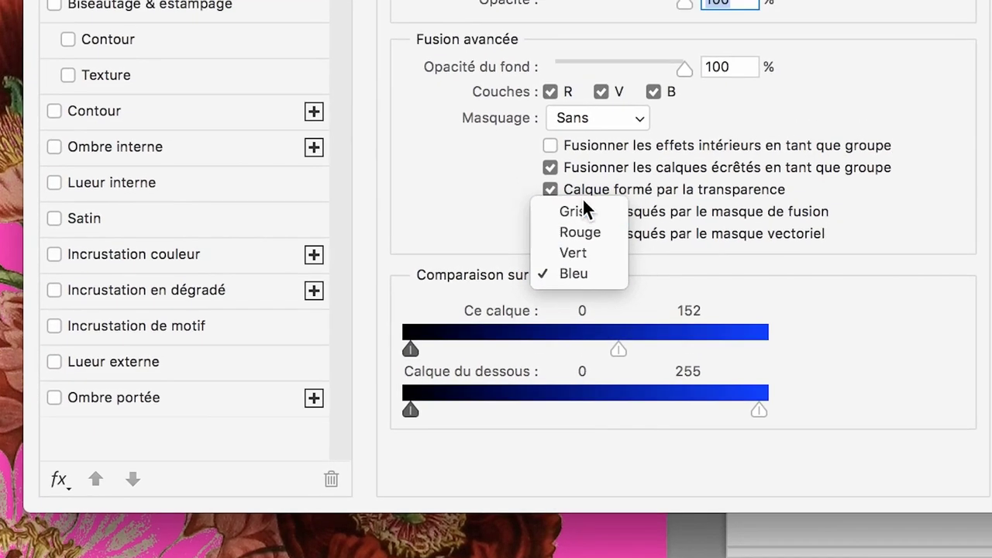
pyautogui.click(582, 219)
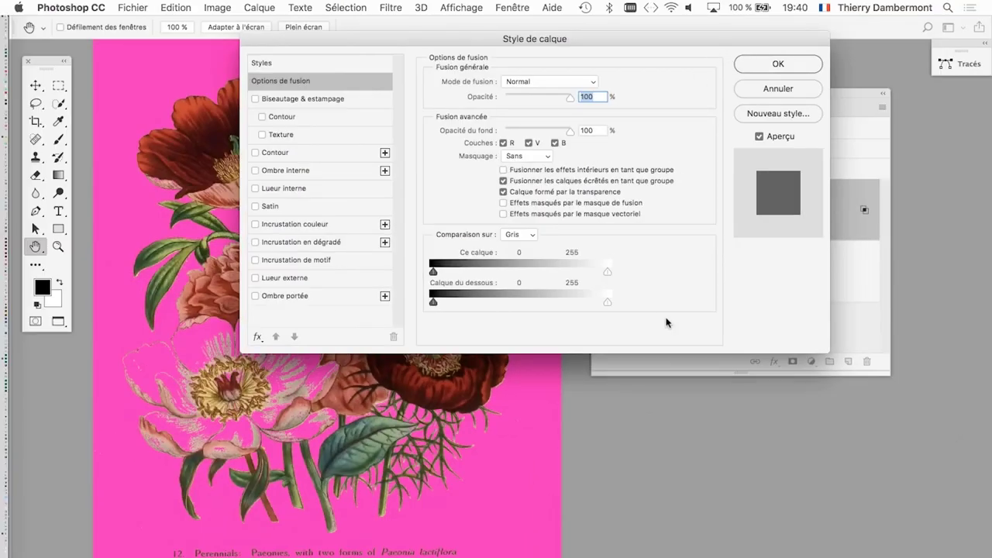
pyautogui.moveTo(724, 41); pyautogui.dragTo(740, 318)
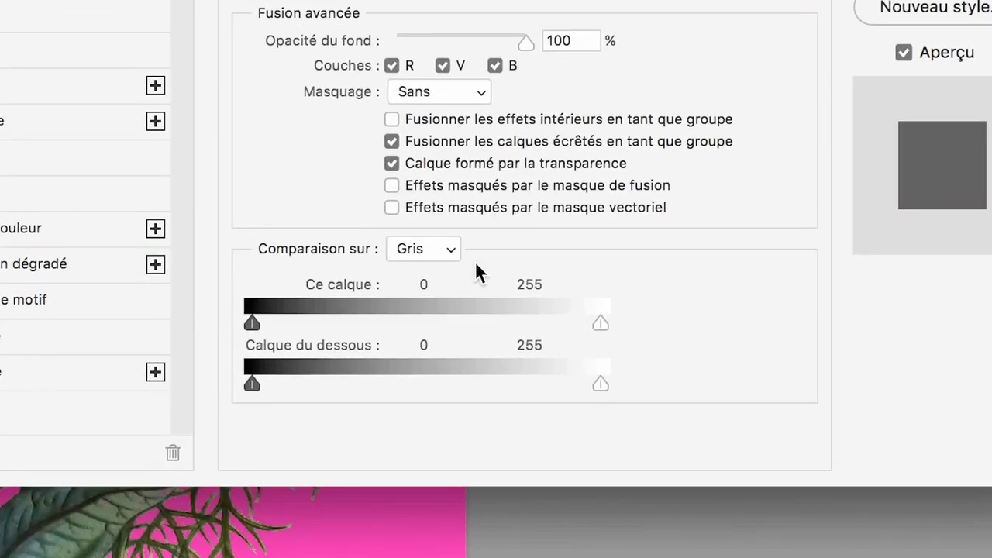
# Step: Try Rouge and Vert, then set Comparaison sur to Bleu with the Ce calque white point at 186
pyautogui.click(458, 259)
pyautogui.click(457, 262)
pyautogui.click(456, 259)
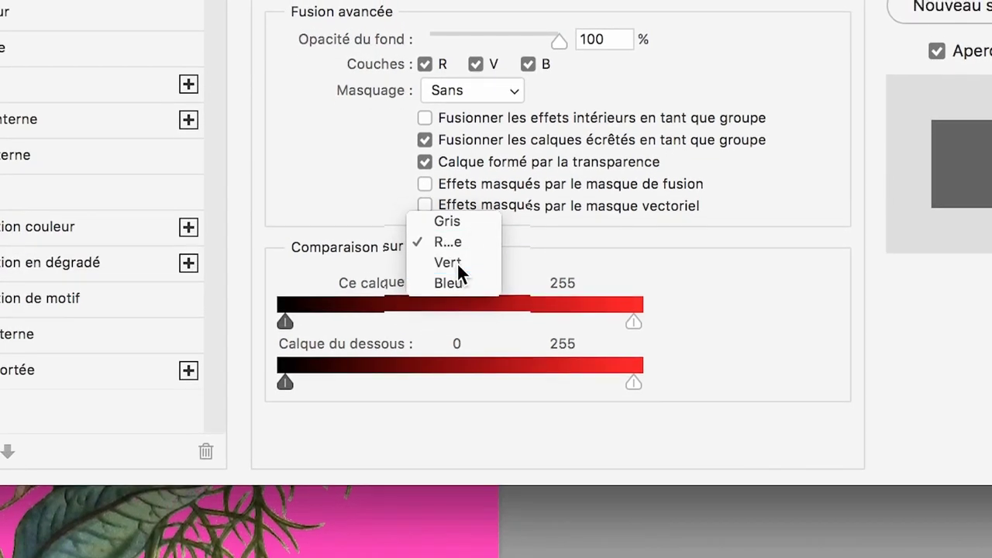
pyautogui.click(456, 262)
pyautogui.click(458, 263)
pyautogui.click(458, 262)
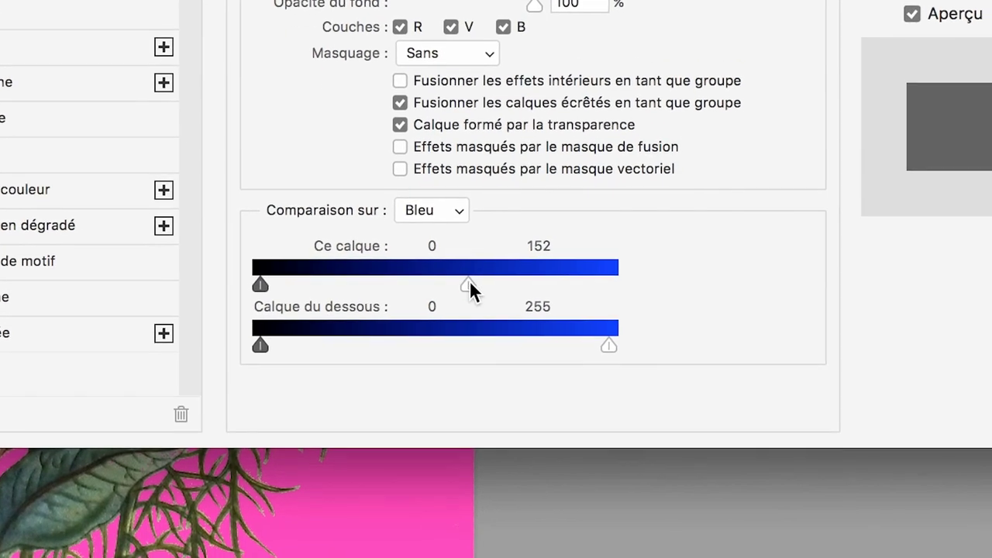
pyautogui.moveTo(492, 323); pyautogui.dragTo(501, 323)
pyautogui.moveTo(473, 284); pyautogui.dragTo(481, 277)
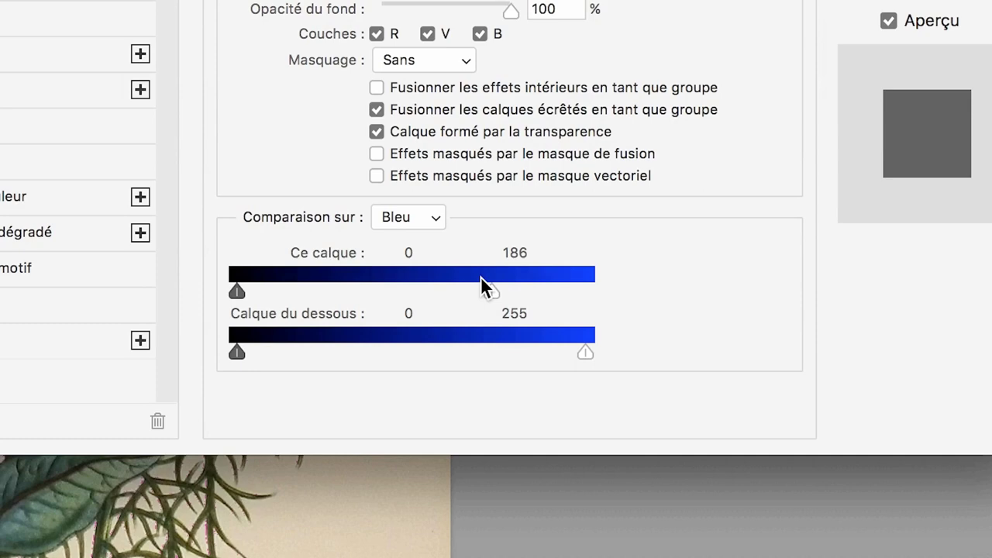
pyautogui.moveTo(480, 277)
pyautogui.mouseDown()
pyautogui.moveTo(509, 281)
pyautogui.moveTo(484, 286)
pyautogui.mouseUp()
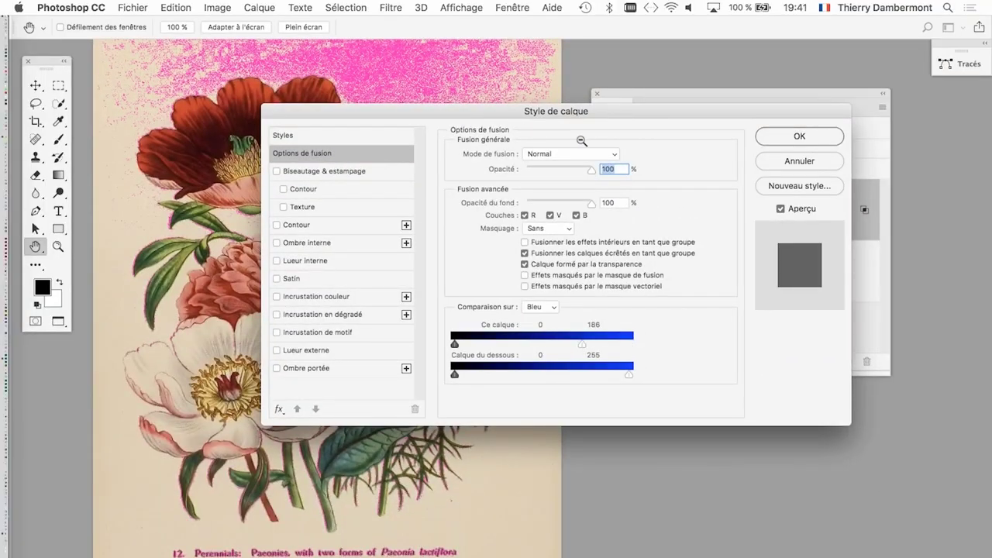
pyautogui.moveTo(713, 113); pyautogui.dragTo(949, 115)
pyautogui.keyDown('super'); pyautogui.click(399, 126); pyautogui.keyUp('super')
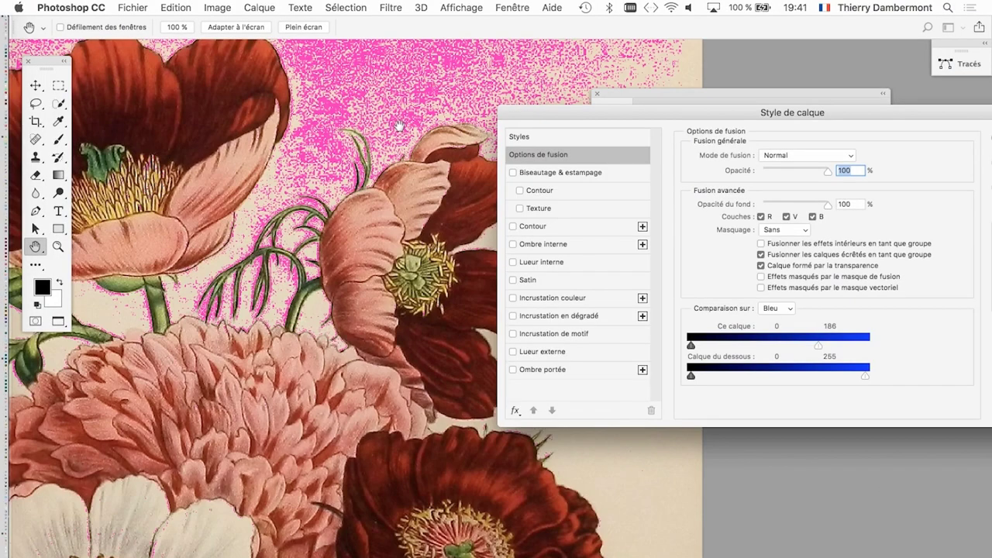
pyautogui.moveTo(410, 154); pyautogui.dragTo(306, 197)
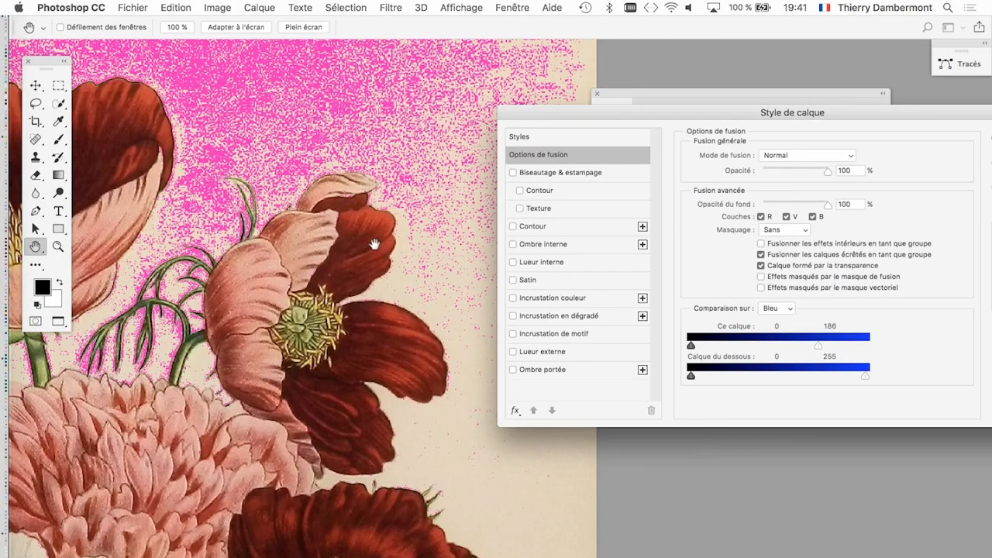
pyautogui.scroll(3, 372, 245)
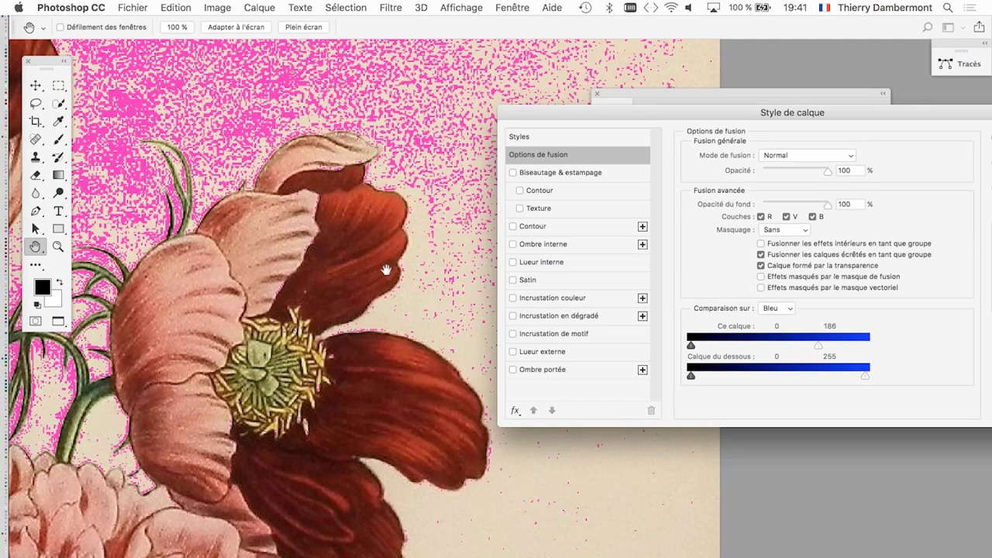
pyautogui.scroll(3, 387, 268)
pyautogui.moveTo(823, 347); pyautogui.dragTo(803, 349)
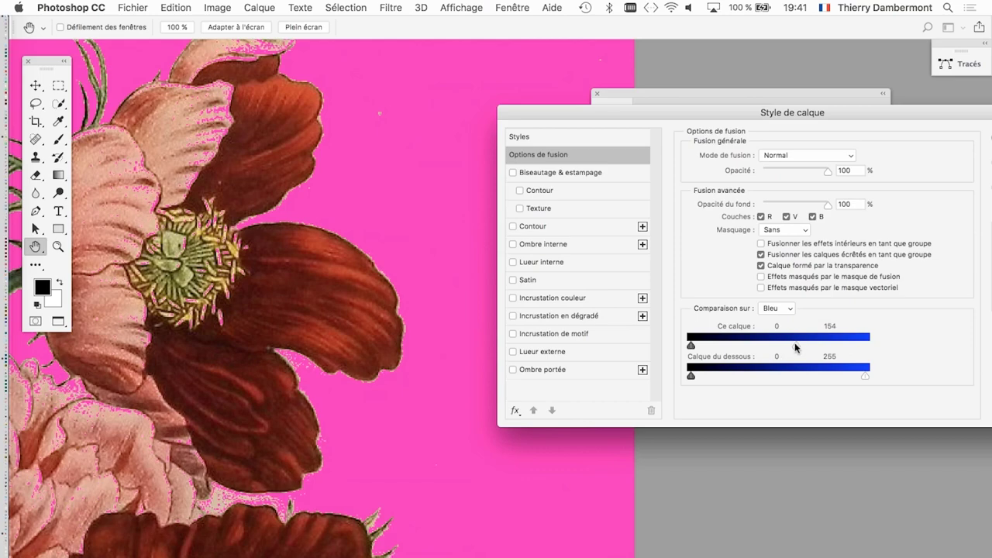
pyautogui.moveTo(803, 348)
pyautogui.mouseDown()
pyautogui.moveTo(817, 348)
pyautogui.moveTo(791, 348)
pyautogui.mouseUp()
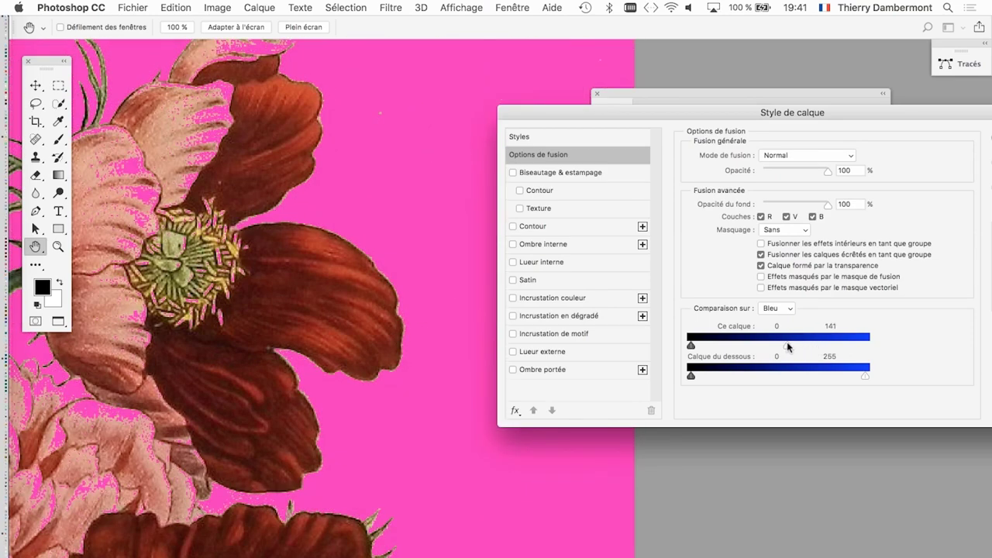
pyautogui.click(379, 348)
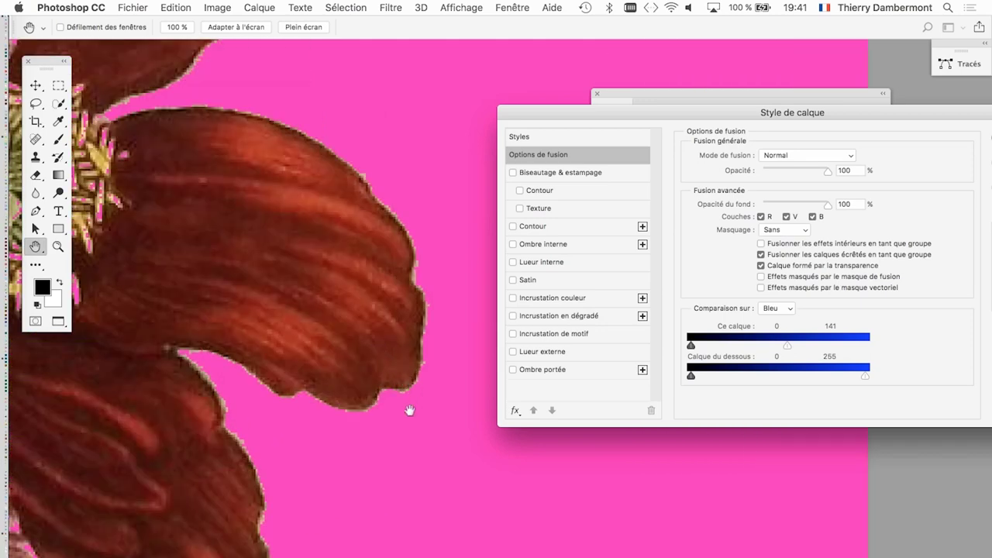
pyautogui.moveTo(346, 421); pyautogui.dragTo(379, 267)
pyautogui.moveTo(381, 423)
pyautogui.mouseDown()
pyautogui.moveTo(316, 317)
pyautogui.moveTo(403, 327)
pyautogui.mouseUp()
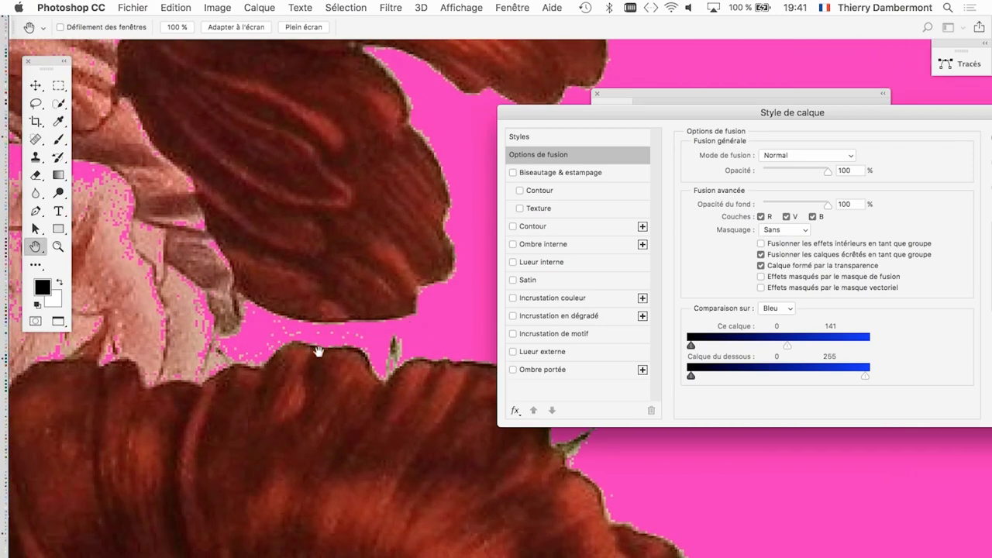
pyautogui.scroll(1, 321, 350)
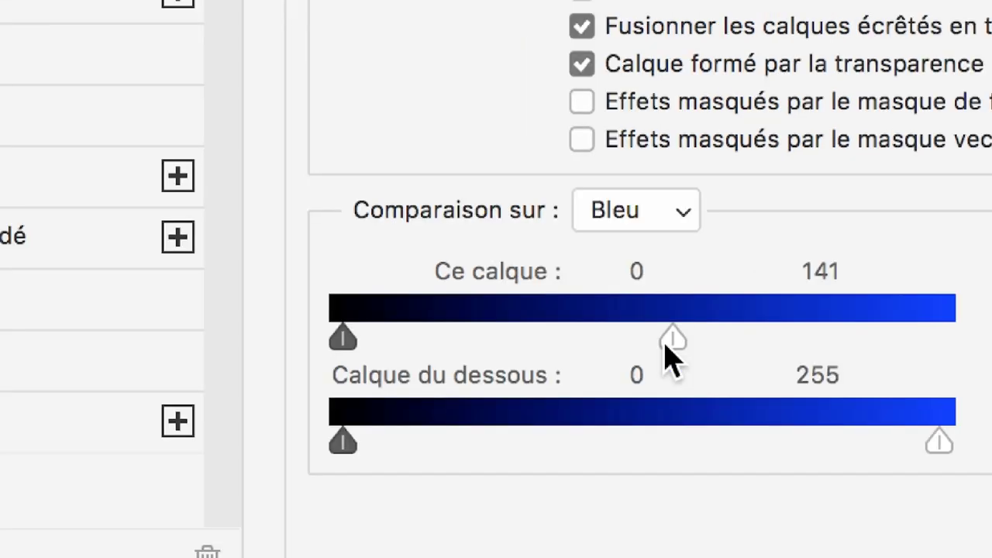
# Step: Split the Bleu Ce calque white slider to 121/141, then zoom out and back in to check petal edges
pyautogui.moveTo(671, 341); pyautogui.dragTo(647, 340)
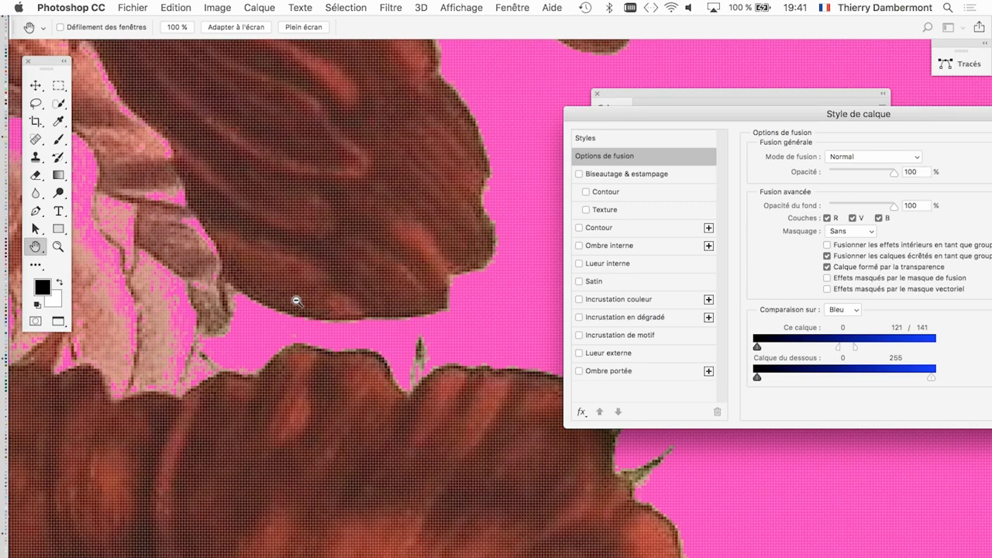
pyautogui.keyDown('alt'); pyautogui.click(295, 301); pyautogui.keyUp('alt')
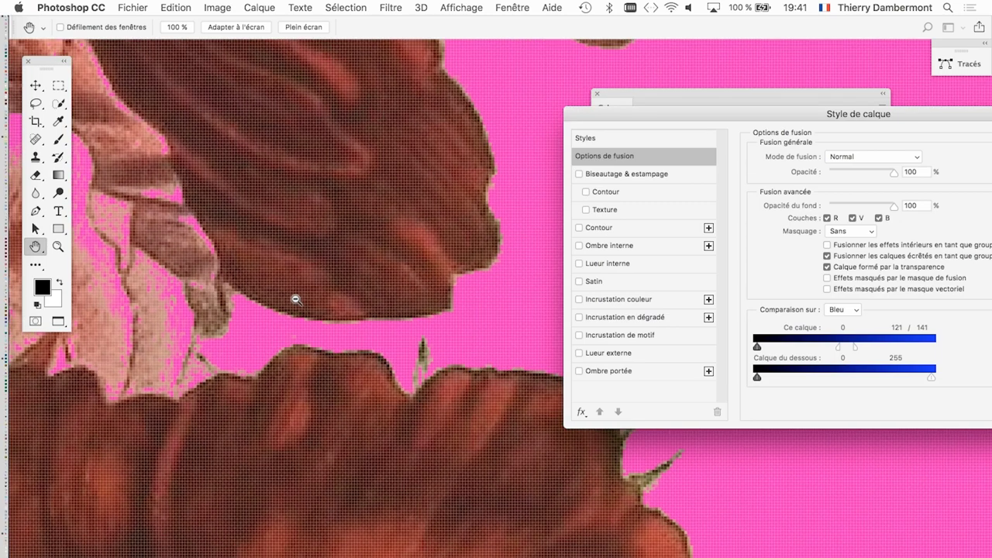
pyautogui.keyDown('alt'); pyautogui.click(296, 301); pyautogui.keyUp('alt')
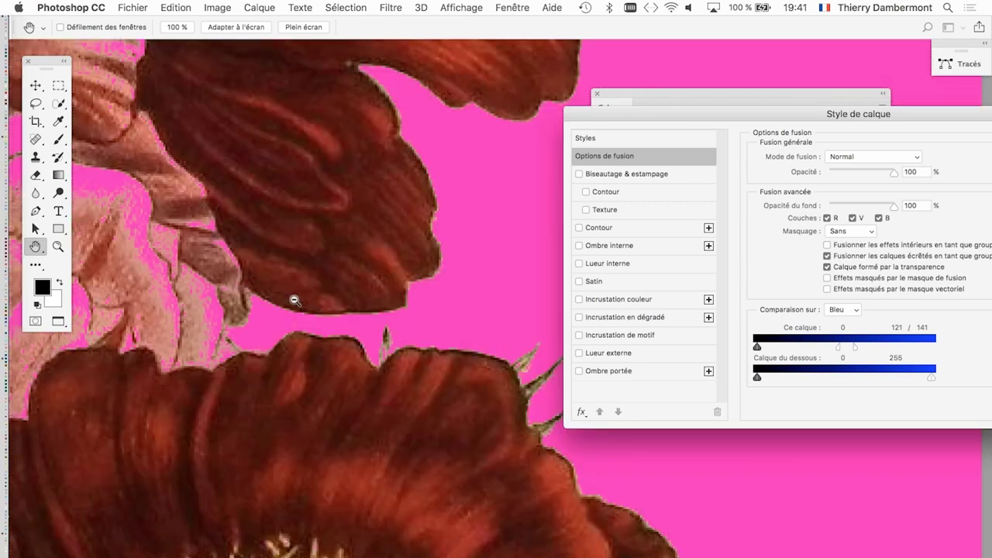
pyautogui.click(283, 301)
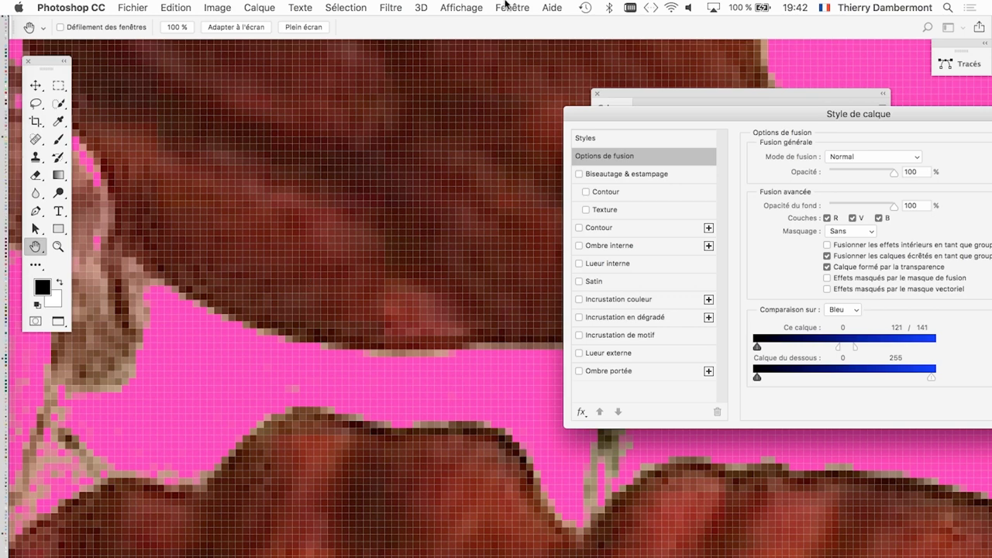
# Step: Turn off Grille des pixels under Affichage > Afficher
pyautogui.click(467, 6)
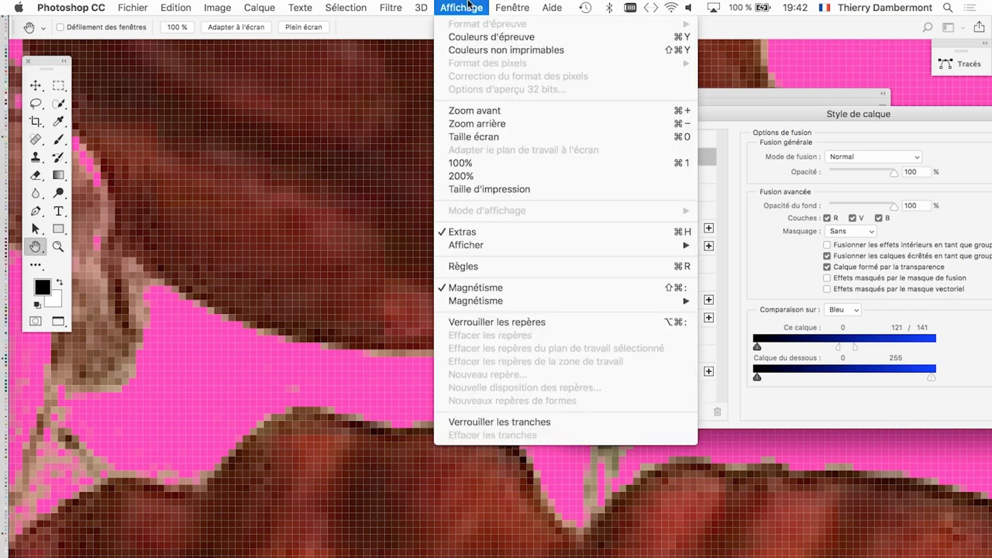
pyautogui.click(468, 6)
pyautogui.click(479, 6)
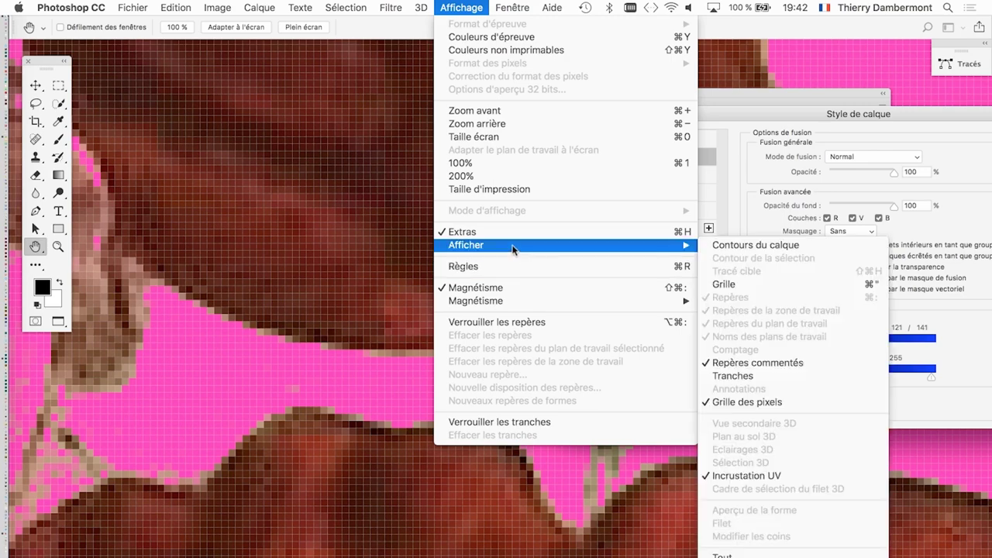
pyautogui.moveTo(466, 245)
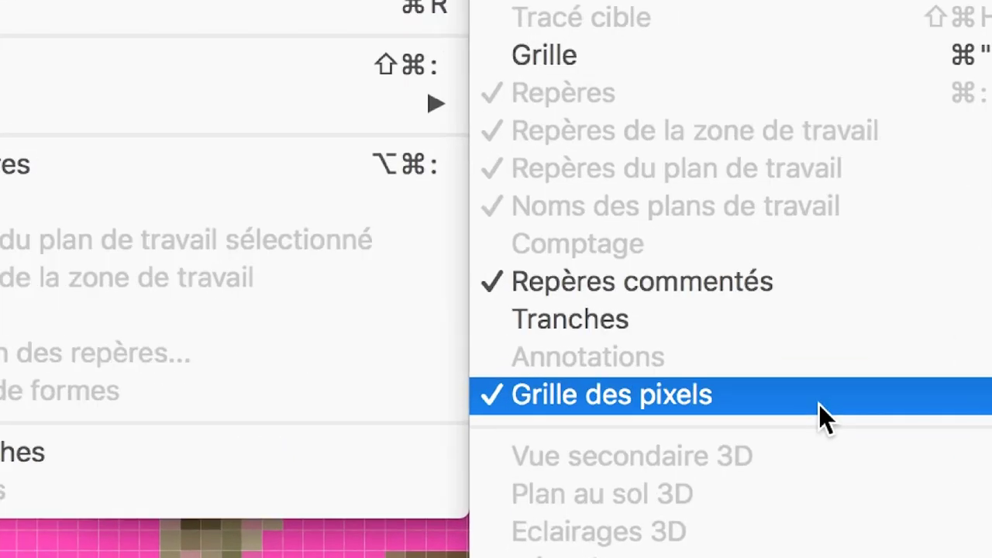
pyautogui.click(820, 403)
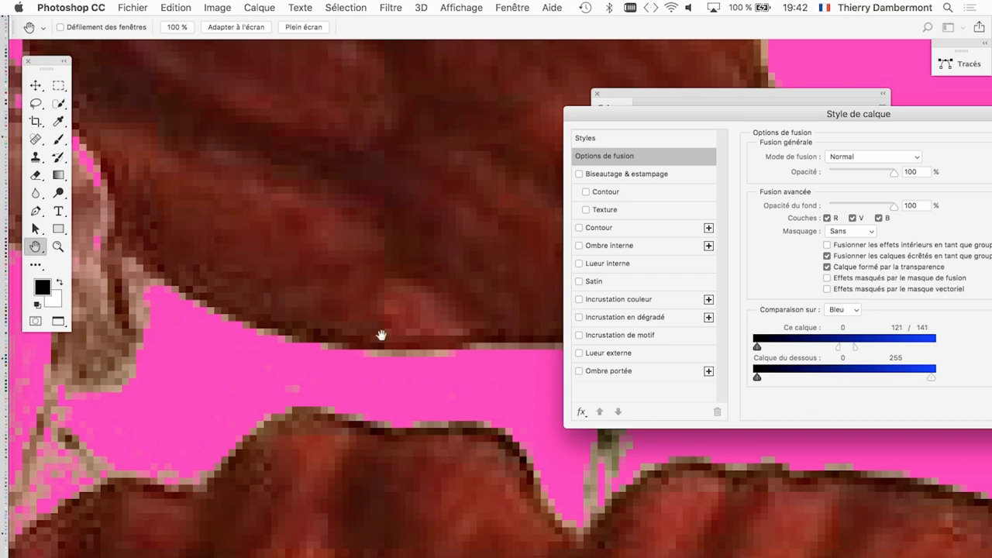
# Step: Zoom into a pale paper area and try Bleu knockout split values around 113 and 126
pyautogui.scroll(2, 381, 336)
pyautogui.scroll(2, 239, 323)
pyautogui.scroll(1, 347, 312)
pyautogui.scroll(-2, 347, 312)
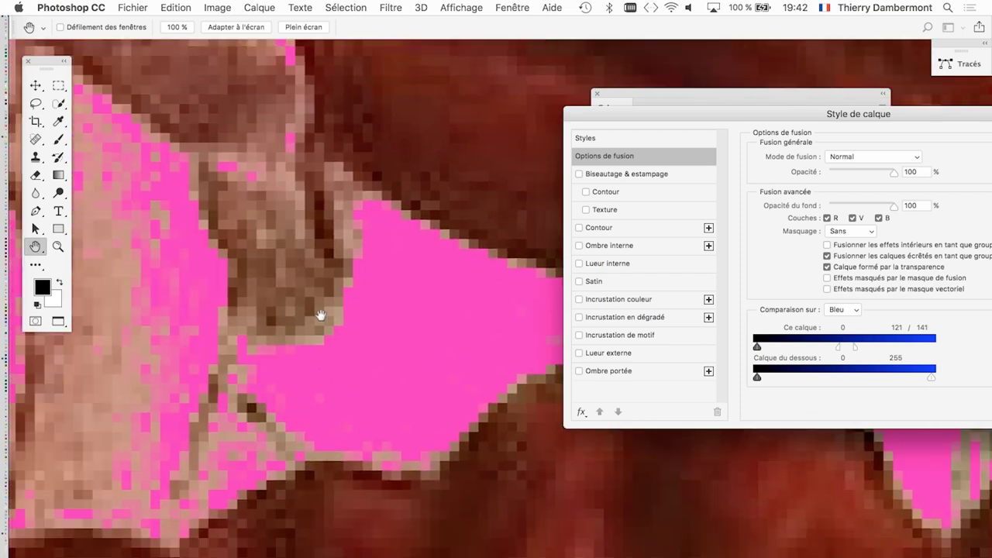
pyautogui.scroll(-2, 321, 317)
pyautogui.scroll(-2, 394, 332)
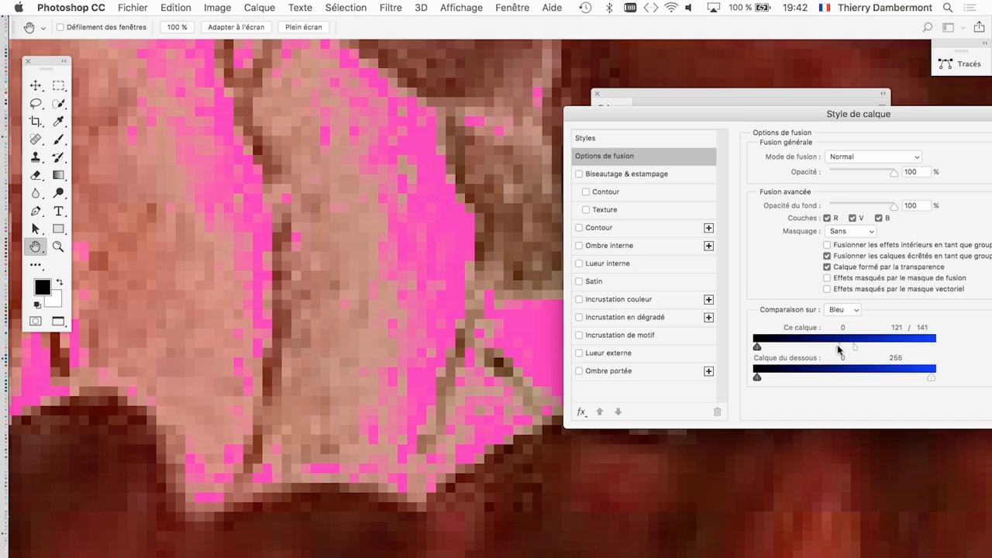
pyautogui.moveTo(835, 345); pyautogui.dragTo(833, 347)
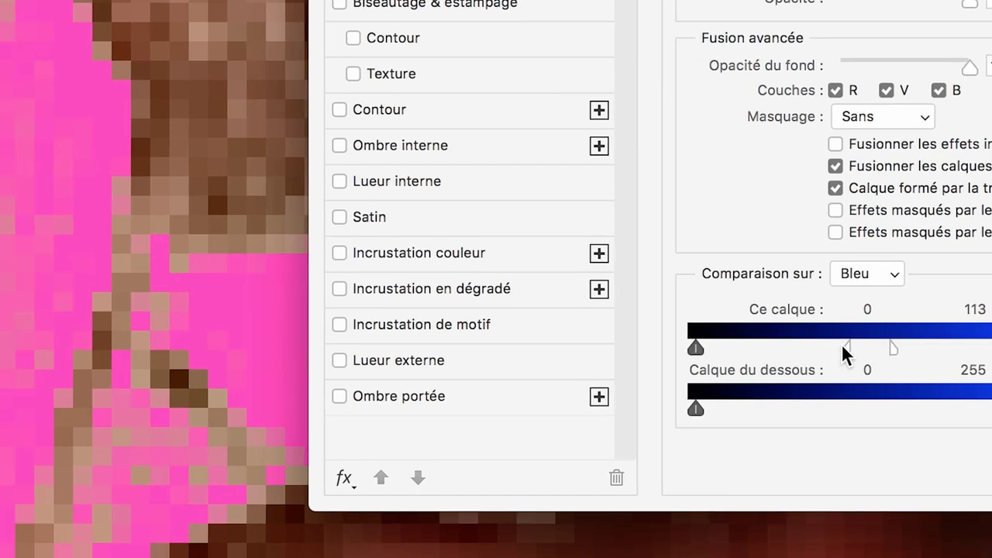
pyautogui.moveTo(840, 344); pyautogui.dragTo(849, 346)
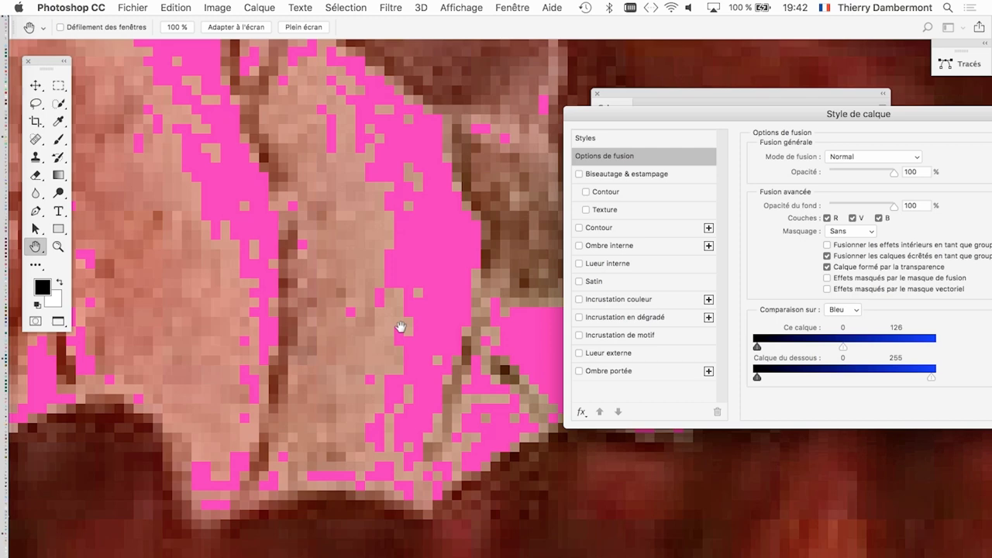
# Step: Settle the Bleu Ce calque split at 89/123 and zoom out to the whole bouquet
pyautogui.moveTo(401, 326); pyautogui.dragTo(288, 307)
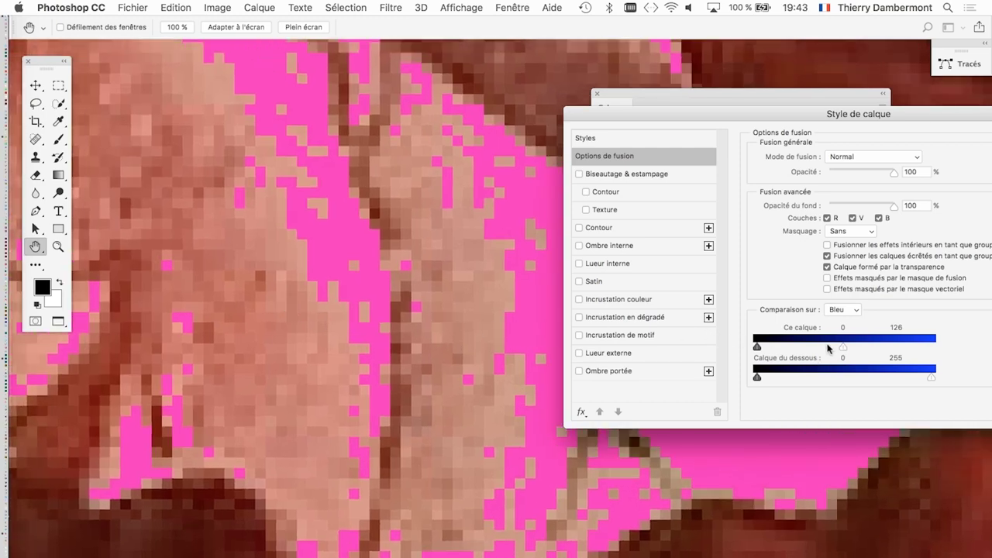
pyautogui.moveTo(836, 351); pyautogui.dragTo(819, 349)
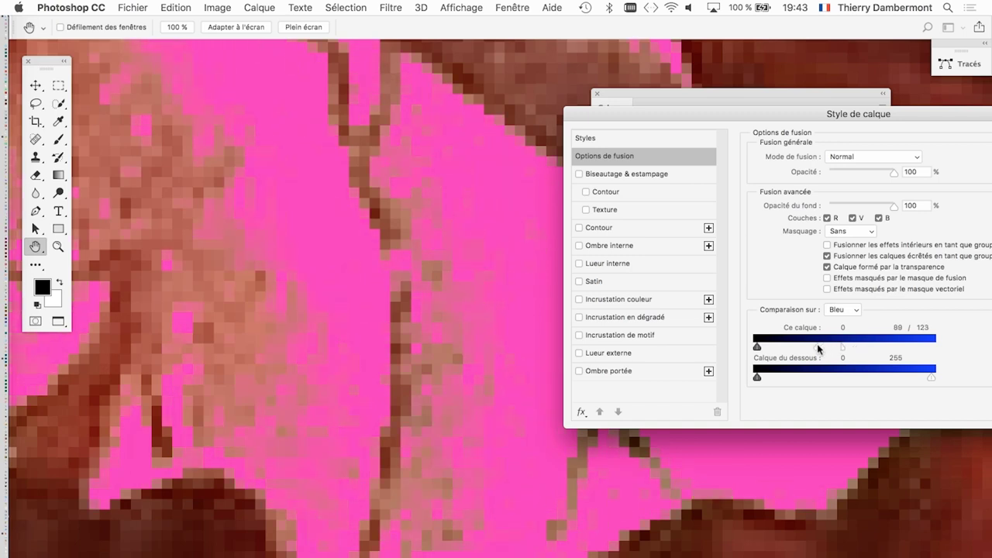
pyautogui.keyDown('alt'); pyautogui.click(329, 369); pyautogui.keyUp('alt')
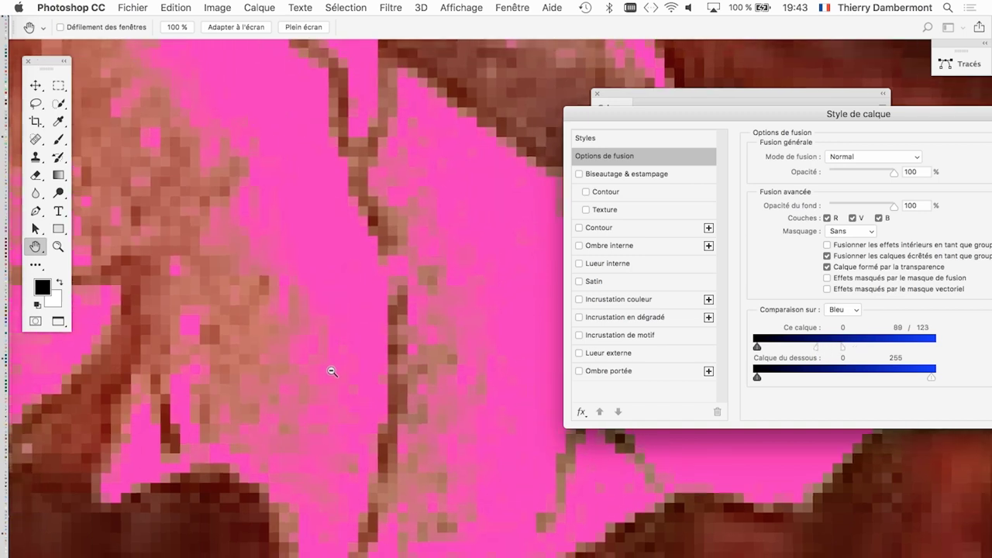
pyautogui.keyDown('alt'); pyautogui.click(329, 369); pyautogui.keyUp('alt')
pyautogui.keyDown('alt'); pyautogui.click(330, 371); pyautogui.keyUp('alt')
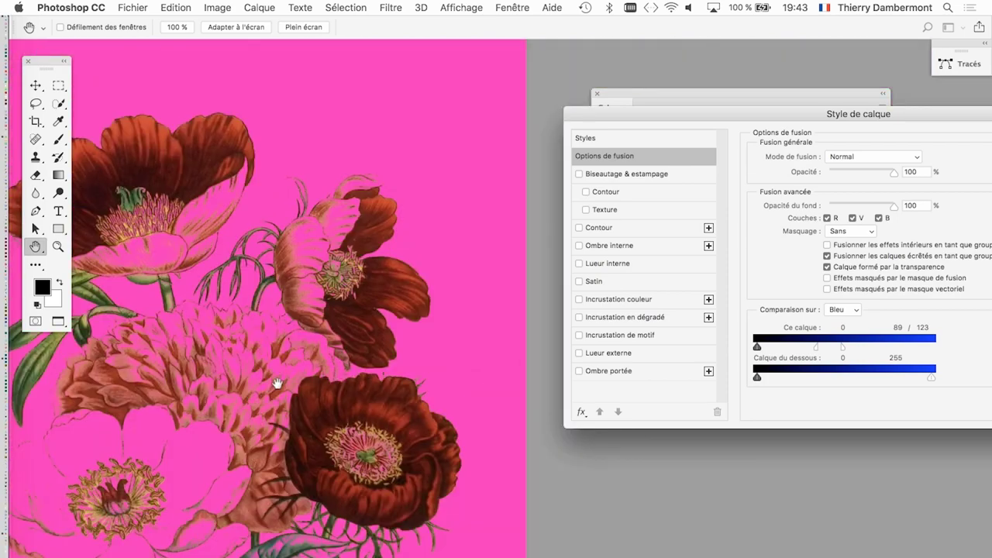
pyautogui.moveTo(278, 384); pyautogui.dragTo(469, 368)
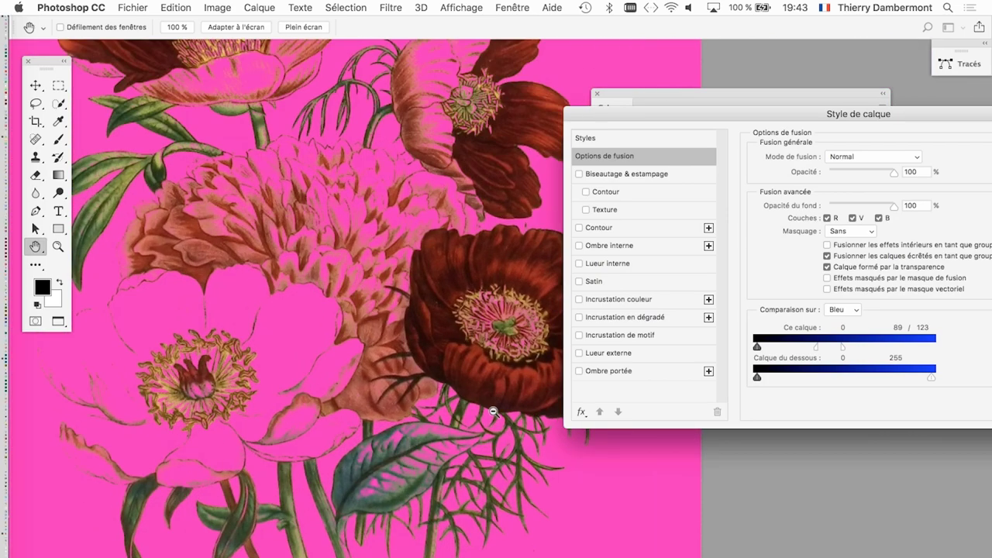
pyautogui.scroll(2, 493, 412)
pyautogui.scroll(3, 488, 419)
pyautogui.keyDown('alt'); pyautogui.click(485, 422); pyautogui.keyUp('alt')
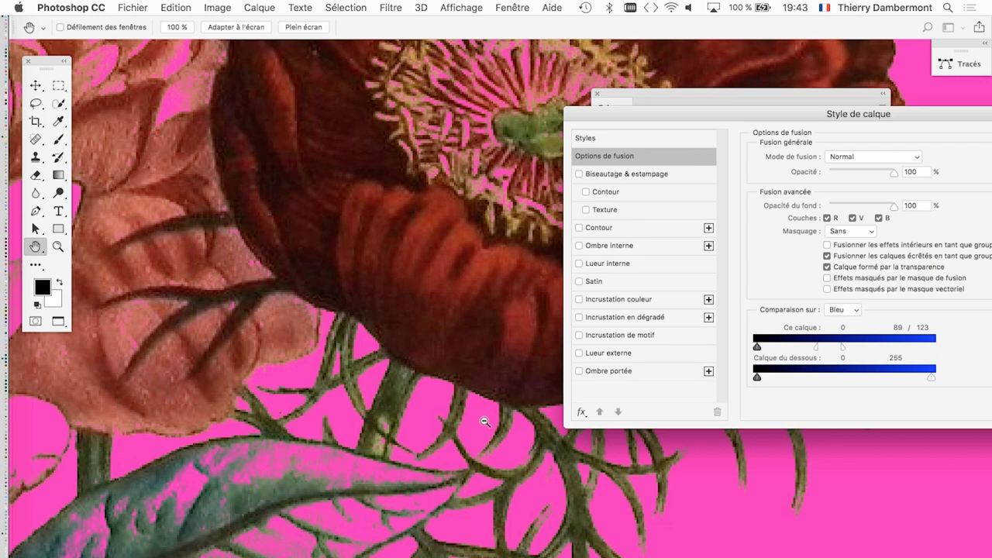
pyautogui.keyDown('alt'); pyautogui.click(485, 421); pyautogui.keyUp('alt')
pyautogui.keyDown('alt'); pyautogui.click(469, 423); pyautogui.keyUp('alt')
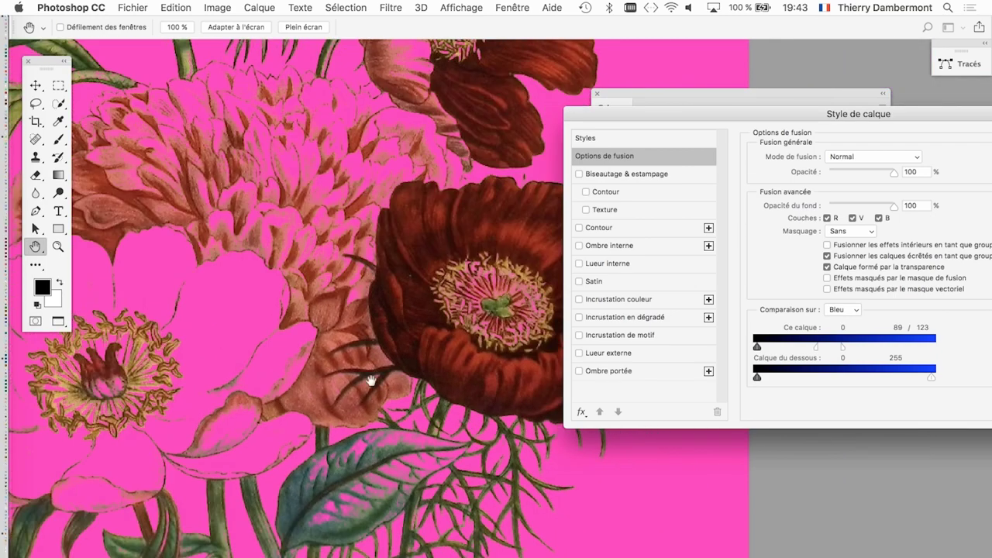
pyautogui.moveTo(305, 312); pyautogui.dragTo(303, 317)
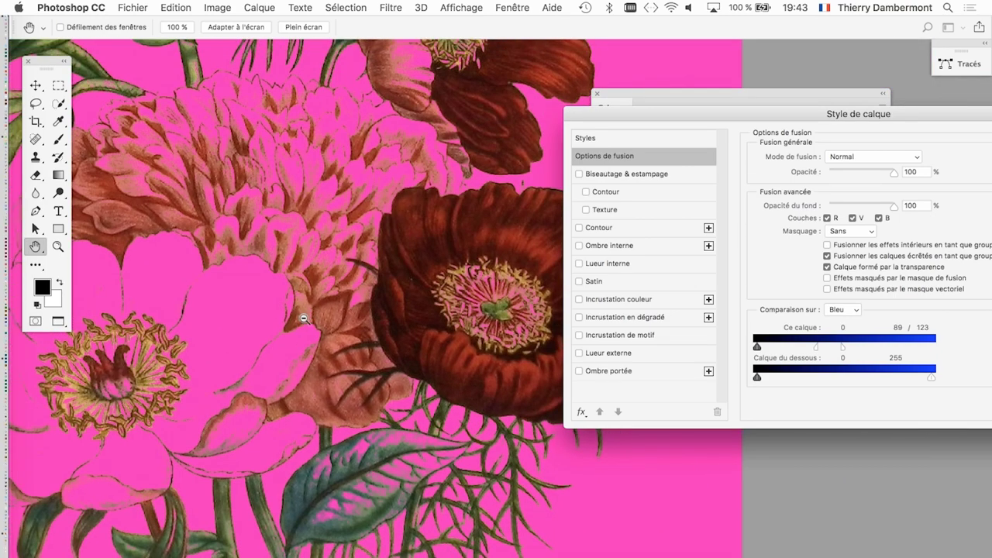
pyautogui.keyDown('alt'); pyautogui.click(323, 288); pyautogui.keyUp('alt')
pyautogui.keyDown('alt'); pyautogui.click(323, 287); pyautogui.keyUp('alt')
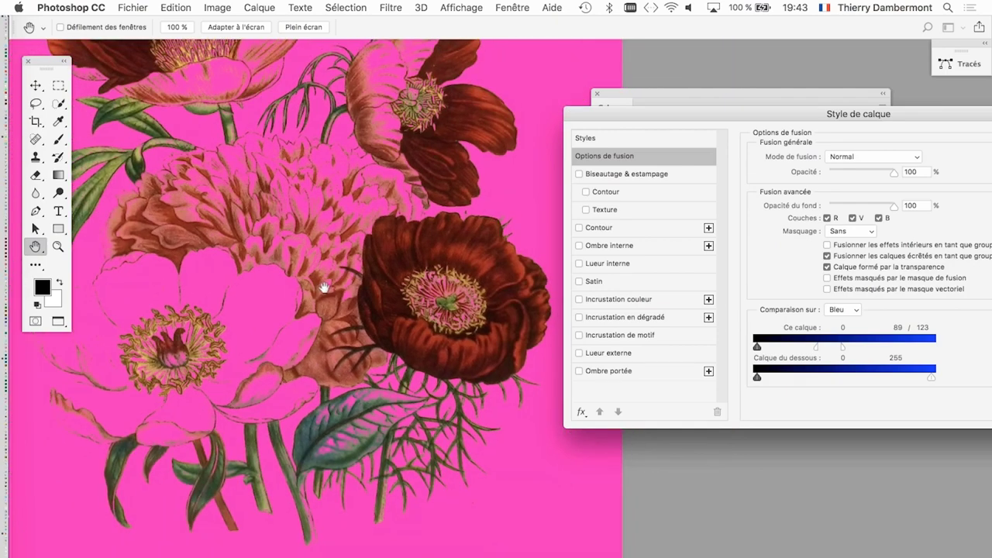
pyautogui.scroll(5, 385, 336)
pyautogui.hscroll(-5, 385, 336)
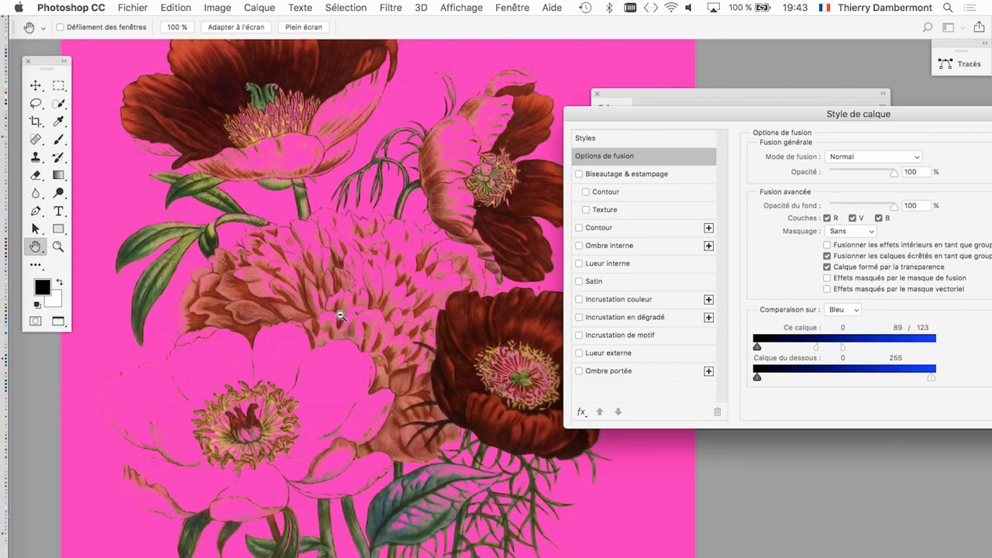
pyautogui.scroll(-1, 340, 315)
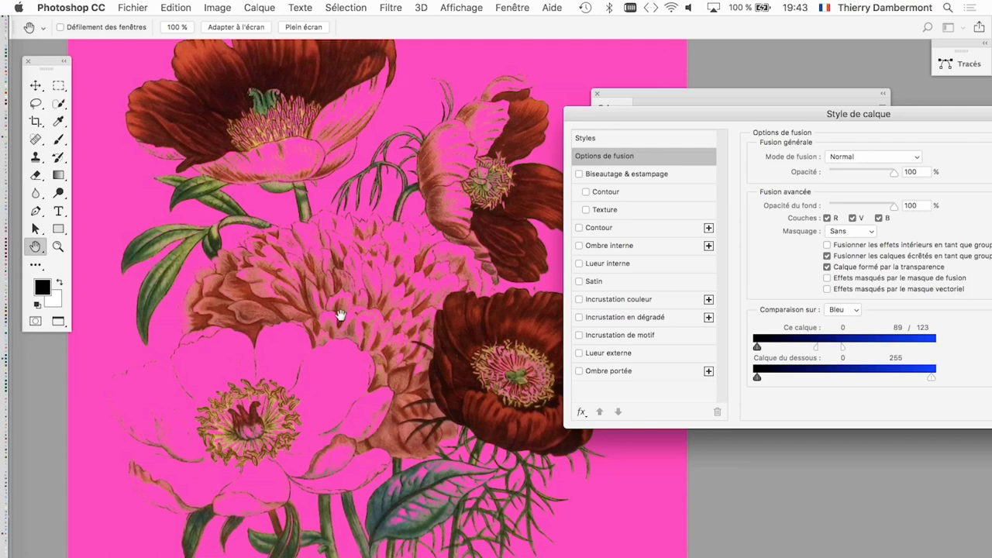
# Step: Keep the current blending settings and save the document as vintageflower-02.psd
pyautogui.moveTo(687, 111); pyautogui.dragTo(571, 112)
pyautogui.click(691, 122)
pyautogui.click(134, 8)
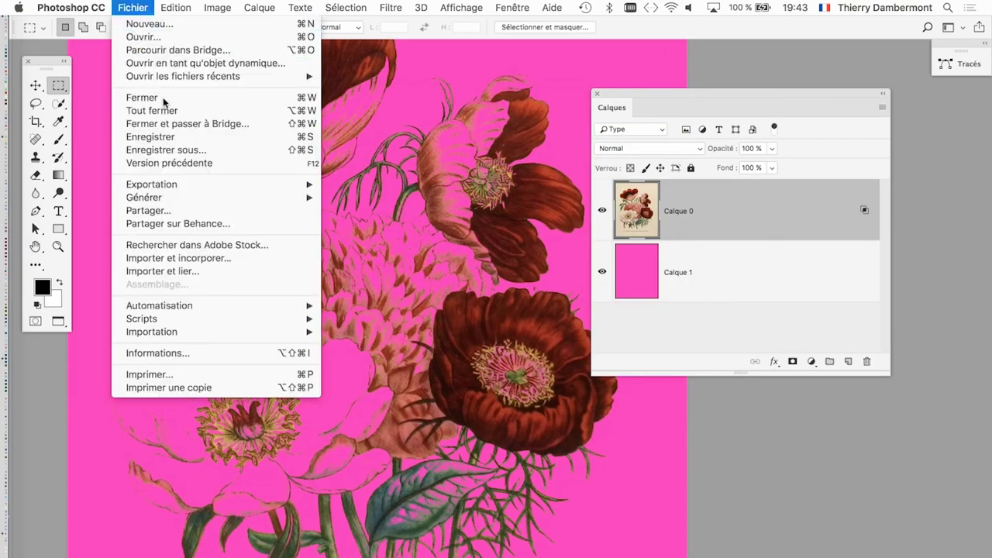
pyautogui.click(183, 150)
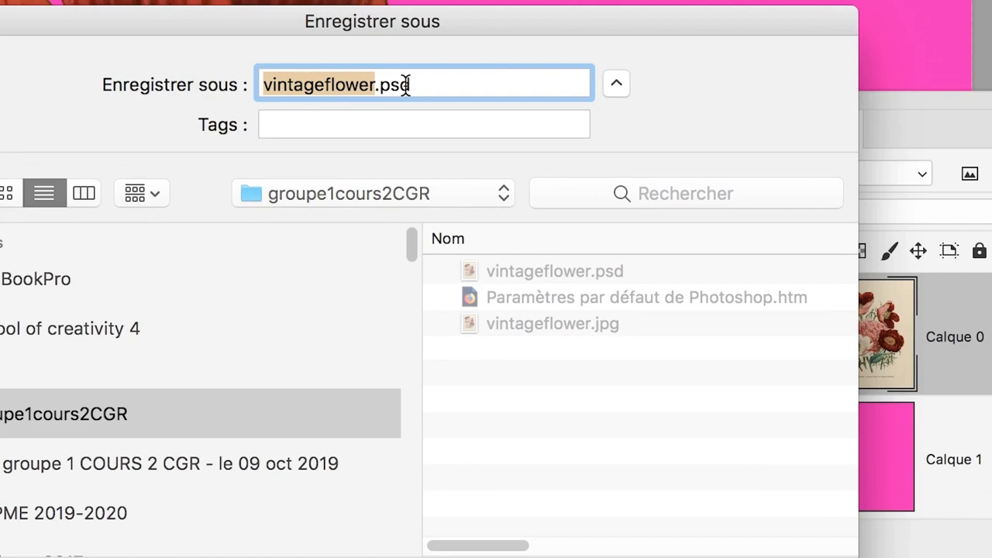
pyautogui.click(377, 86)
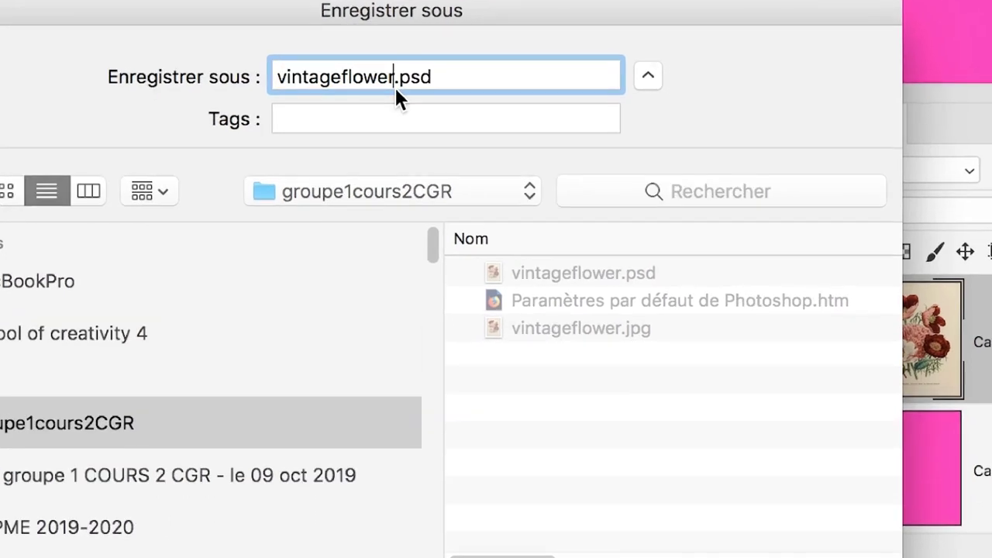
pyautogui.write('-02')
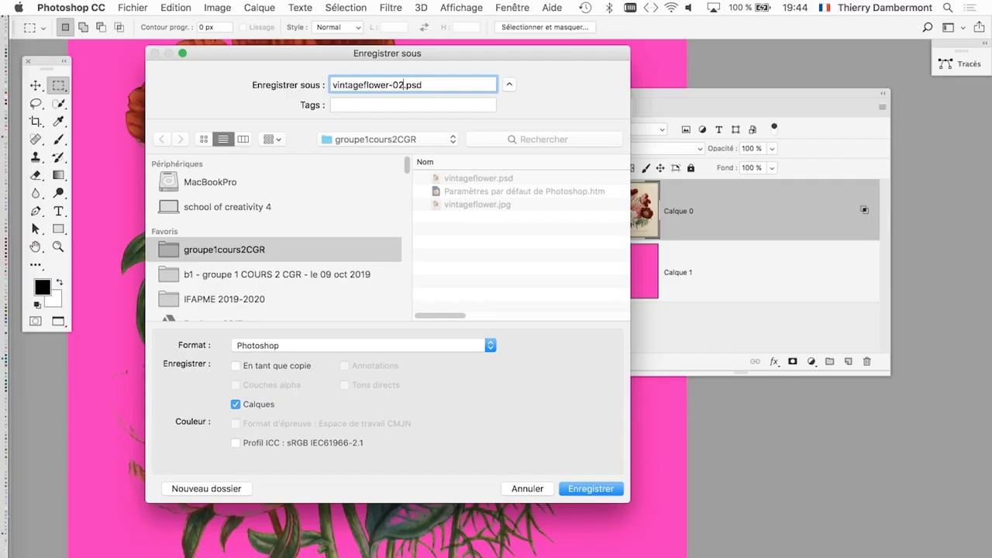
pyautogui.press('Return')
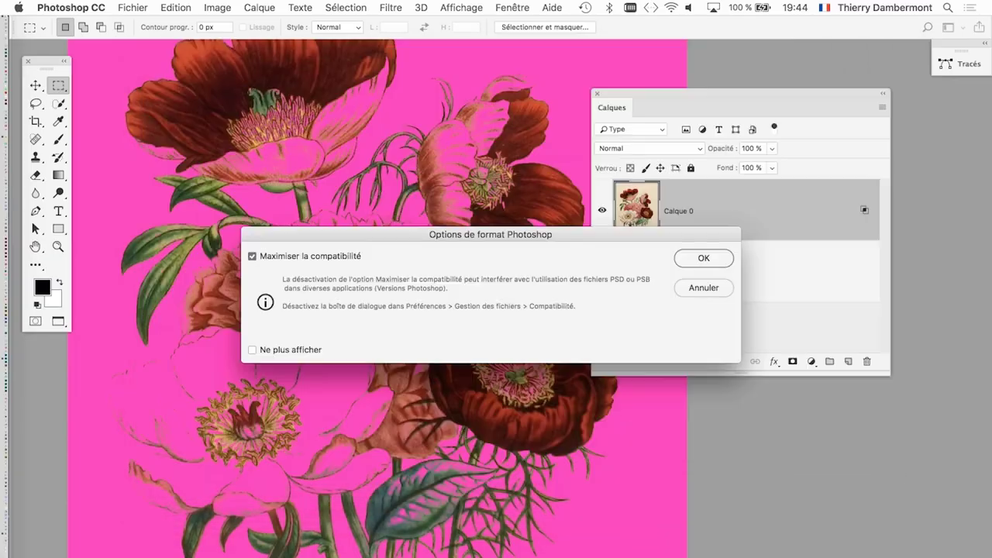
pyautogui.press('Return')
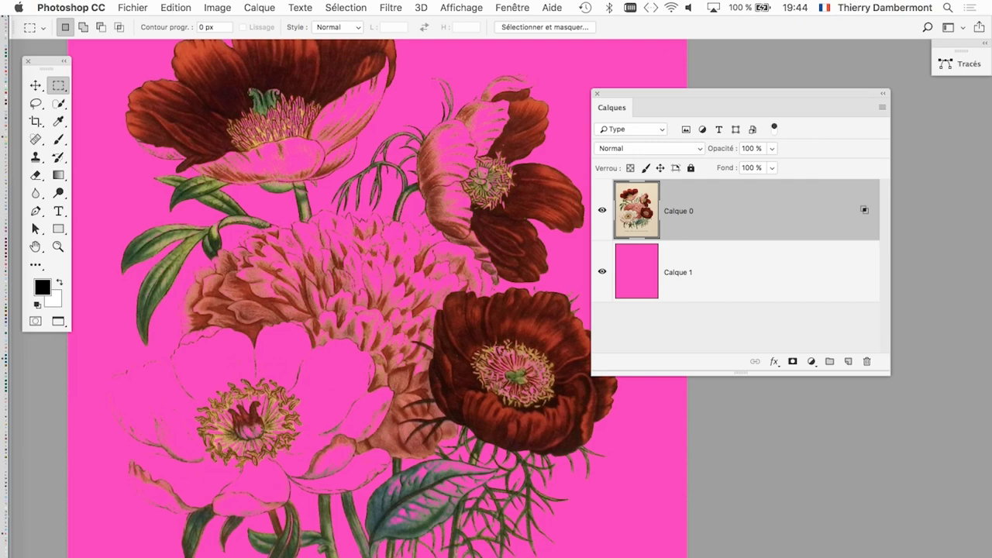
# Step: Duplicate Calque 0 into Calque 0 copie at the top of the layer stack
pyautogui.moveTo(664, 91); pyautogui.dragTo(727, 88)
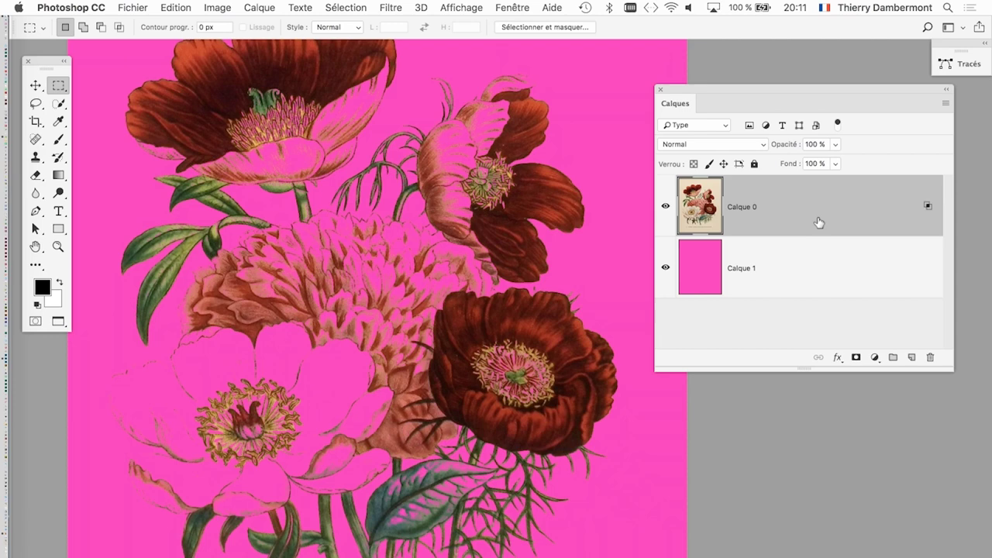
pyautogui.scroll(-1, 530, 304)
pyautogui.scroll(-1, 529, 305)
pyautogui.scroll(-1, 529, 305)
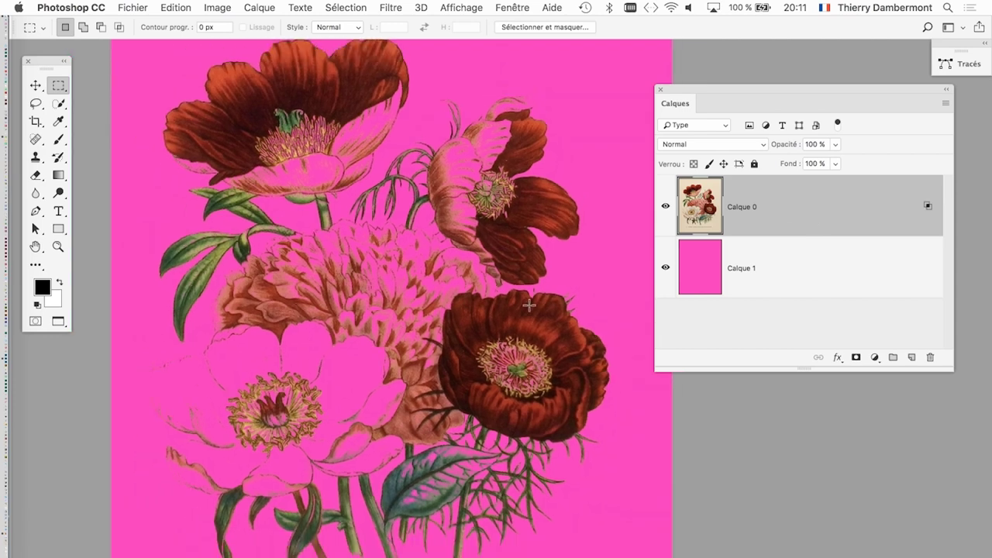
pyautogui.scroll(-1, 530, 305)
pyautogui.scroll(-2, 442, 215)
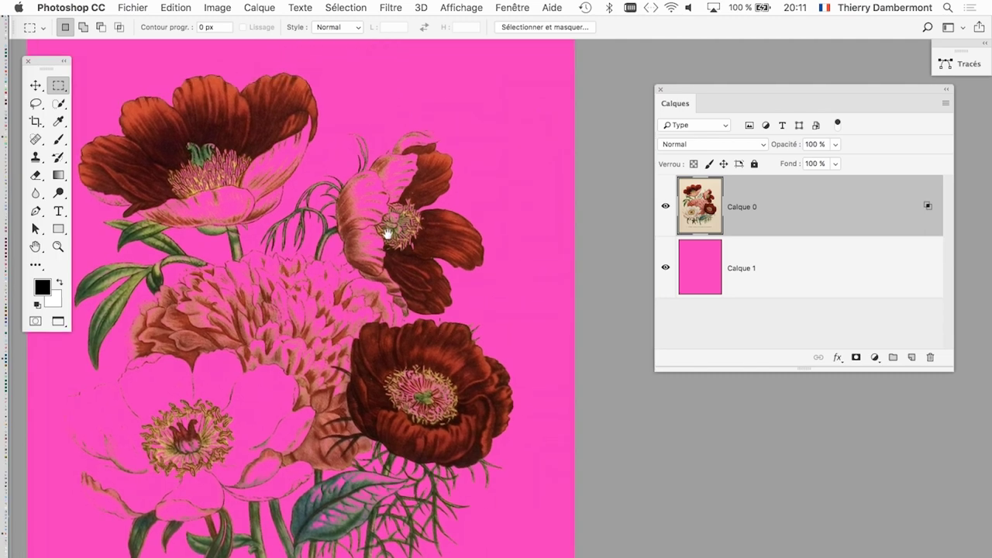
pyautogui.scroll(2, 445, 224)
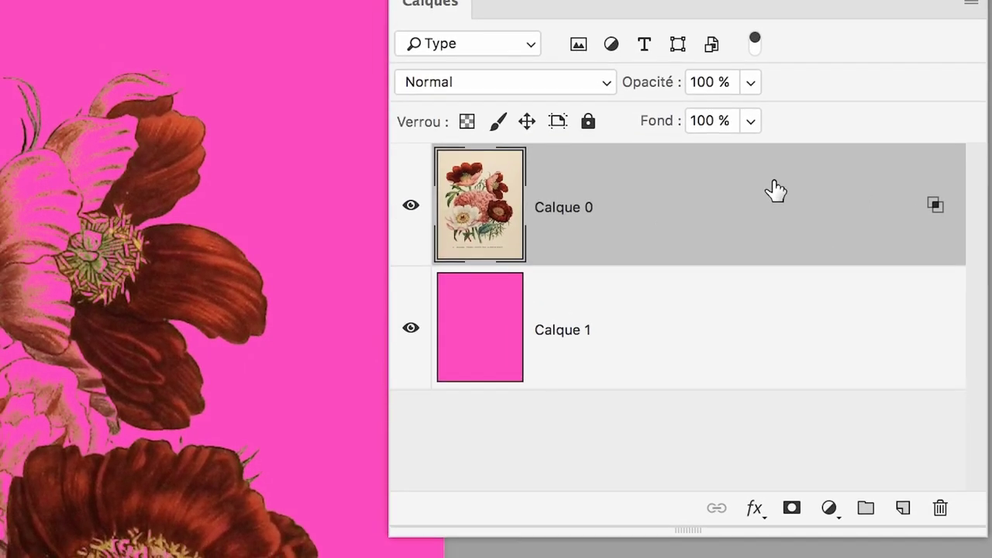
pyautogui.moveTo(775, 190); pyautogui.dragTo(903, 508)
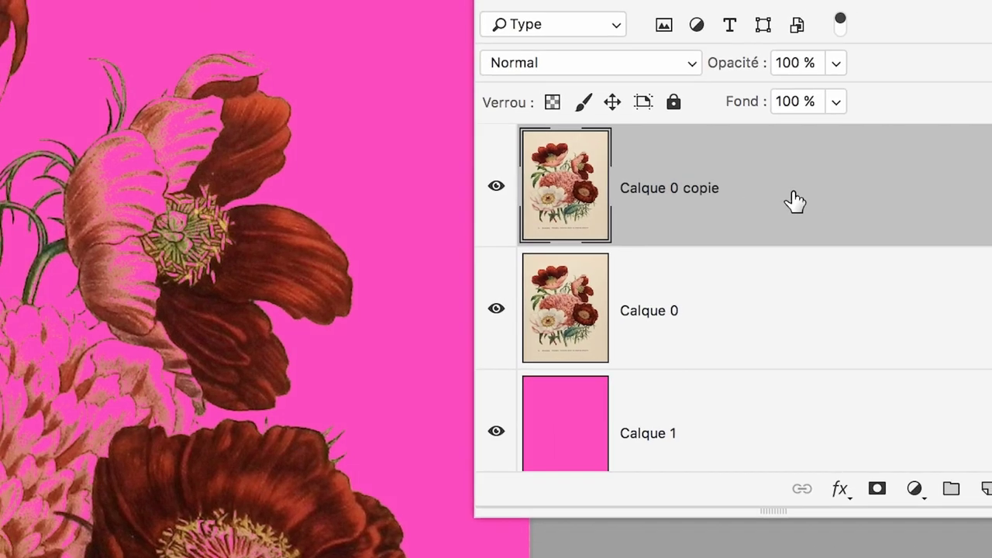
# Step: Reset the copy's Ce calque blend-if slider to 255 so the full bouquet shows
pyautogui.doubleClick(798, 203)
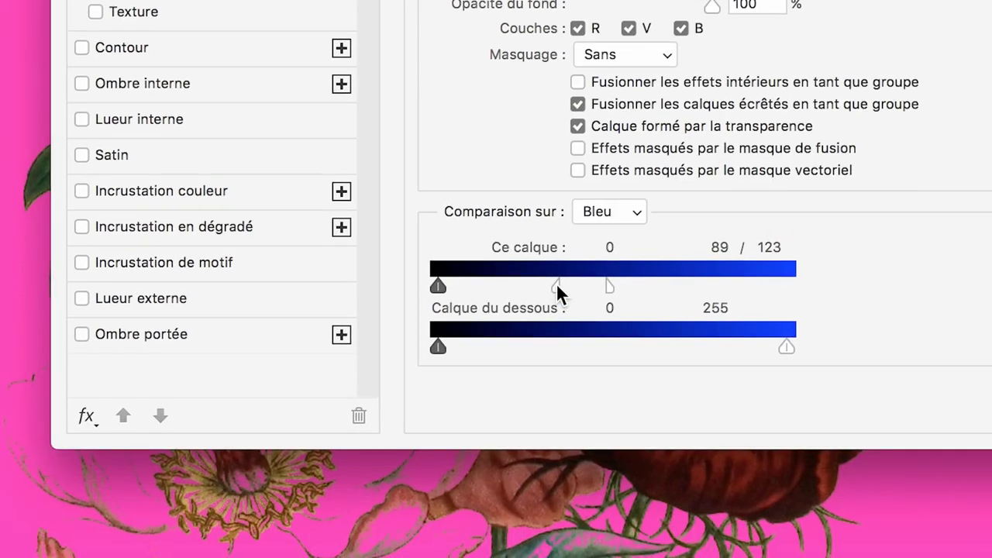
pyautogui.moveTo(560, 285); pyautogui.dragTo(637, 282)
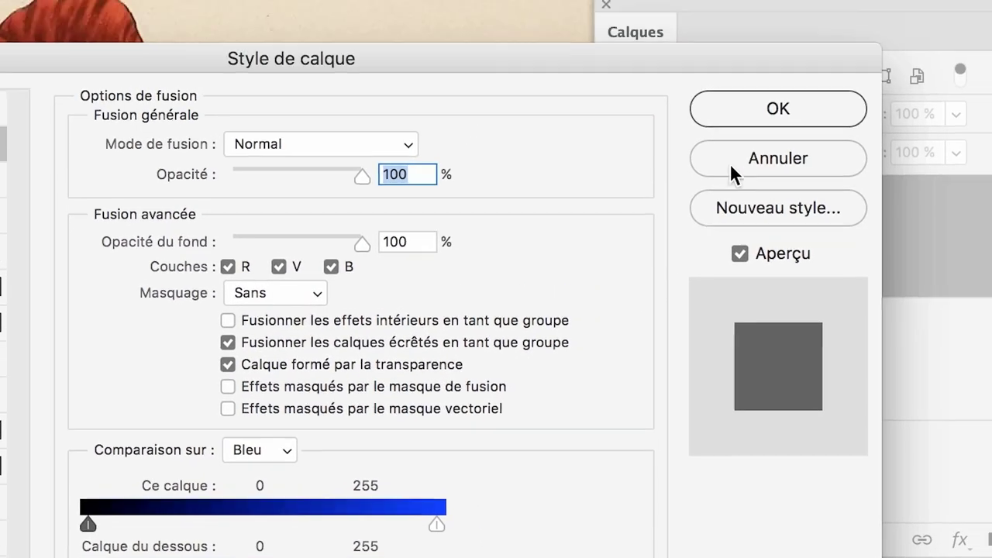
pyautogui.click(795, 77)
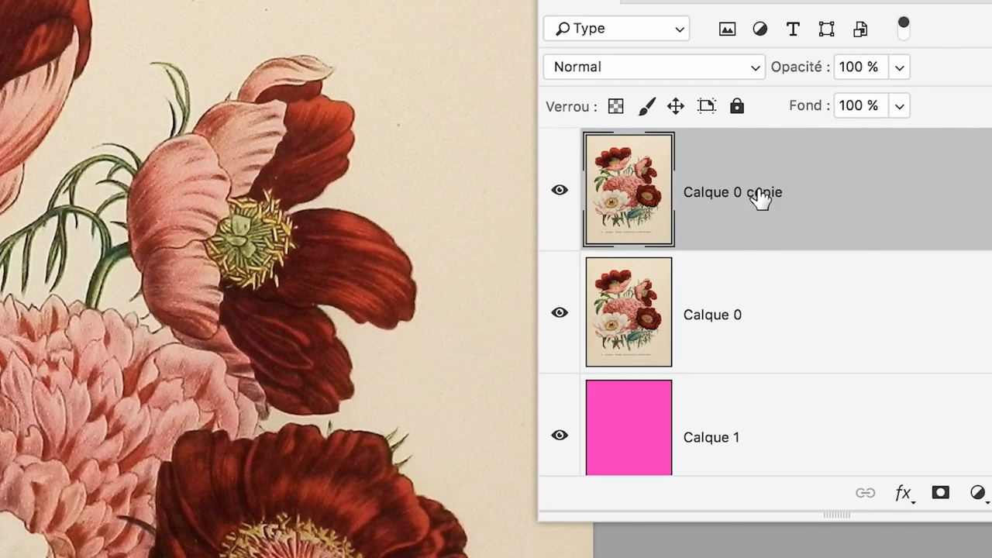
# Step: Rename the copied layer to 'bouche trous'
pyautogui.doubleClick(756, 190)
pyautogui.write('bouc')
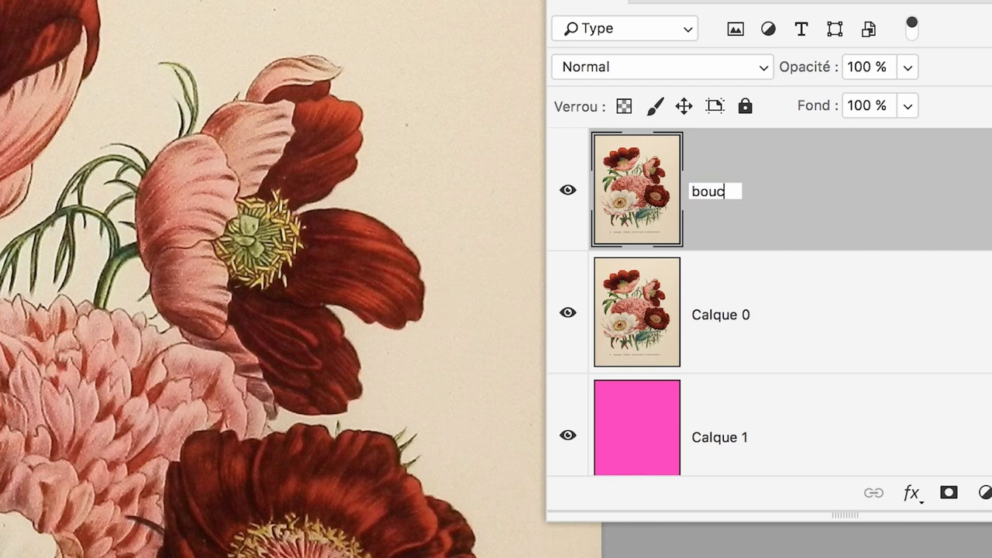
pyautogui.write('he trou')
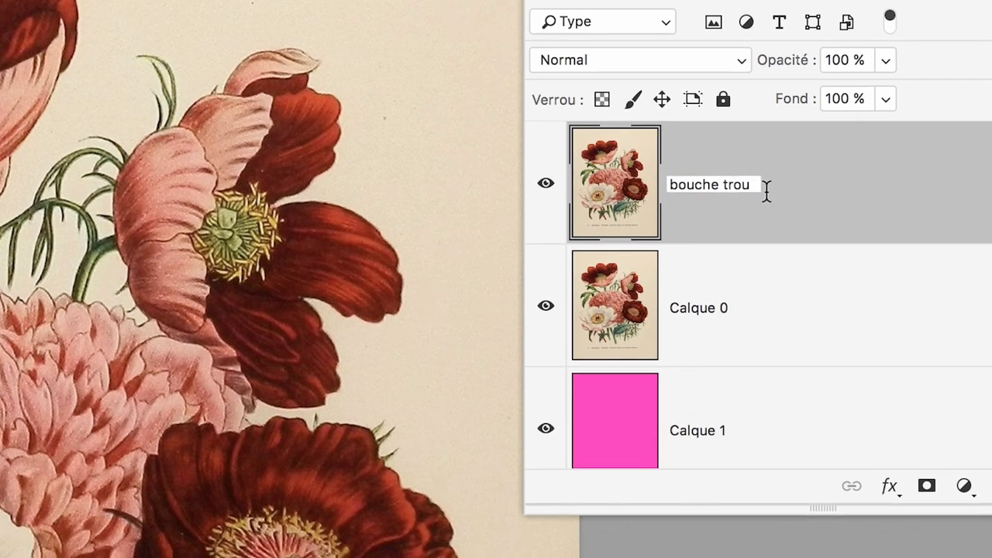
pyautogui.write('s')
pyautogui.press('Return')
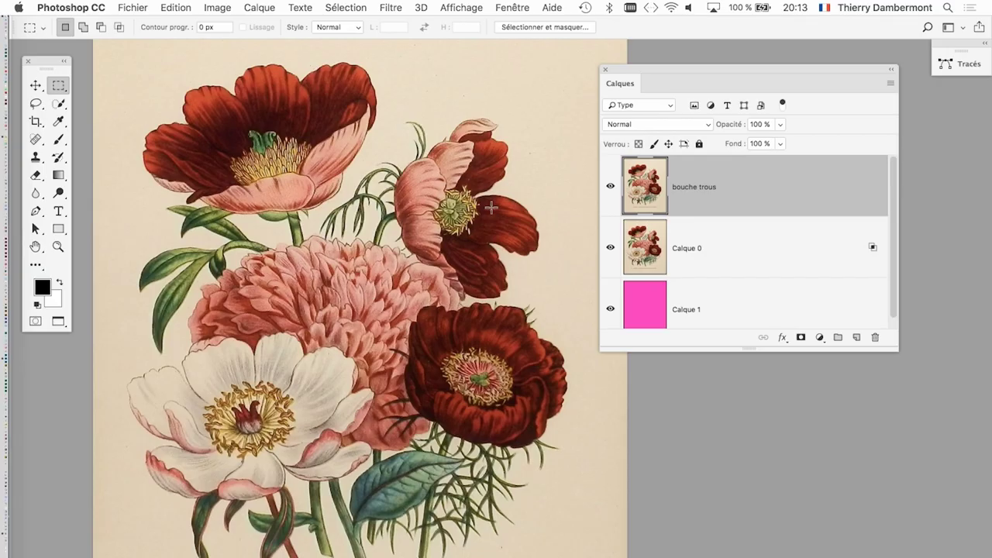
# Step: Try reveal-all and hide-all masks on bouche trous, undoing both
pyautogui.moveTo(652, 74); pyautogui.dragTo(637, 74)
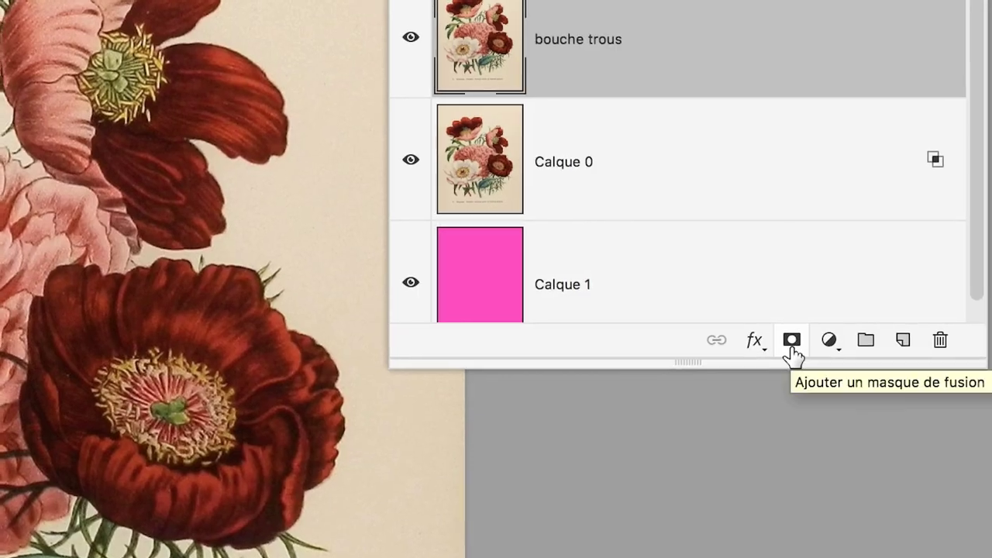
pyautogui.click(790, 341)
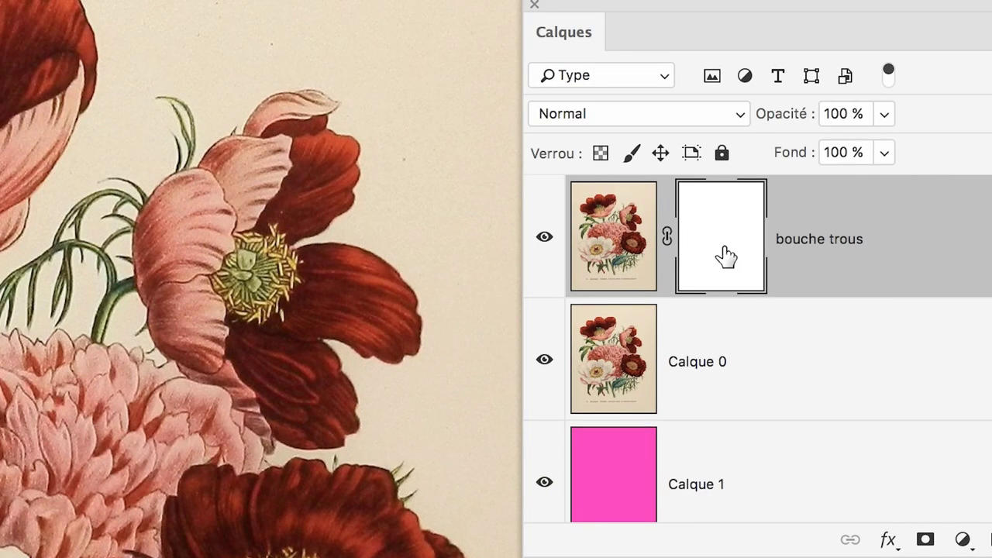
pyautogui.hotkey('ctrl', 'z')
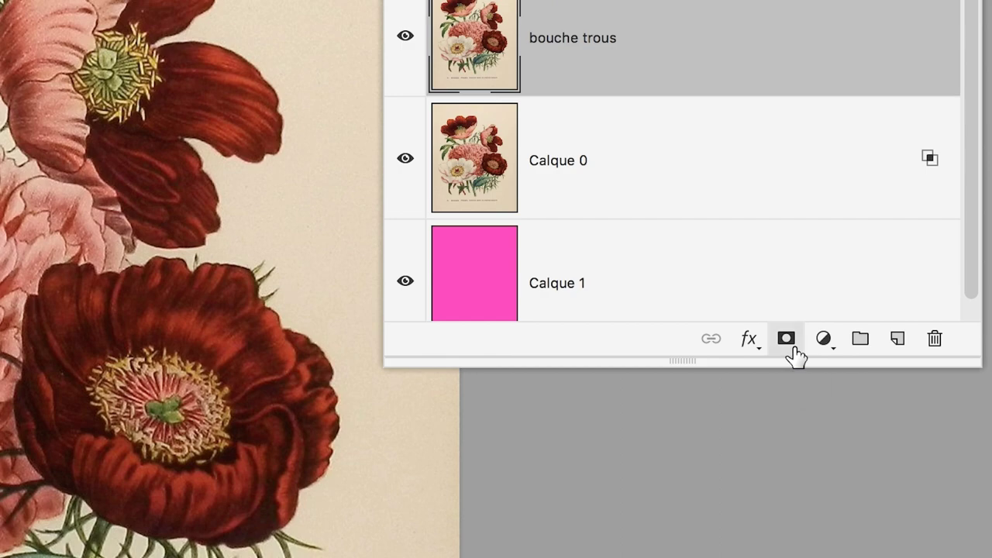
pyautogui.keyDown('alt'); pyautogui.click(771, 307); pyautogui.keyUp('alt')
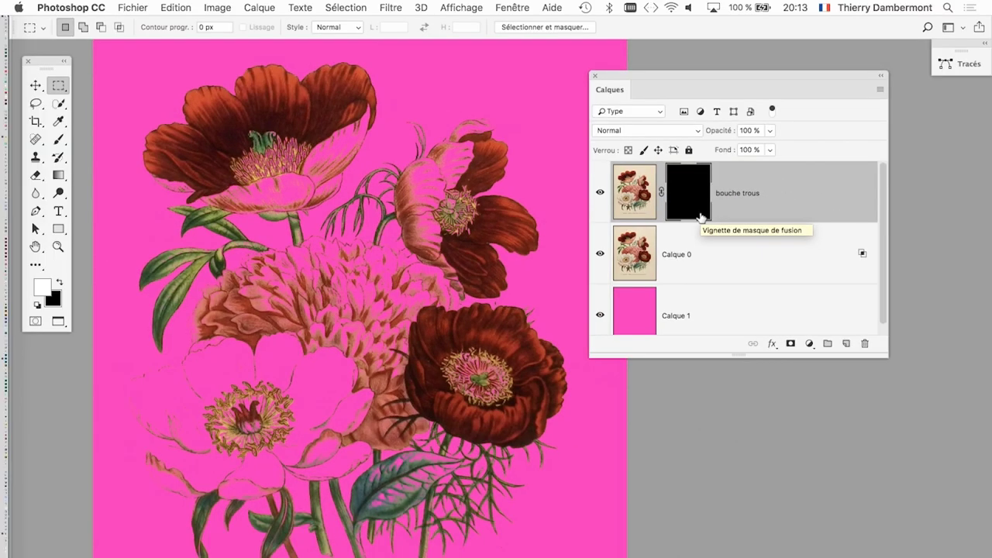
pyautogui.press('super+z')
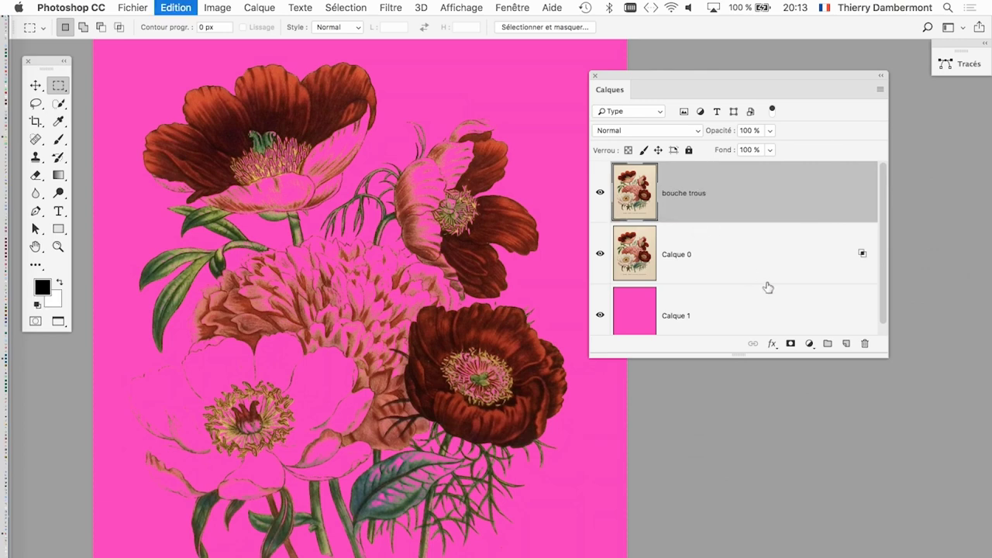
# Step: Add a Tout masquer layer mask to bouche trous, then add and delete a vector mask
pyautogui.click(256, 7)
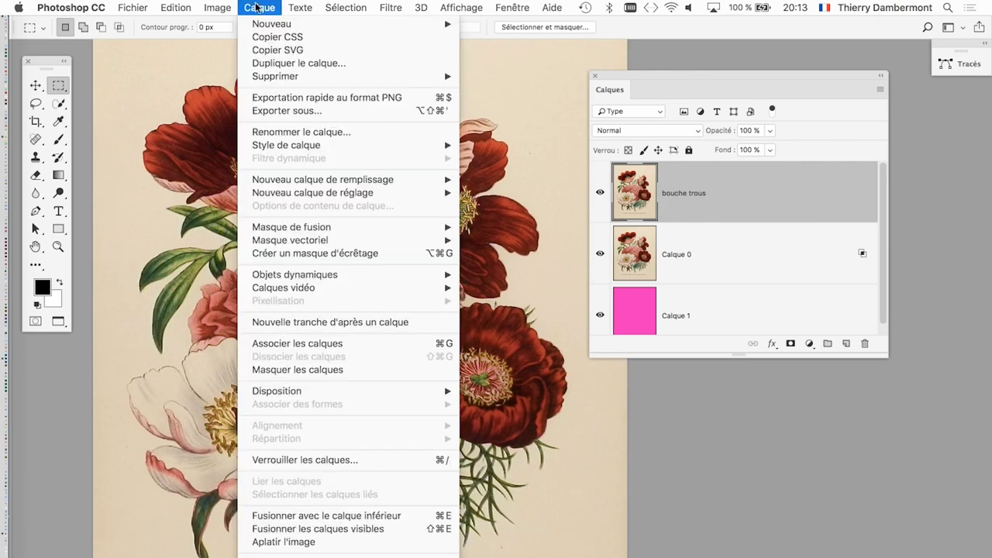
pyautogui.moveTo(233, 231)
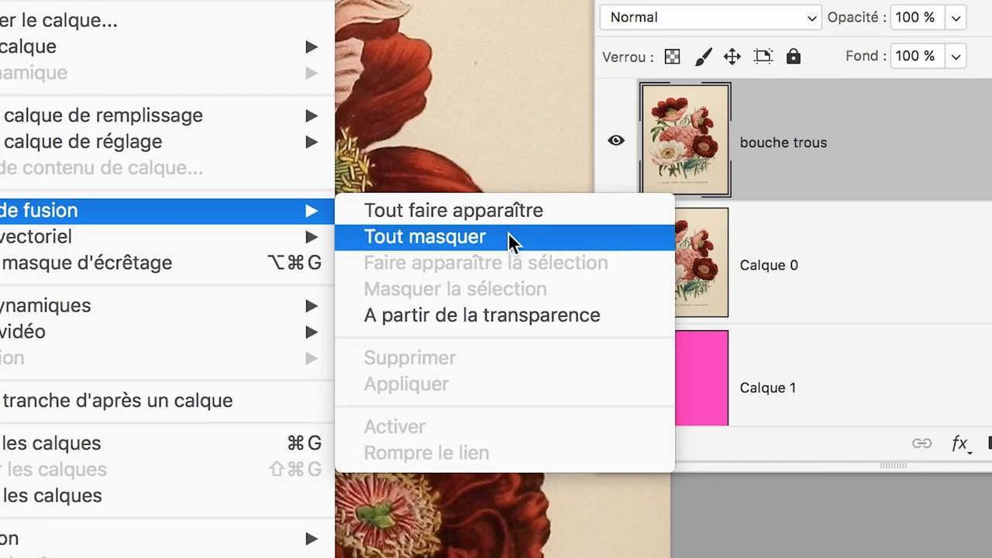
pyautogui.click(511, 240)
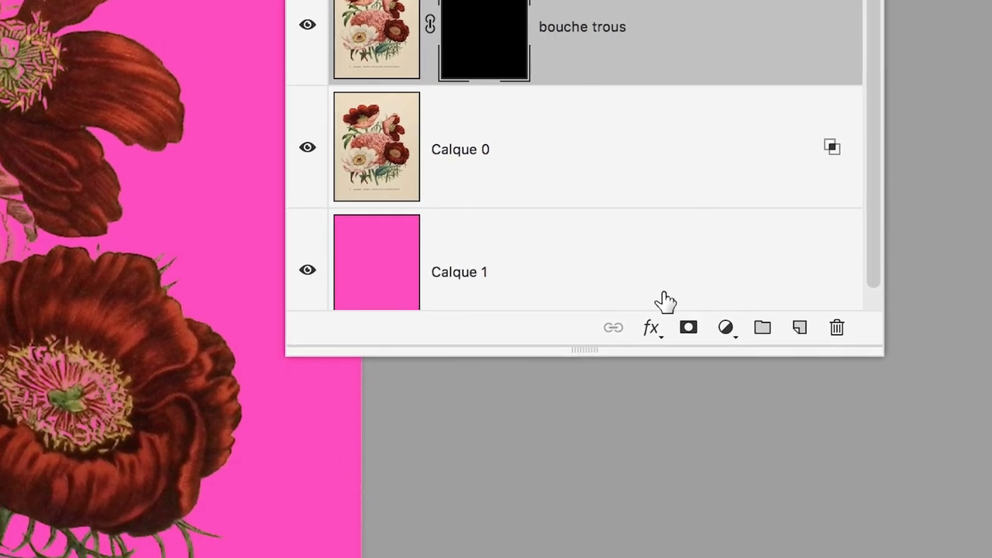
pyautogui.click(688, 327)
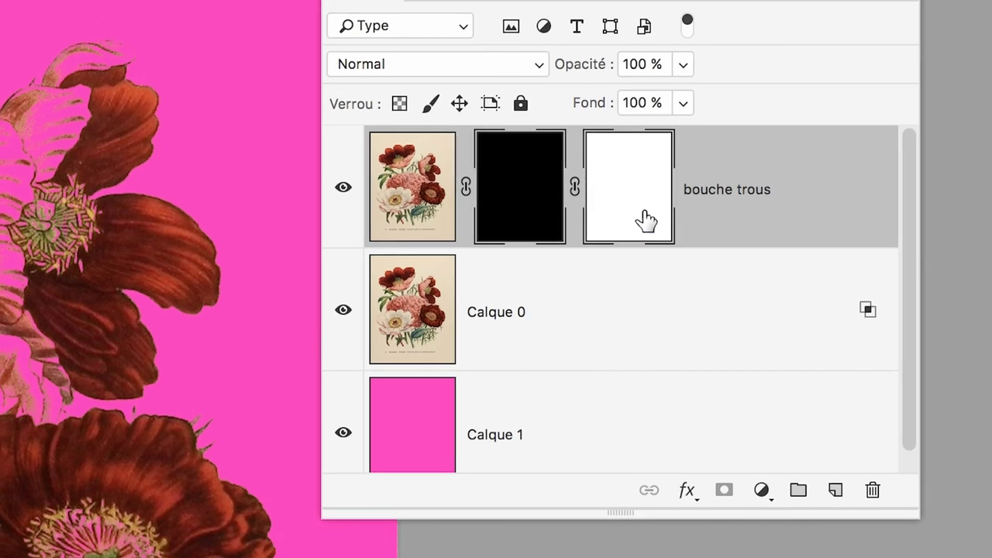
pyautogui.moveTo(646, 221); pyautogui.dragTo(722, 304)
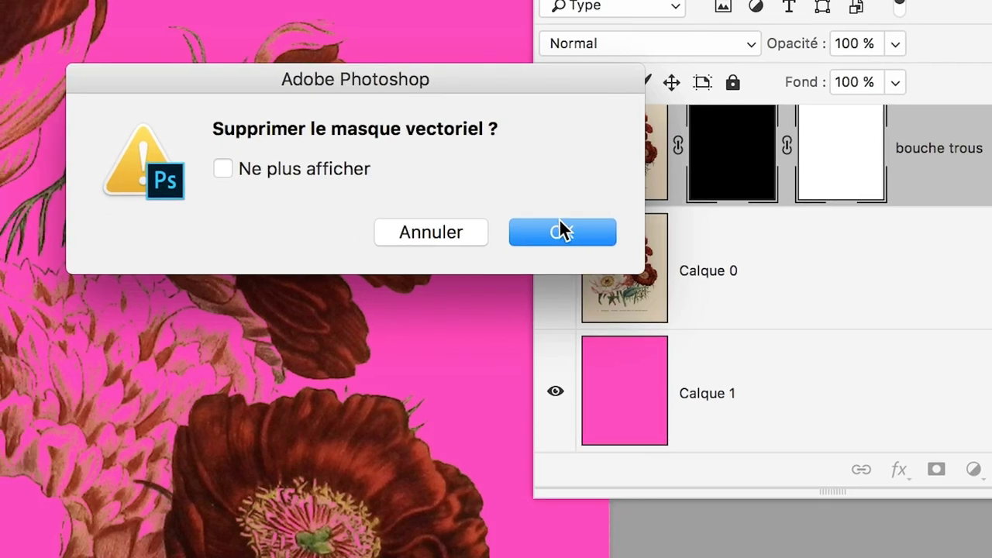
pyautogui.click(562, 229)
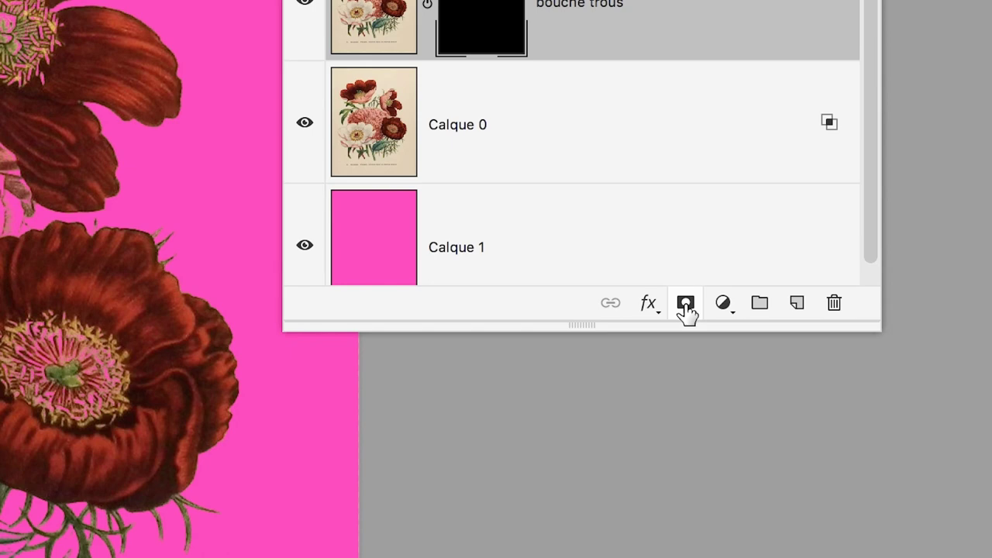
# Step: Delete the extra vector mask from bouche trous and select its black layer mask
pyautogui.click(686, 304)
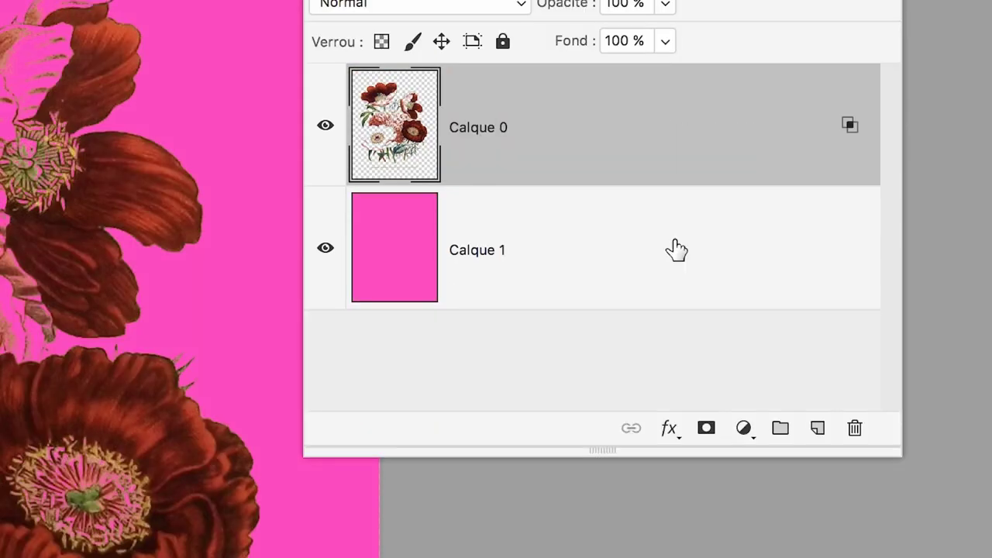
pyautogui.hotkey('ctrl', 'z')
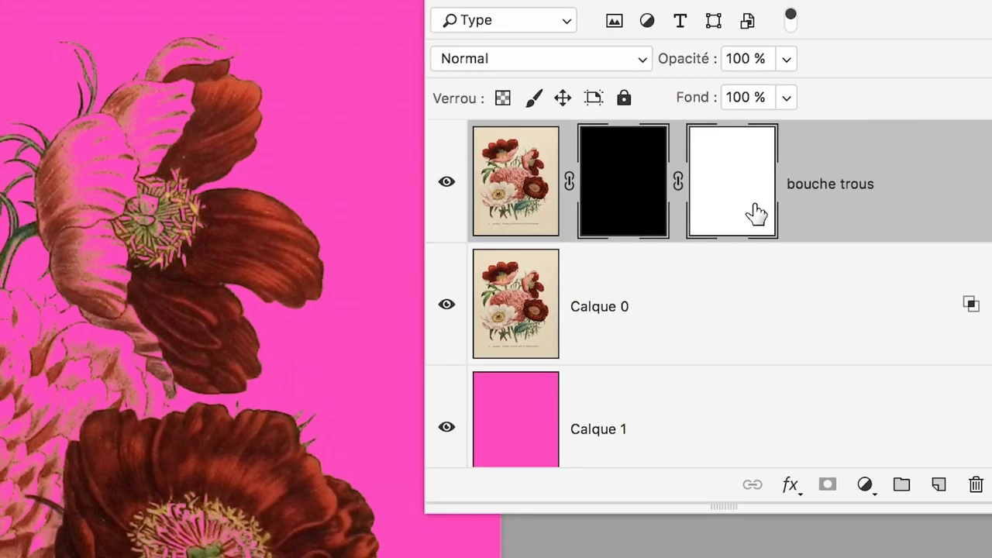
pyautogui.moveTo(755, 213); pyautogui.dragTo(975, 484)
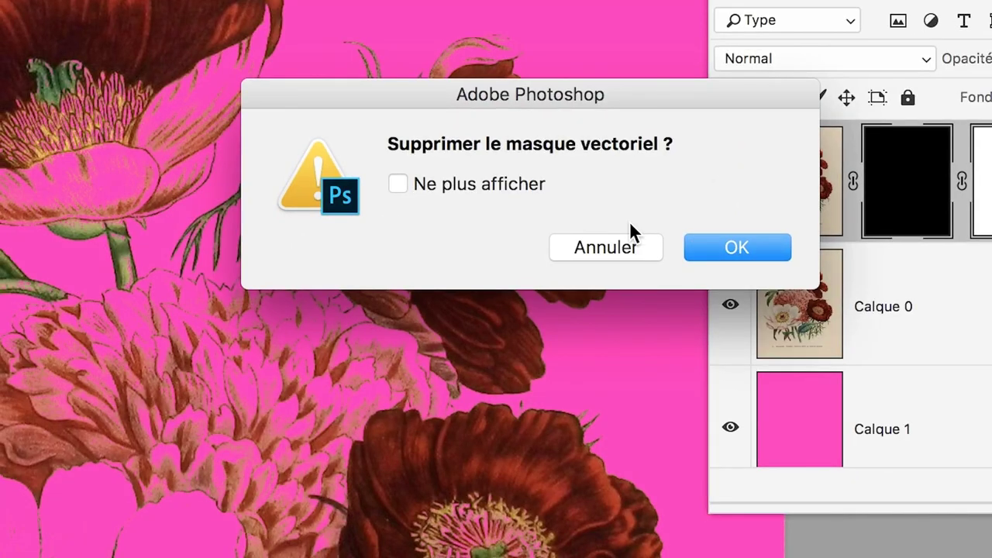
pyautogui.press('Return')
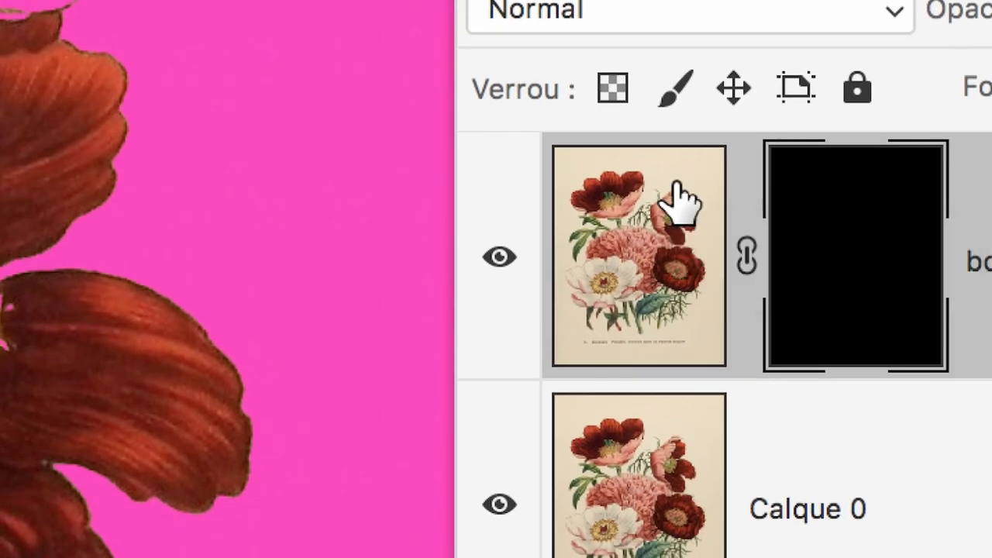
pyautogui.click(676, 186)
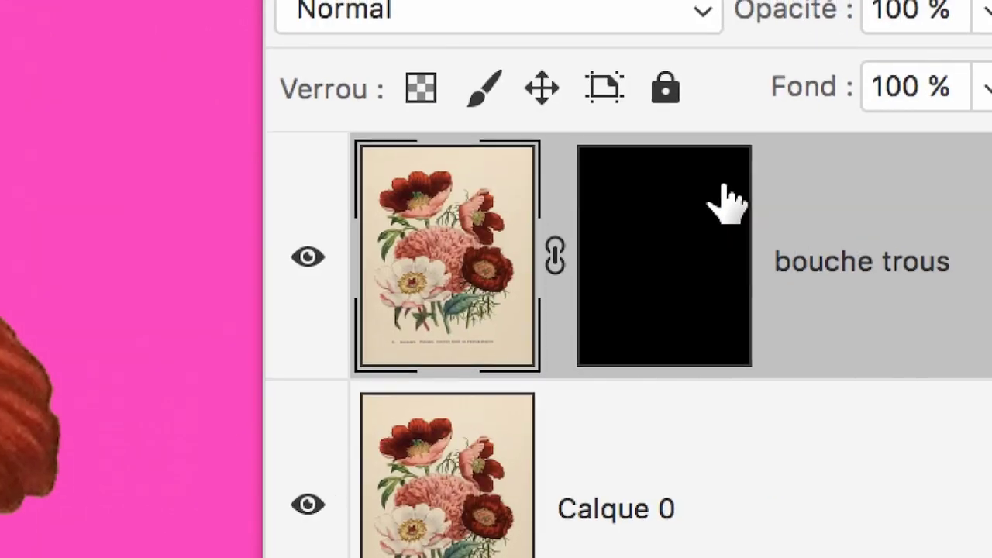
pyautogui.click(726, 203)
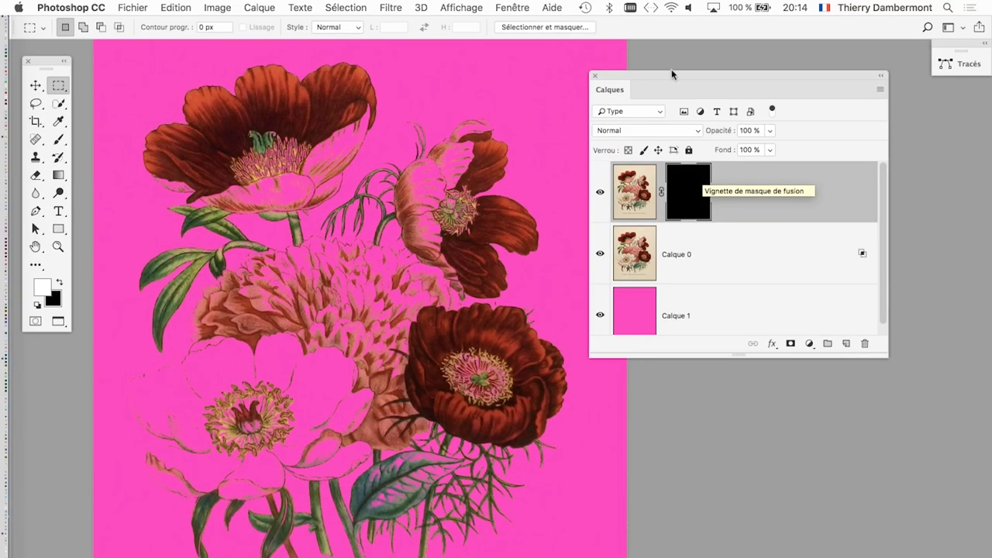
# Step: Move the Layers panel clear of the artwork and select the regular Brush tool
pyautogui.moveTo(653, 77); pyautogui.dragTo(738, 64)
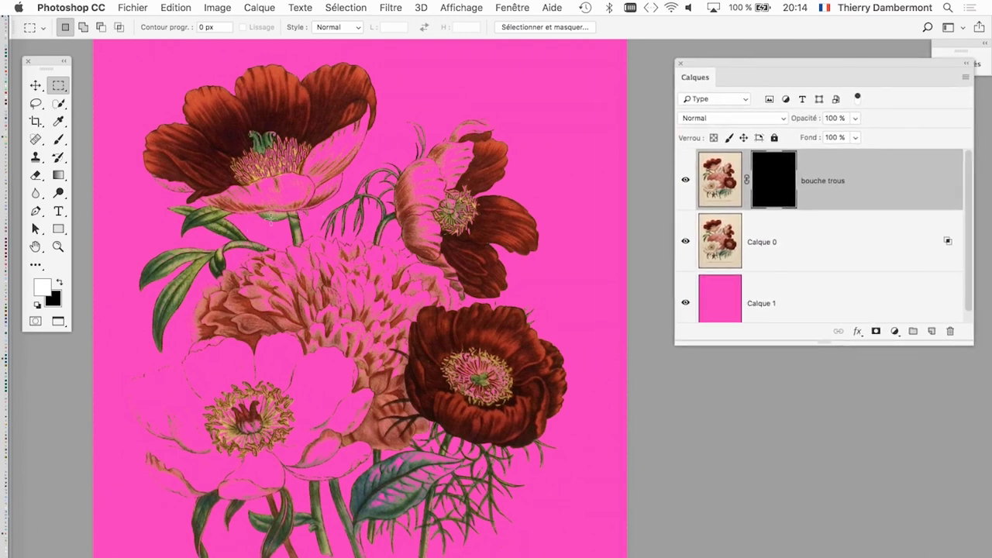
pyautogui.click(56, 146)
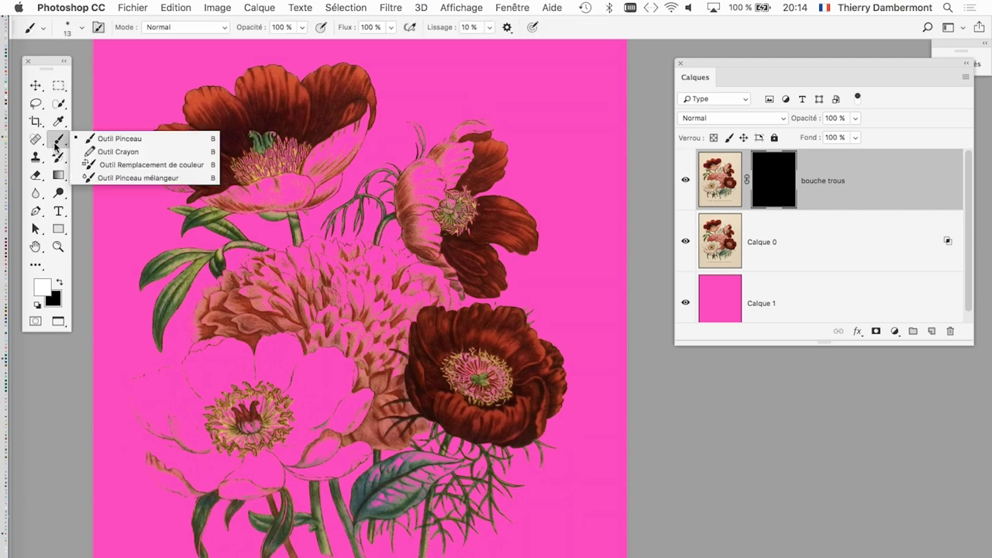
pyautogui.click(77, 139)
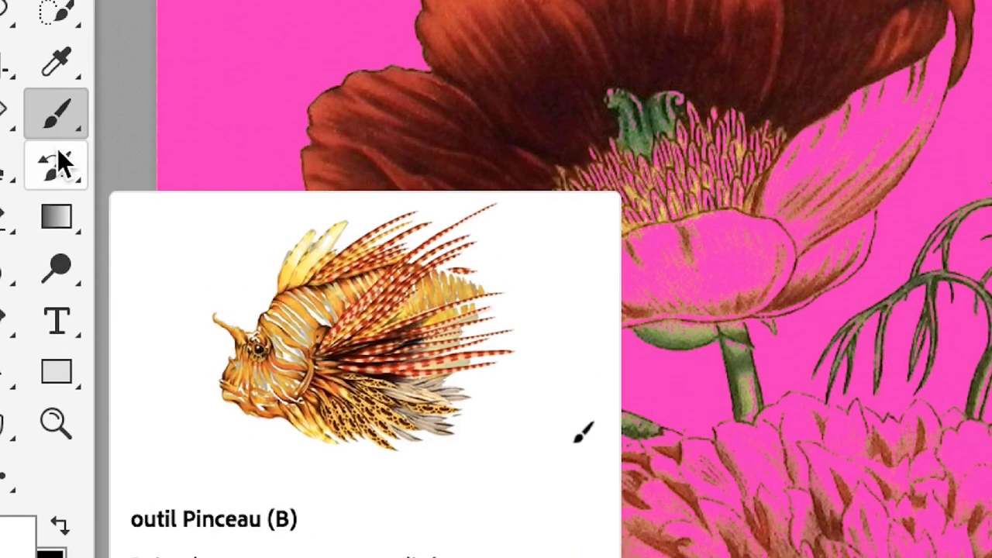
pyautogui.click(62, 163)
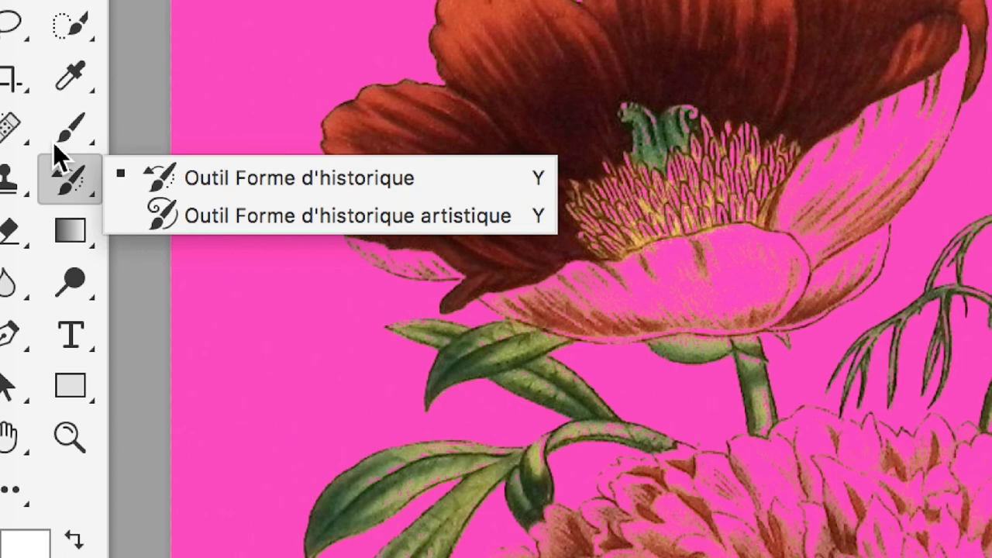
pyautogui.press('Escape')
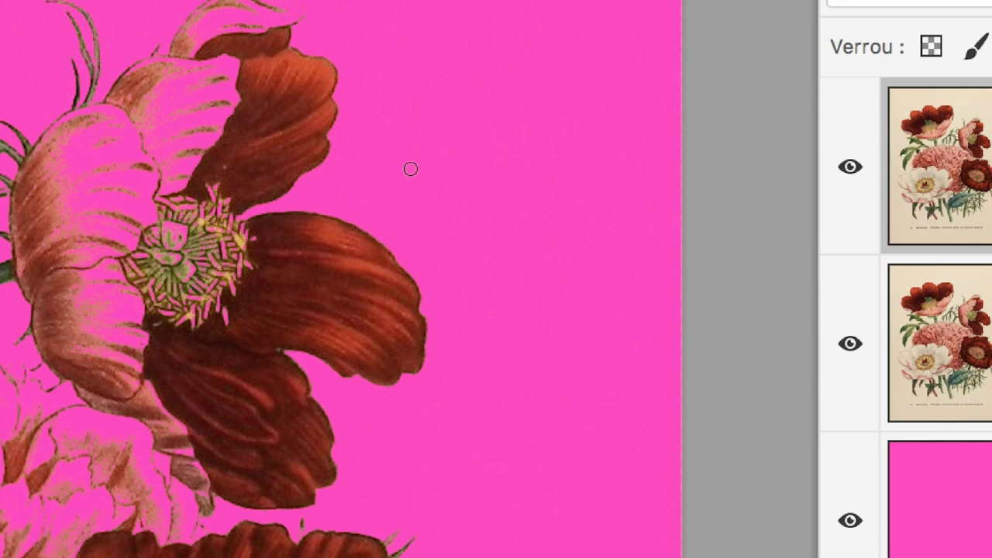
# Step: Set the brush to about 43 px with a firmer edge and zoom in on the poppy
pyautogui.moveTo(411, 169)
pyautogui.mouseDown()
pyautogui.moveTo(411, 177)
pyautogui.moveTo(438, 168)
pyautogui.moveTo(405, 164)
pyautogui.moveTo(435, 166)
pyautogui.mouseUp()
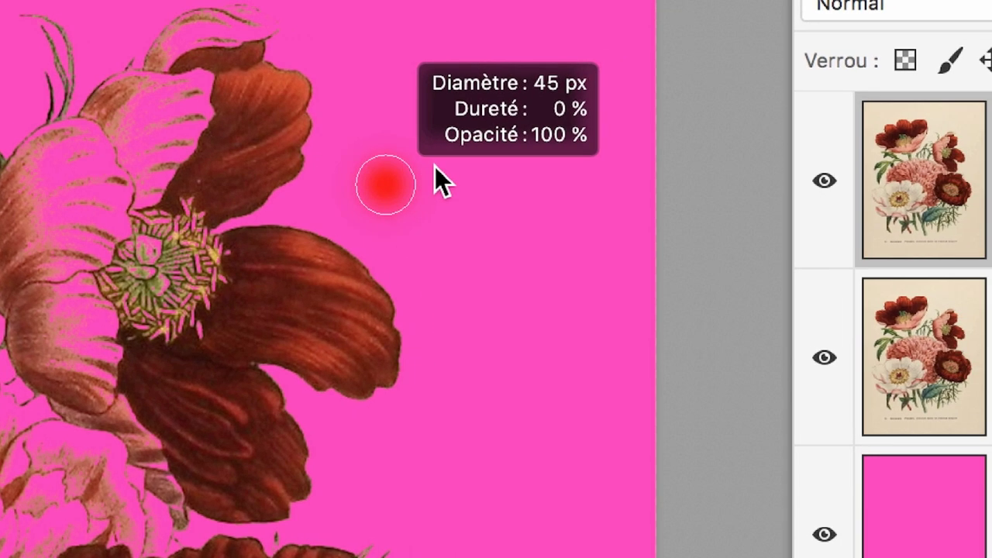
pyautogui.moveTo(435, 166)
pyautogui.mouseDown()
pyautogui.moveTo(421, 186)
pyautogui.moveTo(422, 146)
pyautogui.mouseUp()
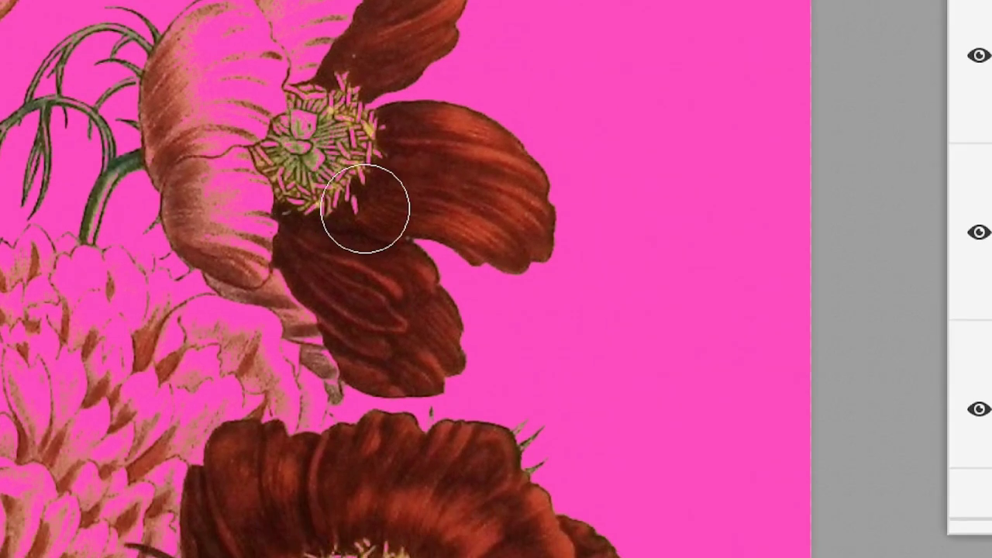
pyautogui.moveTo(365, 208); pyautogui.dragTo(359, 208)
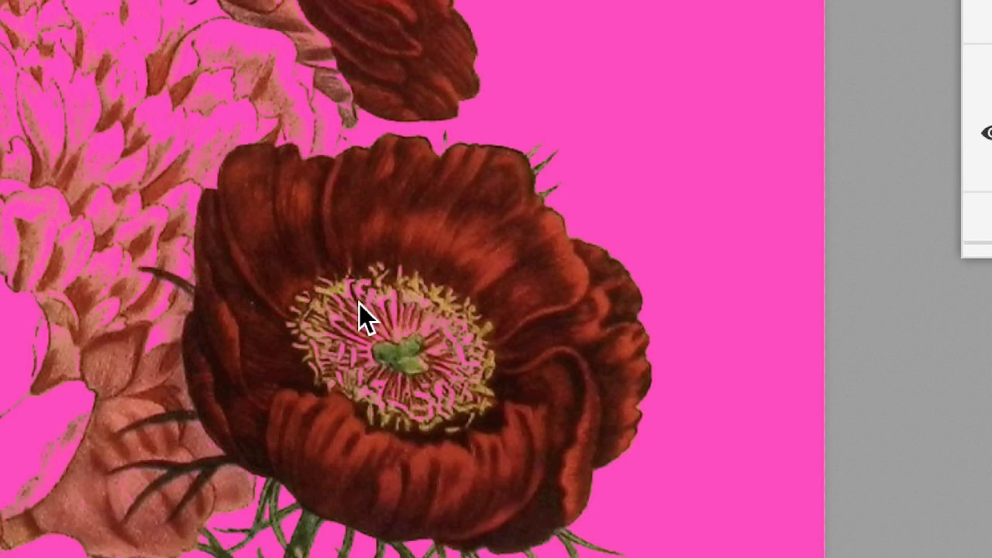
pyautogui.moveTo(359, 208); pyautogui.dragTo(365, 242)
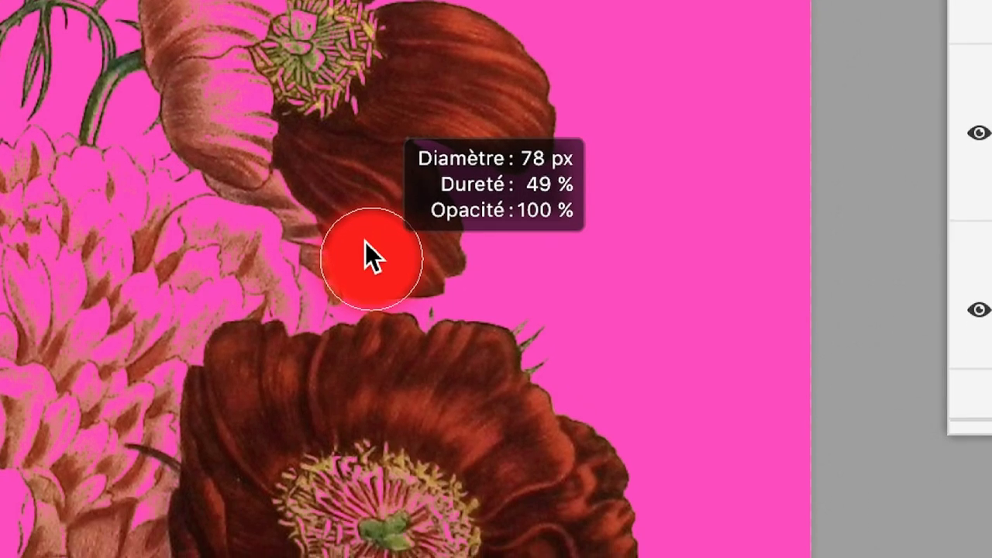
pyautogui.moveTo(365, 242); pyautogui.dragTo(351, 243)
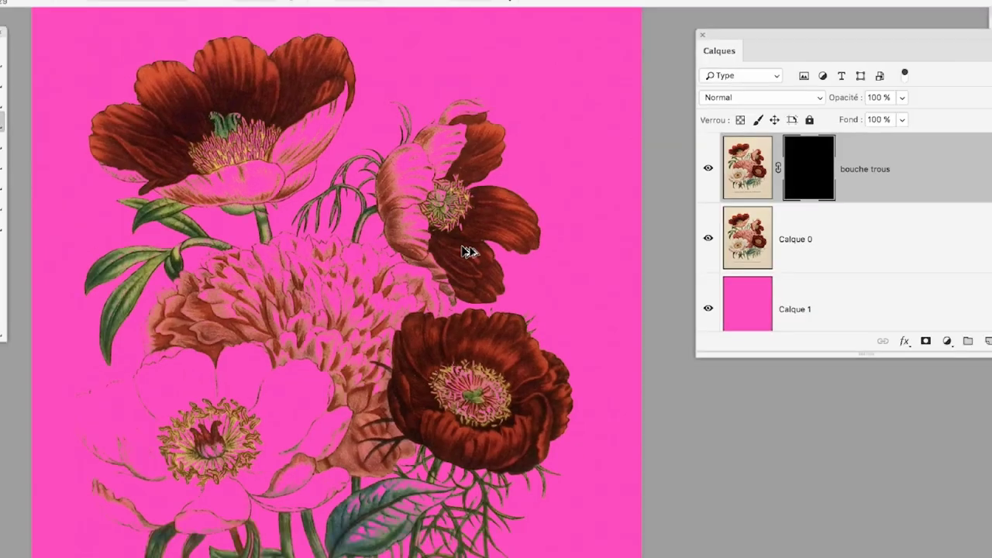
pyautogui.scroll(2, 417, 192)
pyautogui.scroll(2, 417, 192)
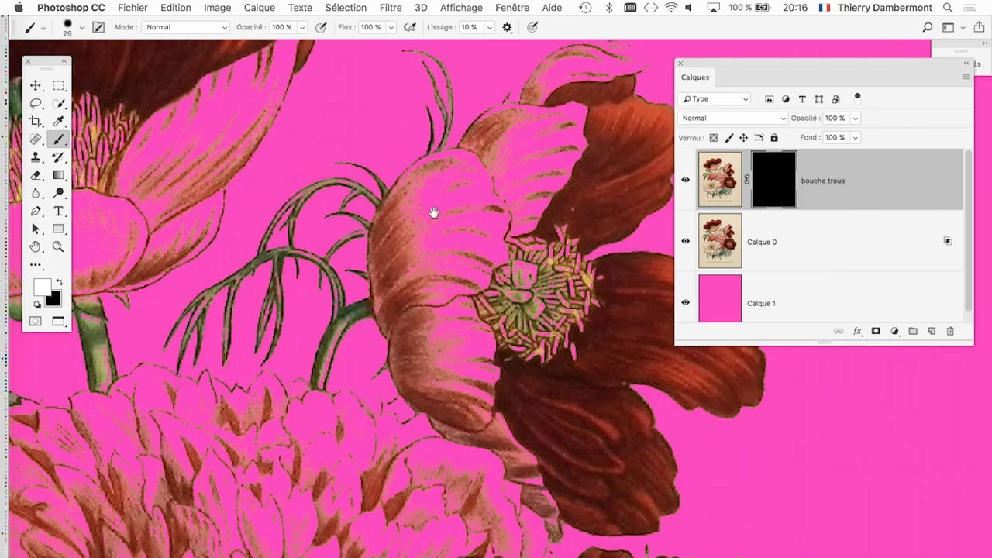
pyautogui.scroll(1, 434, 213)
pyautogui.moveTo(46, 62); pyautogui.dragTo(205, 87)
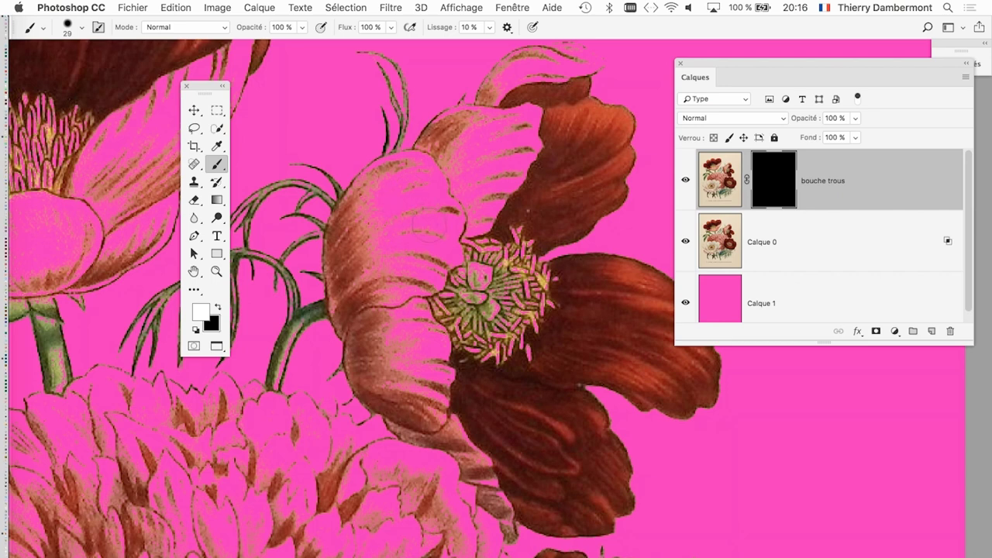
# Step: Paint white on the mask to restore the poppy's left petal, petal edges, lower petal and yellow stamens
pyautogui.moveTo(428, 222); pyautogui.dragTo(431, 249)
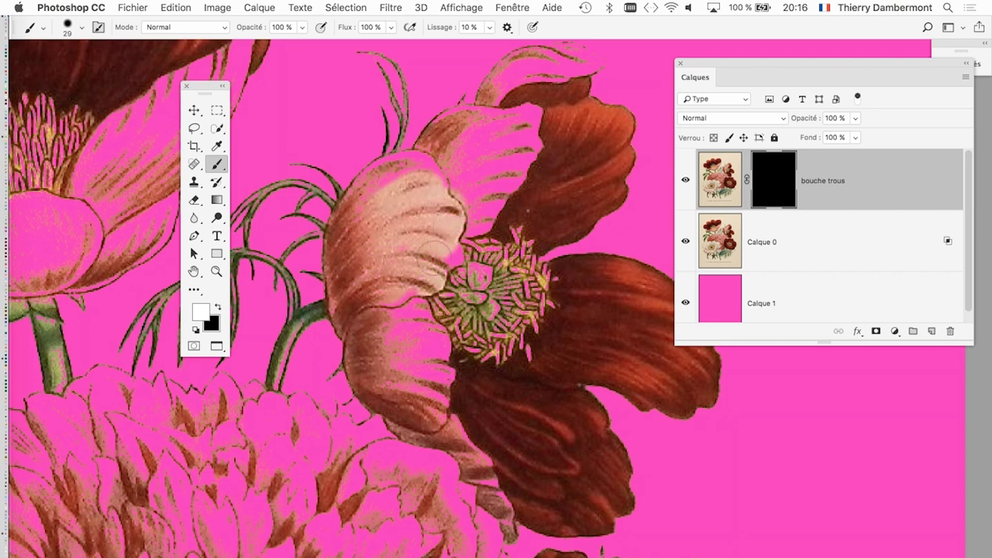
pyautogui.moveTo(462, 265)
pyautogui.mouseDown()
pyautogui.moveTo(527, 132)
pyautogui.moveTo(463, 147)
pyautogui.moveTo(442, 131)
pyautogui.moveTo(349, 213)
pyautogui.mouseUp()
pyautogui.moveTo(430, 124); pyautogui.dragTo(547, 133)
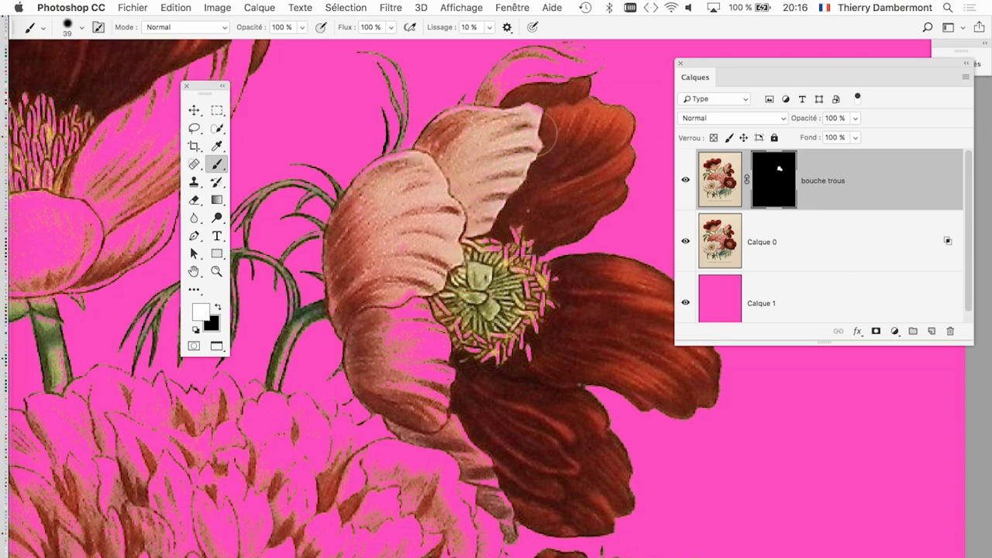
pyautogui.moveTo(422, 302)
pyautogui.mouseDown()
pyautogui.moveTo(379, 315)
pyautogui.moveTo(418, 349)
pyautogui.moveTo(418, 388)
pyautogui.moveTo(442, 372)
pyautogui.moveTo(430, 345)
pyautogui.mouseUp()
pyautogui.moveTo(484, 480)
pyautogui.mouseDown()
pyautogui.moveTo(515, 473)
pyautogui.moveTo(527, 492)
pyautogui.mouseUp()
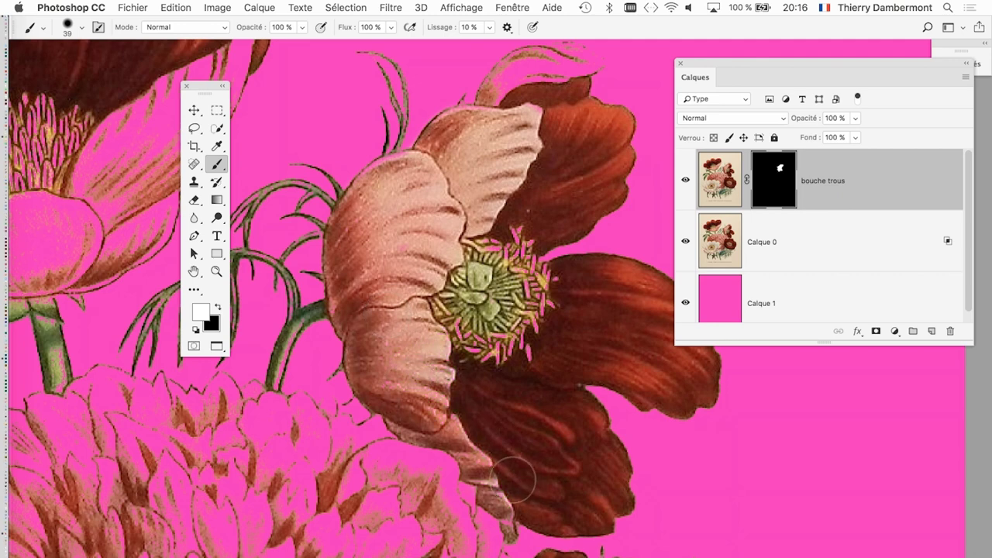
pyautogui.moveTo(477, 239)
pyautogui.mouseDown()
pyautogui.moveTo(534, 271)
pyautogui.moveTo(484, 364)
pyautogui.moveTo(458, 325)
pyautogui.mouseUp()
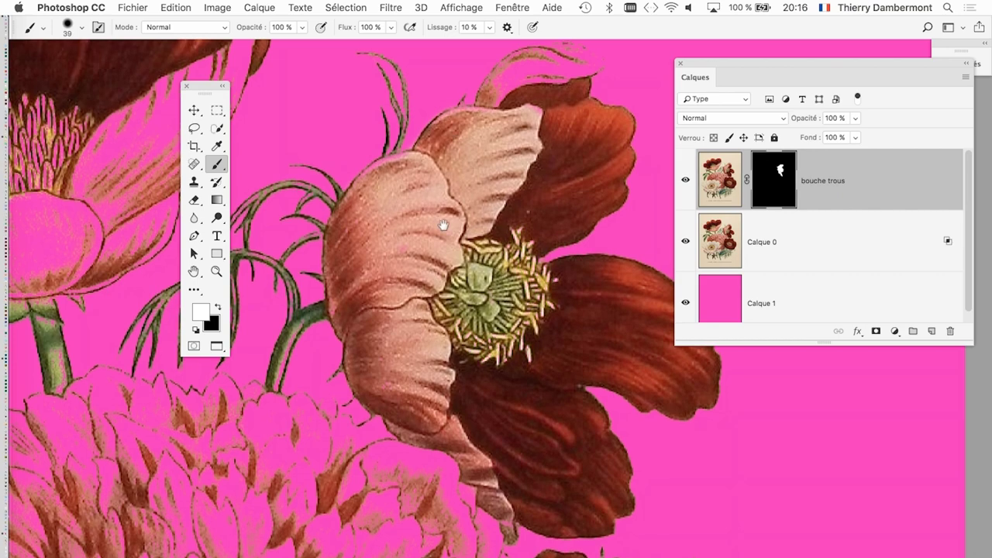
pyautogui.moveTo(484, 165); pyautogui.dragTo(476, 231)
# Step: Shrink the brush to 20 px and restore the upper petal's light tip and gap
pyautogui.scroll(3, 487, 221)
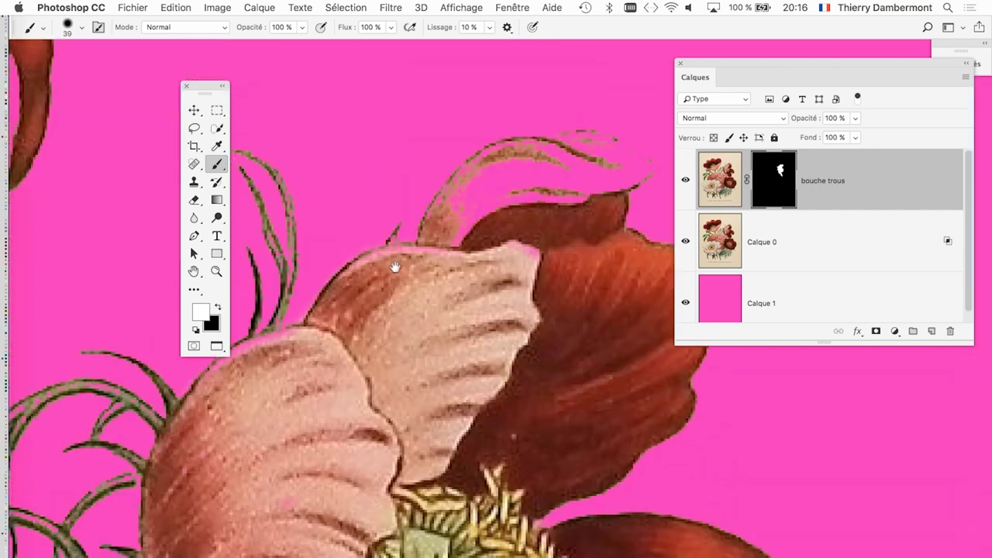
pyautogui.keyDown('ctrl'); pyautogui.keyDown('alt'); pyautogui.click(385, 316); pyautogui.keyUp('alt'); pyautogui.keyUp('ctrl')
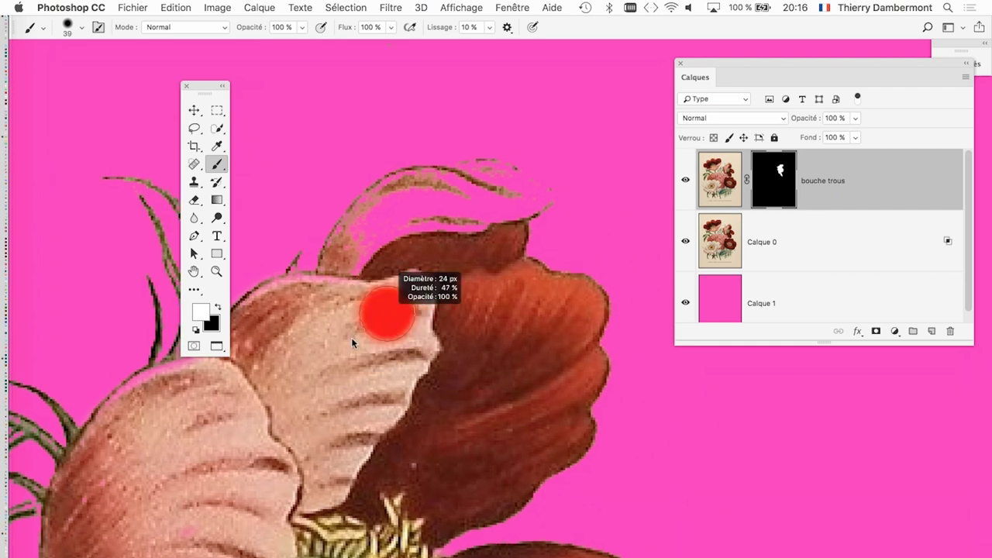
pyautogui.moveTo(357, 322); pyautogui.dragTo(343, 322)
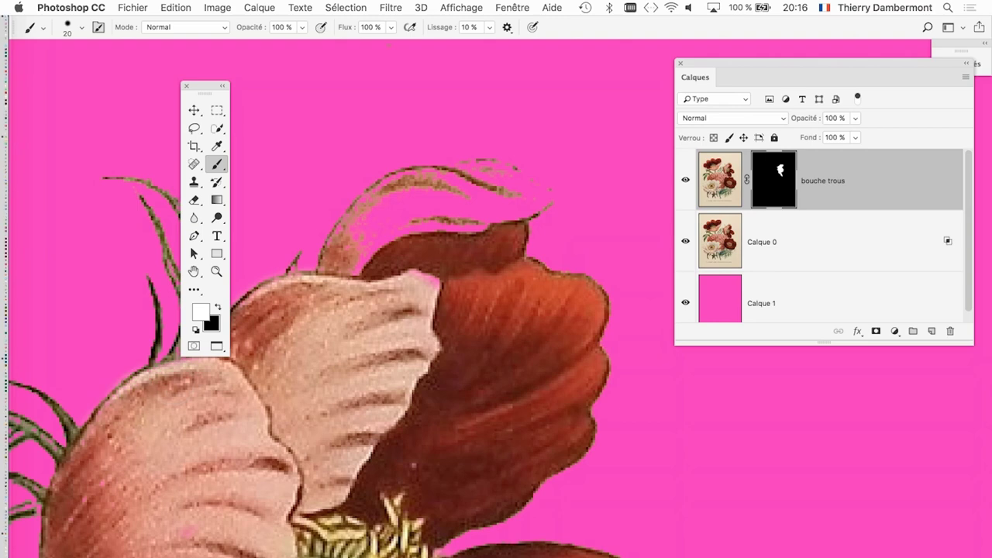
pyautogui.moveTo(308, 262)
pyautogui.mouseDown()
pyautogui.moveTo(507, 182)
pyautogui.moveTo(476, 206)
pyautogui.mouseUp()
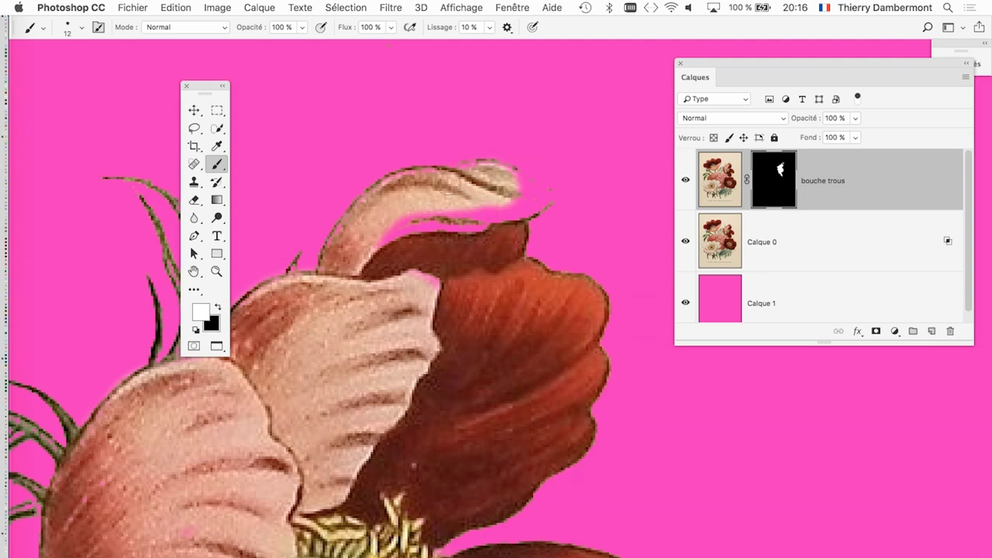
pyautogui.moveTo(381, 232)
pyautogui.mouseDown()
pyautogui.moveTo(423, 213)
pyautogui.moveTo(511, 199)
pyautogui.mouseUp()
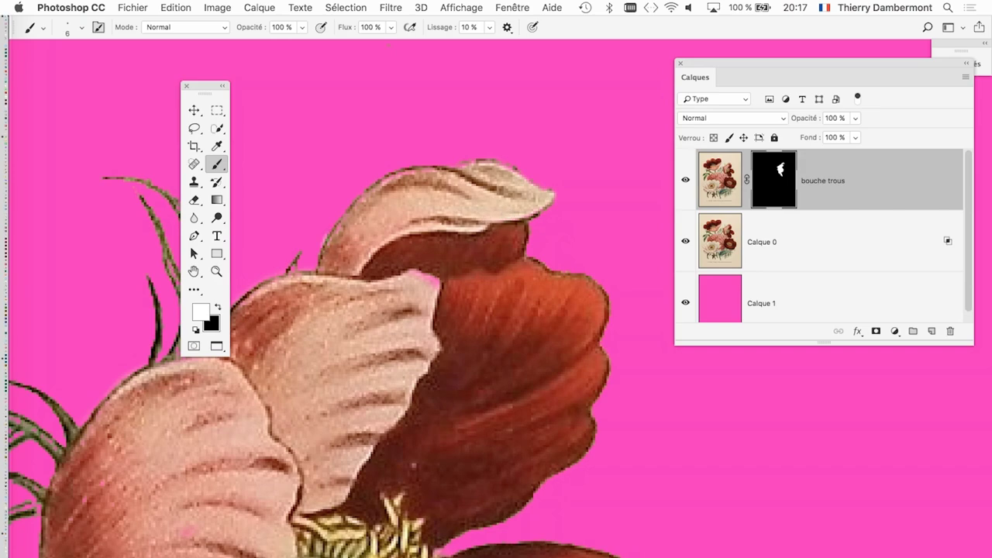
# Step: Pan to the poppy centre, enlarge the brush and keep white as the paint colour
pyautogui.scroll(-2, 387, 280)
pyautogui.scroll(-2, 387, 279)
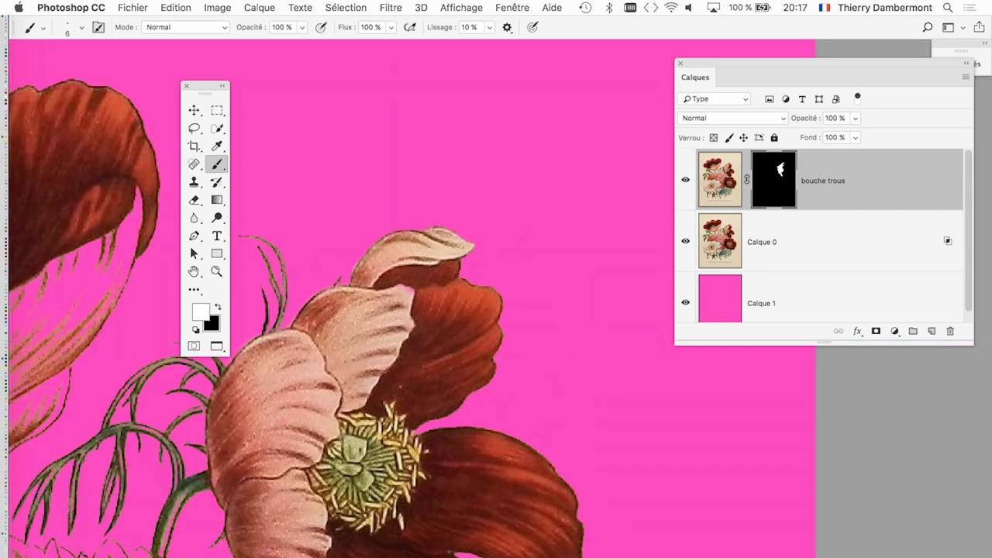
pyautogui.scroll(-2, 411, 310)
pyautogui.scroll(-10, 434, 333)
pyautogui.hscroll(-5, 433, 333)
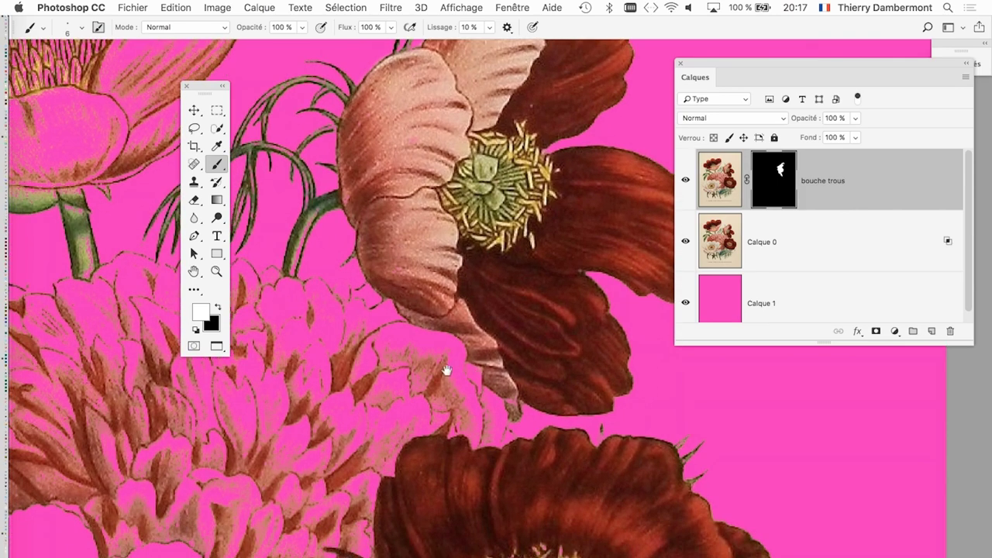
pyautogui.hscroll(-15, 465, 362)
pyautogui.scroll(4, 465, 361)
pyautogui.scroll(4, 426, 388)
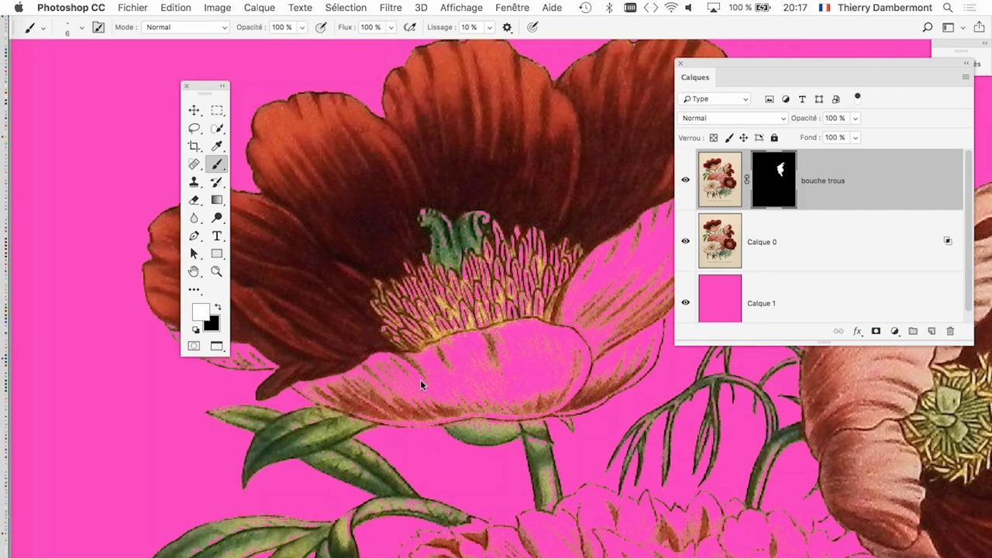
pyautogui.scroll(3, 419, 381)
pyautogui.press('x')
pyautogui.moveTo(419, 381); pyautogui.dragTo(484, 396)
pyautogui.scroll(-2, 451, 386)
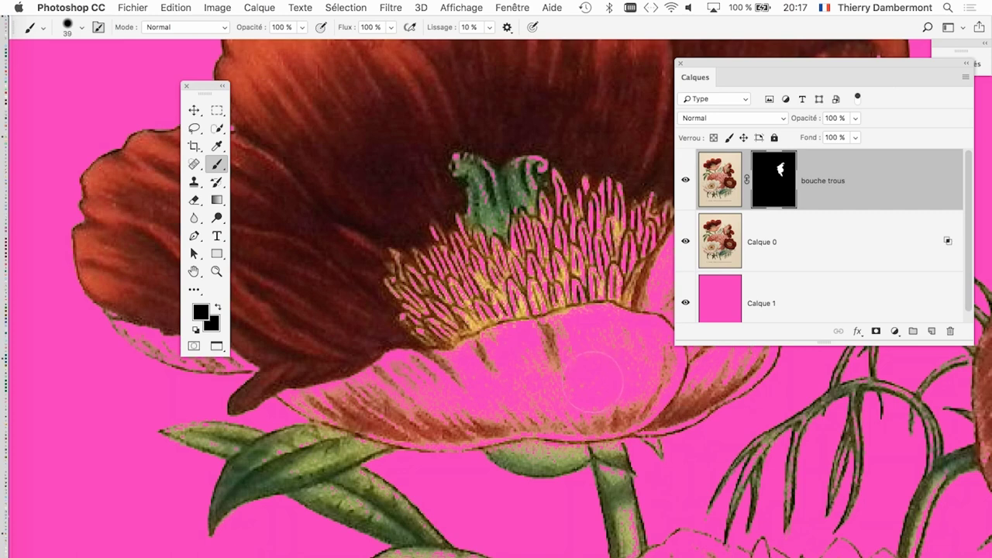
pyautogui.press('x')
# Step: Paint white over the poppy's lower cup petal to reveal it in solid peach
pyautogui.moveTo(411, 370); pyautogui.dragTo(596, 376)
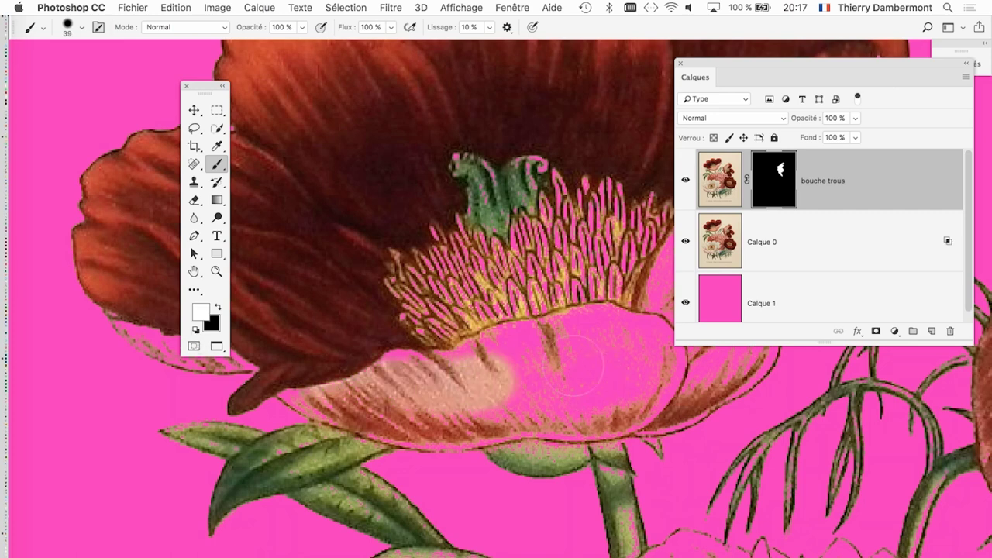
pyautogui.moveTo(536, 420); pyautogui.dragTo(498, 203)
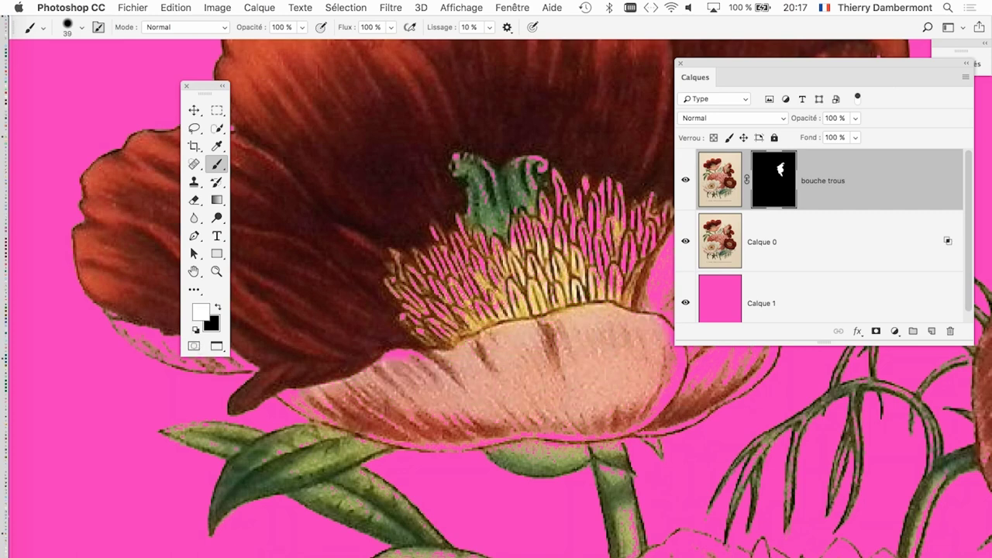
pyautogui.hscroll(5, 464, 271)
pyautogui.scroll(2, 465, 271)
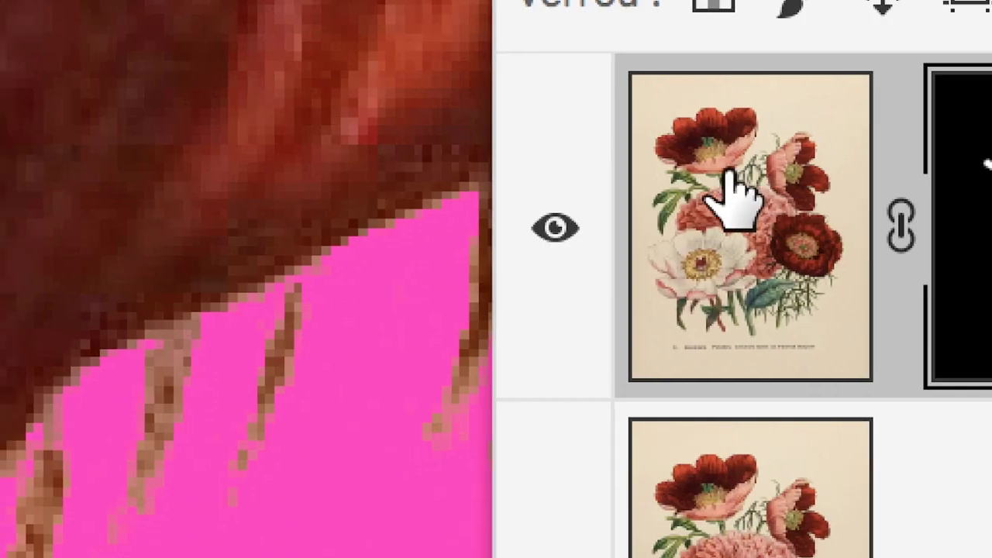
pyautogui.moveTo(784, 169); pyautogui.dragTo(717, 175)
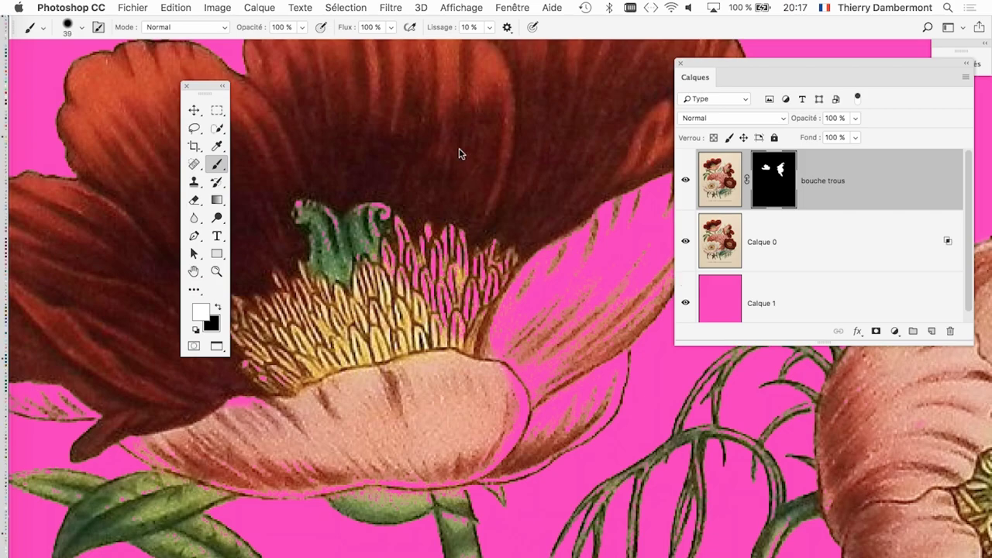
# Step: Save a new version of the document as vintageflower-03.psd
pyautogui.press('super+shift+s')
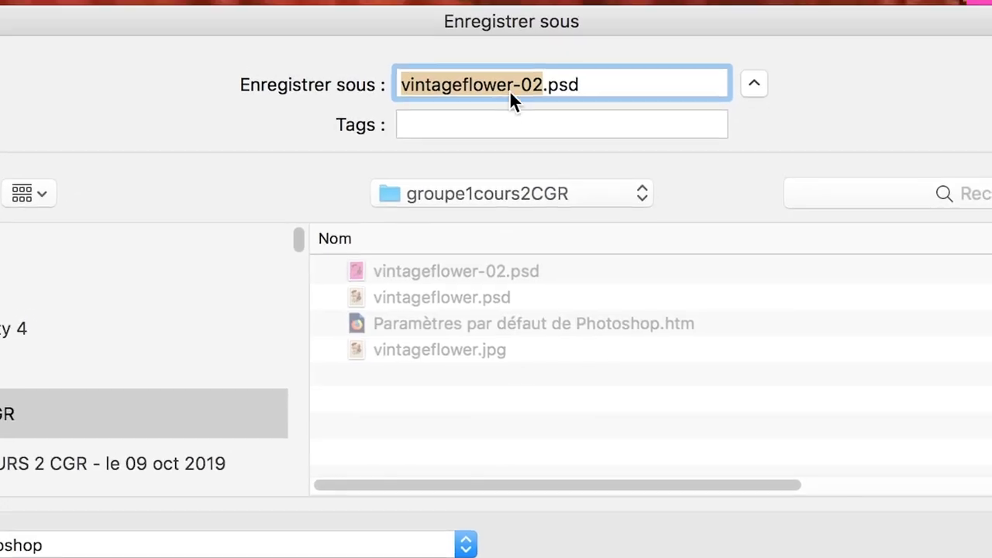
pyautogui.moveTo(552, 72); pyautogui.dragTo(542, 72)
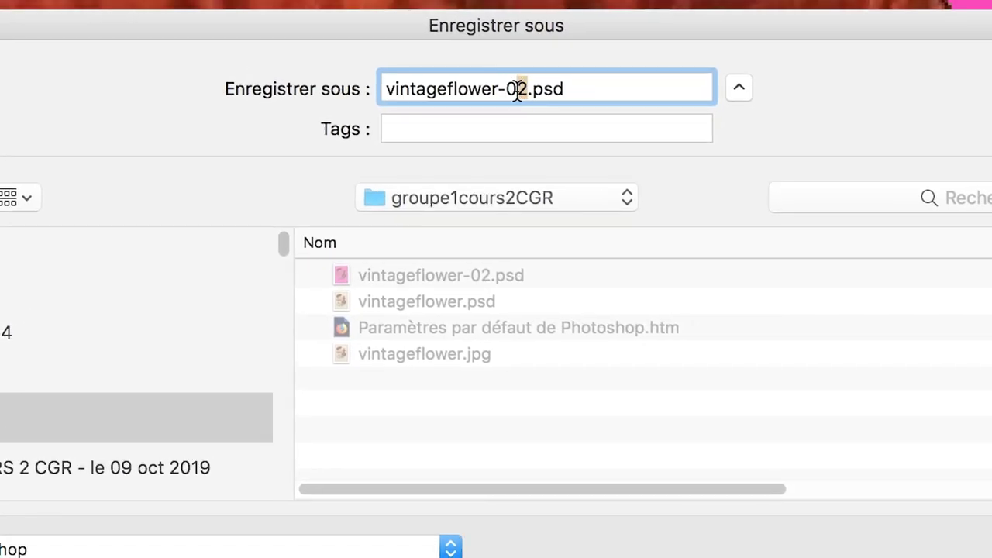
pyautogui.write('3')
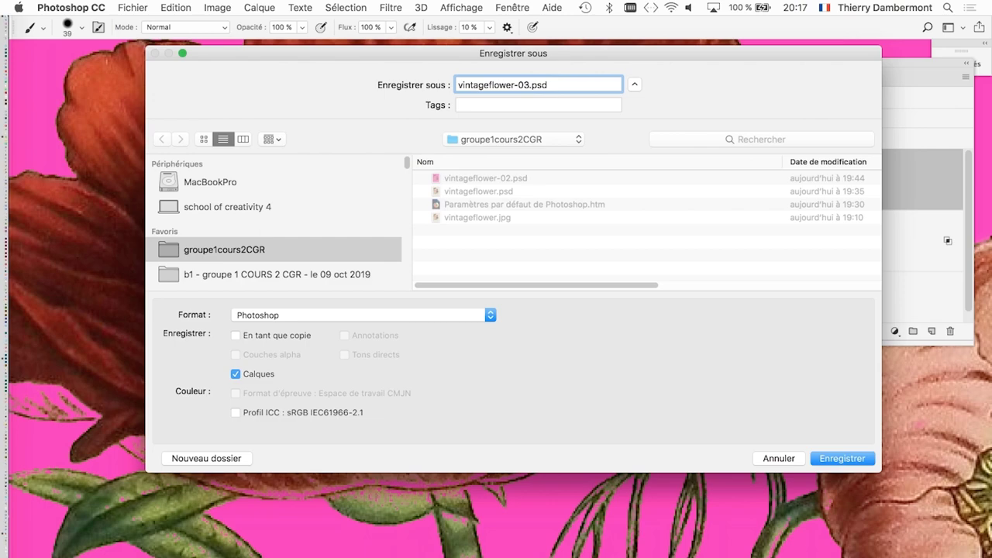
pyautogui.press('Return')
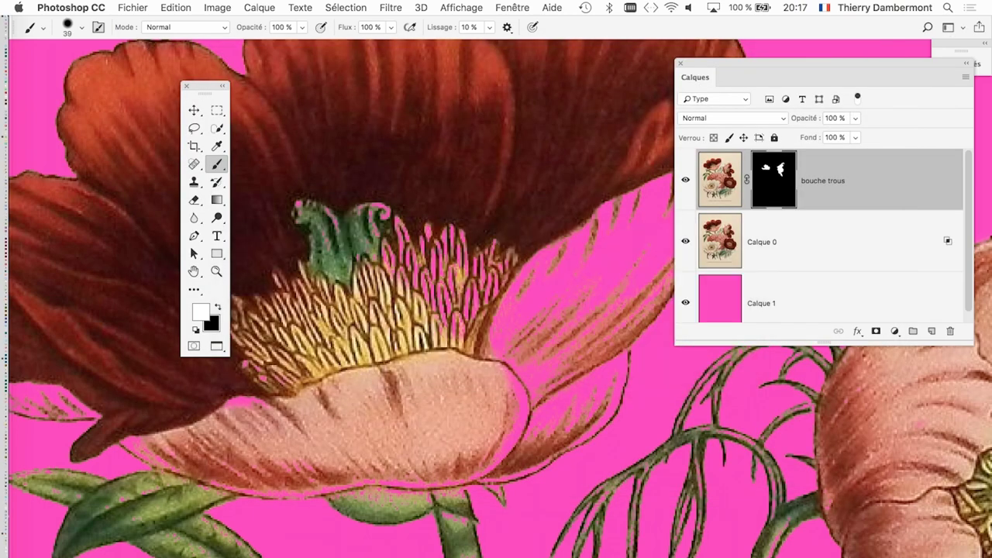
# Step: Move the Tools panel left, pan to the lower peonies and stems, and enlarge the Layers panel
pyautogui.scroll(-5, 470, 324)
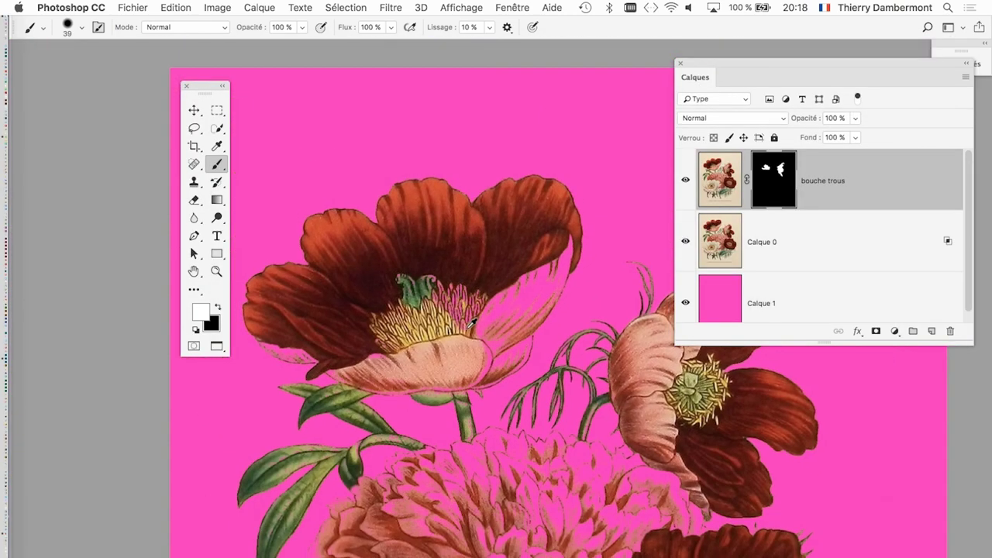
pyautogui.moveTo(207, 91); pyautogui.dragTo(69, 98)
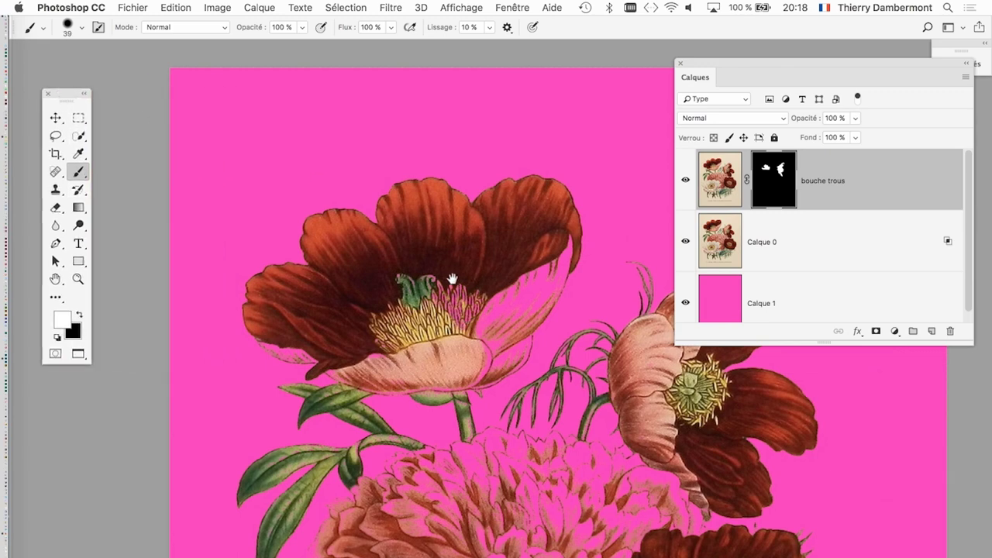
pyautogui.moveTo(451, 282); pyautogui.dragTo(328, 133)
pyautogui.scroll(-5, 392, 313)
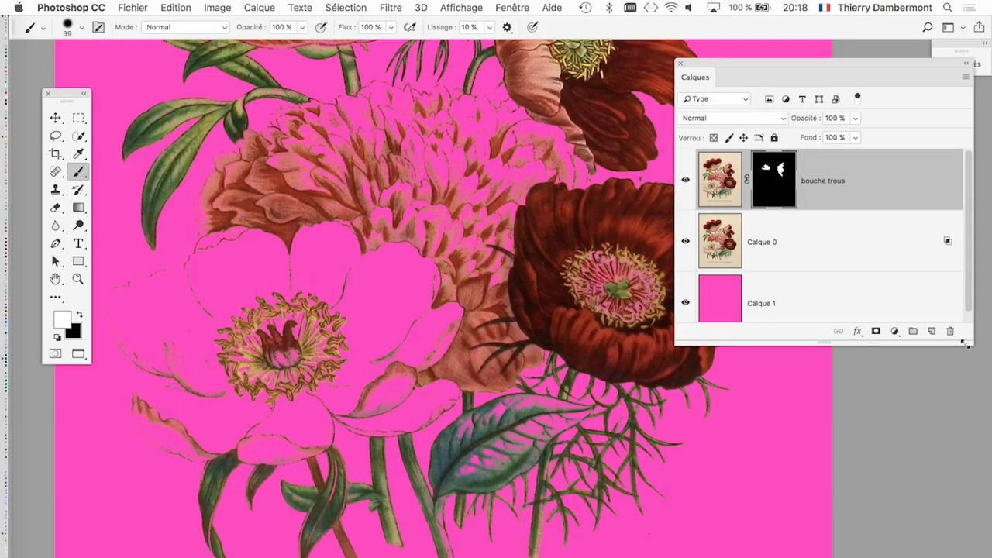
pyautogui.moveTo(965, 345); pyautogui.dragTo(928, 451)
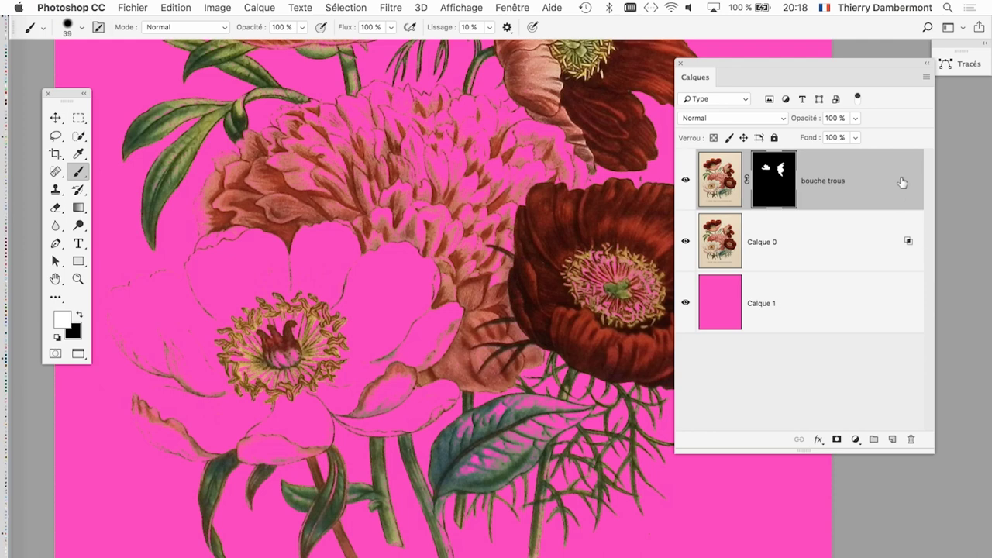
pyautogui.moveTo(792, 67); pyautogui.dragTo(773, 73)
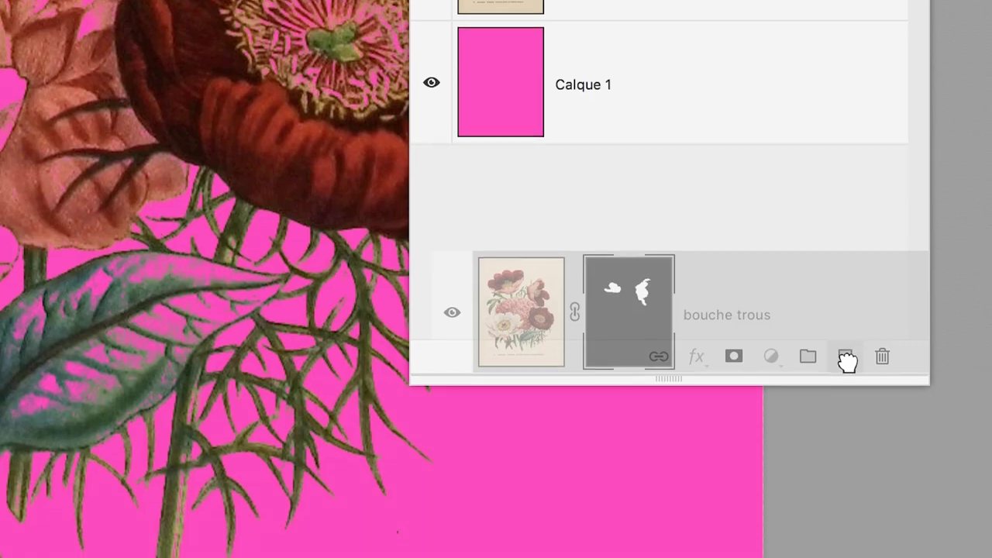
# Step: Duplicate the bouche trous layer and apply the copy's mask permanently
pyautogui.moveTo(740, 192); pyautogui.dragTo(845, 354)
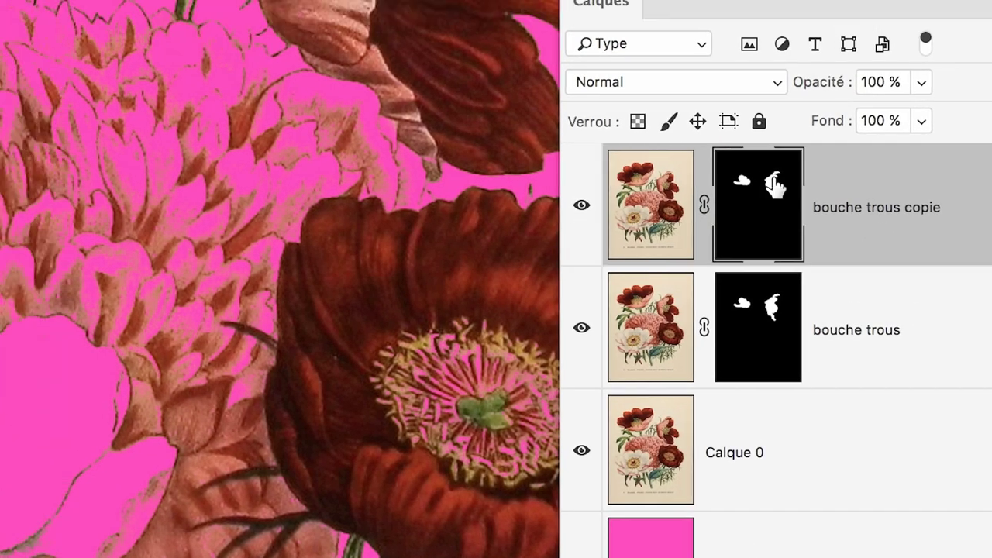
pyautogui.click(708, 161)
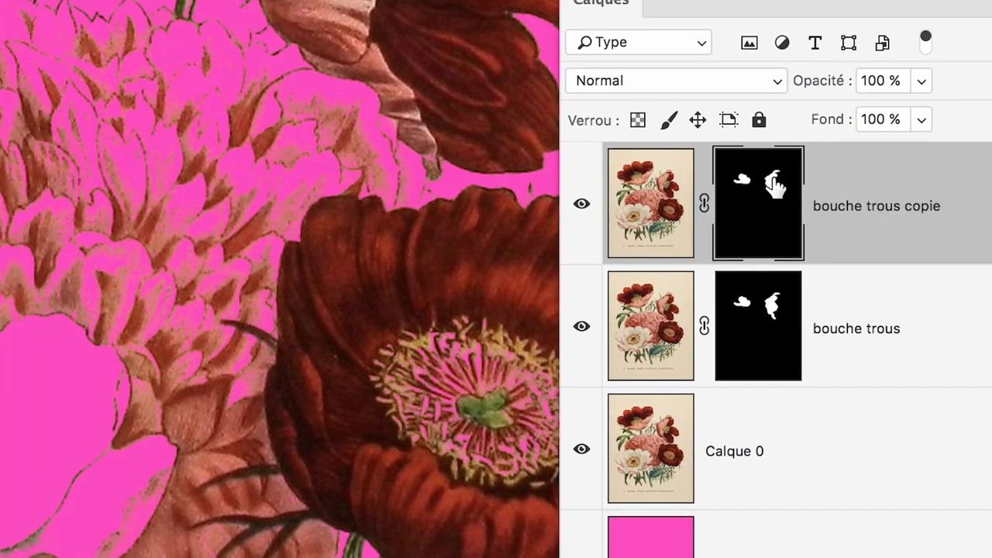
pyautogui.moveTo(775, 184)
pyautogui.mouseDown()
pyautogui.moveTo(843, 277)
pyautogui.moveTo(888, 528)
pyautogui.mouseUp()
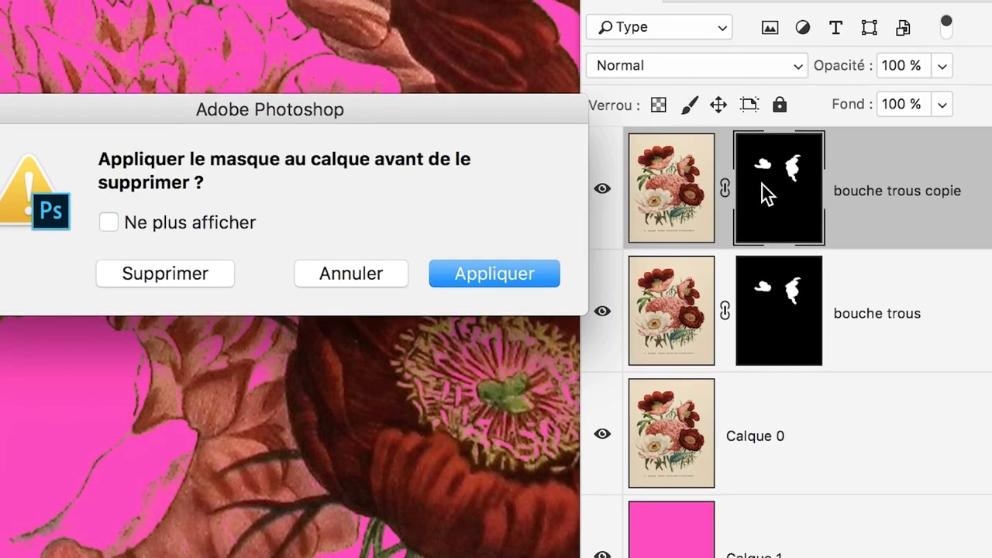
pyautogui.press('Return')
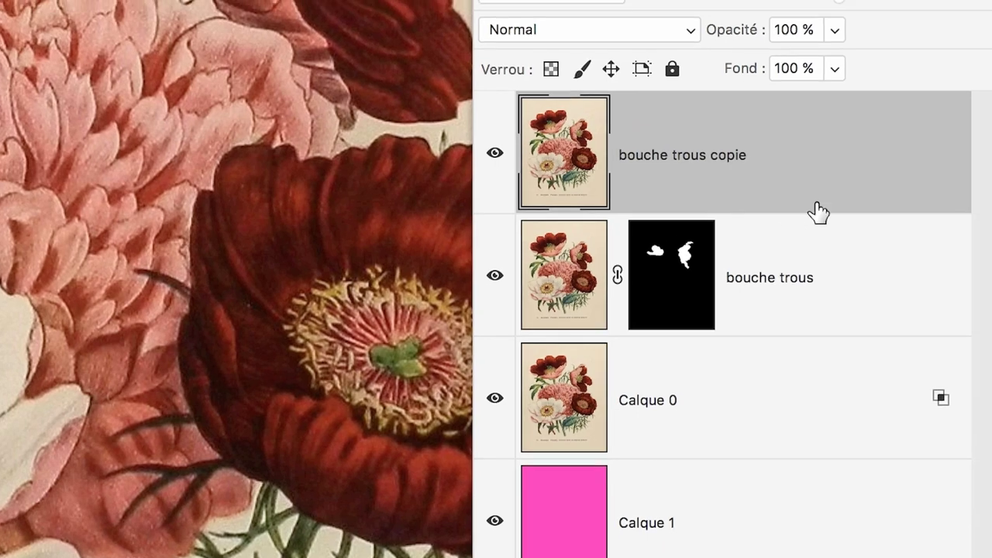
# Step: Set bouche trous copie opacity to 51%, toggling its visibility to compare
pyautogui.moveTo(834, 29); pyautogui.dragTo(789, 59)
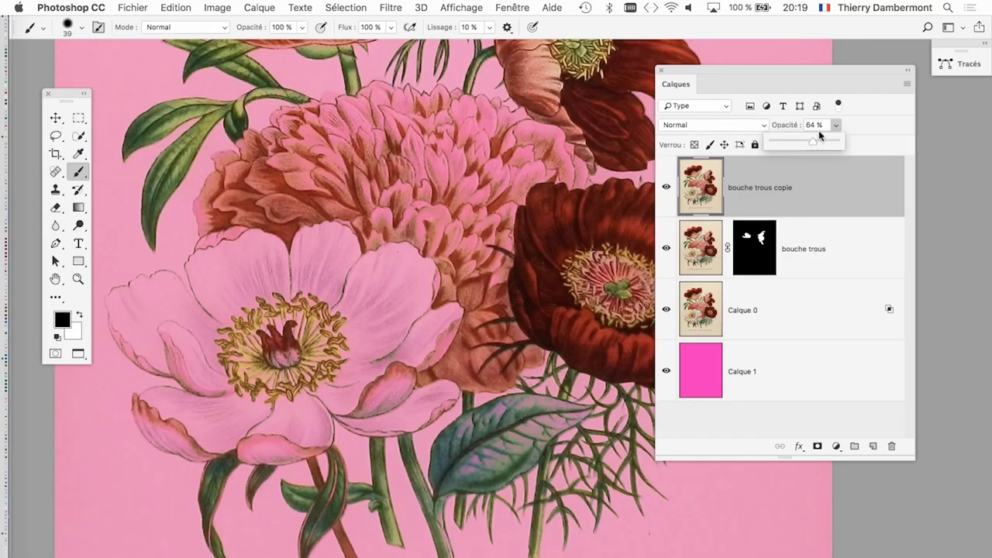
pyautogui.moveTo(815, 144); pyautogui.dragTo(815, 142)
pyautogui.moveTo(505, 194); pyautogui.dragTo(492, 381)
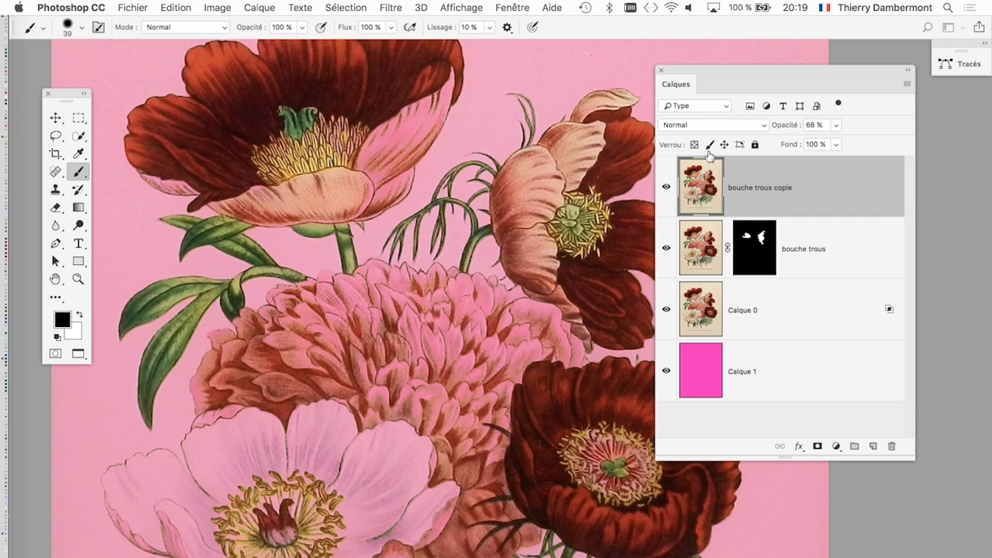
pyautogui.click(665, 188)
pyautogui.click(665, 189)
pyautogui.click(665, 188)
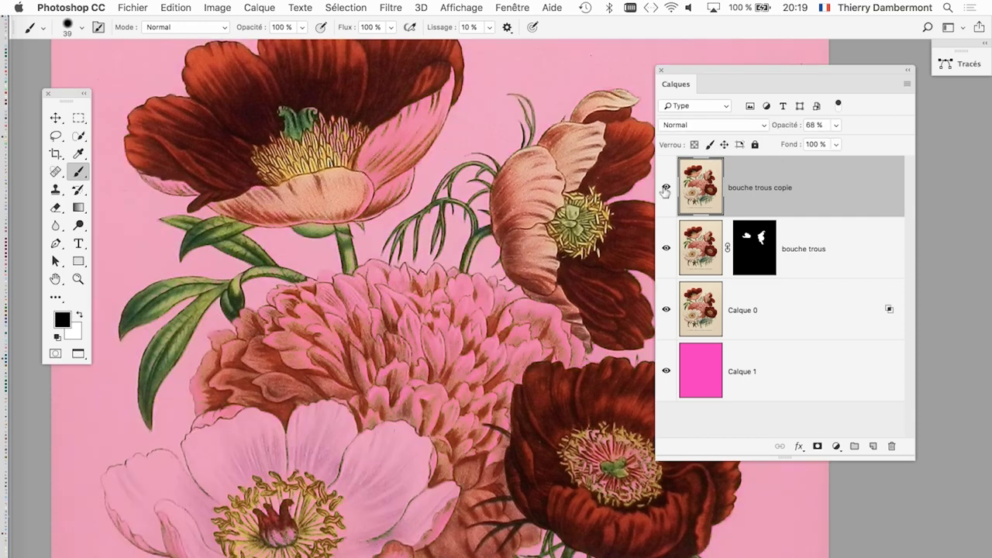
pyautogui.click(834, 126)
pyautogui.moveTo(831, 141); pyautogui.dragTo(825, 143)
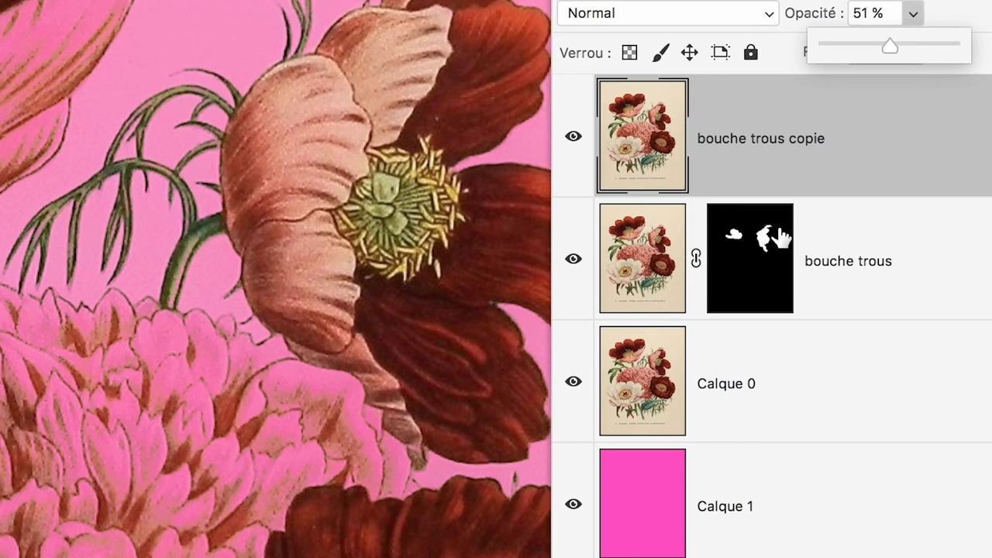
pyautogui.click(762, 246)
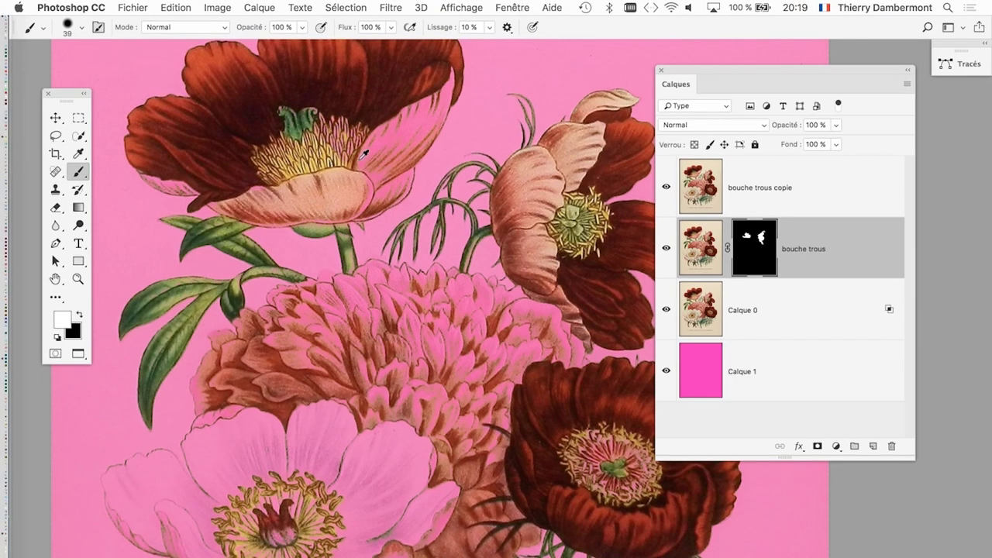
# Step: Zoom in and paint out part of the upper petal on the mask
pyautogui.scroll(1, 363, 154)
pyautogui.scroll(1, 363, 154)
pyautogui.scroll(1, 408, 199)
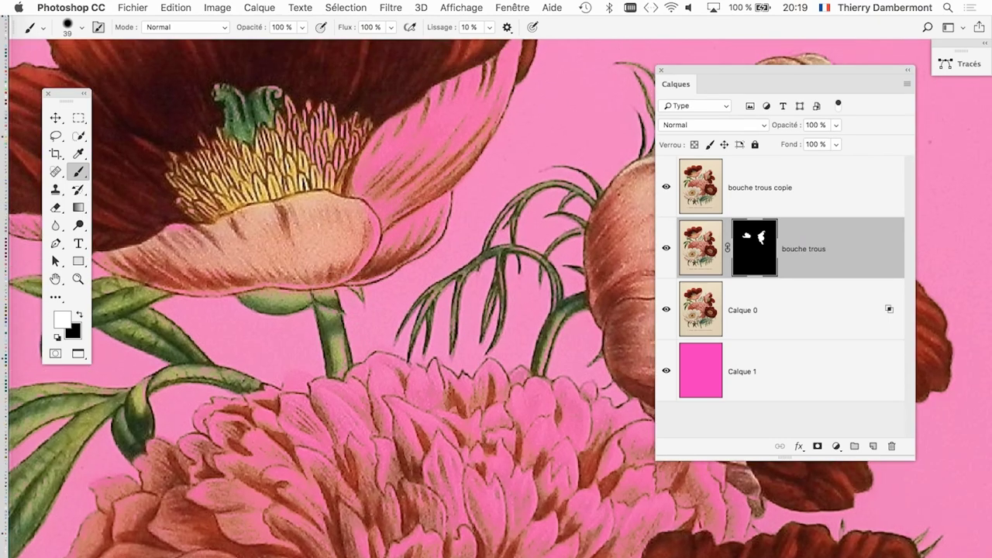
pyautogui.scroll(3, 314, 299)
pyautogui.moveTo(384, 221)
pyautogui.mouseDown()
pyautogui.moveTo(433, 170)
pyautogui.moveTo(345, 310)
pyautogui.moveTo(349, 333)
pyautogui.mouseUp()
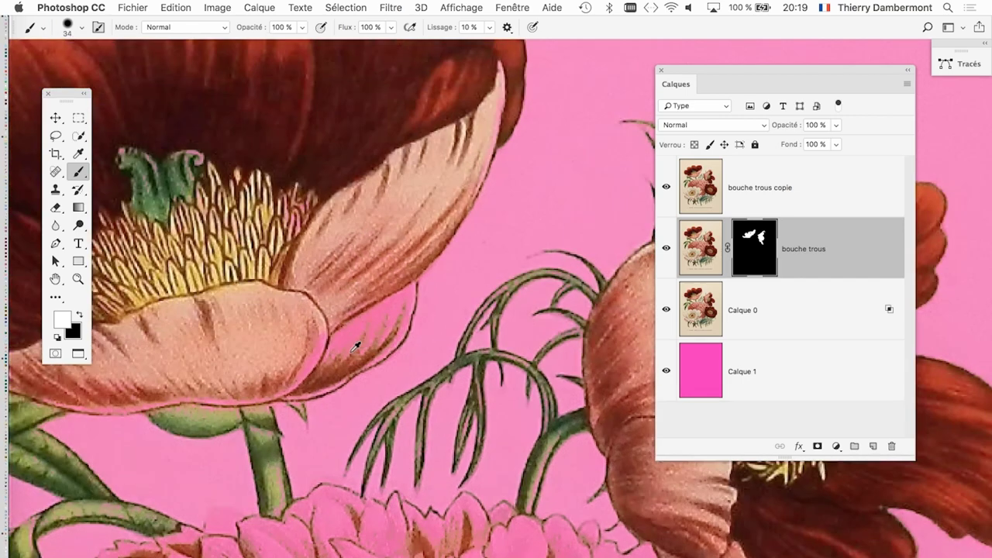
pyautogui.scroll(1, 311, 358)
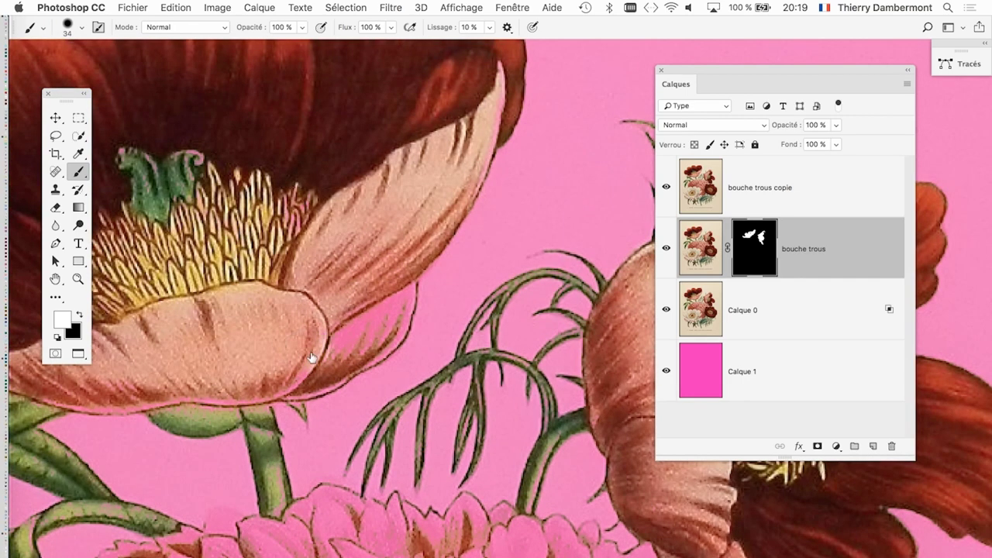
# Step: Toggle bouche trous copie visibility repeatedly to compare the bouquet's left edge
pyautogui.click(667, 188)
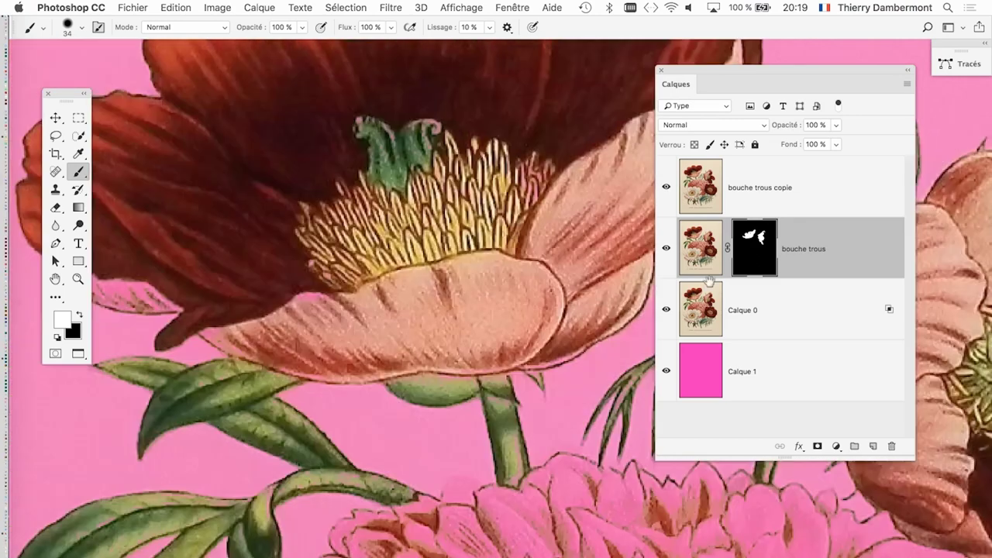
pyautogui.moveTo(542, 310); pyautogui.dragTo(423, 279)
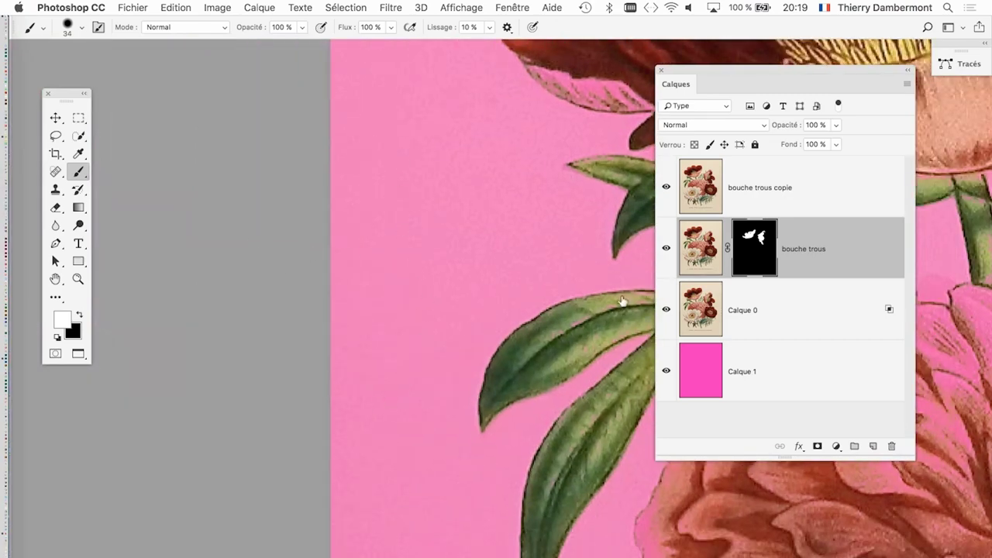
pyautogui.click(665, 188)
pyautogui.click(665, 188)
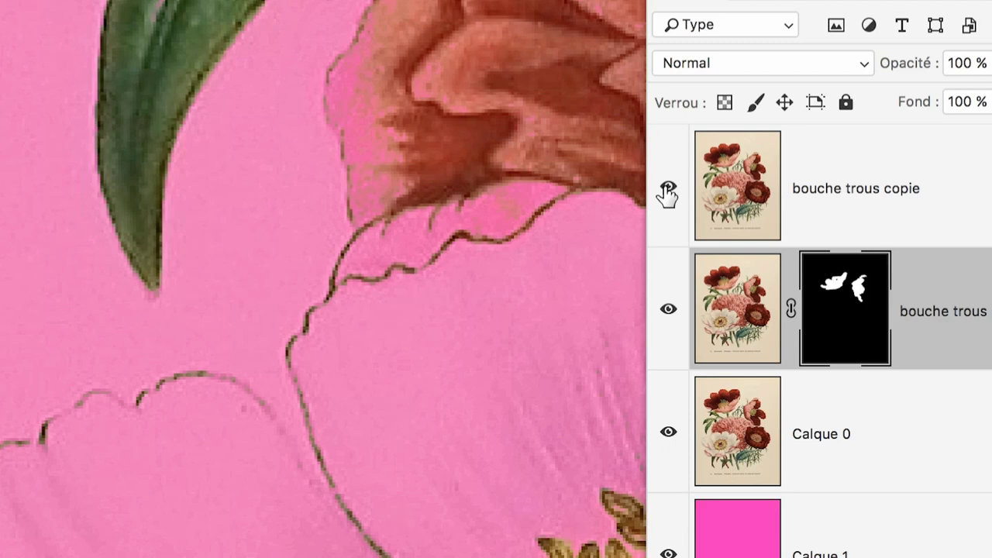
pyautogui.click(667, 190)
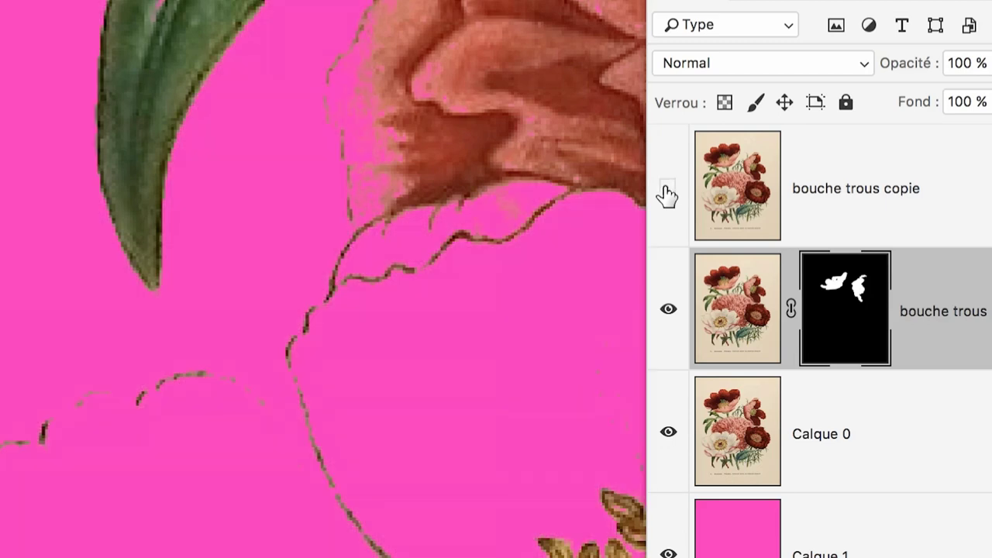
pyautogui.click(666, 190)
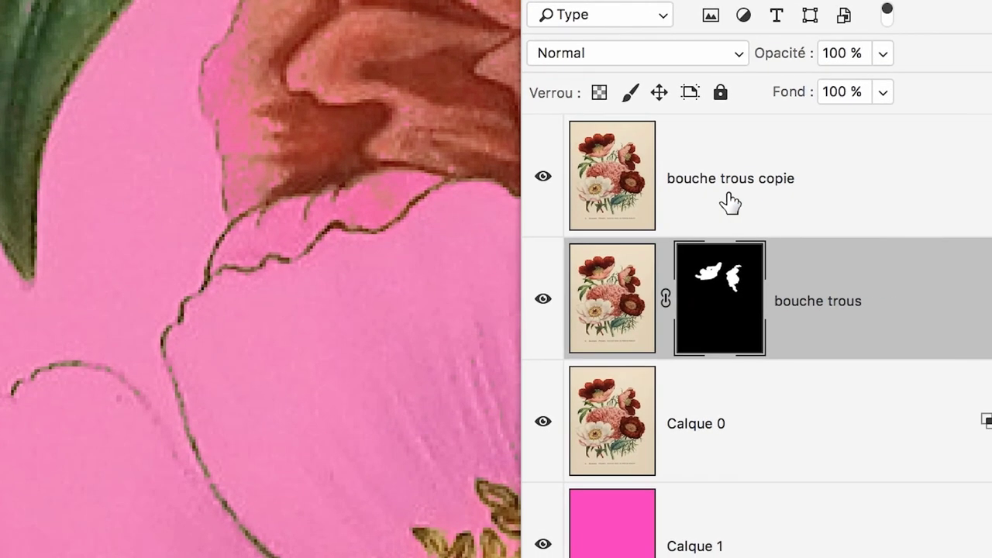
pyautogui.click(730, 203)
pyautogui.click(544, 180)
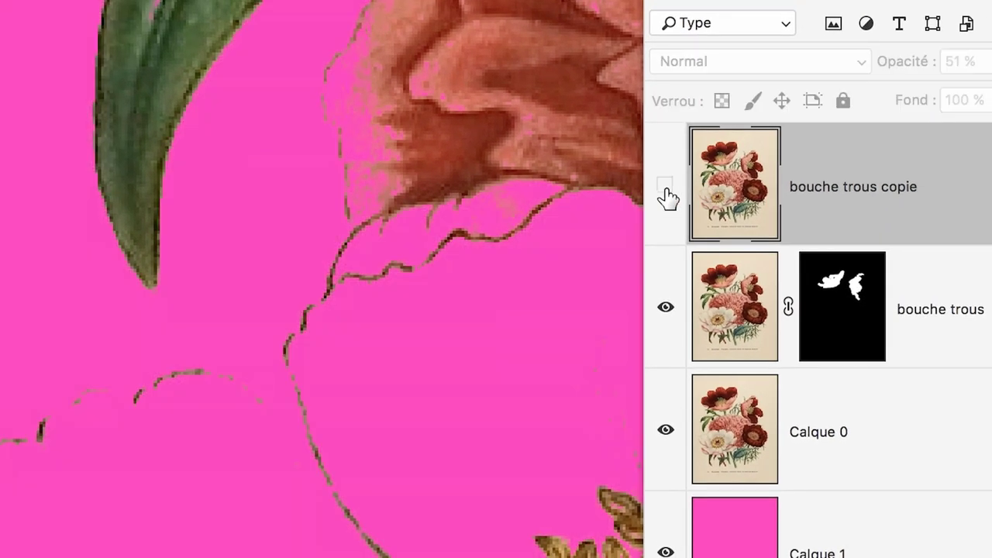
pyautogui.click(666, 190)
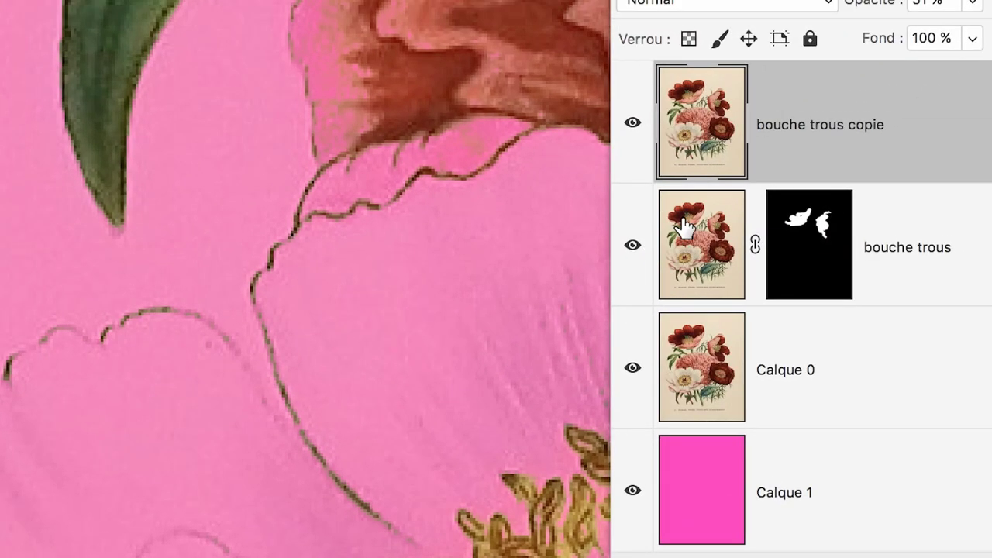
# Step: Paint white on the bouche trous mask to restore the upper-left petal's cream
pyautogui.click(816, 273)
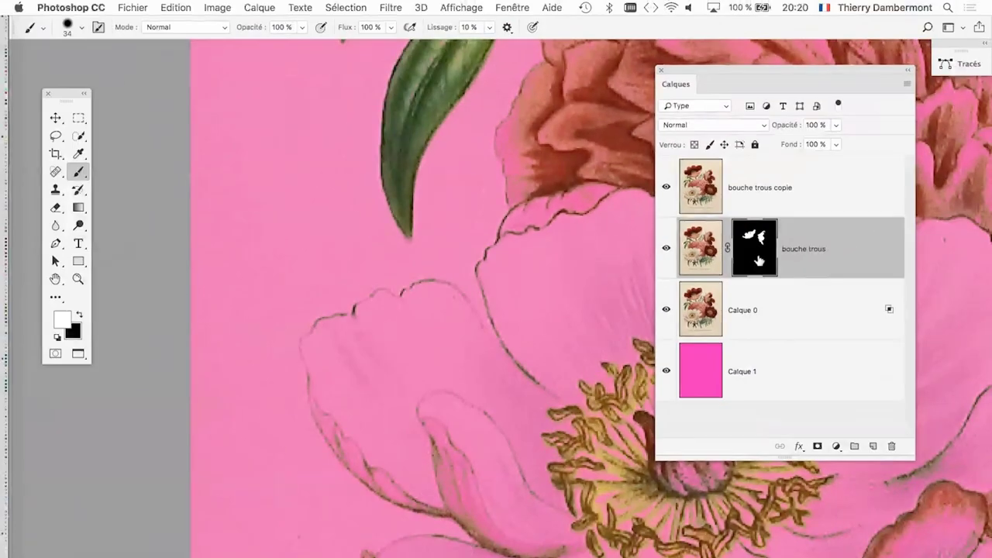
pyautogui.scroll(1, 403, 385)
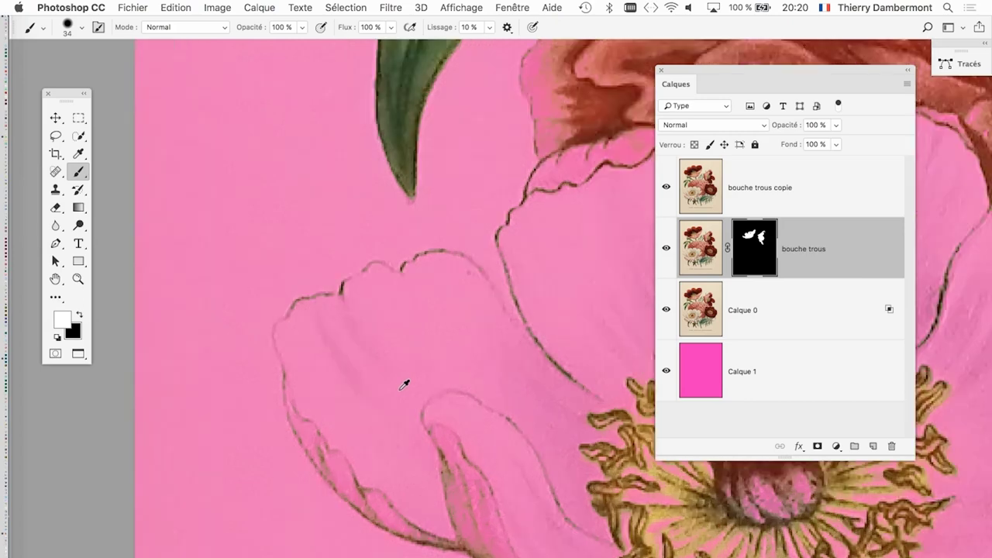
pyautogui.moveTo(416, 341); pyautogui.dragTo(333, 263)
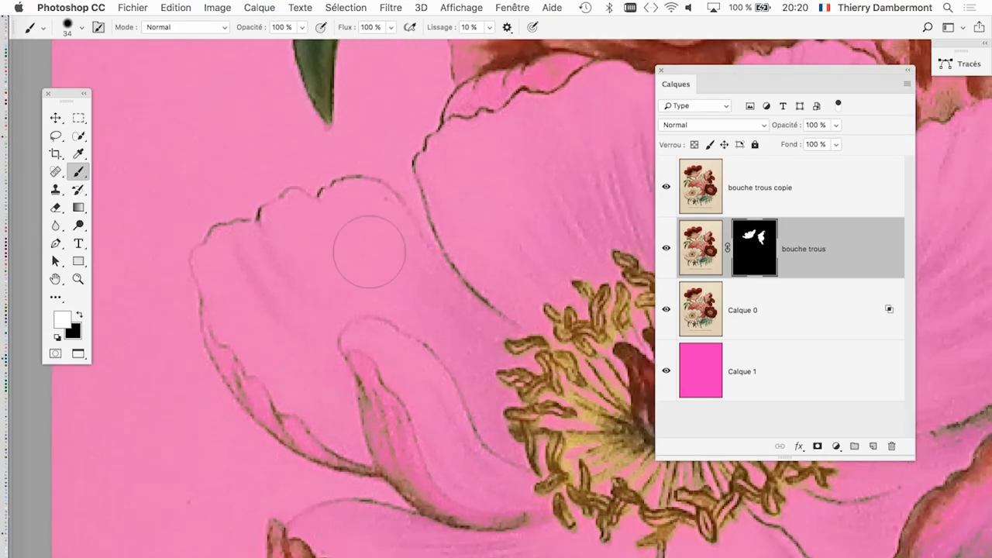
pyautogui.moveTo(376, 225)
pyautogui.mouseDown()
pyautogui.moveTo(247, 254)
pyautogui.moveTo(232, 275)
pyautogui.moveTo(230, 325)
pyautogui.moveTo(283, 391)
pyautogui.moveTo(422, 450)
pyautogui.moveTo(512, 502)
pyautogui.moveTo(488, 368)
pyautogui.moveTo(377, 243)
pyautogui.moveTo(481, 403)
pyautogui.moveTo(431, 344)
pyautogui.moveTo(266, 297)
pyautogui.moveTo(333, 310)
pyautogui.mouseUp()
# Step: With a ~121 px brush, restore cream on the peony's upper petals and around the stamens
pyautogui.hotkey('ctrl', '0')
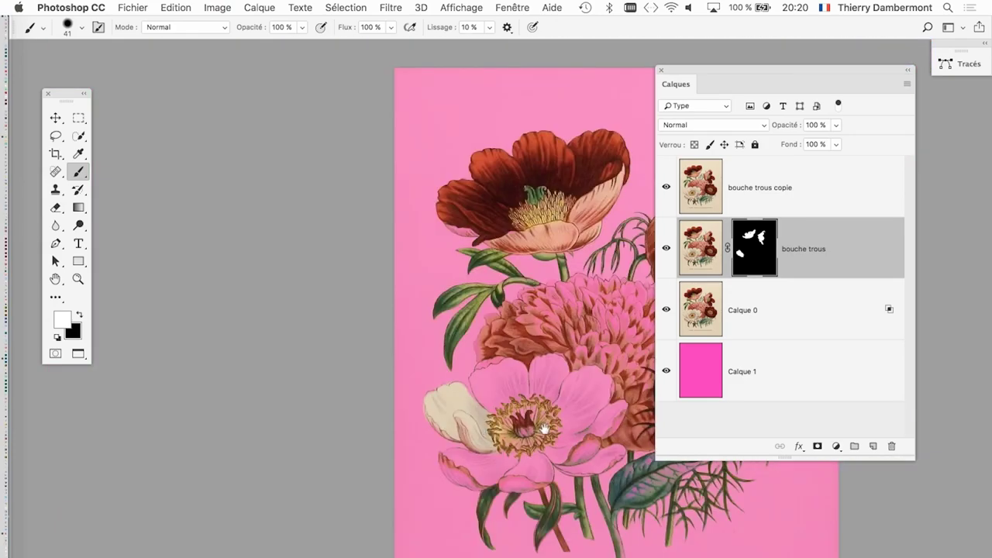
pyautogui.scroll(2, 533, 447)
pyautogui.scroll(1, 519, 438)
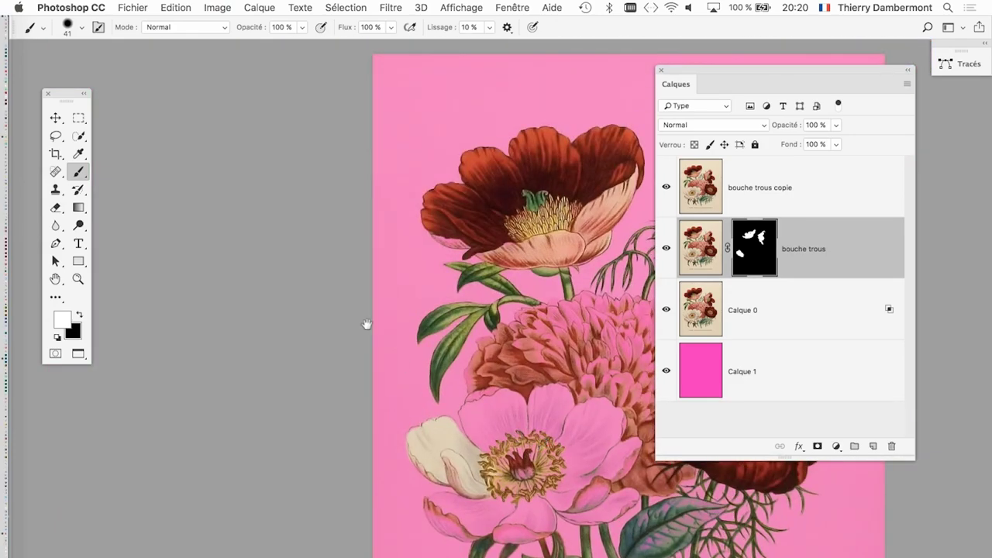
pyautogui.moveTo(366, 324); pyautogui.dragTo(200, 194)
pyautogui.scroll(2, 341, 333)
pyautogui.moveTo(333, 324)
pyautogui.mouseDown()
pyautogui.moveTo(316, 267)
pyautogui.moveTo(364, 285)
pyautogui.mouseUp()
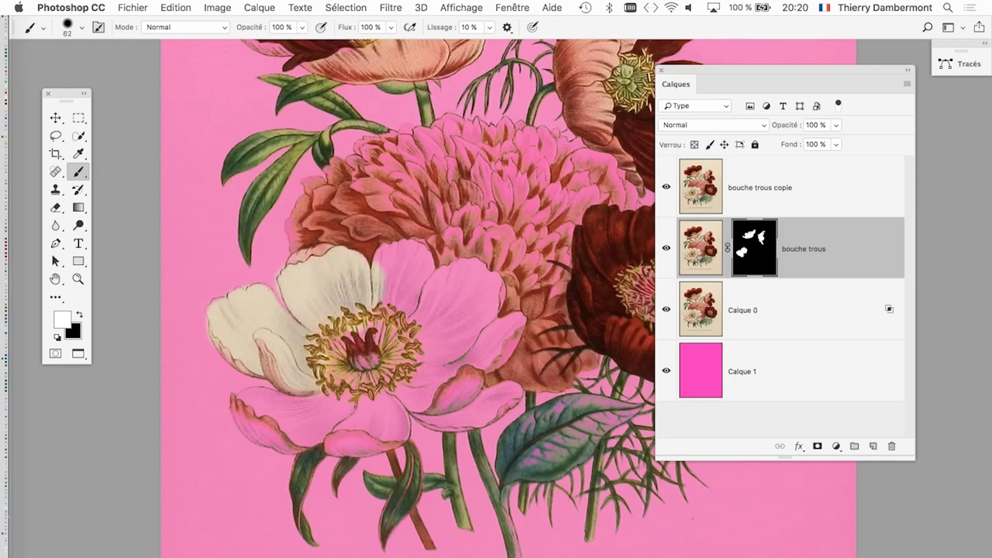
pyautogui.moveTo(454, 217); pyautogui.dragTo(477, 217)
pyautogui.moveTo(558, 225)
pyautogui.mouseDown()
pyautogui.moveTo(402, 217)
pyautogui.moveTo(422, 151)
pyautogui.moveTo(473, 325)
pyautogui.moveTo(410, 264)
pyautogui.mouseUp()
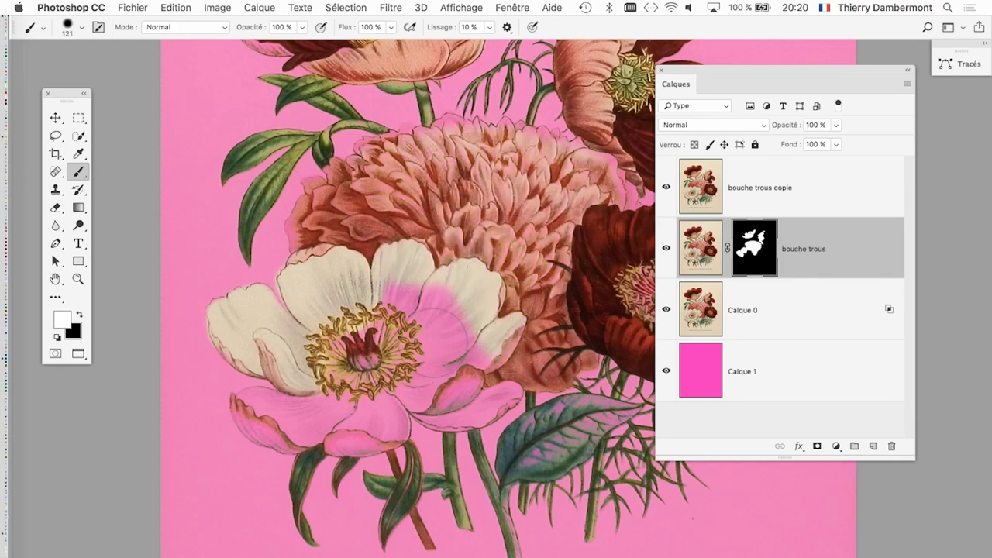
pyautogui.moveTo(438, 333)
pyautogui.mouseDown()
pyautogui.moveTo(387, 325)
pyautogui.moveTo(349, 365)
pyautogui.mouseUp()
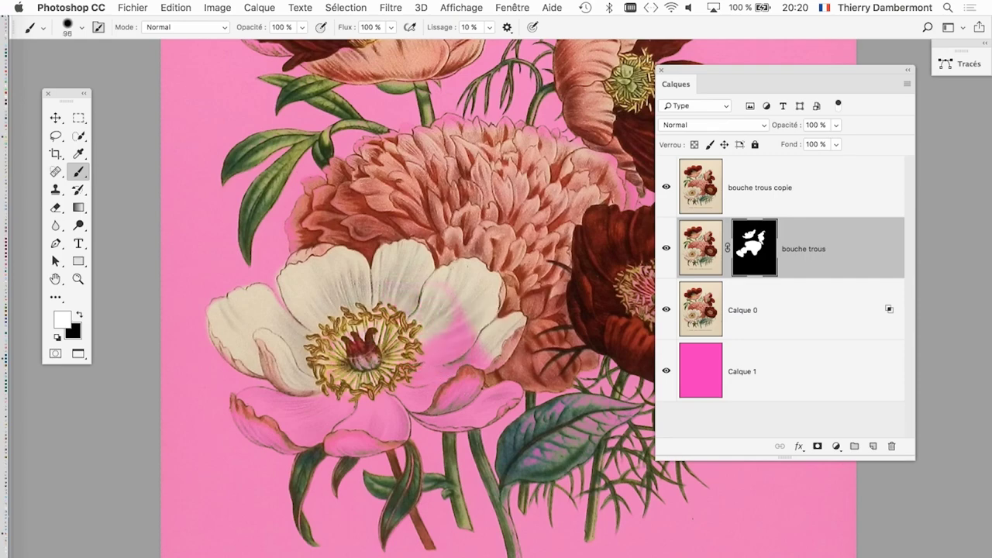
pyautogui.moveTo(472, 341)
pyautogui.mouseDown()
pyautogui.moveTo(418, 399)
pyautogui.moveTo(454, 372)
pyautogui.mouseUp()
# Step: With a 36 px brush, paint the lower petal's remaining pink areas back to cream
pyautogui.scroll(2, 478, 409)
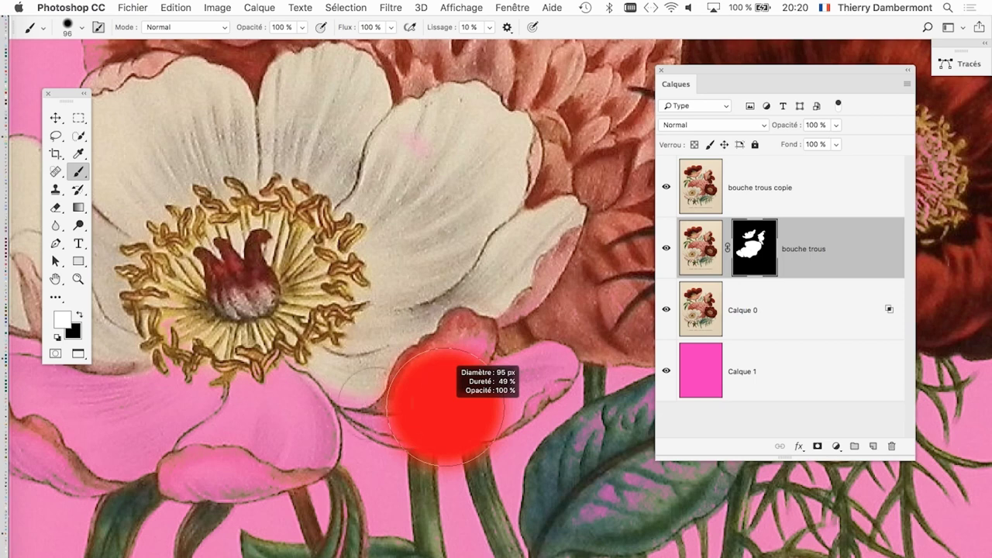
pyautogui.moveTo(443, 407)
pyautogui.mouseDown()
pyautogui.moveTo(378, 378)
pyautogui.moveTo(474, 412)
pyautogui.mouseUp()
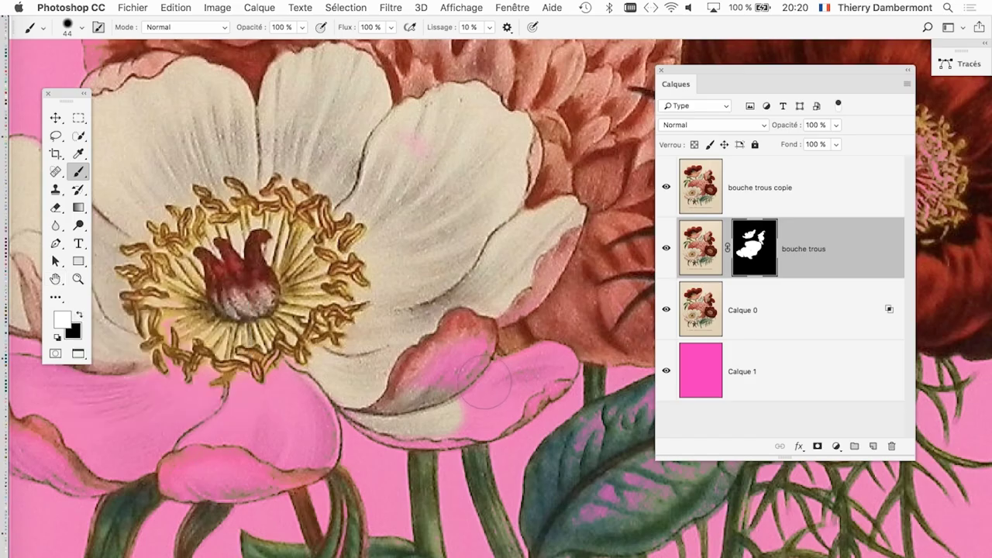
pyautogui.moveTo(486, 397); pyautogui.dragTo(481, 399)
pyautogui.moveTo(444, 372)
pyautogui.mouseDown()
pyautogui.moveTo(500, 377)
pyautogui.moveTo(361, 392)
pyautogui.mouseUp()
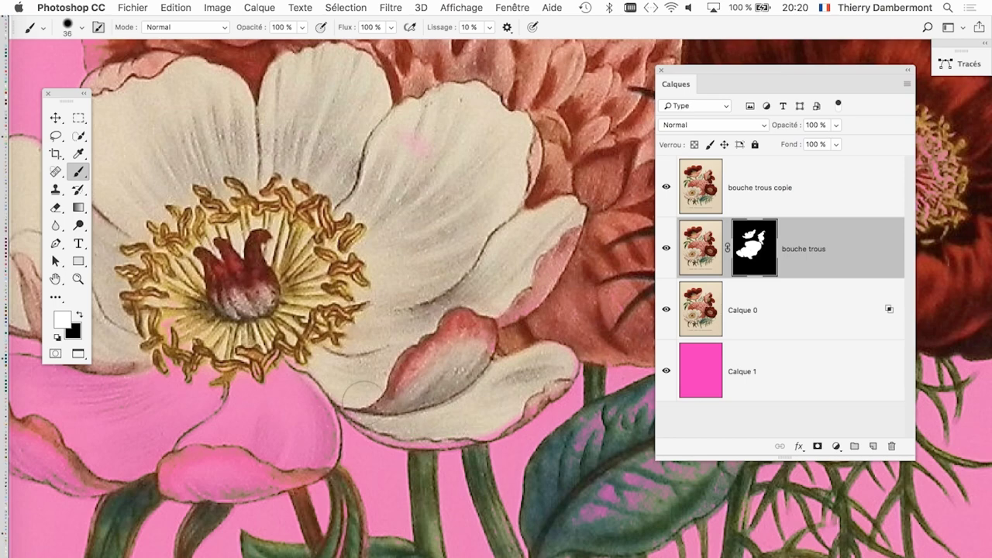
pyautogui.scroll(-3, 377, 315)
pyautogui.hscroll(-3, 377, 315)
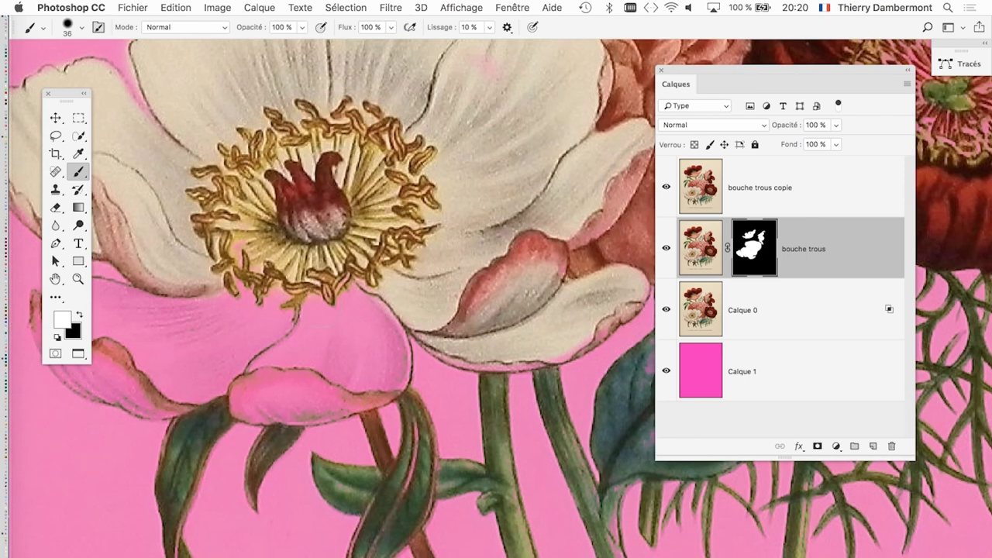
pyautogui.moveTo(270, 395); pyautogui.dragTo(368, 296)
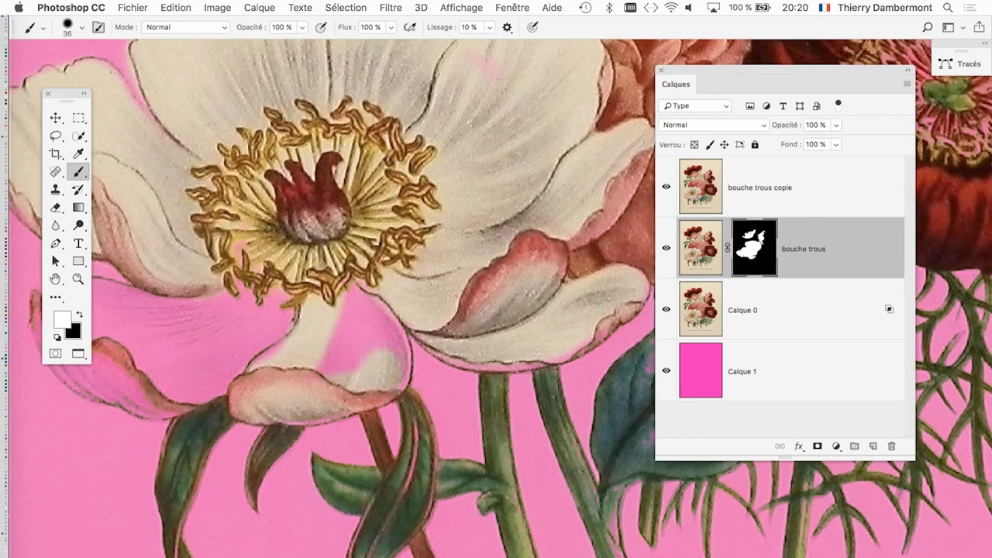
pyautogui.moveTo(338, 369); pyautogui.dragTo(343, 337)
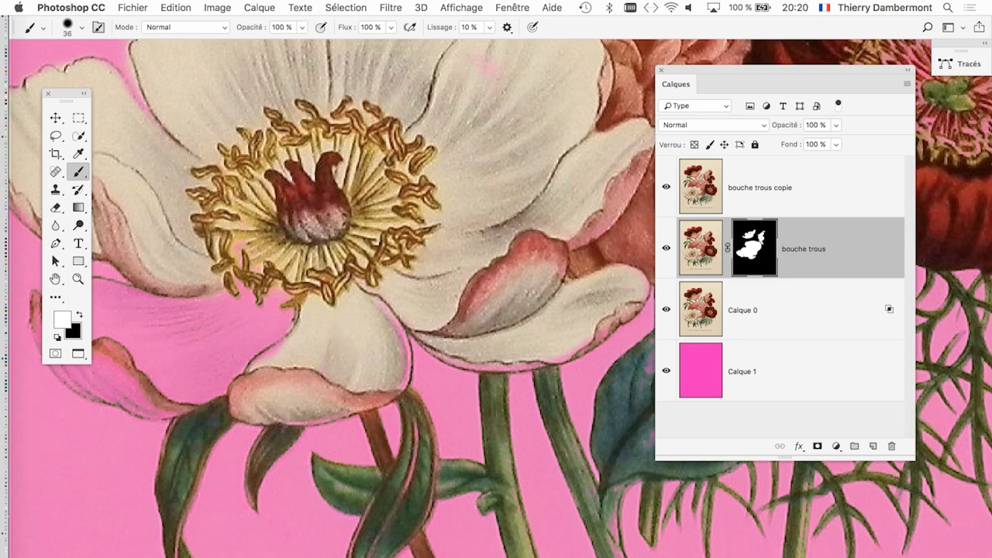
# Step: Fill the pink gap beside the lower petal with cream using a ~40 px brush
pyautogui.hscroll(-5, 394, 323)
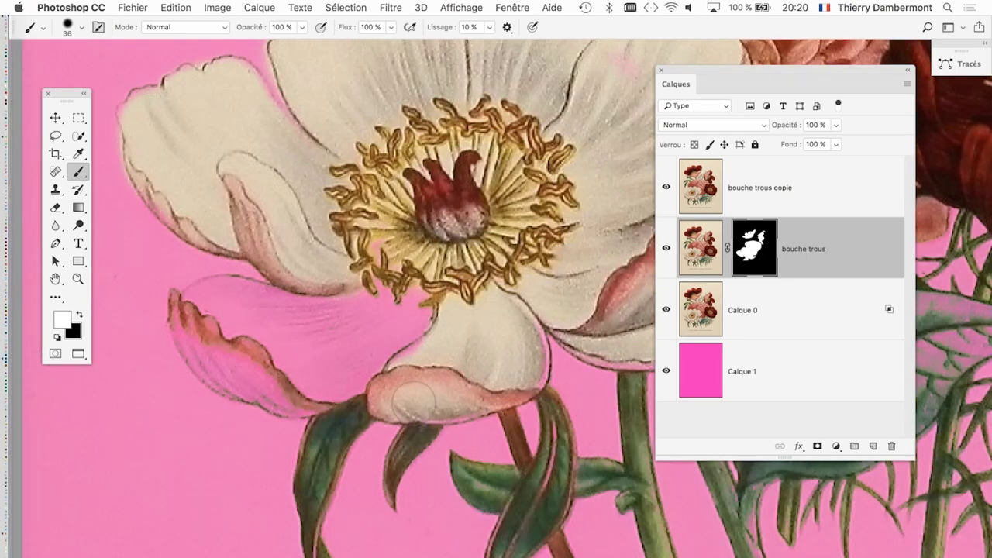
pyautogui.moveTo(438, 411); pyautogui.dragTo(449, 409)
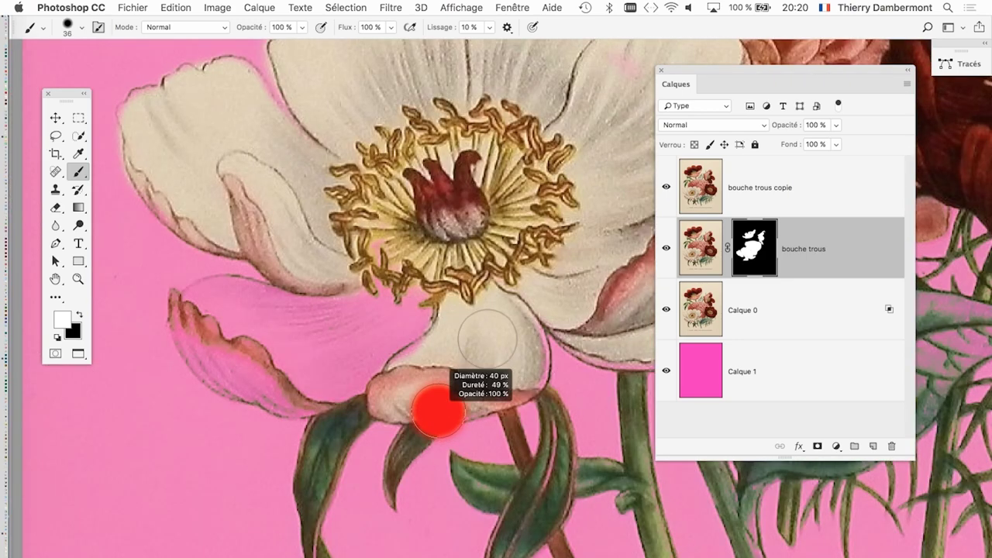
pyautogui.moveTo(387, 311); pyautogui.dragTo(487, 339)
pyautogui.scroll(1, 471, 317)
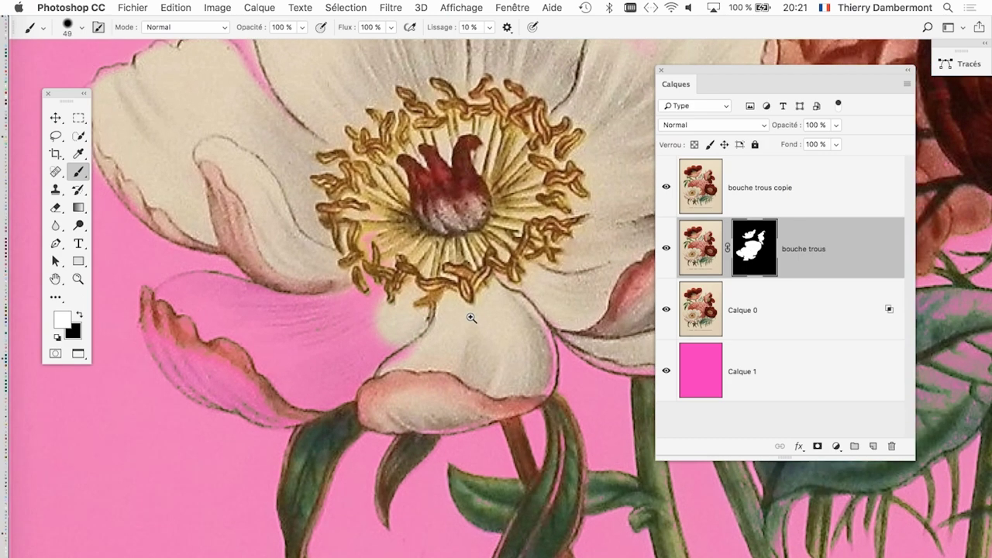
pyautogui.scroll(2, 471, 317)
pyautogui.scroll(1, 471, 318)
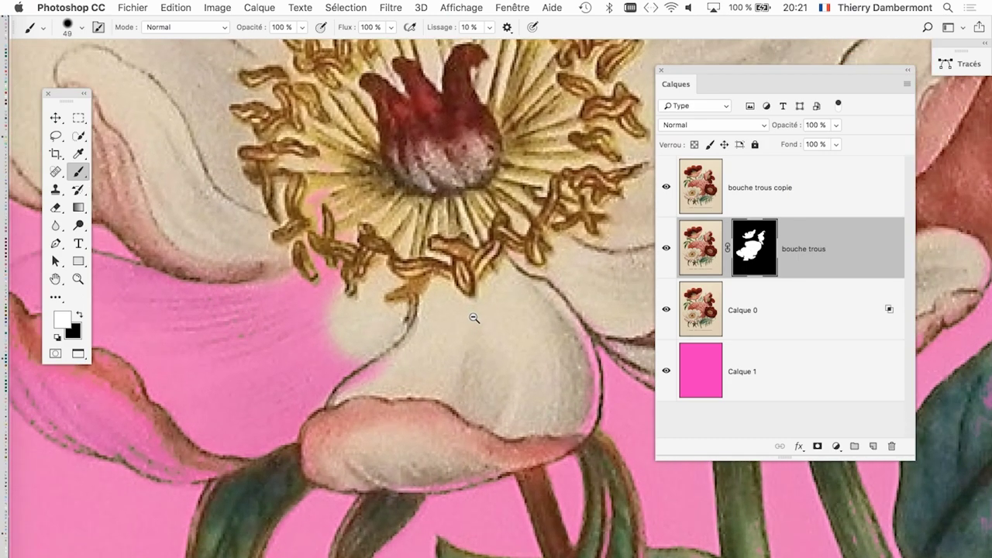
pyautogui.scroll(1, 474, 317)
# Step: Restore cream on the drooping left petal with a 41 px brush, then zoom out
pyautogui.scroll(-1, 474, 317)
pyautogui.scroll(-1, 474, 318)
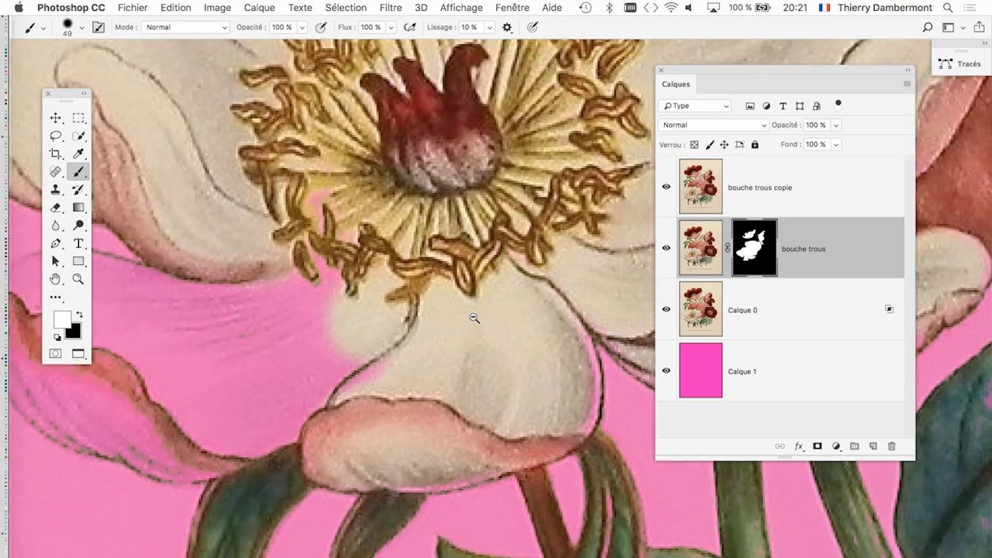
pyautogui.scroll(-1, 474, 318)
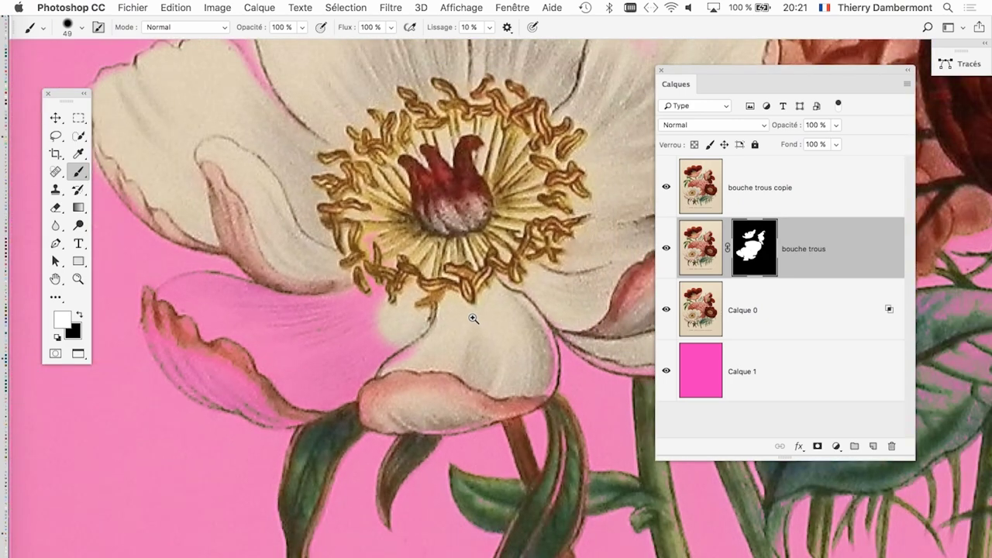
pyautogui.scroll(1, 473, 319)
pyautogui.scroll(1, 473, 319)
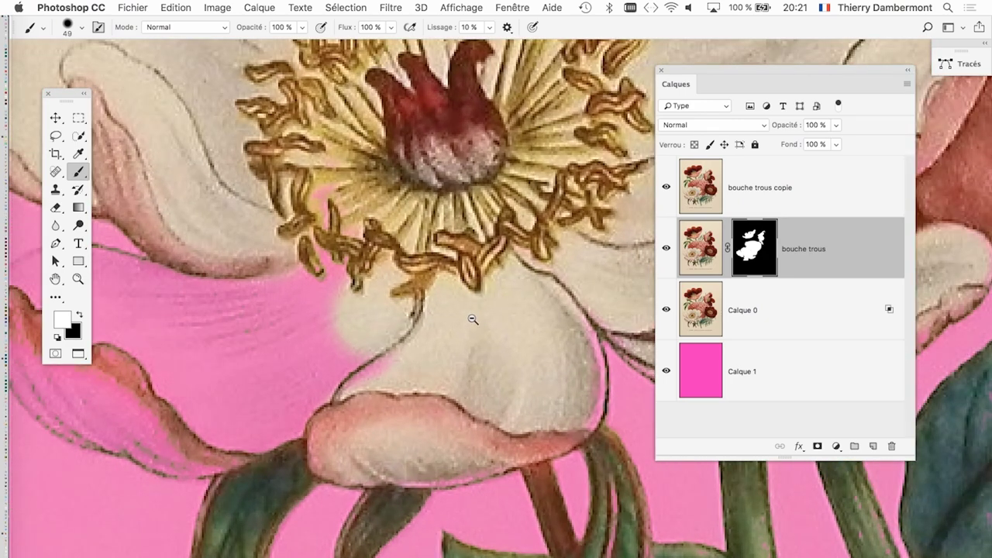
pyautogui.scroll(-2, 472, 319)
pyautogui.scroll(1, 410, 330)
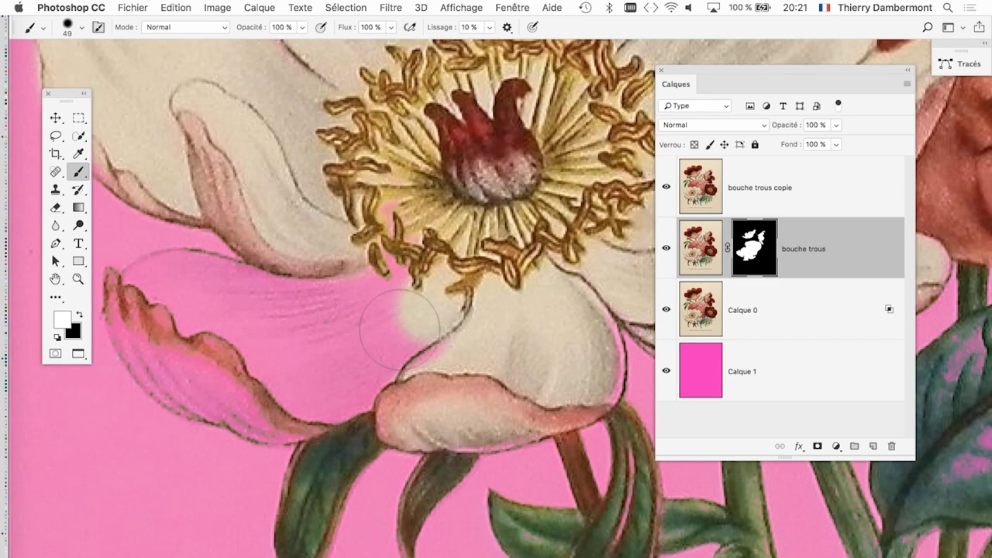
pyautogui.hscroll(-5, 463, 315)
pyautogui.moveTo(422, 321); pyautogui.dragTo(413, 319)
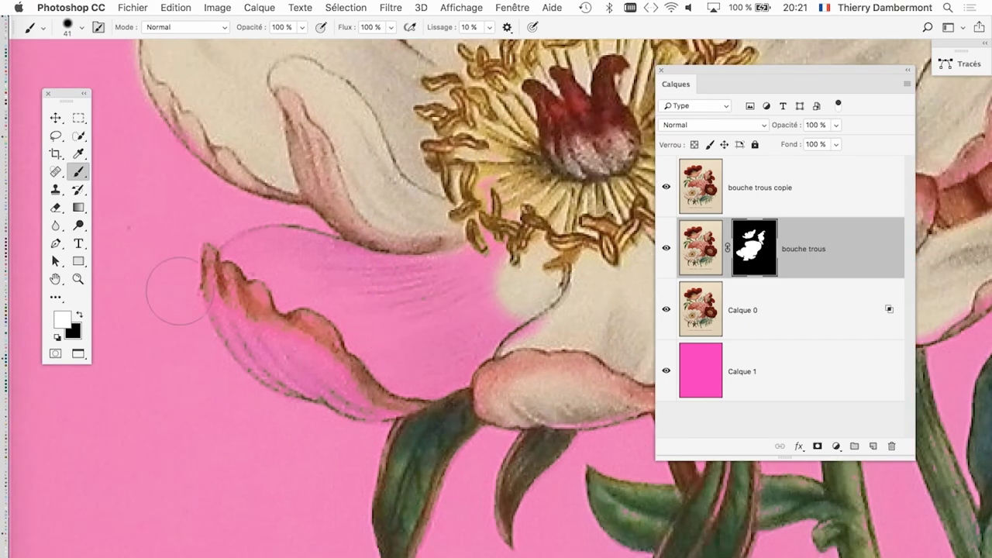
pyautogui.moveTo(233, 302)
pyautogui.mouseDown()
pyautogui.moveTo(372, 372)
pyautogui.moveTo(480, 279)
pyautogui.moveTo(418, 310)
pyautogui.moveTo(248, 255)
pyautogui.moveTo(372, 244)
pyautogui.moveTo(449, 256)
pyautogui.moveTo(294, 306)
pyautogui.mouseUp()
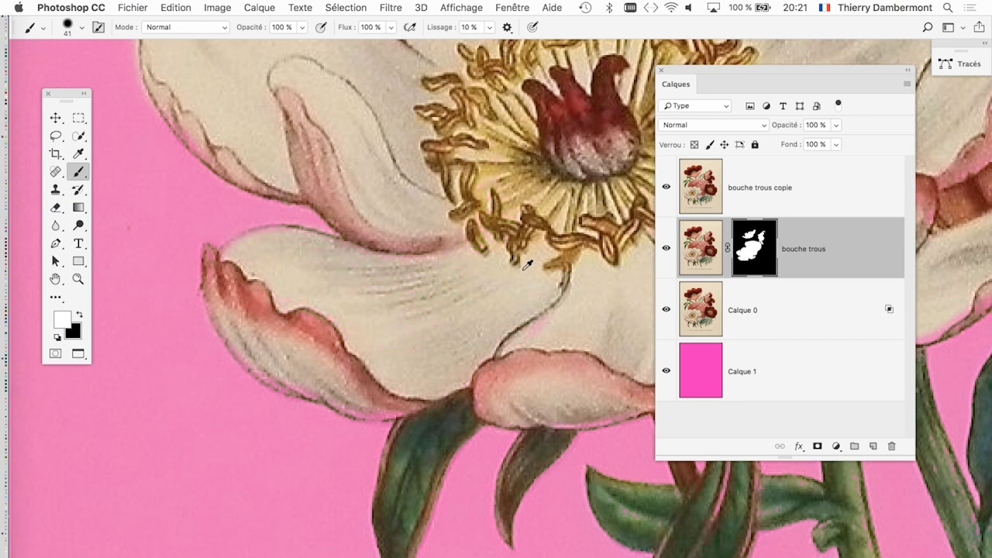
pyautogui.press('super+minus')
pyautogui.press('super+minus')
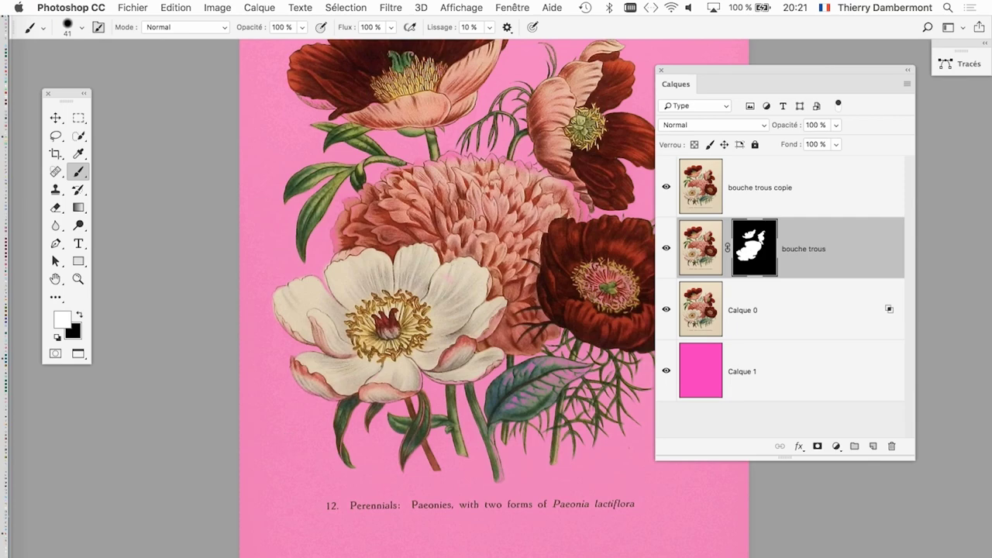
# Step: Clean the pink fringe off the white peony petal's right edge with a 25 px brush
pyautogui.press('super+plus')
pyautogui.press('super+plus')
pyautogui.press('super+plus')
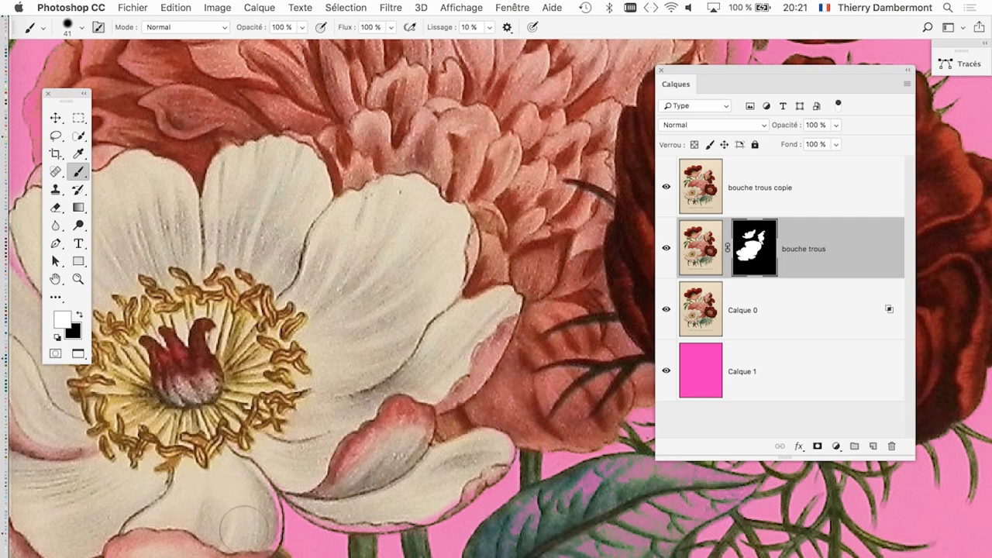
pyautogui.moveTo(243, 527); pyautogui.dragTo(232, 527)
pyautogui.scroll(3, 271, 514)
pyautogui.scroll(-5, 256, 418)
pyautogui.scroll(-1, 256, 332)
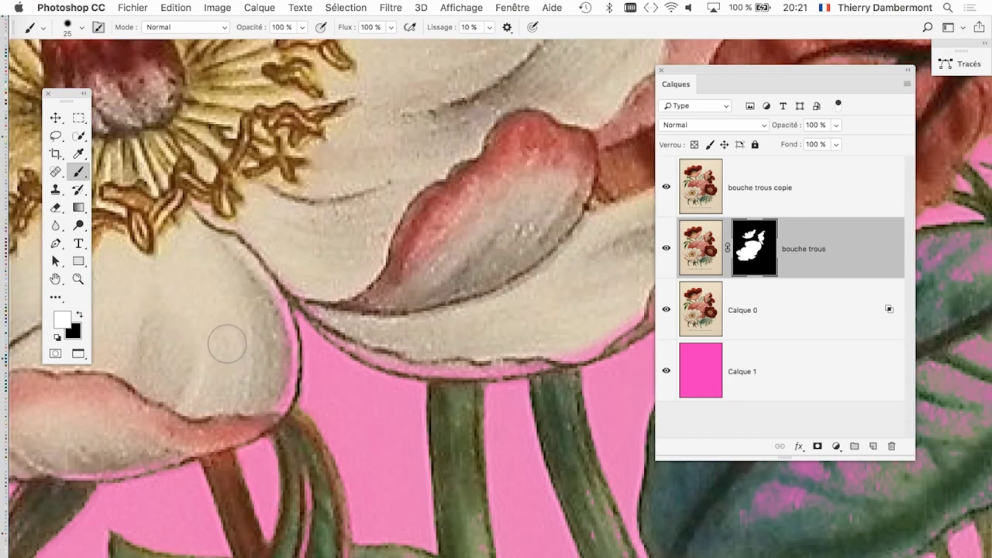
pyautogui.moveTo(273, 283); pyautogui.dragTo(286, 403)
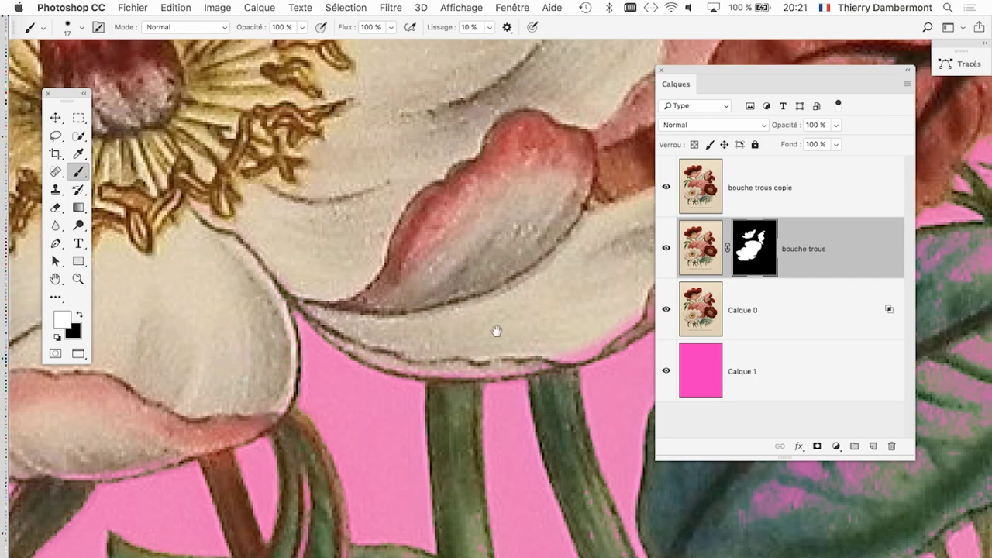
pyautogui.moveTo(496, 331); pyautogui.dragTo(165, 373)
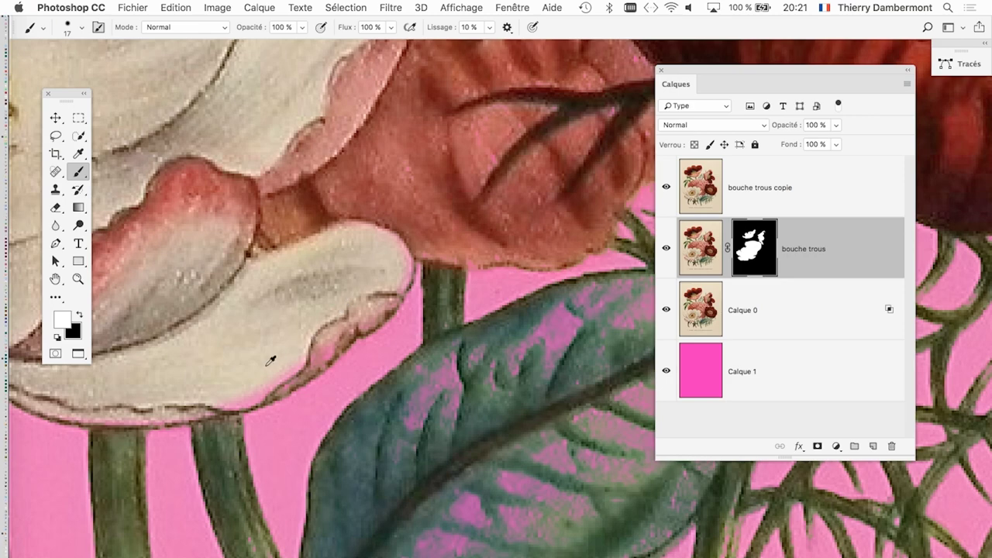
pyautogui.scroll(-2, 247, 354)
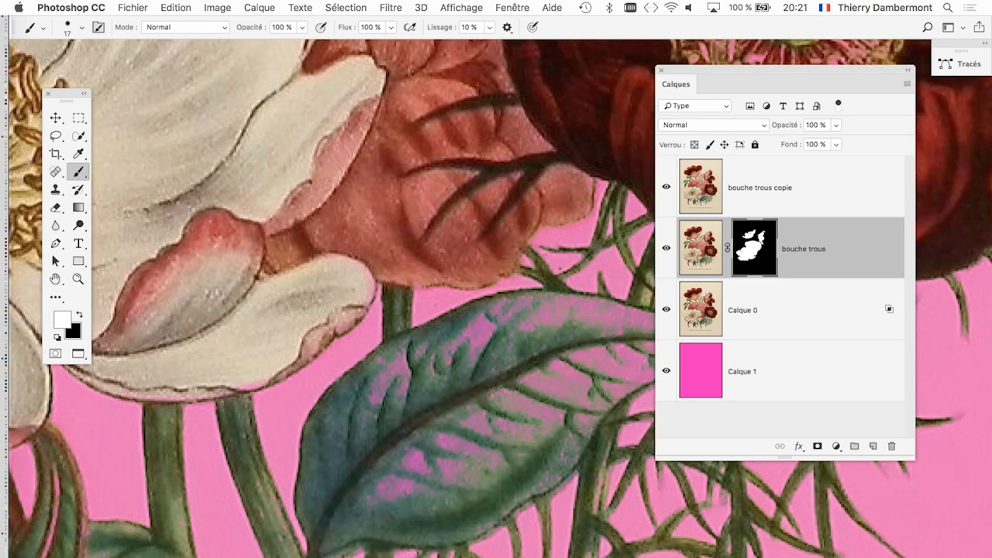
pyautogui.scroll(-2, 448, 433)
# Step: Resize the brush and paint away the pink fringe along the petal tops
pyautogui.moveTo(431, 420); pyautogui.dragTo(465, 420)
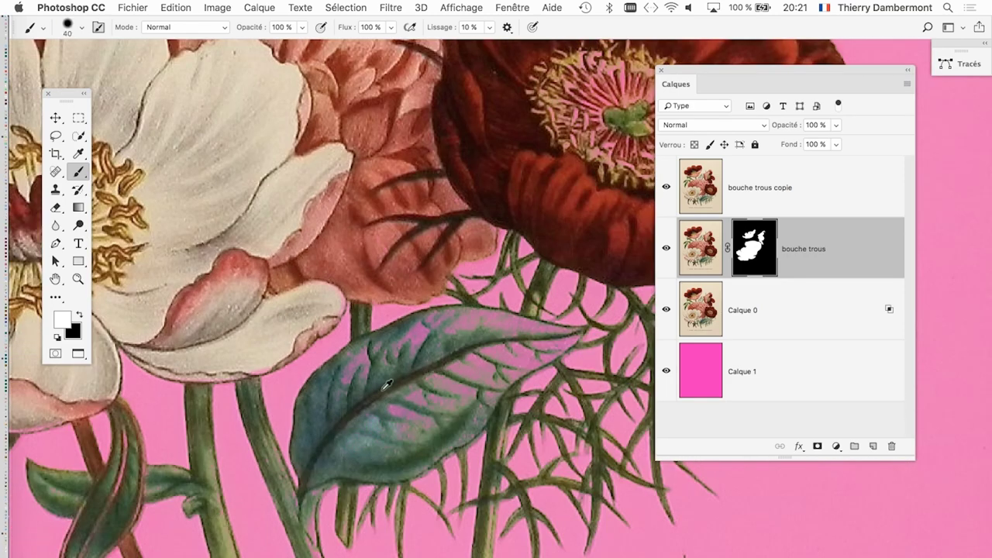
pyautogui.scroll(2, 361, 372)
pyautogui.moveTo(477, 366)
pyautogui.mouseDown()
pyautogui.moveTo(433, 376)
pyautogui.moveTo(597, 330)
pyautogui.mouseUp()
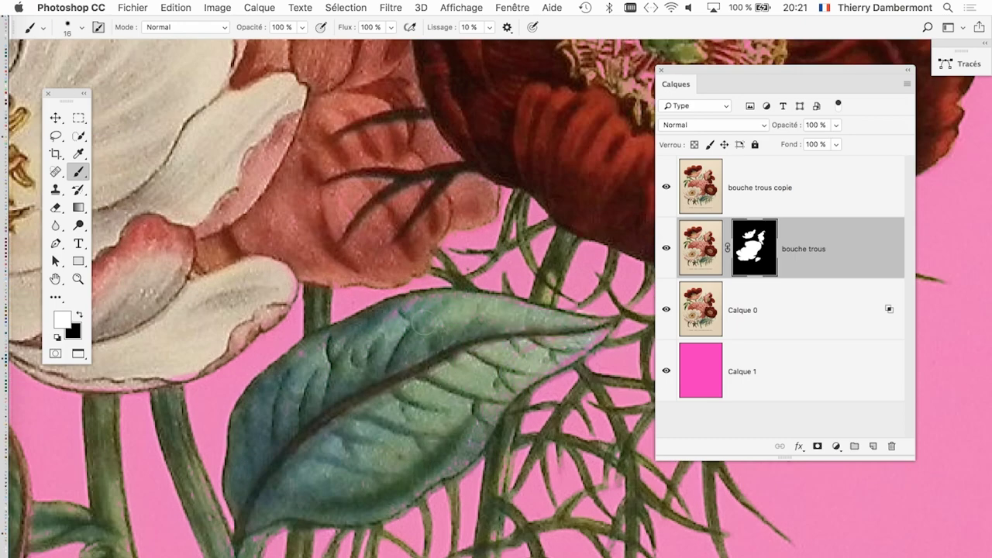
pyautogui.scroll(5, 354, 381)
pyautogui.hscroll(5, 354, 381)
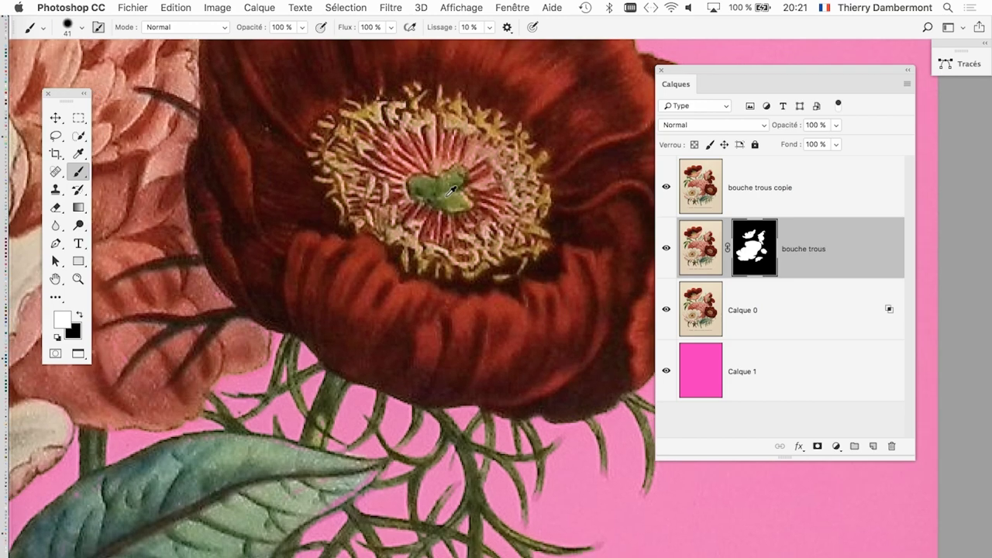
pyautogui.scroll(-2, 451, 190)
pyautogui.moveTo(446, 193); pyautogui.dragTo(451, 225)
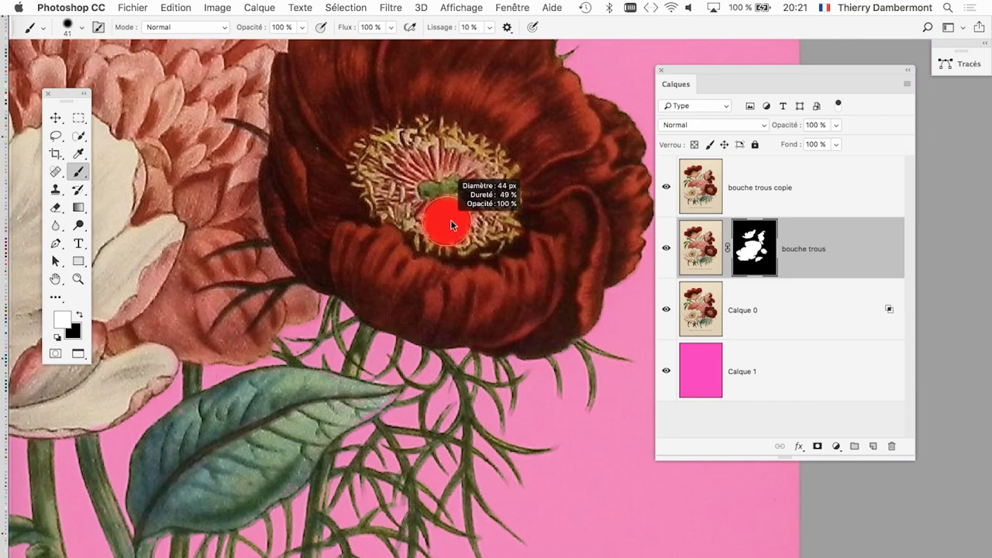
pyautogui.scroll(5, 455, 222)
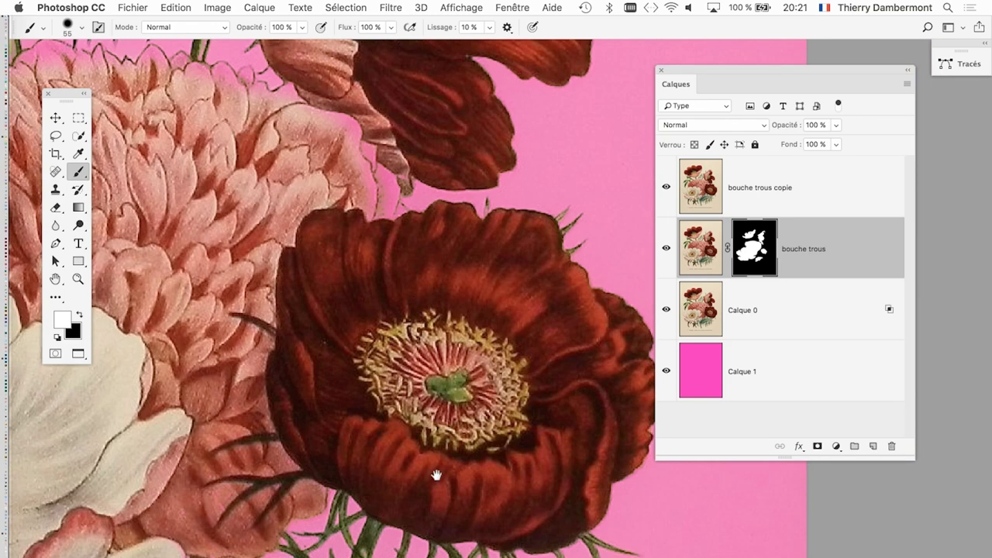
pyautogui.scroll(5, 339, 460)
pyautogui.moveTo(334, 456); pyautogui.dragTo(324, 456)
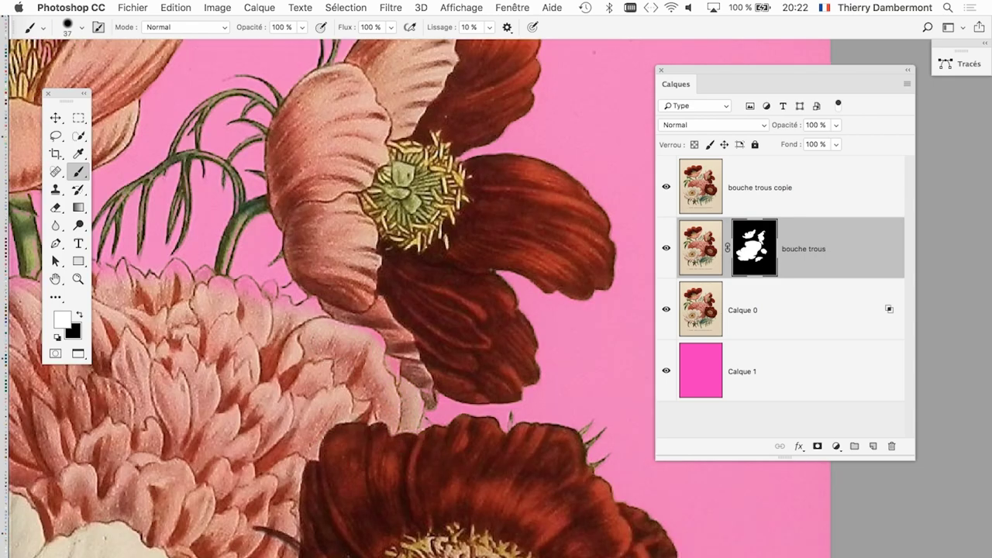
pyautogui.scroll(5, 326, 356)
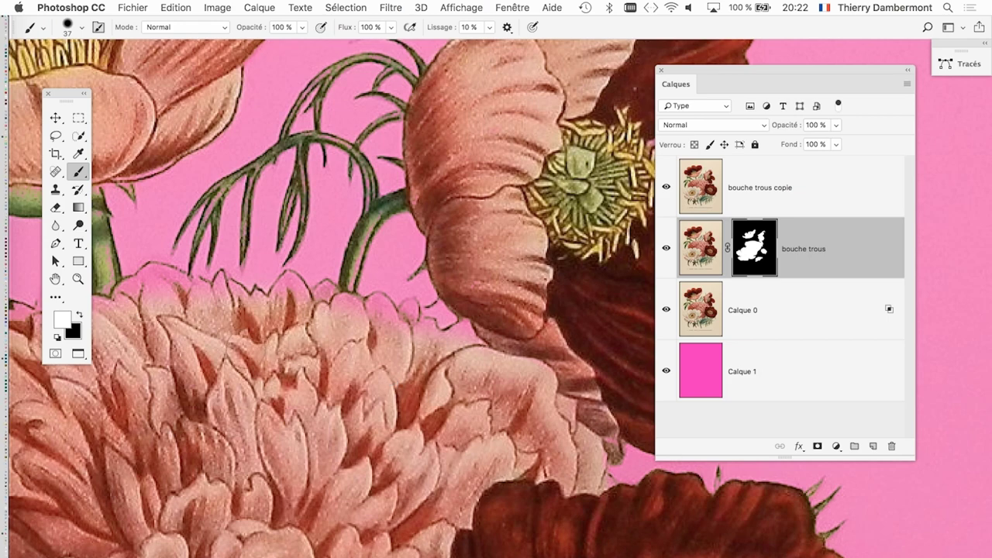
pyautogui.scroll(1, 233, 340)
pyautogui.scroll(1, 210, 302)
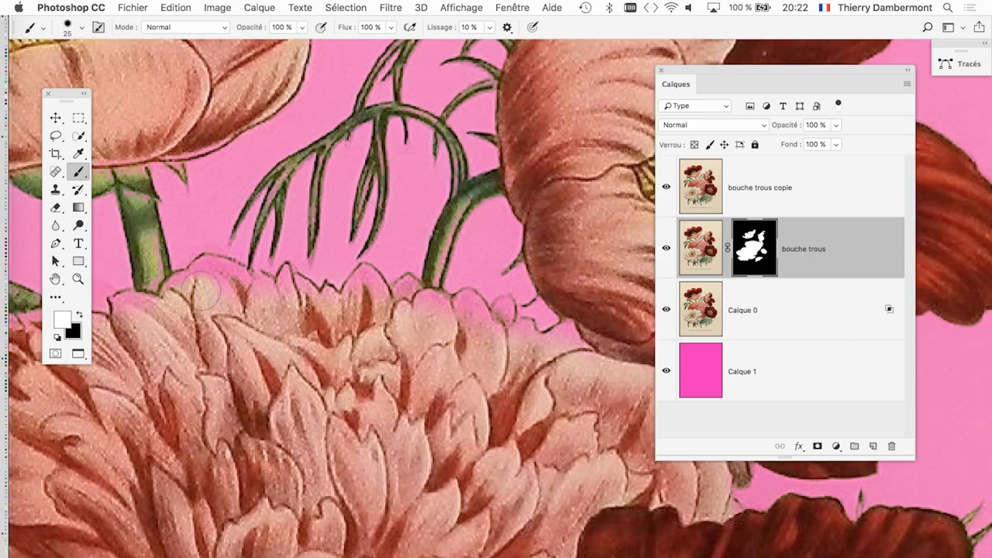
pyautogui.moveTo(196, 290)
pyautogui.mouseDown()
pyautogui.moveTo(368, 285)
pyautogui.moveTo(583, 347)
pyautogui.mouseUp()
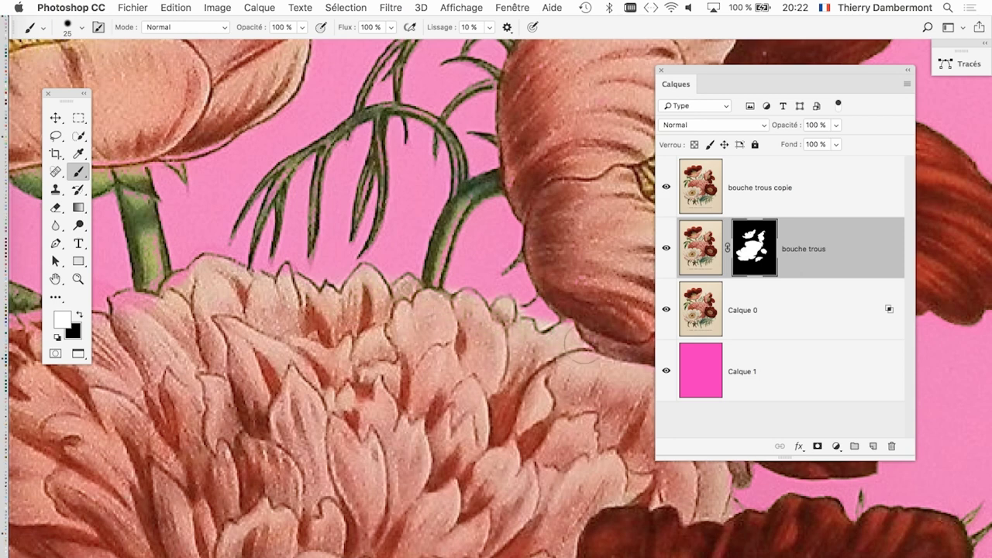
# Step: Touch up the green stem's edge with a ~23 px brush
pyautogui.moveTo(409, 299); pyautogui.dragTo(400, 293)
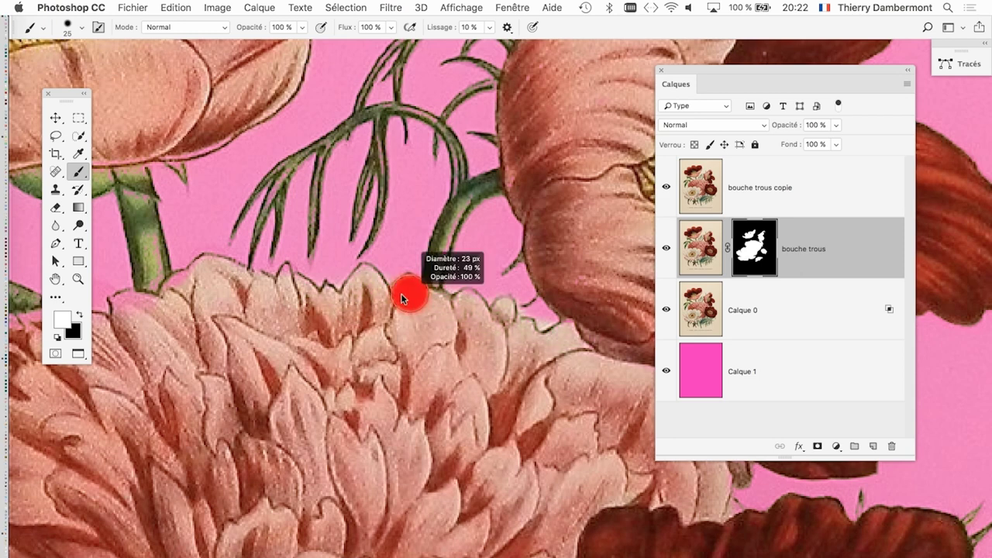
pyautogui.scroll(2, 409, 295)
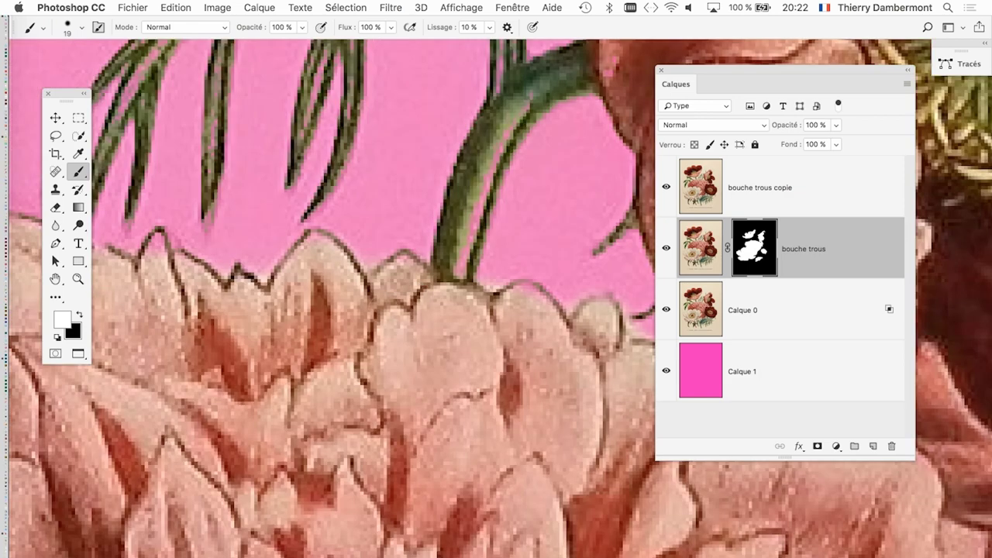
pyautogui.moveTo(451, 283); pyautogui.dragTo(493, 155)
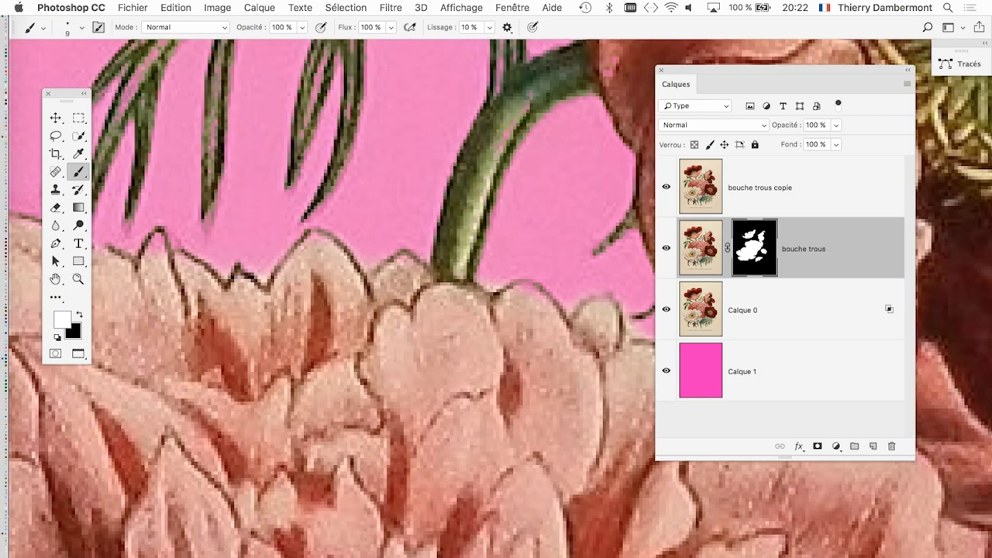
pyautogui.scroll(-1, 468, 194)
pyautogui.scroll(-1, 457, 217)
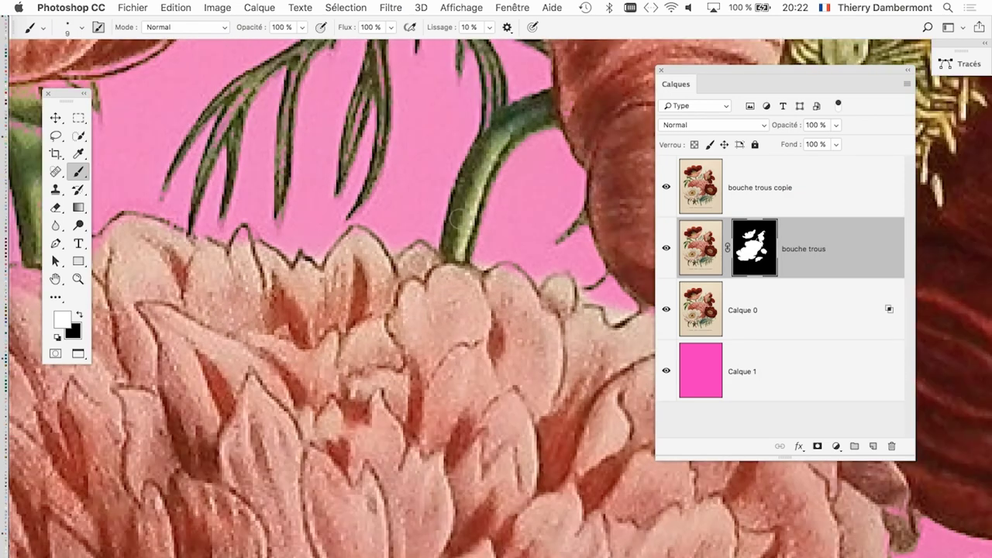
pyautogui.scroll(1, 458, 224)
pyautogui.scroll(3, 426, 321)
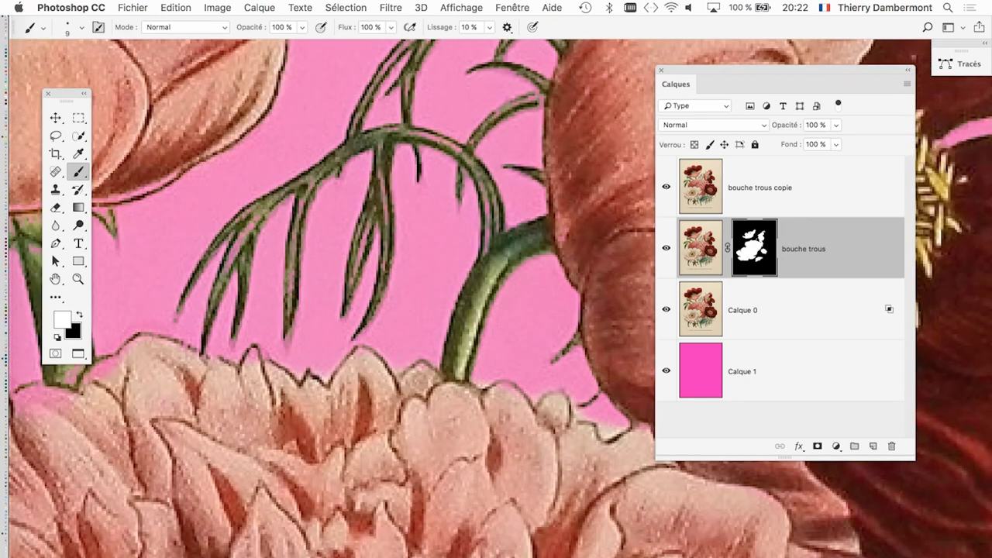
pyautogui.press('[')
pyautogui.moveTo(318, 299); pyautogui.dragTo(322, 302)
pyautogui.scroll(-5, 354, 349)
pyautogui.hscroll(-5, 354, 349)
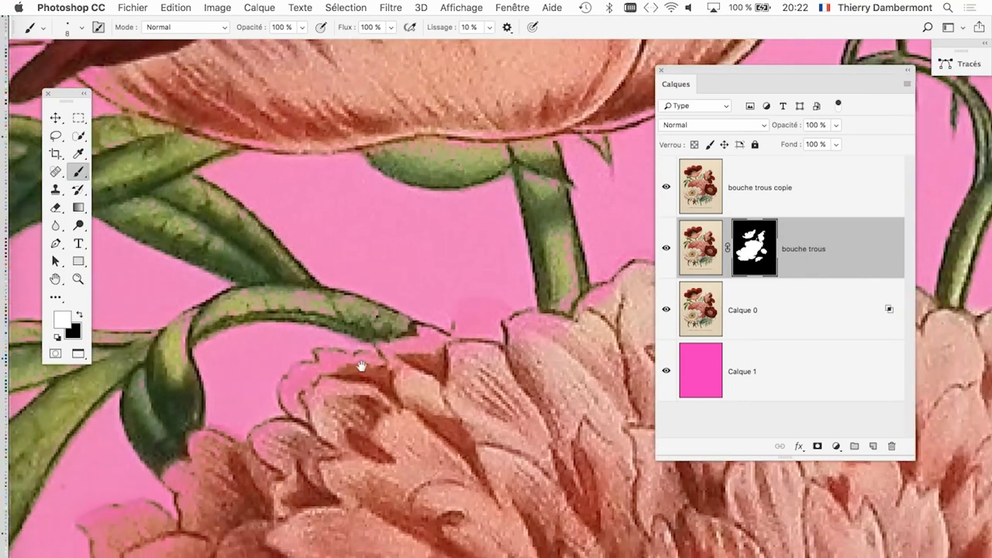
pyautogui.hscroll(-2, 354, 349)
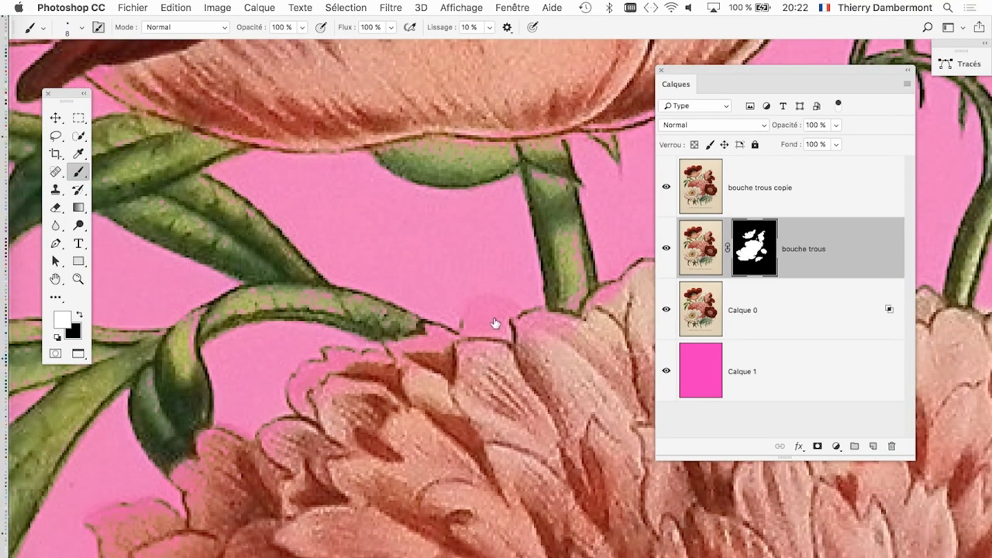
# Step: Paint black on the mask to hide the stray peach patch at the petal edge
pyautogui.click(665, 187)
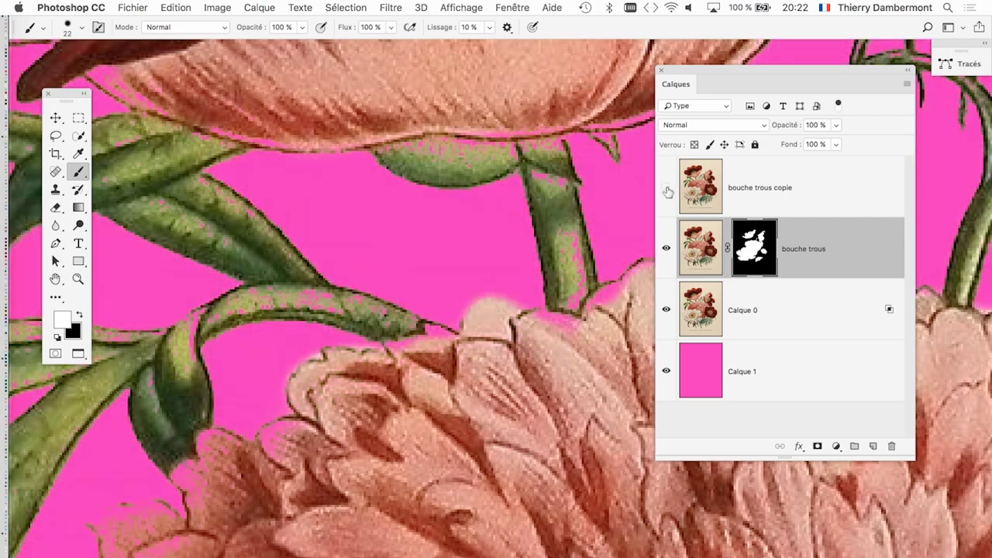
pyautogui.click(665, 187)
pyautogui.press('x')
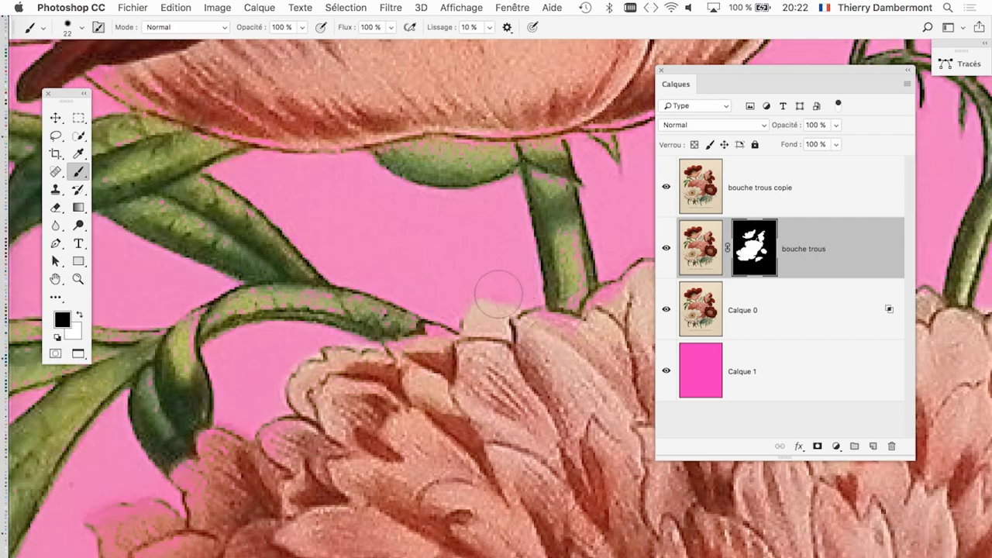
pyautogui.moveTo(496, 287)
pyautogui.mouseDown()
pyautogui.moveTo(507, 294)
pyautogui.moveTo(463, 337)
pyautogui.mouseUp()
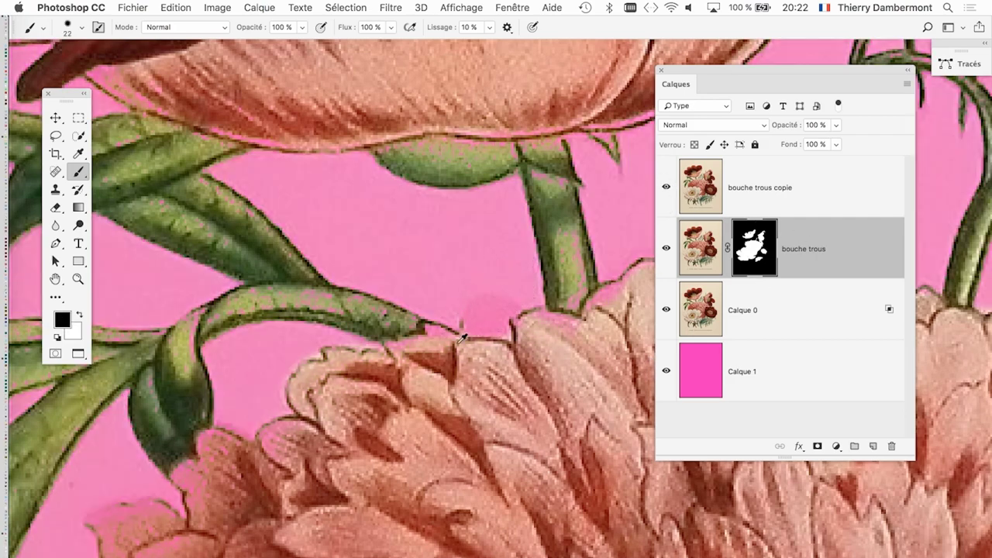
pyautogui.press('x')
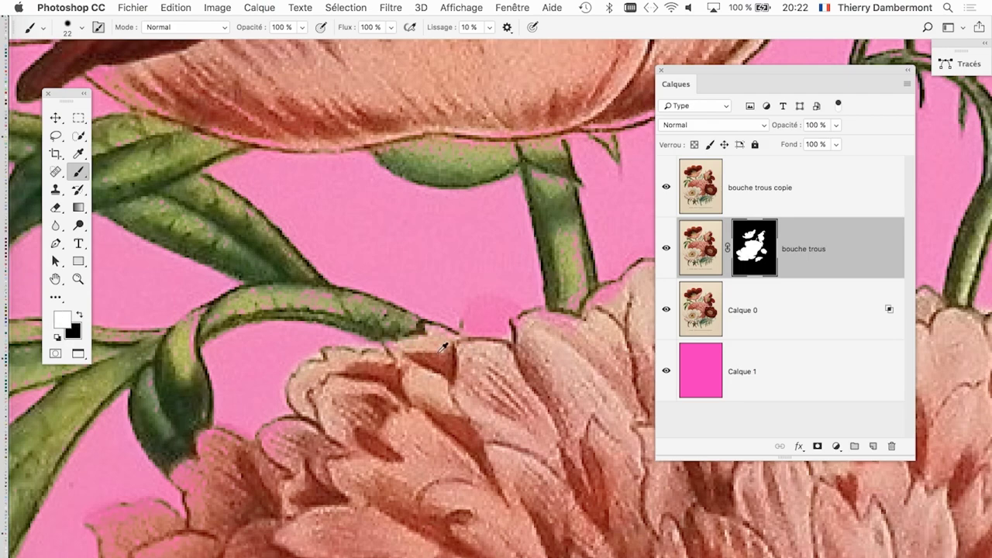
# Step: Refine remaining mask edges with an ~18 px brush, alternating black and white
pyautogui.scroll(-3, 443, 348)
pyautogui.scroll(1, 443, 348)
pyautogui.scroll(2, 444, 348)
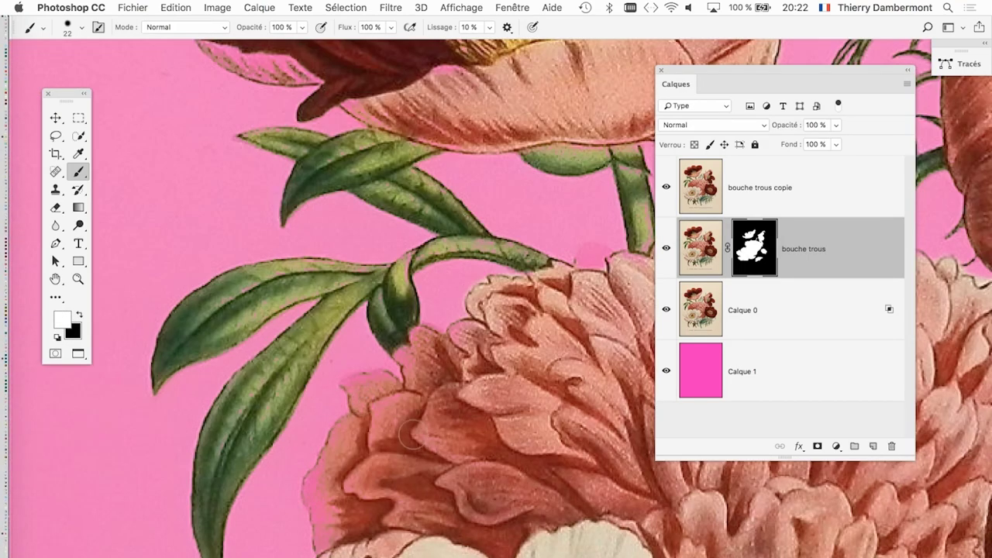
pyautogui.press(']')
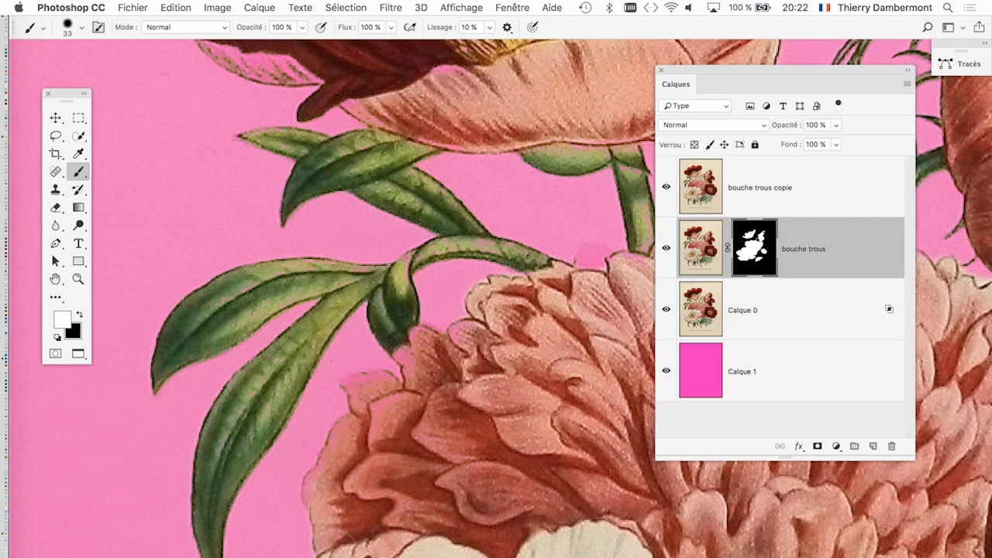
pyautogui.moveTo(364, 470); pyautogui.dragTo(353, 470)
pyautogui.moveTo(385, 283); pyautogui.dragTo(367, 303)
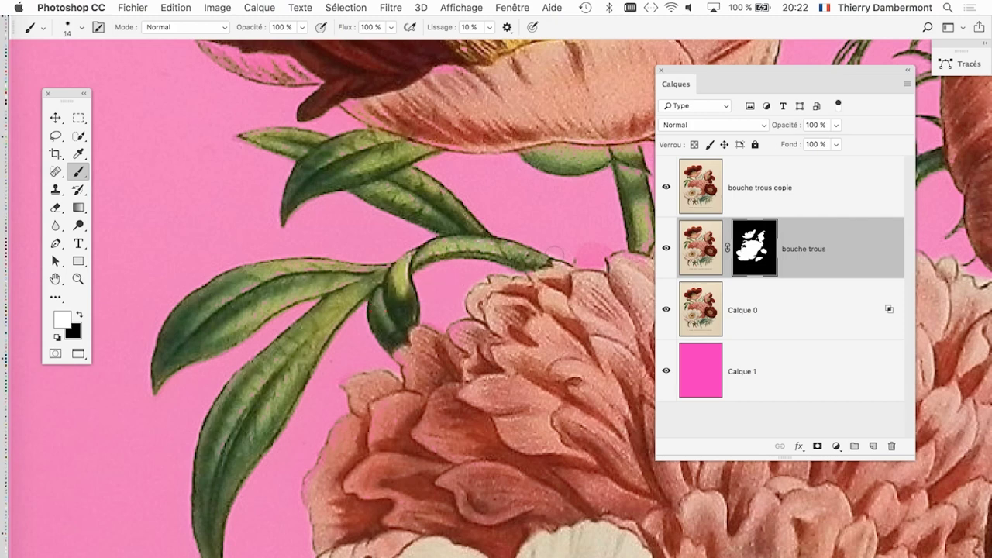
pyautogui.press('x')
pyautogui.keyDown('alt'); pyautogui.scroll(-1, 519, 279); pyautogui.keyUp('alt')
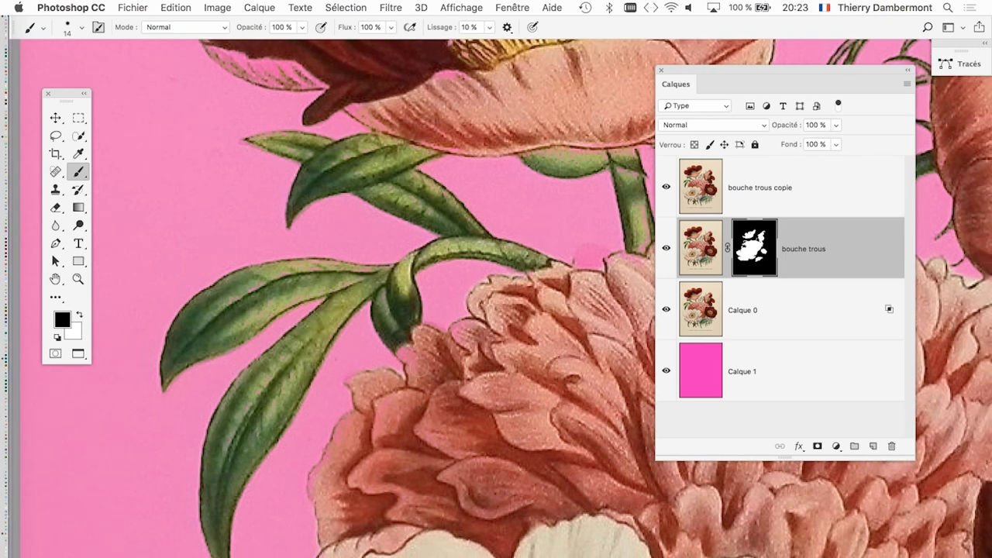
pyautogui.press('x')
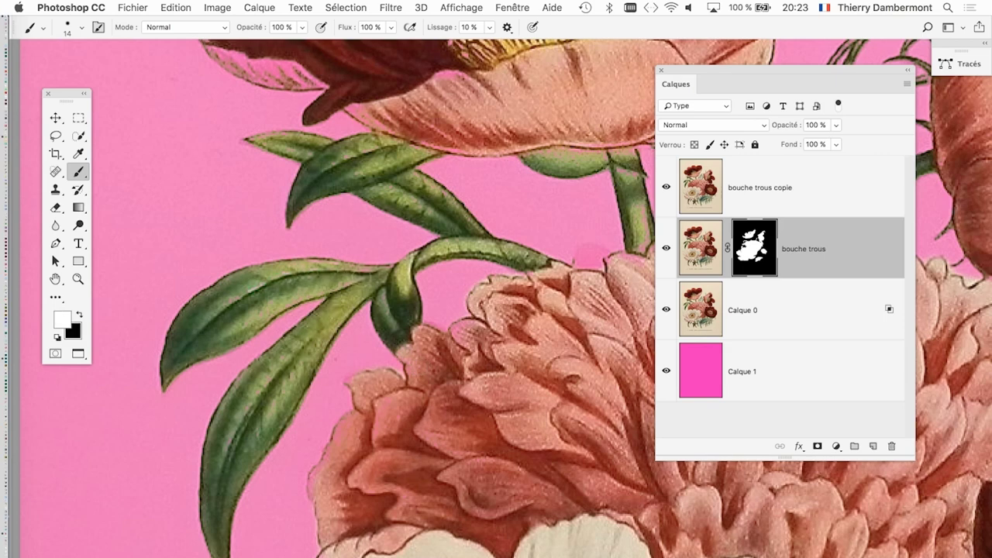
pyautogui.scroll(1, 379, 282)
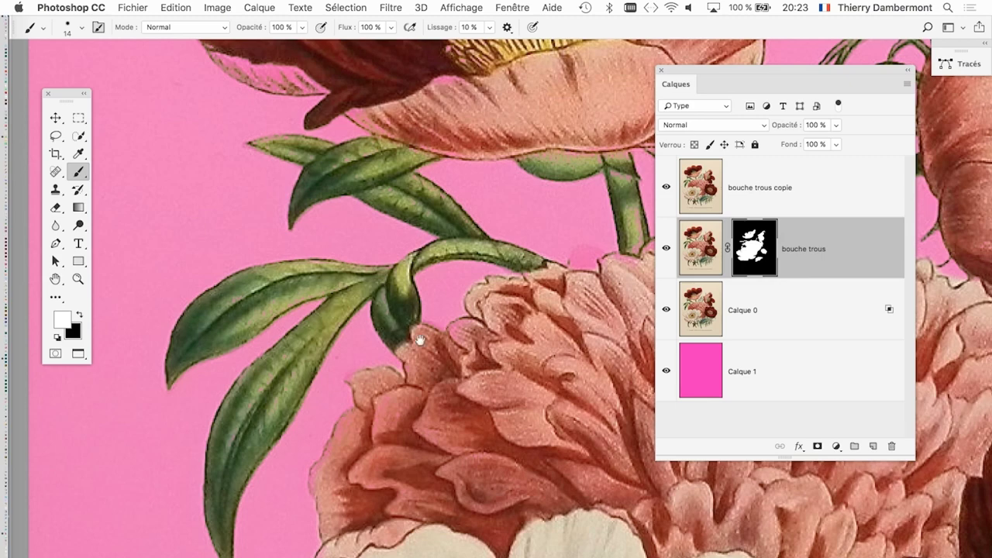
pyautogui.scroll(3, 379, 282)
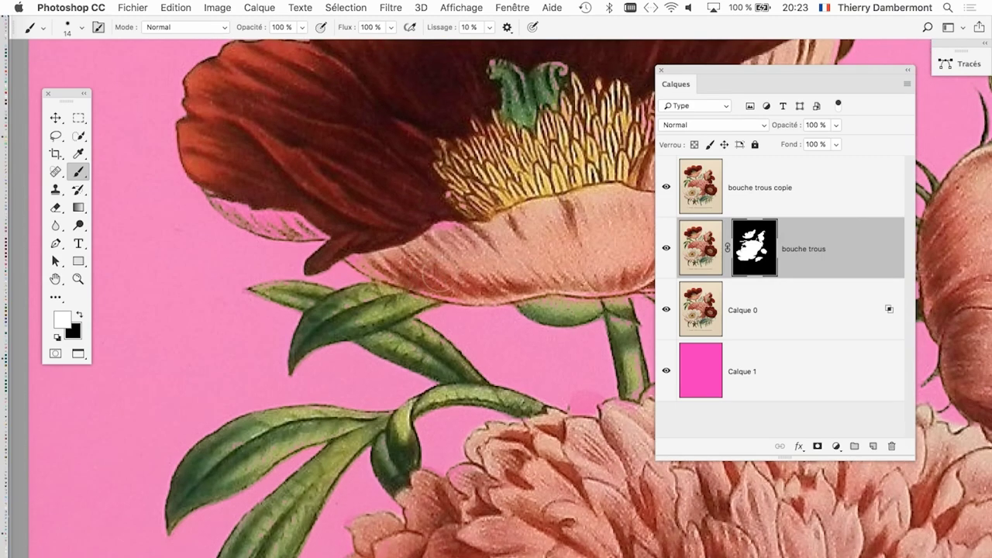
pyautogui.press(']')
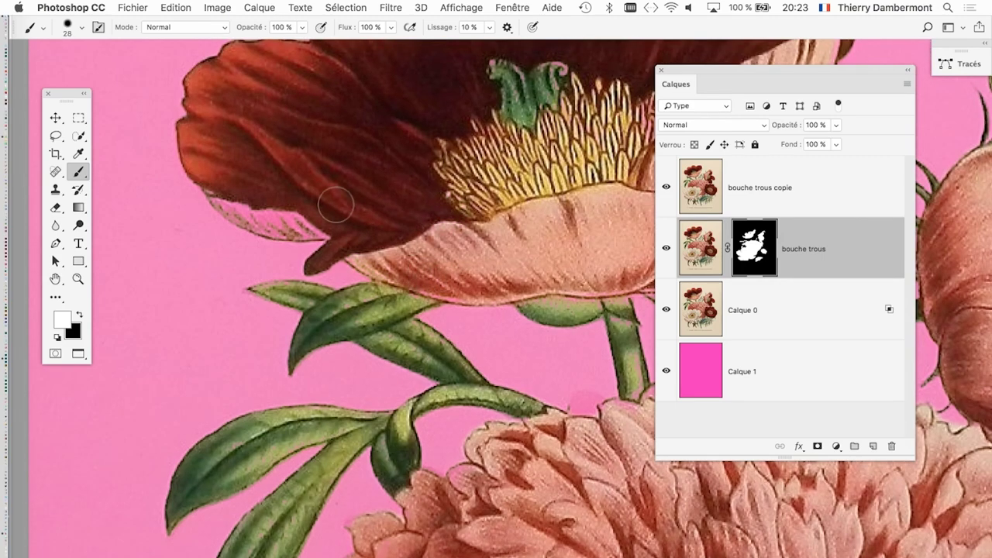
pyautogui.moveTo(318, 204); pyautogui.dragTo(271, 233)
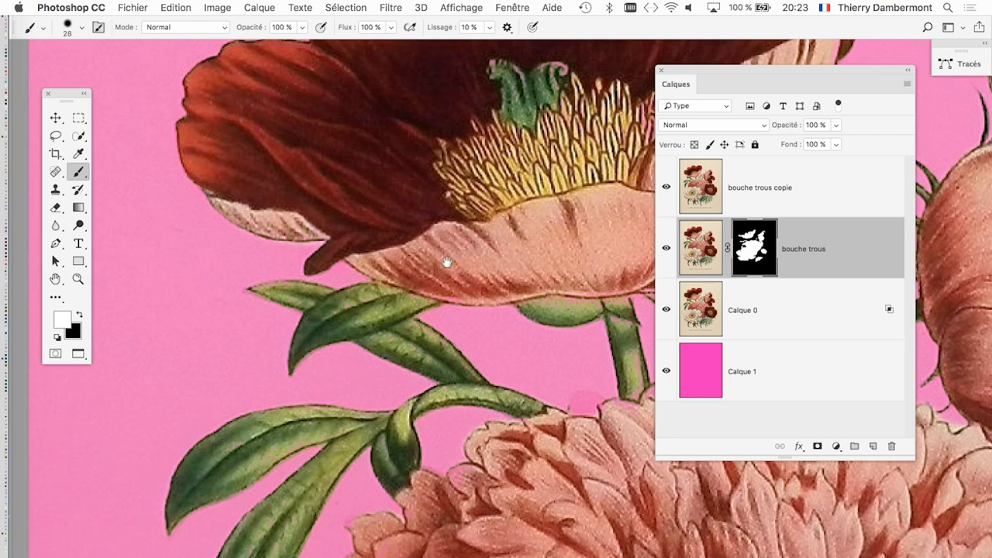
pyautogui.moveTo(445, 261); pyautogui.dragTo(199, 475)
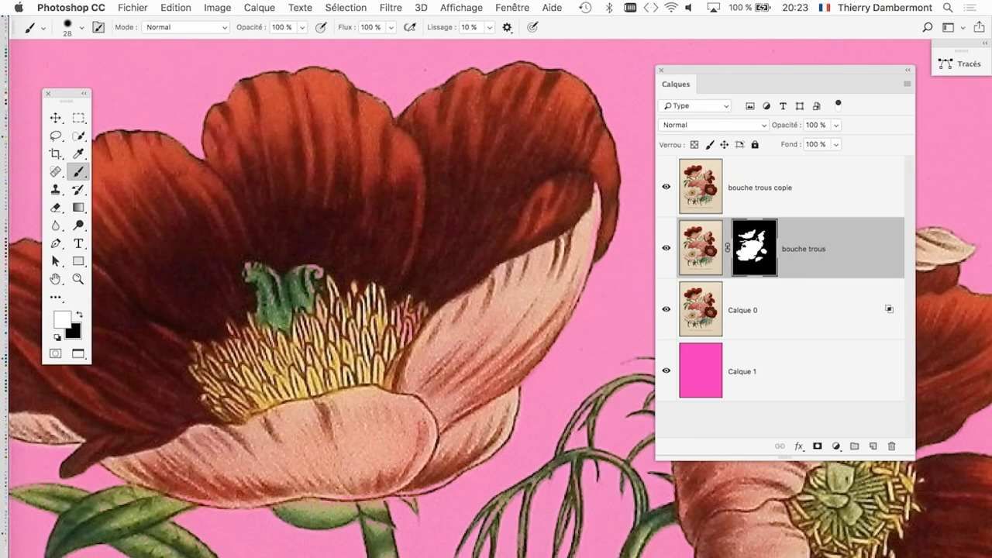
pyautogui.moveTo(381, 333); pyautogui.dragTo(434, 300)
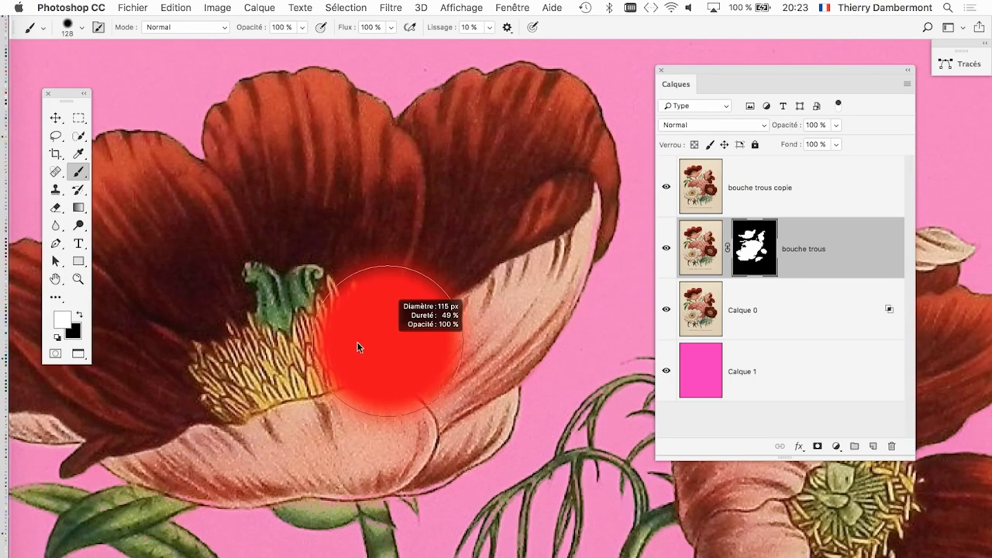
pyautogui.hscroll(2, 435, 299)
pyautogui.hscroll(8, 310, 310)
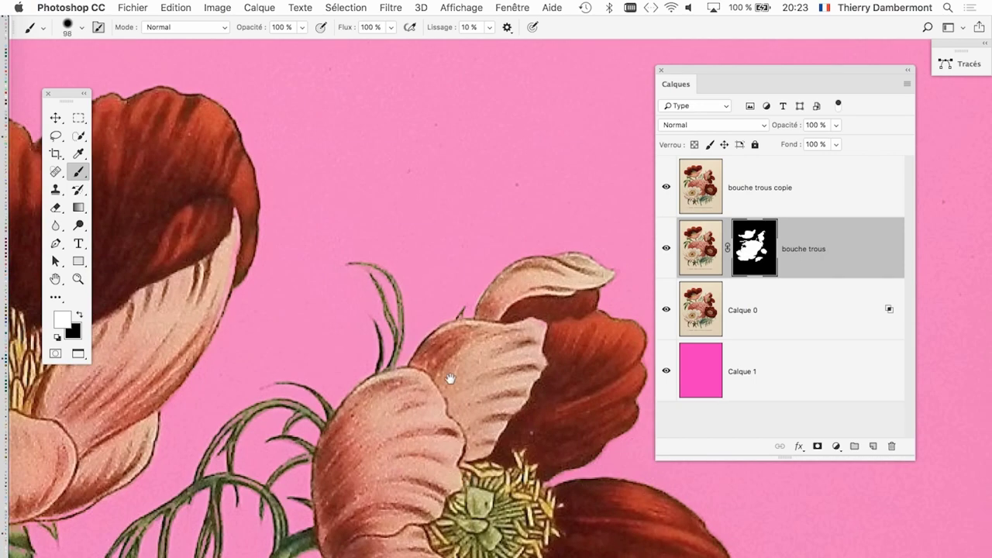
pyautogui.scroll(-8, 425, 411)
pyautogui.scroll(-3, 430, 396)
pyautogui.hscroll(-2, 308, 273)
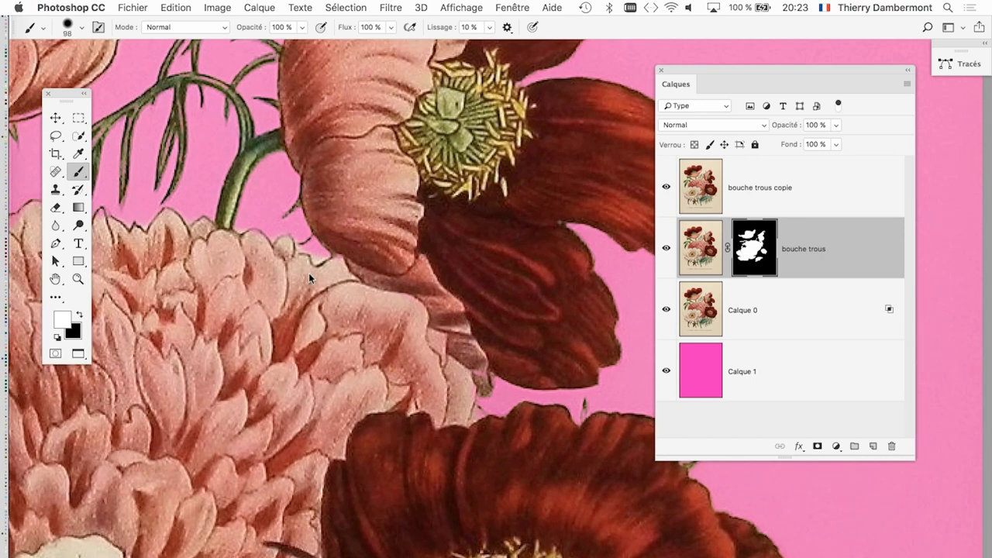
pyautogui.moveTo(236, 335); pyautogui.dragTo(241, 339)
pyautogui.press('x')
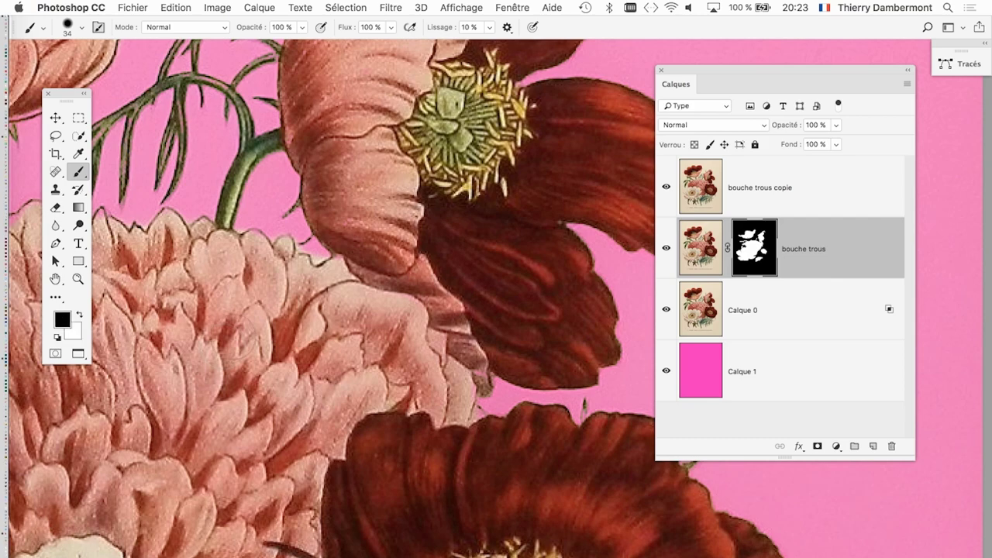
pyautogui.scroll(2, 288, 300)
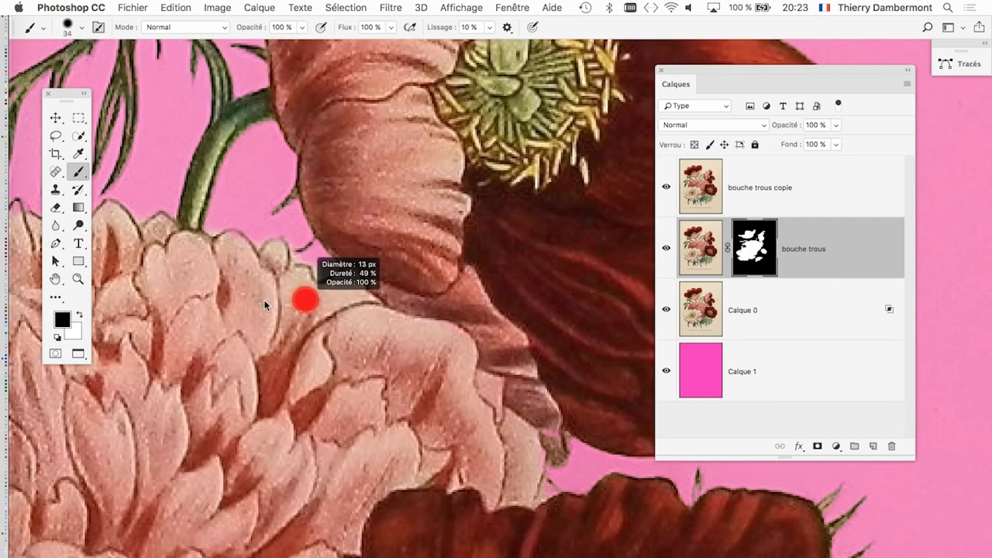
pyautogui.moveTo(306, 295); pyautogui.dragTo(298, 295)
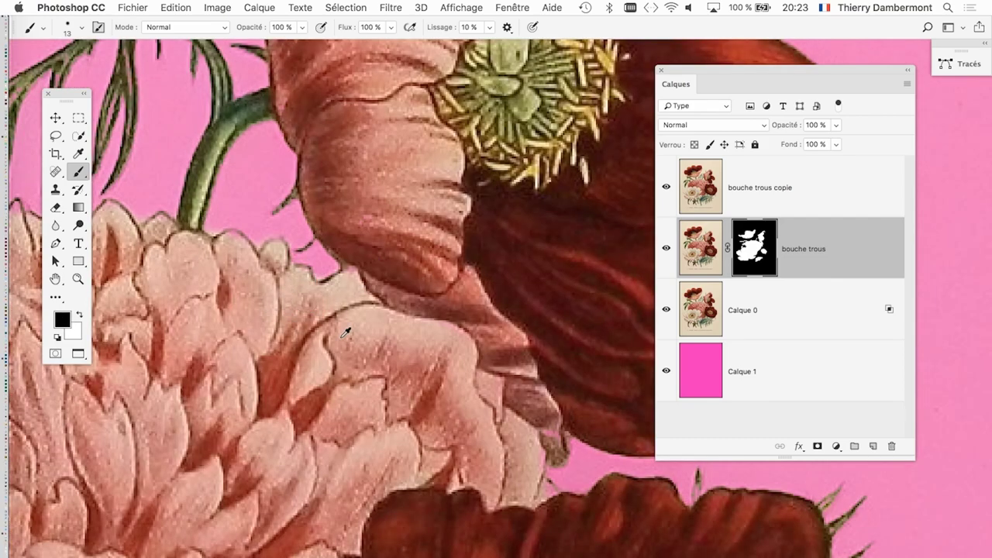
pyautogui.scroll(-2, 344, 337)
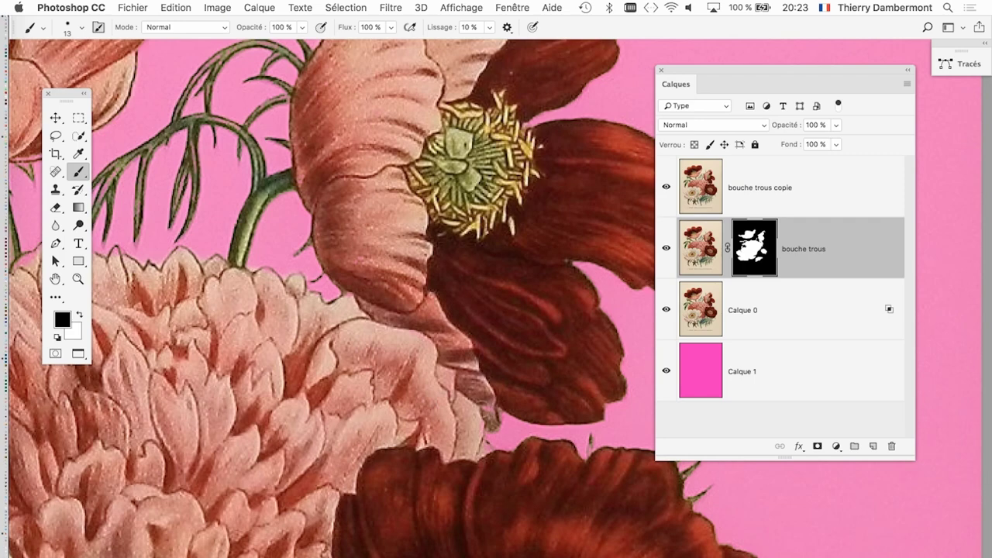
pyautogui.press('x')
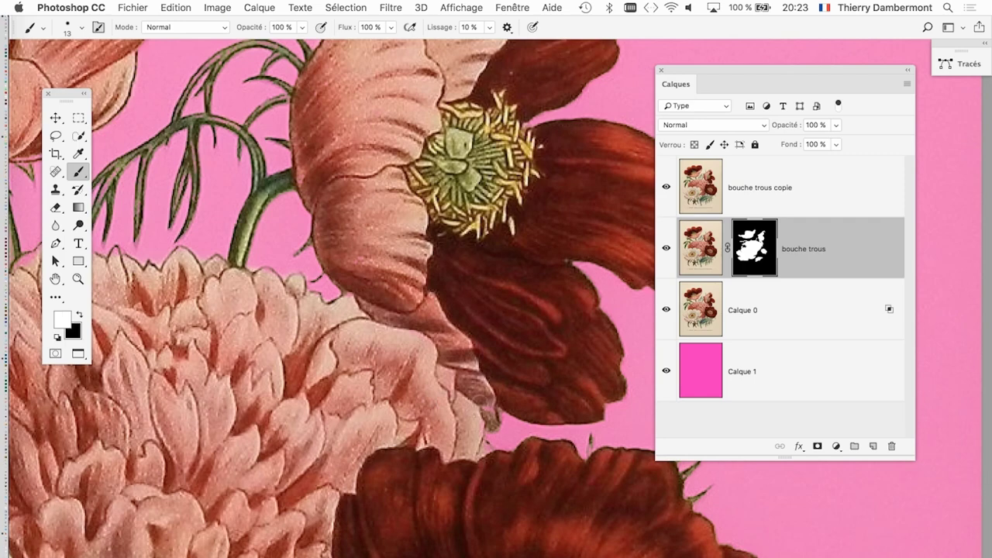
pyautogui.scroll(-1, 496, 448)
pyautogui.scroll(-1, 496, 448)
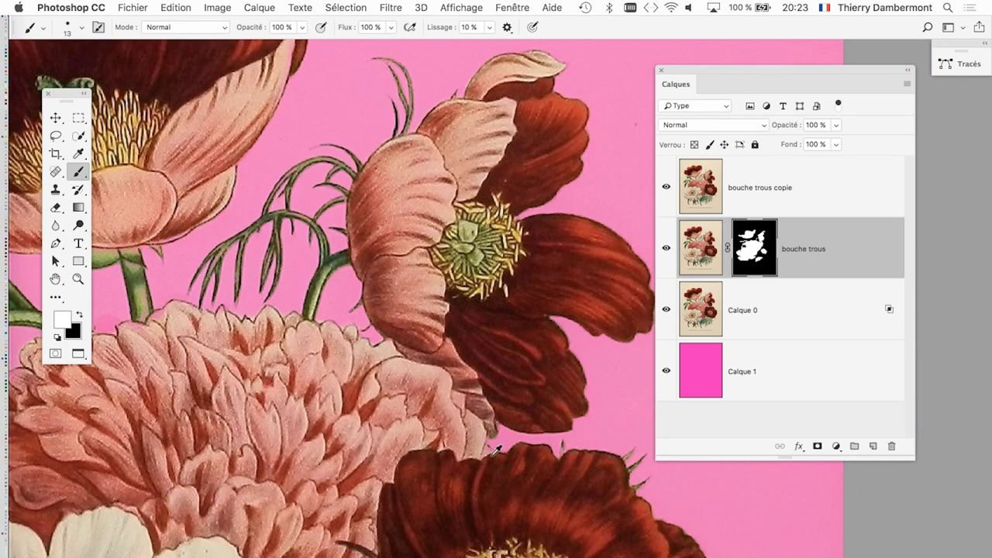
pyautogui.scroll(-1, 496, 452)
pyautogui.scroll(-1, 456, 456)
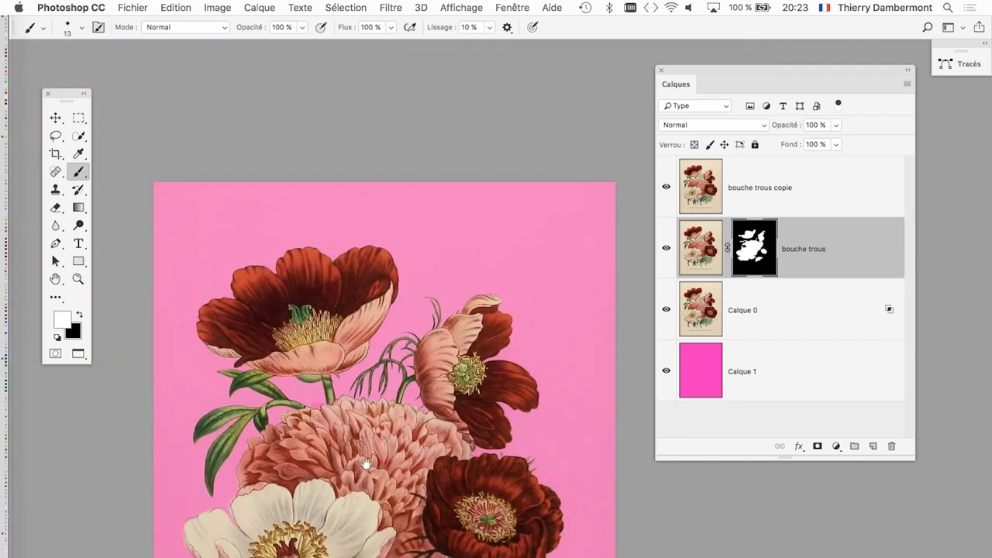
# Step: Save the bouquet as vintageflower-04.psd, accepting the Photoshop format options
pyautogui.moveTo(365, 463); pyautogui.dragTo(381, 310)
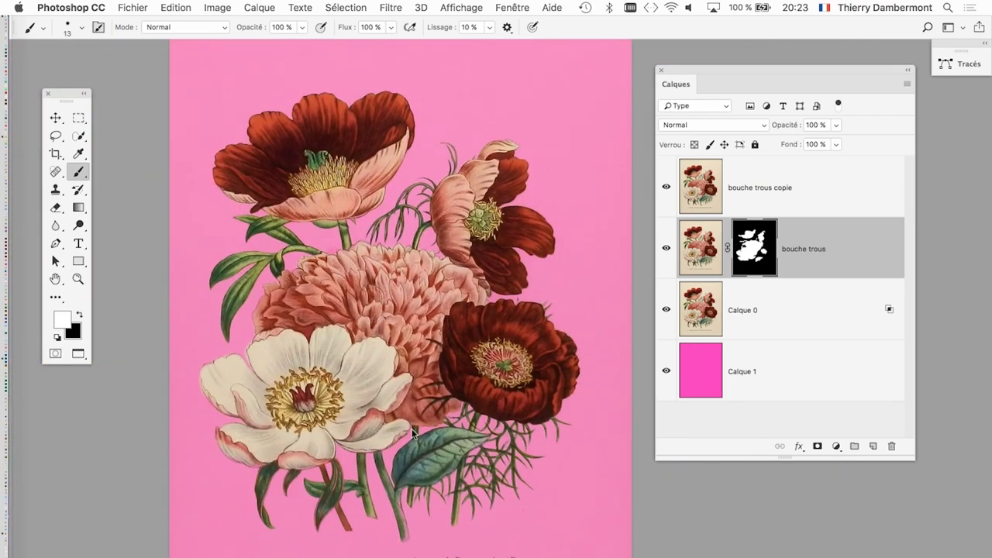
pyautogui.click(129, 7)
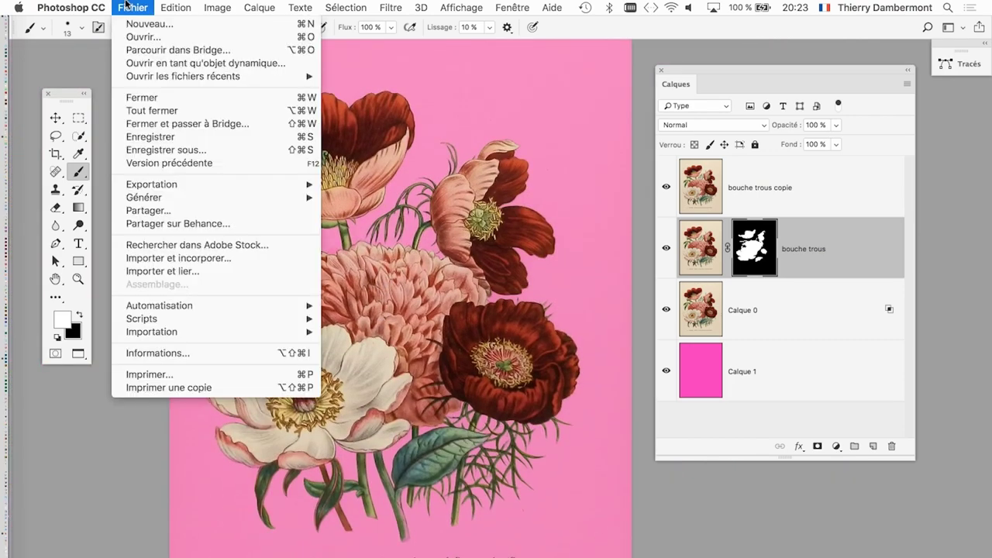
pyautogui.click(180, 149)
pyautogui.click(525, 85)
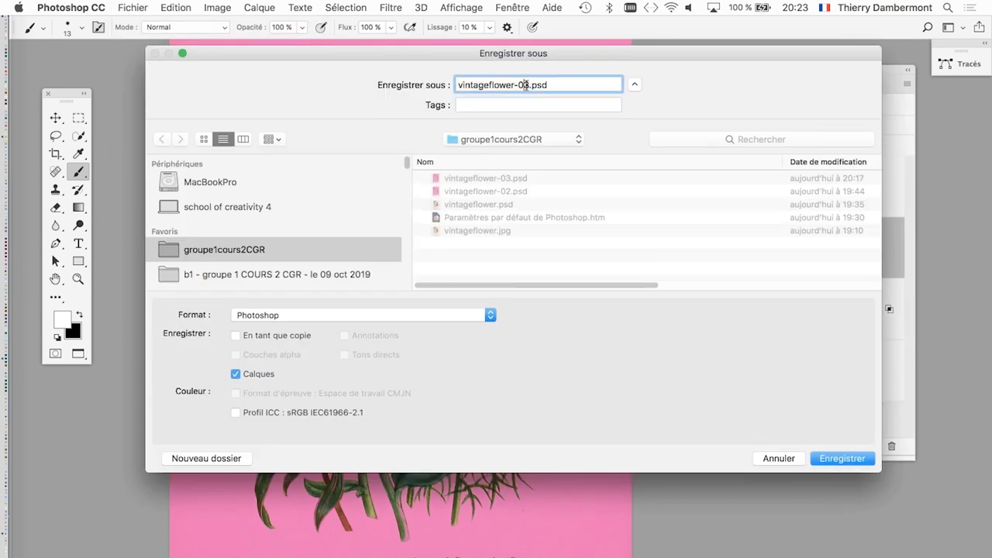
pyautogui.click(835, 459)
pyautogui.click(702, 260)
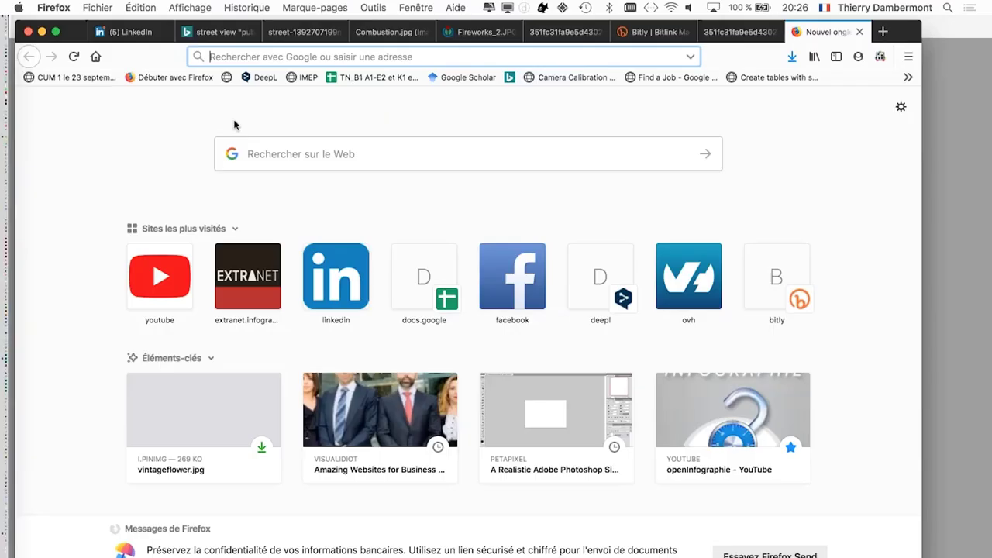
# Step: Load the bit.ly/streetviewCGRcours2 street photo in Firefox and view it
pyautogui.write('bit.ly/streetviewCGRcours2')
pyautogui.press('Return')
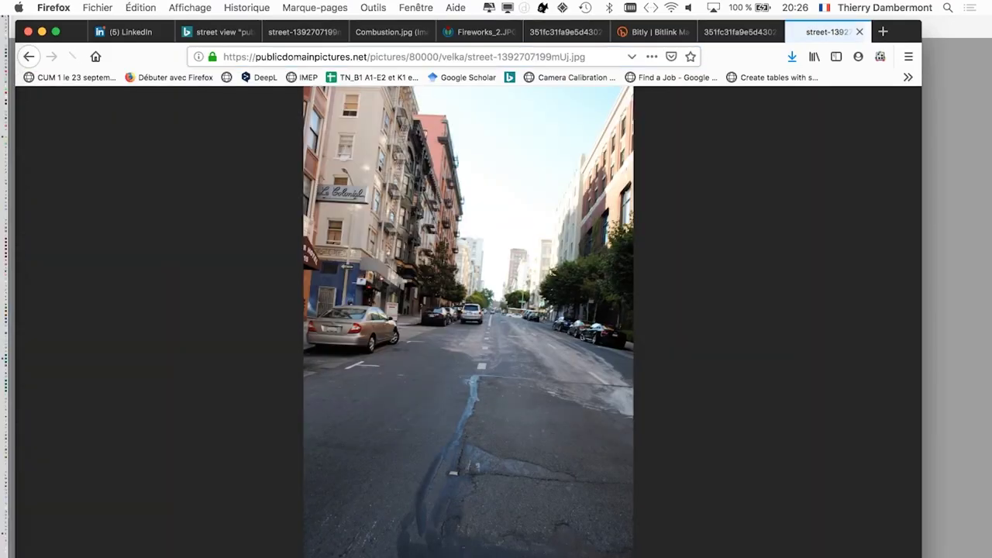
pyautogui.click(491, 348)
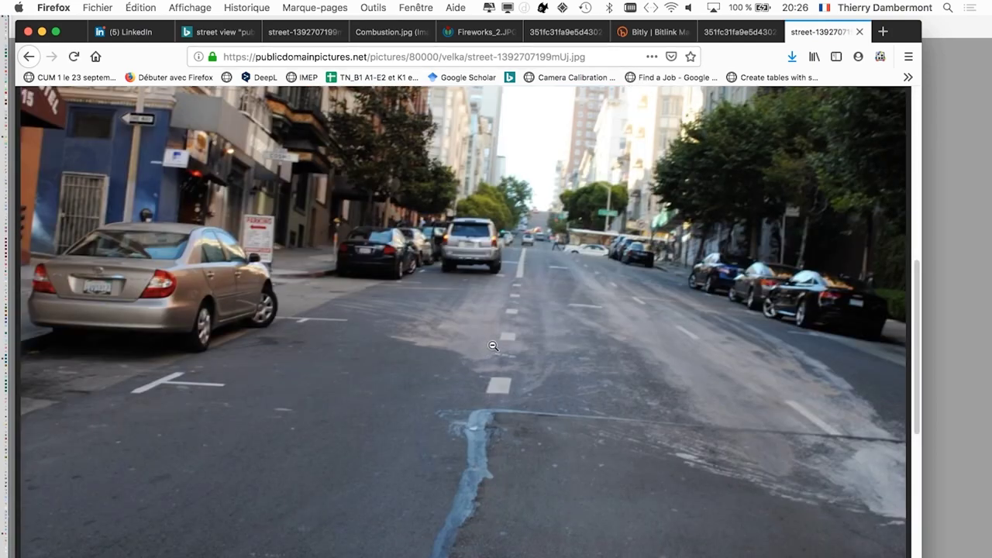
pyautogui.click(492, 345)
pyautogui.click(499, 341)
pyautogui.click(405, 286)
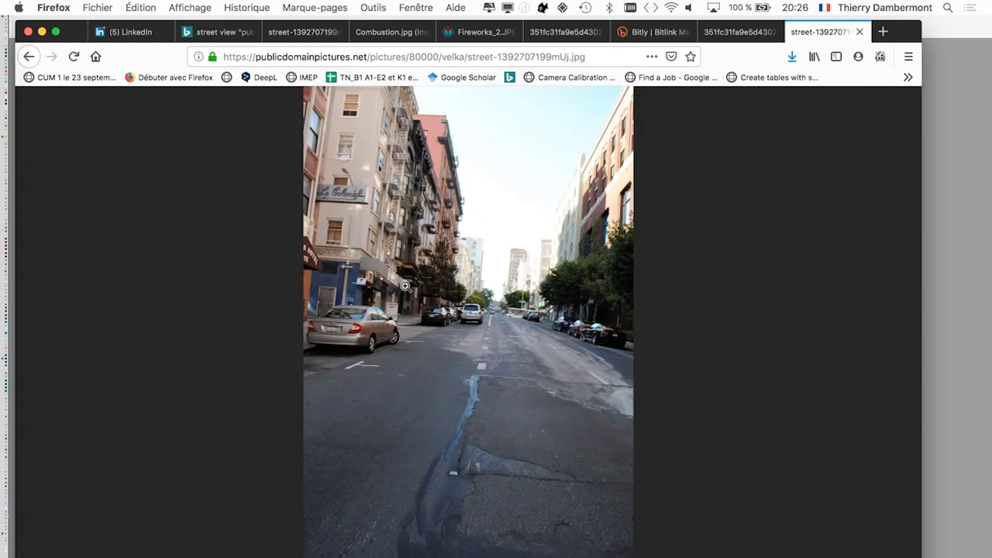
pyautogui.click(259, 57)
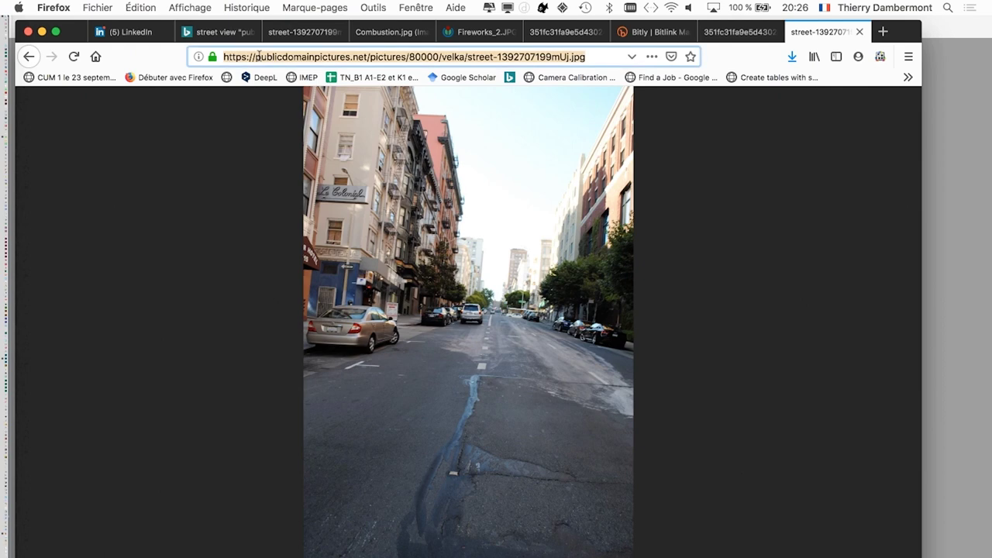
pyautogui.write('http://bit.ly/streetviewCGRcours2')
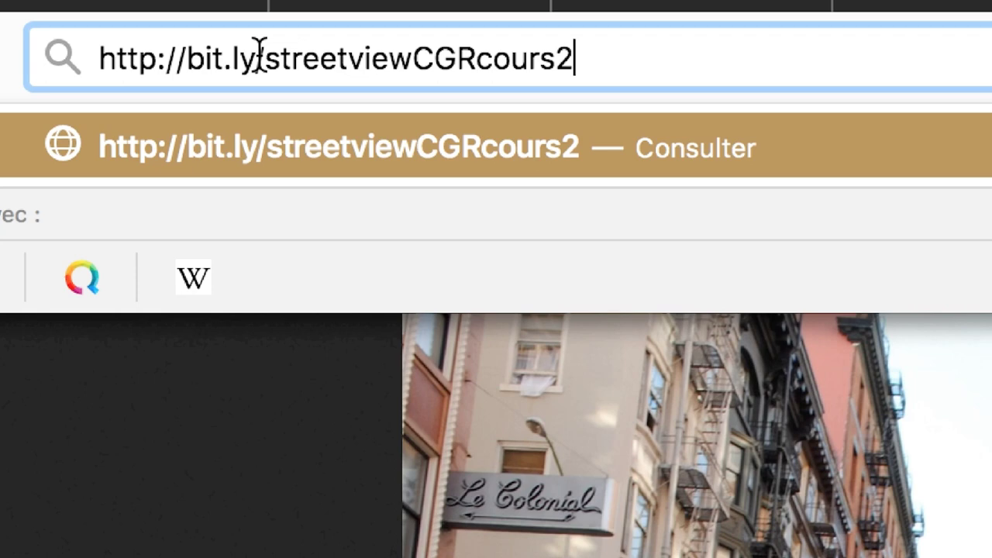
pyautogui.press('Up')
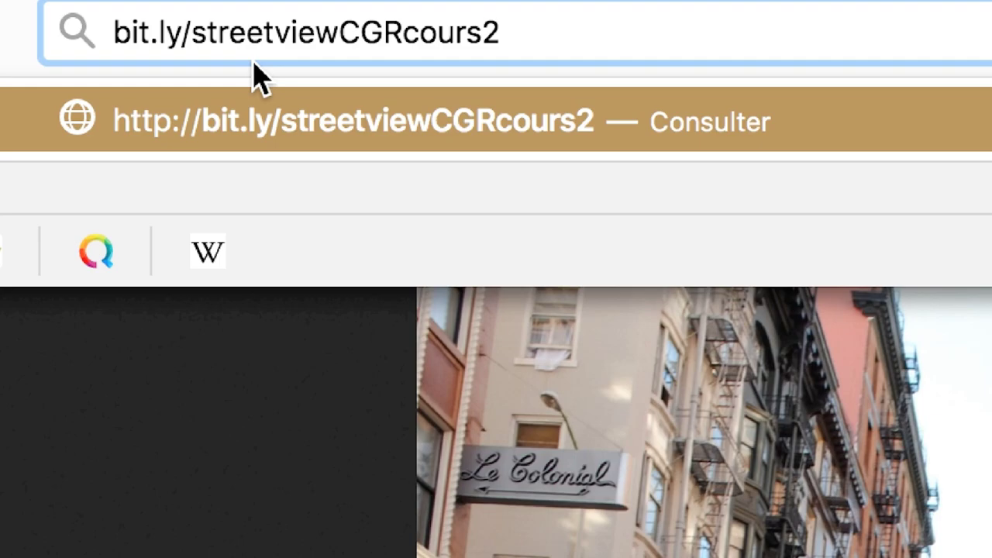
pyautogui.rightClick(430, 285)
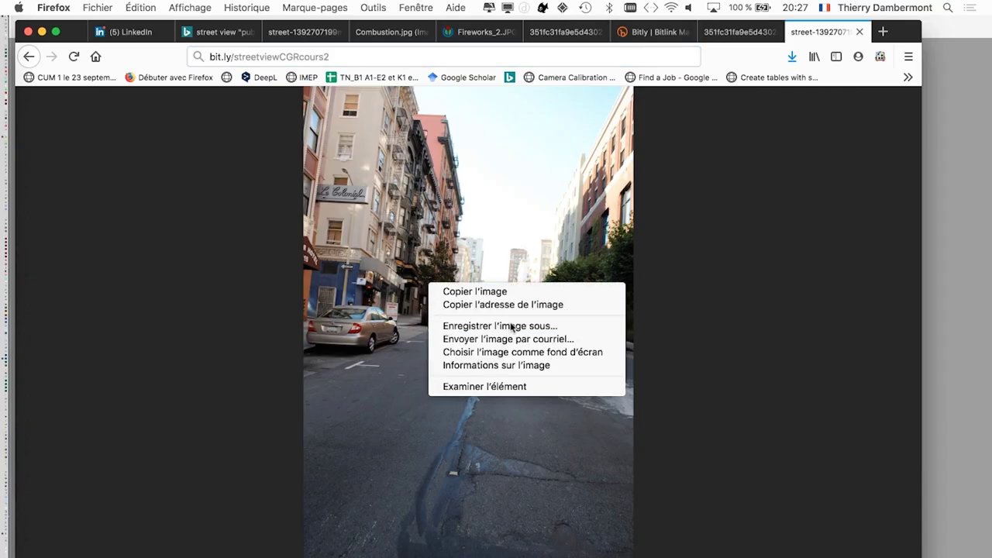
pyautogui.click(511, 327)
pyautogui.click(185, 245)
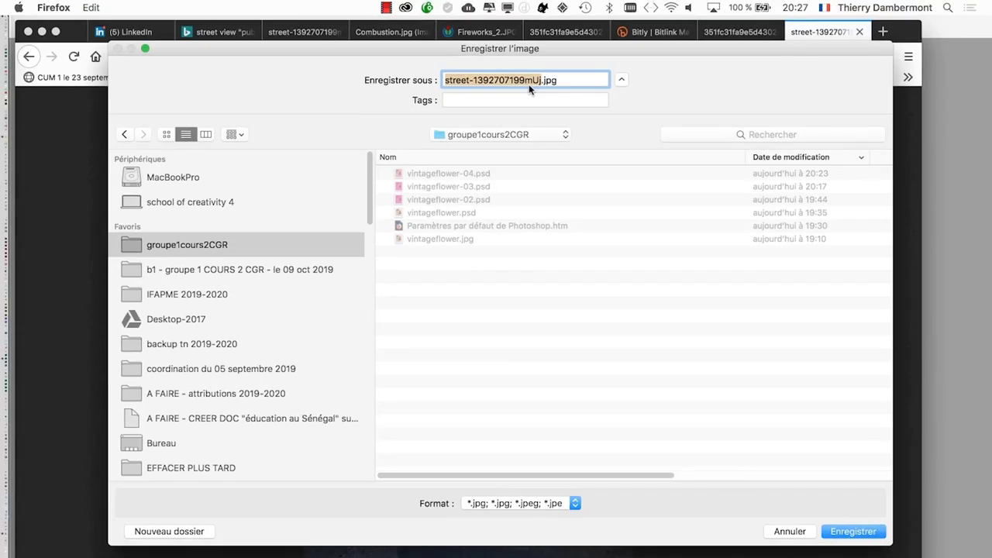
pyautogui.click(871, 536)
pyautogui.press('super+Tab')
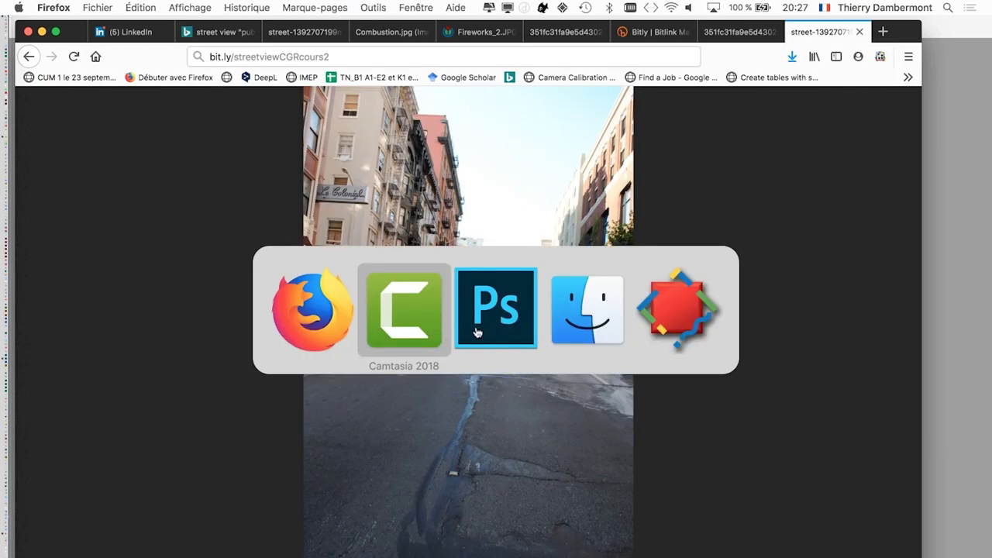
pyautogui.click(478, 332)
pyautogui.click(130, 6)
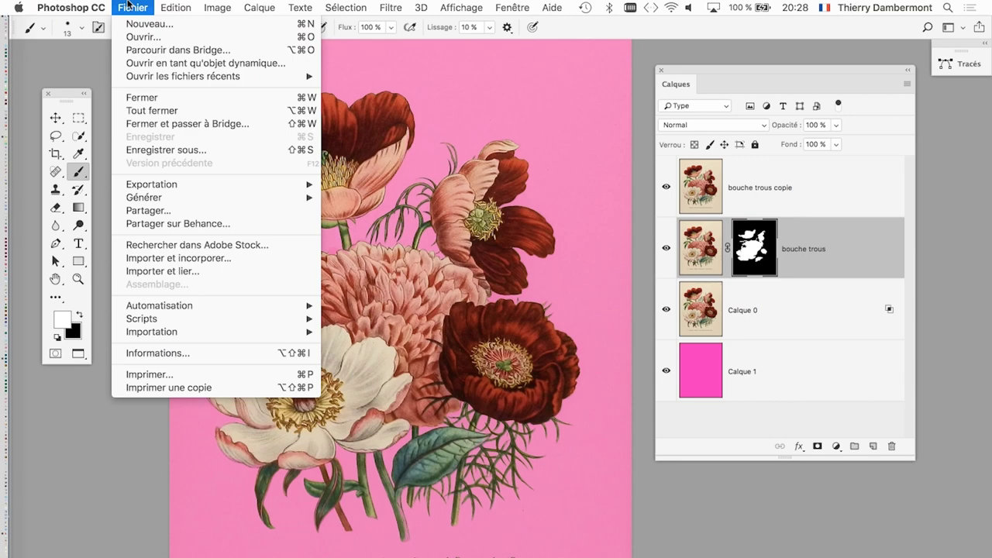
pyautogui.click(142, 37)
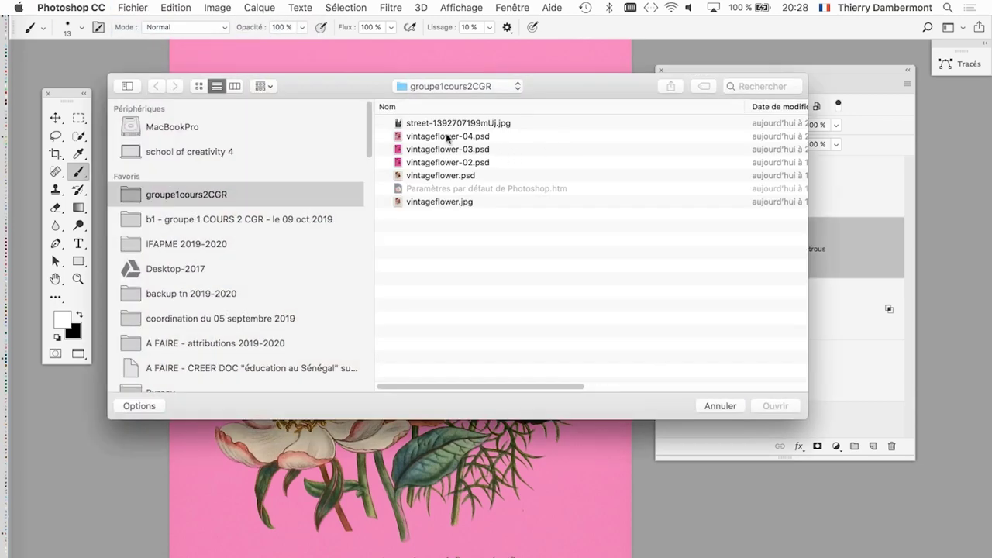
pyautogui.click(441, 123)
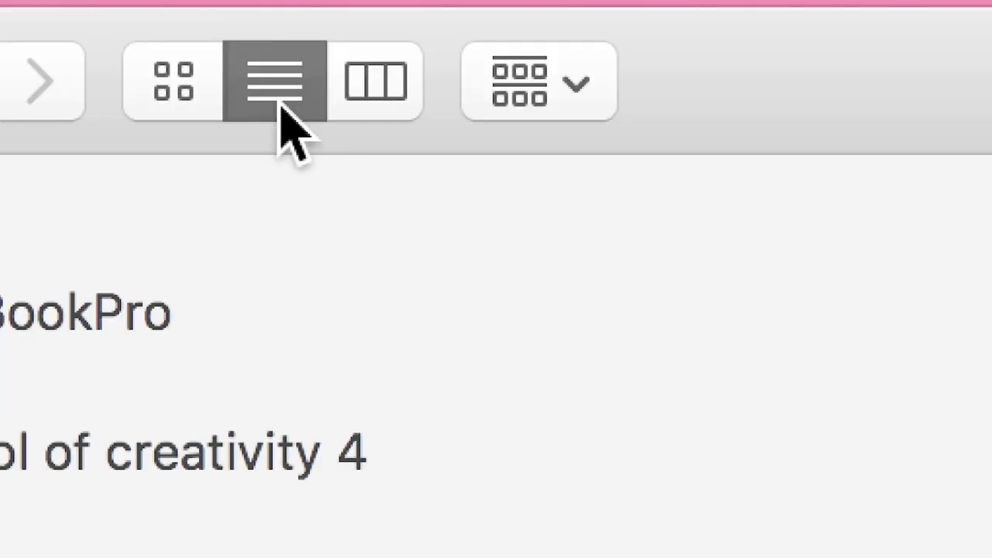
pyautogui.click(271, 101)
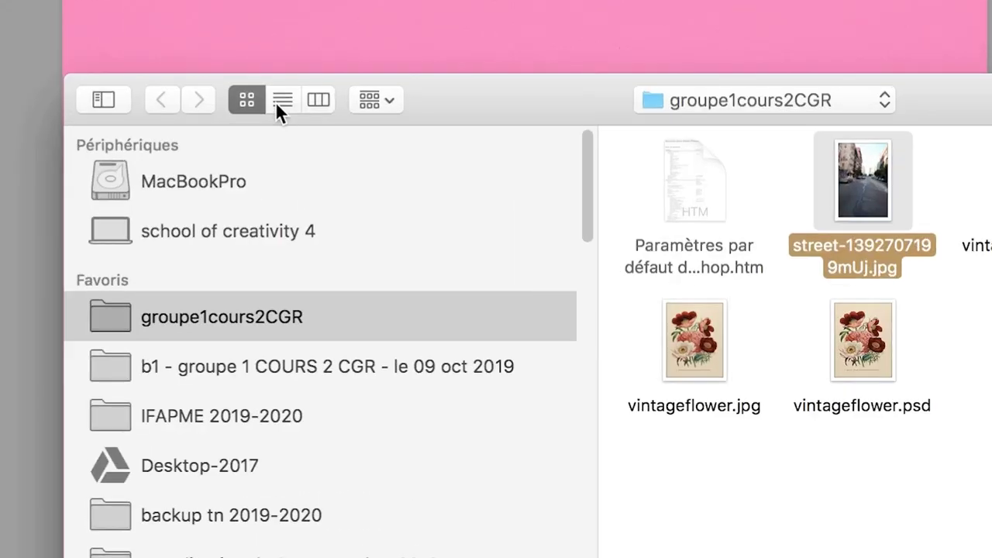
pyautogui.click(277, 103)
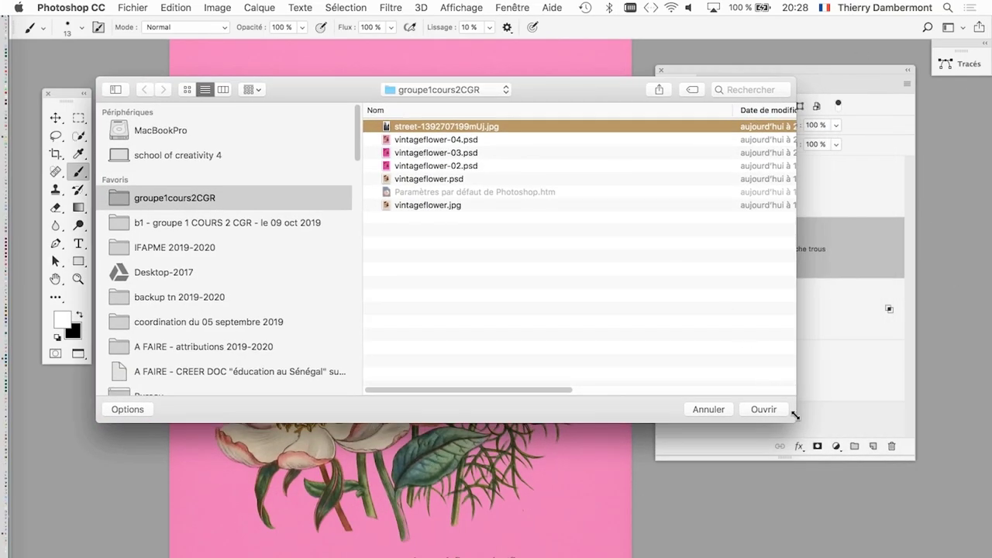
# Step: Widen the Ouvrir dialog to show more columns and sort the files by modification date
pyautogui.moveTo(795, 423); pyautogui.dragTo(990, 423)
pyautogui.moveTo(728, 109); pyautogui.dragTo(568, 109)
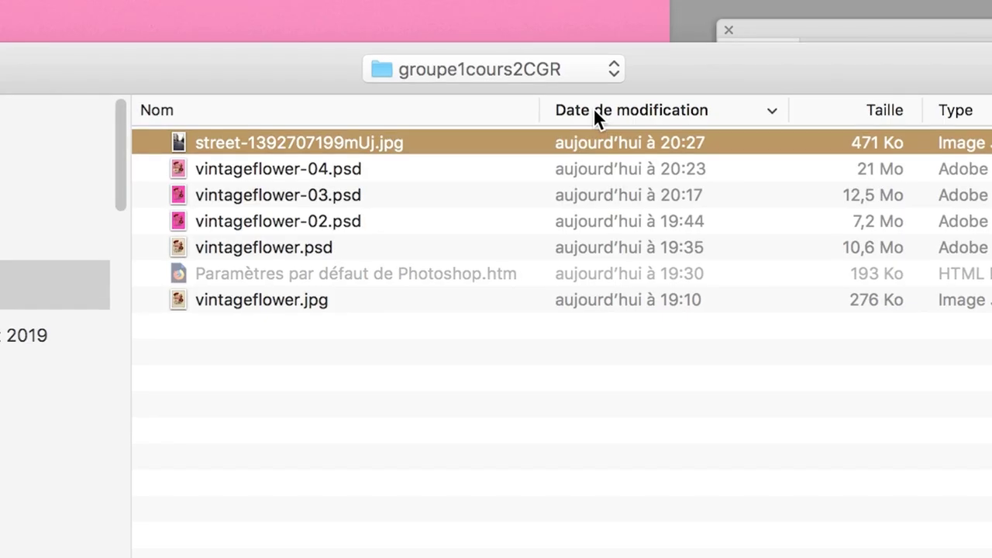
pyautogui.click(595, 112)
pyautogui.click(595, 111)
pyautogui.click(593, 108)
pyautogui.click(593, 108)
pyautogui.rightClick(593, 107)
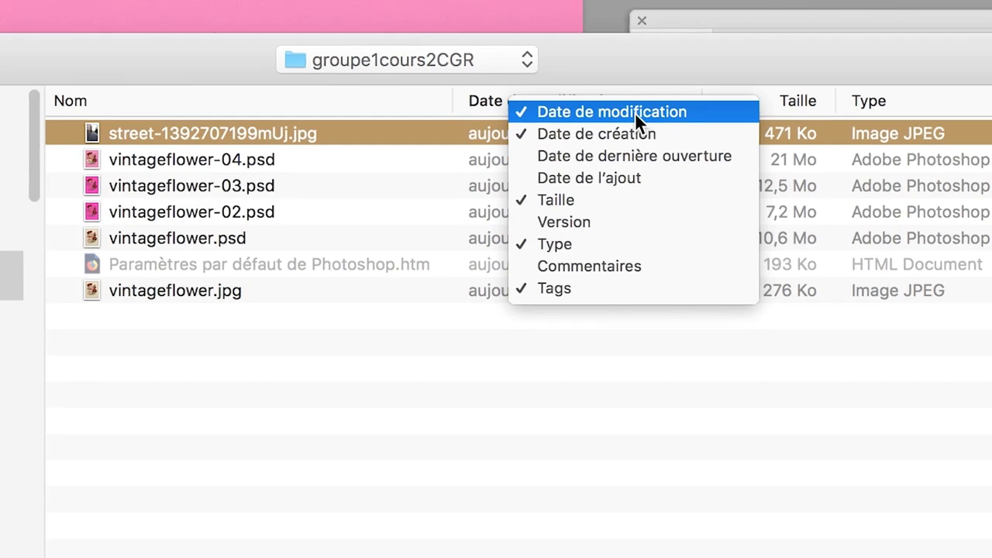
pyautogui.click(619, 103)
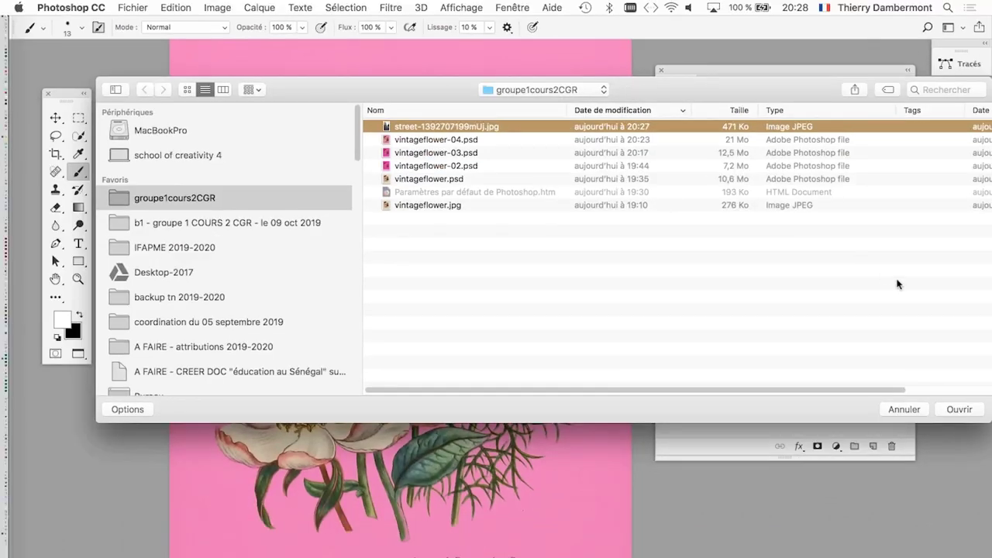
pyautogui.moveTo(805, 87); pyautogui.dragTo(761, 88)
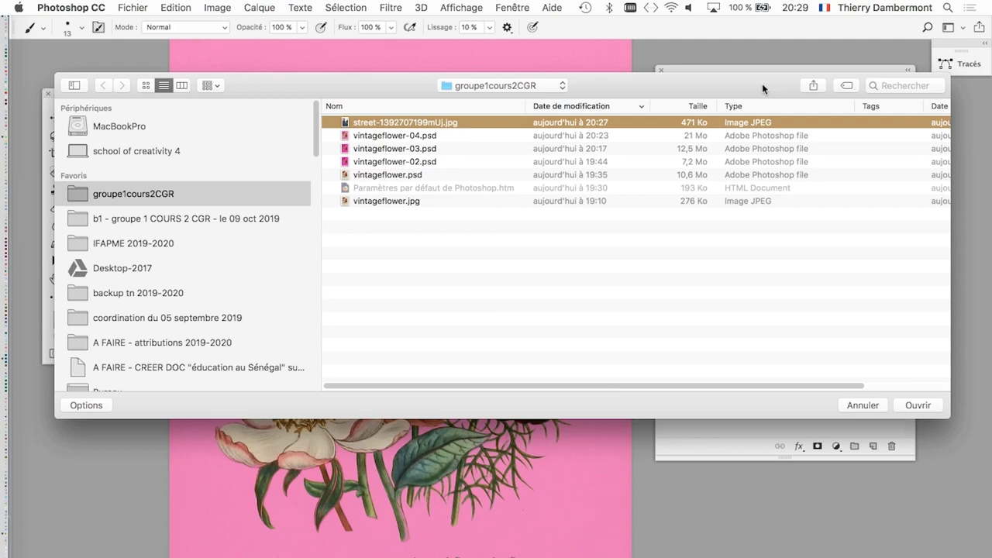
pyautogui.click(185, 88)
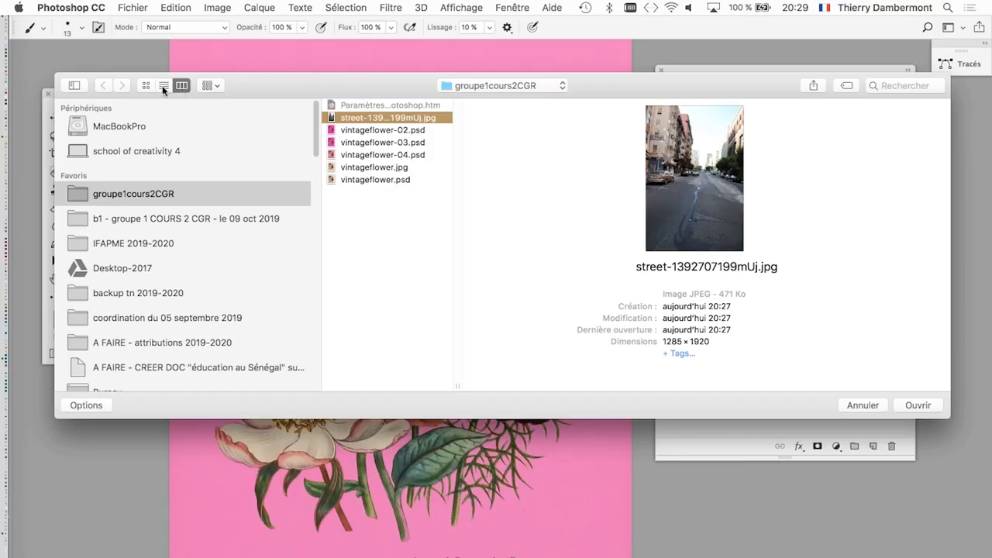
pyautogui.click(161, 85)
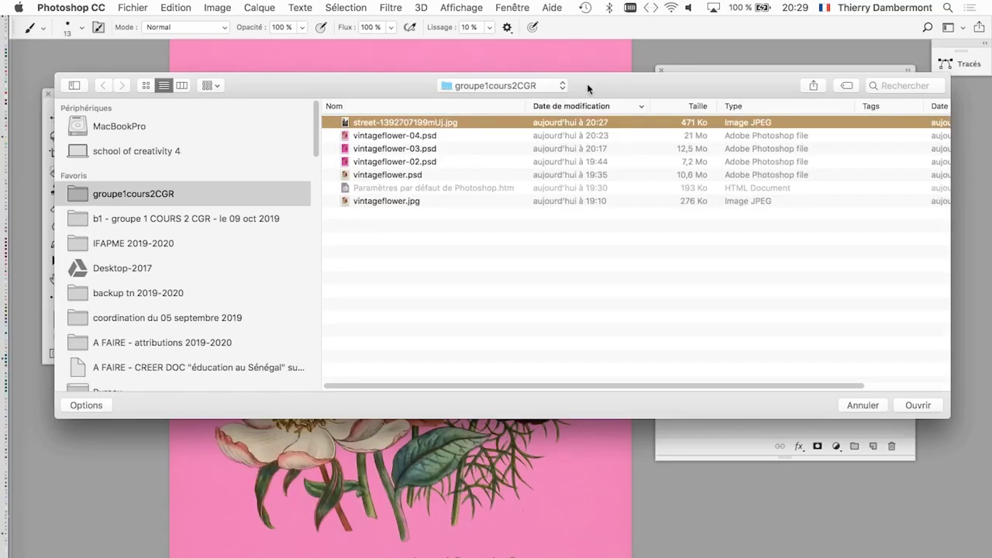
pyautogui.click(918, 405)
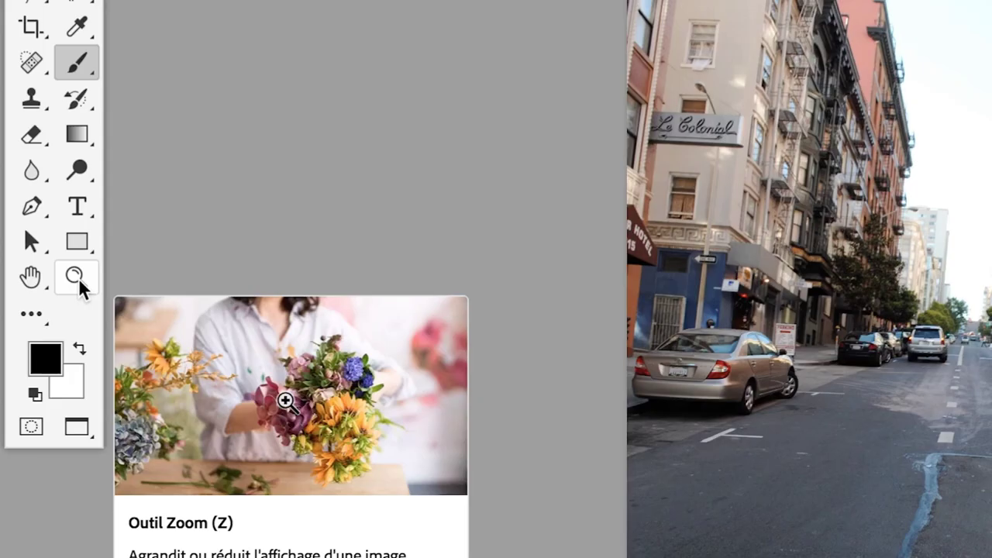
# Step: Zoom in on the street photo, push the Calques panel aside and pan to frame the street
pyautogui.click(78, 281)
pyautogui.hotkey('ctrl', '+')
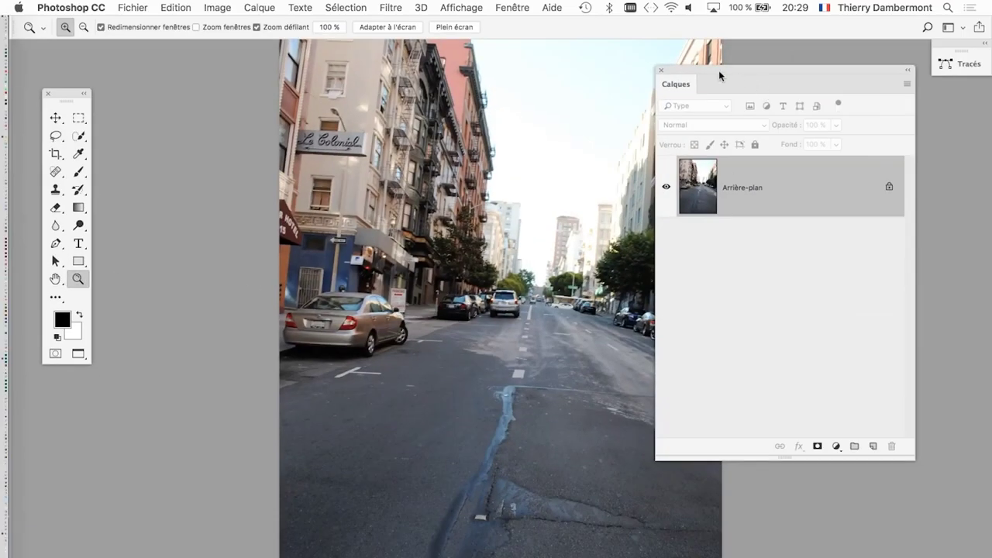
pyautogui.moveTo(739, 72); pyautogui.dragTo(867, 80)
pyautogui.moveTo(550, 198)
pyautogui.mouseDown()
pyautogui.moveTo(452, 152)
pyautogui.moveTo(473, 98)
pyautogui.mouseUp()
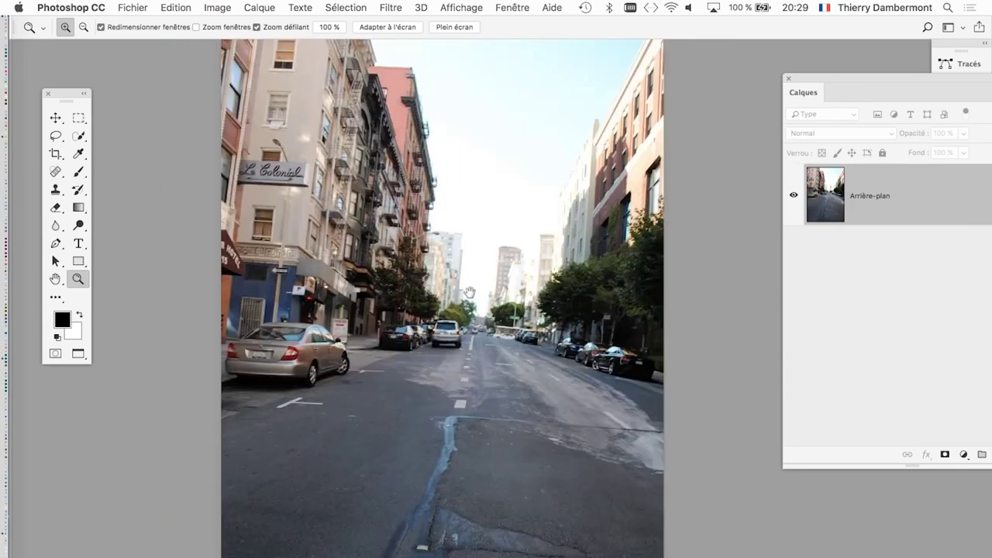
pyautogui.scroll(4, 465, 318)
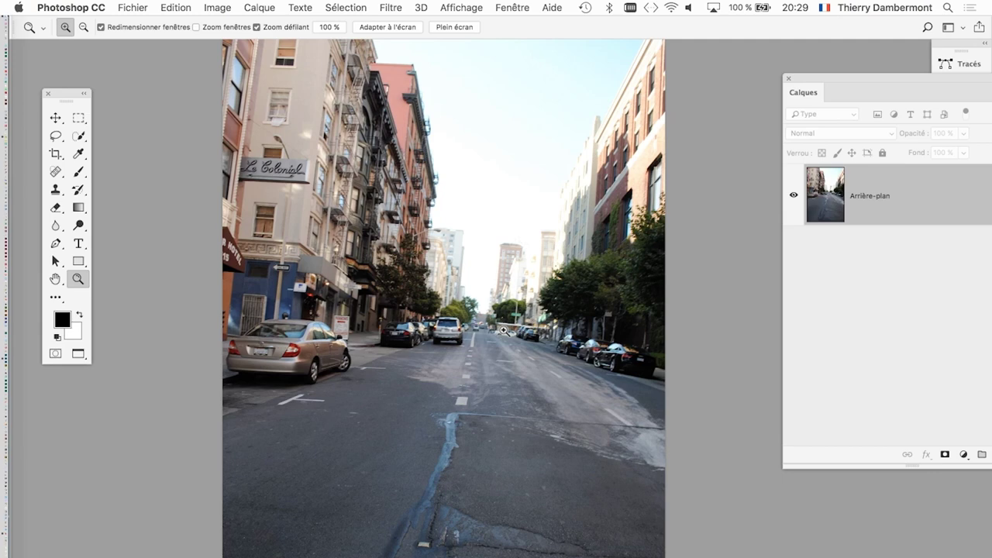
# Step: Return to standard screen mode and flip between the street photo and flower documents
pyautogui.press('f')
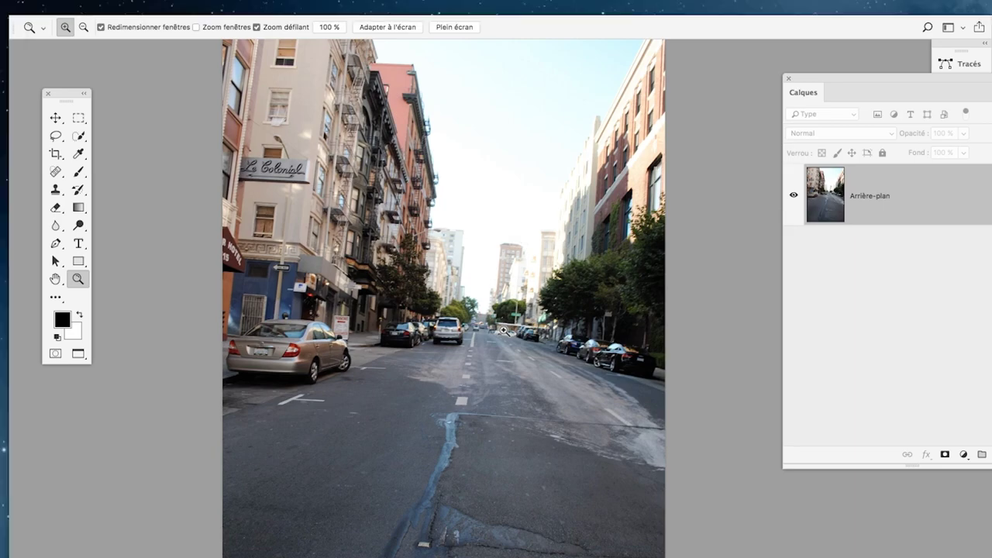
pyautogui.press('f')
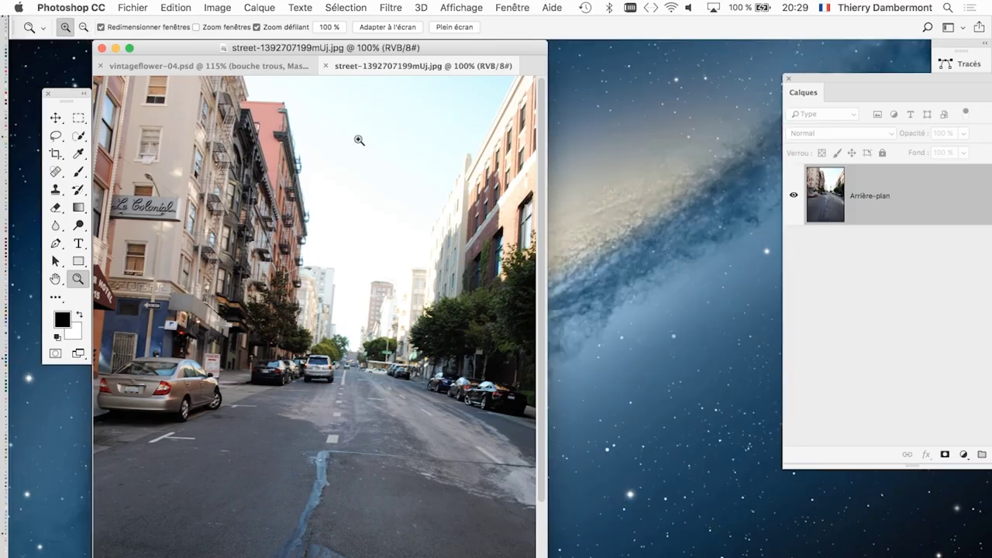
pyautogui.moveTo(347, 58); pyautogui.dragTo(314, 60)
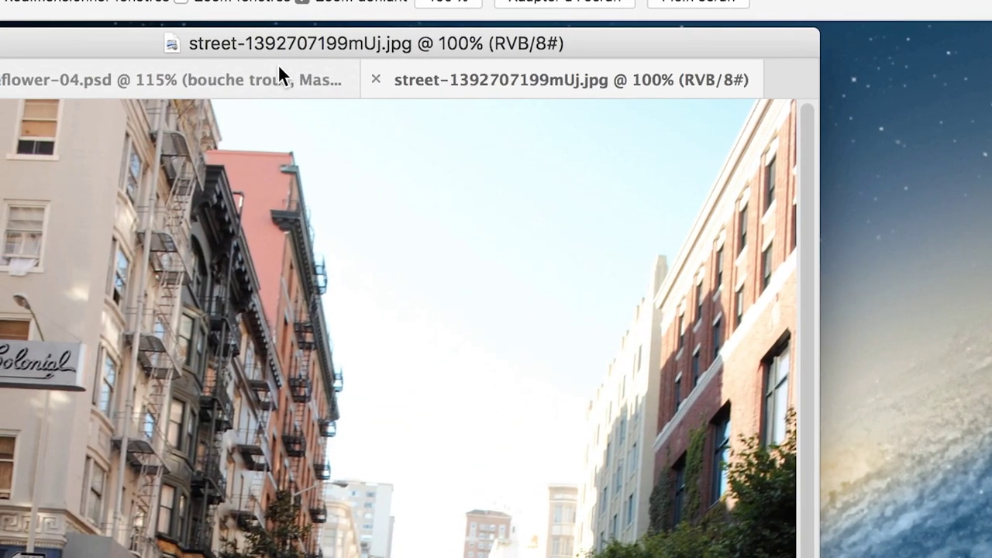
pyautogui.click(279, 70)
pyautogui.click(366, 67)
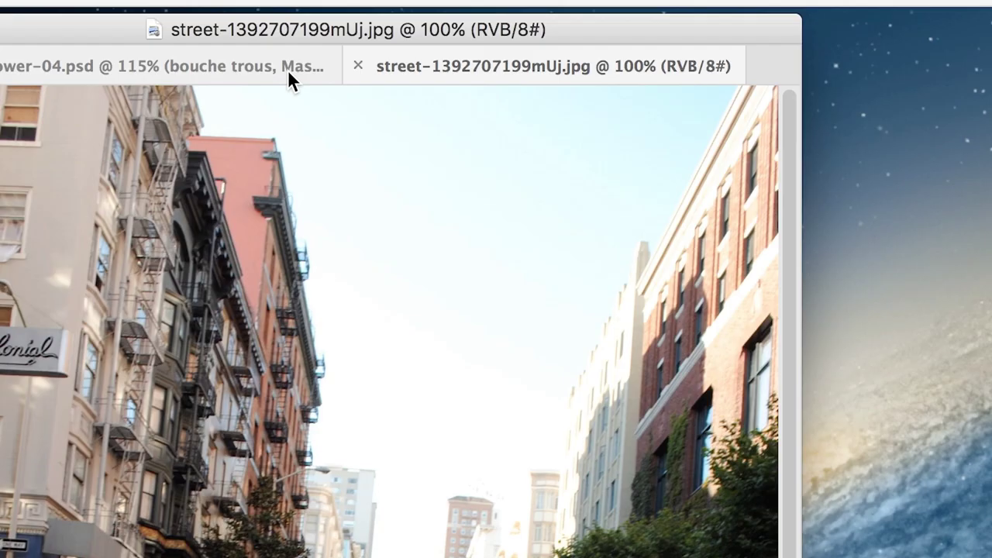
pyautogui.click(267, 69)
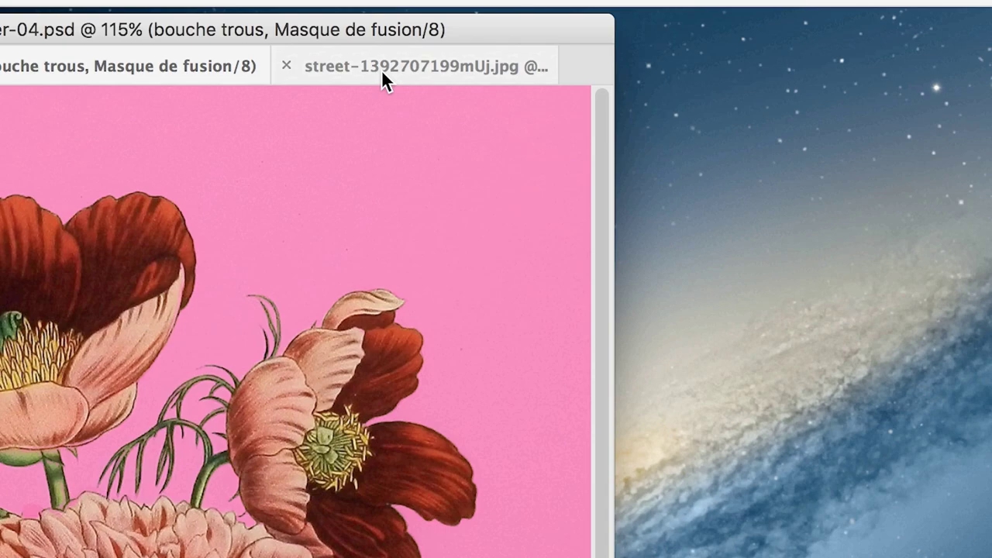
pyautogui.click(381, 69)
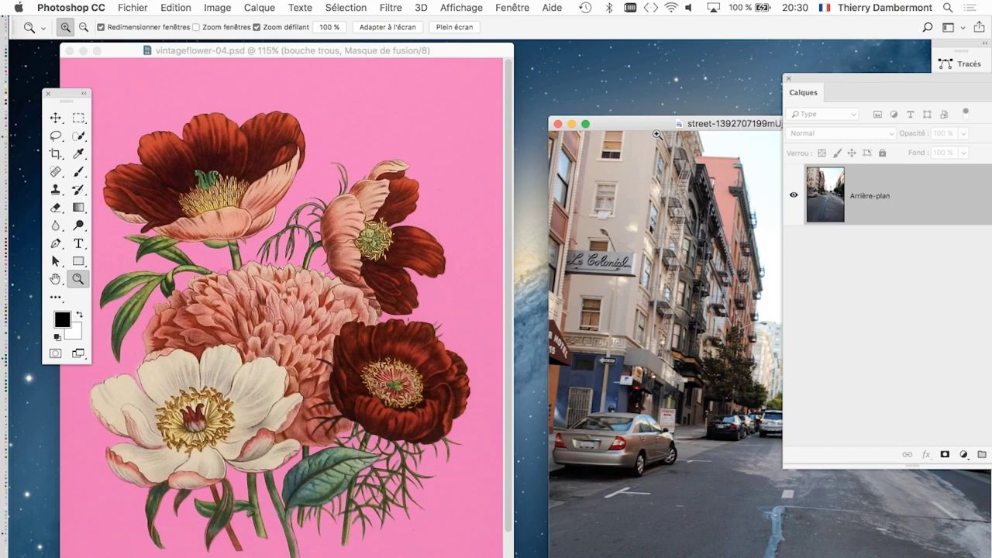
# Step: Float every document in its own window and place the street photo beside the flowers
pyautogui.click(504, 7)
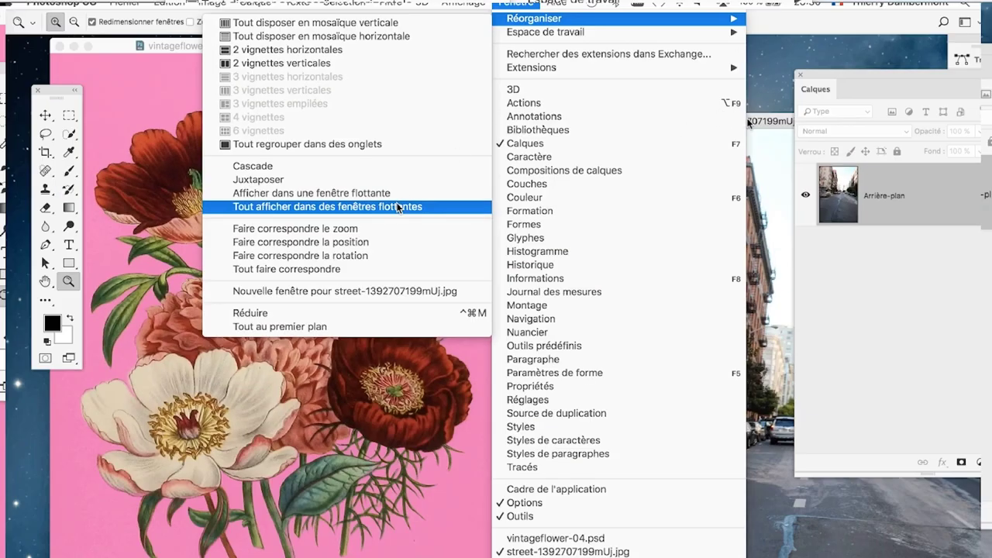
pyautogui.click(397, 208)
pyautogui.moveTo(744, 126)
pyautogui.mouseDown()
pyautogui.moveTo(708, 94)
pyautogui.moveTo(733, 54)
pyautogui.mouseUp()
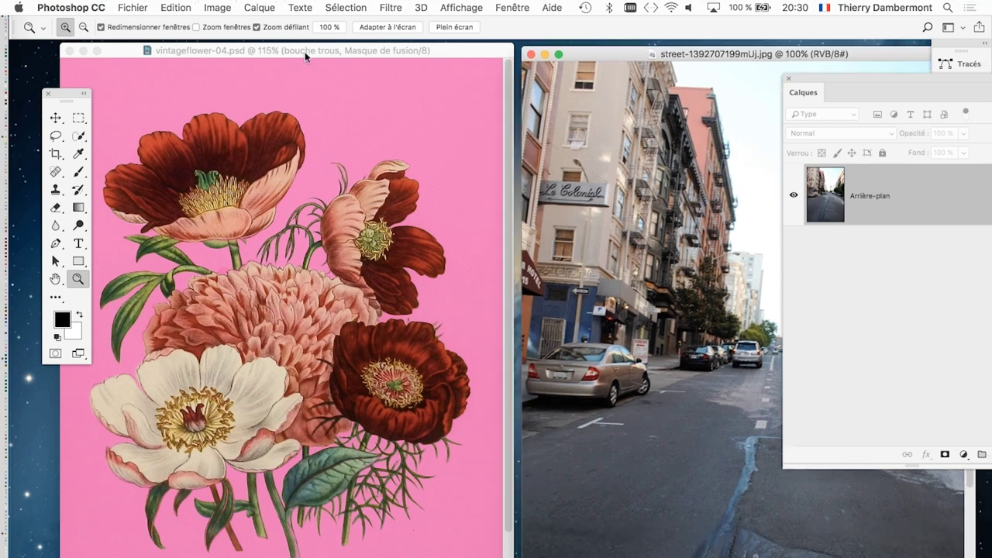
pyautogui.click(511, 8)
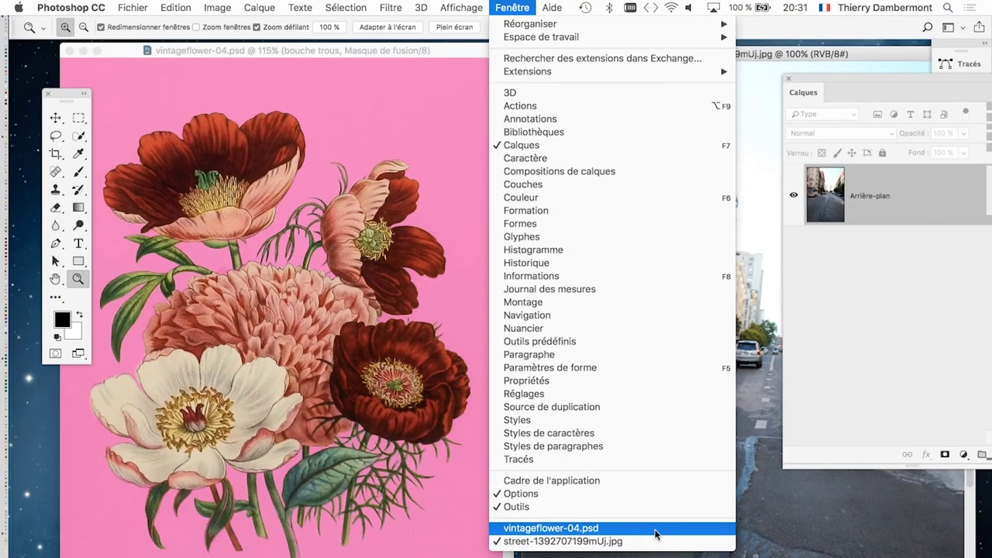
pyautogui.press('Escape')
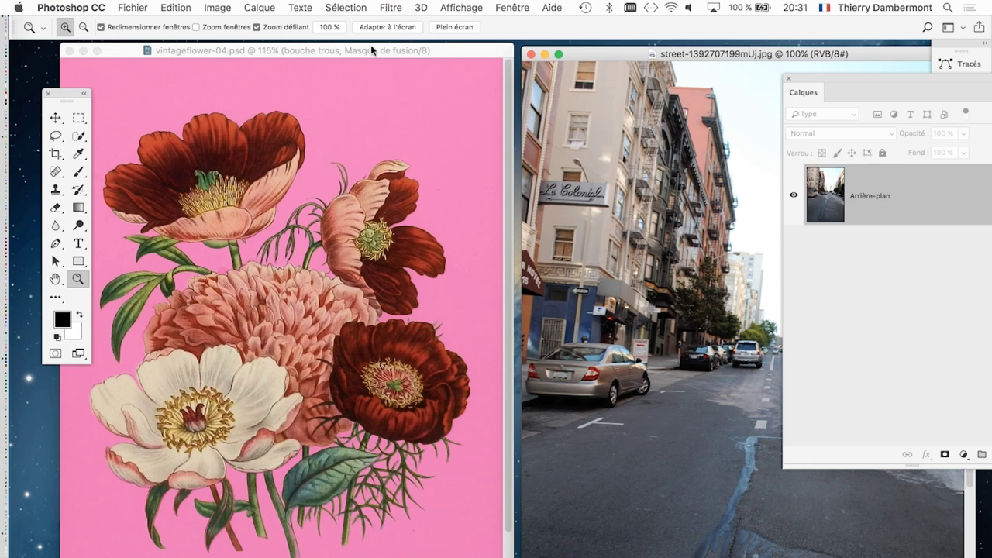
# Step: Arrange the flower and street windows and move the Calques panel over the flower document
pyautogui.click(371, 51)
pyautogui.moveTo(367, 51); pyautogui.dragTo(339, 51)
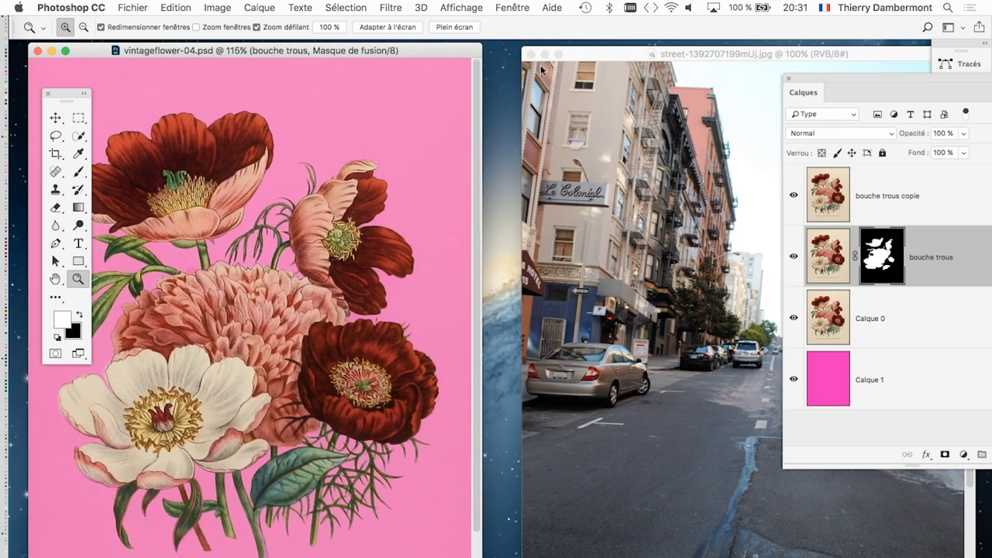
pyautogui.moveTo(619, 56); pyautogui.dragTo(582, 57)
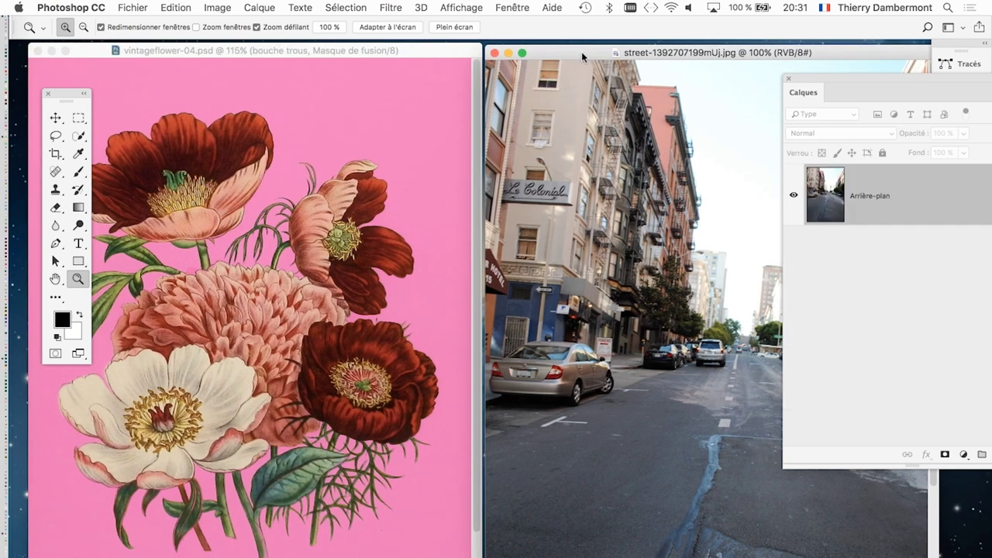
pyautogui.click(262, 53)
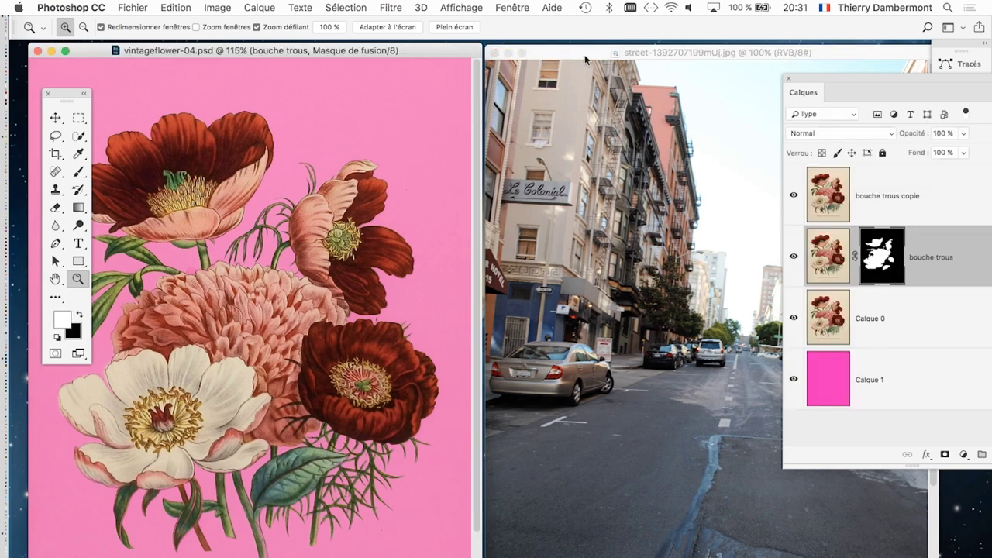
pyautogui.click(596, 60)
pyautogui.click(241, 52)
pyautogui.moveTo(824, 80); pyautogui.dragTo(562, 79)
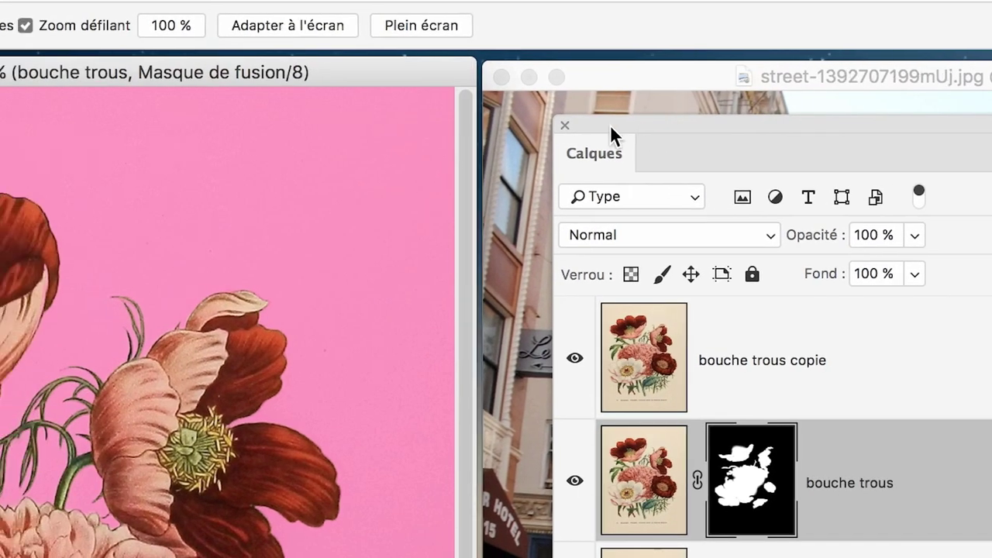
pyautogui.moveTo(620, 124); pyautogui.dragTo(538, 120)
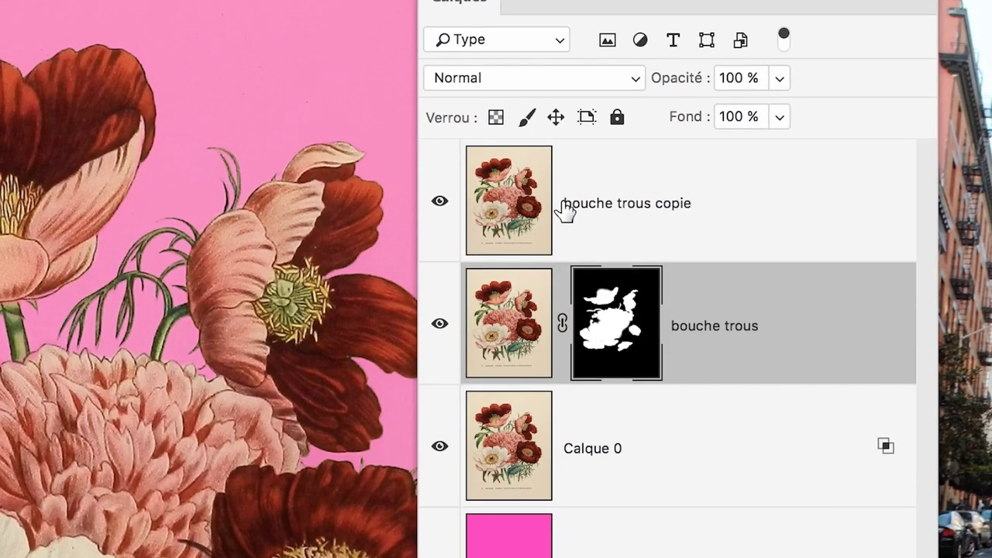
# Step: Select the three flower layers, including Calque 0, and merge them into one
pyautogui.click(566, 207)
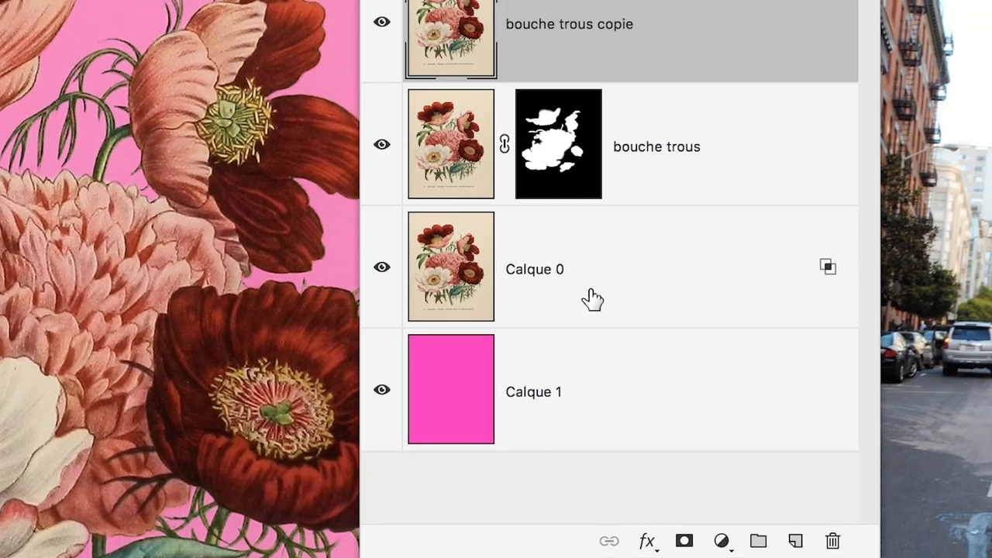
pyautogui.click(591, 299)
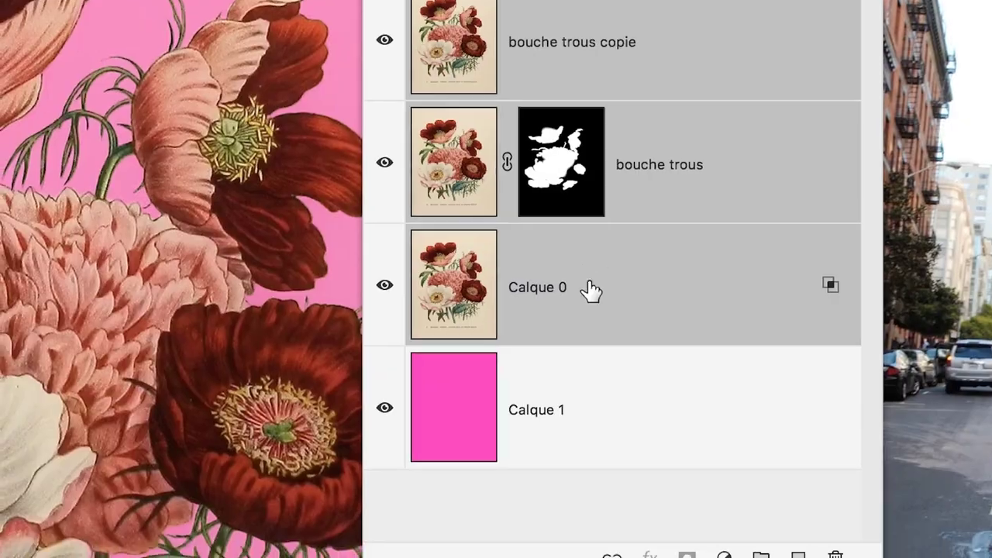
pyautogui.keyDown('shift'); pyautogui.click(637, 78); pyautogui.keyUp('shift')
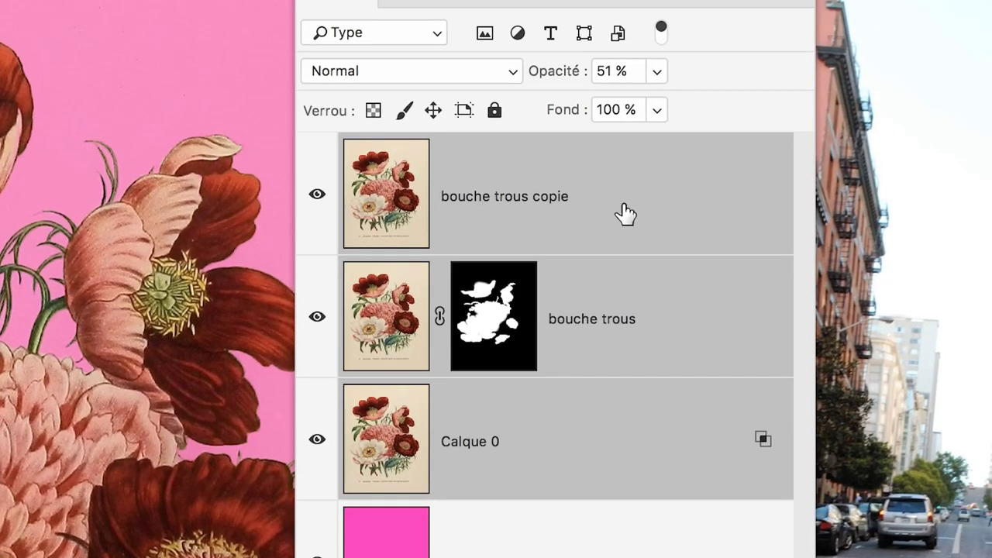
pyautogui.click(625, 214)
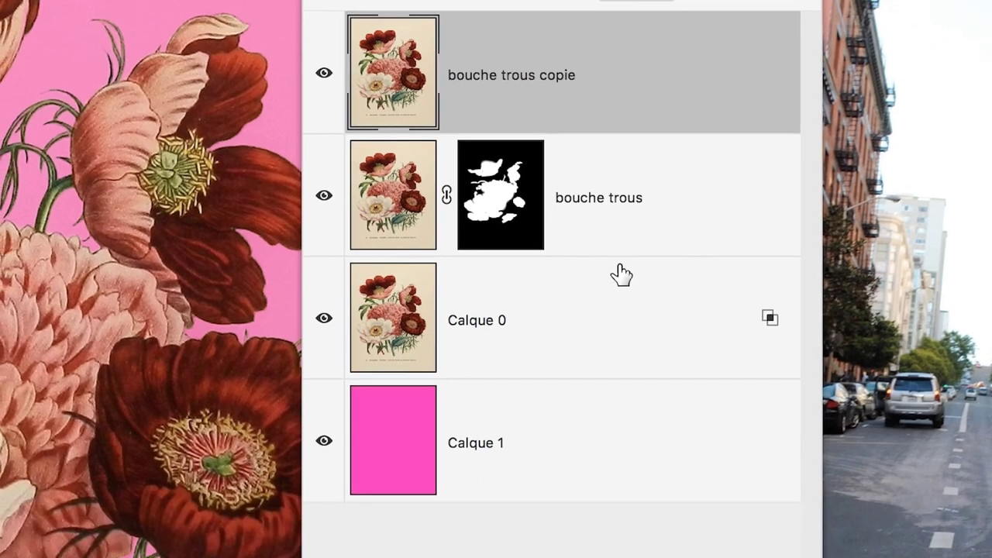
pyautogui.keyDown('shift'); pyautogui.click(611, 429); pyautogui.keyUp('shift')
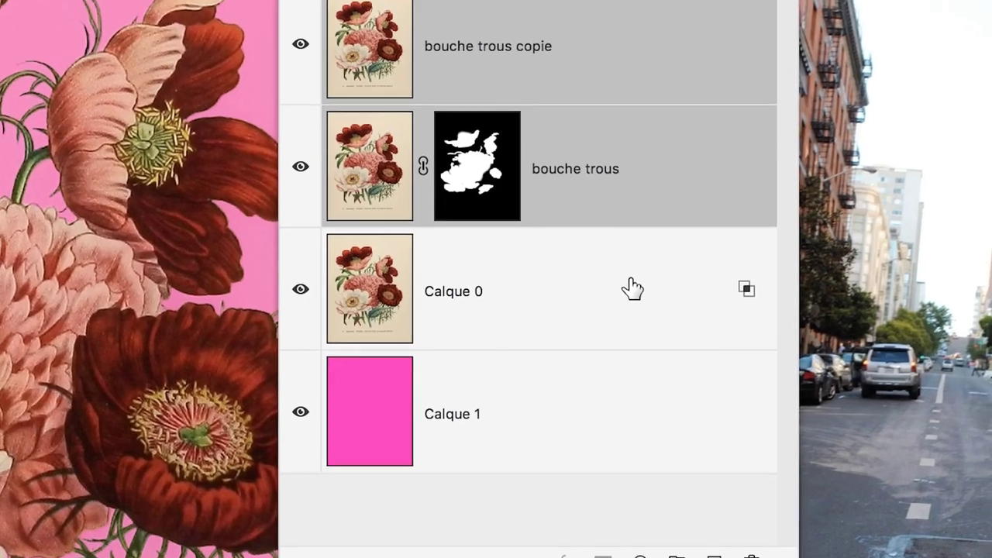
pyautogui.keyDown('shift'); pyautogui.click(626, 288); pyautogui.keyUp('shift')
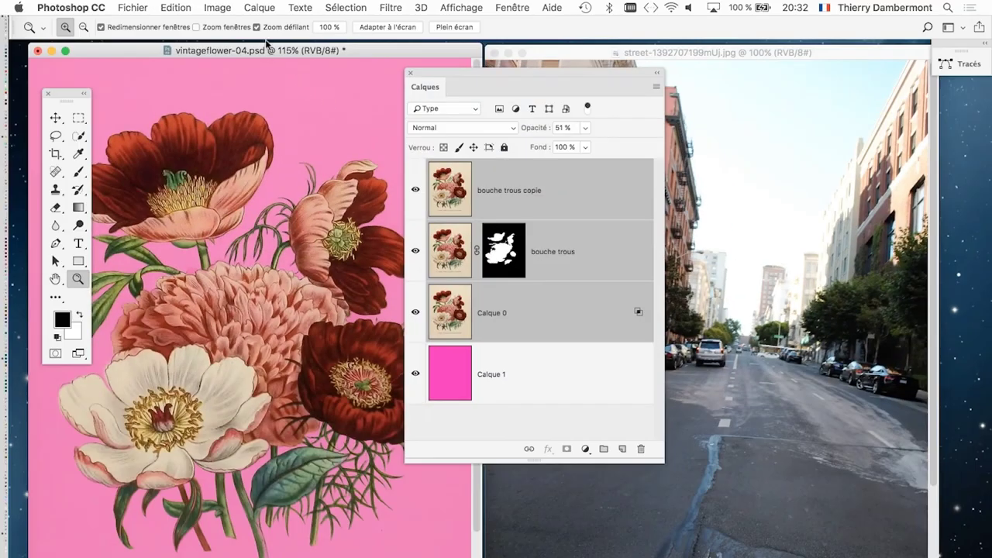
pyautogui.click(260, 7)
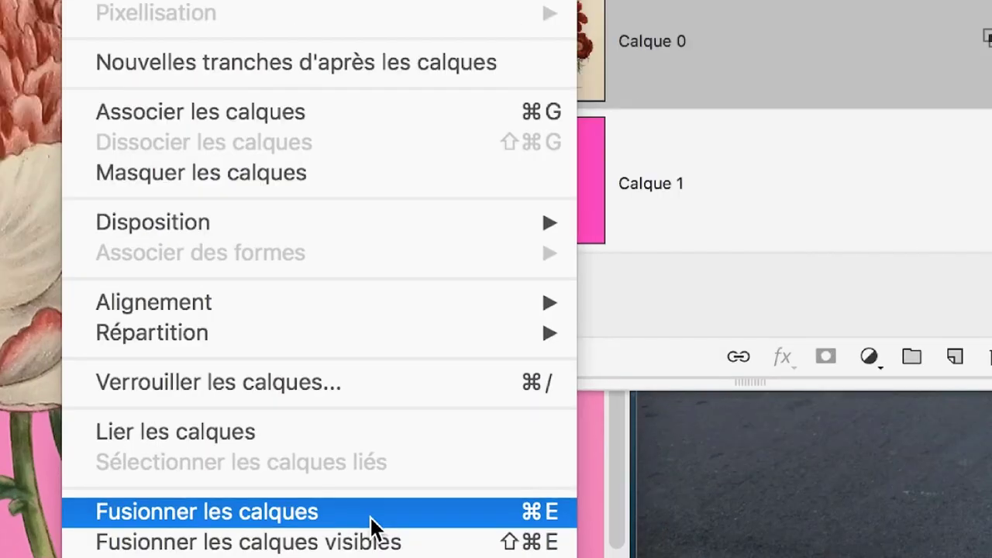
pyautogui.click(372, 512)
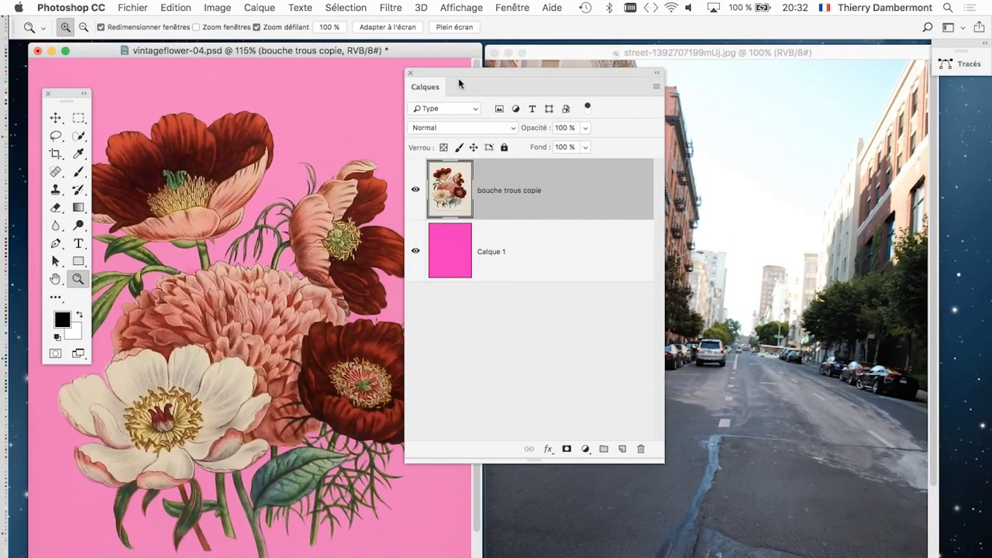
# Step: Undo the merge, hide bouche trous copie, and select bouche trous with Calque 0
pyautogui.click(177, 8)
pyautogui.click(202, 23)
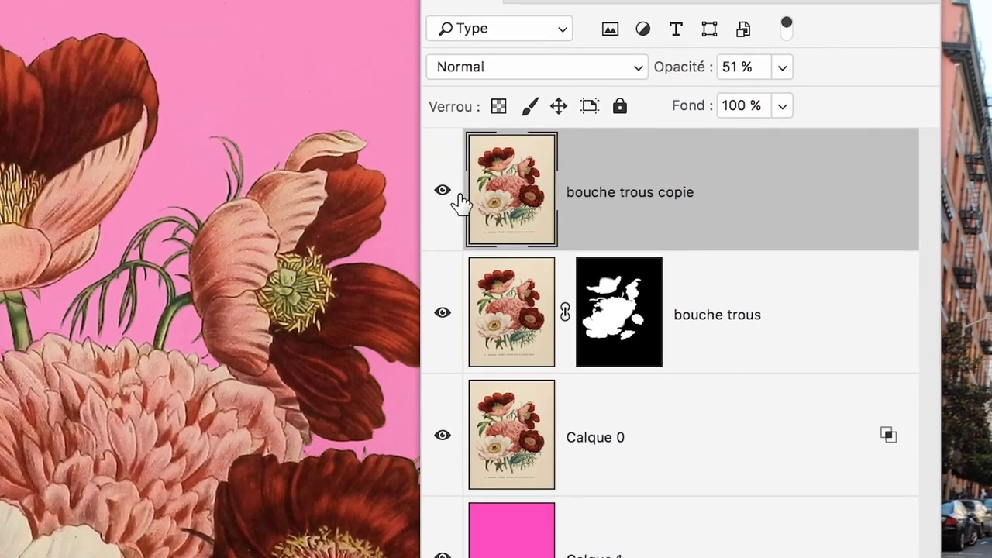
pyautogui.click(451, 195)
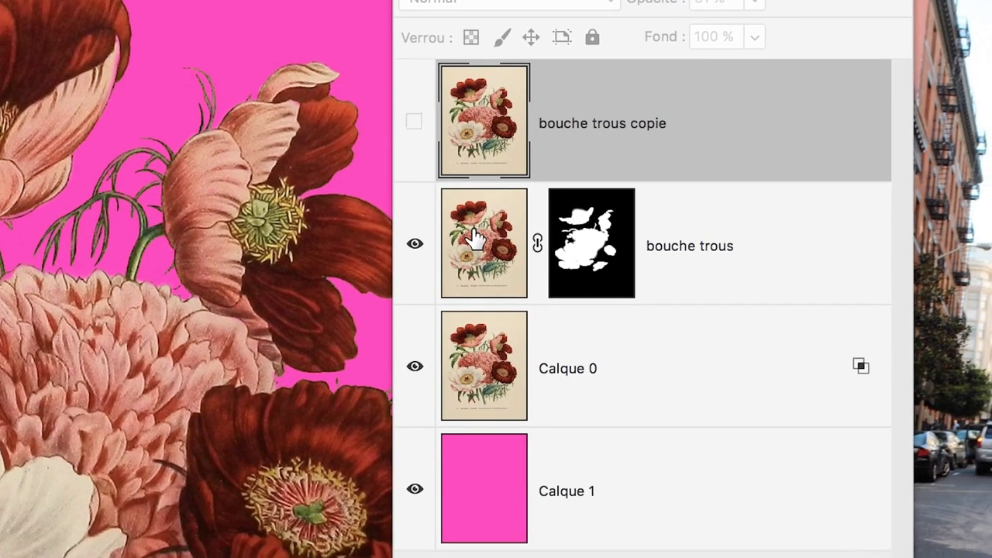
pyautogui.click(475, 239)
pyautogui.keyDown('shift'); pyautogui.click(499, 348); pyautogui.keyUp('shift')
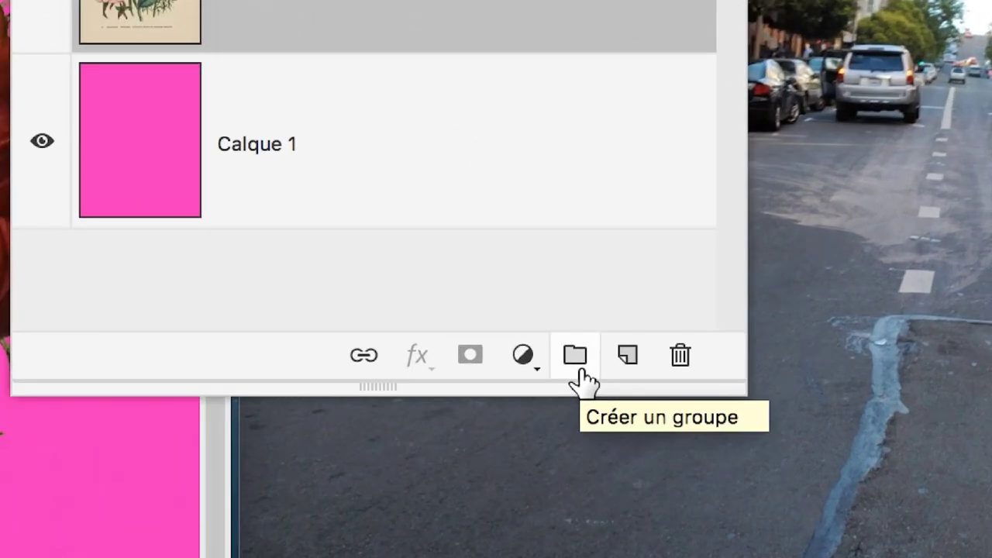
# Step: Group bouche trous and Calque 0 into Groupe 1 and check its contents
pyautogui.click(579, 371)
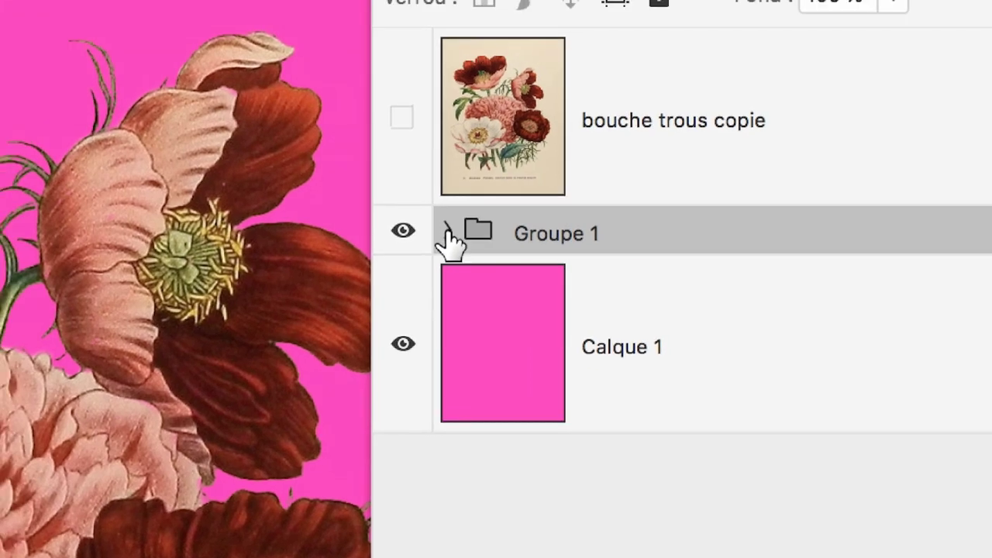
pyautogui.click(431, 230)
pyautogui.click(448, 232)
pyautogui.click(449, 233)
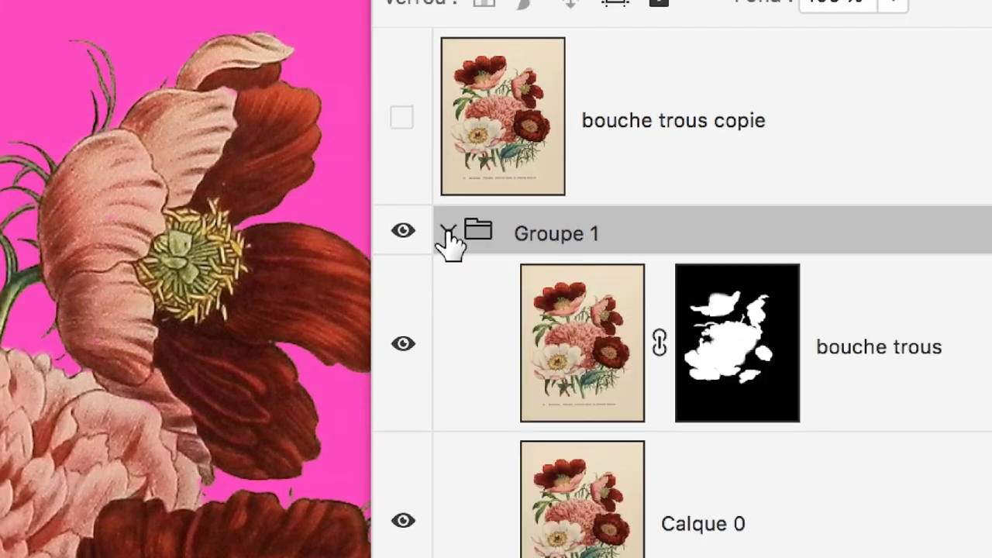
pyautogui.click(447, 232)
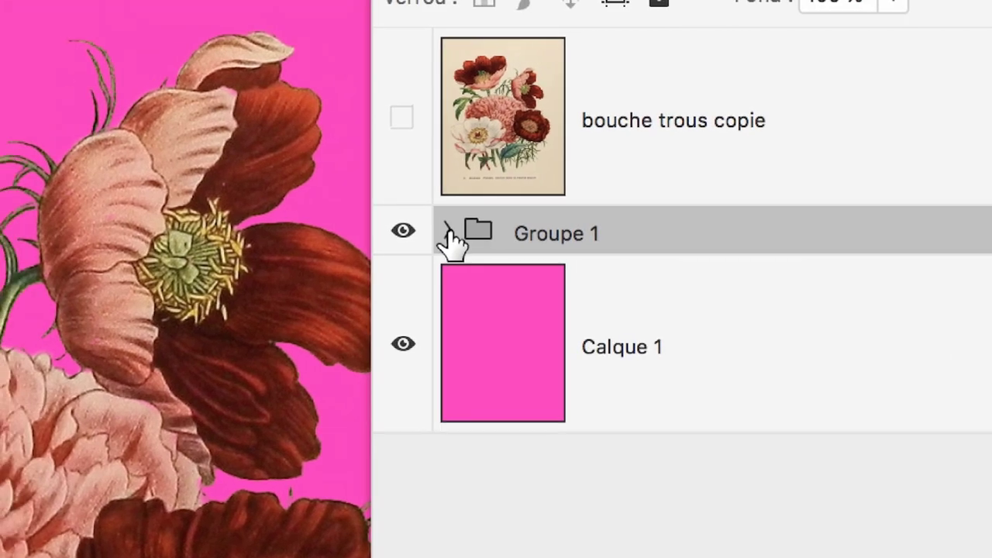
pyautogui.click(448, 231)
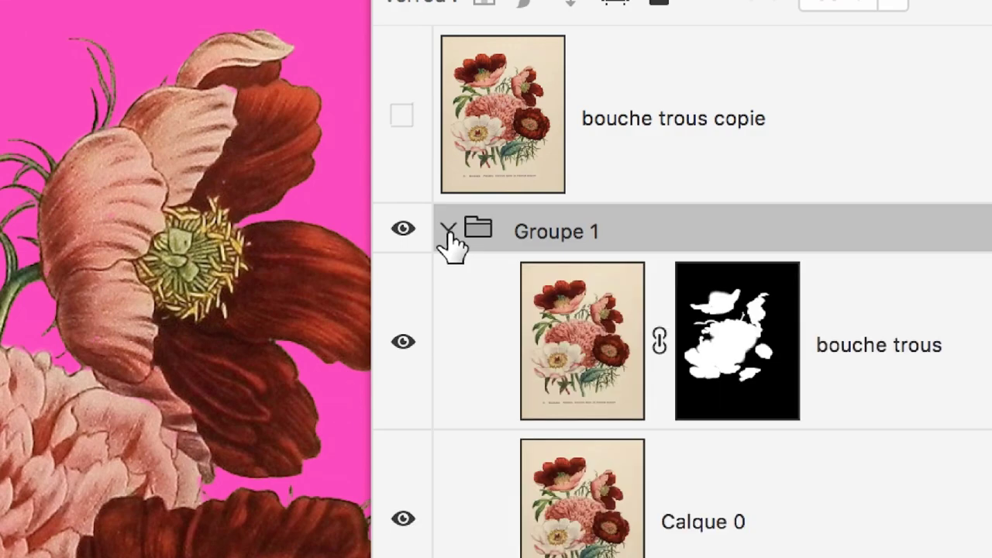
pyautogui.click(448, 231)
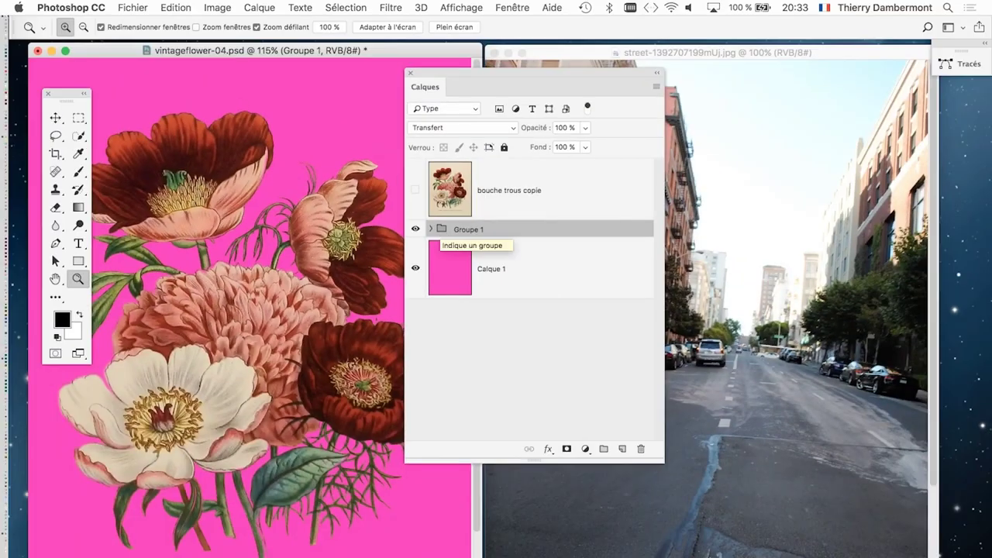
# Step: Drag Groupe 1 onto the street photo so it sits above Arrière-plan
pyautogui.moveTo(457, 230); pyautogui.dragTo(711, 256)
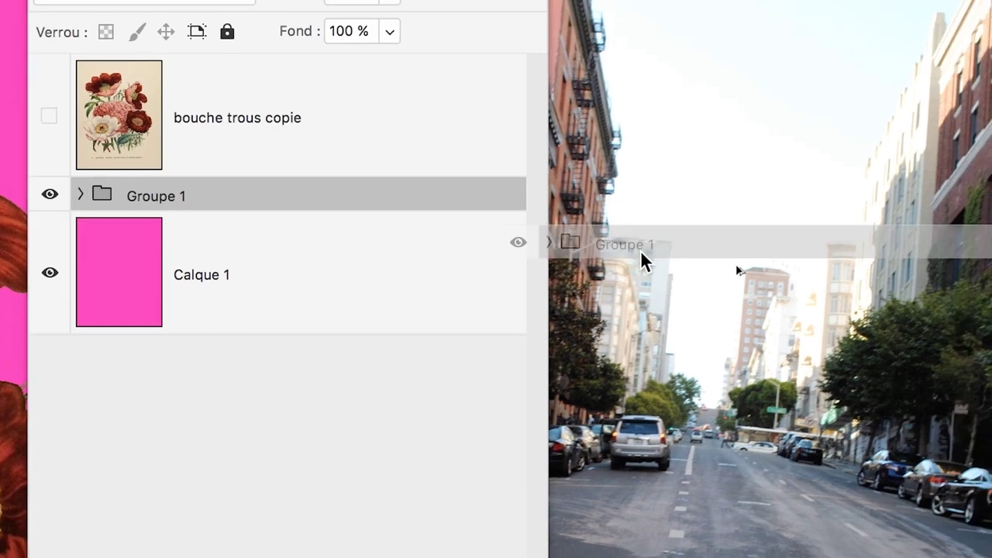
pyautogui.moveTo(640, 250); pyautogui.dragTo(640, 250)
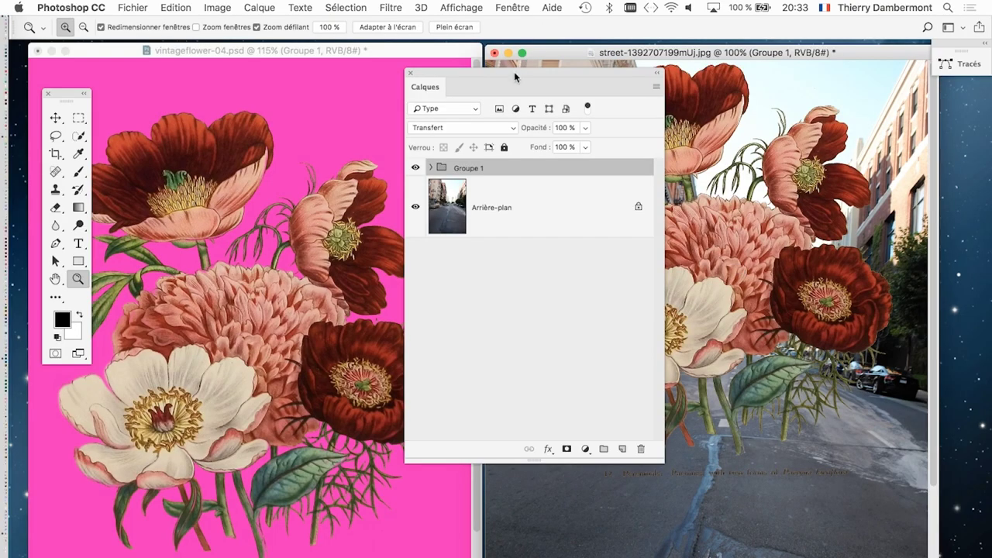
pyautogui.moveTo(516, 77); pyautogui.dragTo(398, 81)
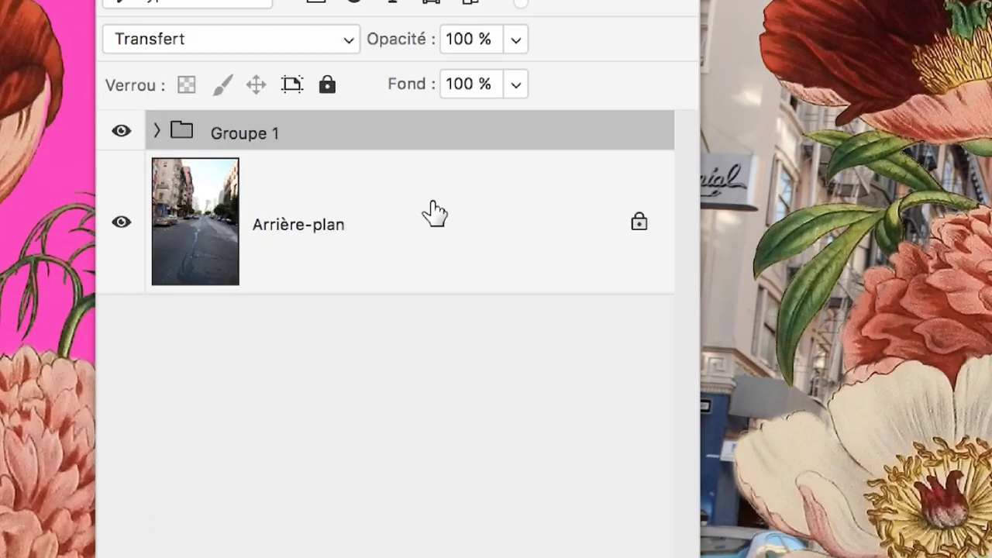
pyautogui.click(434, 211)
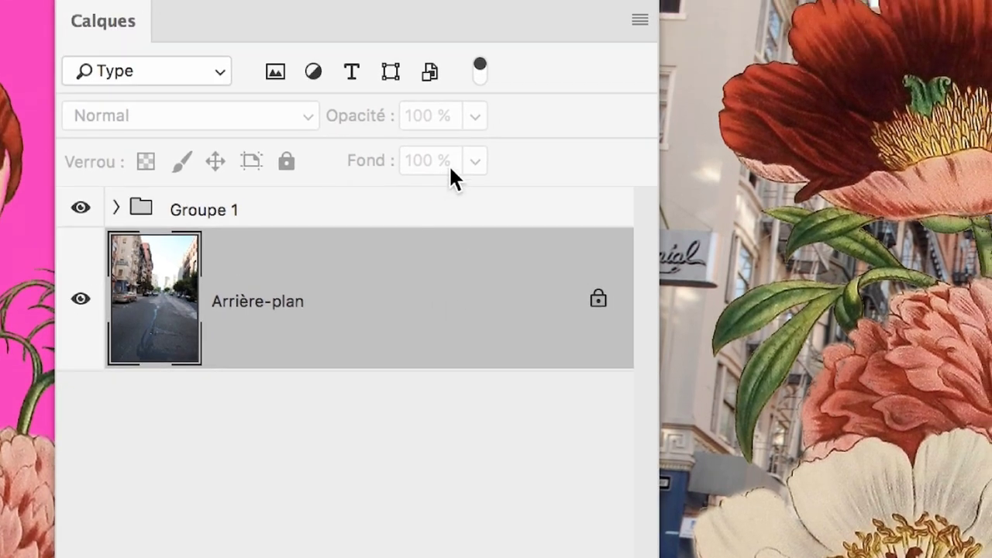
pyautogui.click(434, 174)
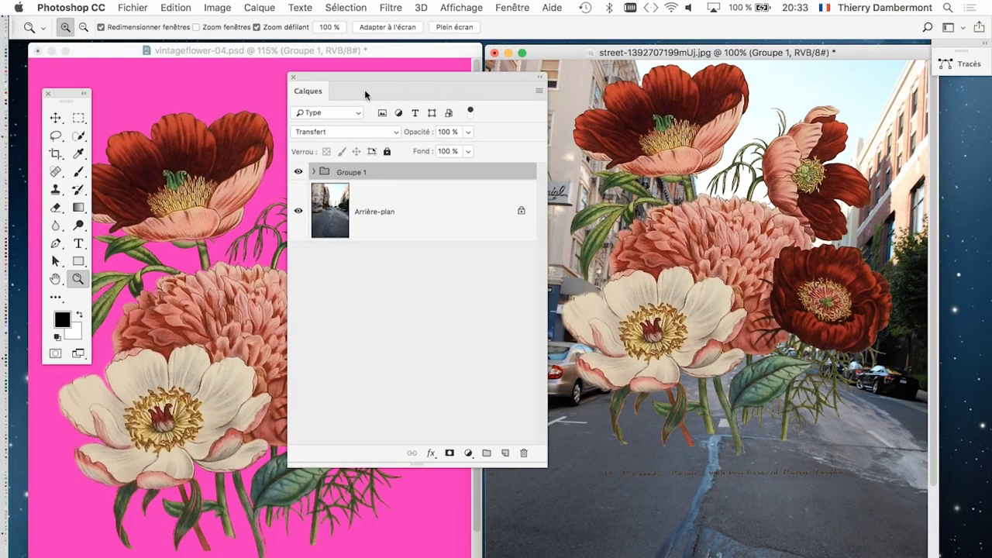
# Step: Show the street photo full-screen, zoomed out, with the Calques panel parked beside it
pyautogui.moveTo(381, 94); pyautogui.dragTo(352, 100)
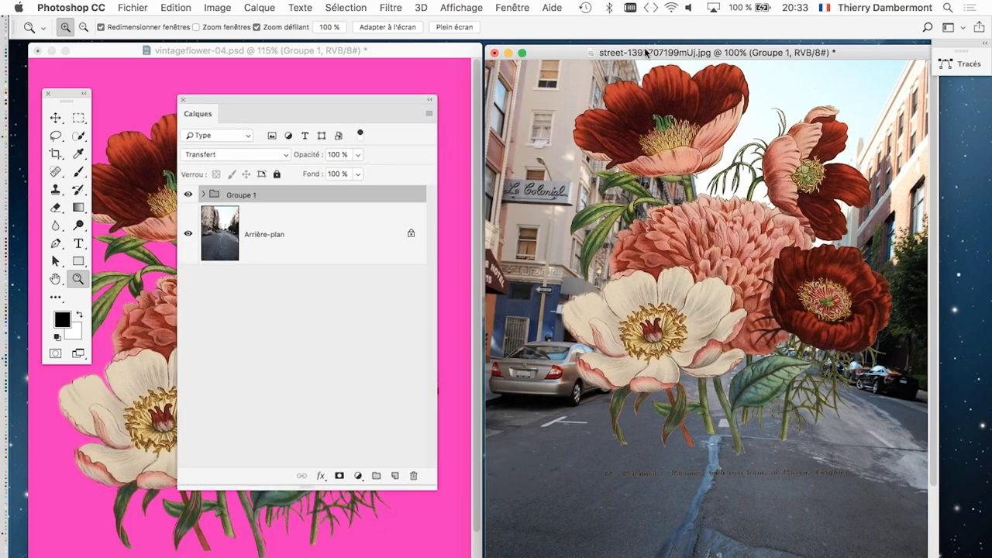
pyautogui.moveTo(692, 59); pyautogui.dragTo(620, 53)
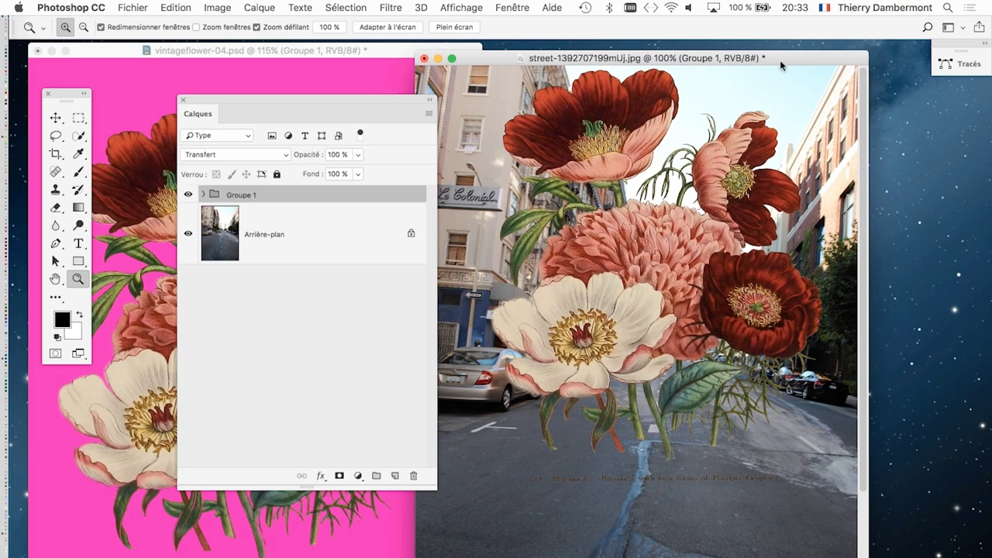
pyautogui.press('f')
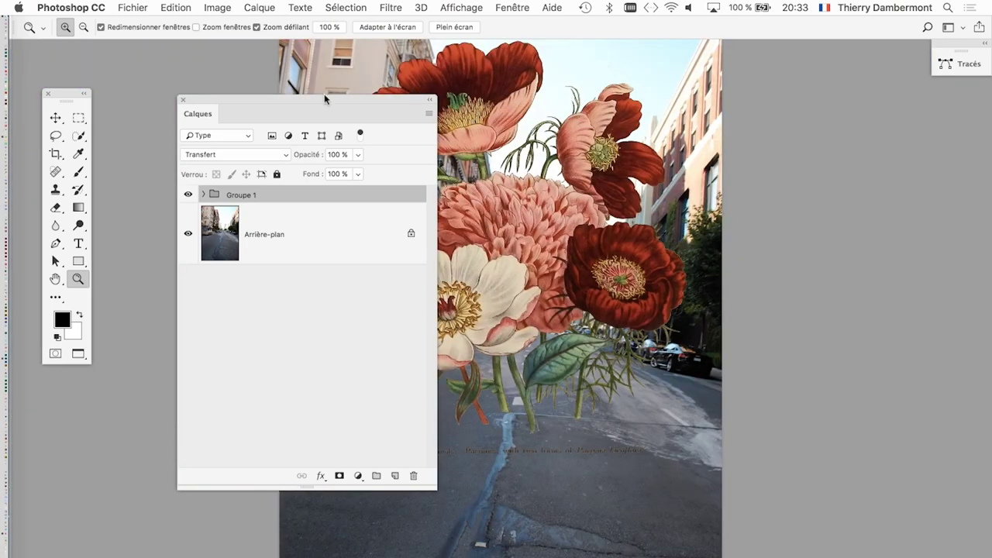
pyautogui.moveTo(194, 102); pyautogui.dragTo(330, 114)
pyautogui.moveTo(620, 118); pyautogui.dragTo(774, 127)
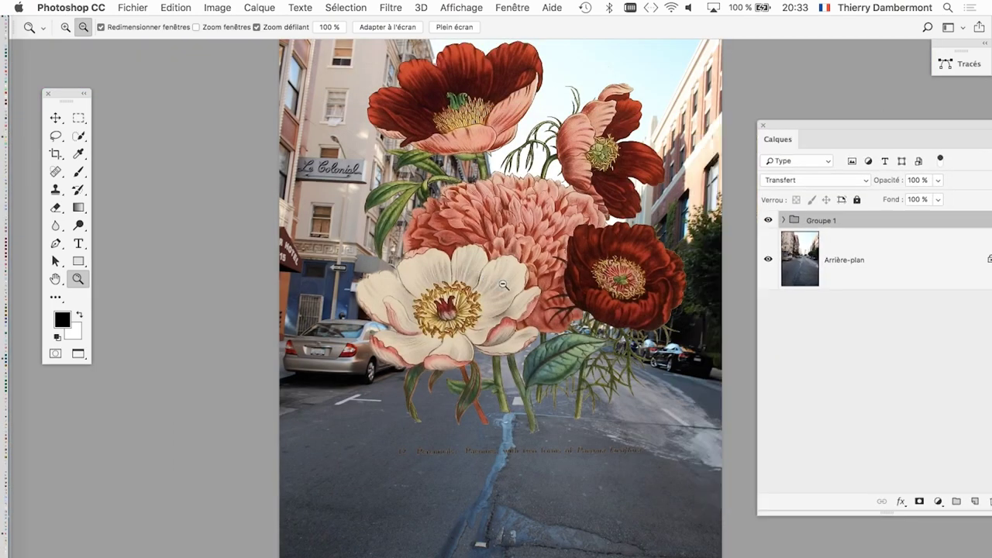
pyautogui.keyDown('alt'); pyautogui.click(483, 279); pyautogui.keyUp('alt')
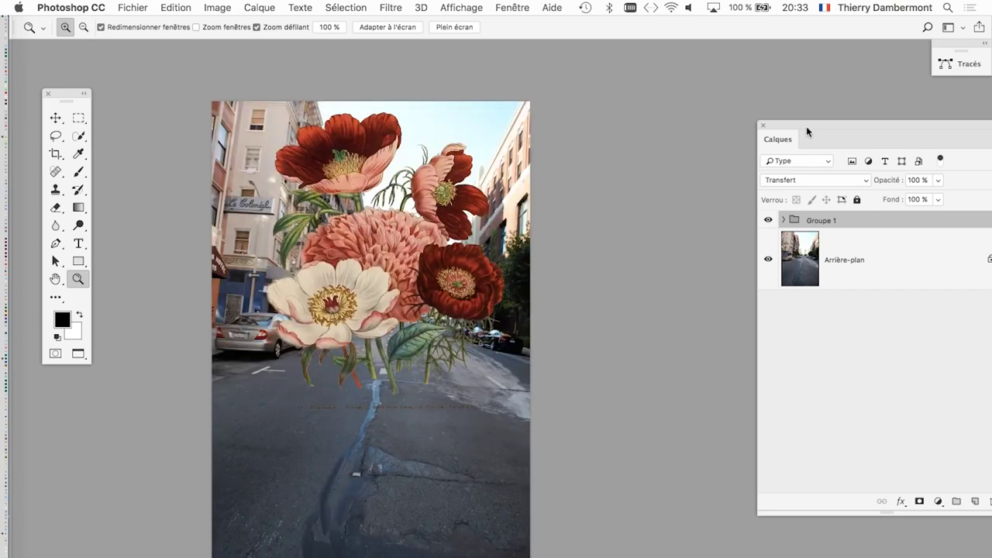
pyautogui.moveTo(806, 126)
pyautogui.mouseDown()
pyautogui.moveTo(693, 109)
pyautogui.moveTo(624, 78)
pyautogui.mouseUp()
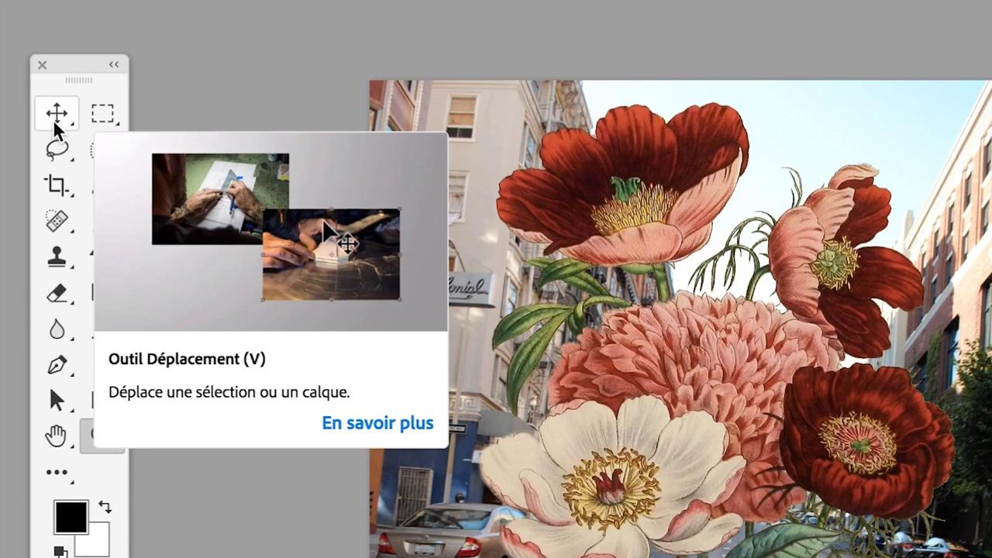
# Step: Set the Move tool to move layers and reposition the flowers, aligning bouche trous with Calque 0
pyautogui.rightClick(54, 122)
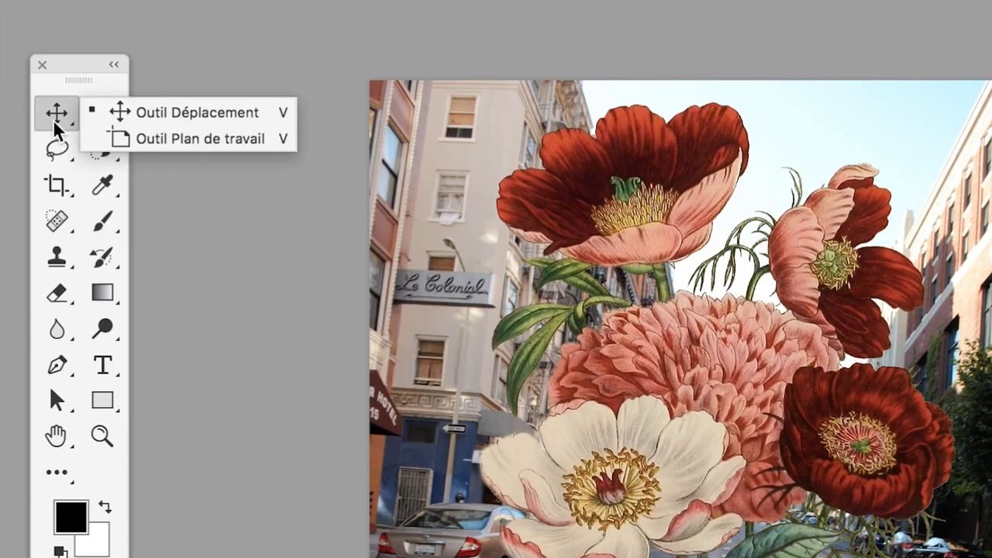
pyautogui.click(54, 122)
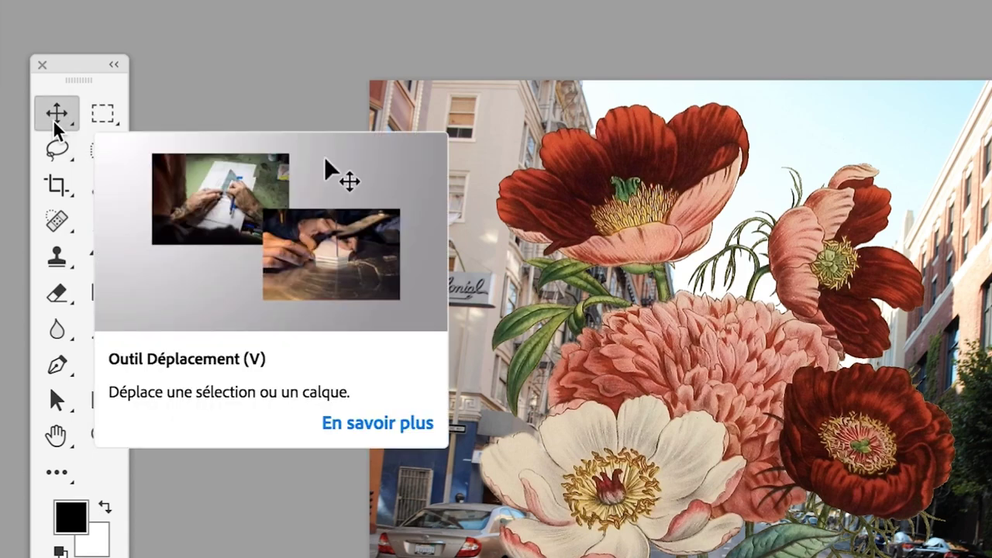
pyautogui.rightClick(55, 124)
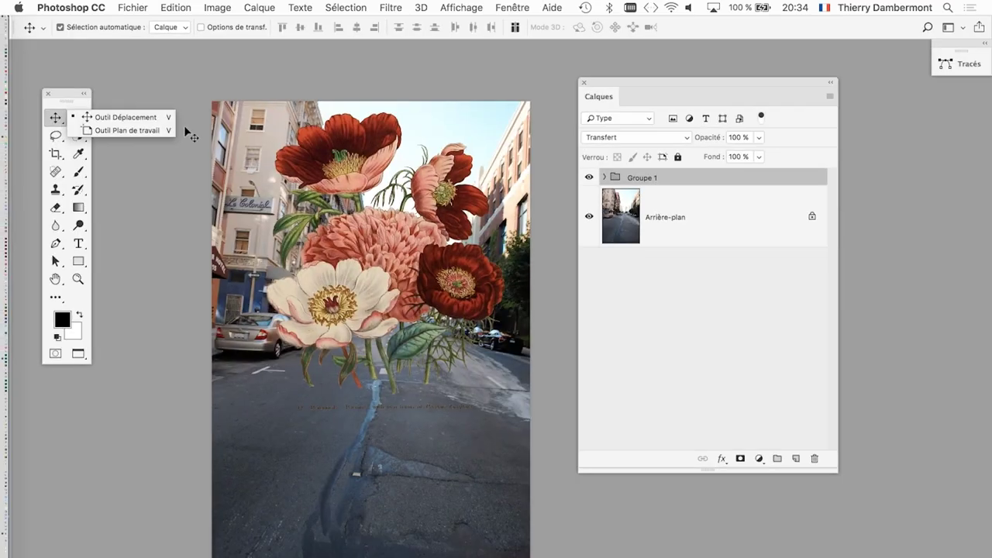
pyautogui.moveTo(347, 197)
pyautogui.mouseDown()
pyautogui.moveTo(378, 238)
pyautogui.moveTo(372, 416)
pyautogui.mouseUp()
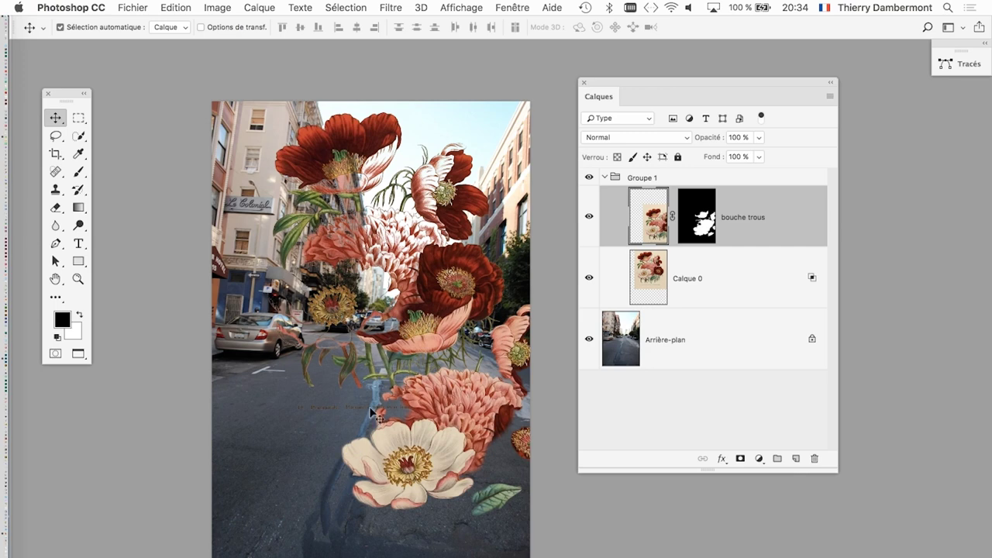
pyautogui.hotkey('ctrl', 'z')
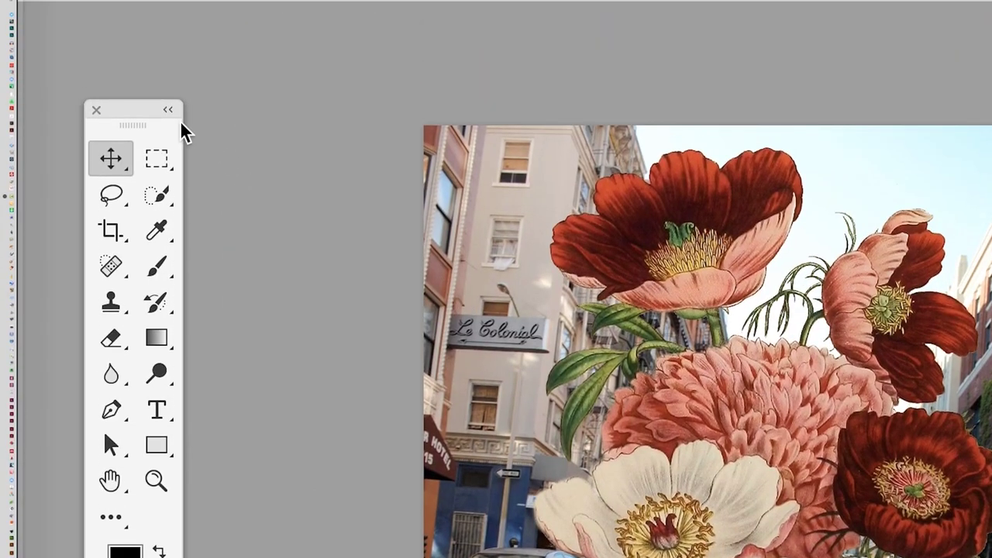
pyautogui.moveTo(299, 336); pyautogui.dragTo(449, 230)
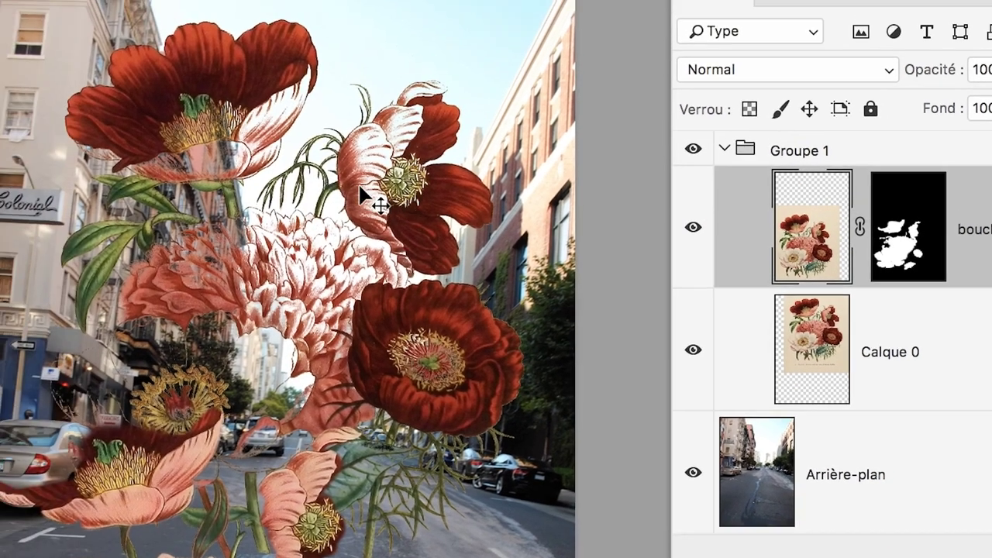
pyautogui.moveTo(413, 210); pyautogui.dragTo(333, 193)
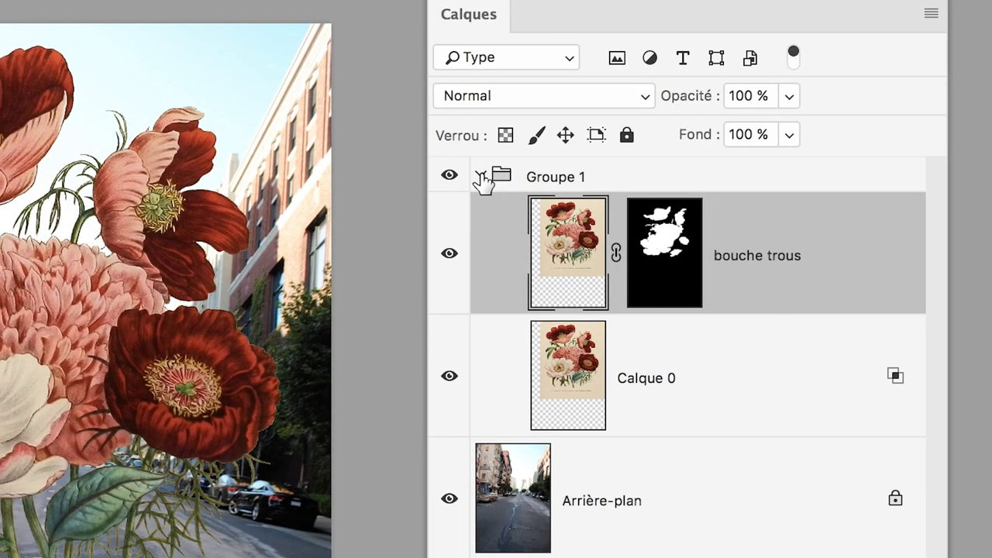
# Step: Link, then unlink, bouche trous and Calque 0, and collapse Groupe 1
pyautogui.click(495, 177)
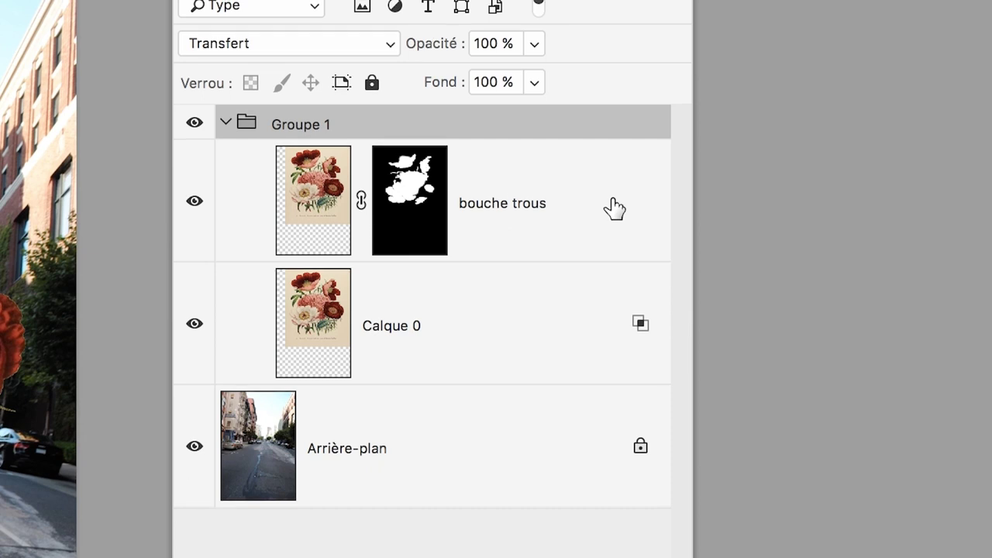
pyautogui.click(614, 207)
pyautogui.keyDown('shift'); pyautogui.click(598, 237); pyautogui.keyUp('shift')
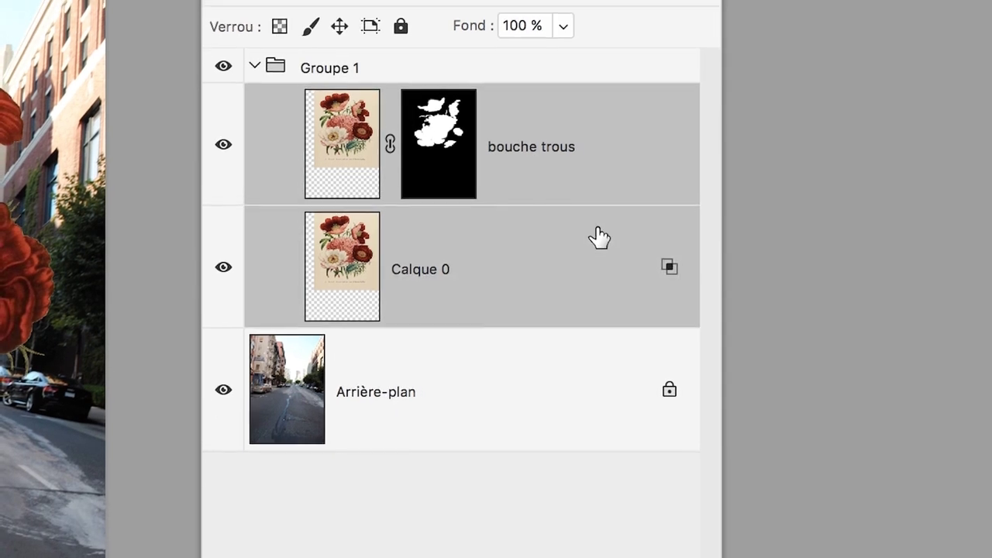
pyautogui.rightClick(598, 236)
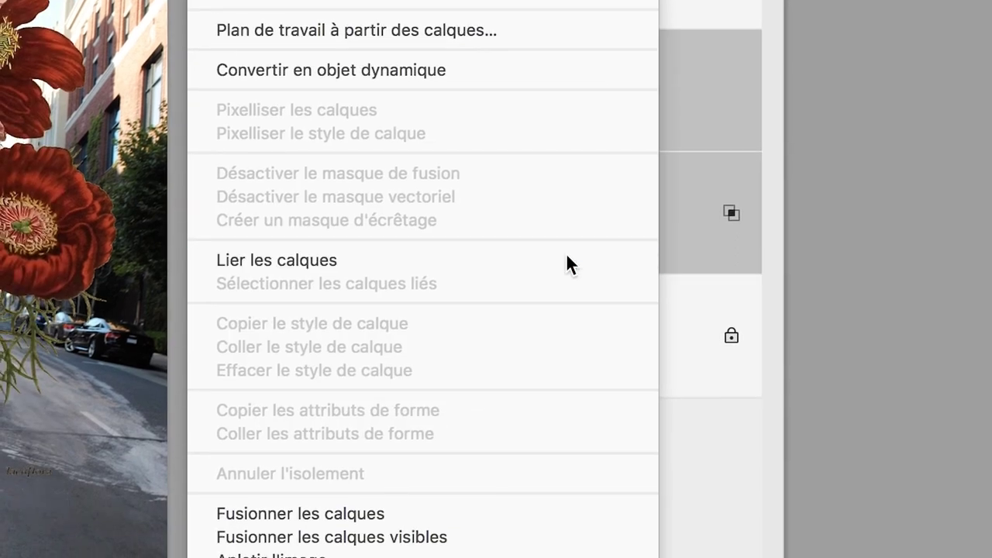
pyautogui.click(512, 316)
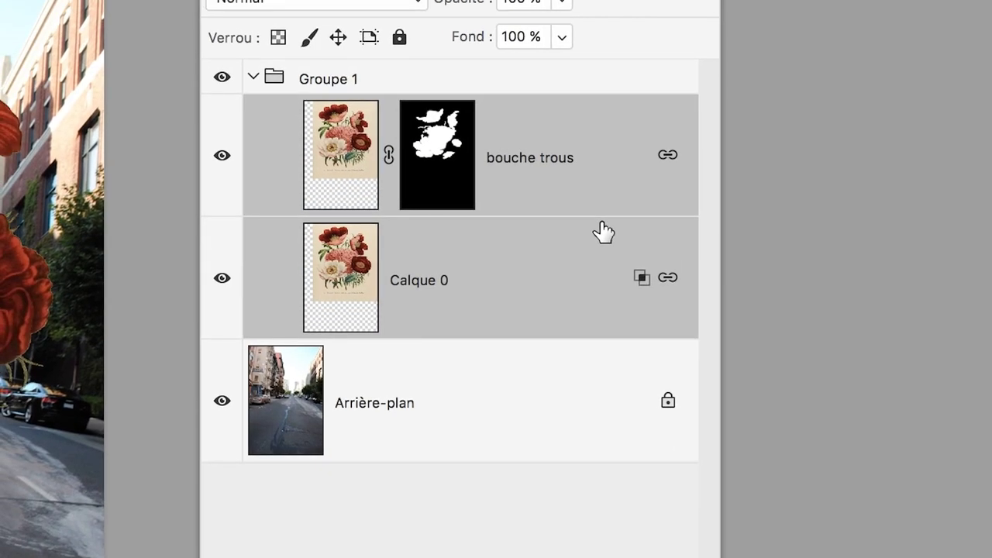
pyautogui.hotkey('ctrl', 'z')
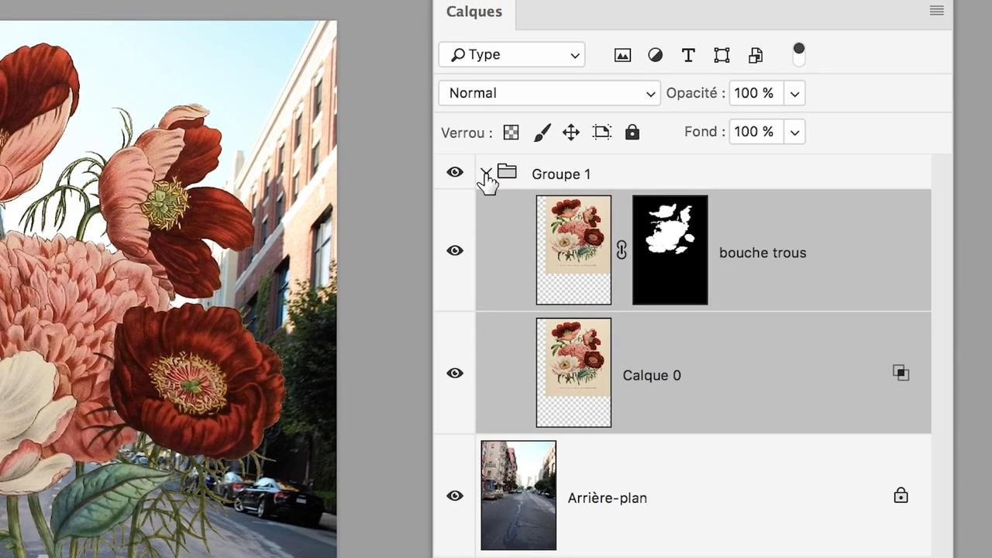
pyautogui.click(485, 173)
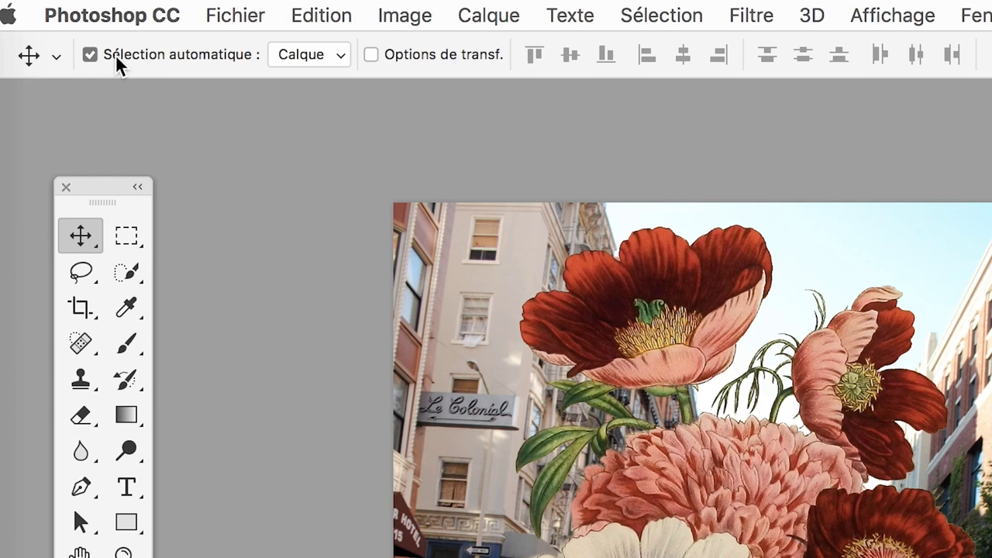
# Step: Toggle the Move tool's Sélection automatique, keep Calque targeting, and leave it unchecked
pyautogui.click(115, 54)
pyautogui.click(116, 55)
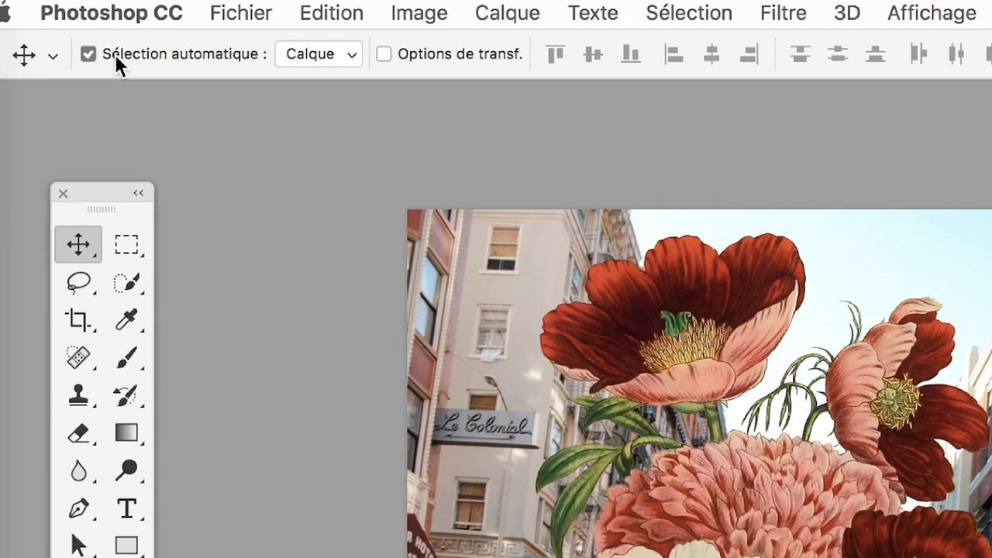
pyautogui.click(116, 54)
pyautogui.click(115, 54)
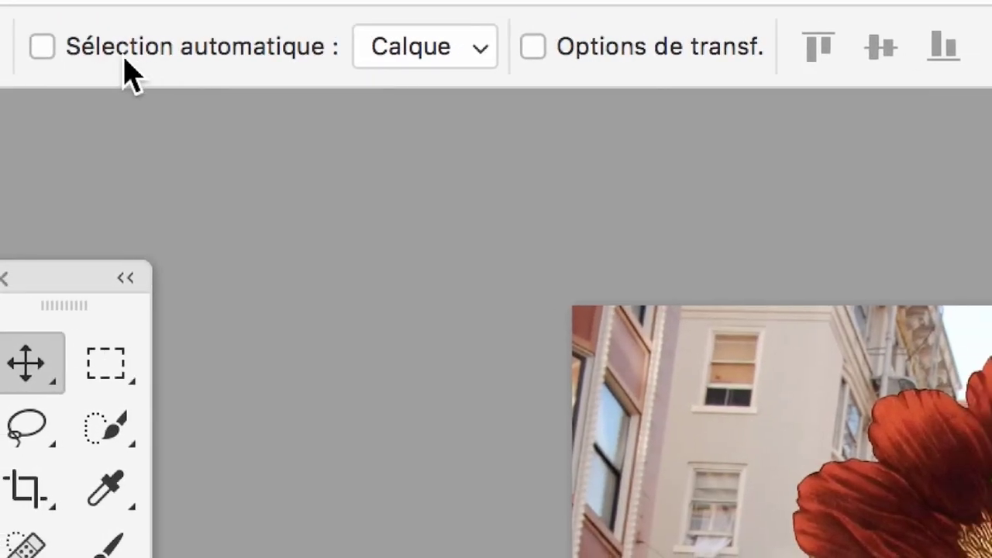
pyautogui.click(120, 55)
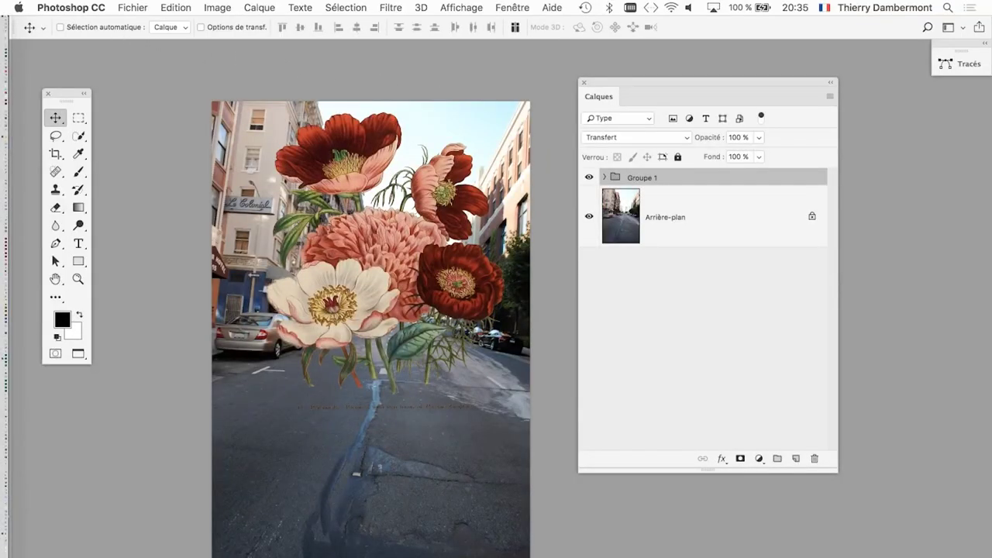
pyautogui.click(85, 29)
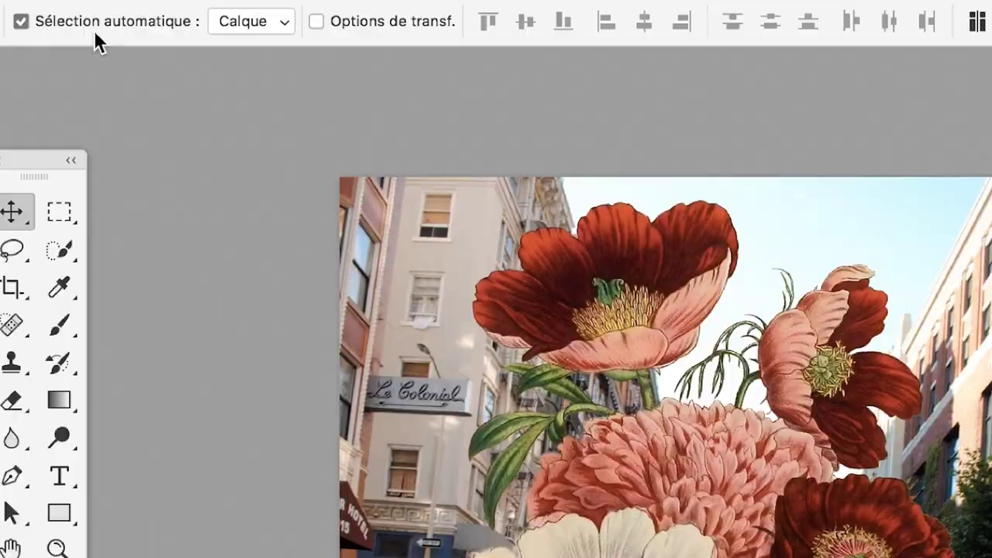
pyautogui.click(85, 29)
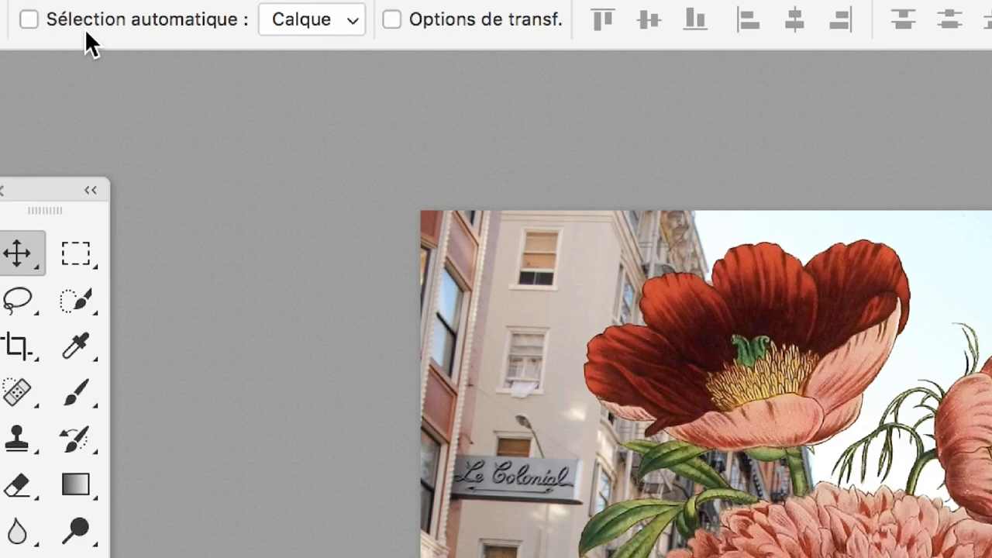
pyautogui.click(312, 20)
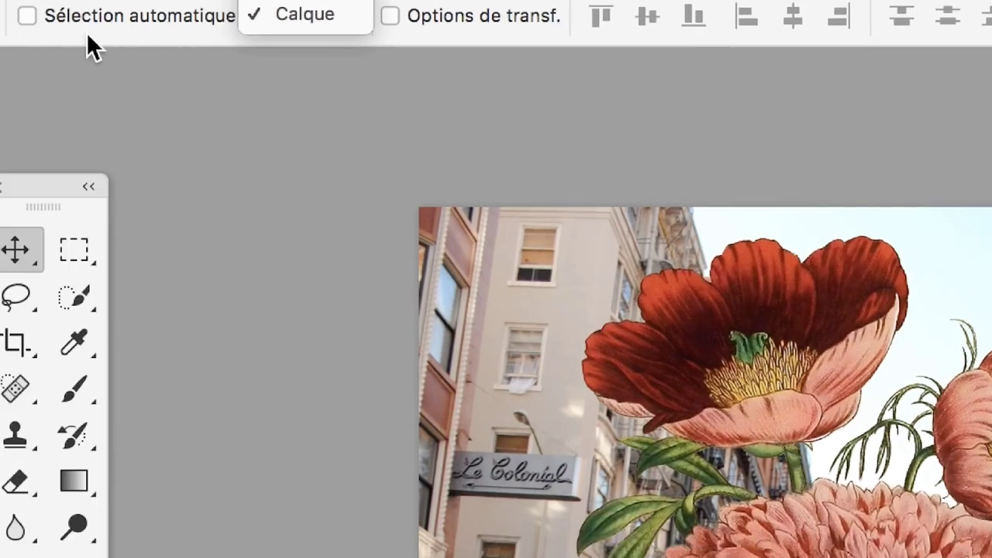
pyautogui.click(86, 31)
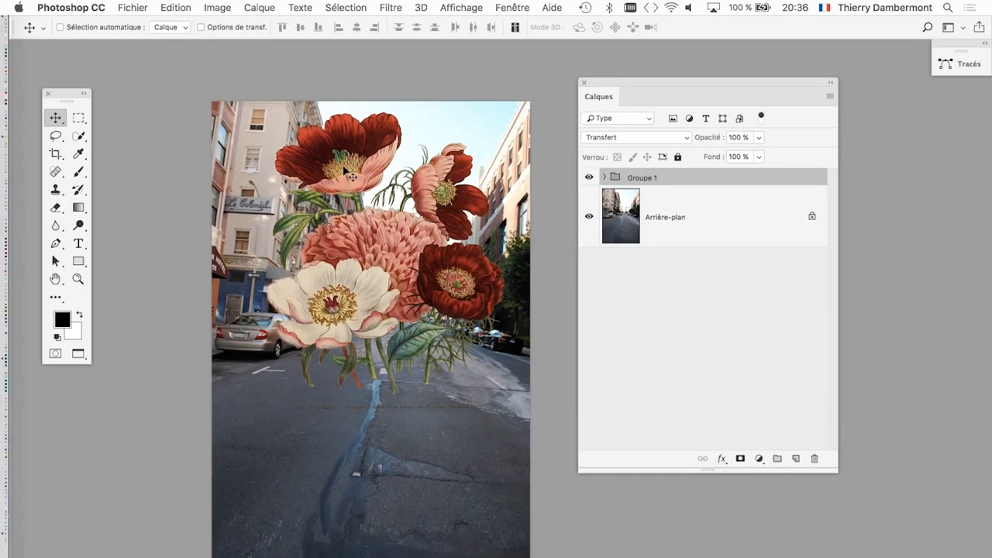
# Step: Drag Groupe 1's bouquet lower and centre it on the street with several fine adjustments
pyautogui.moveTo(423, 215); pyautogui.dragTo(401, 353)
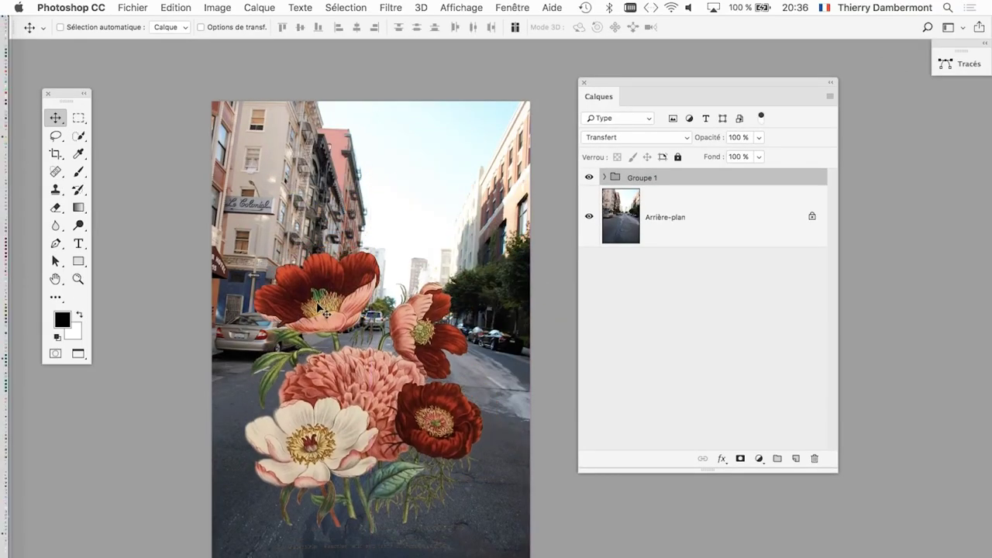
pyautogui.moveTo(347, 206)
pyautogui.mouseDown()
pyautogui.moveTo(342, 270)
pyautogui.moveTo(342, 236)
pyautogui.mouseUp()
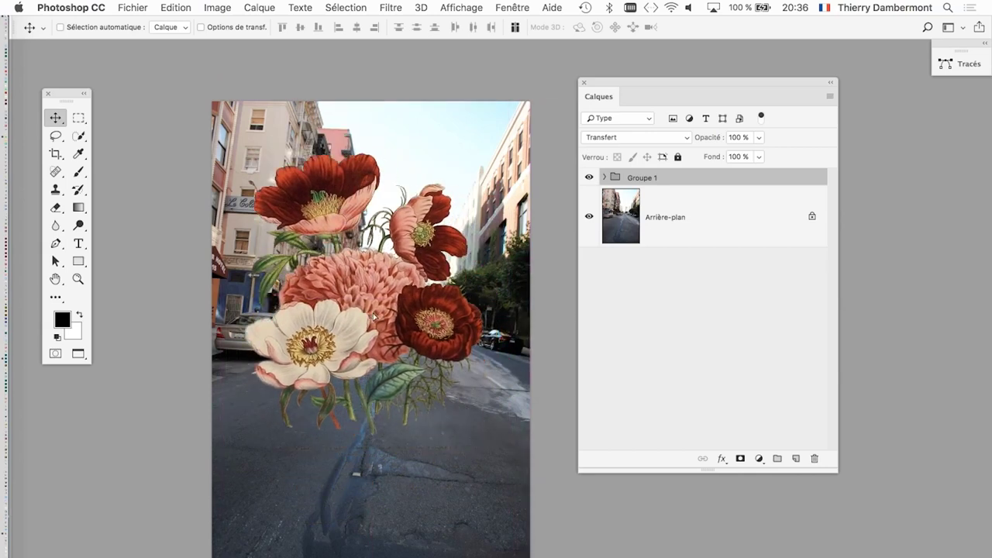
pyautogui.moveTo(340, 336)
pyautogui.mouseDown()
pyautogui.moveTo(379, 336)
pyautogui.moveTo(387, 324)
pyautogui.mouseUp()
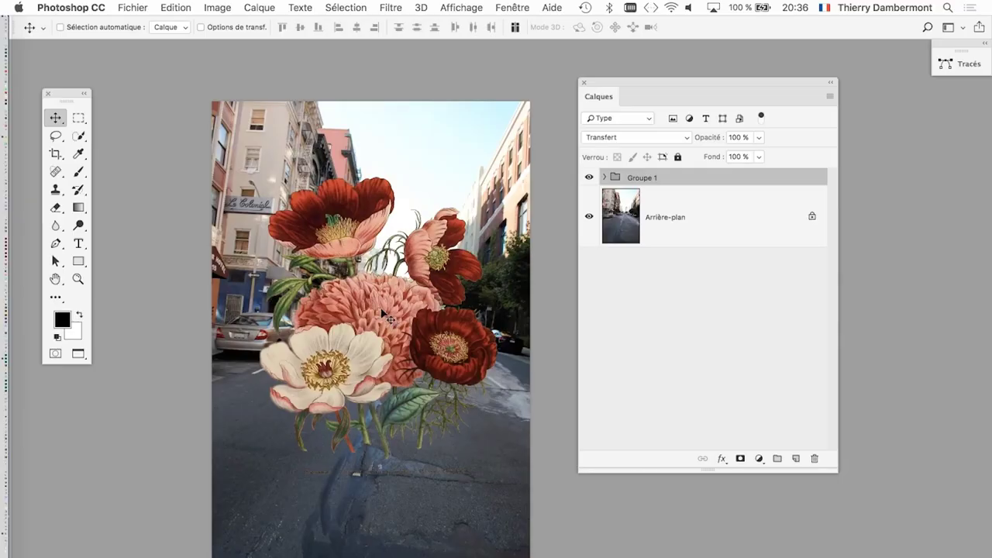
pyautogui.moveTo(388, 317)
pyautogui.mouseDown()
pyautogui.moveTo(379, 277)
pyautogui.moveTo(381, 327)
pyautogui.mouseUp()
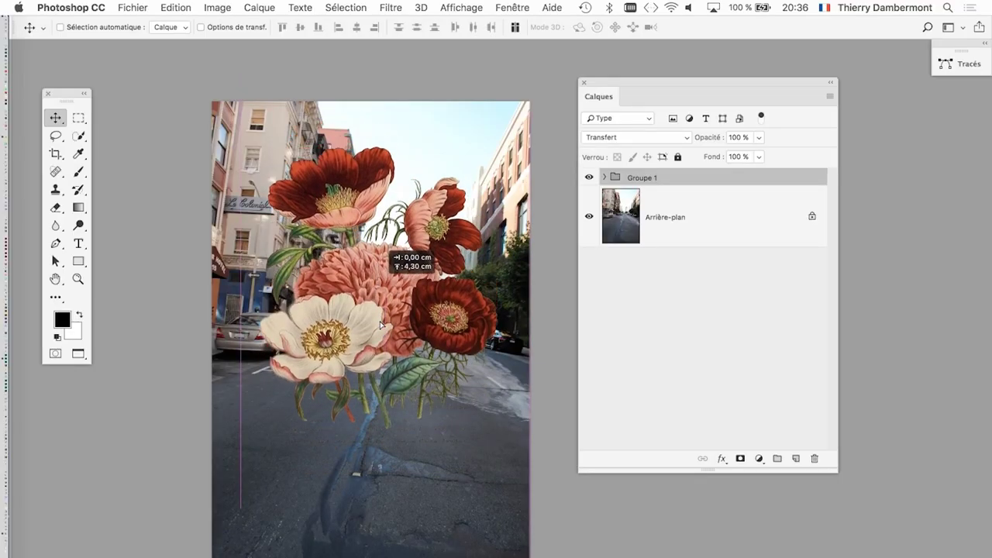
pyautogui.moveTo(381, 327); pyautogui.dragTo(385, 324)
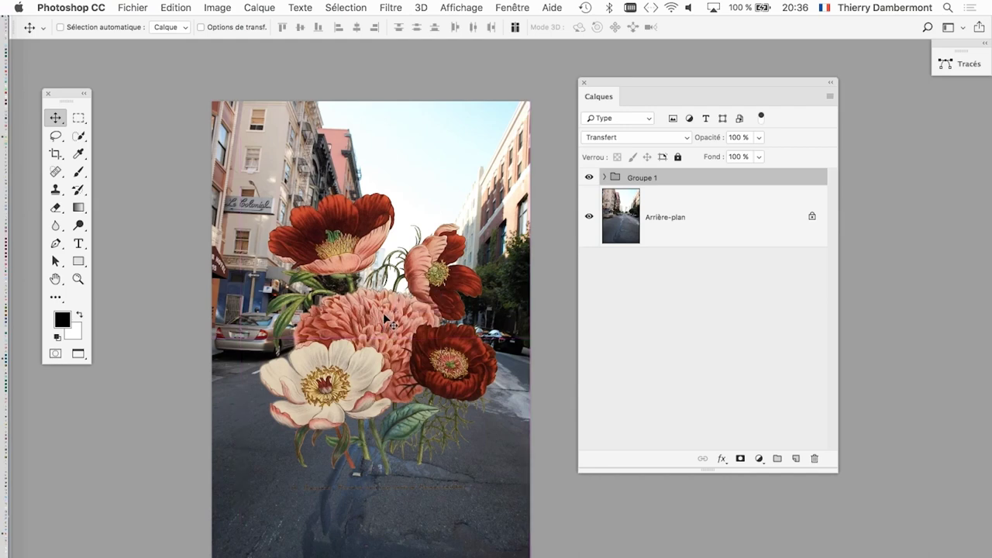
pyautogui.hotkey('ctrl', 't')
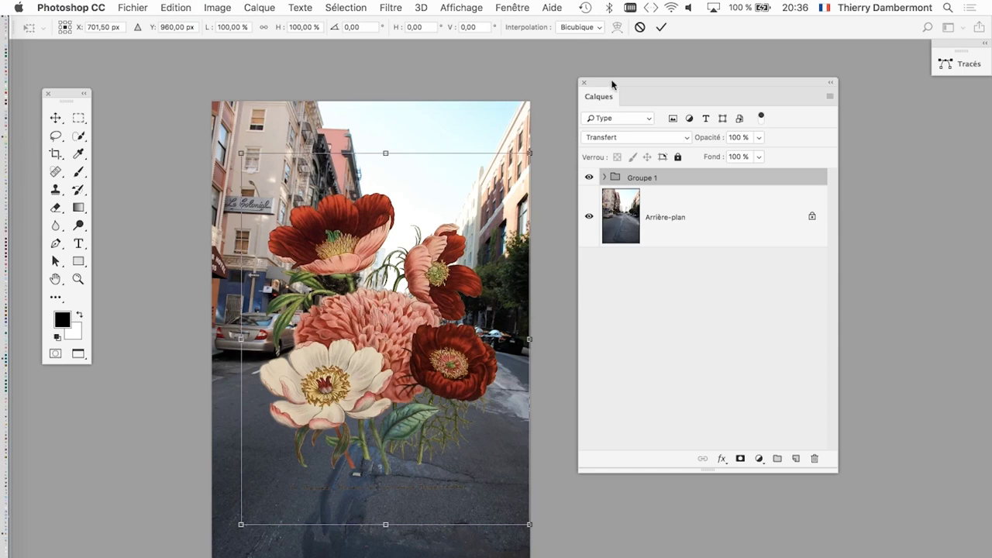
# Step: Scale the bouquet down to 33% with a corner handle and commit the transform
pyautogui.moveTo(611, 83); pyautogui.dragTo(704, 86)
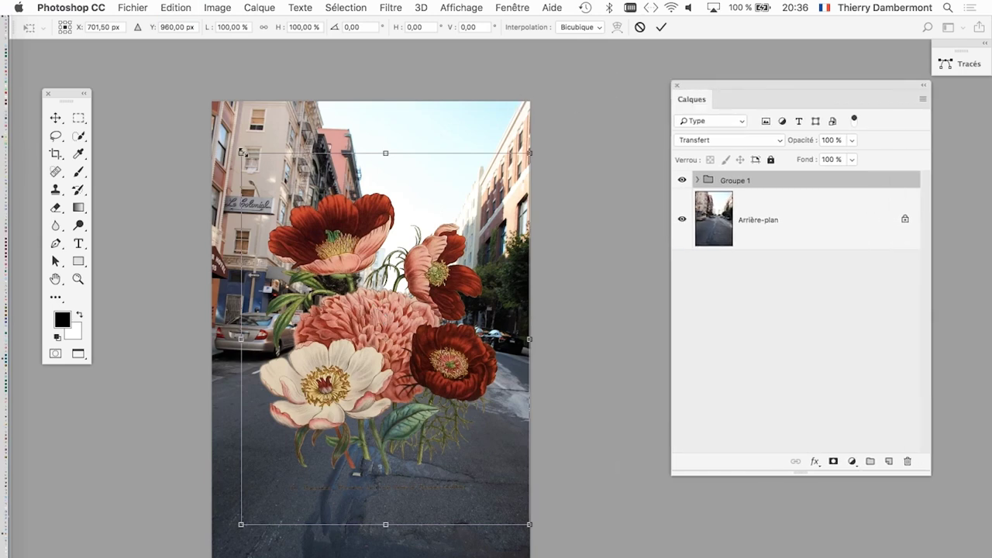
pyautogui.moveTo(240, 151); pyautogui.dragTo(338, 277)
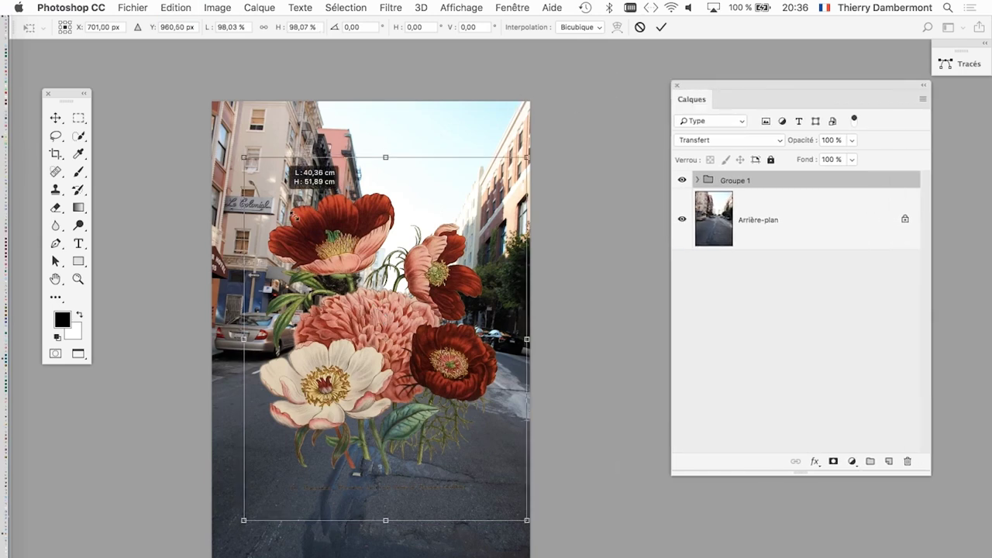
pyautogui.click(661, 27)
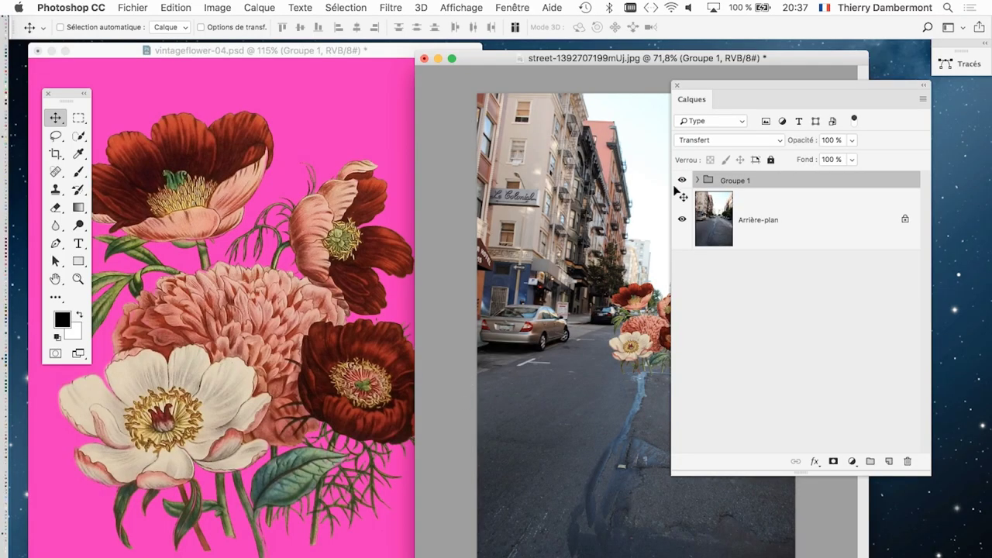
# Step: Zoom into the shrunken flowers and the original flower document to compare pixelation
pyautogui.moveTo(694, 83); pyautogui.dragTo(885, 165)
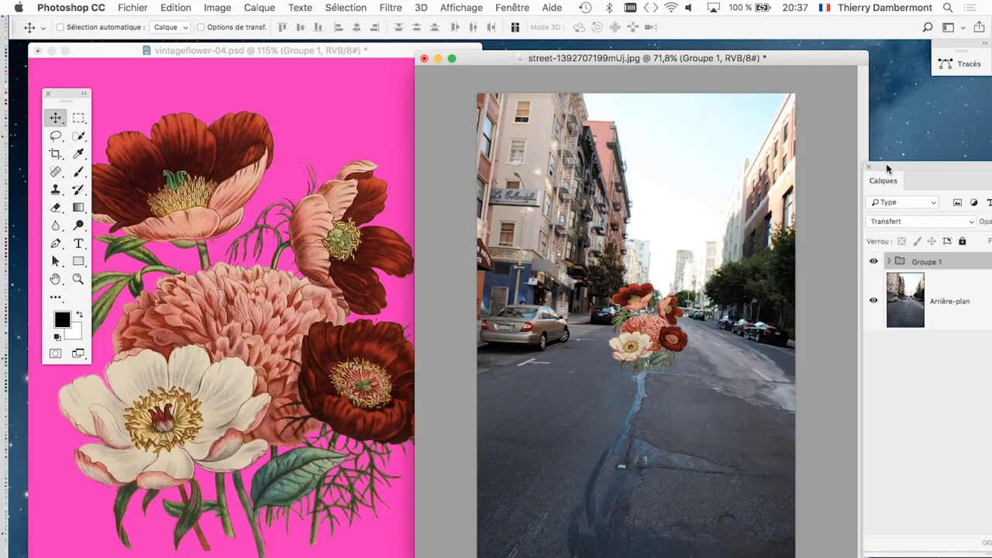
pyautogui.moveTo(585, 65); pyautogui.dragTo(657, 57)
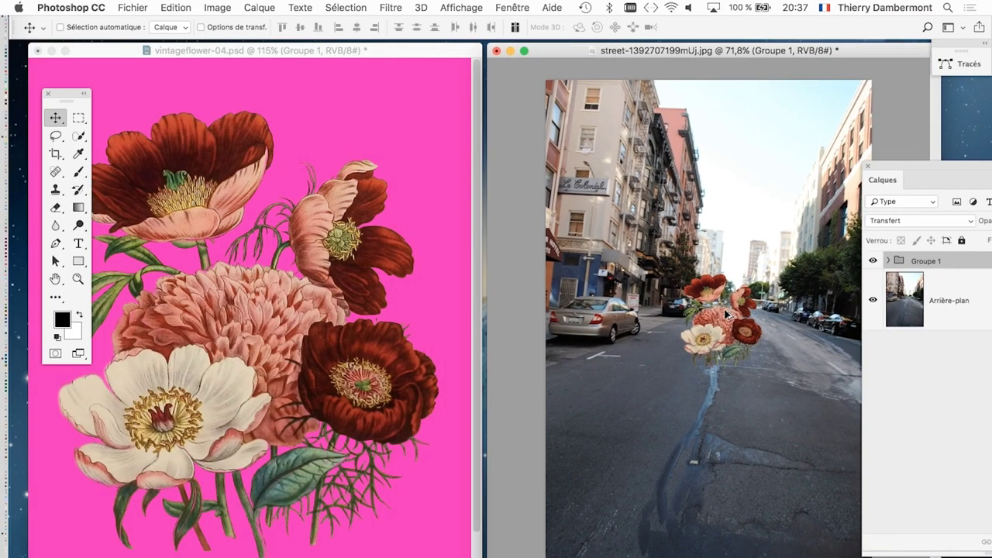
pyautogui.scroll(10, 722, 310)
pyautogui.scroll(4, 705, 303)
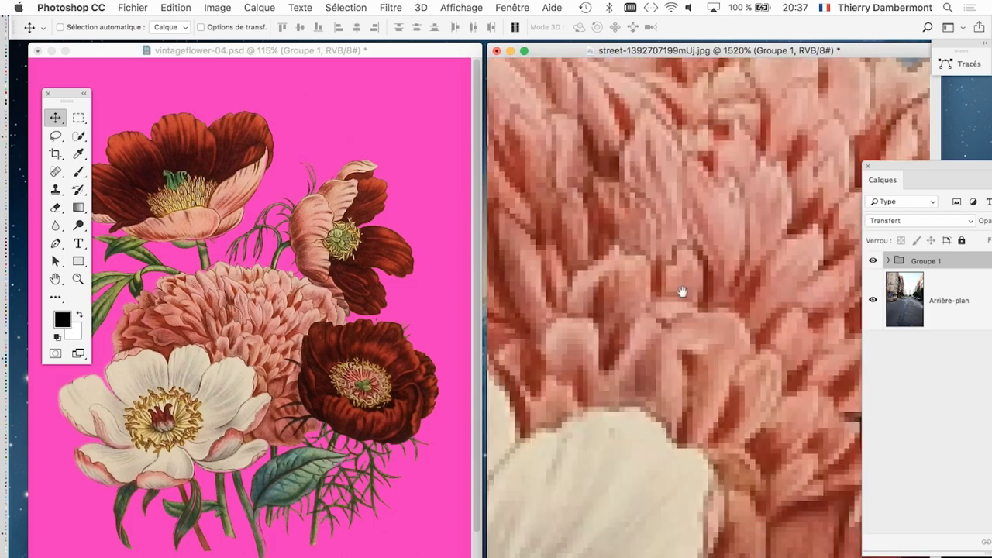
pyautogui.moveTo(640, 391); pyautogui.dragTo(817, 244)
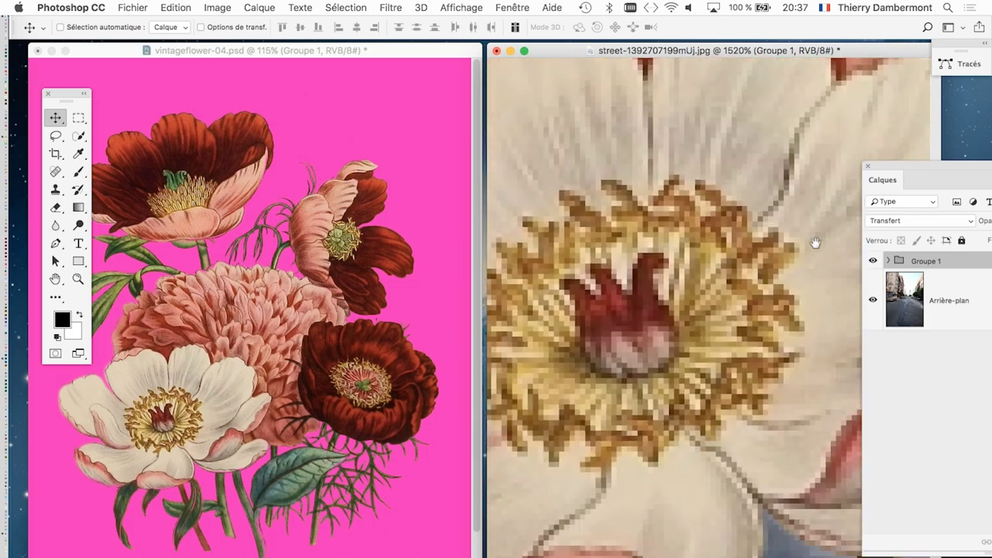
pyautogui.click(152, 425)
pyautogui.scroll(4, 148, 441)
pyautogui.scroll(1, 147, 440)
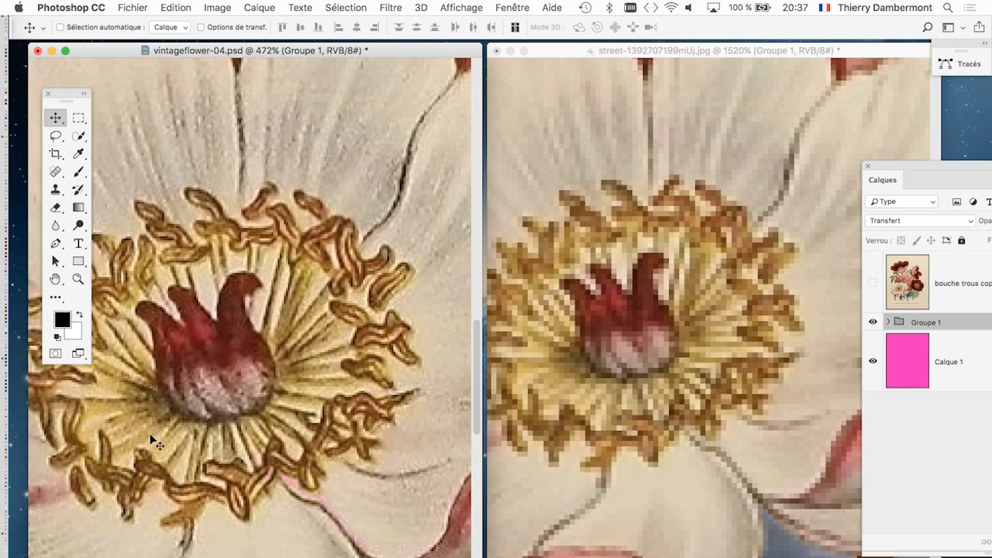
pyautogui.scroll(1, 147, 440)
pyautogui.scroll(1, 560, 358)
pyautogui.scroll(1, 559, 358)
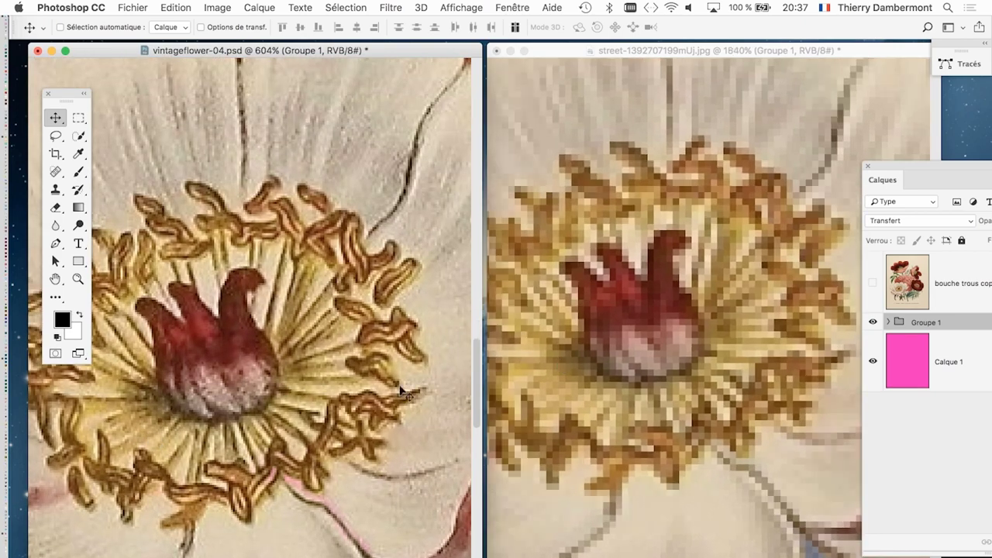
pyautogui.moveTo(898, 176); pyautogui.dragTo(944, 219)
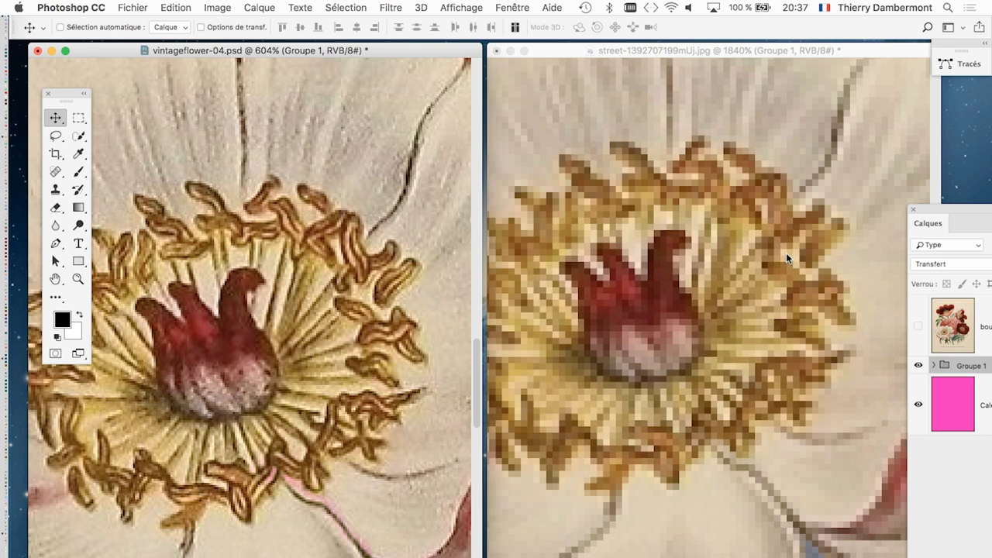
# Step: Maximize the street photo window, zoom out, and undo the 33% scale
pyautogui.doubleClick(655, 47)
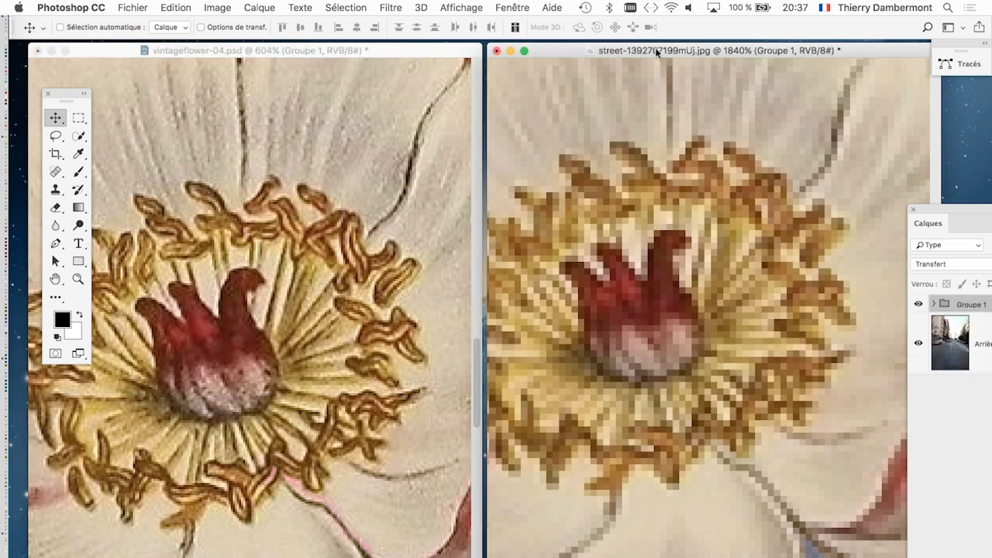
pyautogui.scroll(-5, 494, 249)
pyautogui.scroll(-2, 493, 249)
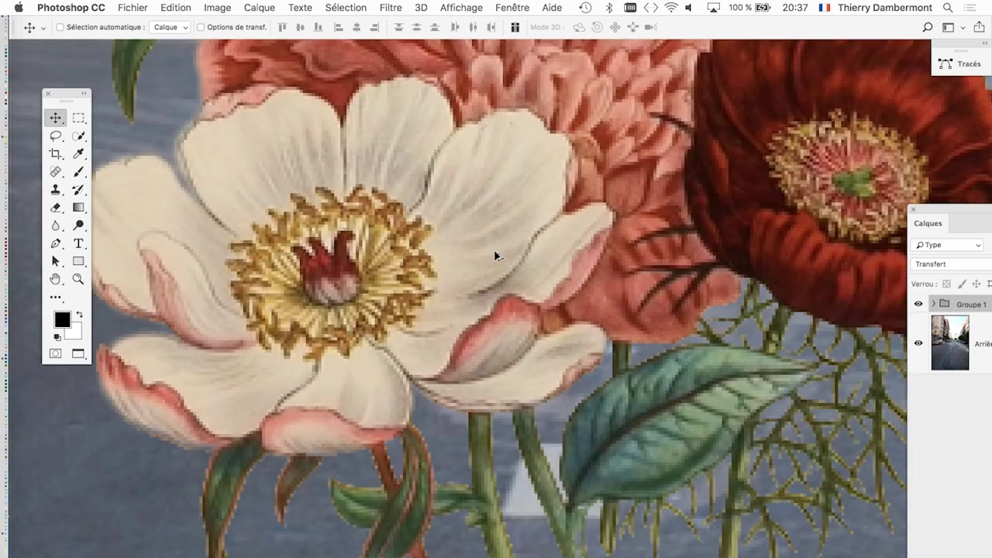
pyautogui.scroll(-5, 494, 249)
pyautogui.scroll(3, 493, 252)
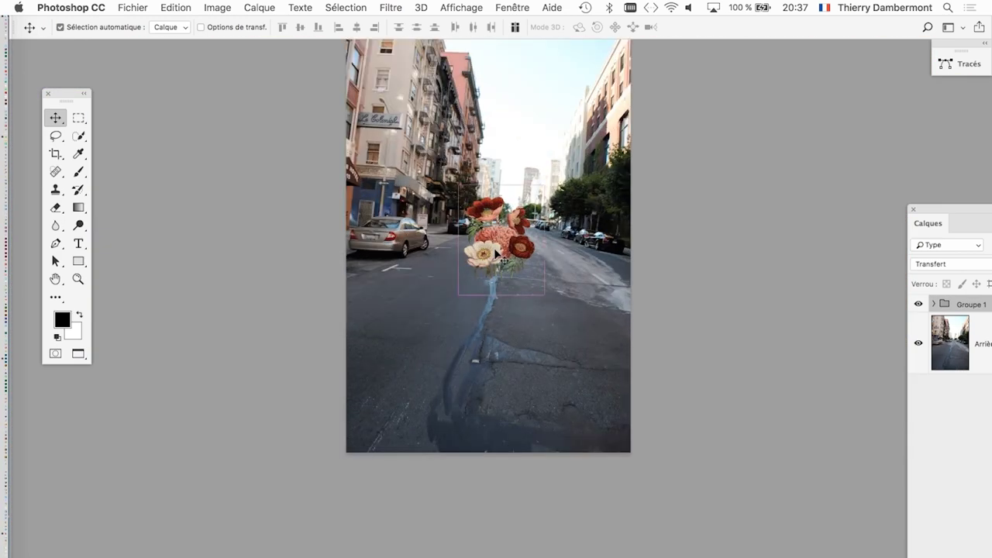
pyautogui.hotkey('ctrl', 'z')
pyautogui.moveTo(555, 245); pyautogui.dragTo(498, 353)
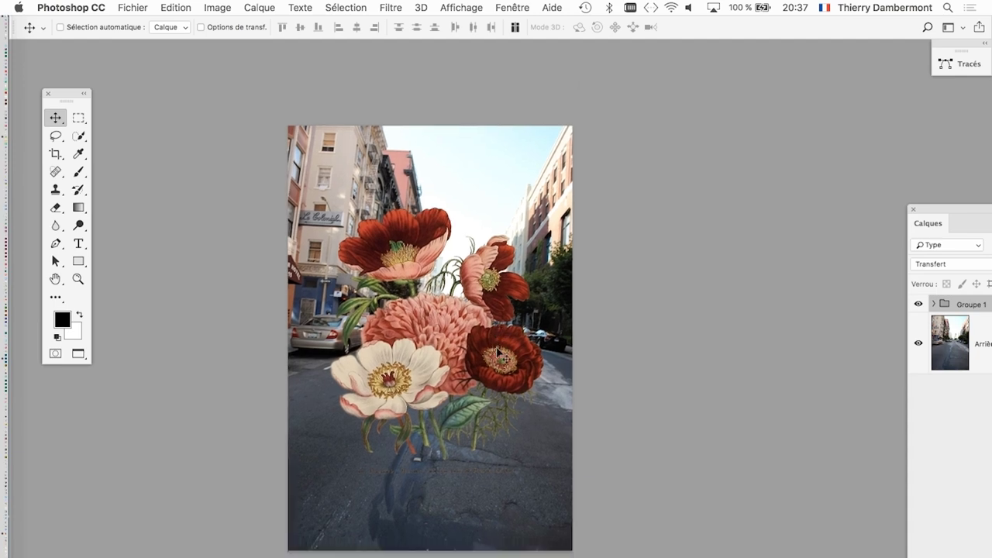
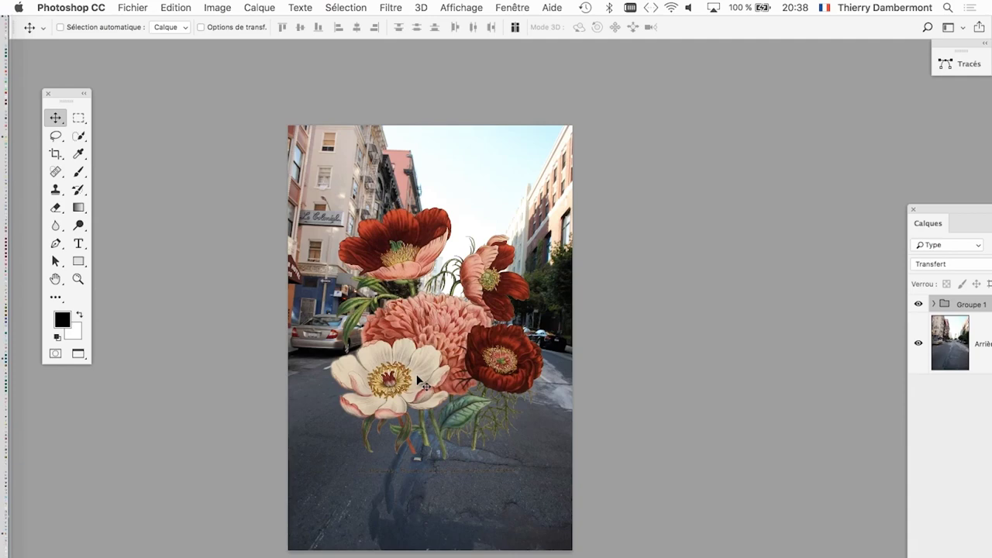
# Step: Zoom in and pan around the street composite to inspect the bouquet's cut-out edges
pyautogui.scroll(2, 307, 181)
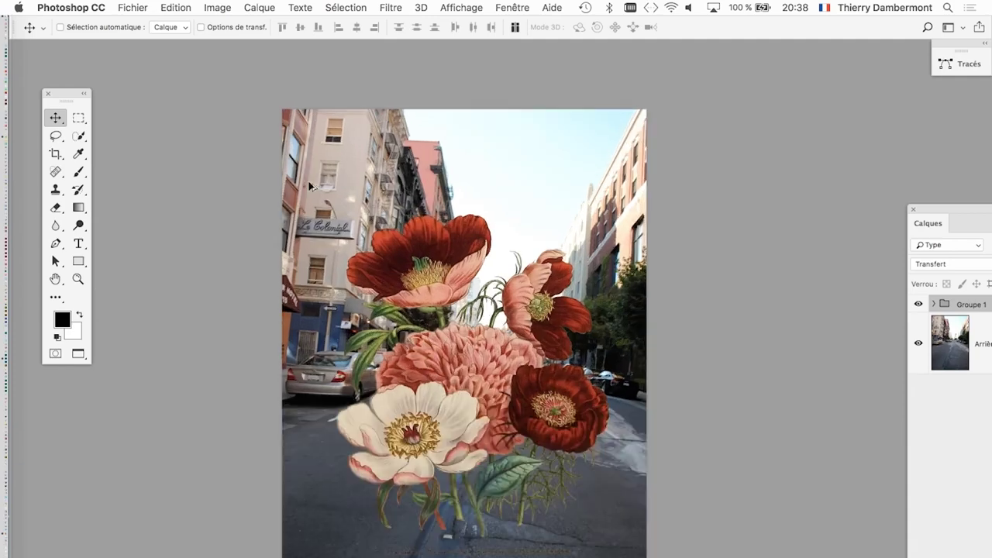
pyautogui.scroll(2, 307, 181)
pyautogui.scroll(1, 308, 186)
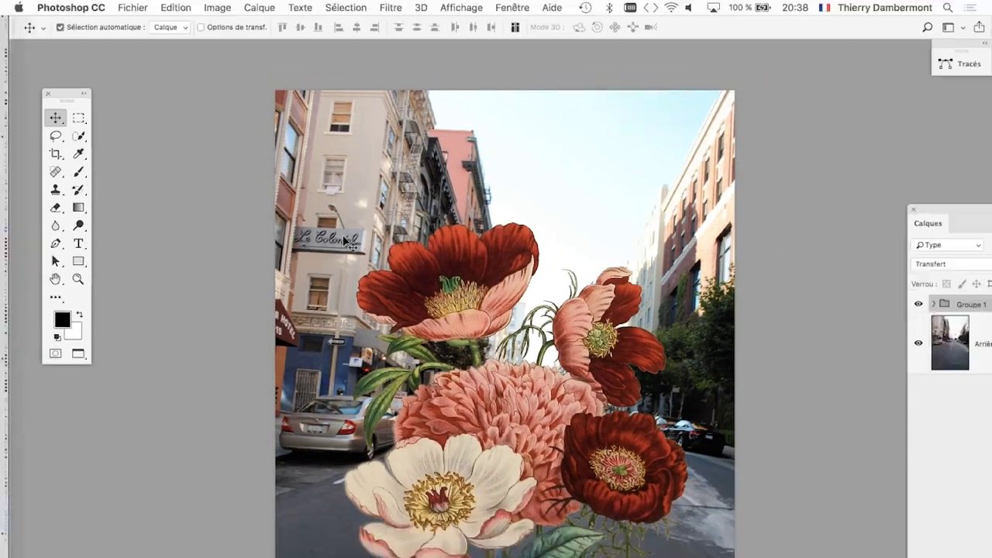
pyautogui.moveTo(341, 226); pyautogui.dragTo(367, 227)
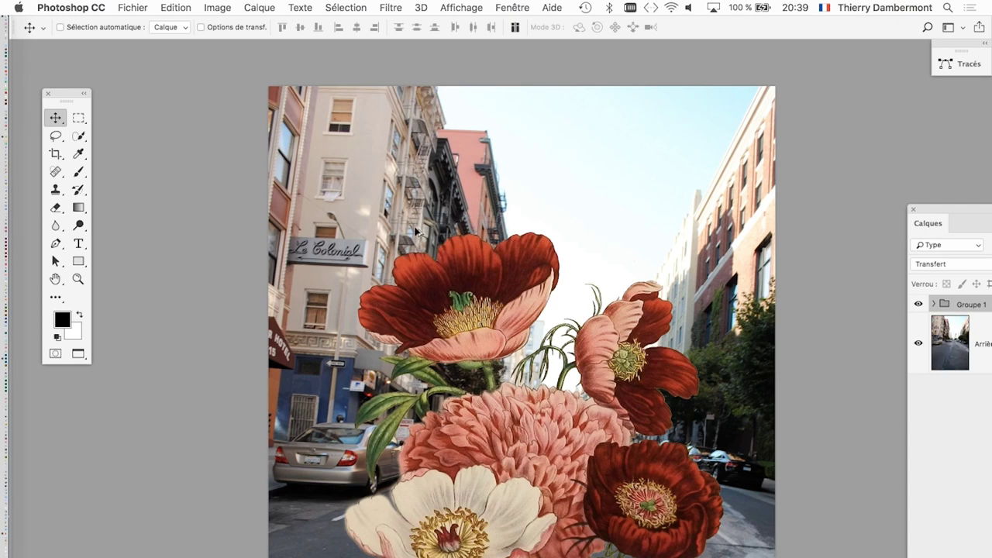
pyautogui.scroll(-3, 415, 230)
pyautogui.scroll(-2, 410, 231)
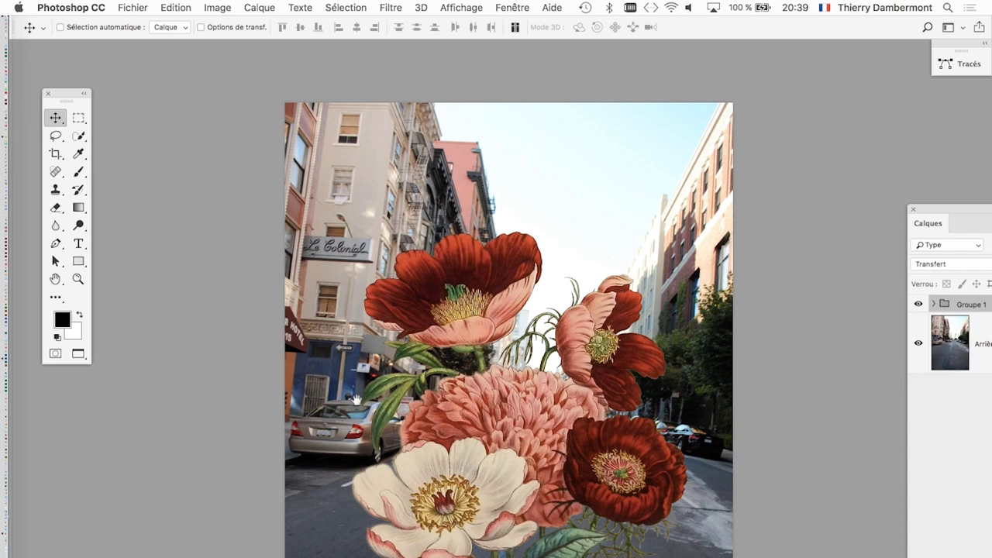
pyautogui.scroll(-5, 314, 350)
pyautogui.hscroll(4, 314, 351)
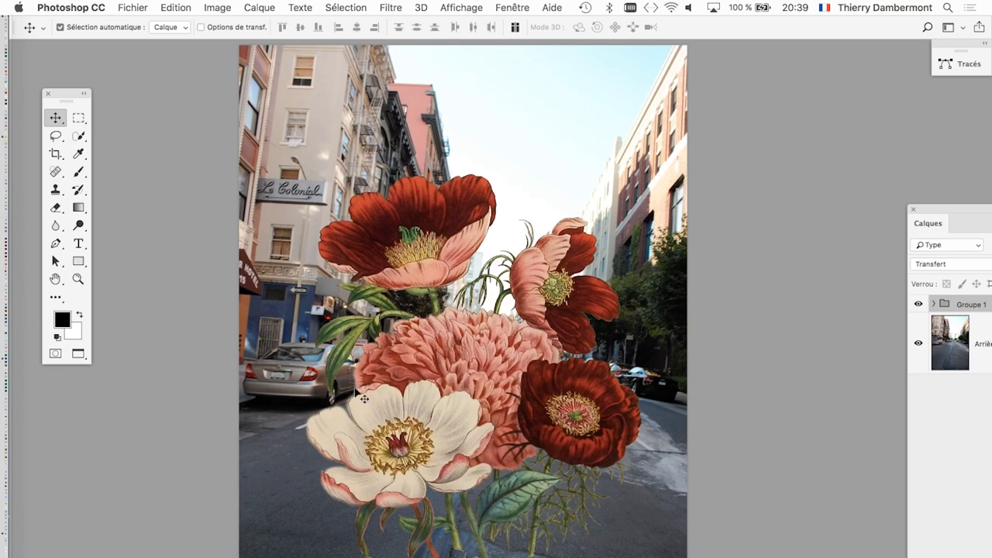
pyautogui.keyDown('alt'); pyautogui.scroll(2, 516, 361); pyautogui.keyUp('alt')
pyautogui.scroll(3, 516, 357)
pyautogui.scroll(3, 516, 358)
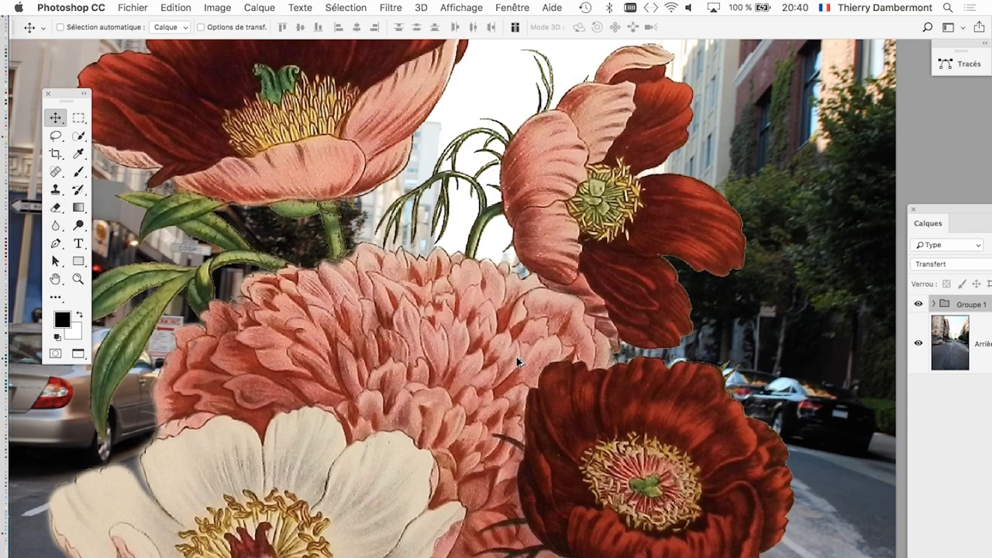
# Step: Examine the upper flowers up close, then move the Calques panel to mid-screen
pyautogui.moveTo(666, 287); pyautogui.dragTo(668, 315)
pyautogui.scroll(3, 674, 306)
pyautogui.keyDown('alt'); pyautogui.scroll(2, 688, 264); pyautogui.keyUp('alt')
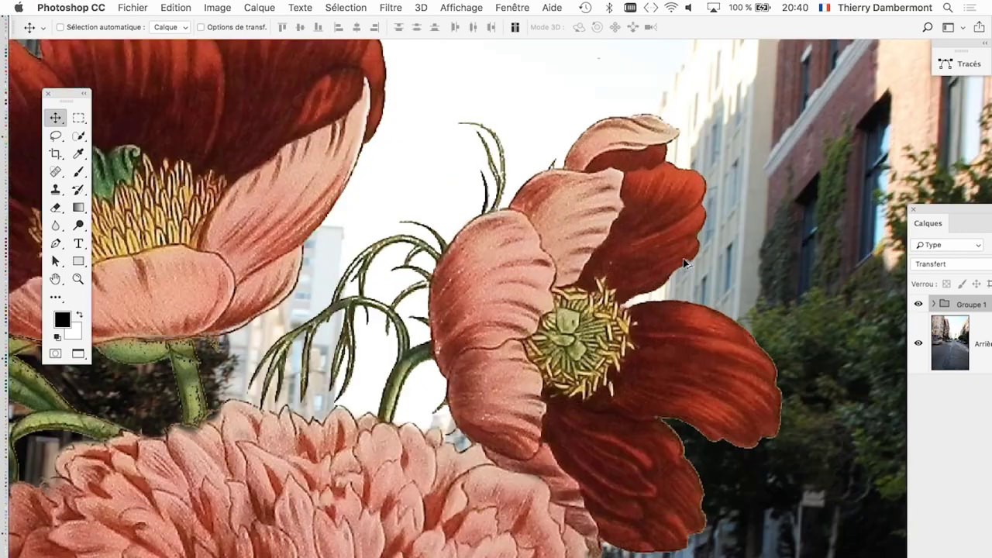
pyautogui.keyDown('alt'); pyautogui.scroll(1, 689, 263); pyautogui.keyUp('alt')
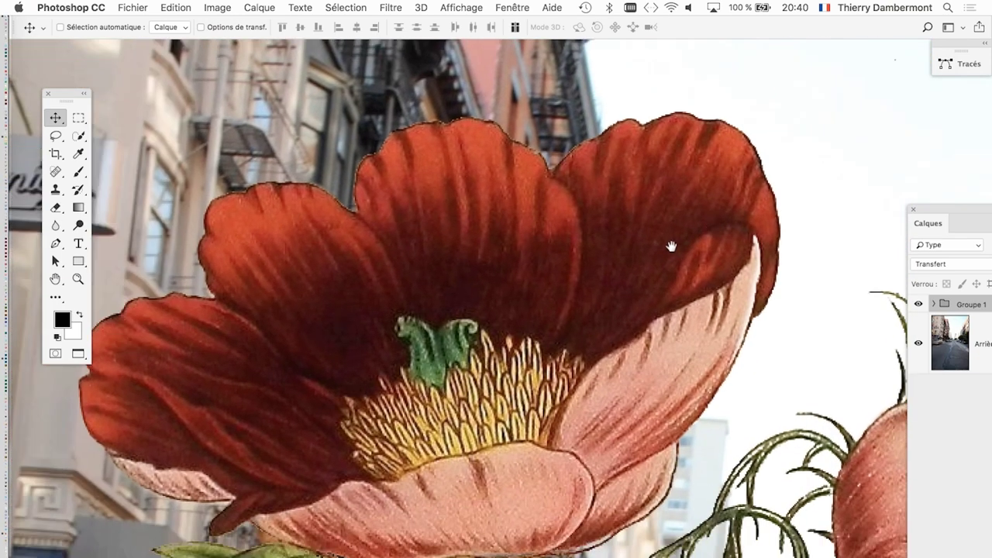
pyautogui.scroll(-2, 671, 247)
pyautogui.hscroll(-4, 671, 247)
pyautogui.scroll(-2, 496, 270)
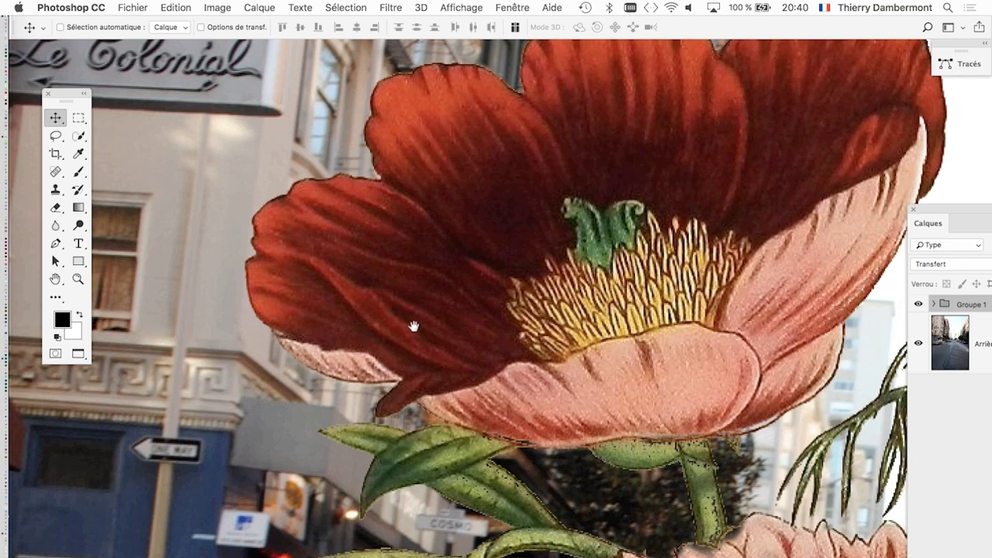
pyautogui.scroll(-1, 413, 326)
pyautogui.scroll(-9, 413, 326)
pyautogui.hscroll(-2, 413, 326)
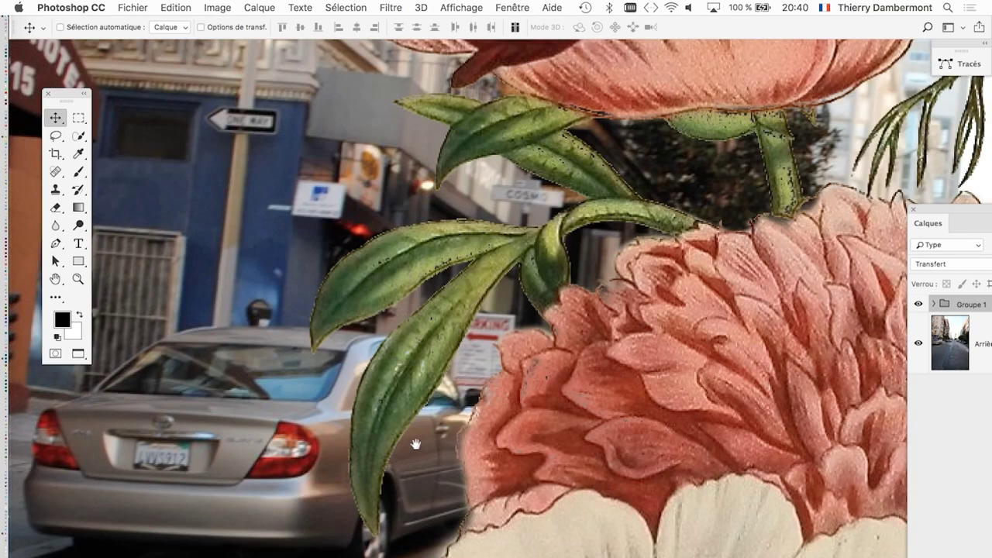
pyautogui.scroll(-3, 416, 445)
pyautogui.scroll(2, 420, 454)
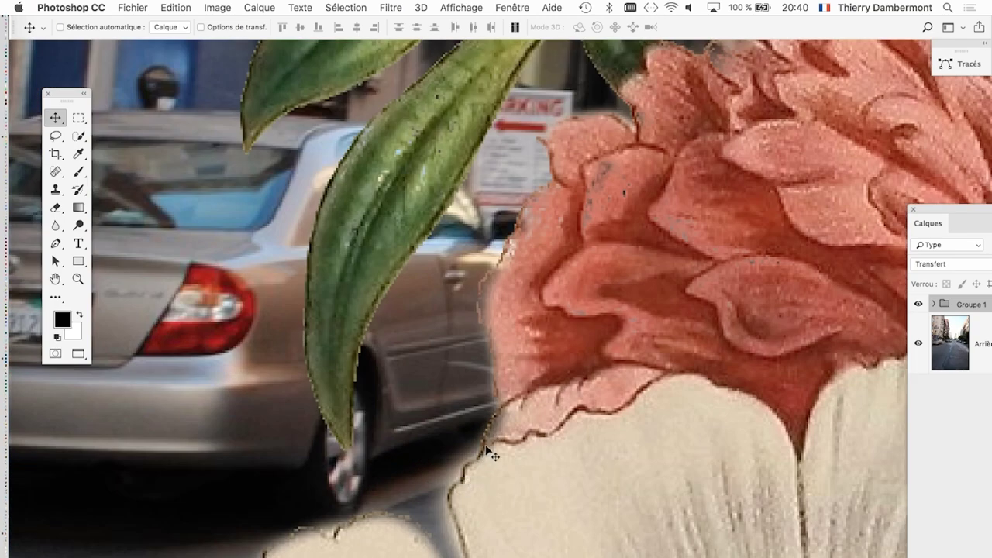
pyautogui.moveTo(928, 209); pyautogui.dragTo(629, 81)
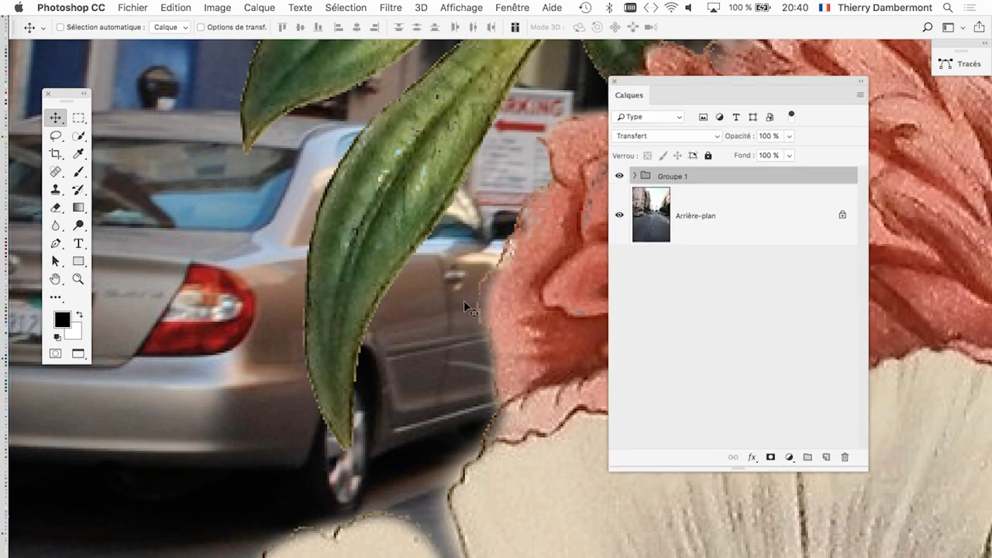
# Step: Expand Groupe 1, select the bouche trous layer, then collapse and select Groupe 1
pyautogui.scroll(-7, 341, 153)
pyautogui.hscroll(2, 341, 153)
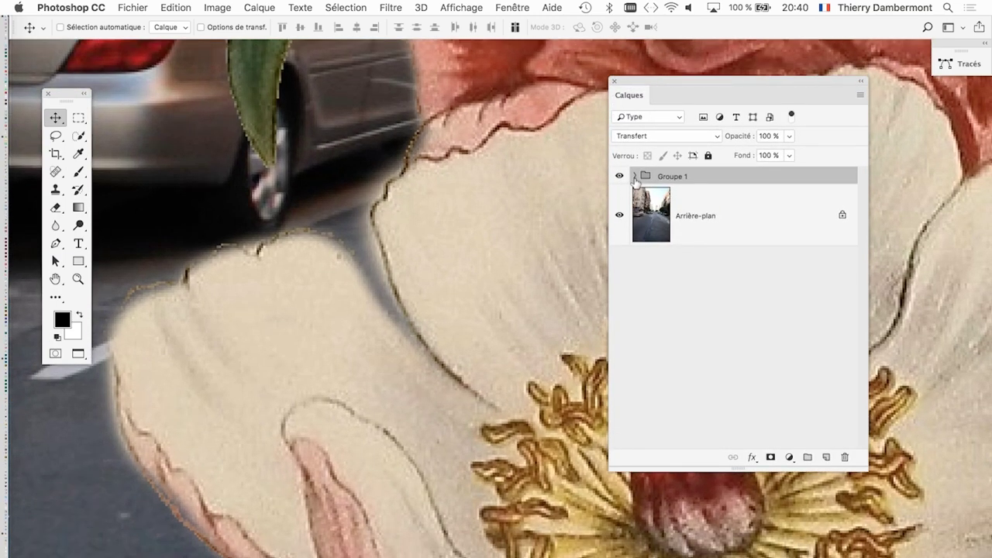
pyautogui.click(633, 177)
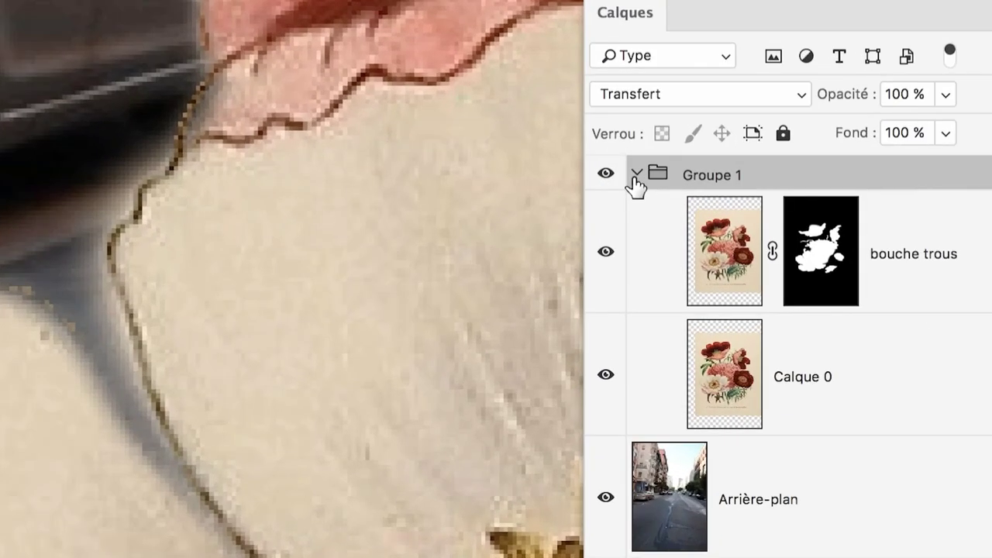
pyautogui.click(650, 248)
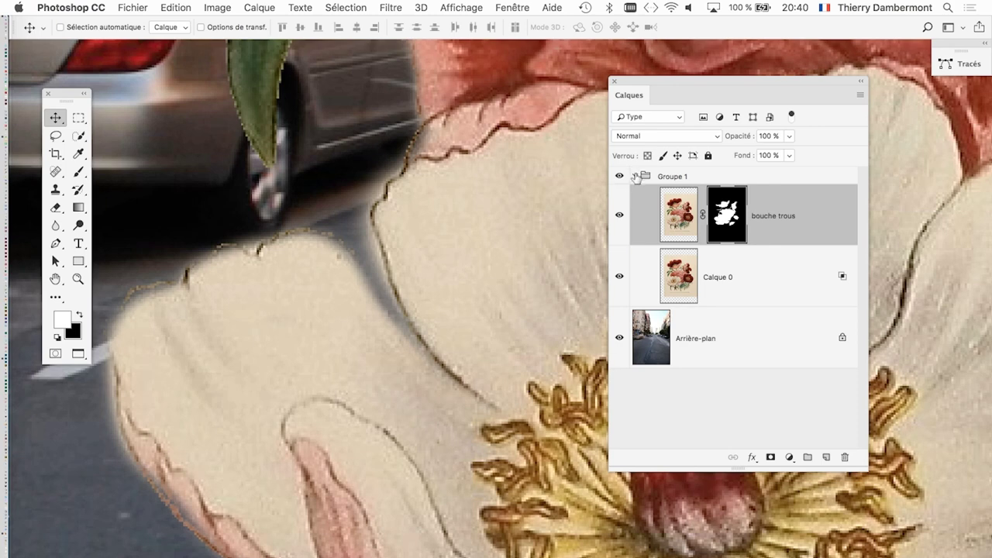
pyautogui.click(635, 176)
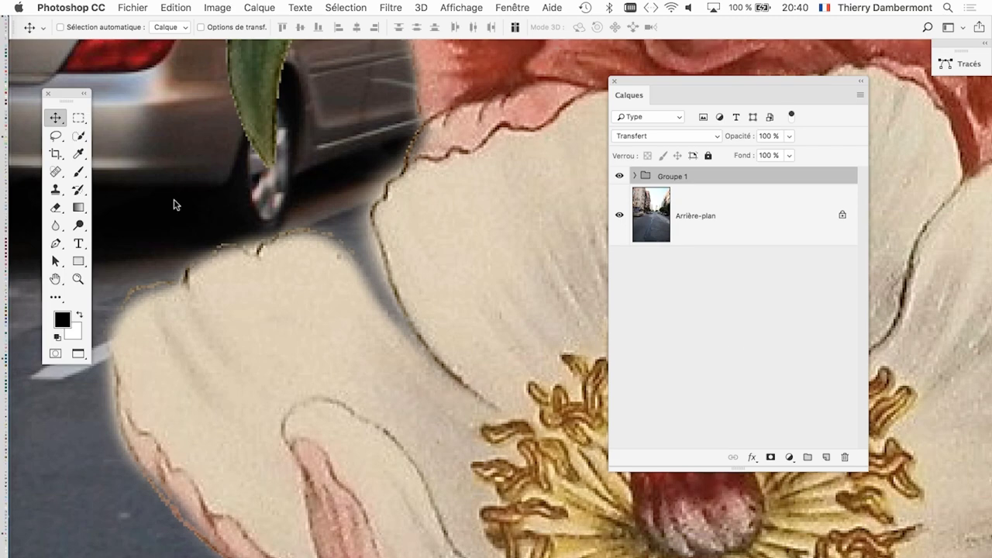
pyautogui.click(124, 7)
pyautogui.click(162, 149)
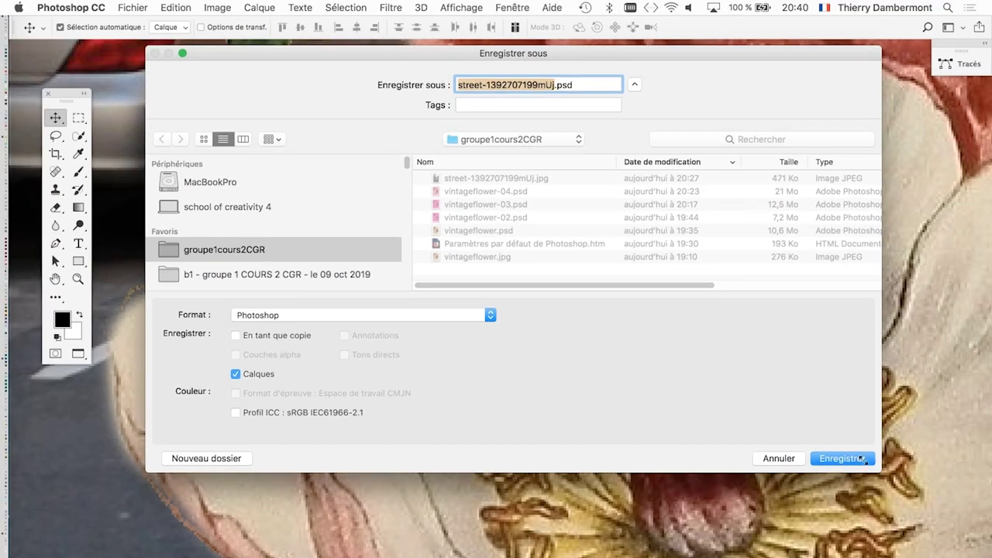
pyautogui.click(860, 461)
pyautogui.click(704, 258)
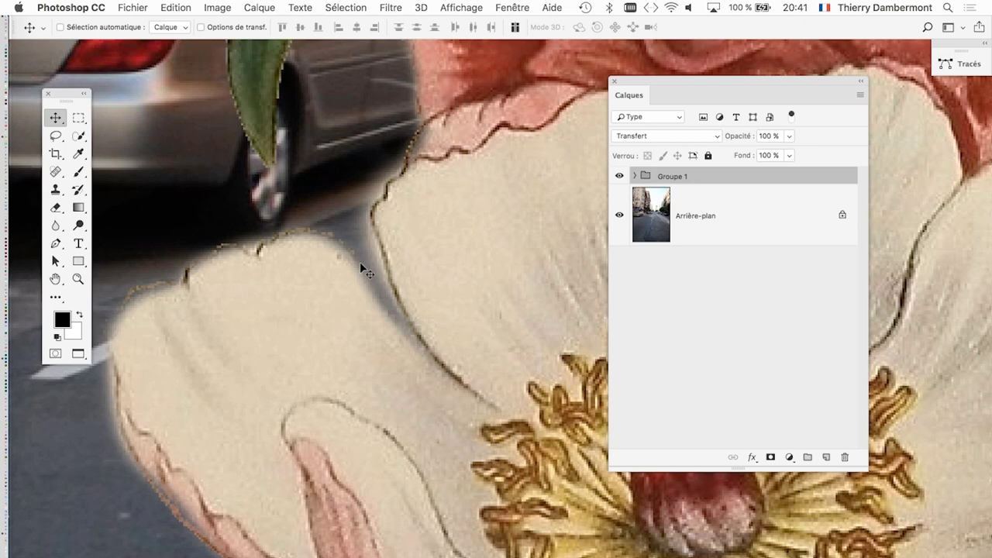
# Step: In Firefox, zoom the fireworks image to full size and back to check it
pyautogui.press('super+Tab')
pyautogui.press('super+Tab')
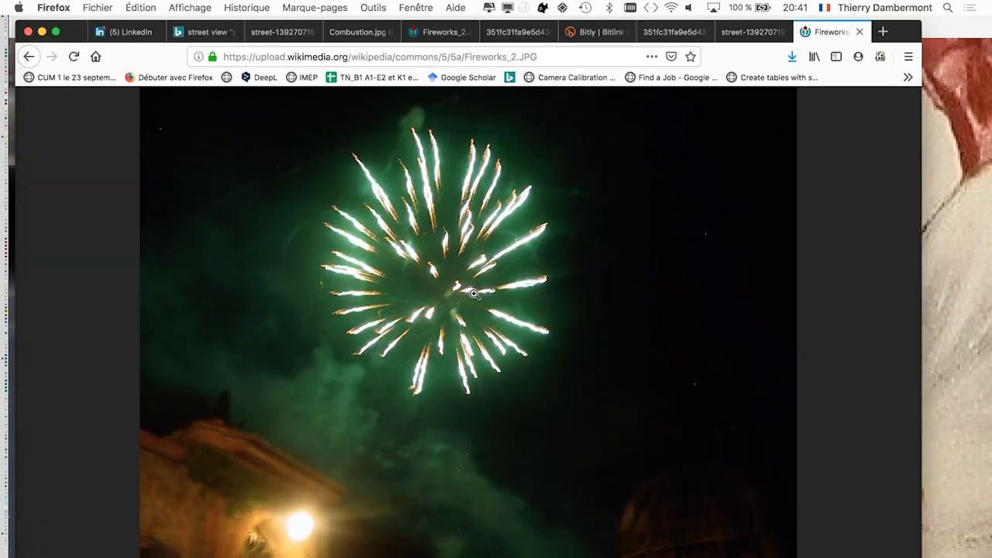
pyautogui.click(451, 295)
pyautogui.click(428, 256)
pyautogui.click(442, 290)
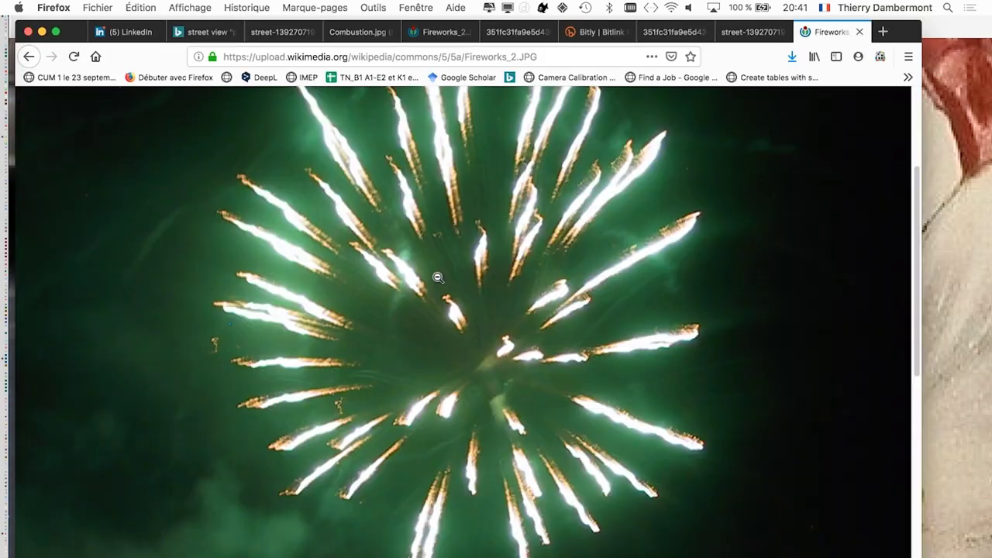
pyautogui.click(435, 248)
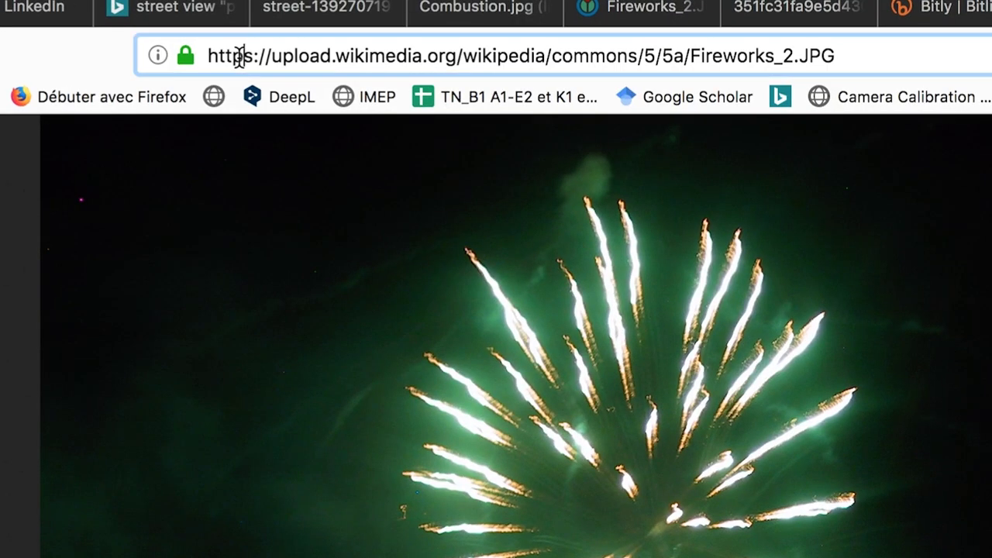
# Step: Replace the web address with the short link bit.ly/fireworksCGRcours2
pyautogui.click(239, 57)
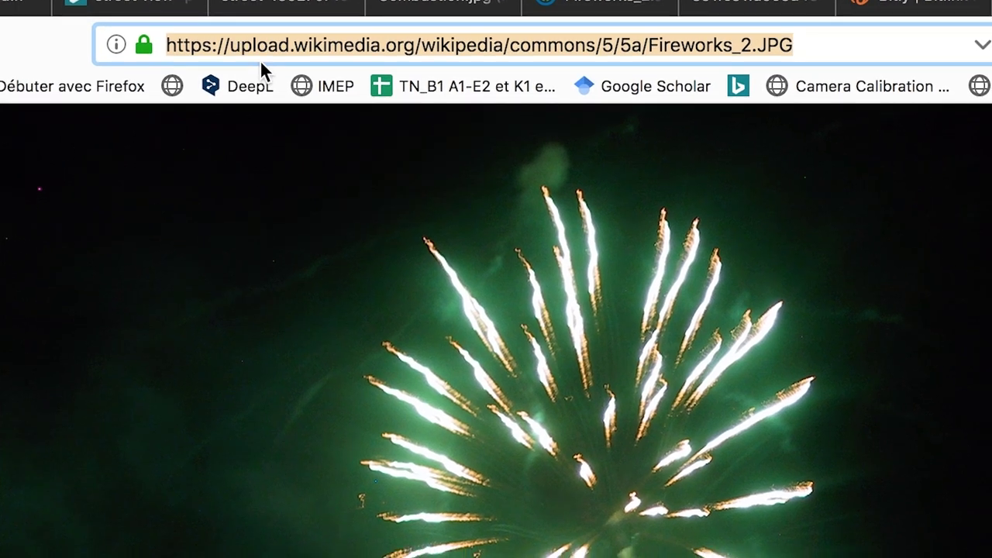
pyautogui.write('http://bit.ly/fireworksCGRcours2')
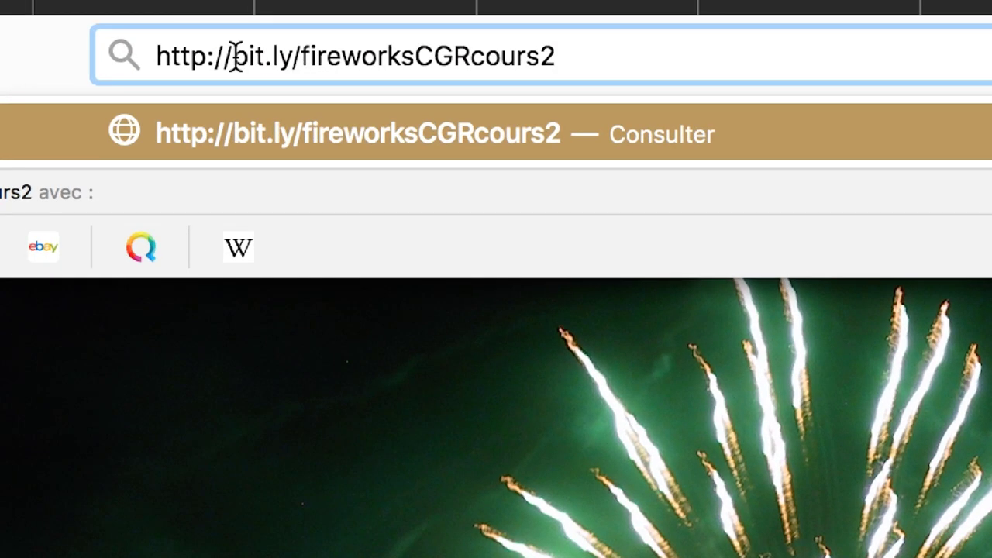
pyautogui.moveTo(162, 37); pyautogui.dragTo(51, 33)
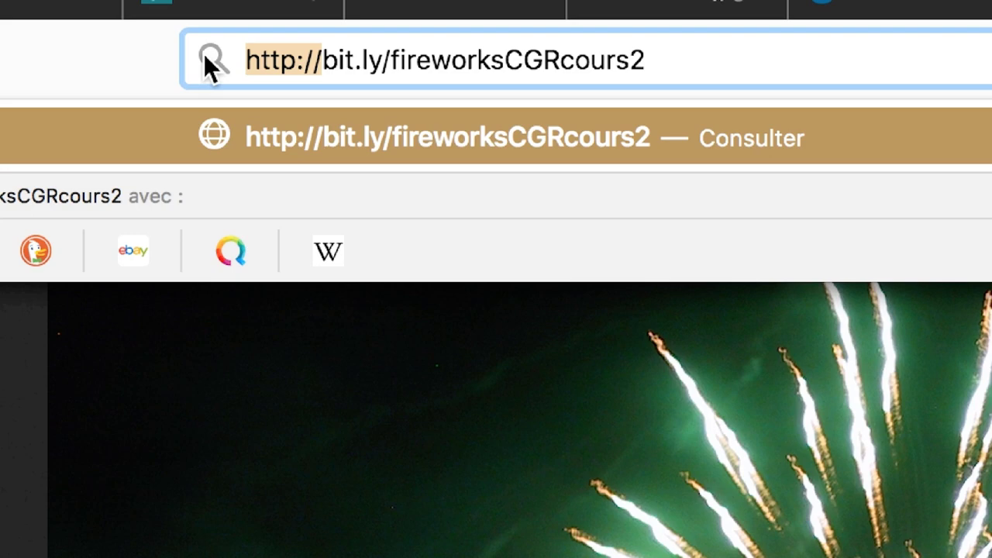
pyautogui.press('BackSpace')
pyautogui.moveTo(569, 61); pyautogui.dragTo(182, 58)
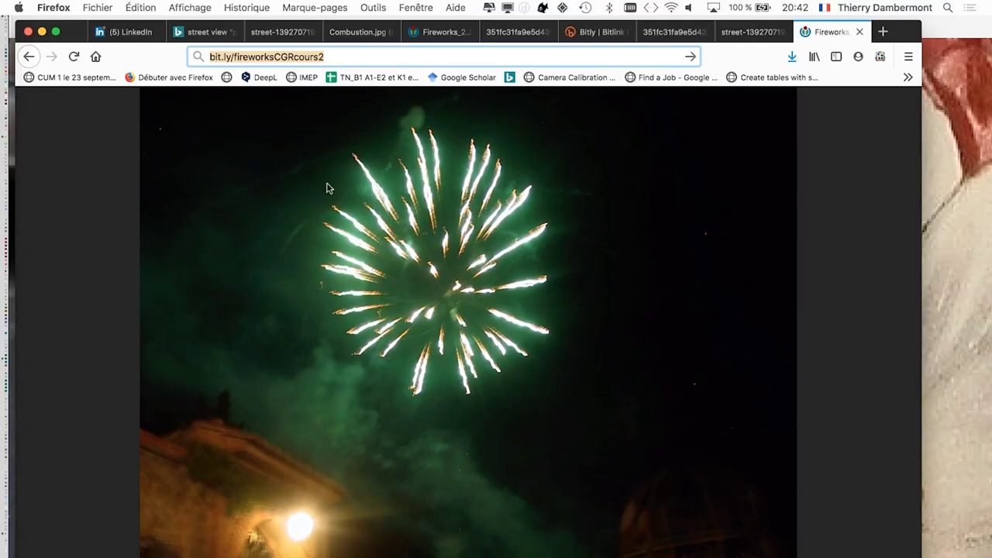
# Step: Save the fireworks photo as Fireworks_2.JPG in groupe1cours2CGR and return to Photoshop
pyautogui.rightClick(407, 264)
pyautogui.click(497, 303)
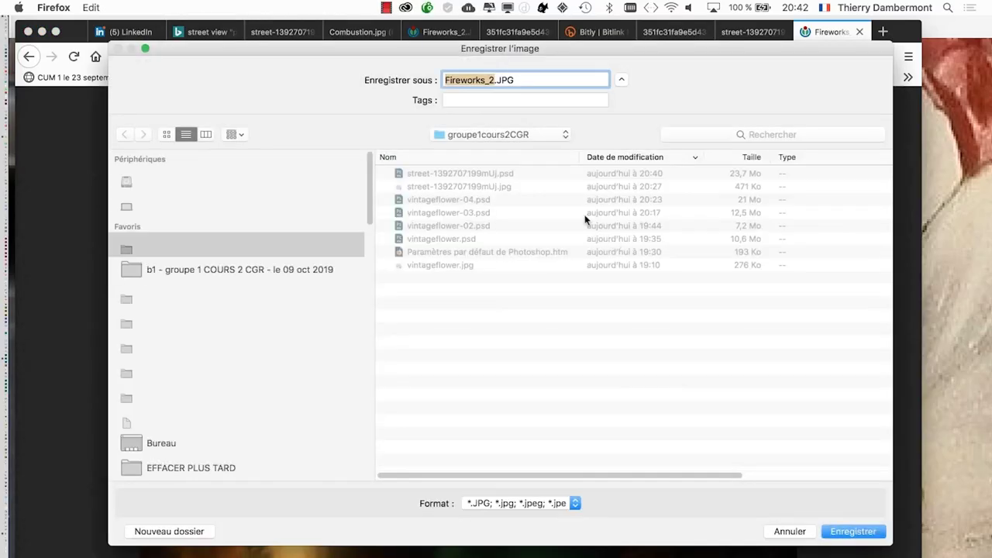
pyautogui.click(852, 532)
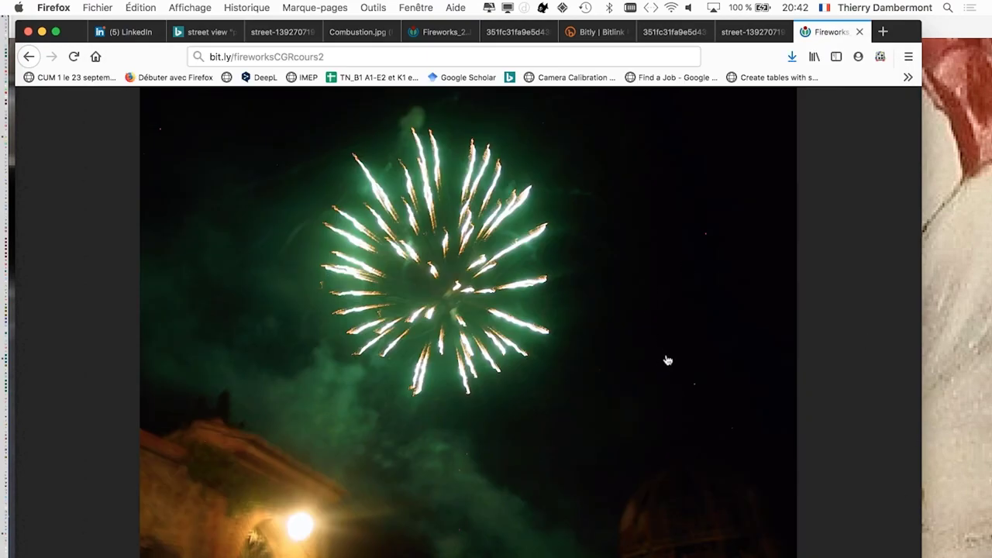
pyautogui.press('super+Tab')
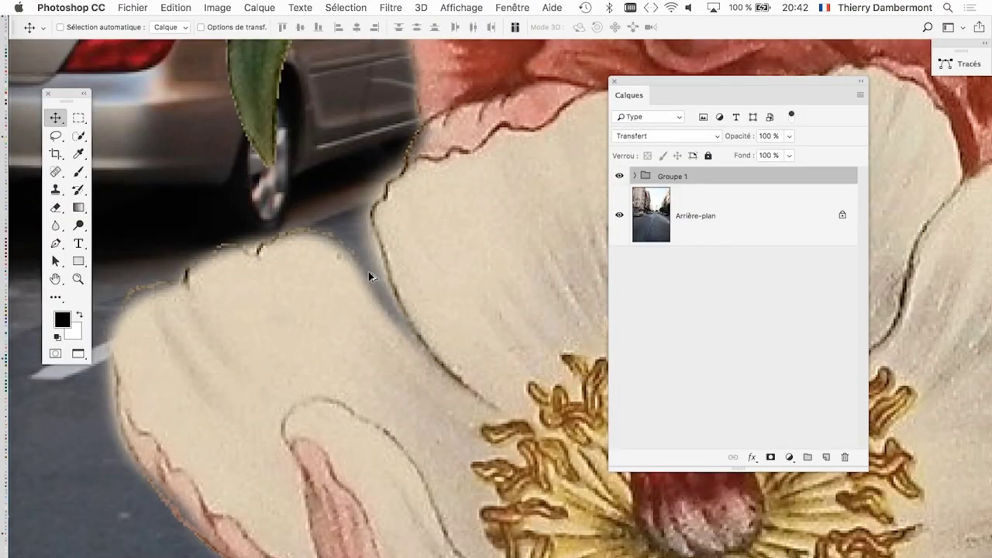
# Step: Zoom out three times to see the whole flower collage
pyautogui.press('super+minus')
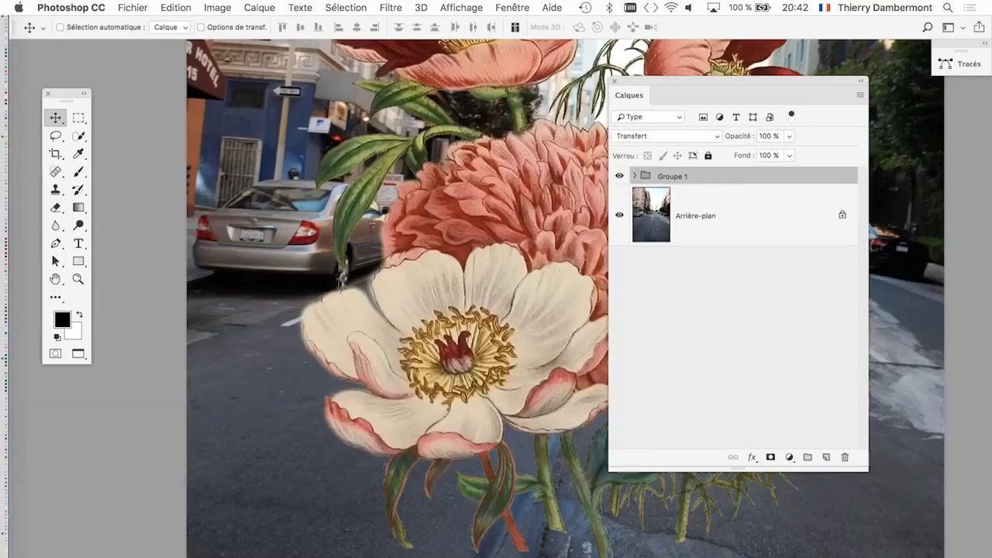
pyautogui.press('super+minus')
pyautogui.press('super+minus')
pyautogui.press('super+minus')
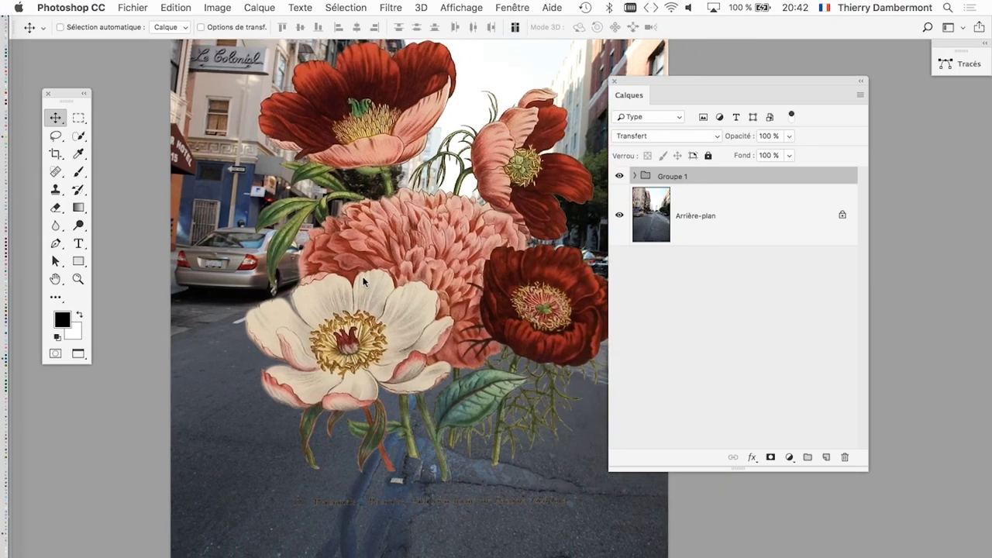
pyautogui.press('super+minus')
# Step: Open Fireworks_2.JPG as a new document and move the Calques panel aside
pyautogui.click(133, 7)
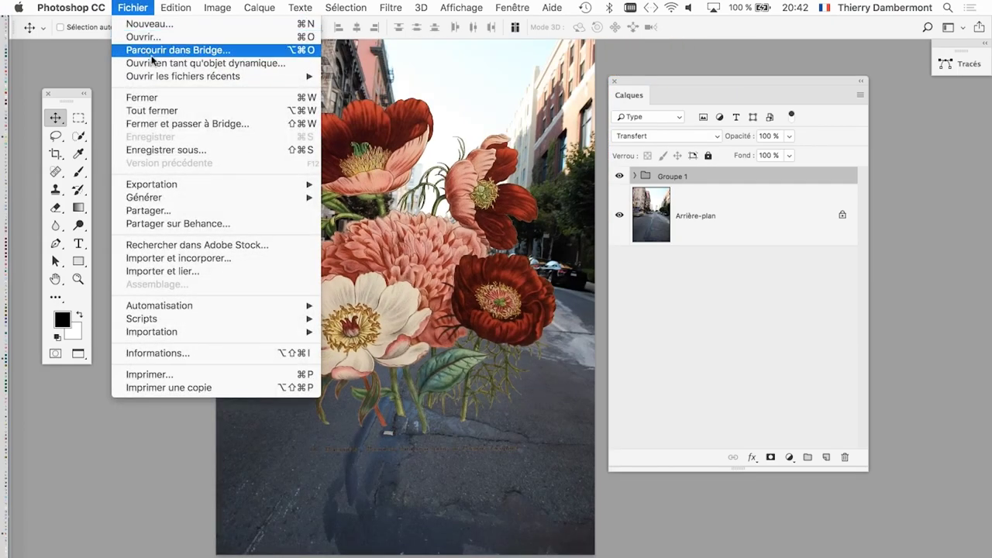
pyautogui.click(133, 7)
pyautogui.click(132, 7)
pyautogui.click(154, 42)
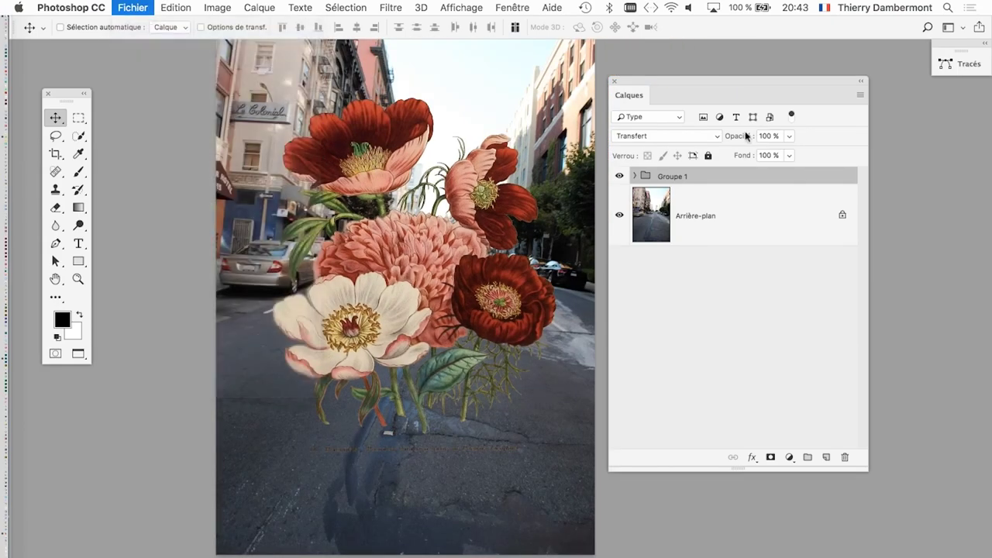
pyautogui.click(404, 121)
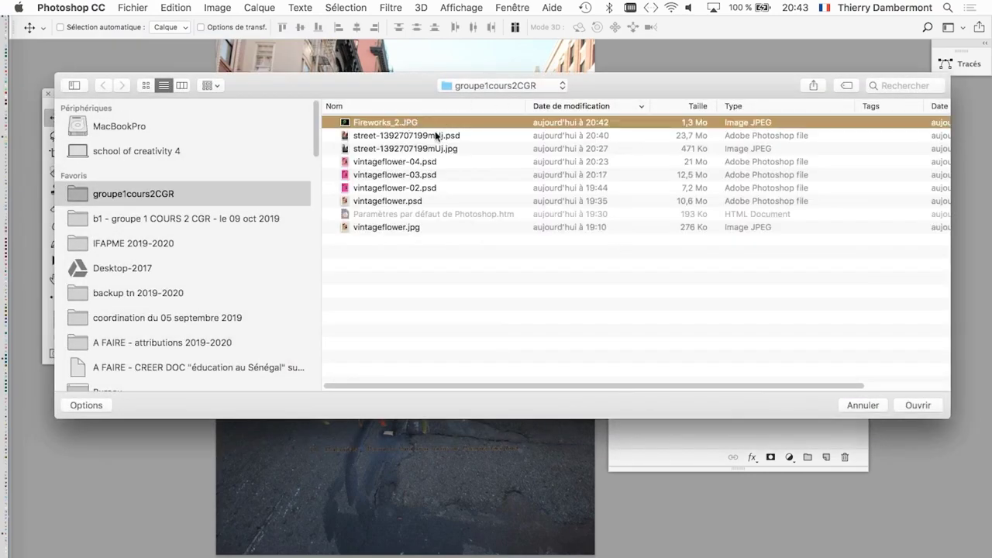
pyautogui.click(916, 404)
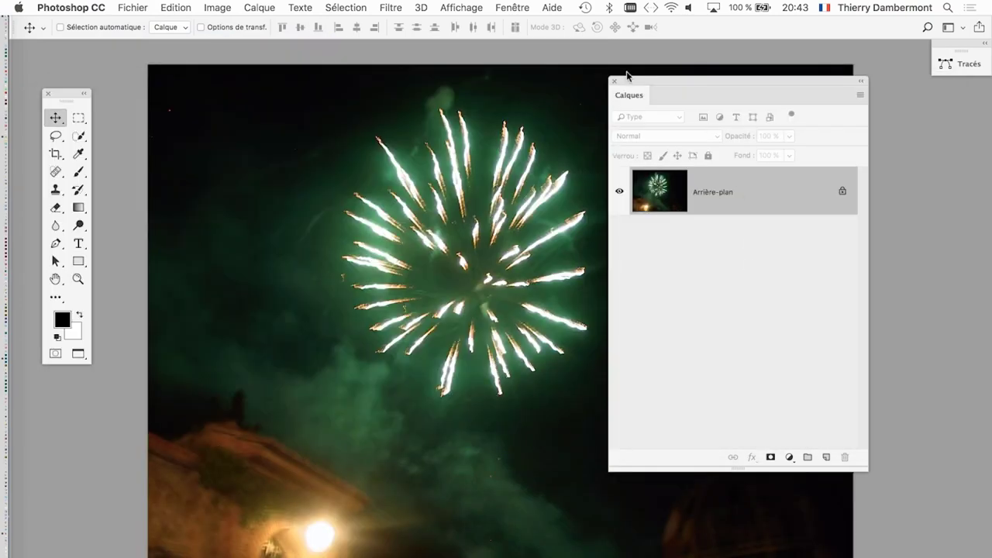
pyautogui.moveTo(627, 76); pyautogui.dragTo(785, 107)
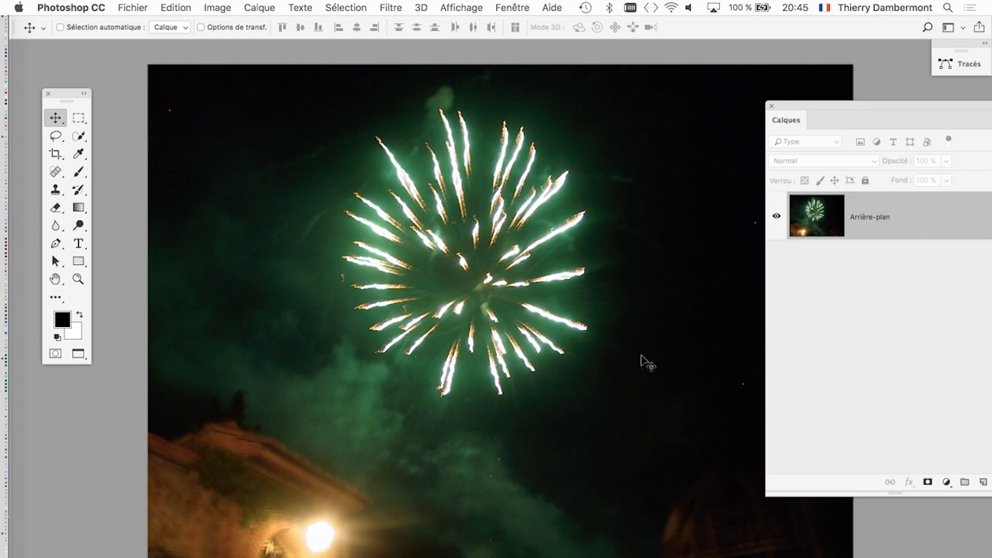
pyautogui.scroll(2, 399, 267)
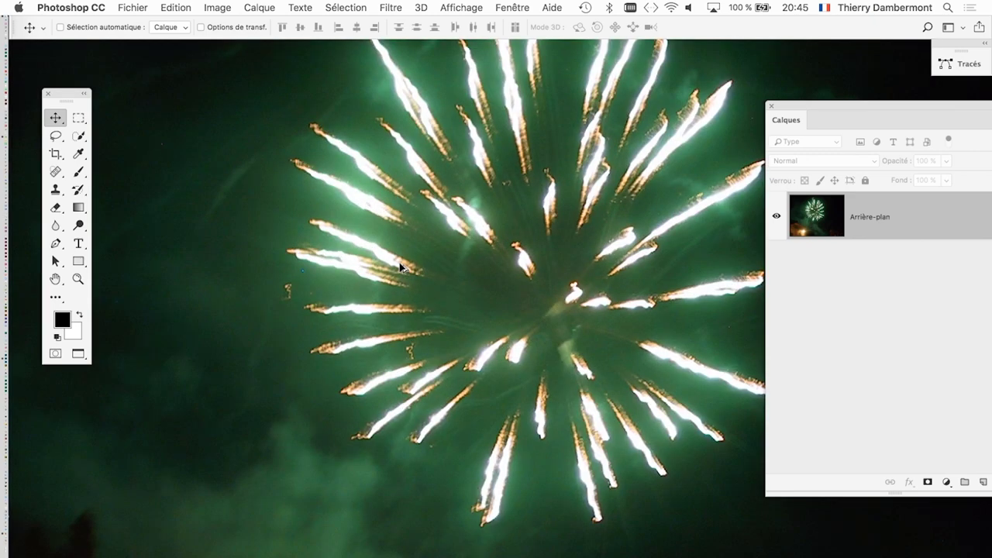
pyautogui.moveTo(401, 267); pyautogui.dragTo(261, 364)
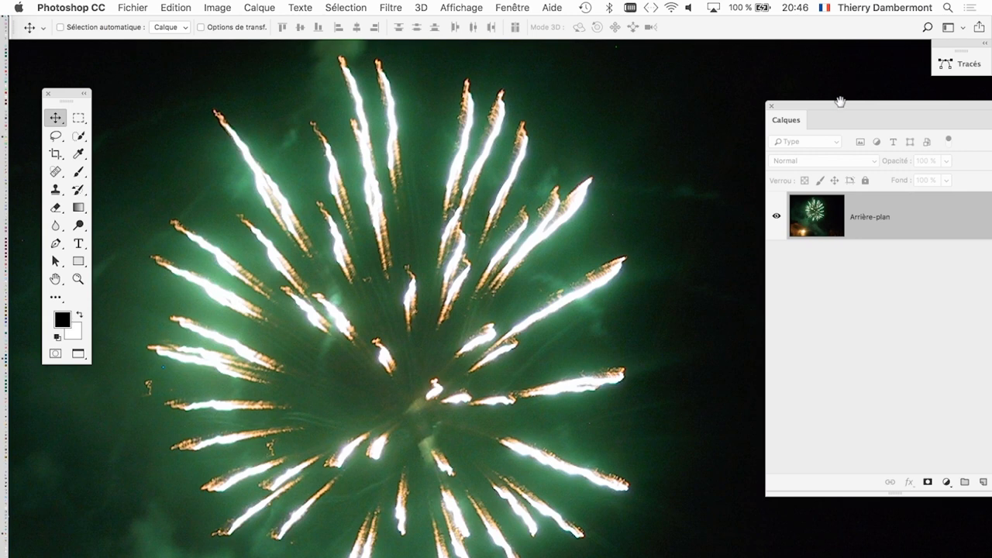
pyautogui.scroll(-1, 334, 182)
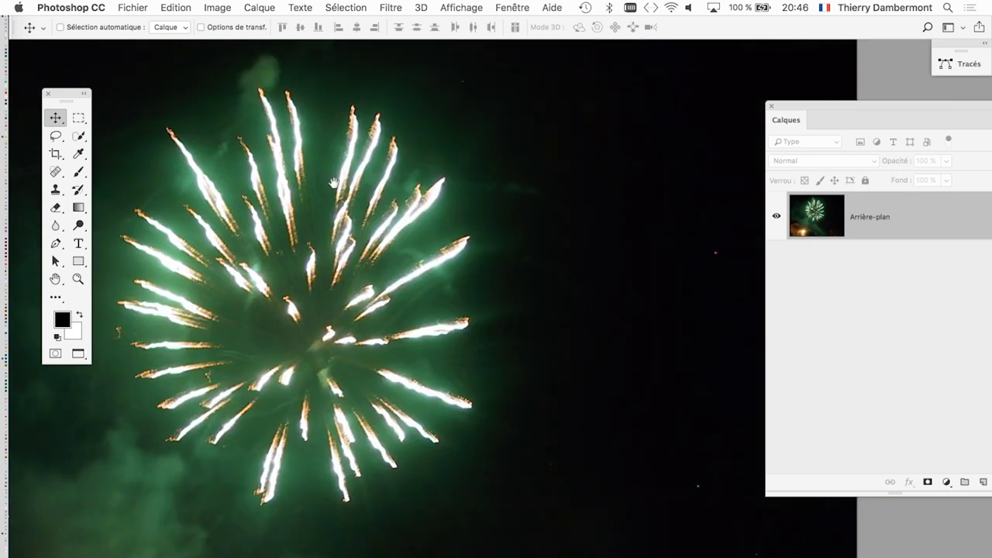
pyautogui.click(530, 6)
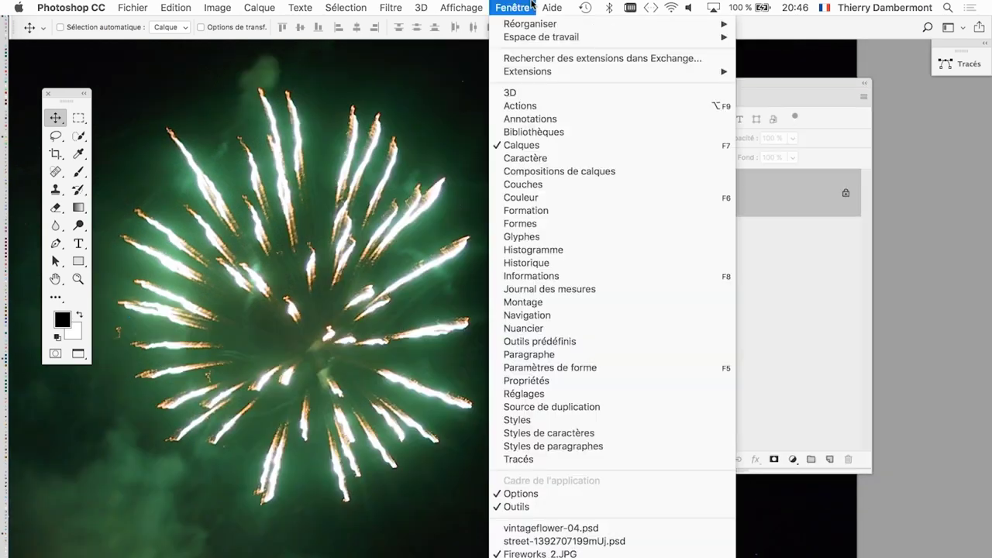
pyautogui.click(569, 186)
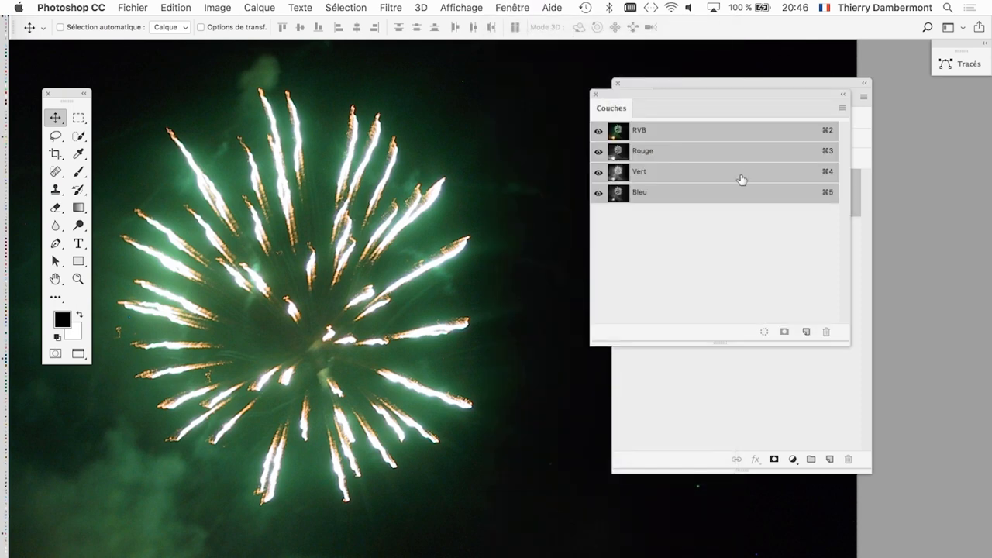
pyautogui.moveTo(649, 96); pyautogui.dragTo(505, 118)
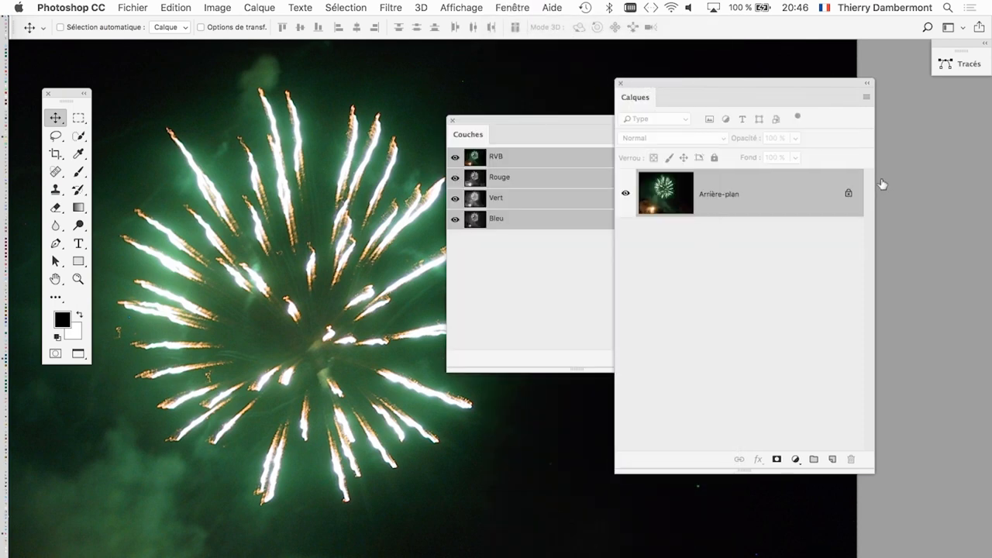
pyautogui.moveTo(882, 184); pyautogui.dragTo(885, 190)
pyautogui.moveTo(594, 124); pyautogui.dragTo(747, 138)
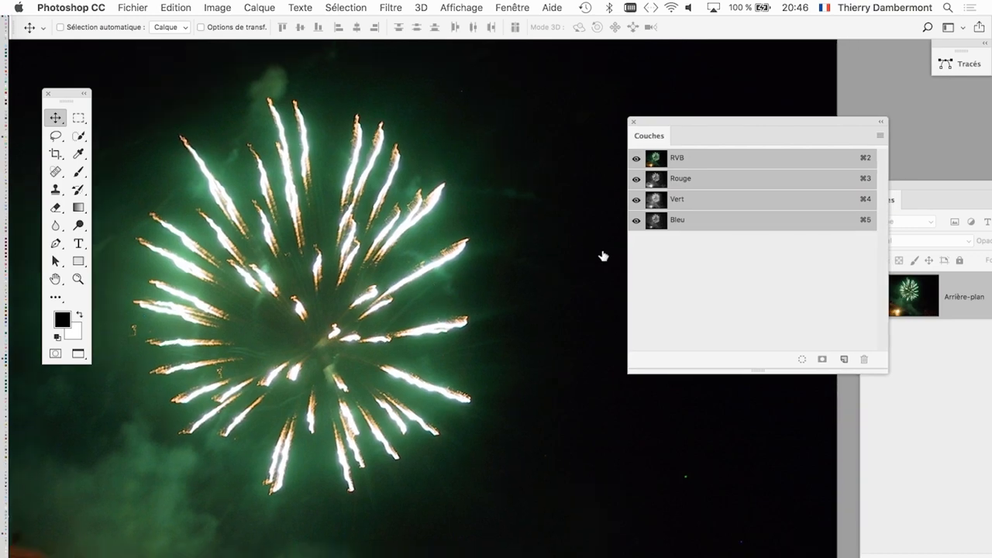
pyautogui.click(736, 183)
pyautogui.click(728, 201)
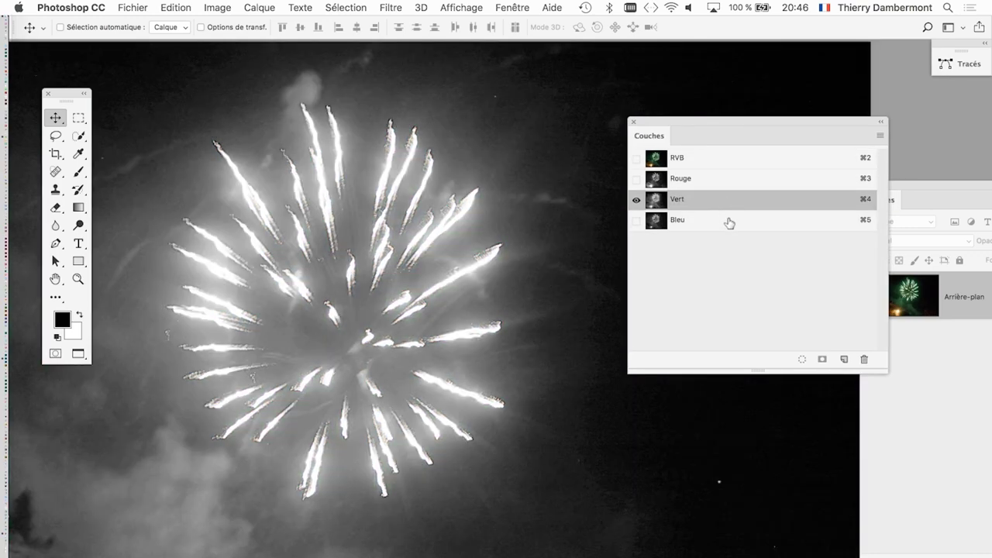
pyautogui.click(729, 224)
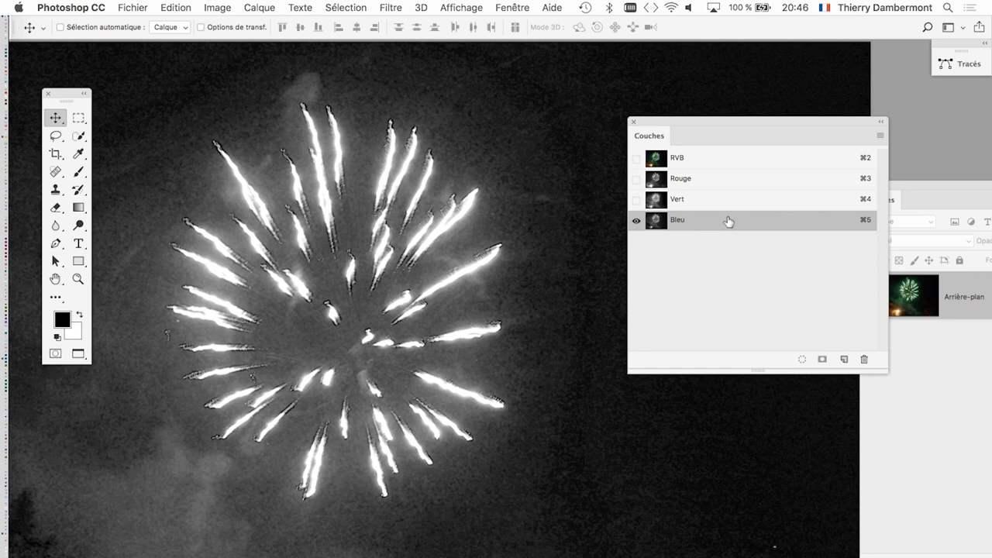
pyautogui.click(728, 206)
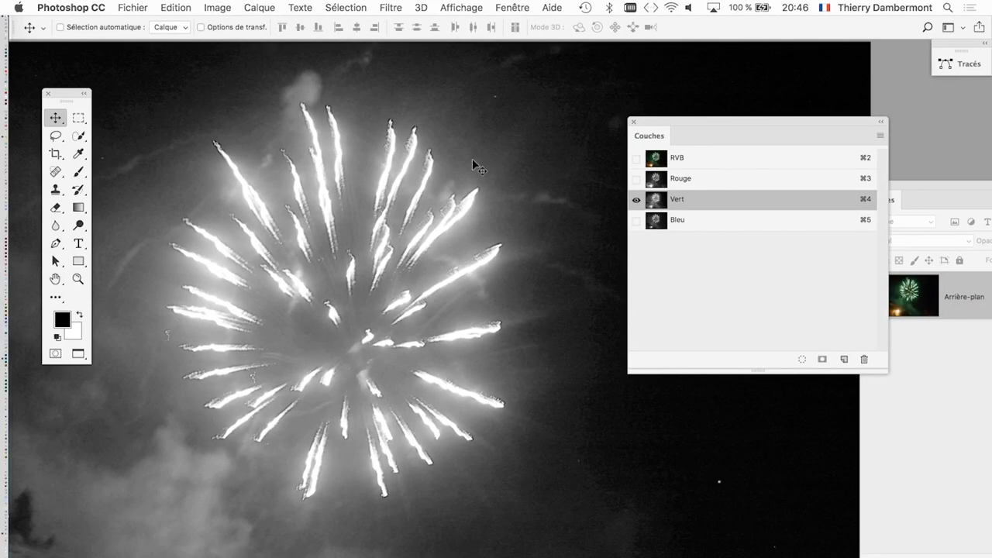
pyautogui.click(742, 185)
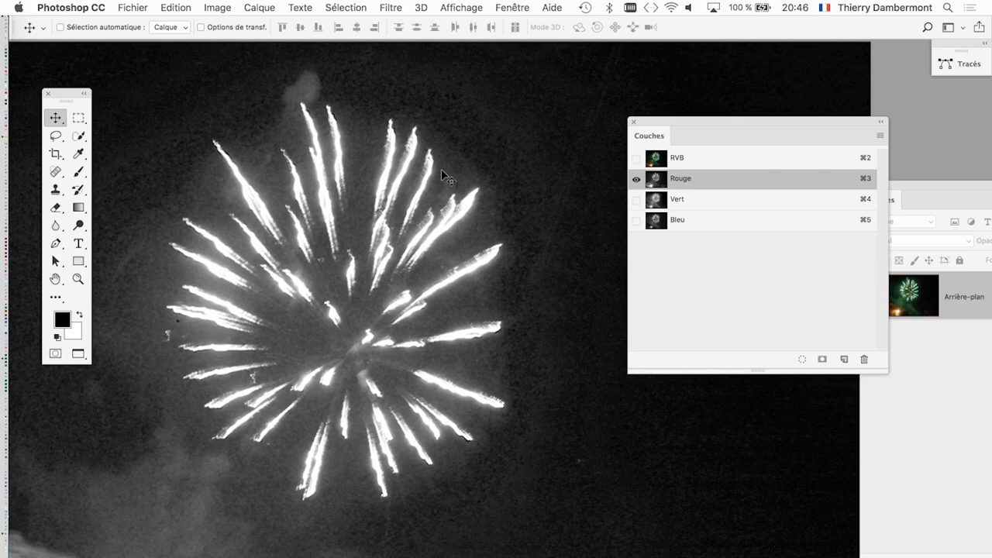
pyautogui.scroll(3, 441, 169)
pyautogui.click(702, 221)
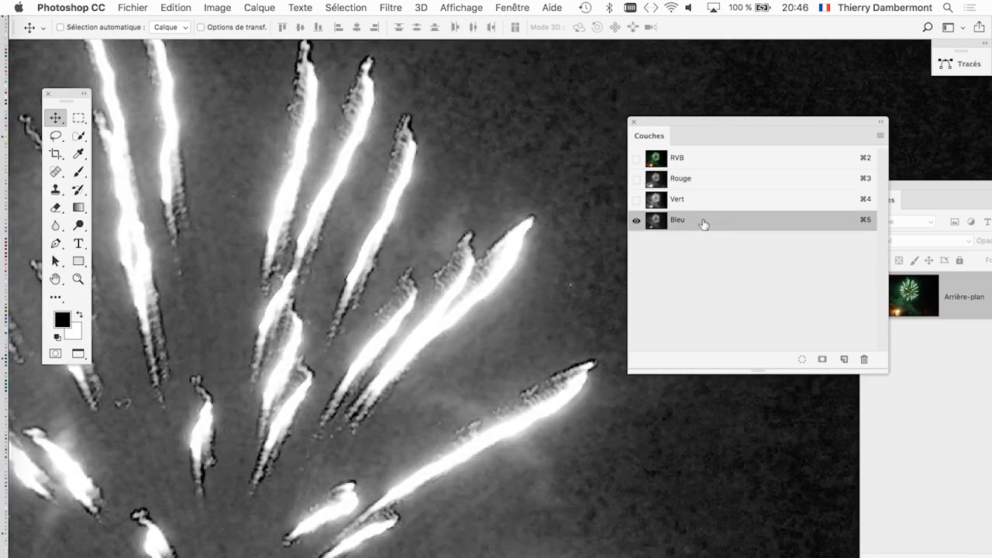
pyautogui.scroll(-2, 533, 247)
pyautogui.scroll(-1, 533, 246)
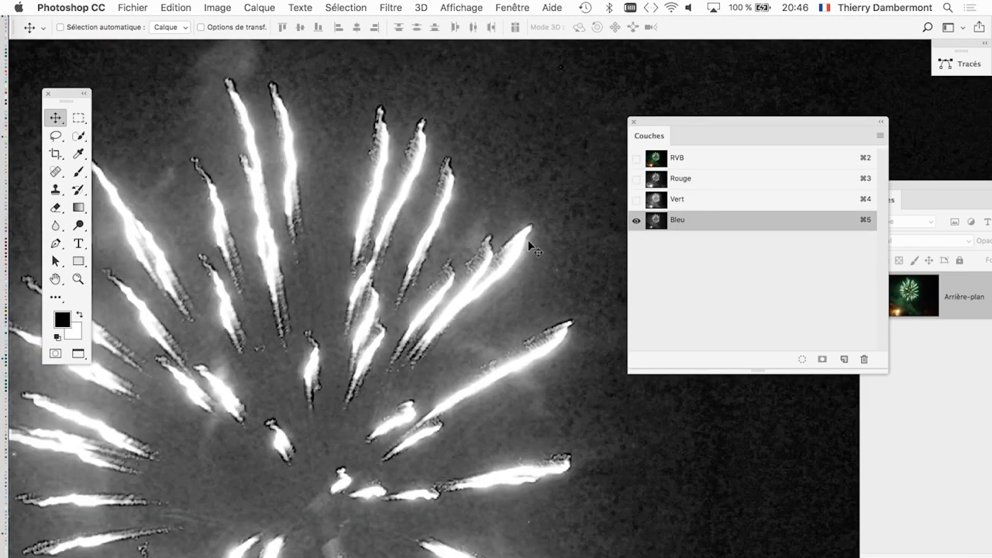
pyautogui.click(708, 205)
pyautogui.scroll(-1, 492, 329)
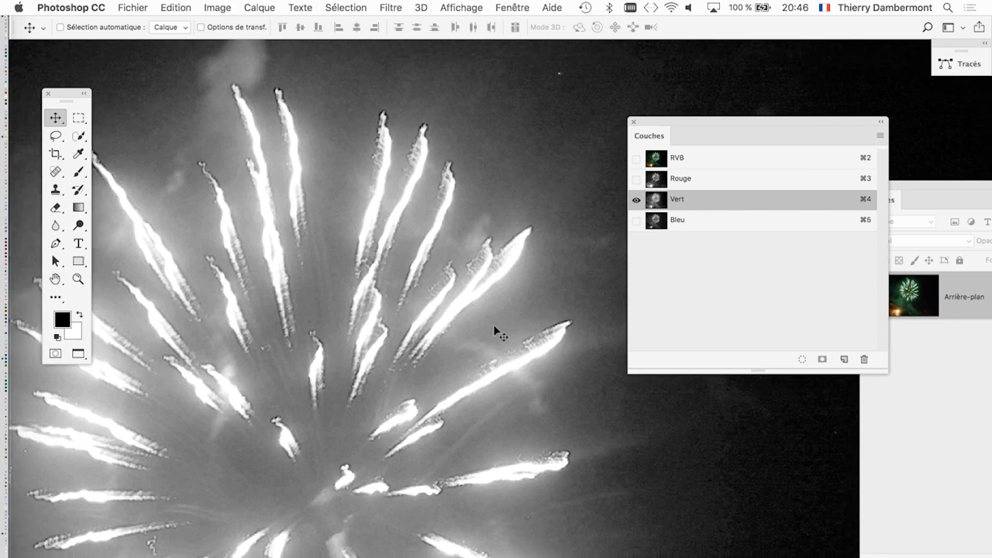
pyautogui.scroll(-1, 496, 331)
pyautogui.scroll(-1, 494, 329)
pyautogui.scroll(-1, 494, 329)
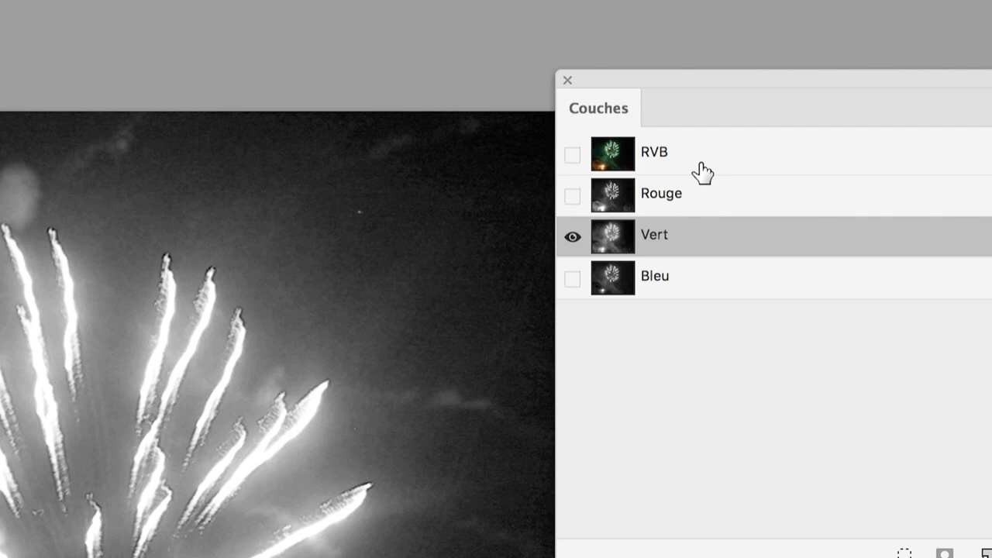
pyautogui.click(701, 172)
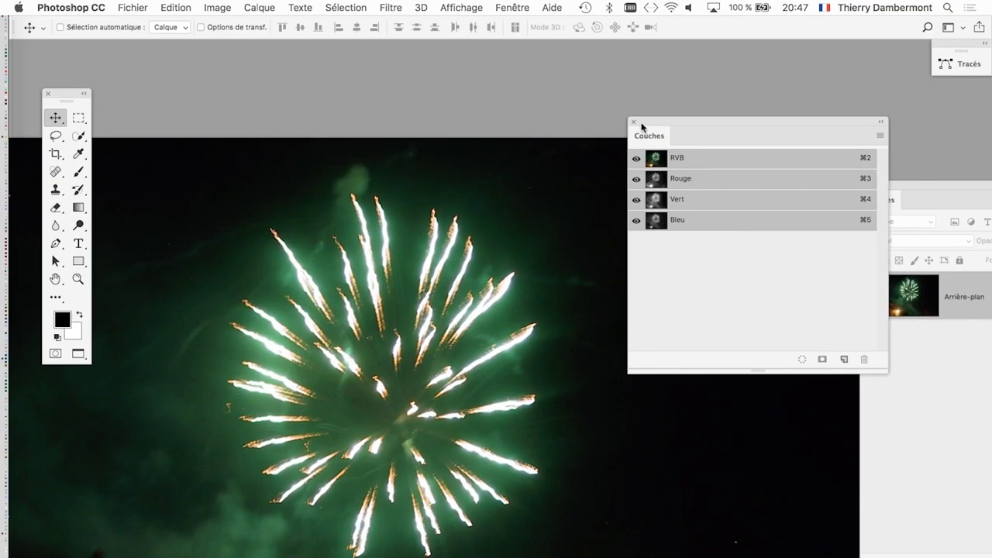
# Step: Convert the fireworks background into an ordinary layer, Calque 0
pyautogui.click(634, 122)
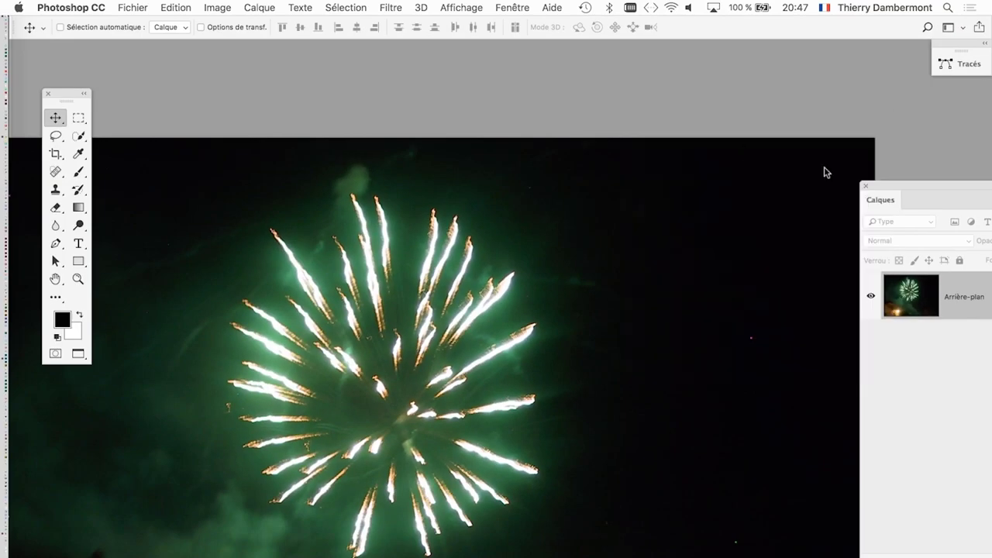
pyautogui.moveTo(882, 191); pyautogui.dragTo(652, 86)
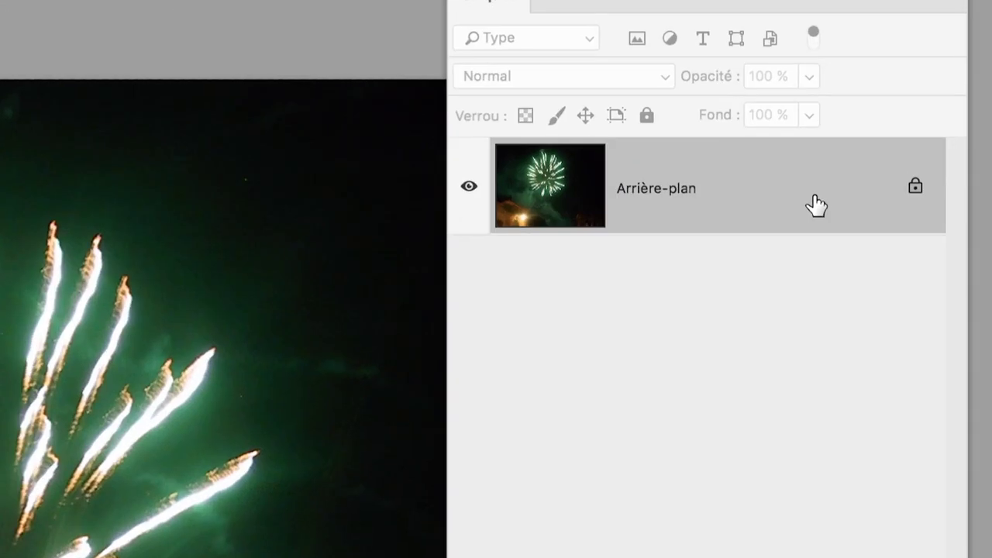
pyautogui.doubleClick(816, 205)
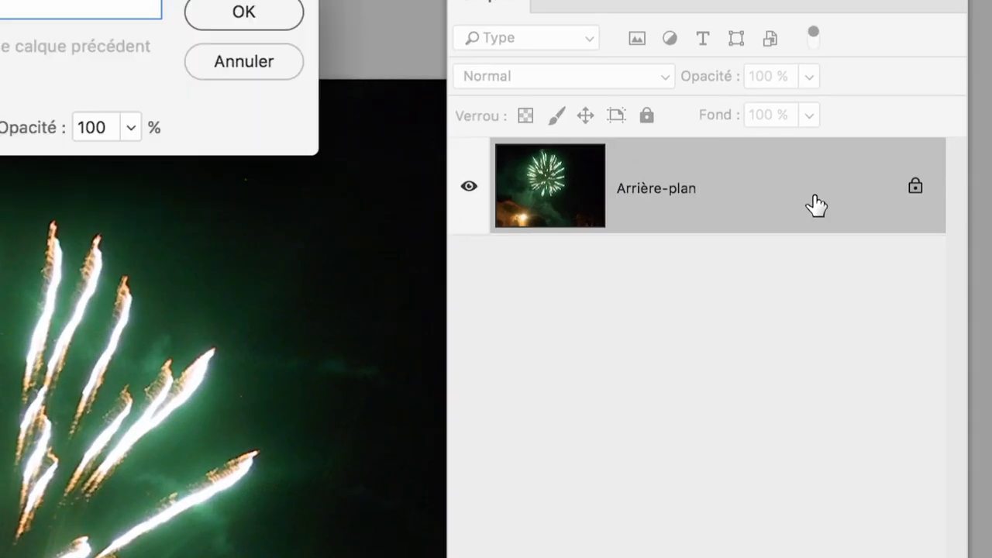
pyautogui.click(626, 132)
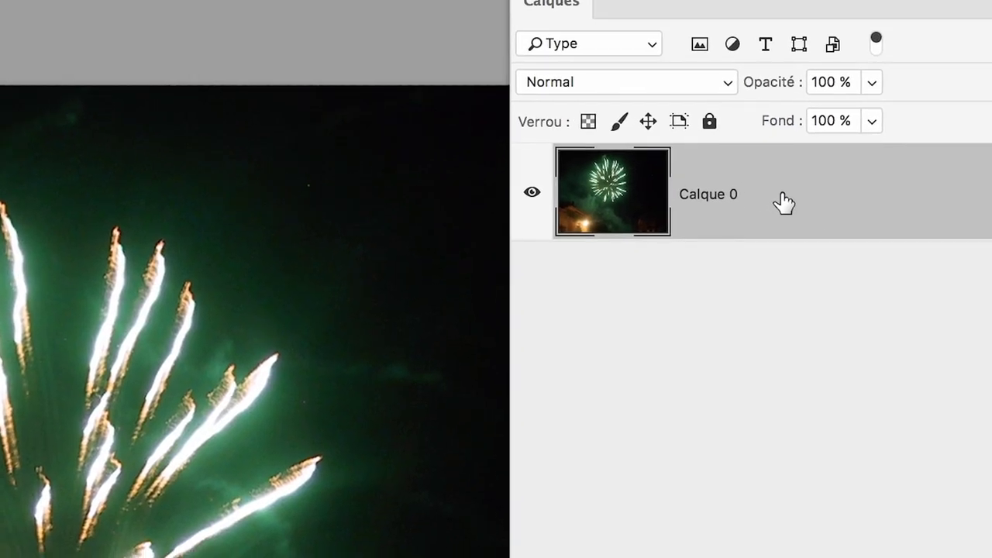
# Step: Set Calque 0's Blend If to Vert with the This Layer black point at 40
pyautogui.doubleClick(782, 201)
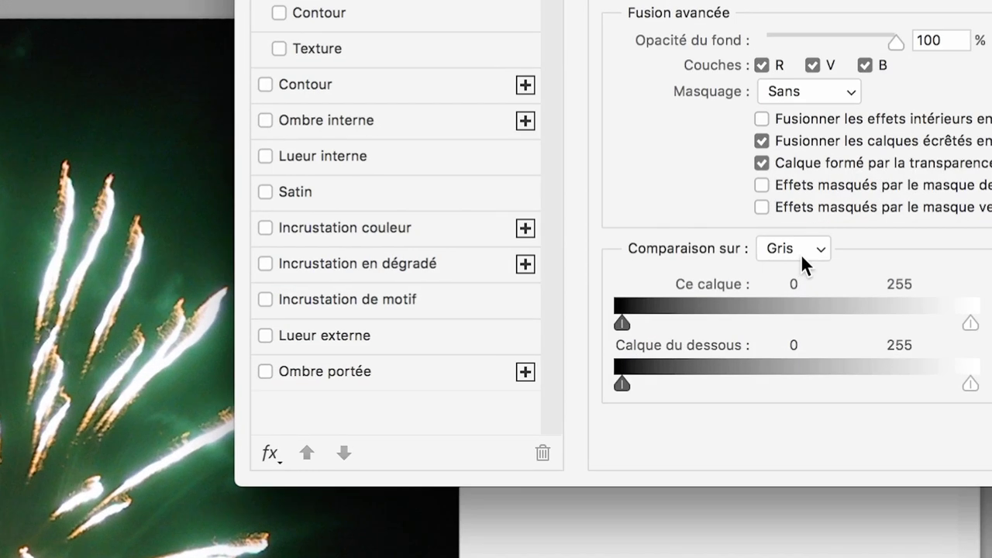
pyautogui.click(800, 253)
pyautogui.click(813, 288)
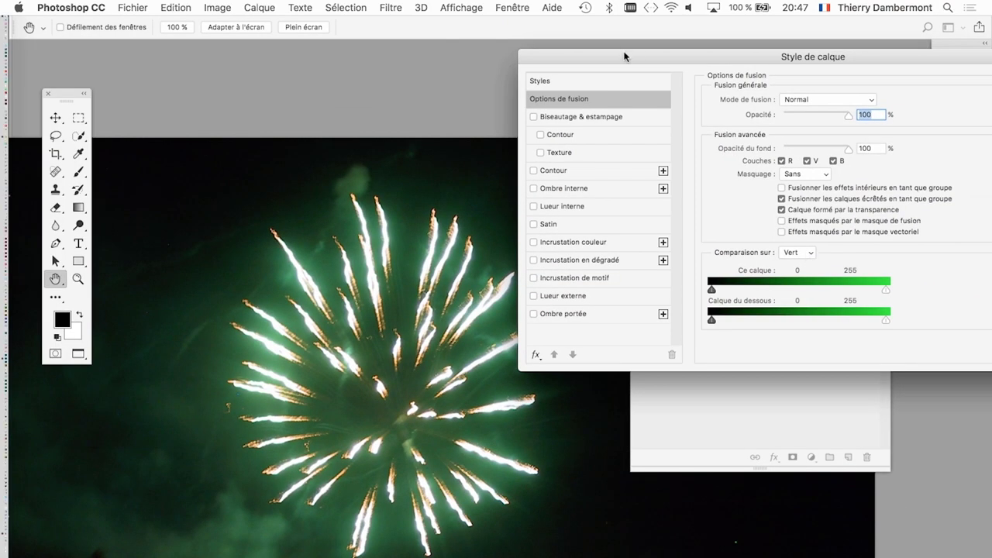
pyautogui.moveTo(626, 53); pyautogui.dragTo(681, 47)
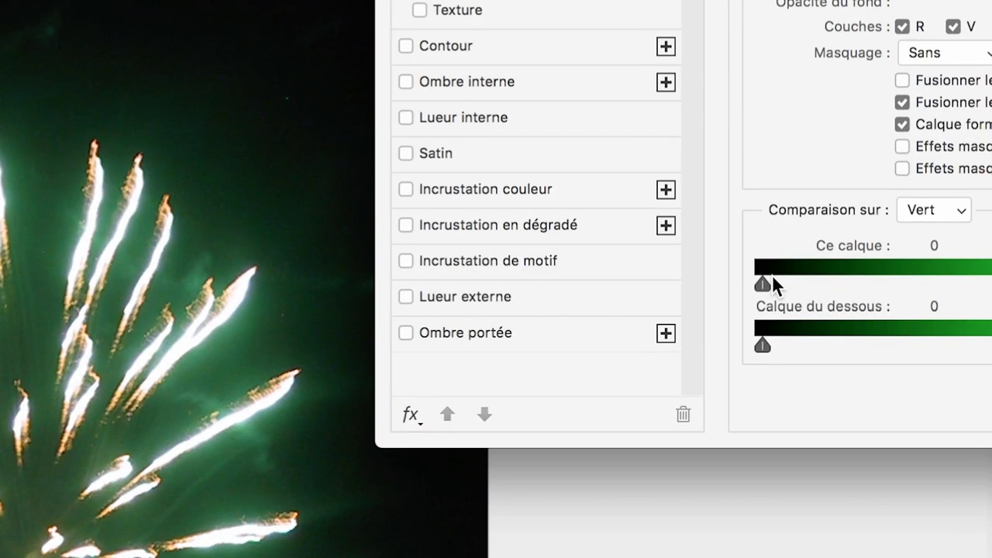
pyautogui.moveTo(763, 283); pyautogui.dragTo(785, 282)
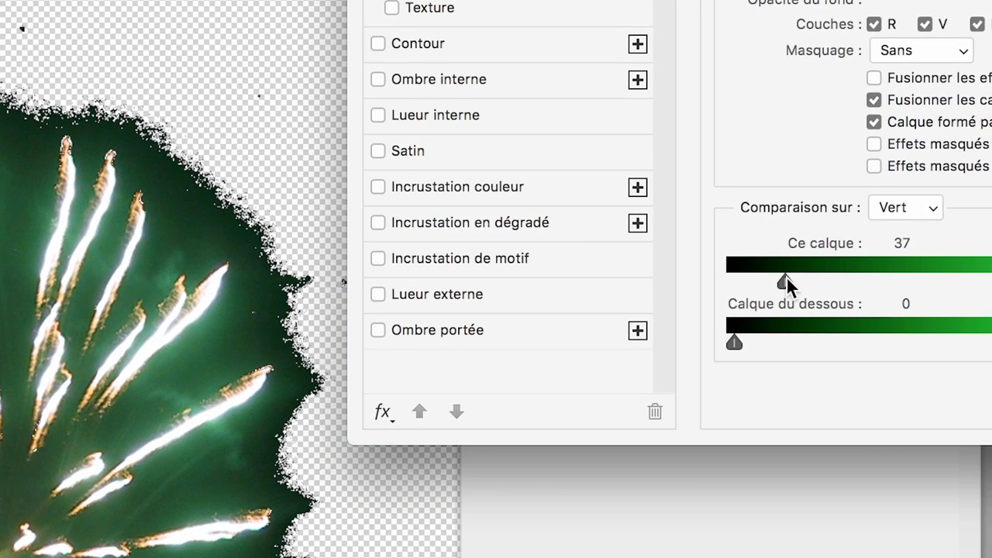
pyautogui.moveTo(785, 276); pyautogui.dragTo(792, 277)
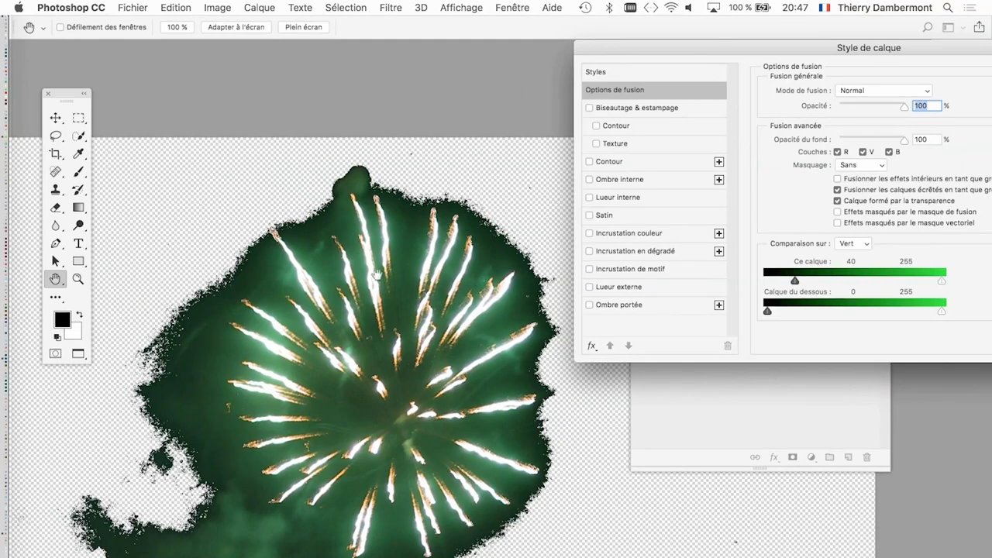
pyautogui.scroll(2, 380, 277)
pyautogui.scroll(2, 408, 291)
pyautogui.scroll(1, 409, 291)
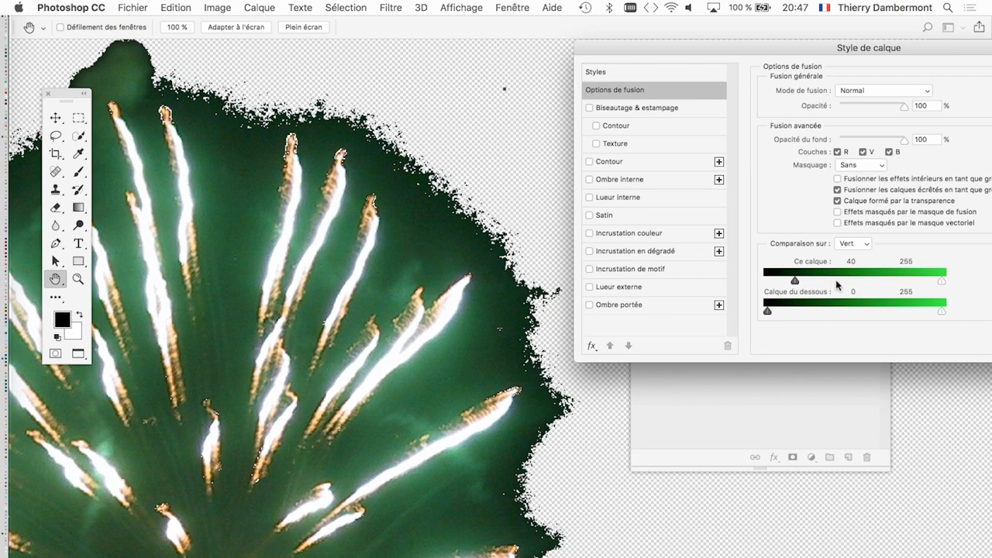
# Step: Split the This Layer black slider into a soft 126 / 208 range so only bright streaks remain
pyautogui.moveTo(794, 280); pyautogui.dragTo(828, 280)
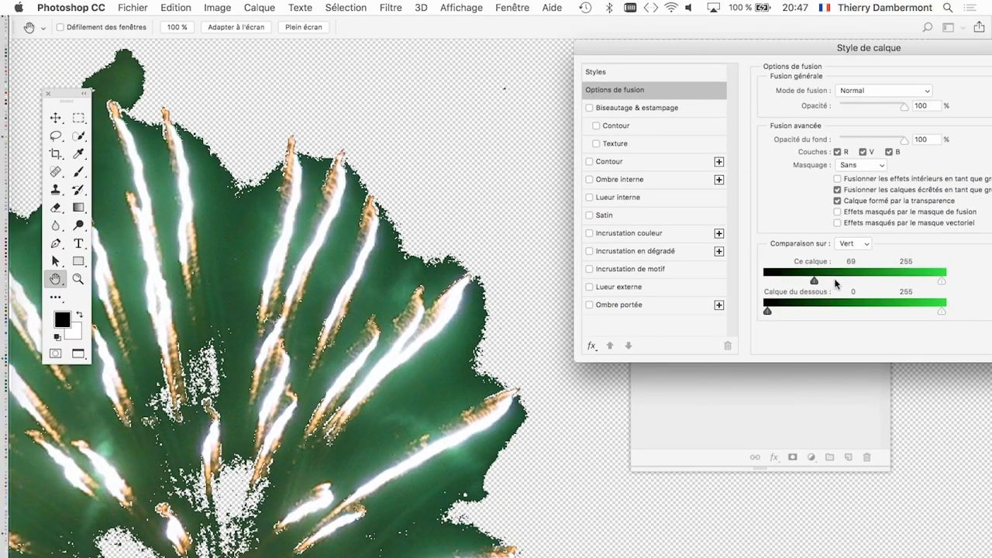
pyautogui.moveTo(813, 280); pyautogui.dragTo(910, 281)
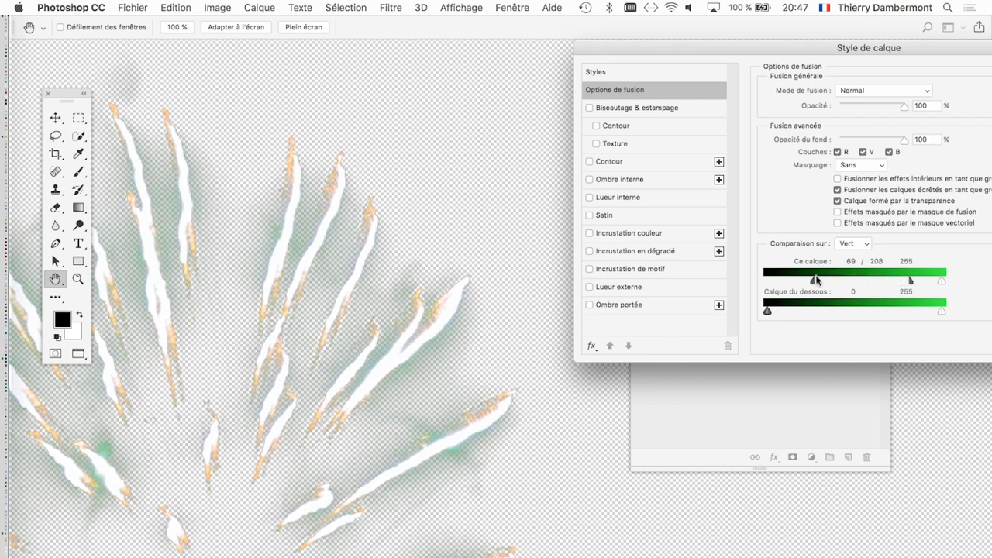
pyautogui.moveTo(814, 282); pyautogui.dragTo(850, 280)
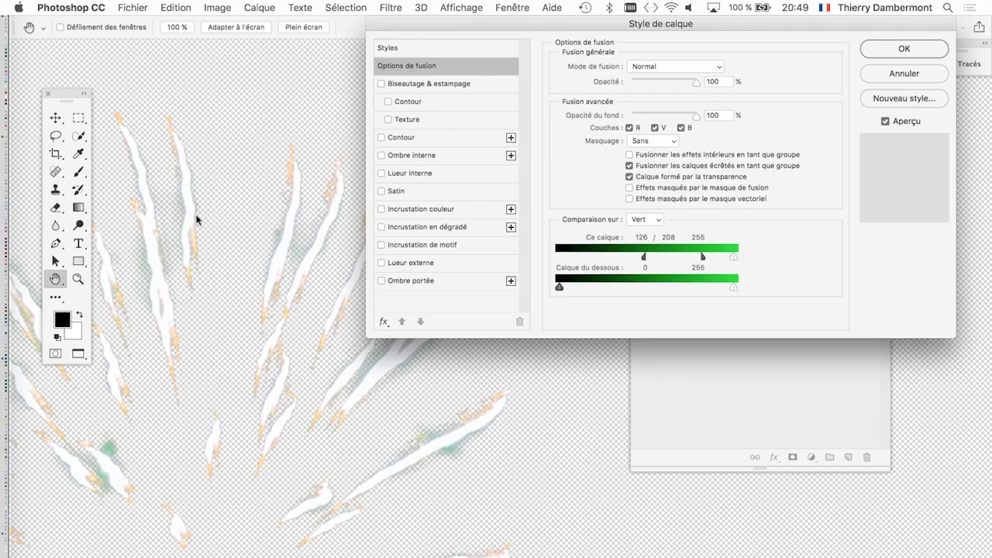
# Step: Apply the blend-range layer style and return to standard windowed screen mode
pyautogui.click(905, 51)
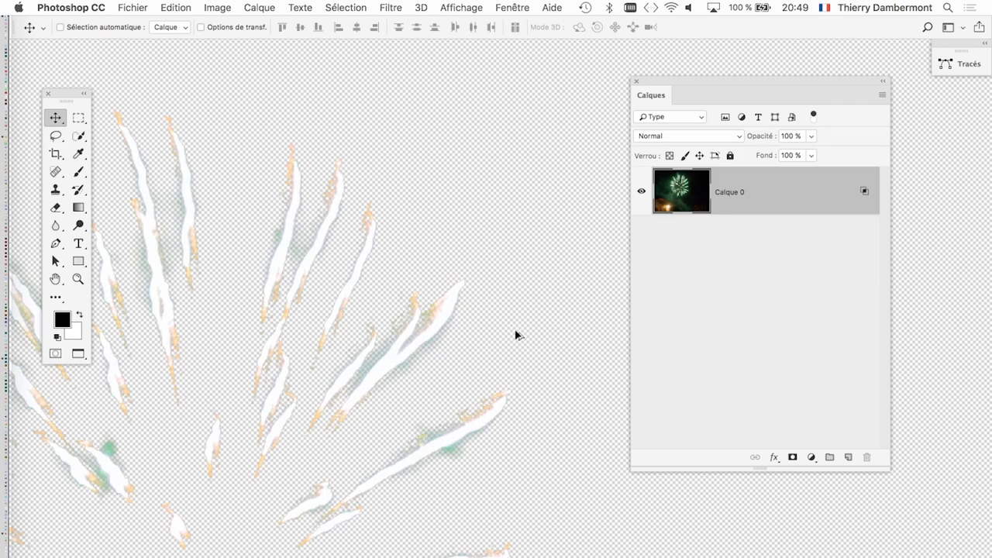
pyautogui.scroll(-1, 519, 334)
pyautogui.scroll(-1, 515, 339)
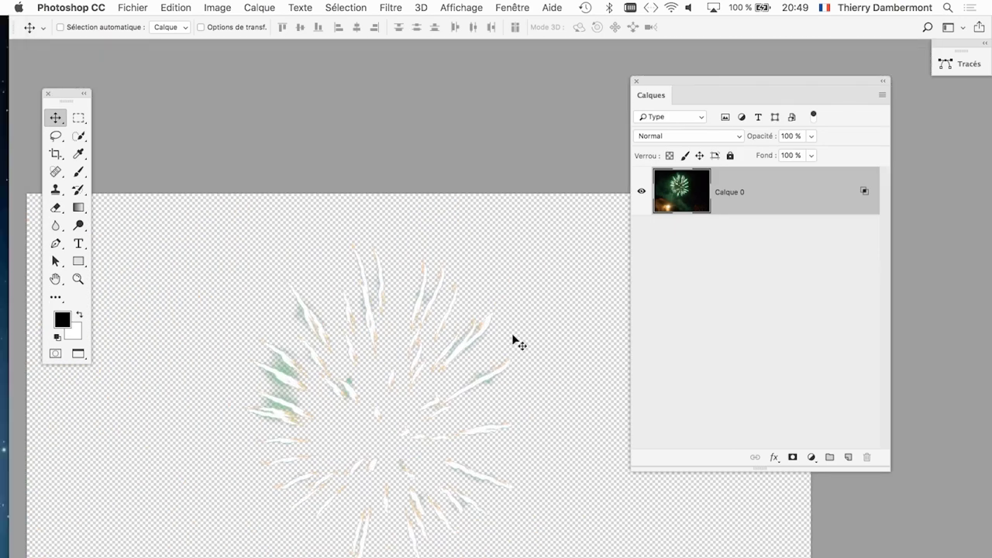
pyautogui.press('f')
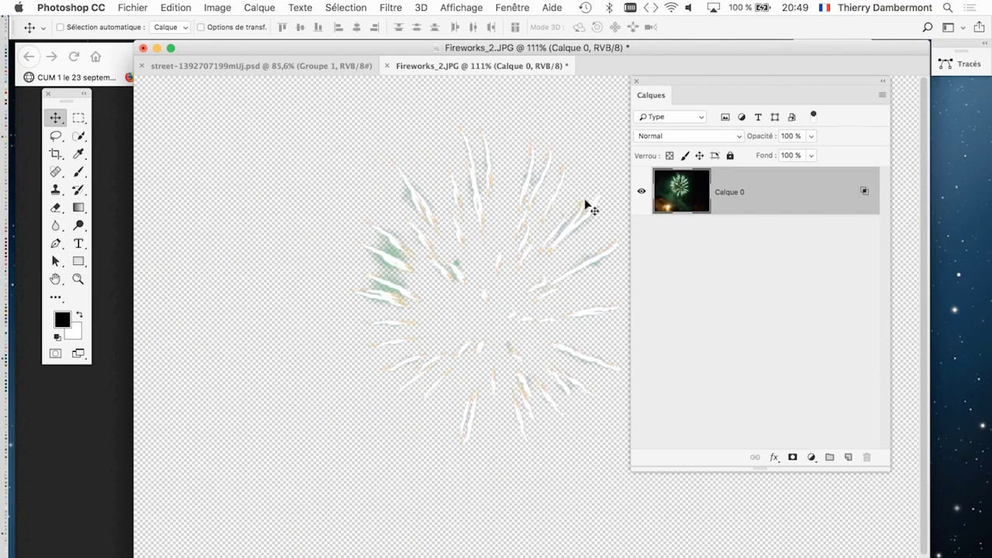
pyautogui.moveTo(657, 82); pyautogui.dragTo(741, 108)
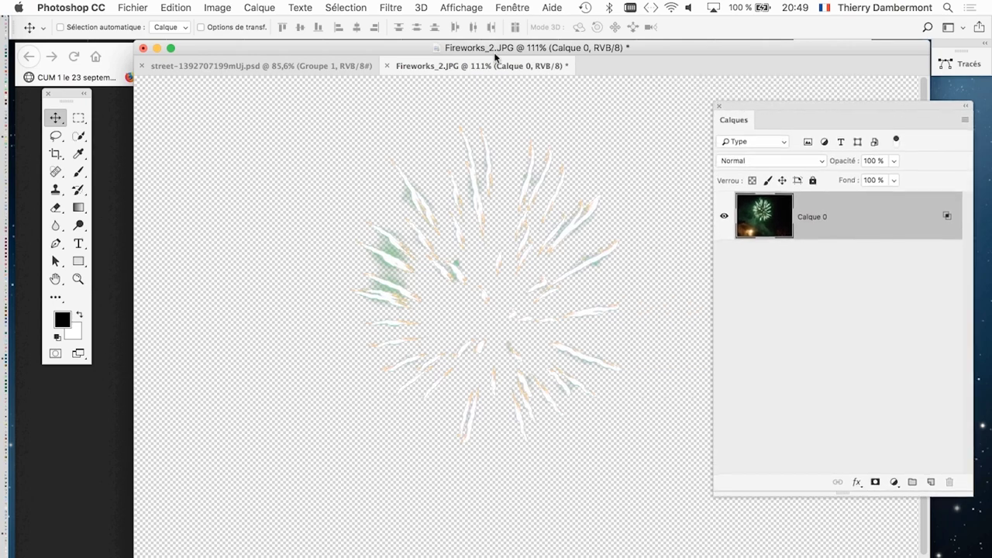
# Step: Switch to the street.psd document and scroll to look it over
pyautogui.click(281, 66)
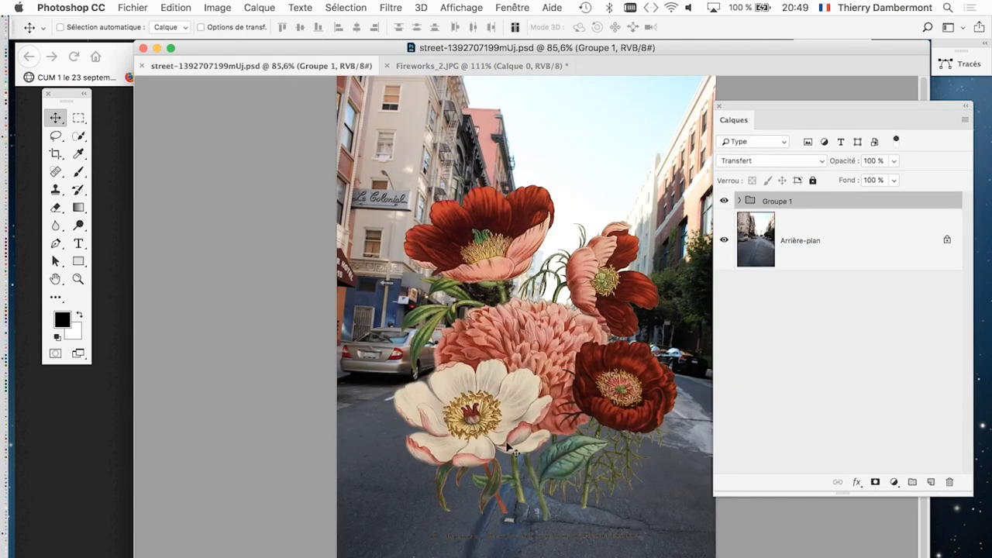
pyautogui.scroll(-1, 534, 492)
pyautogui.scroll(2, 523, 549)
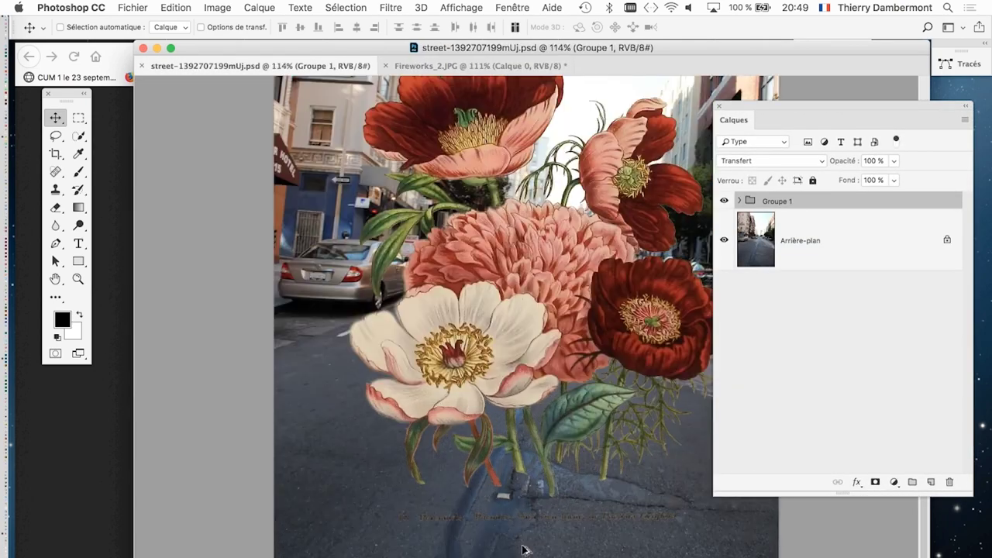
pyautogui.scroll(1, 524, 547)
pyautogui.scroll(1, 512, 538)
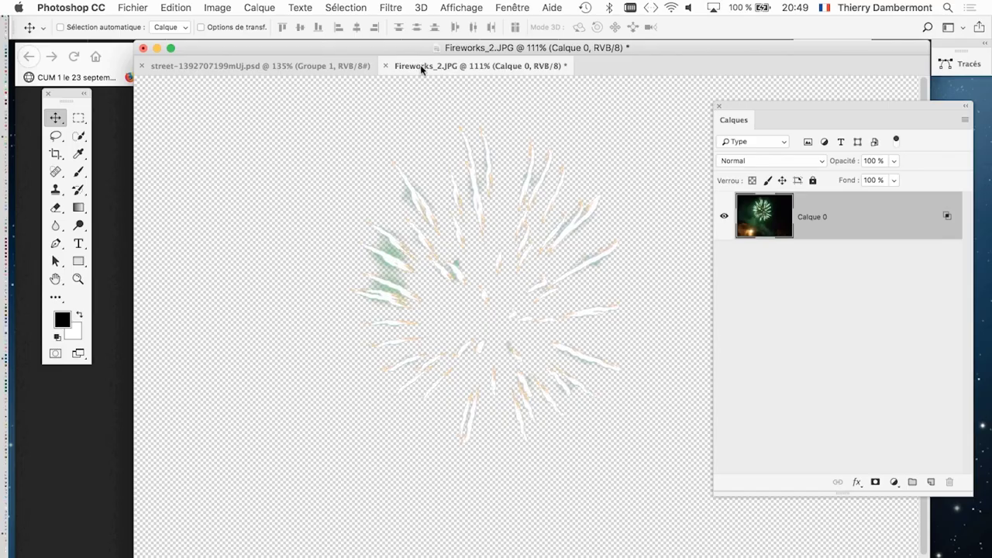
pyautogui.scroll(-2, 349, 551)
pyautogui.scroll(-2, 349, 552)
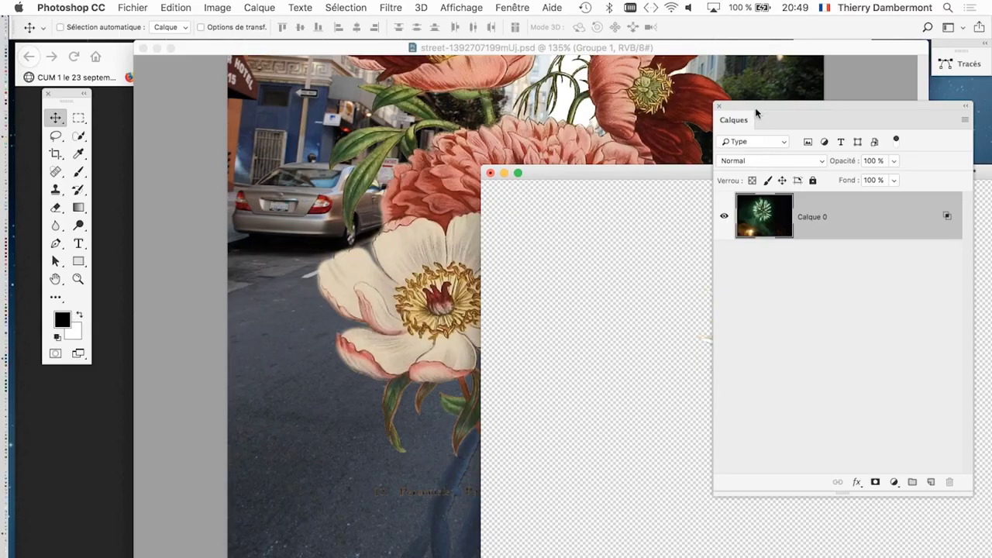
# Step: Copy the cut-out fireworks layer into the street composition and view it fitted in full screen
pyautogui.moveTo(754, 107); pyautogui.dragTo(874, 123)
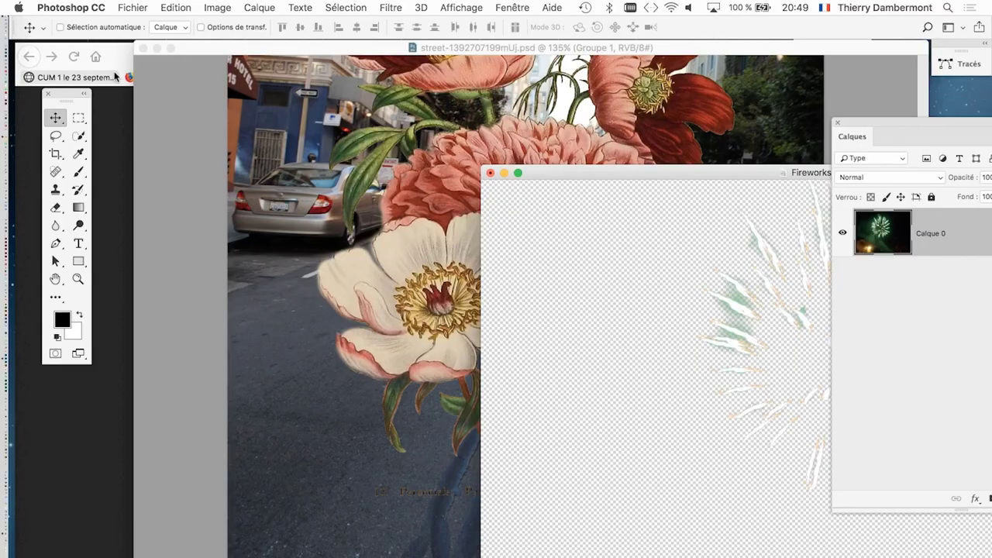
pyautogui.moveTo(708, 310)
pyautogui.mouseDown()
pyautogui.moveTo(348, 246)
pyautogui.moveTo(320, 279)
pyautogui.mouseUp()
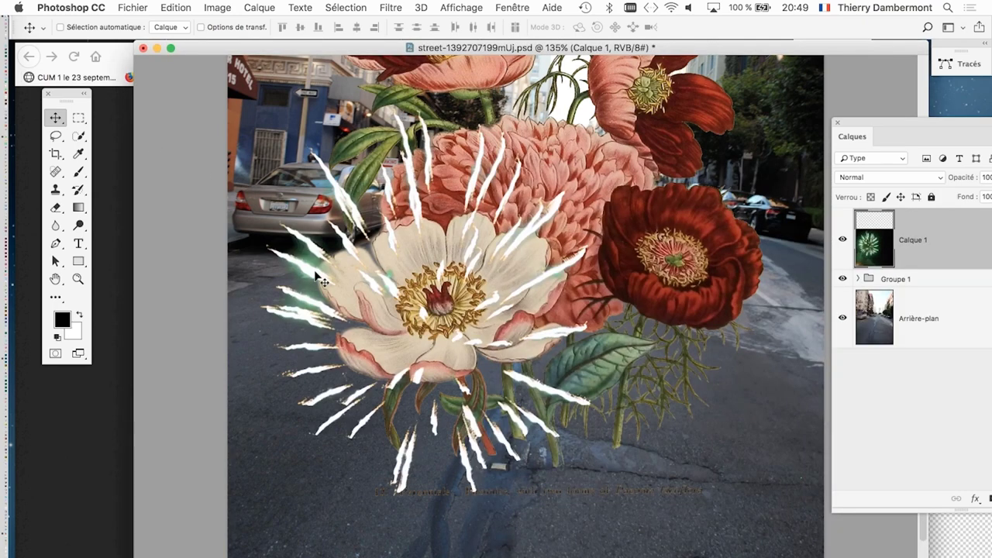
pyautogui.press('super+0')
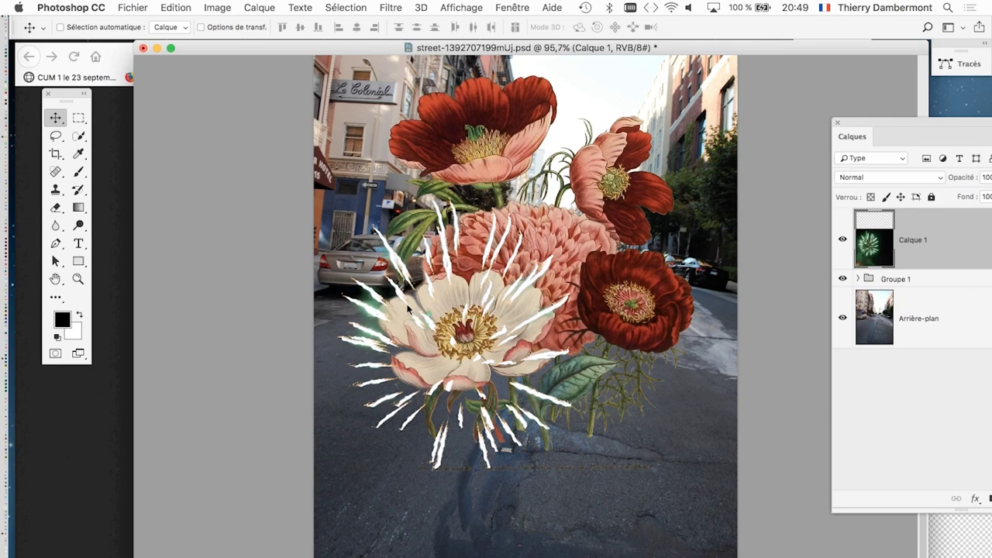
pyautogui.press('f')
# Step: Position the fireworks in the sky above the flower bouquet
pyautogui.moveTo(508, 268); pyautogui.dragTo(634, 194)
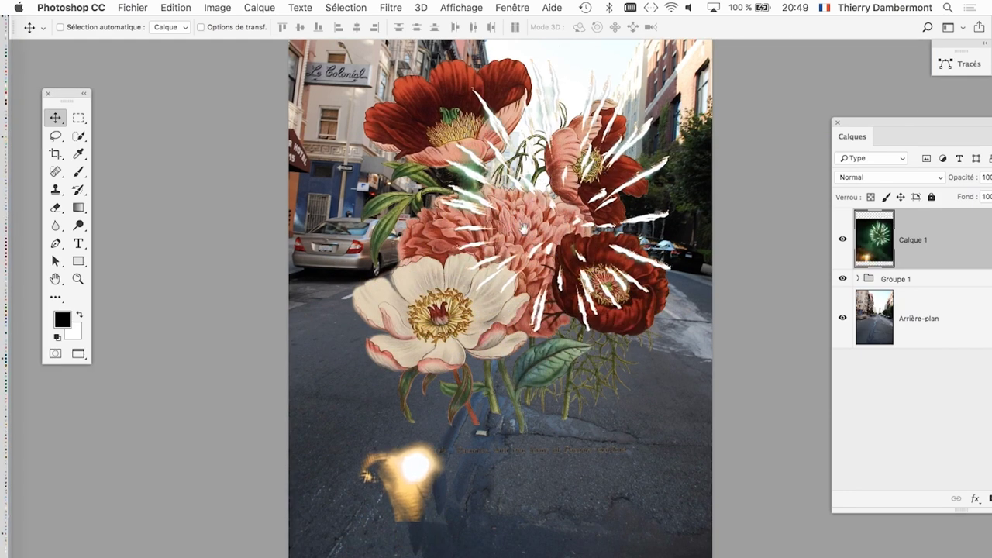
pyautogui.scroll(5, 438, 387)
pyautogui.moveTo(437, 387); pyautogui.dragTo(511, 170)
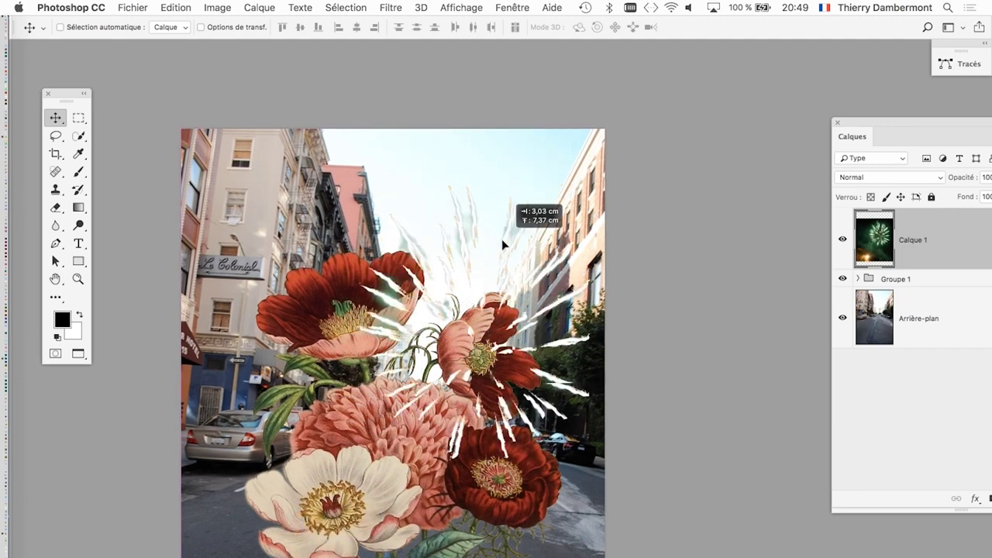
pyautogui.moveTo(507, 159); pyautogui.dragTo(537, 141)
pyautogui.moveTo(531, 203)
pyautogui.mouseDown()
pyautogui.moveTo(525, 225)
pyautogui.moveTo(479, 243)
pyautogui.mouseUp()
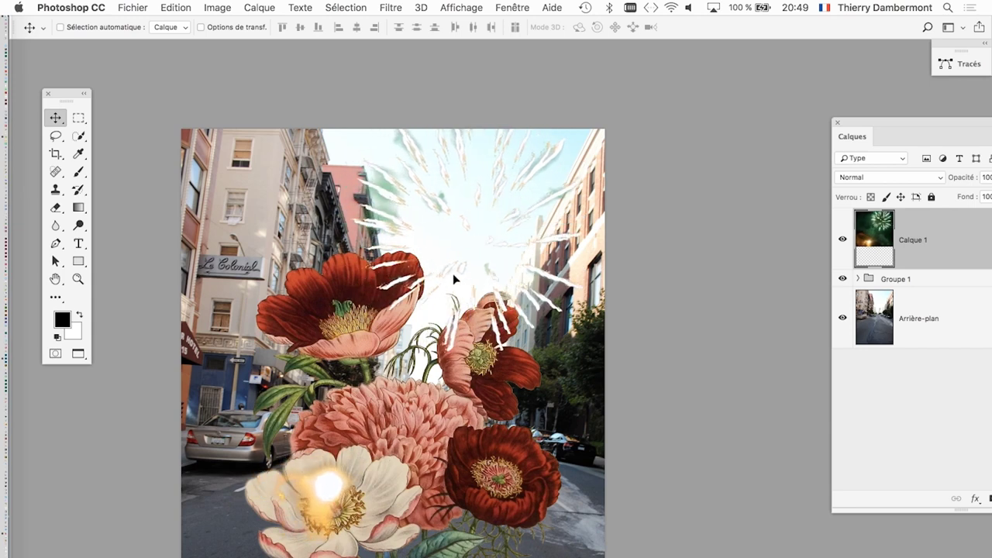
pyautogui.moveTo(457, 279)
pyautogui.mouseDown()
pyautogui.moveTo(457, 397)
pyautogui.moveTo(466, 406)
pyautogui.mouseUp()
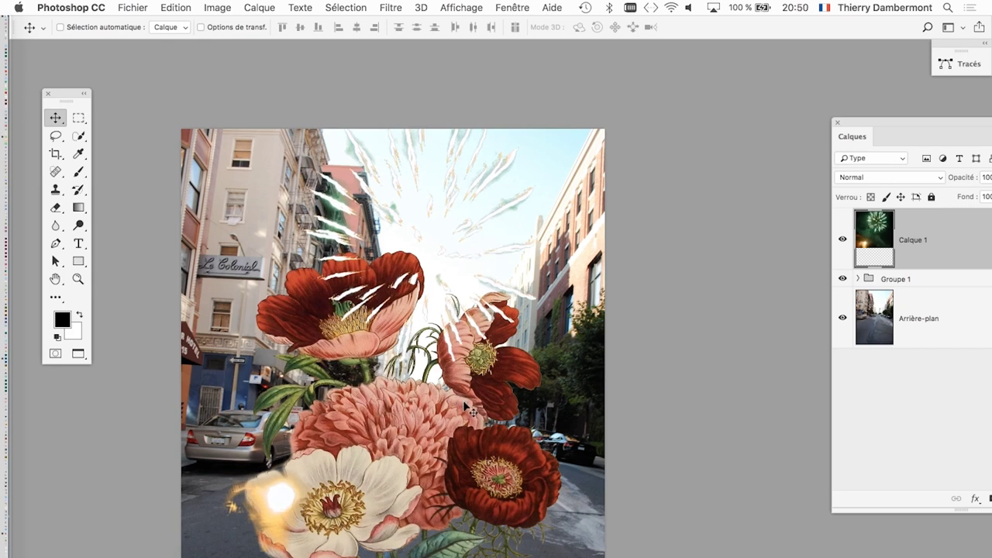
pyautogui.press('super')
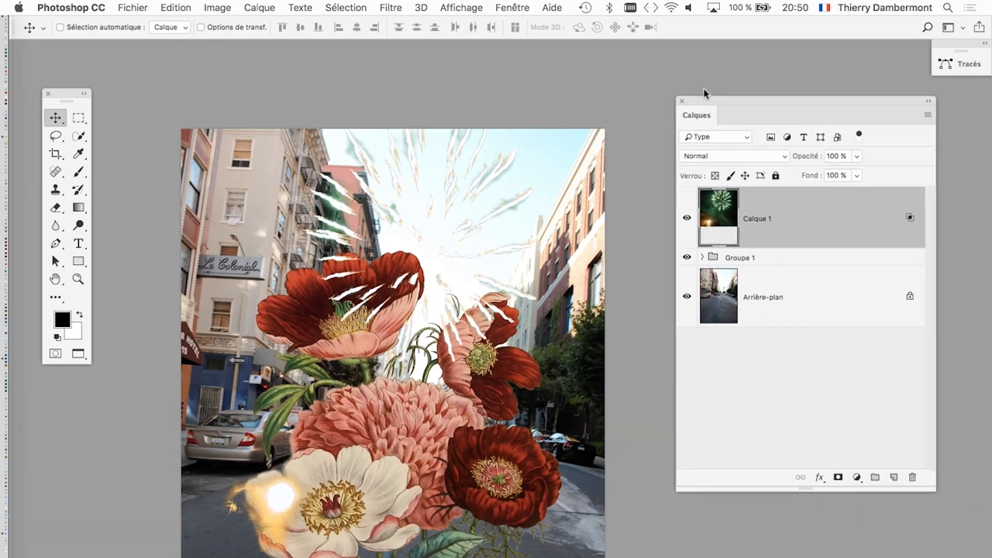
# Step: Move the fireworks layer Calque 1 below Groupe 1 in the layer stack
pyautogui.moveTo(881, 122); pyautogui.dragTo(589, 43)
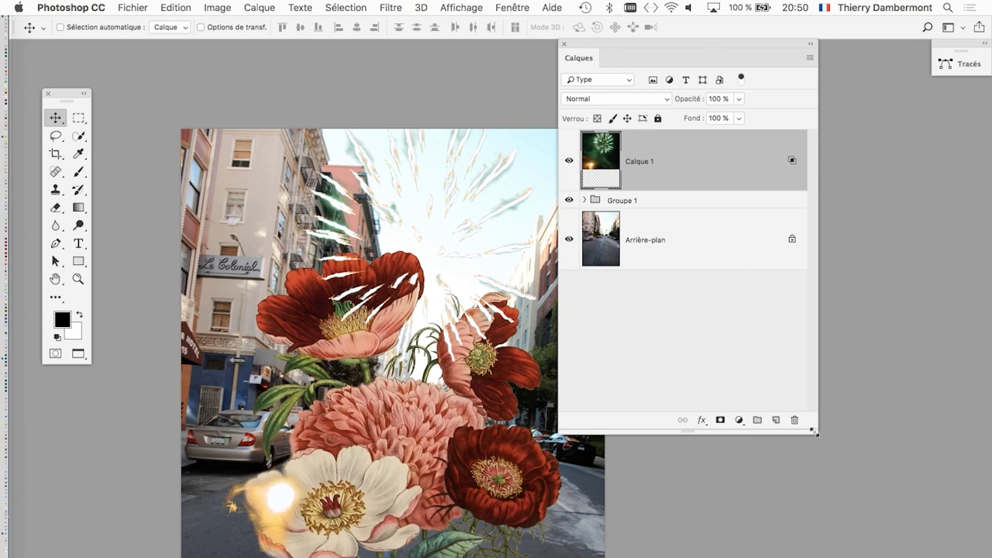
pyautogui.moveTo(816, 433)
pyautogui.mouseDown()
pyautogui.moveTo(920, 335)
pyautogui.moveTo(932, 351)
pyautogui.mouseUp()
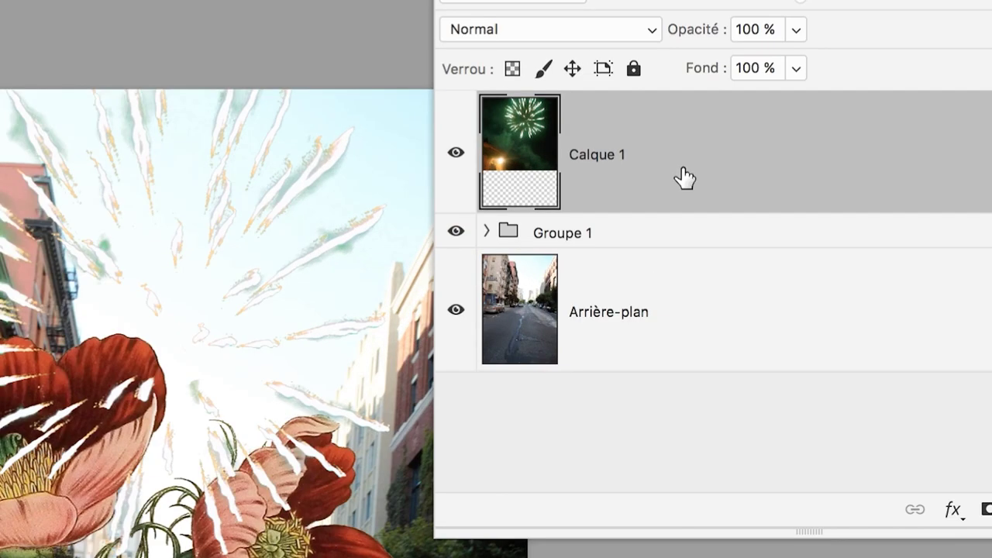
pyautogui.moveTo(685, 178); pyautogui.dragTo(683, 186)
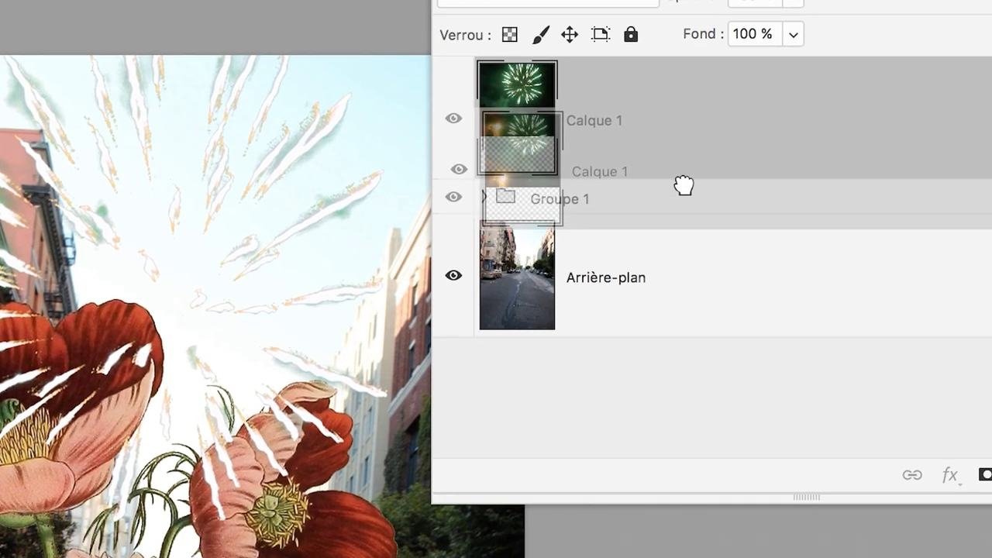
pyautogui.moveTo(683, 186); pyautogui.dragTo(680, 198)
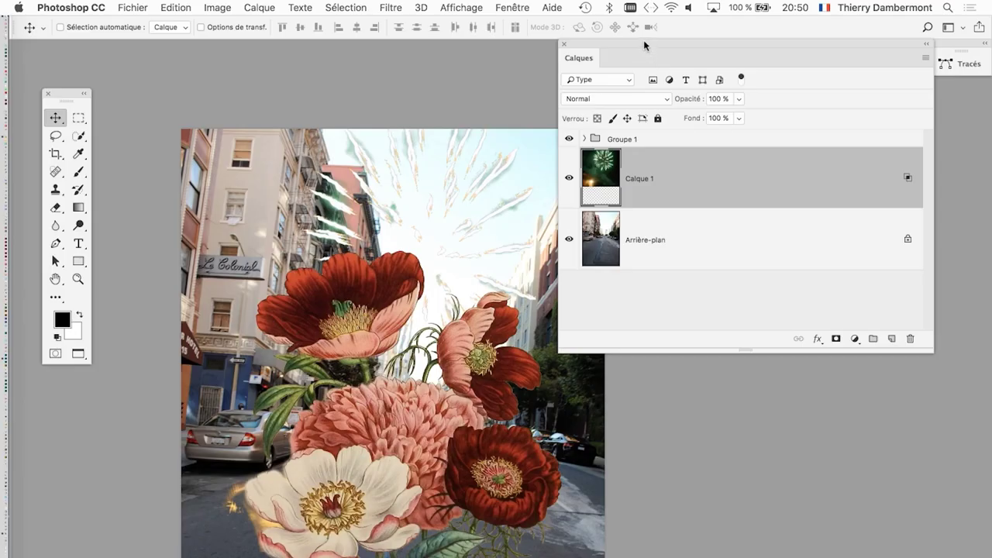
pyautogui.moveTo(643, 39); pyautogui.dragTo(763, 67)
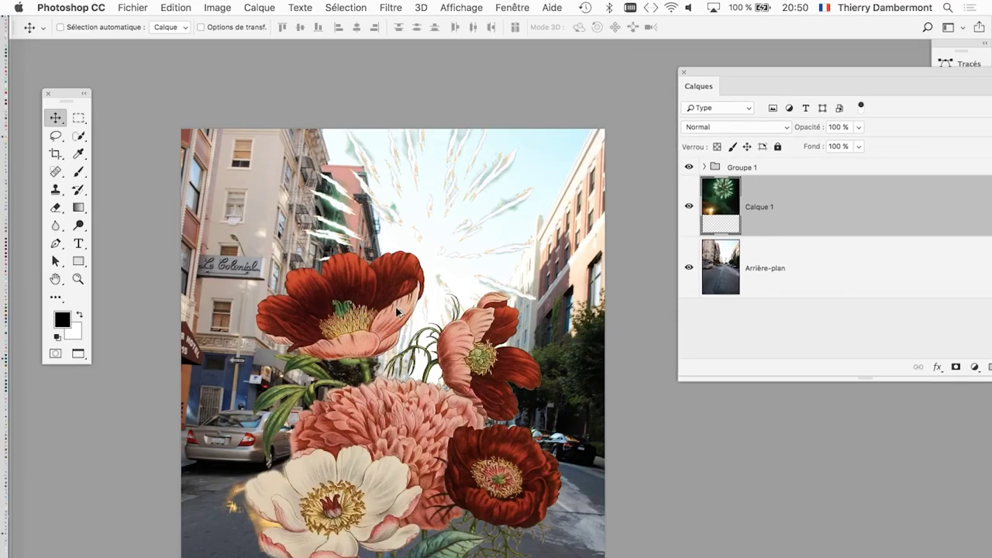
# Step: Select Groupe 1 and drag the bouquet lower over the street
pyautogui.scroll(-2, 395, 310)
pyautogui.scroll(-1, 372, 364)
pyautogui.scroll(-3, 322, 285)
pyautogui.hscroll(2, 321, 285)
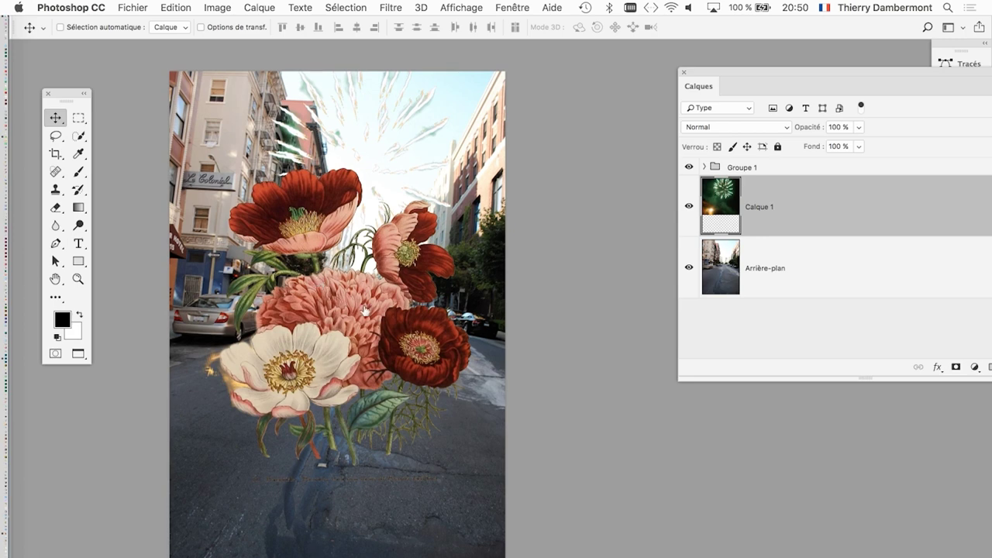
pyautogui.click(729, 167)
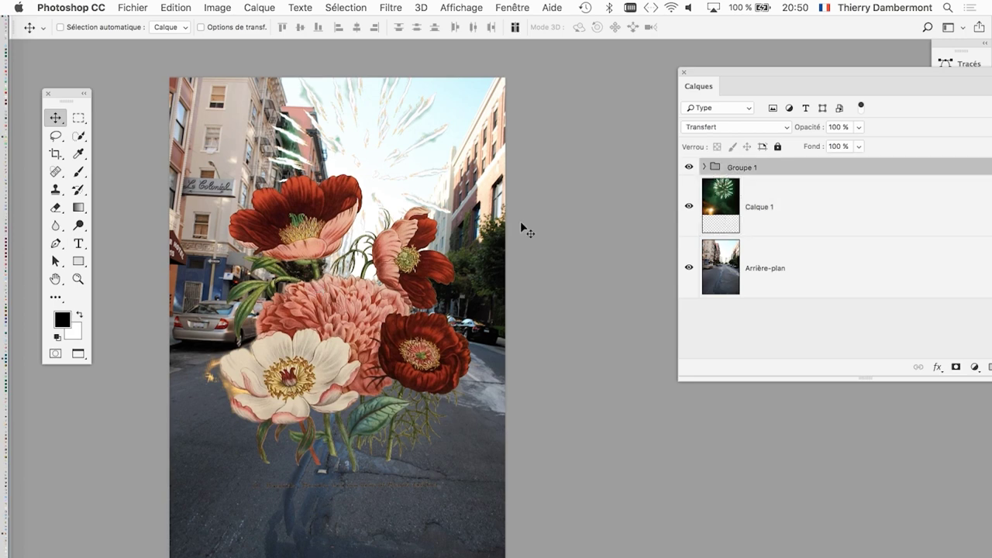
pyautogui.moveTo(321, 246); pyautogui.dragTo(268, 336)
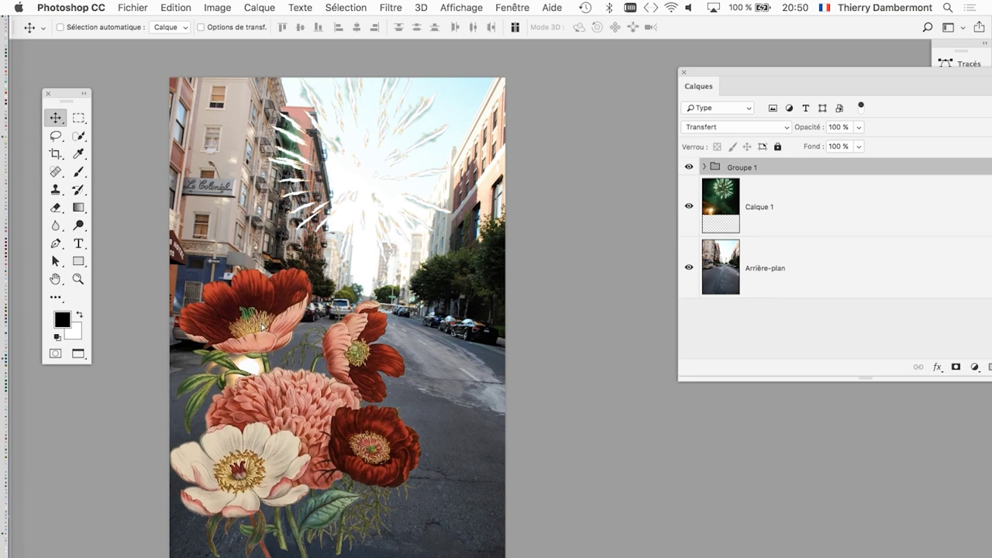
pyautogui.moveTo(268, 335)
pyautogui.mouseDown()
pyautogui.moveTo(267, 320)
pyautogui.moveTo(289, 305)
pyautogui.mouseUp()
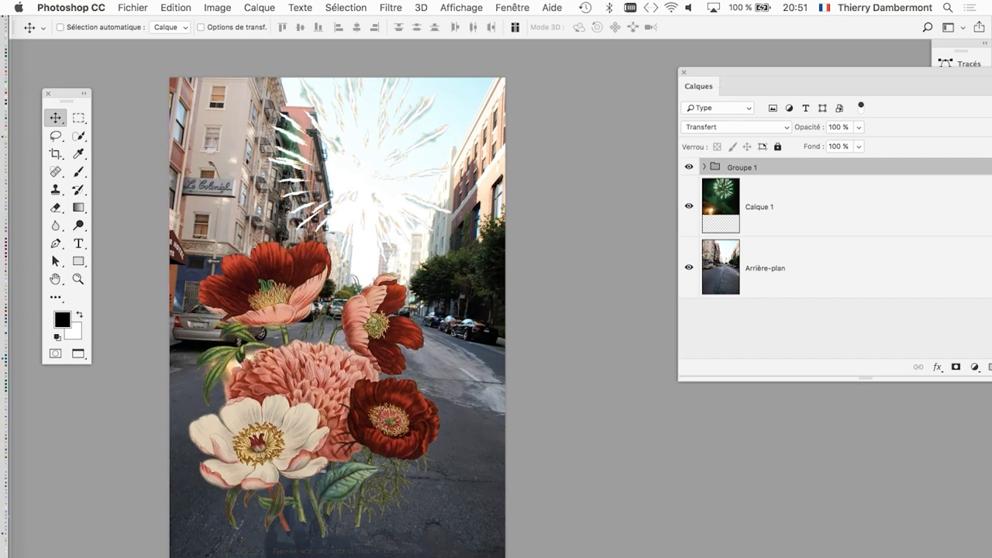
pyautogui.scroll(3, 370, 400)
pyautogui.scroll(3, 369, 400)
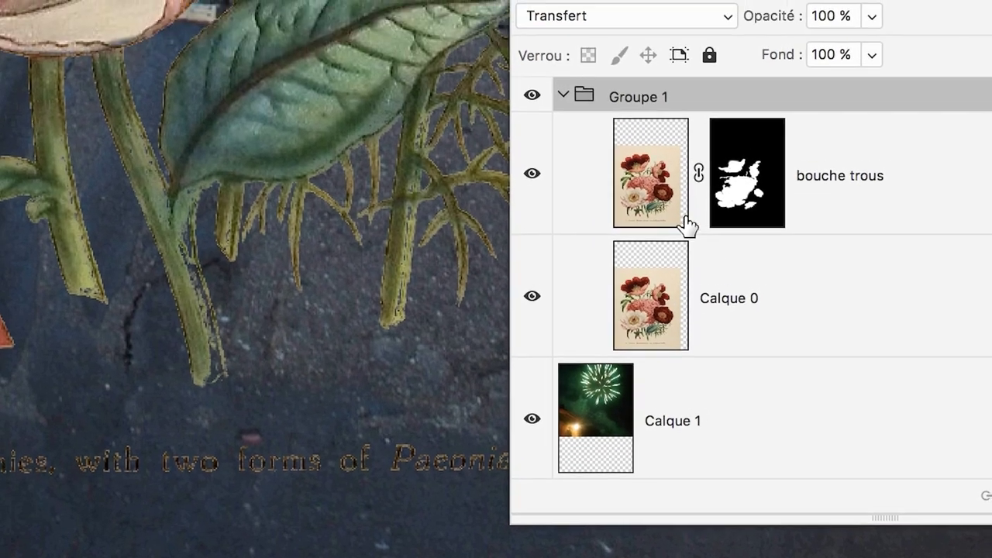
pyautogui.click(714, 197)
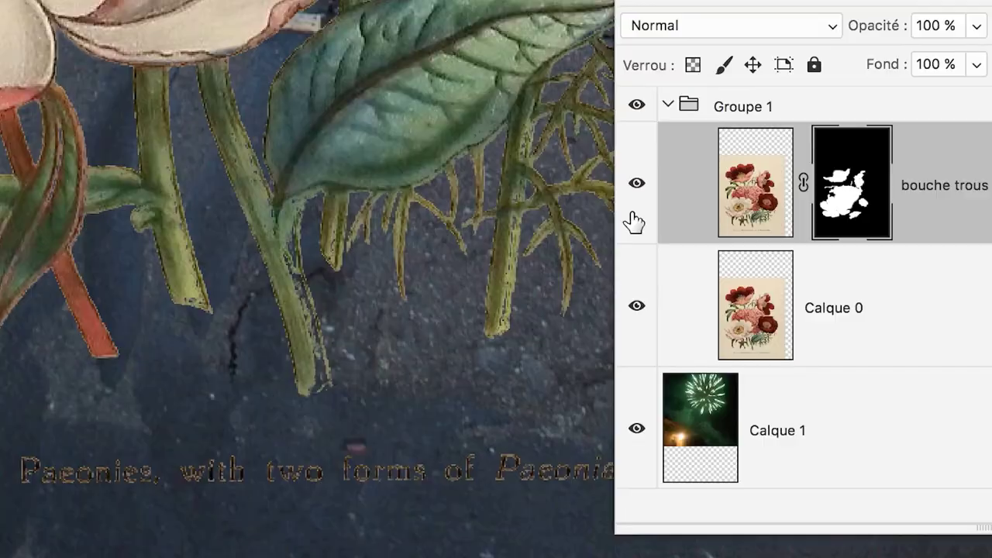
pyautogui.click(505, 174)
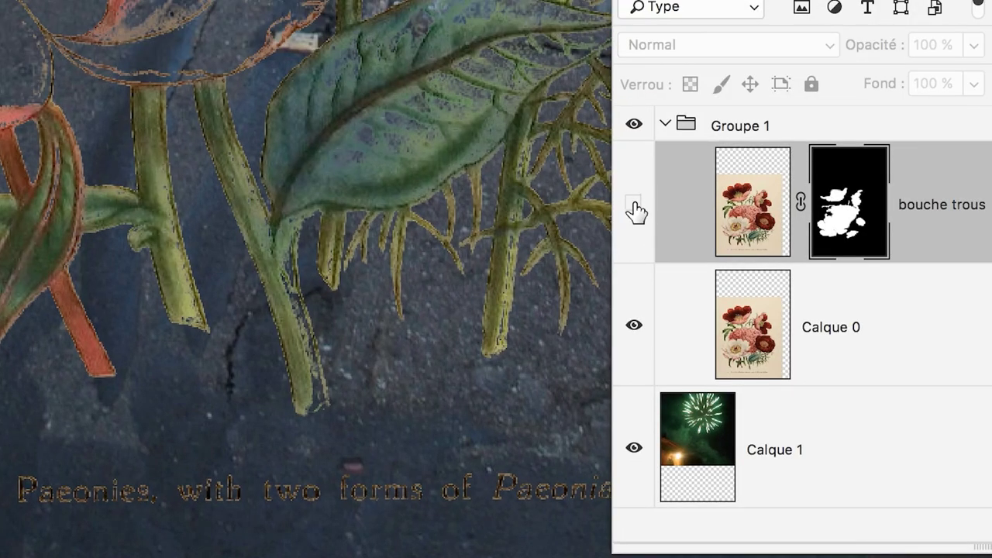
pyautogui.click(633, 207)
pyautogui.click(634, 208)
pyautogui.click(634, 208)
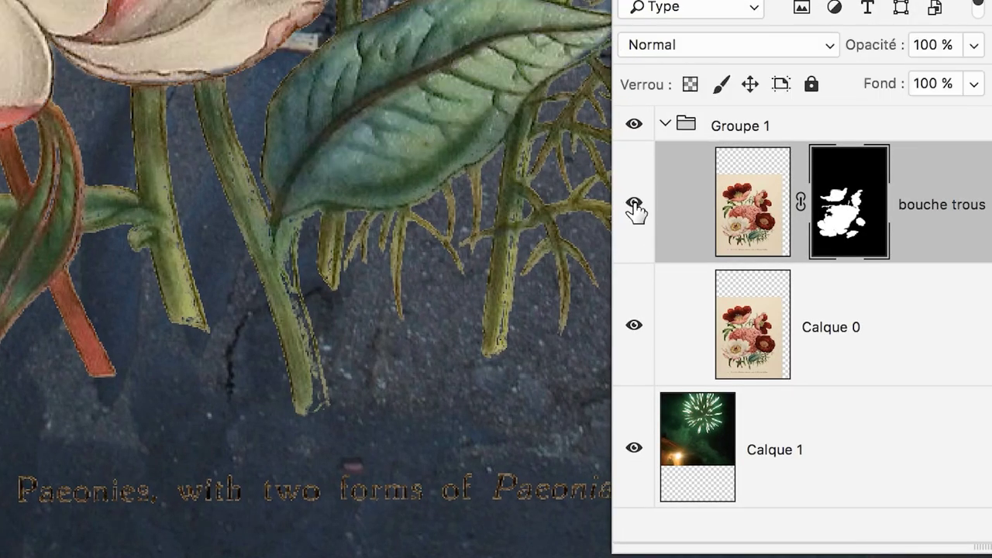
pyautogui.click(634, 207)
pyautogui.click(634, 207)
pyautogui.click(633, 208)
pyautogui.click(634, 207)
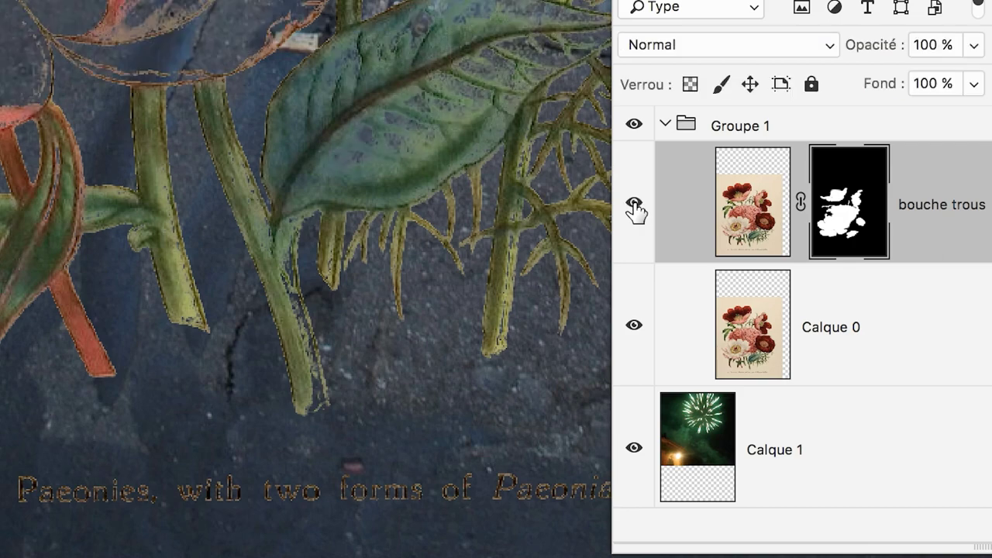
pyautogui.click(634, 208)
pyautogui.click(634, 208)
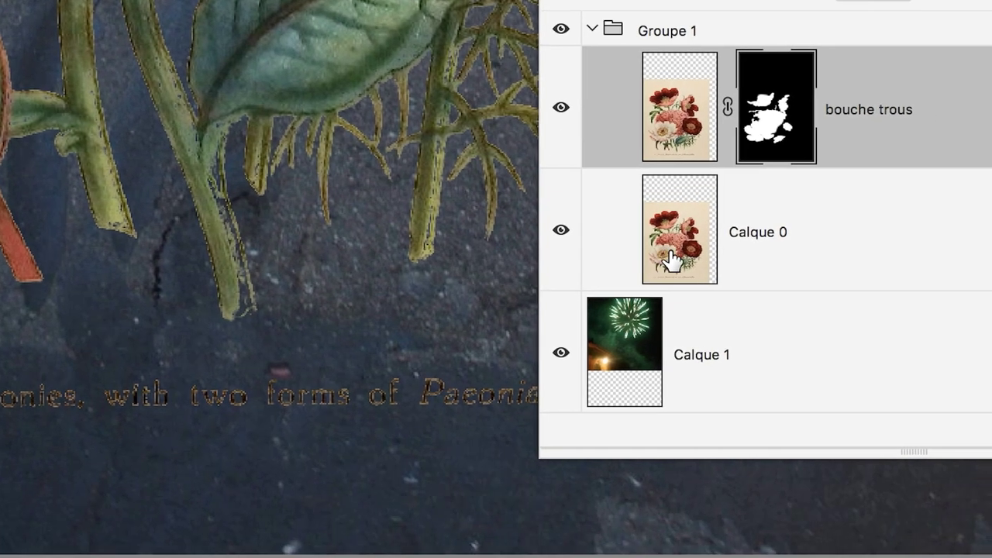
pyautogui.click(670, 261)
pyautogui.click(631, 248)
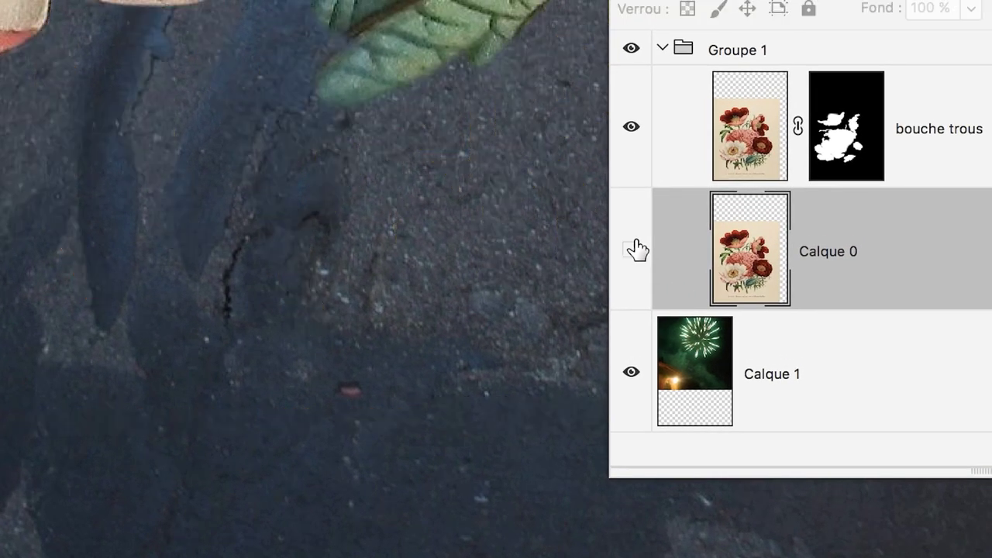
pyautogui.click(632, 248)
pyautogui.click(633, 252)
pyautogui.click(633, 252)
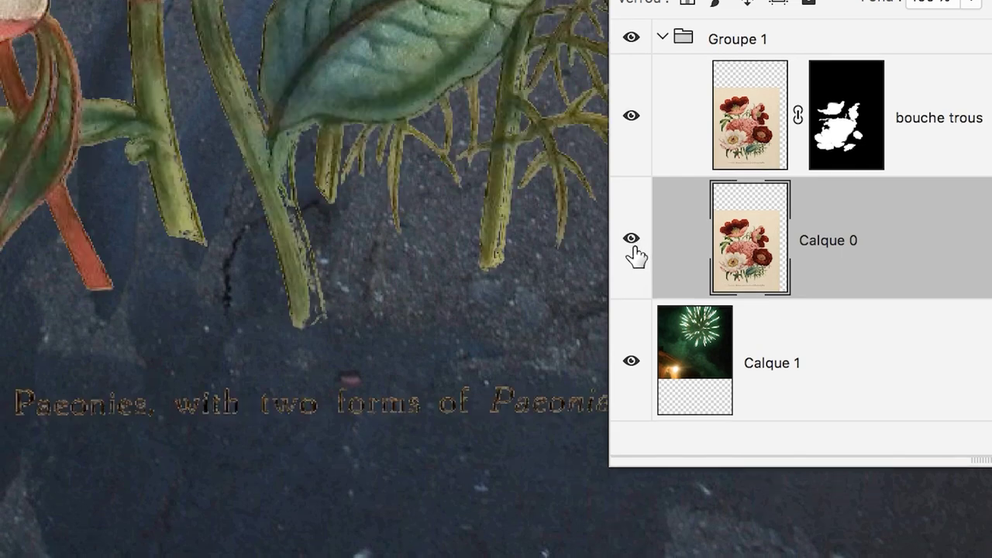
pyautogui.click(633, 251)
pyautogui.click(633, 252)
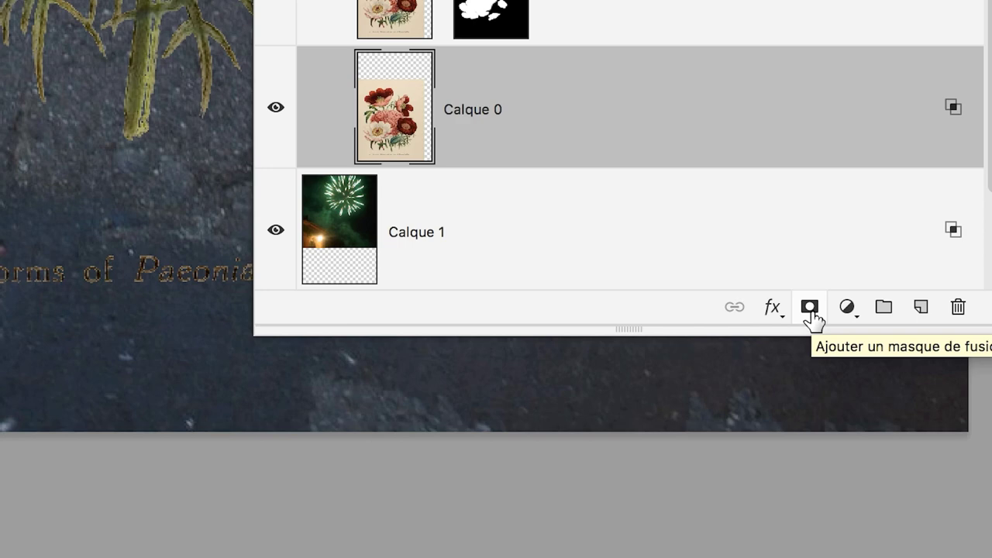
# Step: Add a layer mask to Calque 0 and choose the regular Brush tool
pyautogui.click(810, 308)
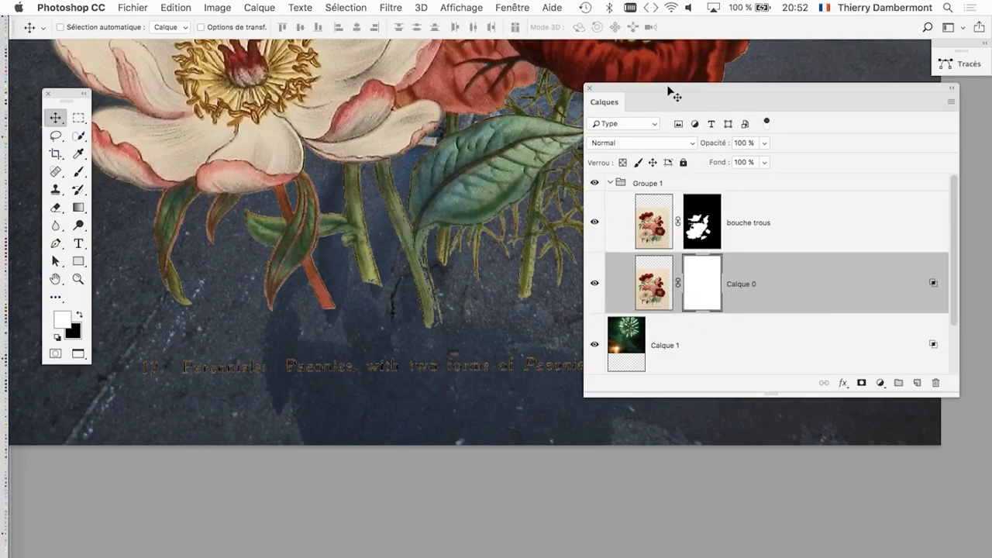
pyautogui.moveTo(668, 91); pyautogui.dragTo(810, 91)
pyautogui.click(78, 171)
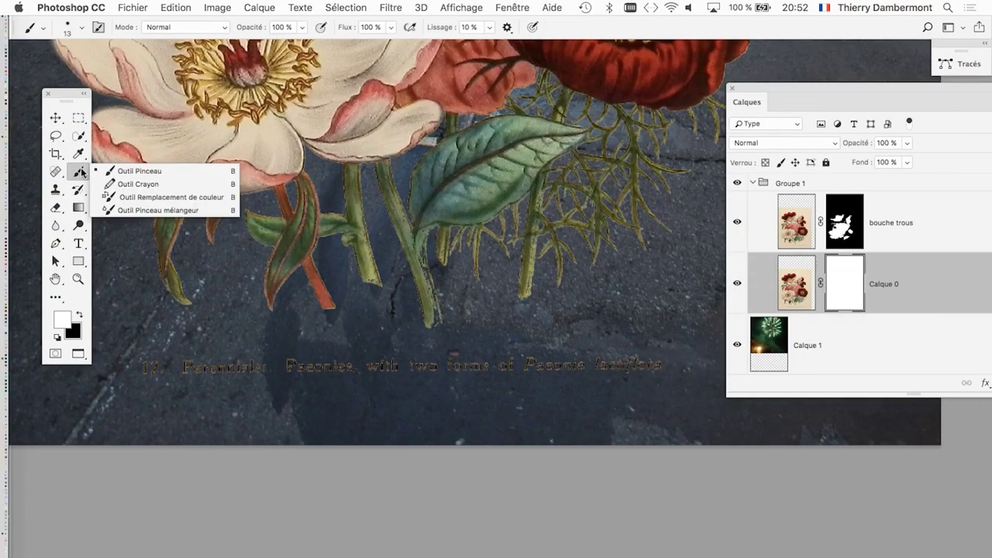
pyautogui.click(137, 172)
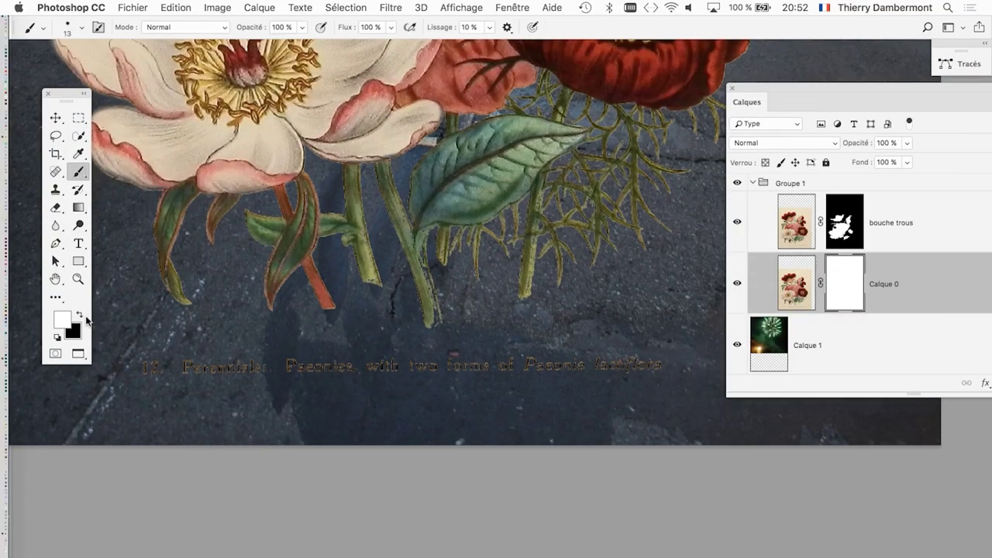
# Step: Set black as foreground and enlarge the soft brush to 213 px, 2% hardness, to cover the caption
pyautogui.click(81, 315)
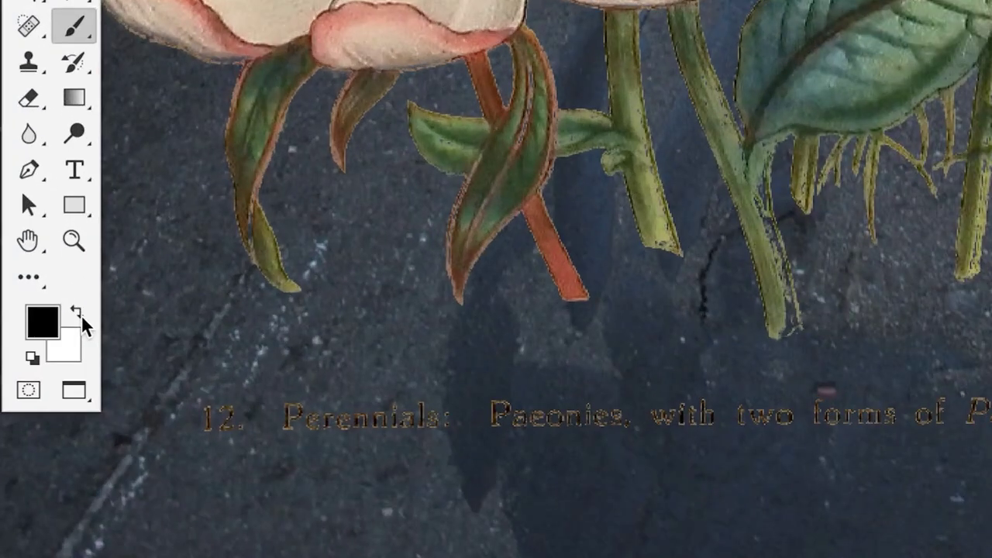
pyautogui.moveTo(202, 306); pyautogui.dragTo(206, 312)
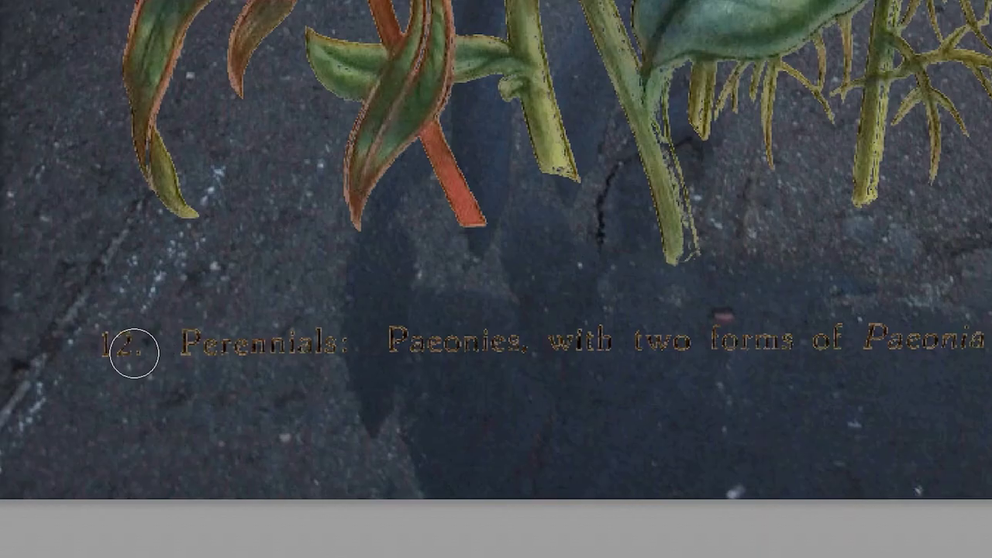
pyautogui.moveTo(134, 353); pyautogui.dragTo(199, 344)
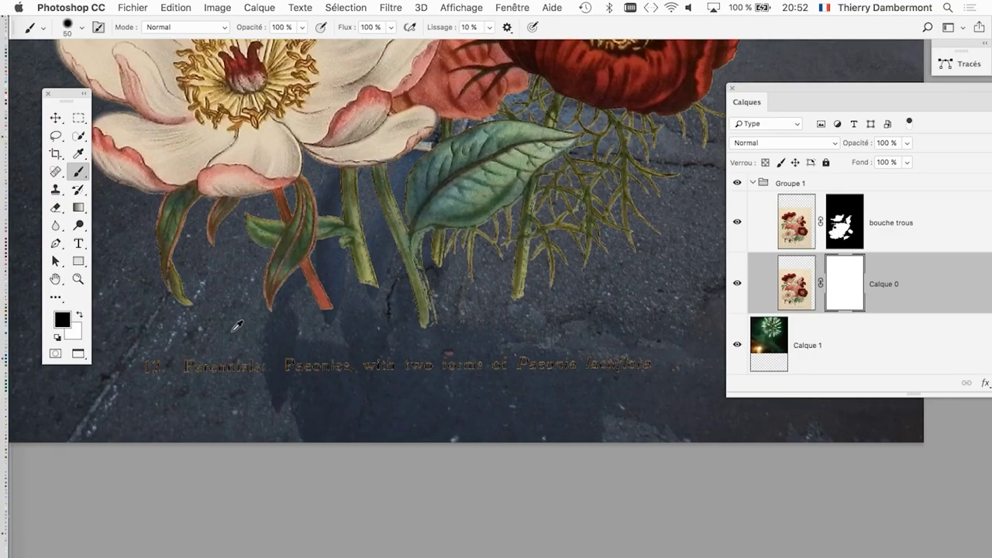
pyautogui.moveTo(216, 327)
pyautogui.mouseDown()
pyautogui.moveTo(229, 330)
pyautogui.moveTo(219, 330)
pyautogui.mouseUp()
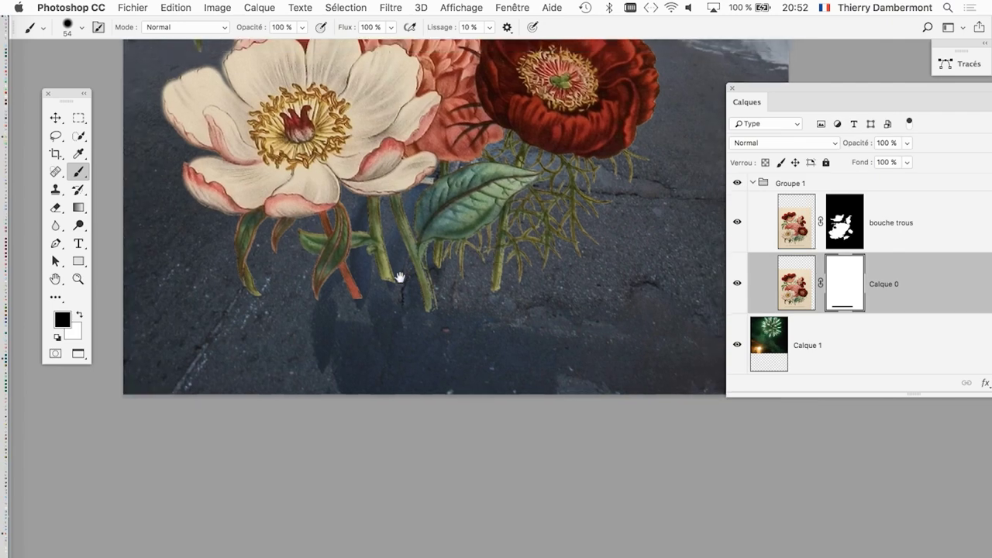
pyautogui.hscroll(5, 496, 294)
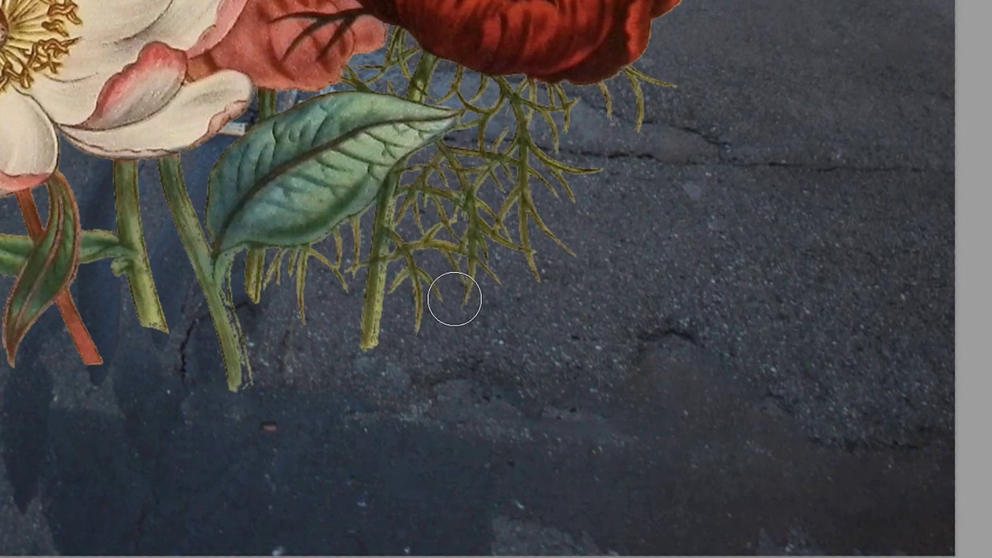
pyautogui.moveTo(570, 281); pyautogui.dragTo(627, 183)
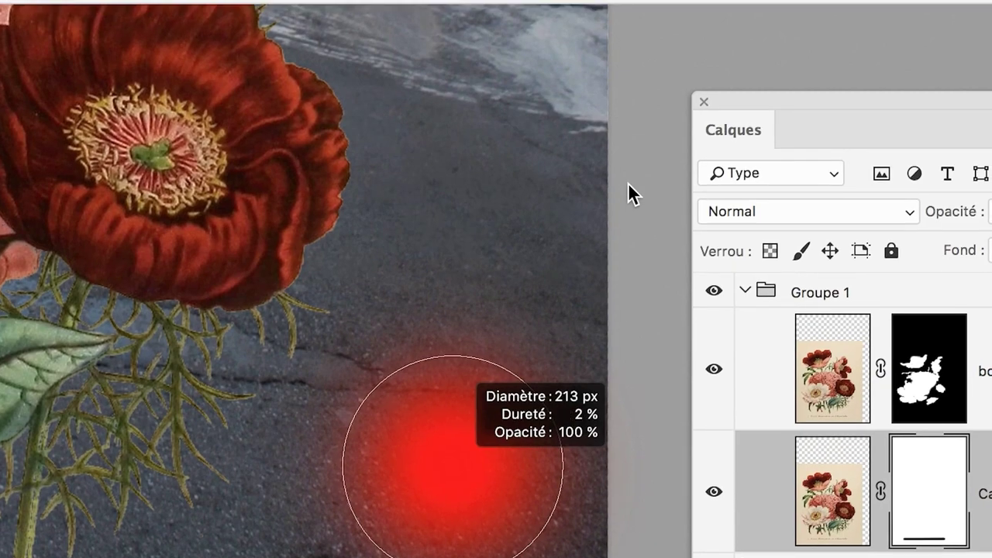
# Step: Set a fully soft white brush of about 196 px over the lower bouquet
pyautogui.moveTo(627, 184); pyautogui.dragTo(552, 256)
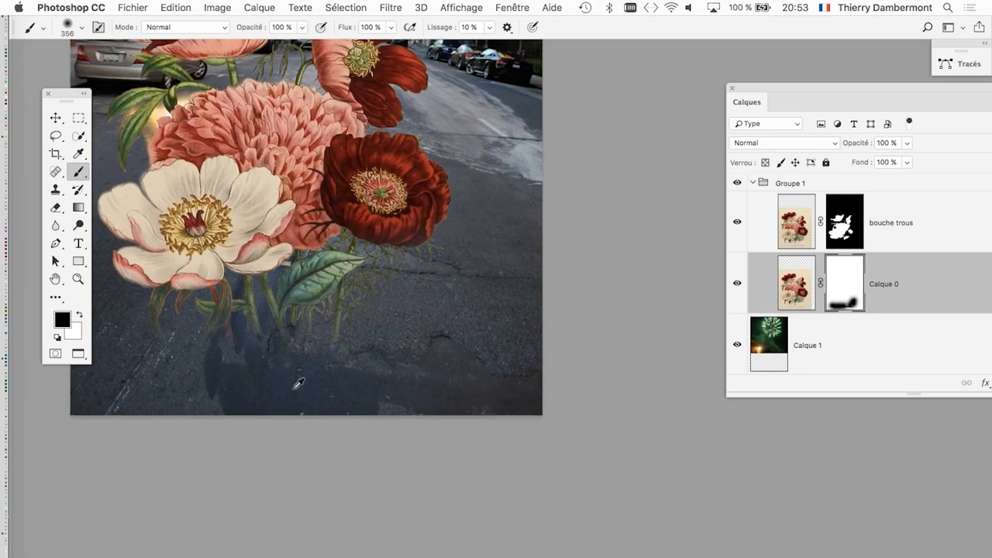
pyautogui.moveTo(261, 336)
pyautogui.mouseDown()
pyautogui.moveTo(400, 375)
pyautogui.moveTo(434, 367)
pyautogui.mouseUp()
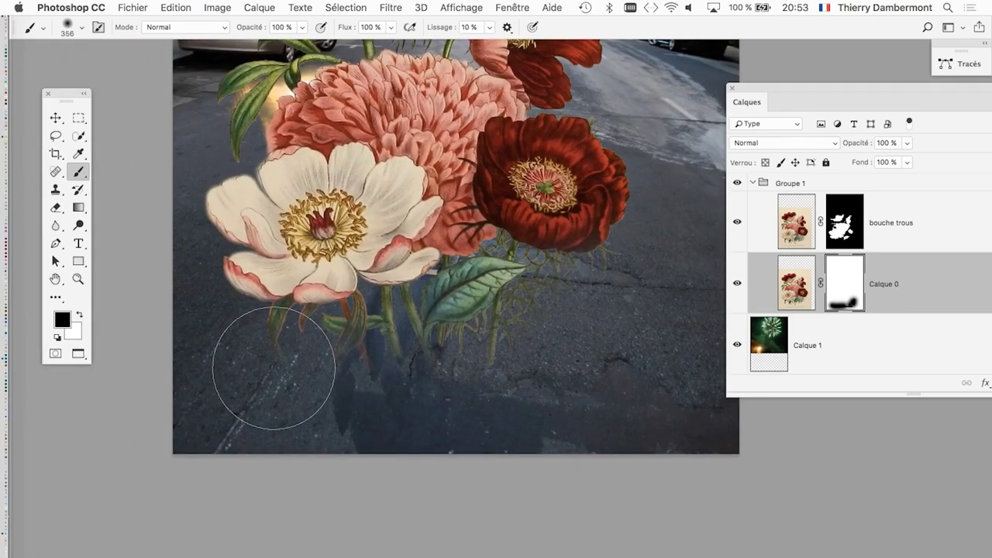
pyautogui.scroll(2, 273, 368)
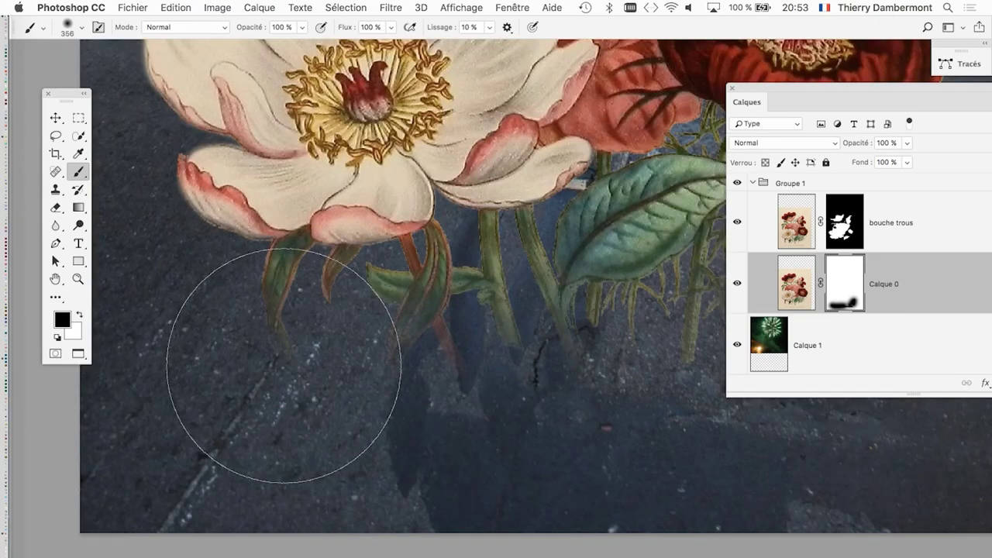
pyautogui.press('x')
pyautogui.moveTo(268, 313); pyautogui.dragTo(203, 336)
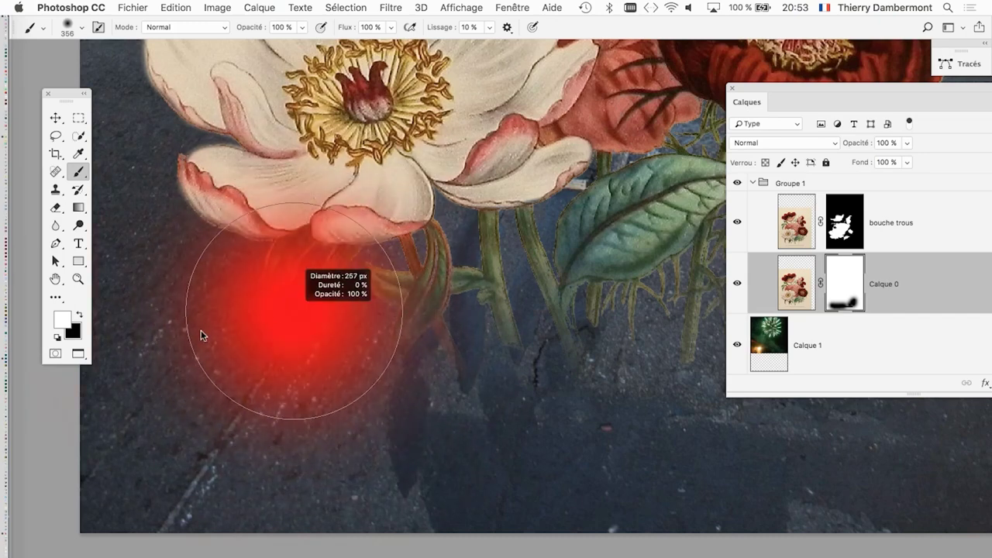
pyautogui.moveTo(293, 311); pyautogui.dragTo(248, 310)
pyautogui.hscroll(5, 348, 303)
# Step: Restore the stems, fern and red stem in Calque 0's mask, then hide part of the fern in black
pyautogui.moveTo(387, 326); pyautogui.dragTo(489, 274)
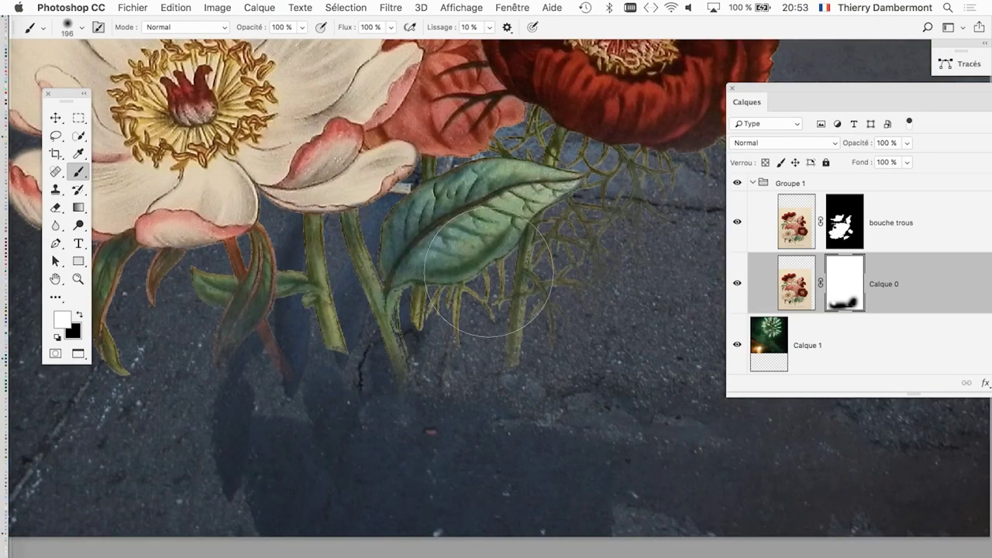
pyautogui.moveTo(364, 287); pyautogui.dragTo(210, 348)
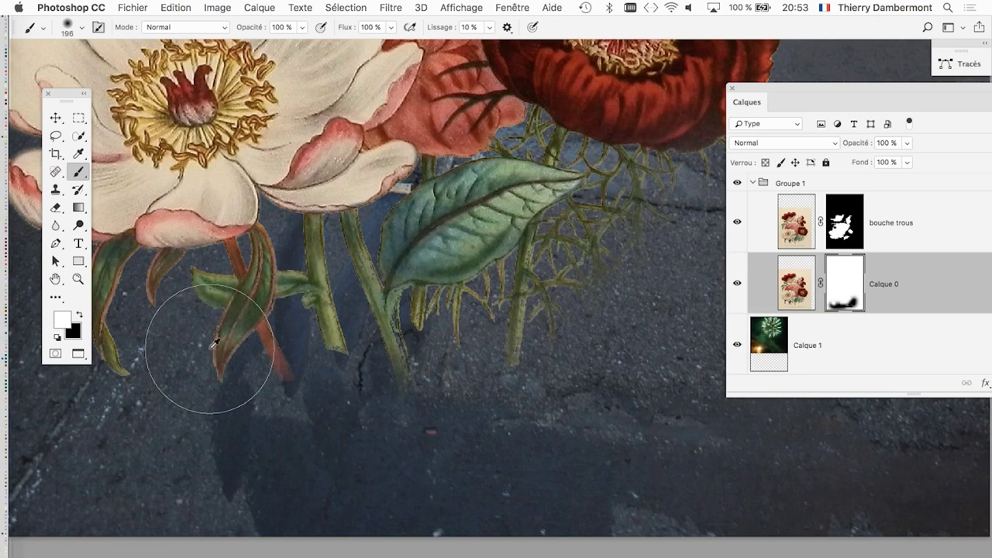
pyautogui.scroll(-1, 460, 308)
pyautogui.scroll(-1, 458, 341)
pyautogui.press('x')
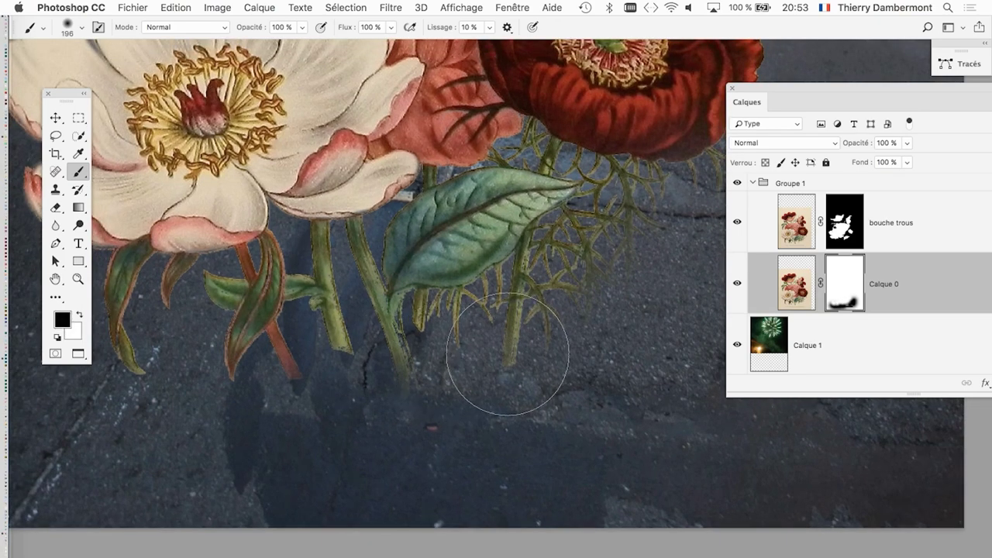
pyautogui.moveTo(509, 354)
pyautogui.mouseDown()
pyautogui.moveTo(579, 309)
pyautogui.moveTo(360, 392)
pyautogui.moveTo(287, 432)
pyautogui.mouseUp()
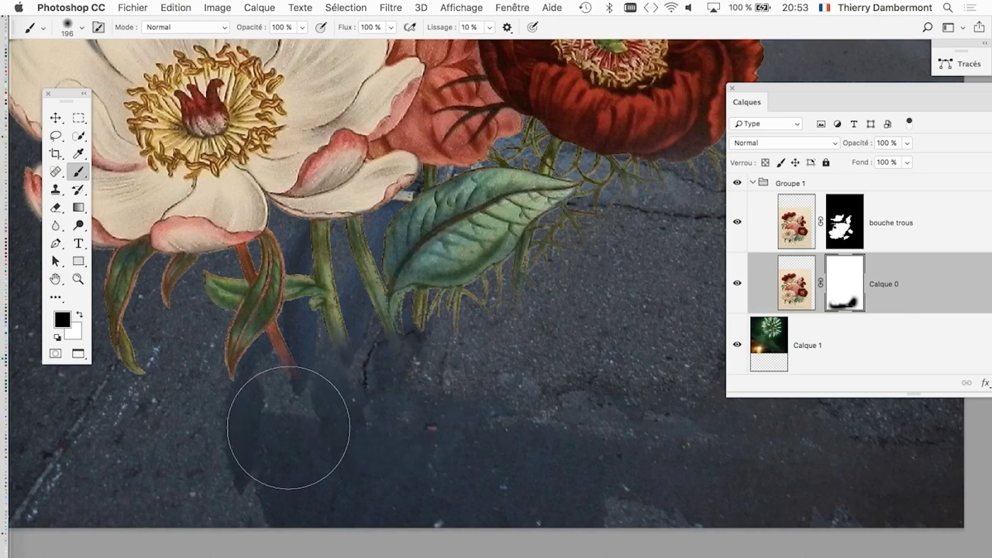
# Step: Scroll out until the whole bouquet-and-fireworks image fits the window
pyautogui.scroll(-1, 393, 416)
pyautogui.scroll(-1, 403, 411)
pyautogui.scroll(-1, 419, 402)
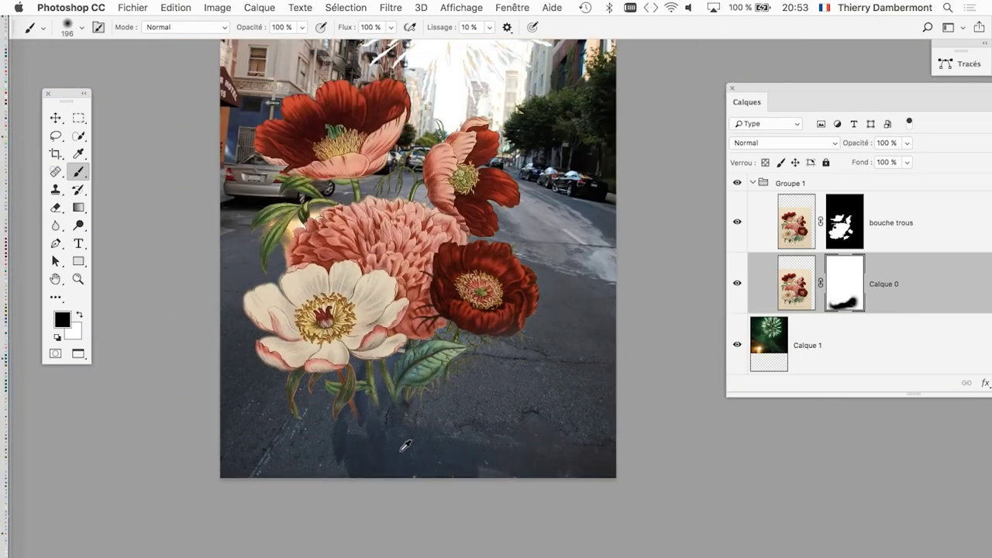
pyautogui.scroll(-2, 425, 398)
pyautogui.scroll(1, 419, 379)
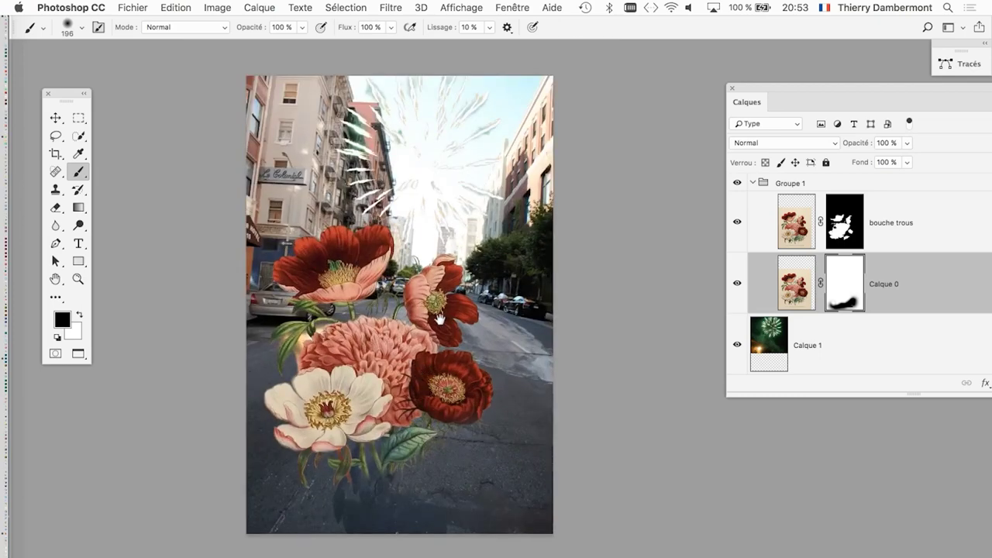
pyautogui.scroll(2, 411, 359)
pyautogui.hscroll(1, 411, 359)
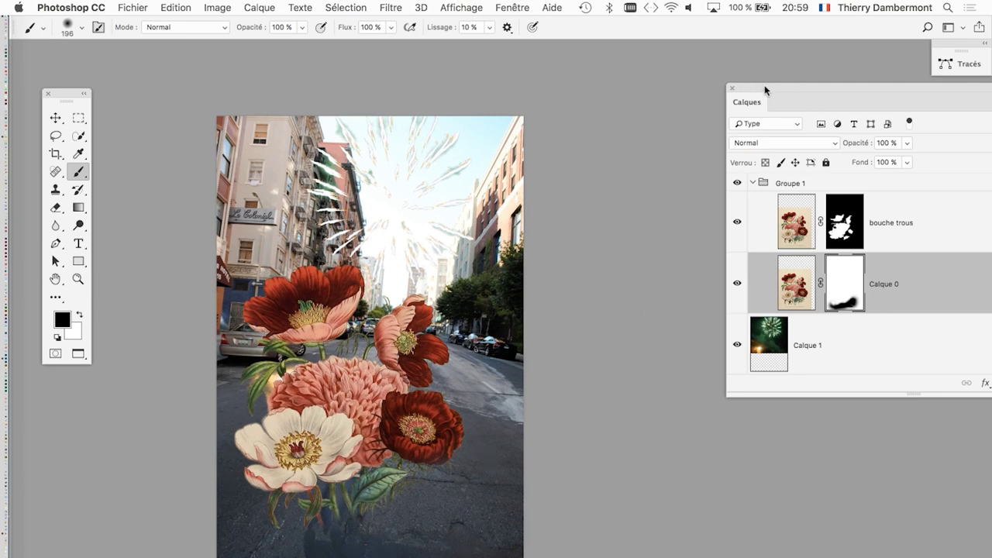
# Step: Enlarge and reposition the Calques panel to show every layer, and select Arrière-plan
pyautogui.moveTo(764, 90); pyautogui.dragTo(555, 81)
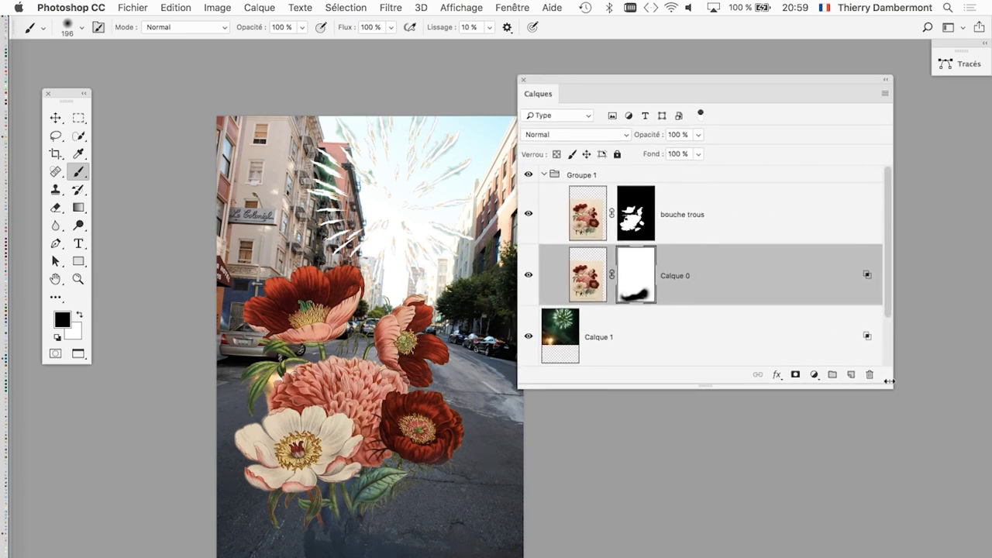
pyautogui.moveTo(889, 380); pyautogui.dragTo(863, 543)
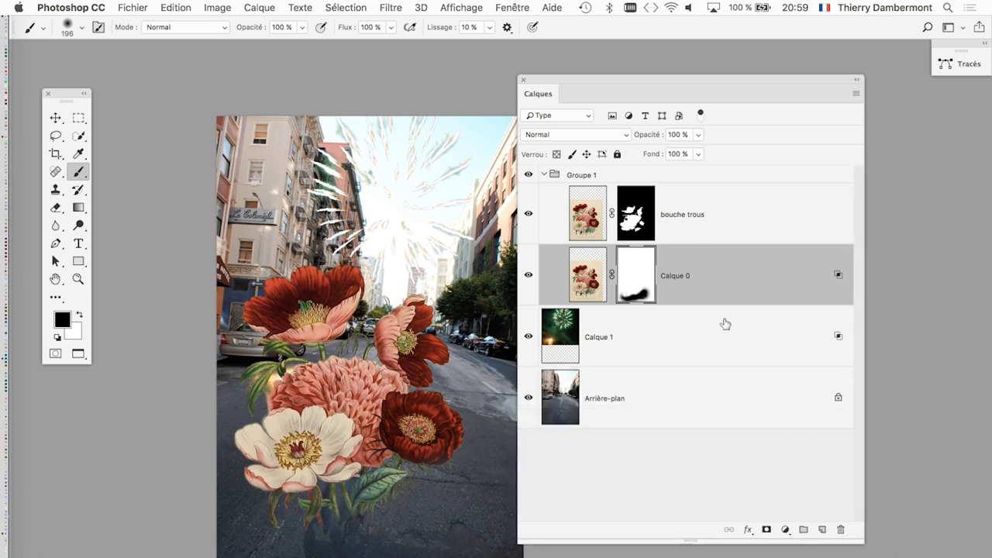
pyautogui.moveTo(594, 84); pyautogui.dragTo(684, 64)
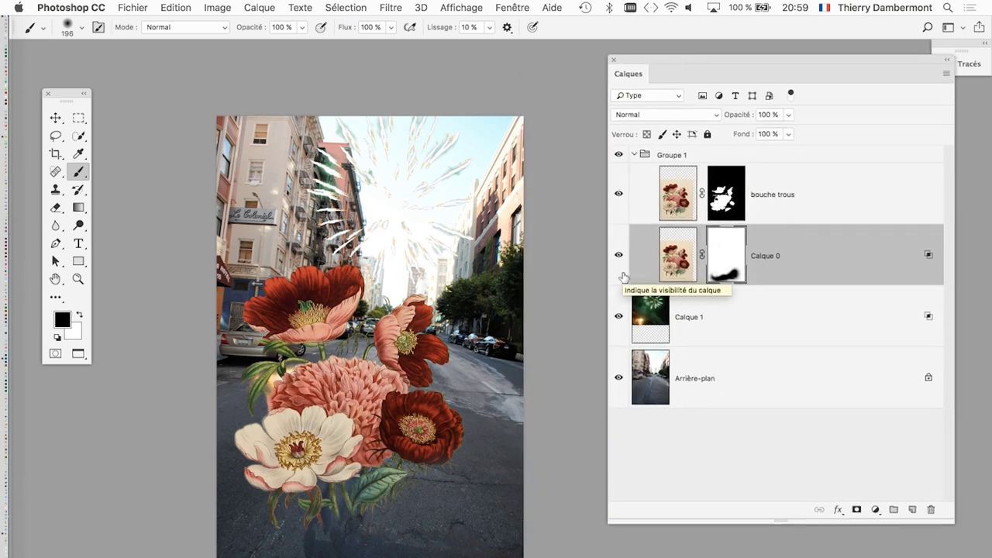
pyautogui.click(710, 394)
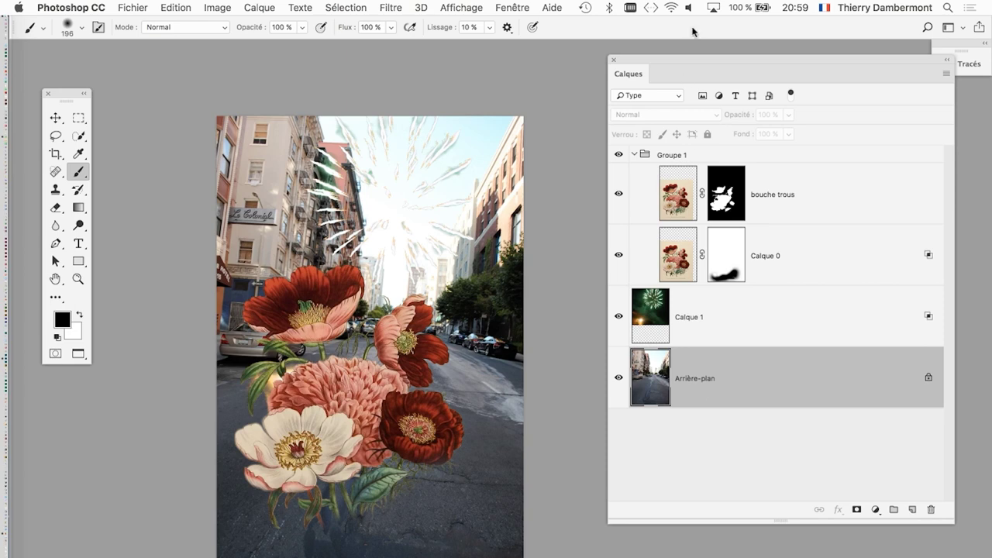
# Step: Move and shrink the Calques panel to fit its layers
pyautogui.moveTo(657, 58); pyautogui.dragTo(621, 56)
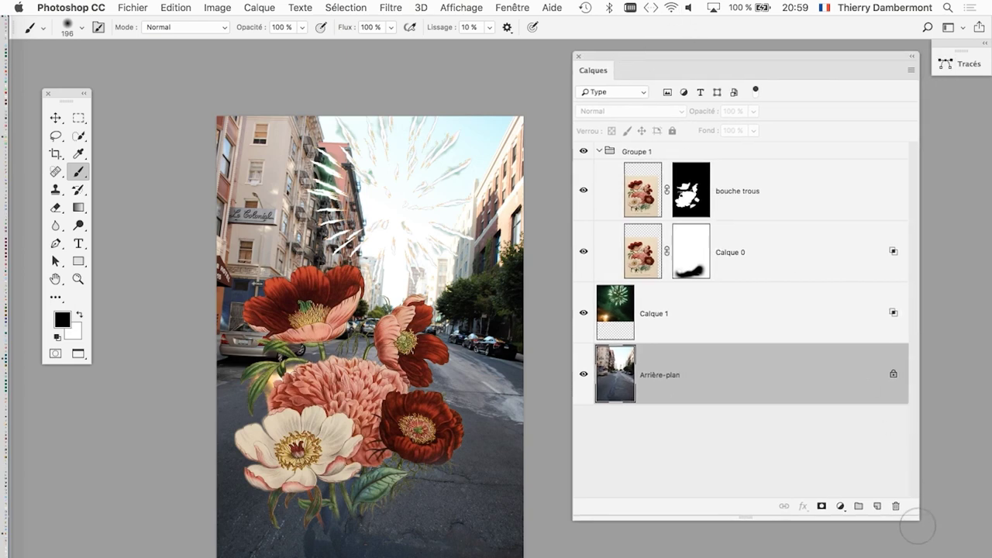
pyautogui.moveTo(919, 521); pyautogui.dragTo(810, 472)
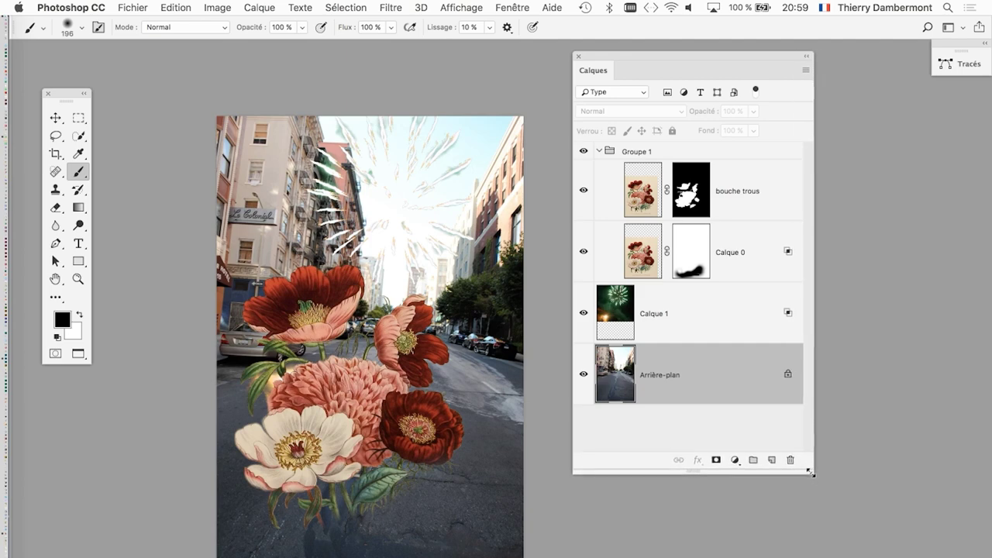
pyautogui.moveTo(809, 471); pyautogui.dragTo(796, 463)
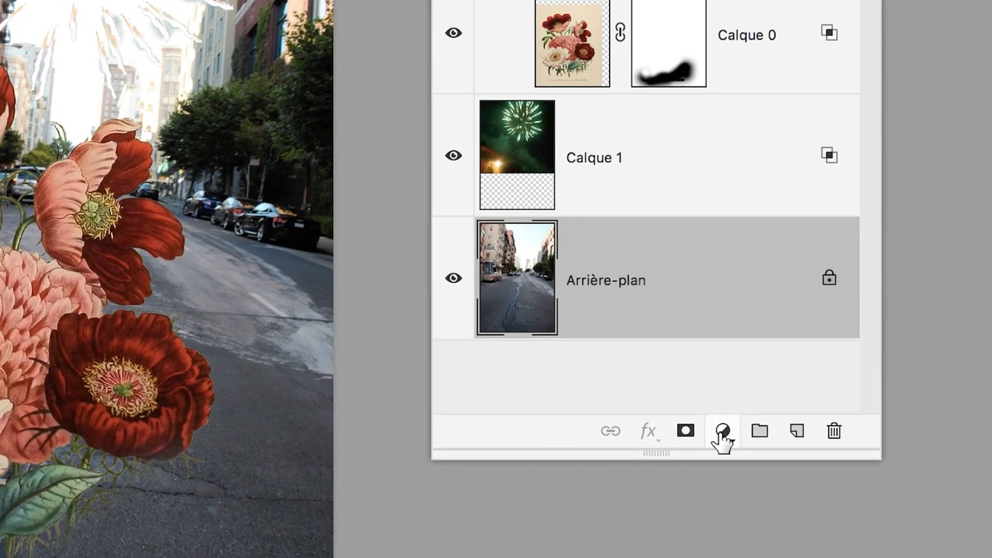
# Step: Add a Teinte/Saturation adjustment layer above the Arrière-plan layer
pyautogui.click(721, 434)
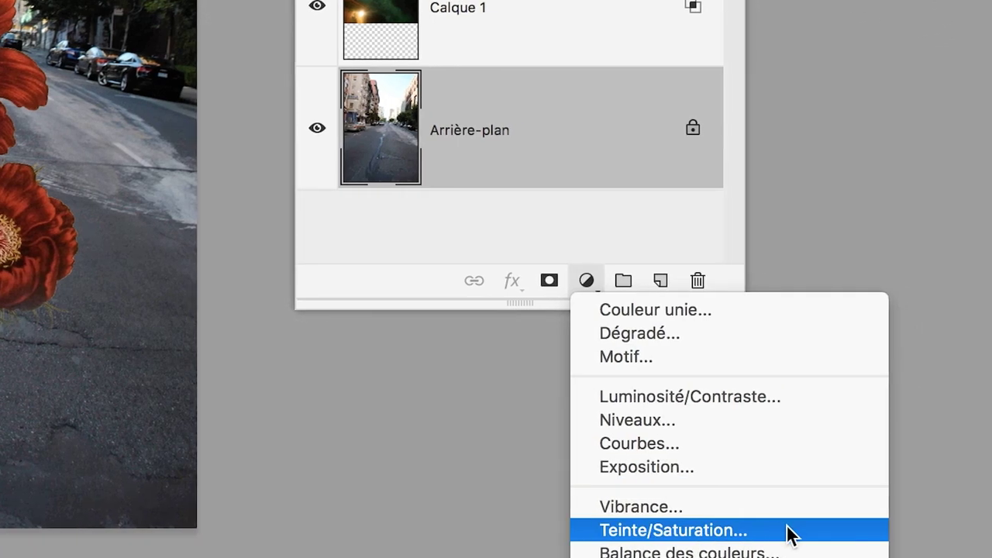
pyautogui.click(790, 533)
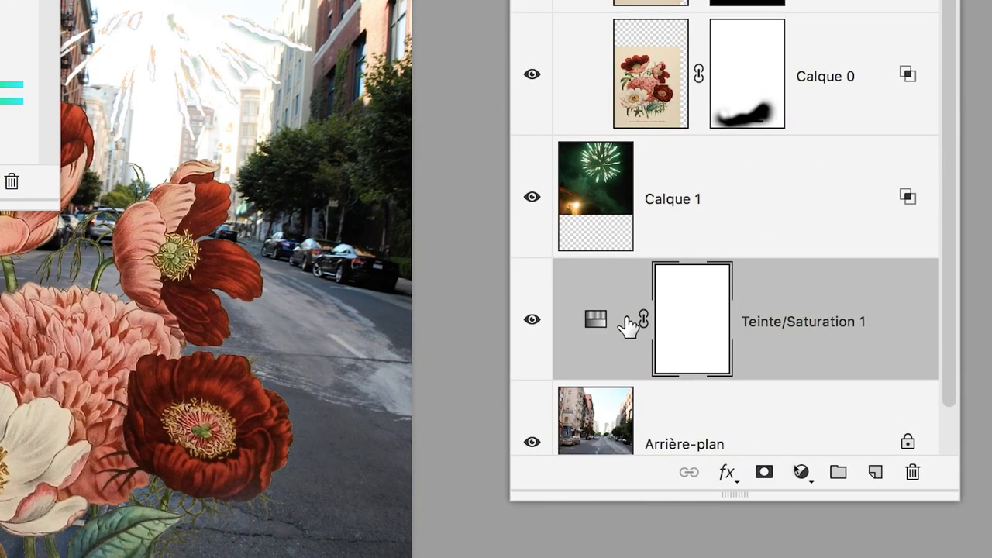
pyautogui.click(512, 7)
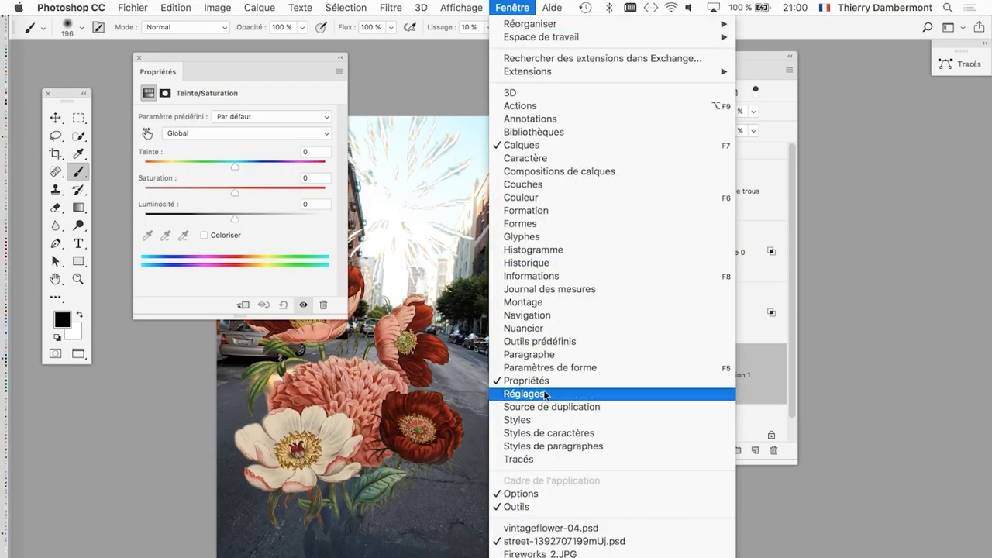
pyautogui.click(798, 462)
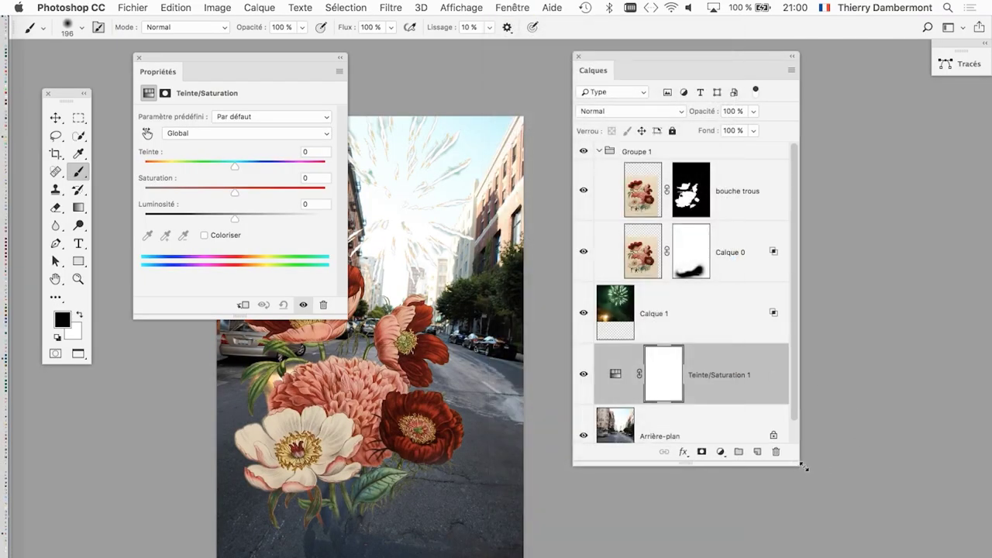
# Step: Enlarge the Calques panel, collapse Propriétés, and keep the blend mode at Normal
pyautogui.moveTo(797, 462); pyautogui.dragTo(903, 505)
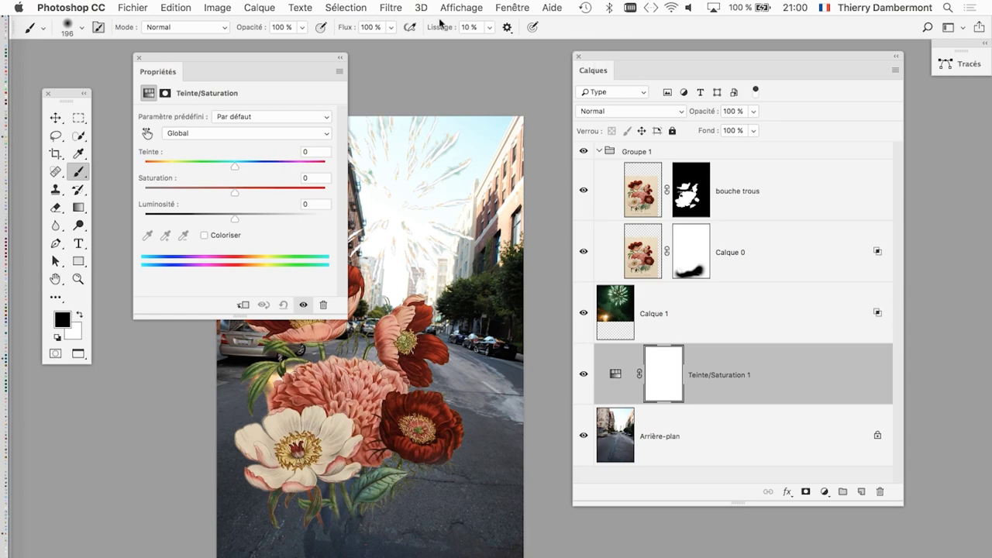
pyautogui.moveTo(237, 62); pyautogui.dragTo(131, 465)
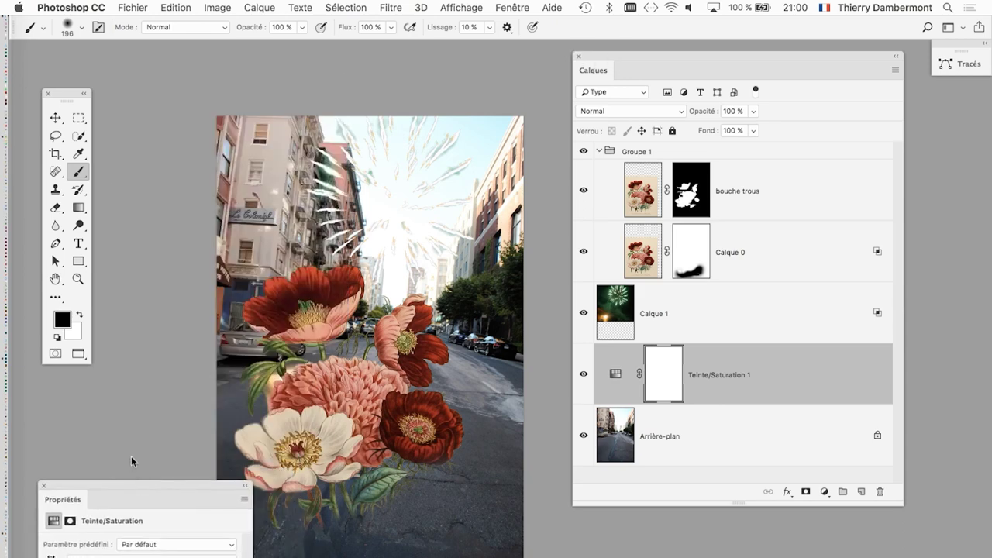
pyautogui.doubleClick(132, 469)
pyautogui.click(258, 7)
pyautogui.moveTo(39, 212)
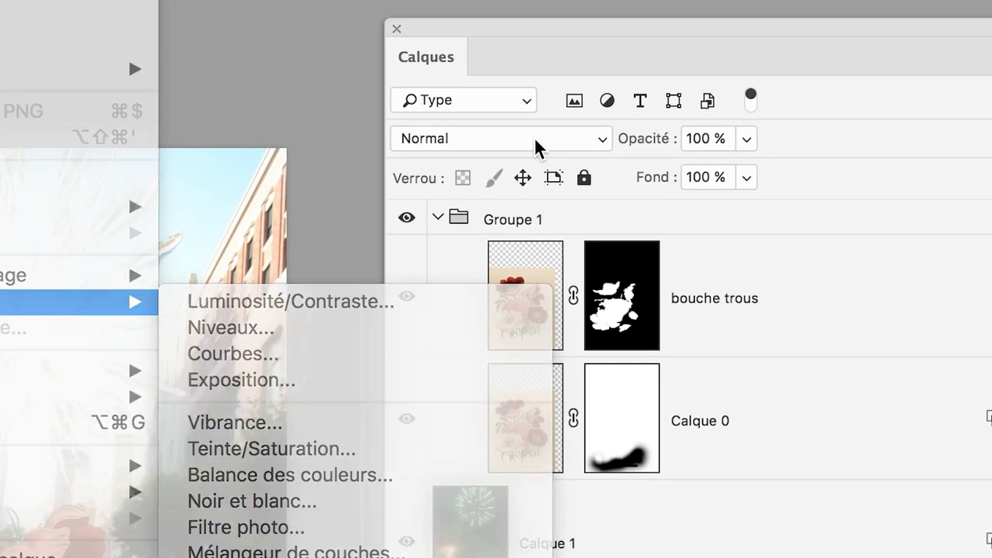
pyautogui.click(536, 141)
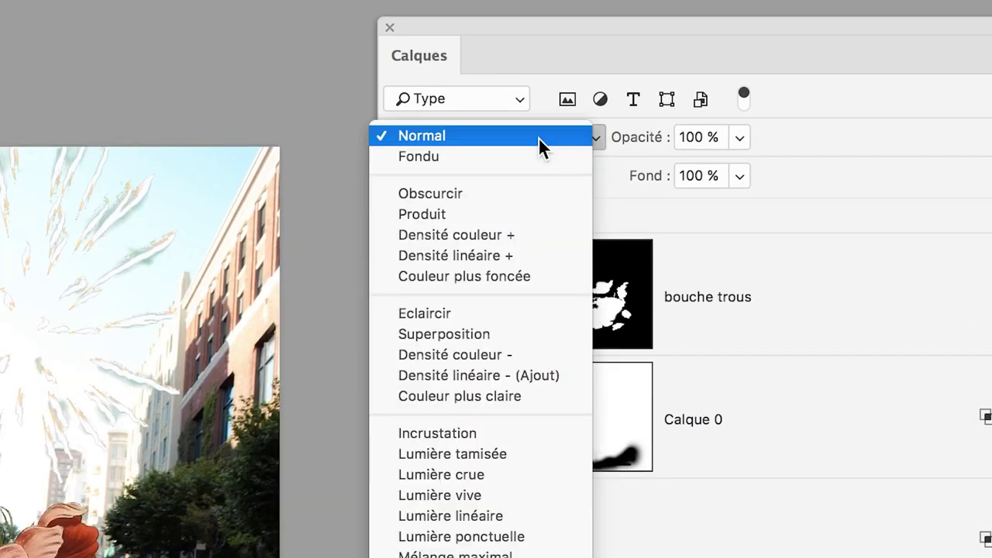
pyautogui.click(538, 139)
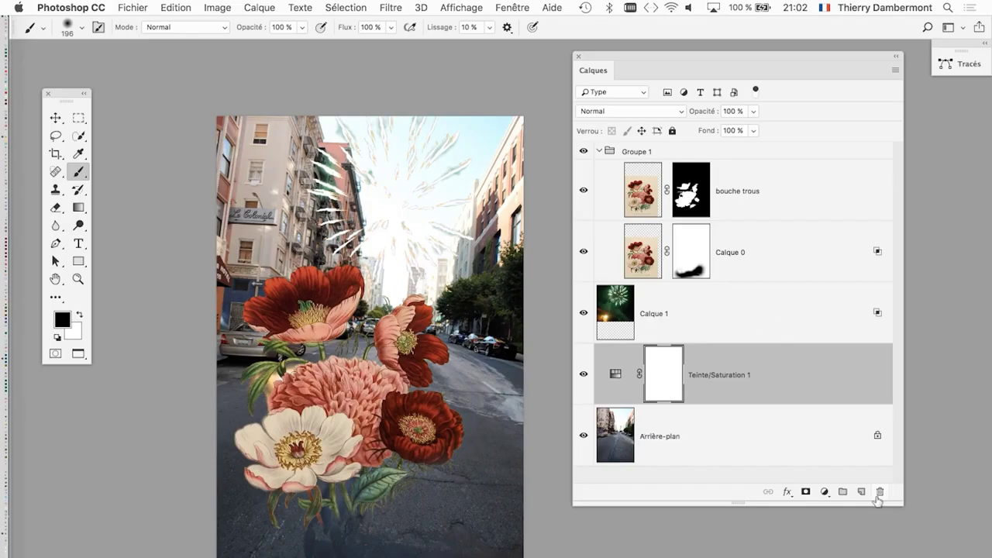
# Step: Move the Calques panel right and expand the Teinte/Saturation settings to show all values
pyautogui.moveTo(900, 504)
pyautogui.mouseDown()
pyautogui.moveTo(908, 522)
pyautogui.moveTo(856, 522)
pyautogui.mouseUp()
pyautogui.moveTo(646, 57); pyautogui.dragTo(797, 60)
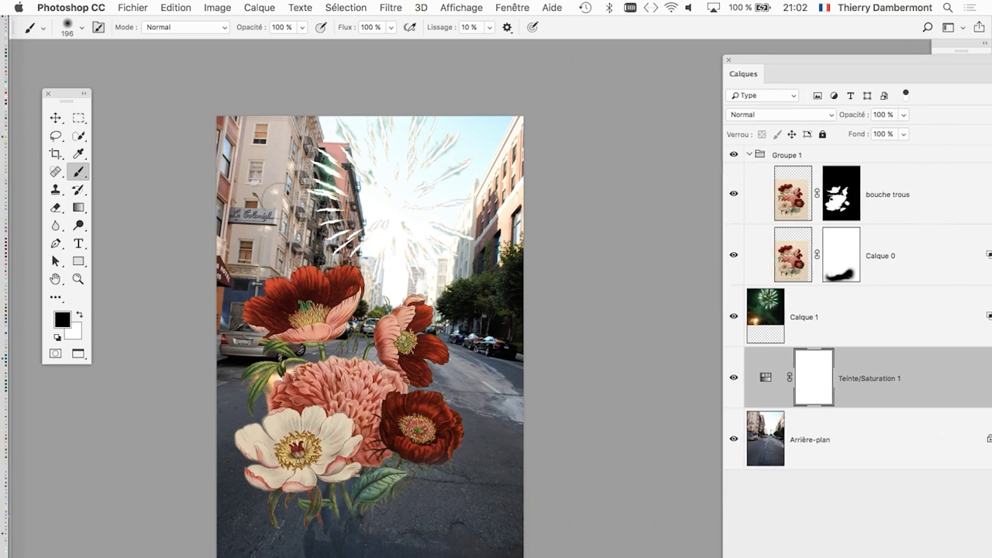
pyautogui.scroll(-3, 347, 334)
pyautogui.hscroll(4, 347, 333)
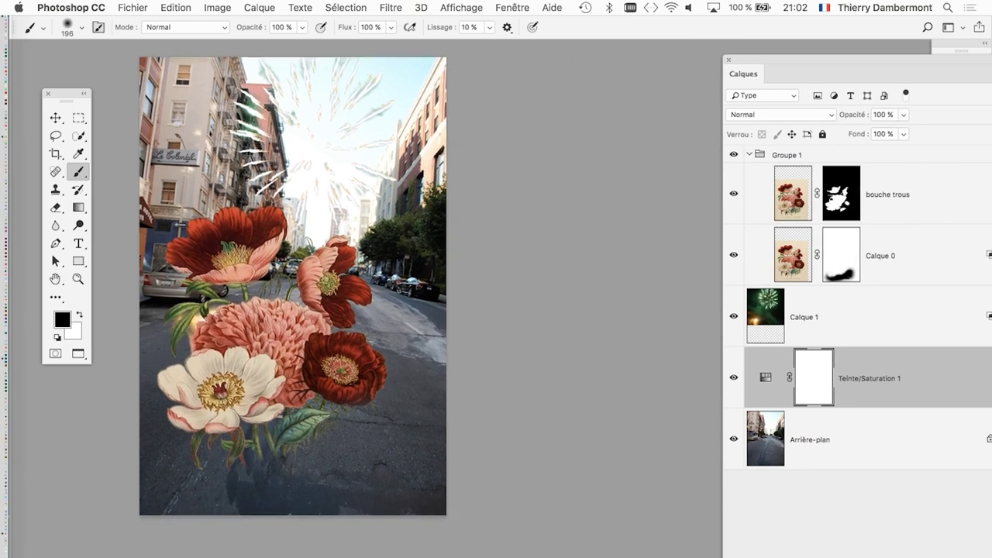
pyautogui.moveTo(448, 280); pyautogui.dragTo(516, 116)
pyautogui.doubleClick(493, 121)
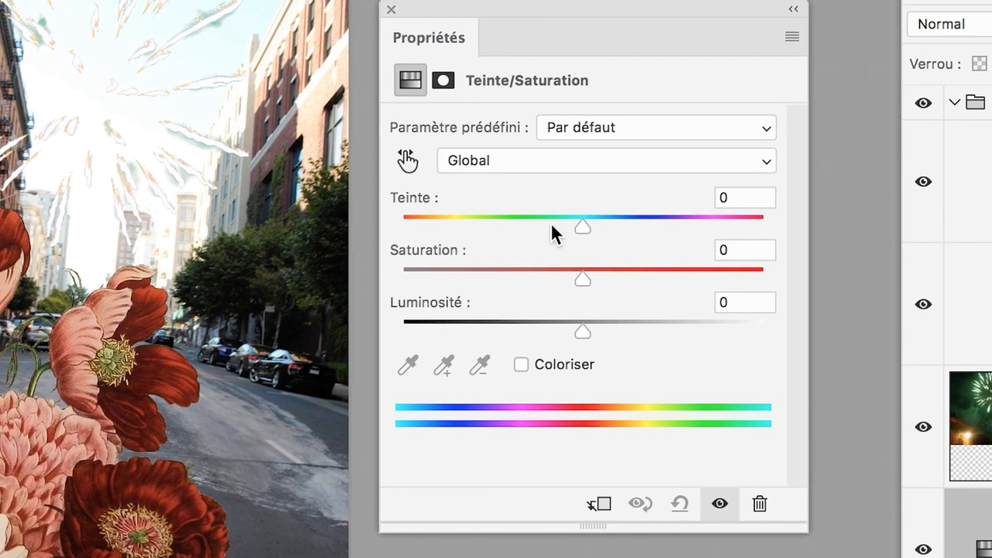
# Step: Set Teinte/Saturation 1 to Teinte -122 and Luminosité -39
pyautogui.moveTo(552, 186); pyautogui.dragTo(464, 192)
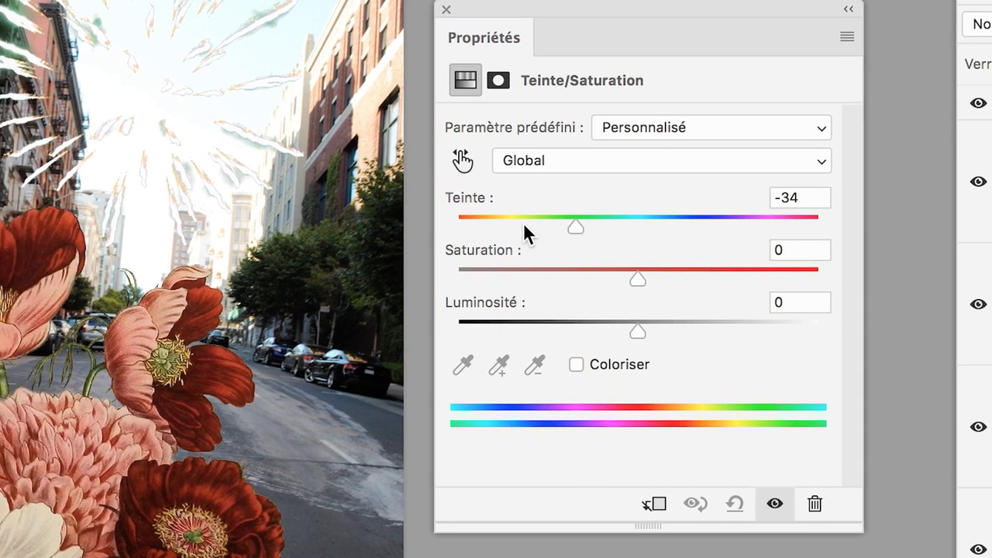
pyautogui.moveTo(527, 232); pyautogui.dragTo(531, 230)
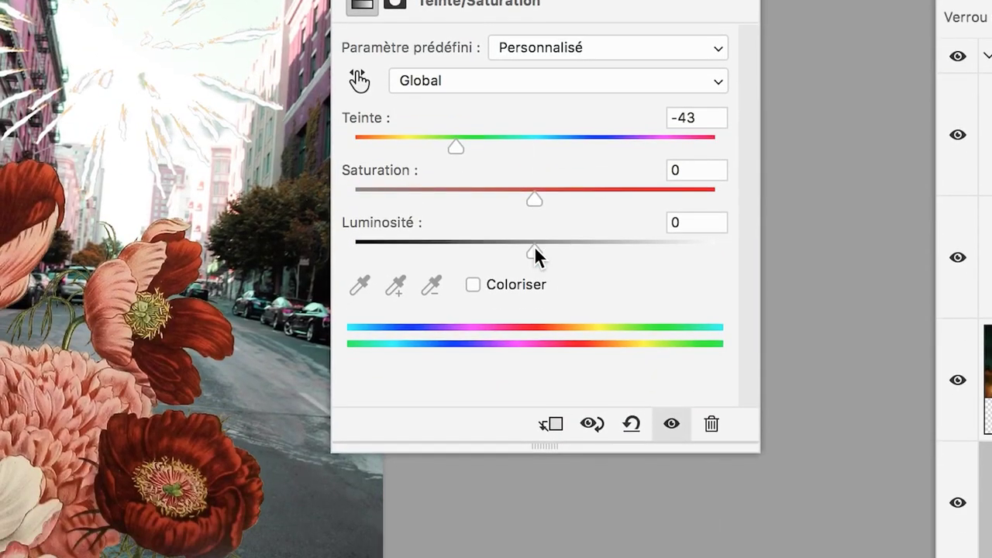
pyautogui.moveTo(553, 213)
pyautogui.mouseDown()
pyautogui.moveTo(598, 213)
pyautogui.moveTo(354, 210)
pyautogui.mouseUp()
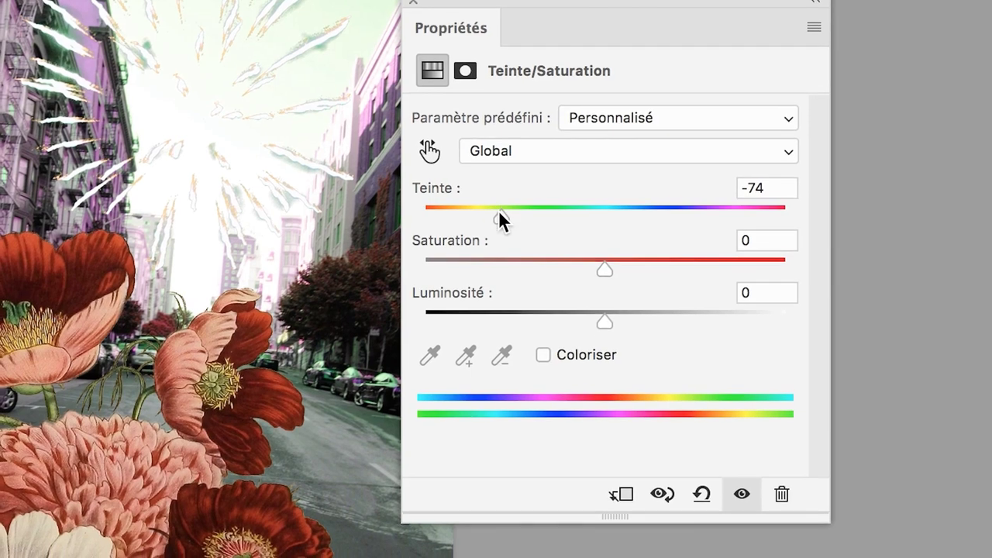
pyautogui.moveTo(498, 210); pyautogui.dragTo(489, 210)
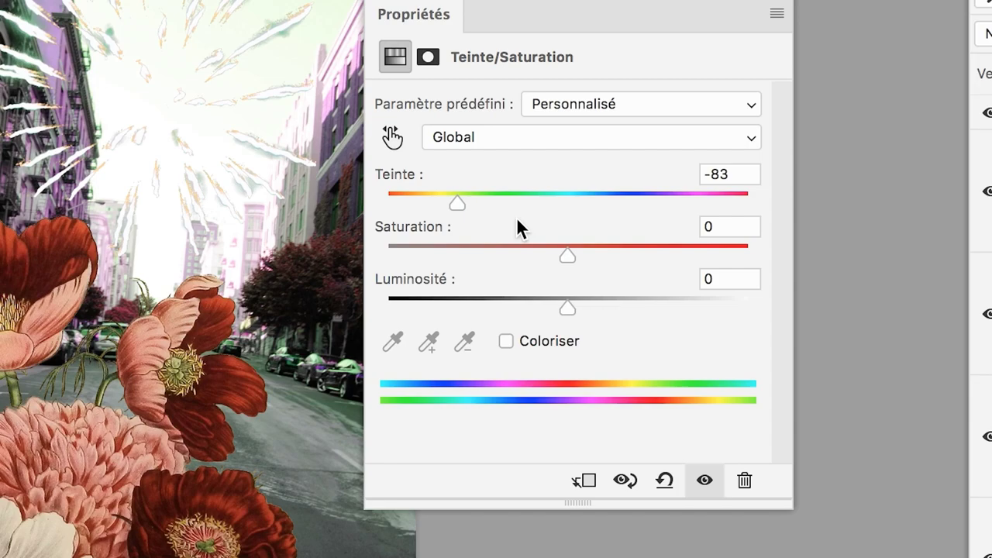
pyautogui.moveTo(567, 308); pyautogui.dragTo(497, 308)
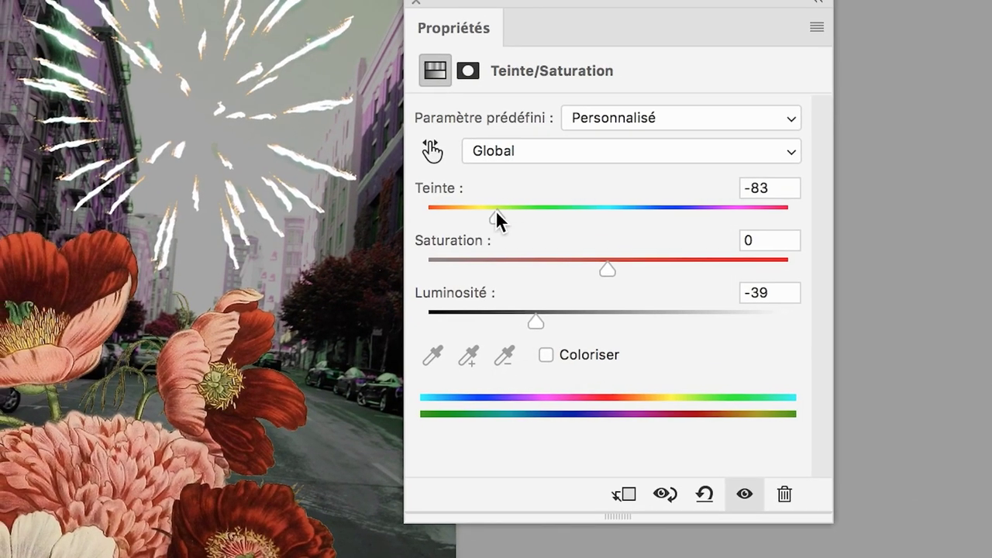
pyautogui.moveTo(495, 210); pyautogui.dragTo(469, 210)
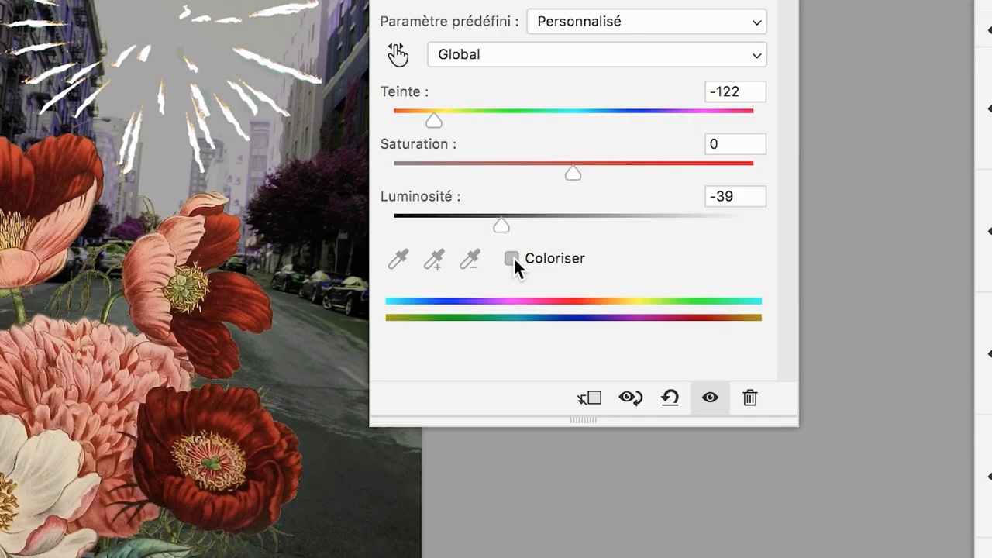
# Step: Turn on Coloriser and tint the street a blue hue
pyautogui.click(512, 259)
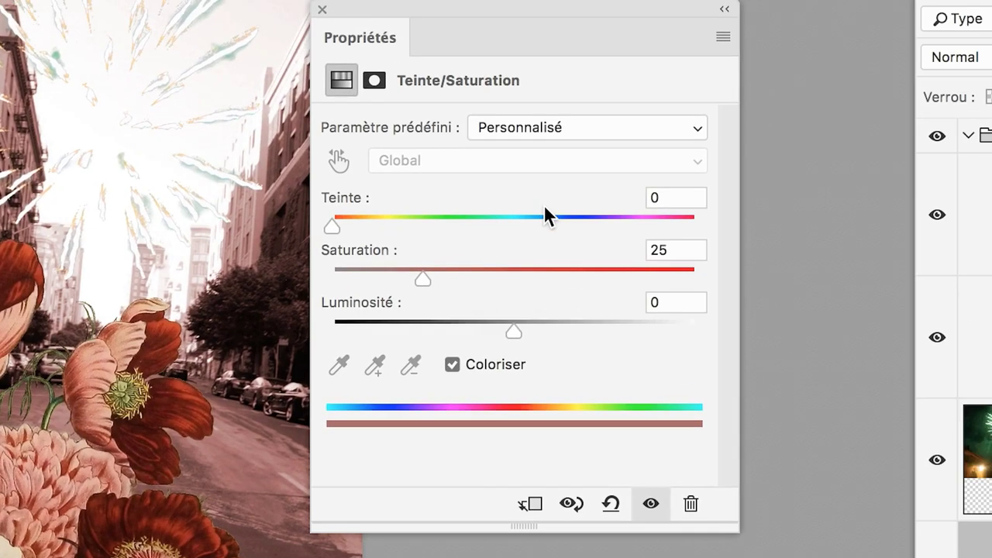
pyautogui.click(617, 111)
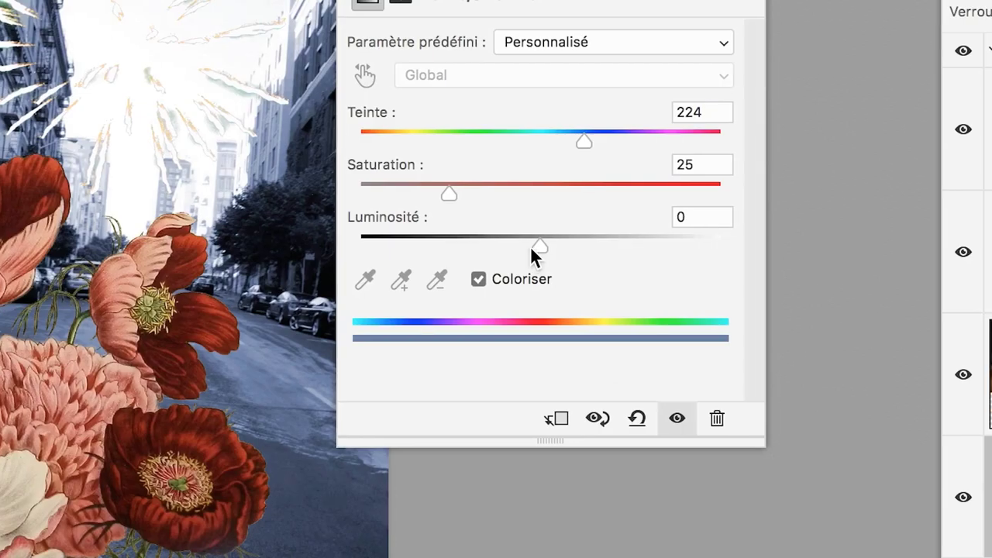
pyautogui.moveTo(532, 248); pyautogui.dragTo(494, 248)
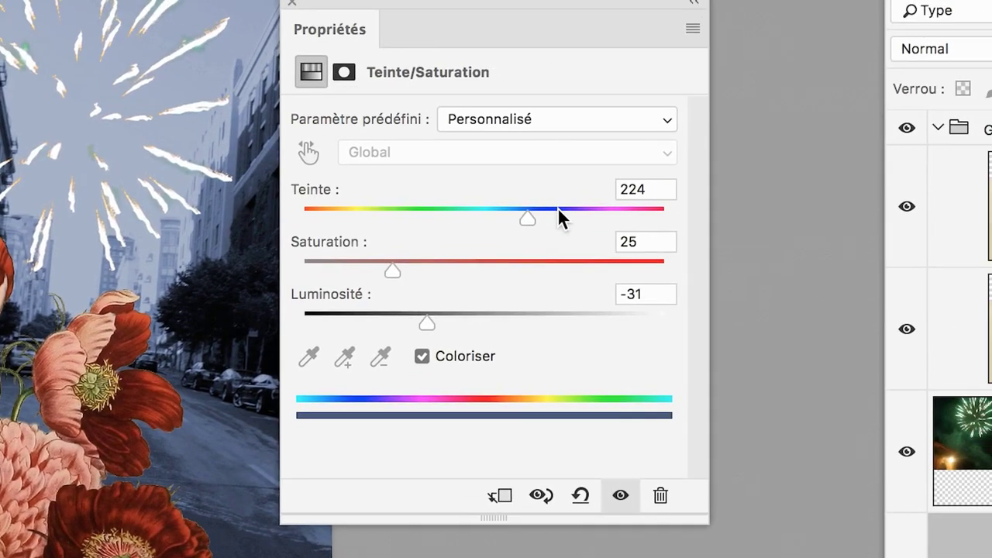
pyautogui.moveTo(558, 208)
pyautogui.mouseDown()
pyautogui.moveTo(496, 209)
pyautogui.moveTo(550, 207)
pyautogui.mouseUp()
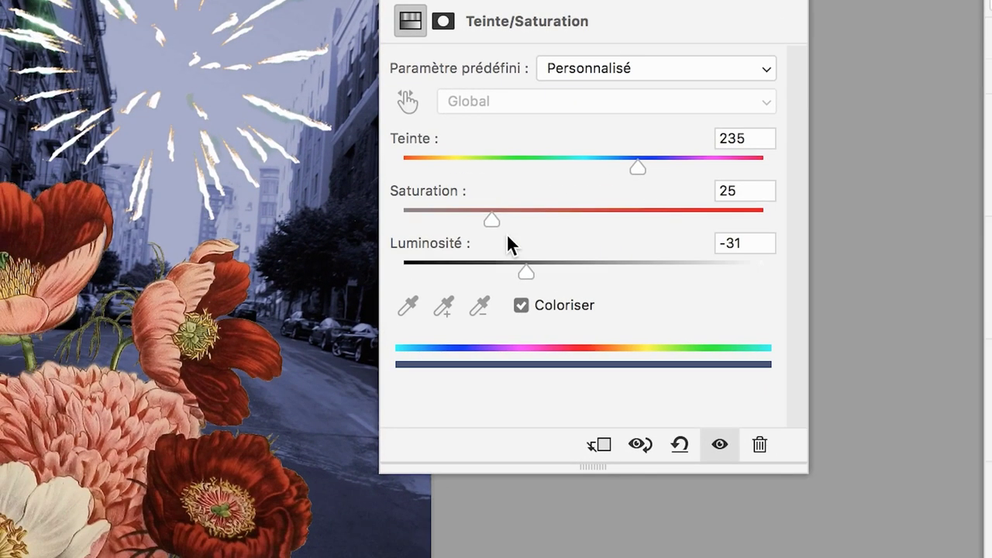
# Step: Raise saturation to 45, darken lightness to -39, and move Propriétés aside
pyautogui.moveTo(508, 236); pyautogui.dragTo(538, 234)
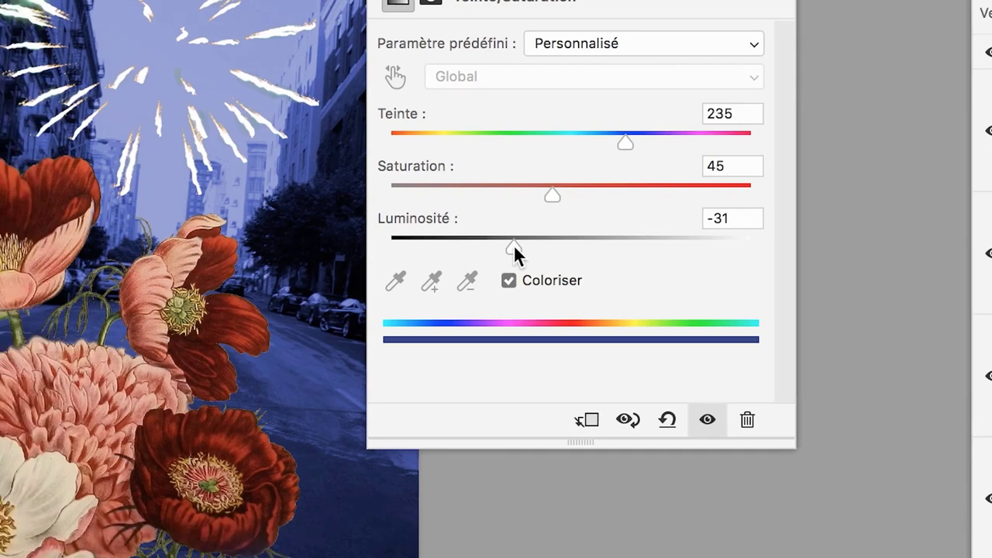
pyautogui.moveTo(470, 285); pyautogui.dragTo(453, 284)
pyautogui.moveTo(506, 243); pyautogui.dragTo(509, 244)
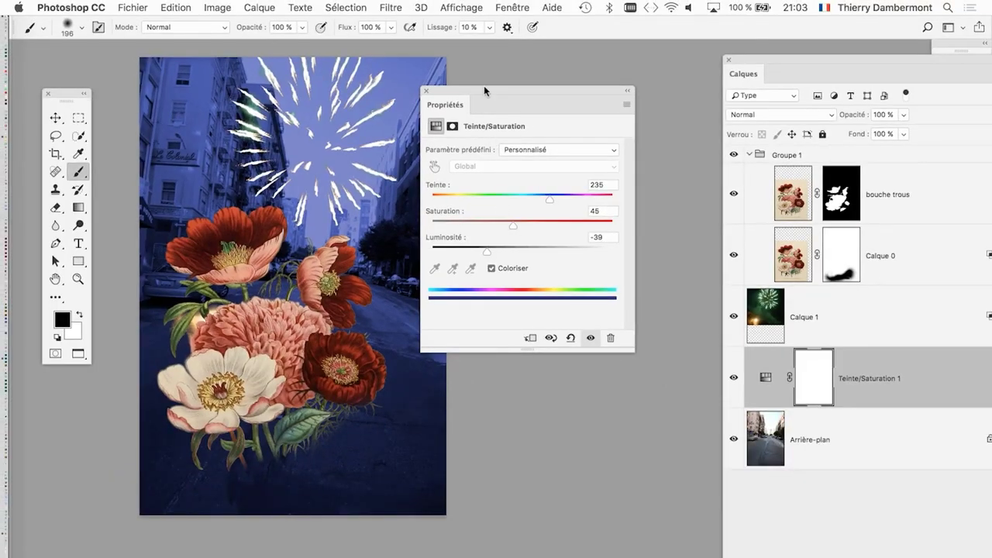
pyautogui.moveTo(483, 86)
pyautogui.mouseDown()
pyautogui.moveTo(565, 80)
pyautogui.moveTo(530, 43)
pyautogui.mouseUp()
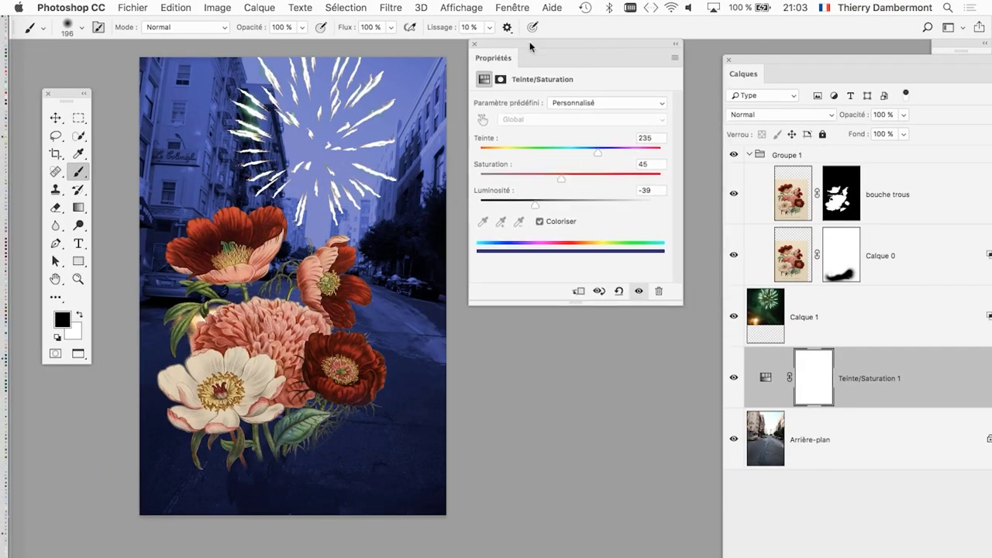
pyautogui.moveTo(817, 59); pyautogui.dragTo(781, 48)
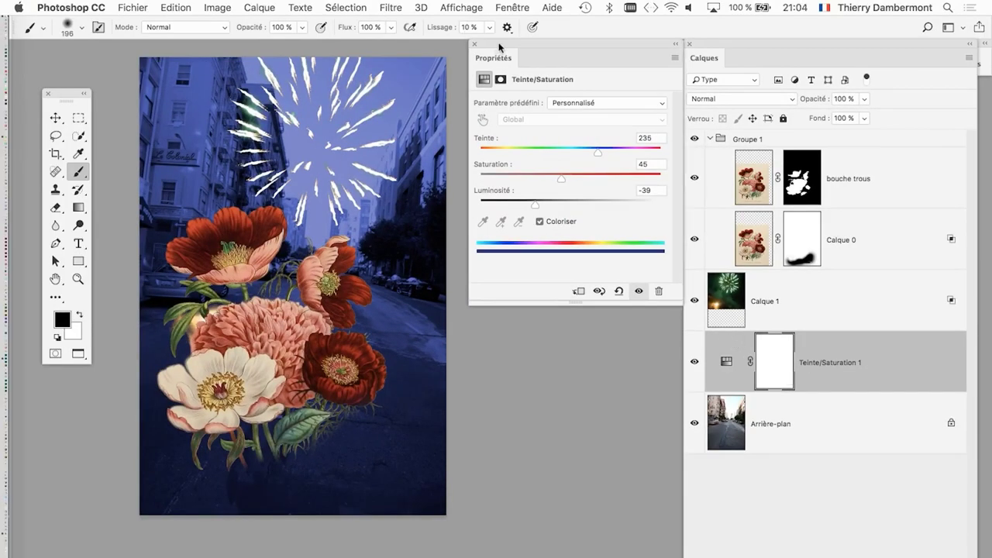
# Step: Paint black across the bottom of the adjustment mask with a soft 1312 px brush
pyautogui.moveTo(498, 46); pyautogui.dragTo(525, 47)
pyautogui.moveTo(780, 390); pyautogui.dragTo(773, 384)
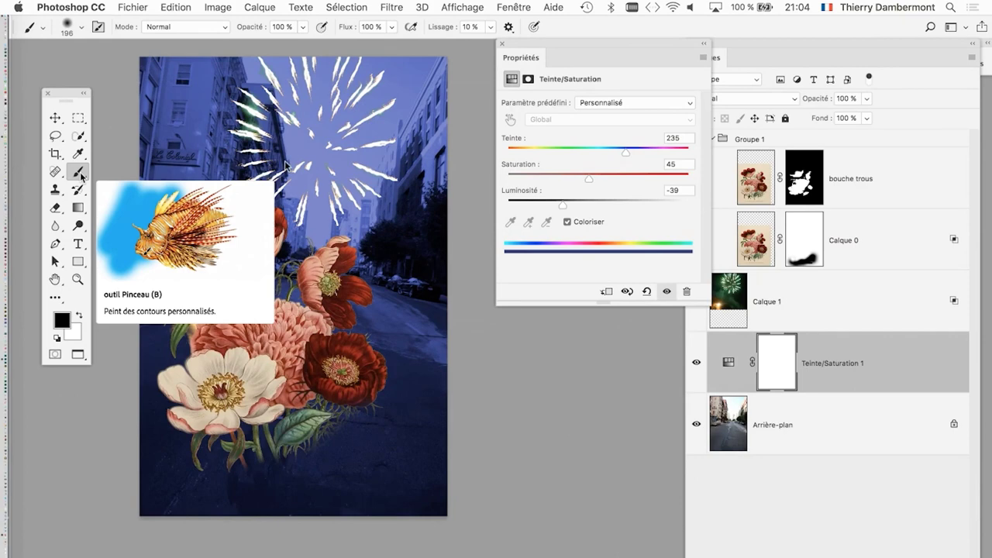
pyautogui.moveTo(275, 171); pyautogui.dragTo(356, 225)
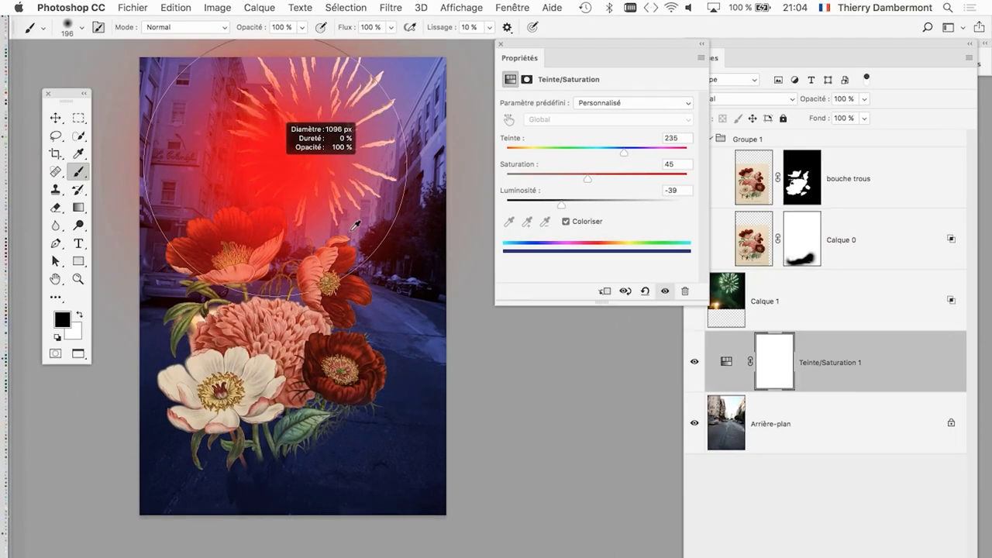
pyautogui.scroll(-2, 354, 224)
pyautogui.moveTo(302, 348); pyautogui.dragTo(388, 343)
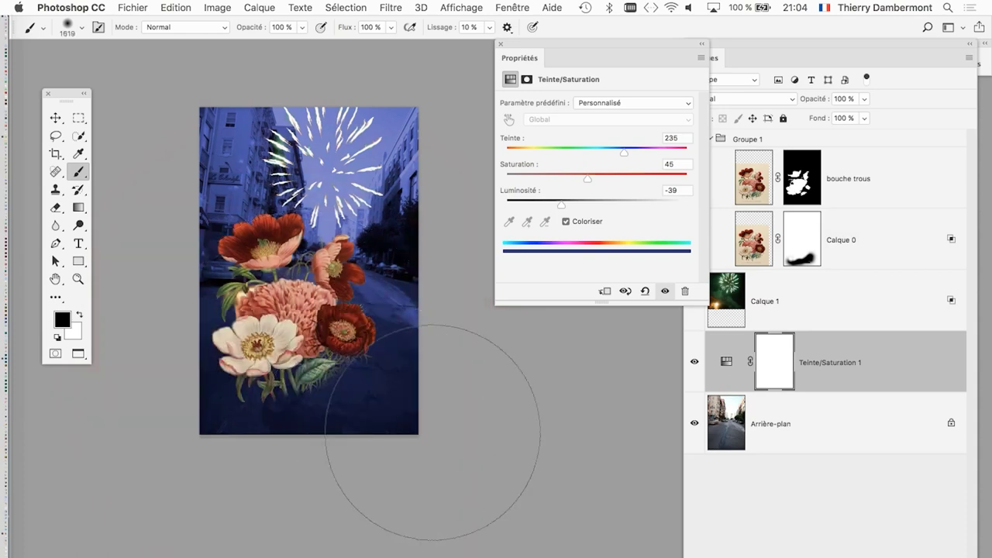
pyautogui.moveTo(364, 379)
pyautogui.mouseDown()
pyautogui.moveTo(344, 378)
pyautogui.moveTo(338, 325)
pyautogui.mouseUp()
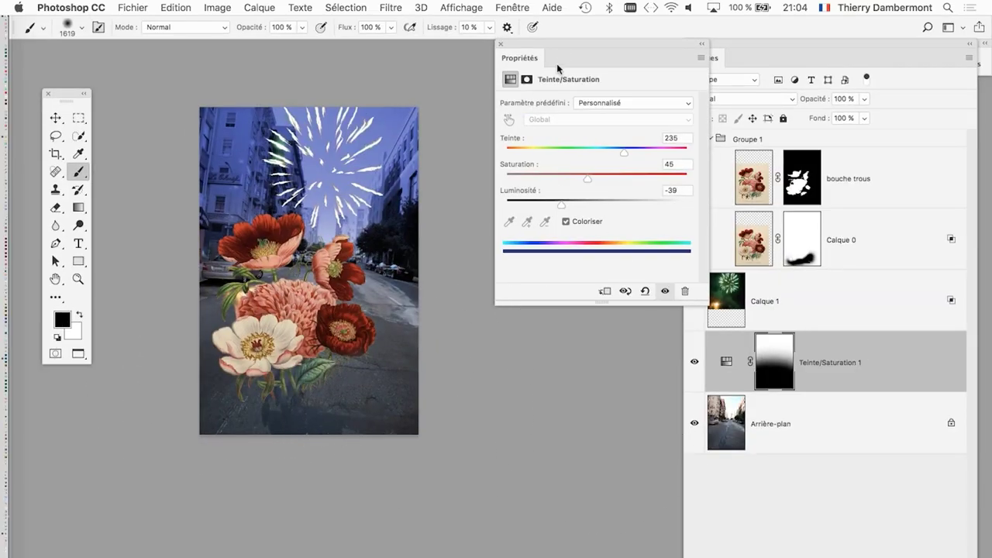
# Step: Set the tint to Teinte 239, Saturation 52 and Luminosité -53
pyautogui.moveTo(558, 69); pyautogui.dragTo(514, 83)
pyautogui.moveTo(545, 194)
pyautogui.mouseDown()
pyautogui.moveTo(506, 194)
pyautogui.moveTo(557, 192)
pyautogui.mouseUp()
pyautogui.moveTo(508, 220); pyautogui.dragTo(505, 220)
pyautogui.moveTo(582, 167)
pyautogui.mouseDown()
pyautogui.moveTo(558, 164)
pyautogui.moveTo(597, 166)
pyautogui.moveTo(584, 168)
pyautogui.mouseUp()
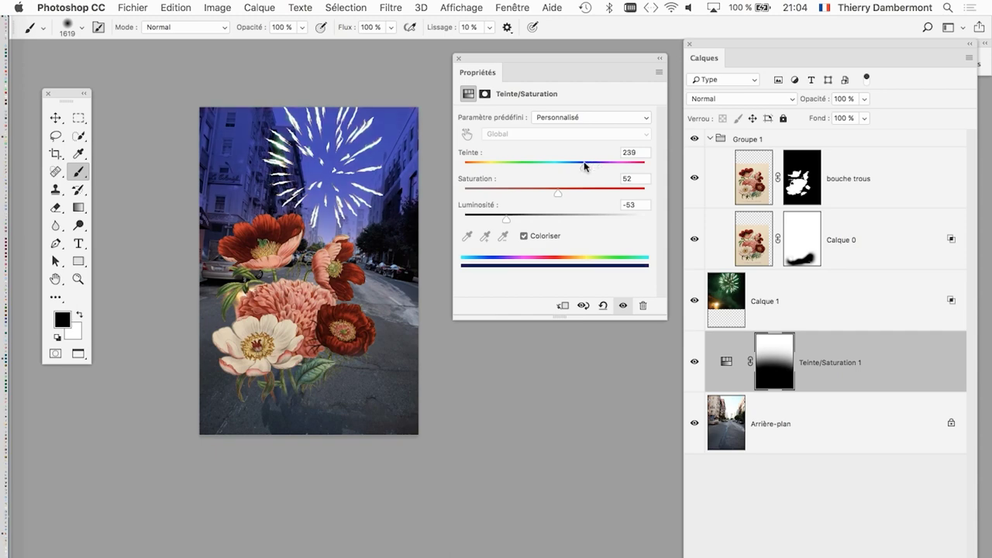
# Step: Paint grey 7b7b7b over the mask's bottom to partly restore the tint
pyautogui.click(771, 368)
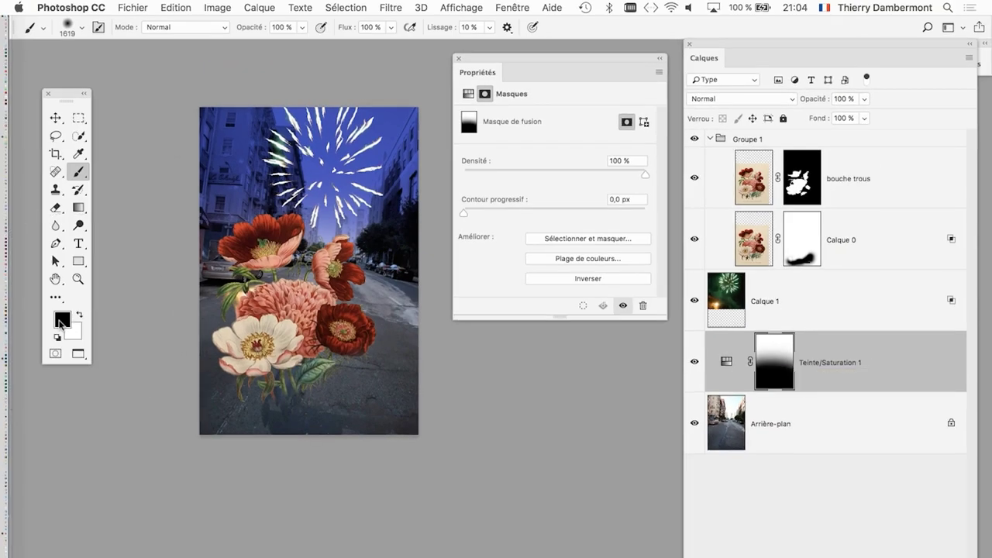
pyautogui.click(61, 320)
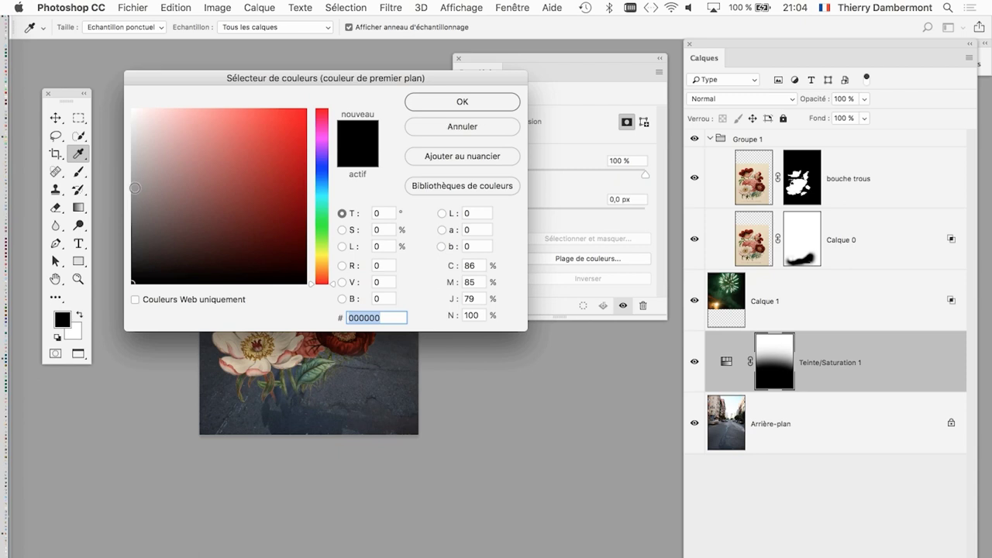
pyautogui.click(463, 126)
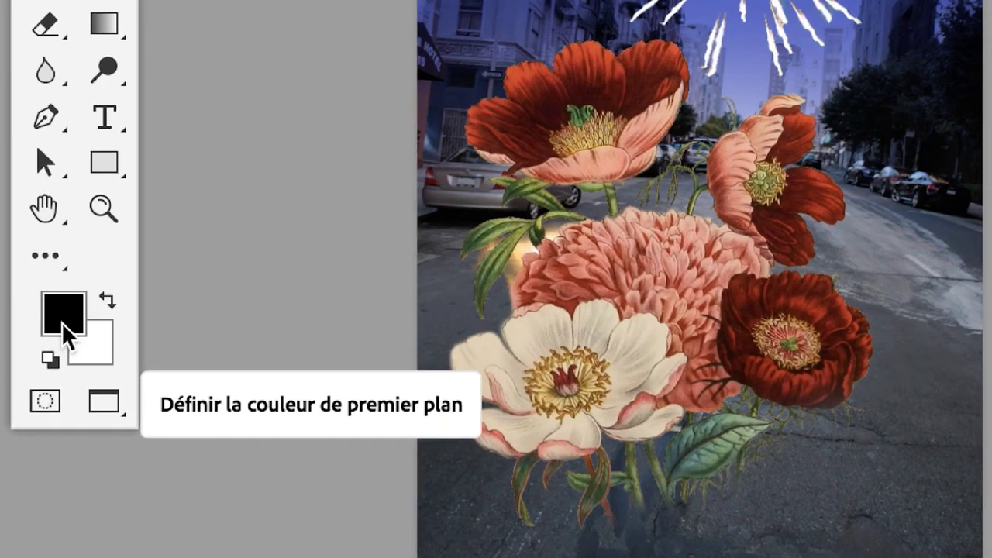
pyautogui.click(62, 323)
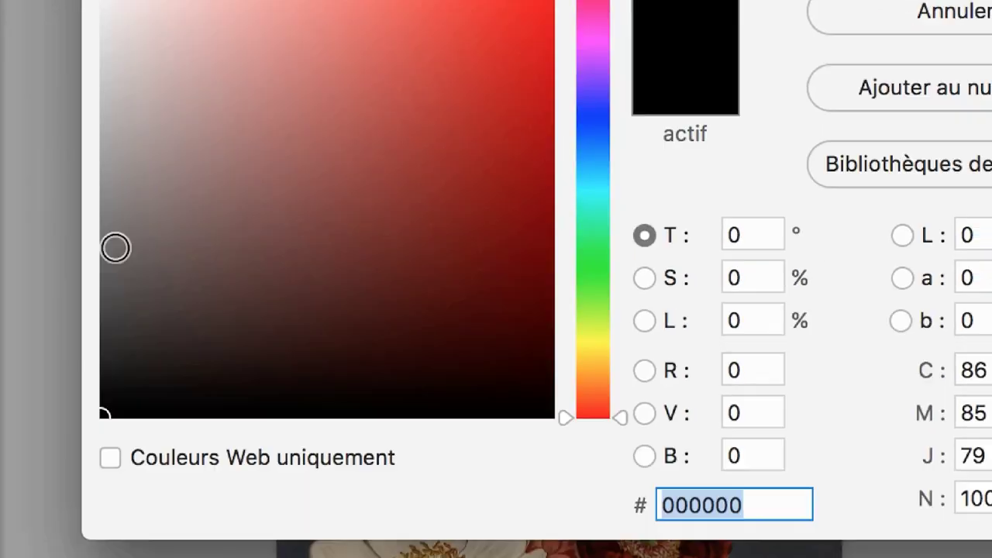
pyautogui.click(106, 235)
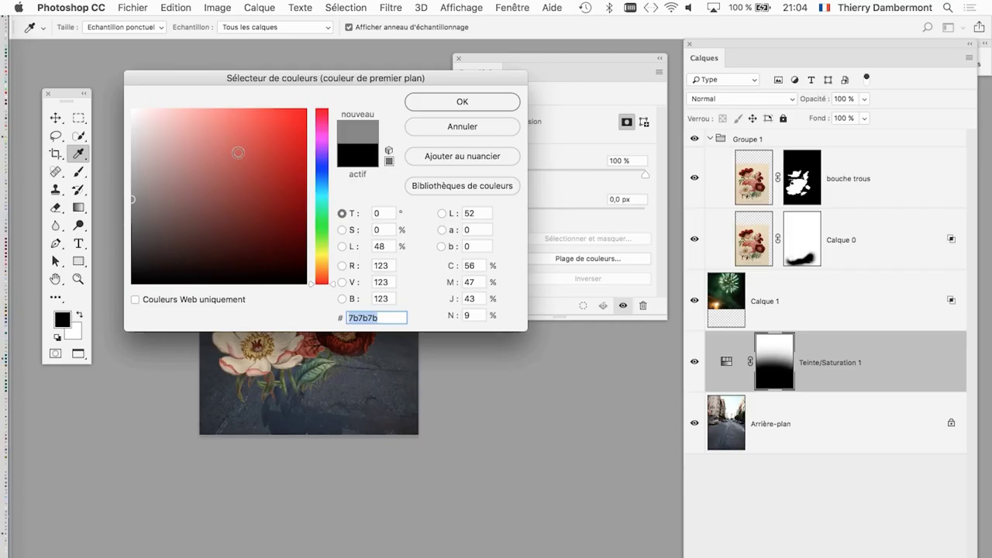
pyautogui.click(496, 103)
pyautogui.moveTo(220, 333); pyautogui.dragTo(437, 345)
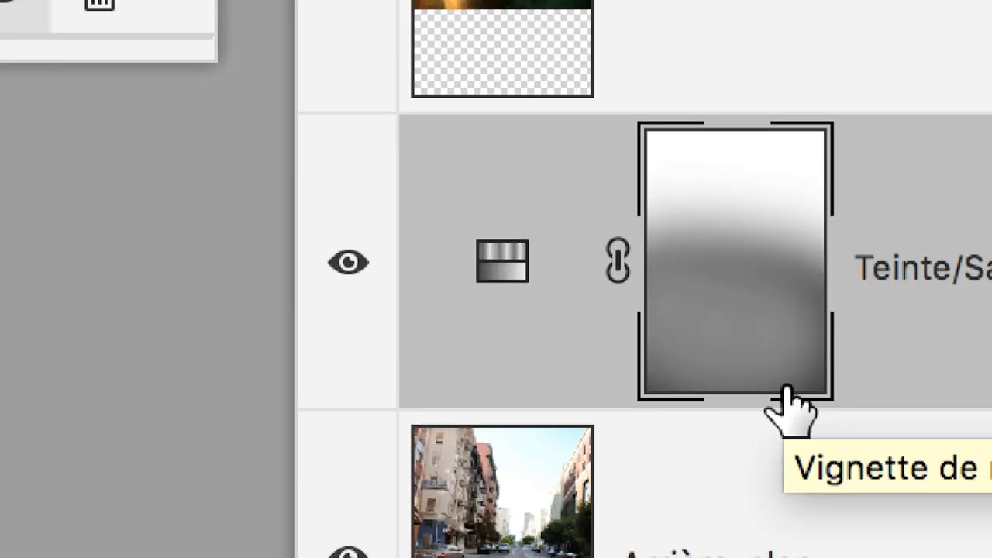
# Step: Set the tint to Teinte 221 and Saturation 47
pyautogui.moveTo(786, 388); pyautogui.dragTo(787, 388)
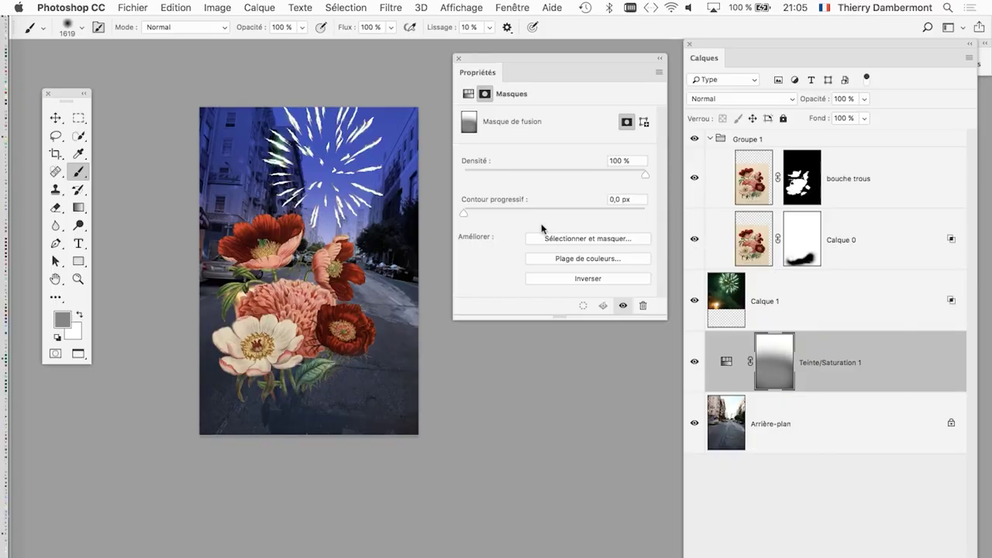
pyautogui.click(732, 362)
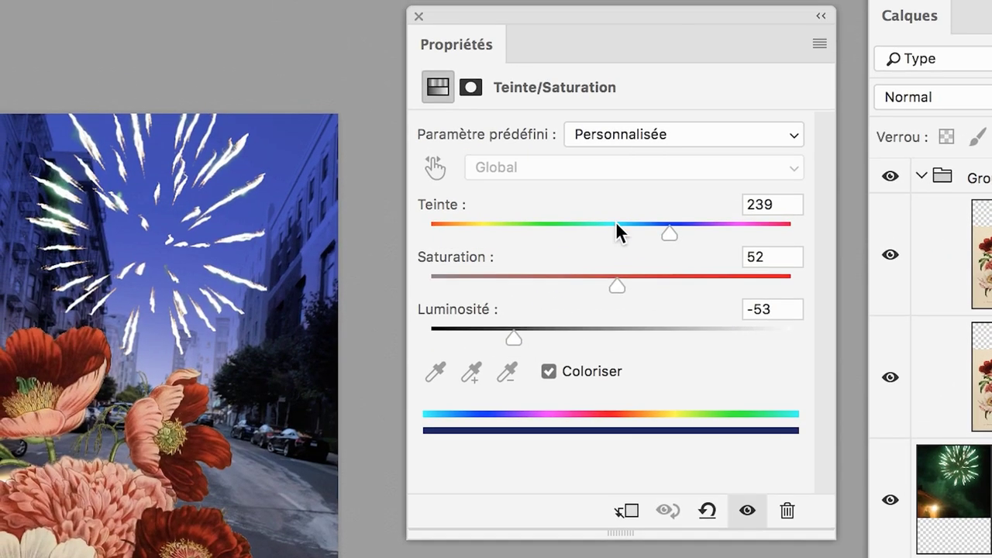
pyautogui.moveTo(617, 225); pyautogui.dragTo(627, 226)
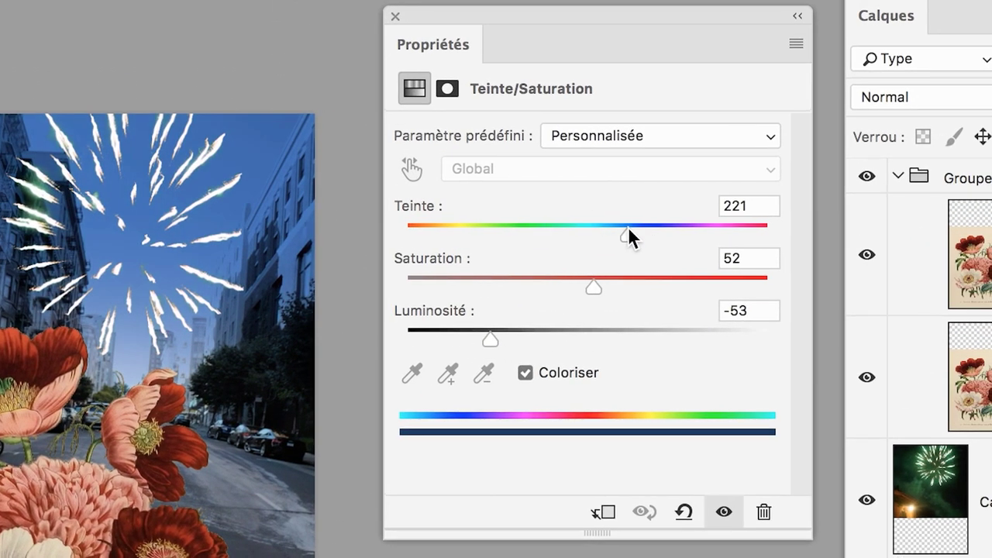
pyautogui.moveTo(593, 285); pyautogui.dragTo(576, 279)
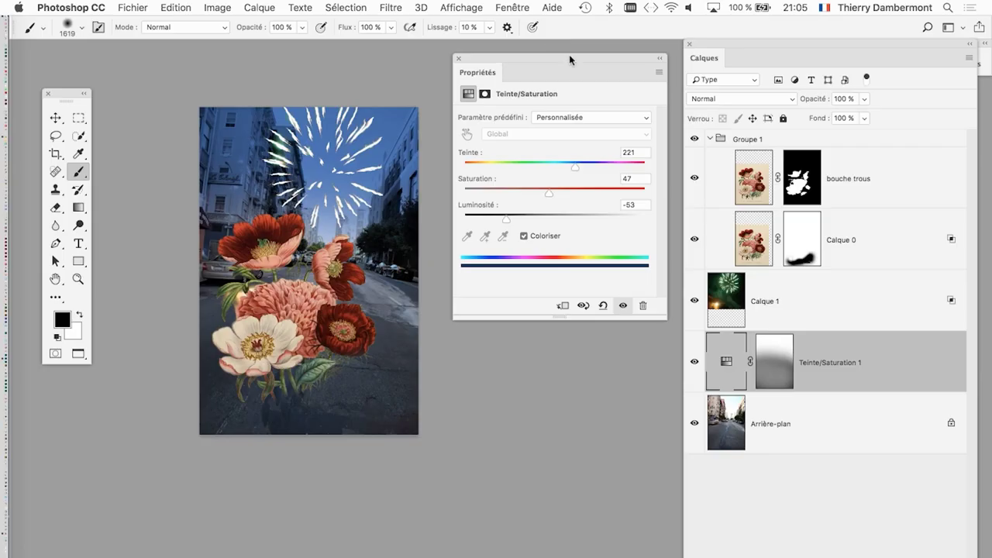
pyautogui.moveTo(569, 62); pyautogui.dragTo(558, 262)
# Step: Lower the fireworks layer Calque 1's opacity to 64%
pyautogui.click(726, 291)
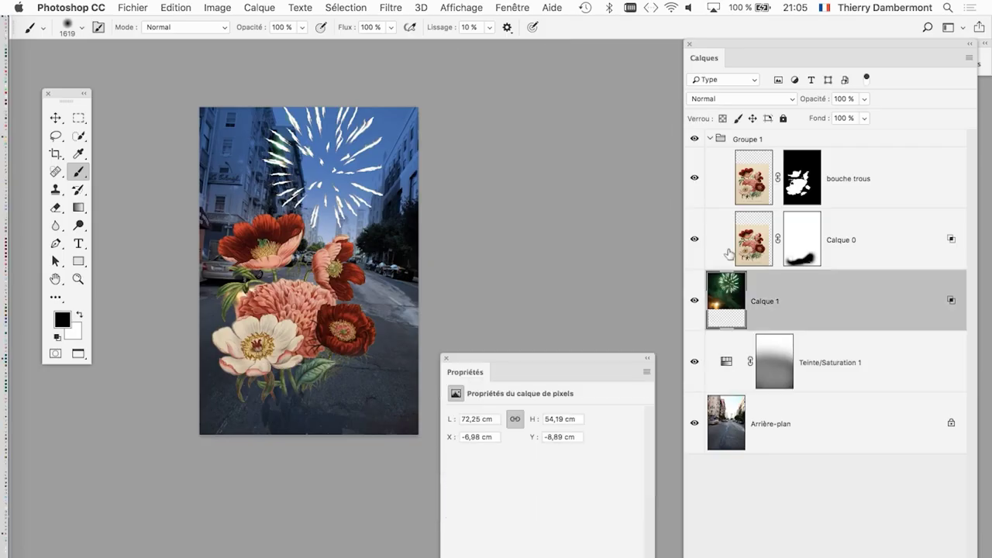
pyautogui.moveTo(736, 43); pyautogui.dragTo(476, 43)
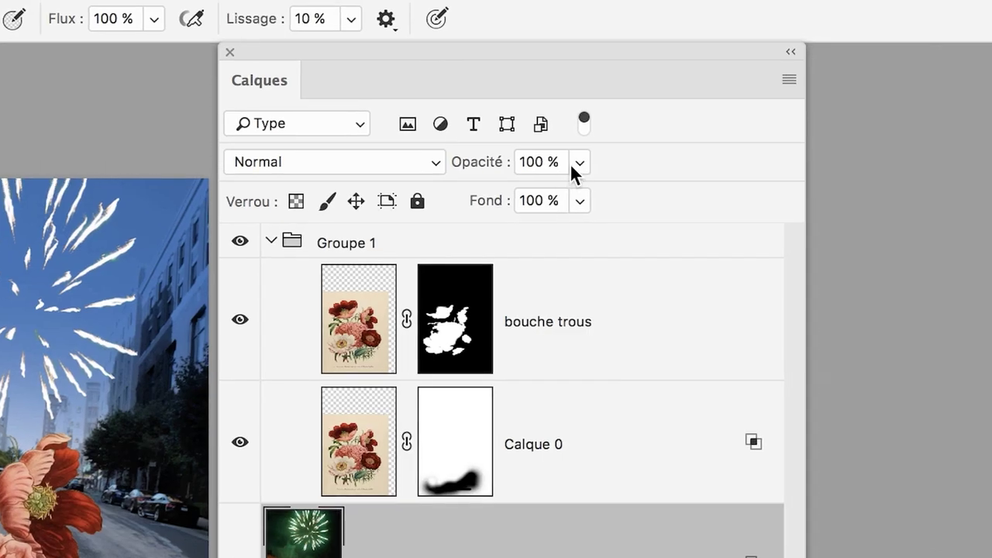
pyautogui.click(570, 163)
pyautogui.click(564, 173)
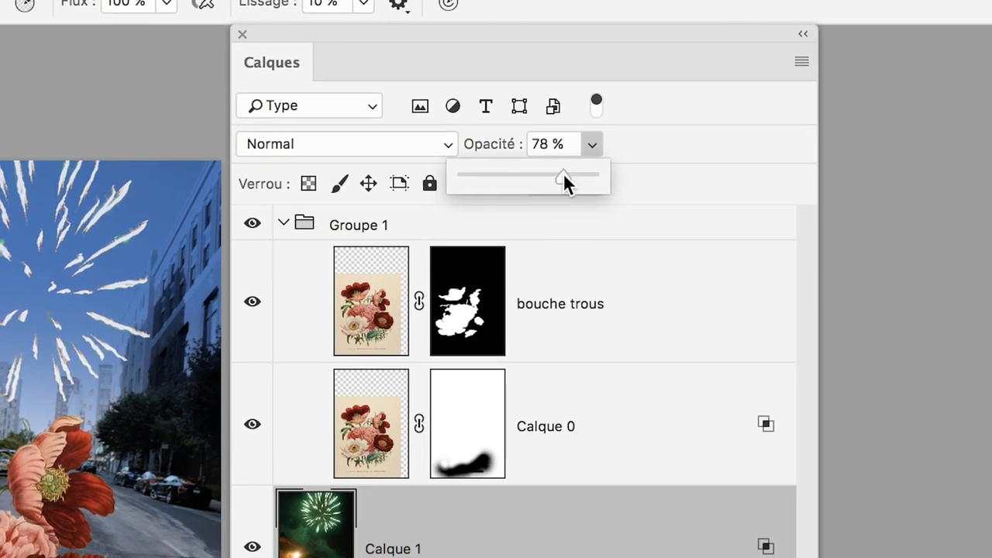
pyautogui.moveTo(562, 172); pyautogui.dragTo(547, 174)
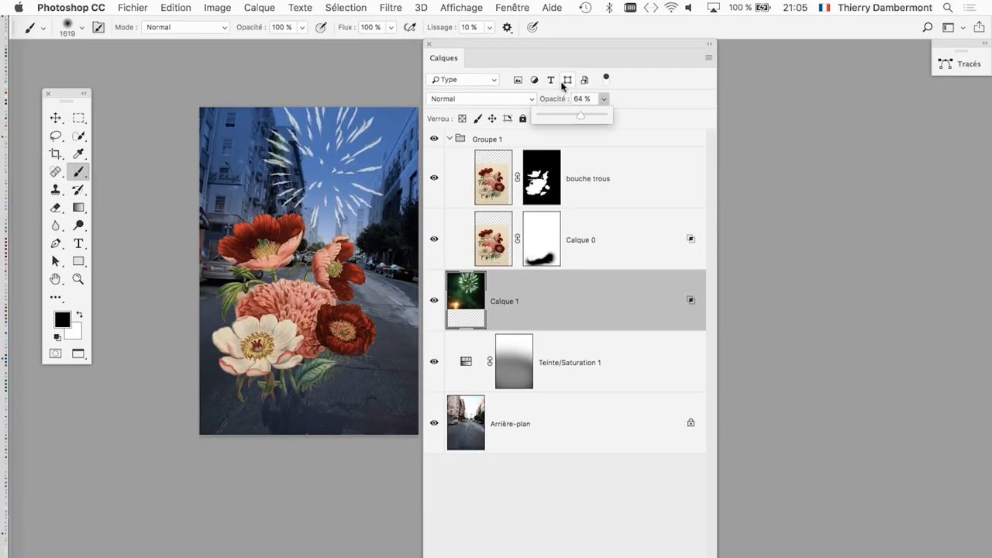
pyautogui.moveTo(511, 44); pyautogui.dragTo(678, 68)
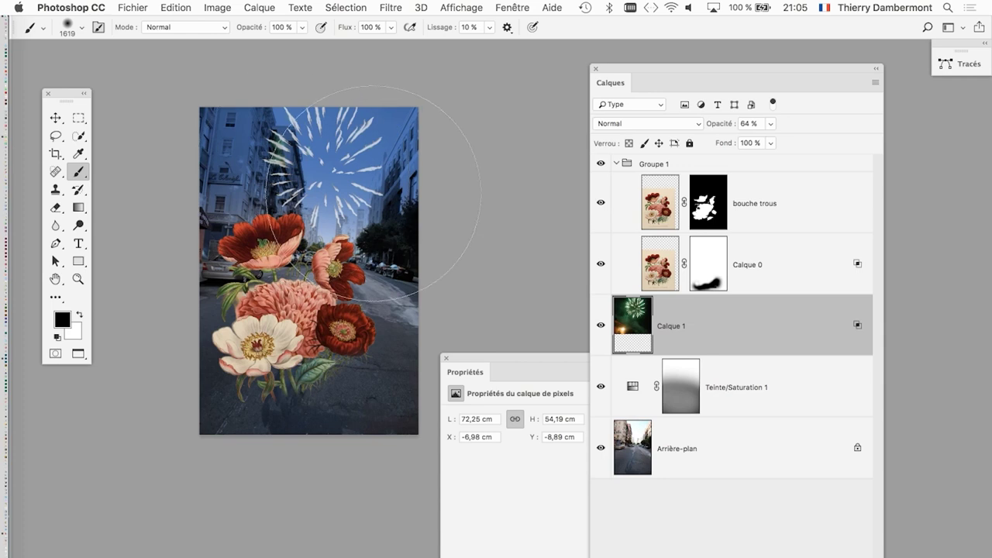
# Step: Nudge the fireworks right and slightly down, then add a blank layer mask
pyautogui.click(55, 118)
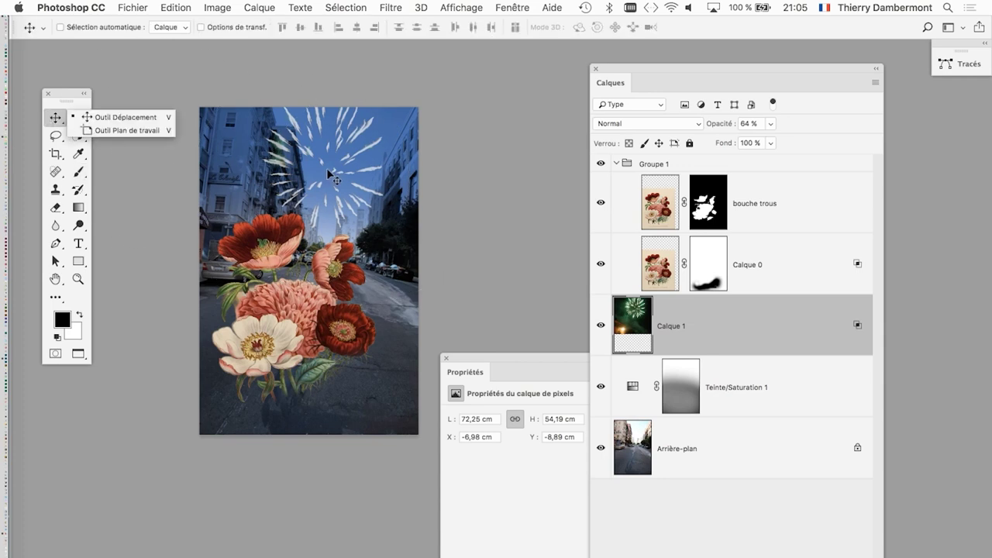
pyautogui.moveTo(343, 175); pyautogui.dragTo(357, 183)
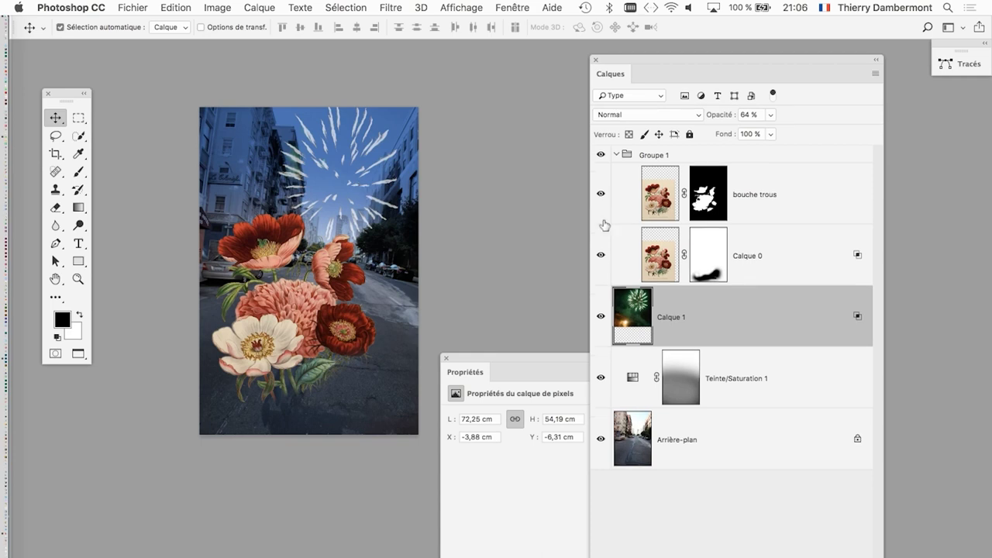
pyautogui.scroll(4, 328, 203)
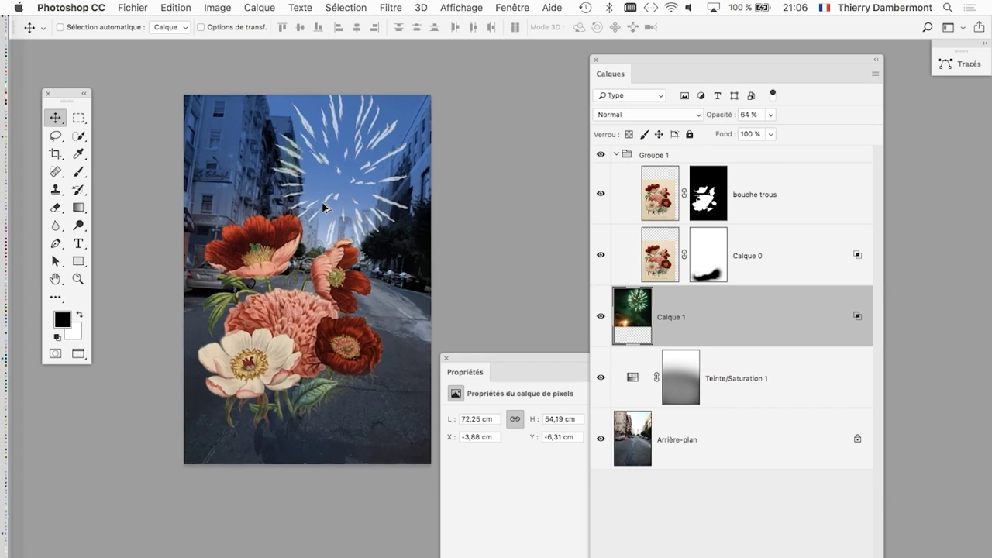
pyautogui.scroll(2, 328, 232)
pyautogui.scroll(2, 323, 271)
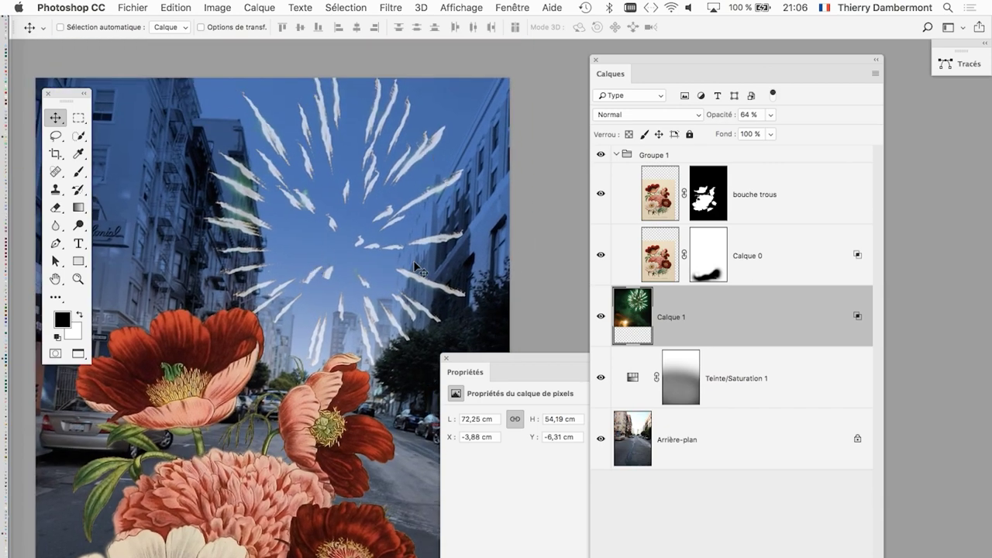
pyautogui.moveTo(648, 62); pyautogui.dragTo(610, 54)
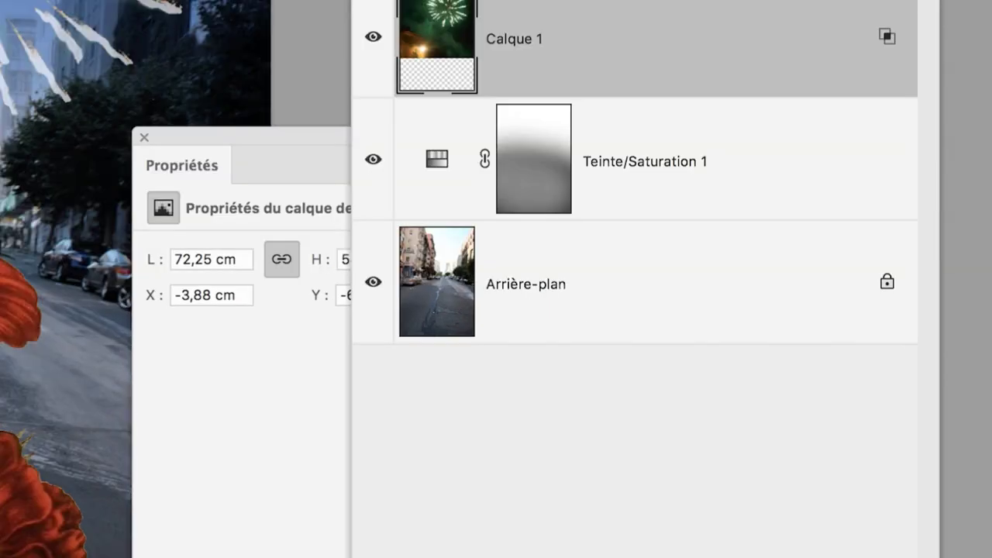
pyautogui.click(677, 408)
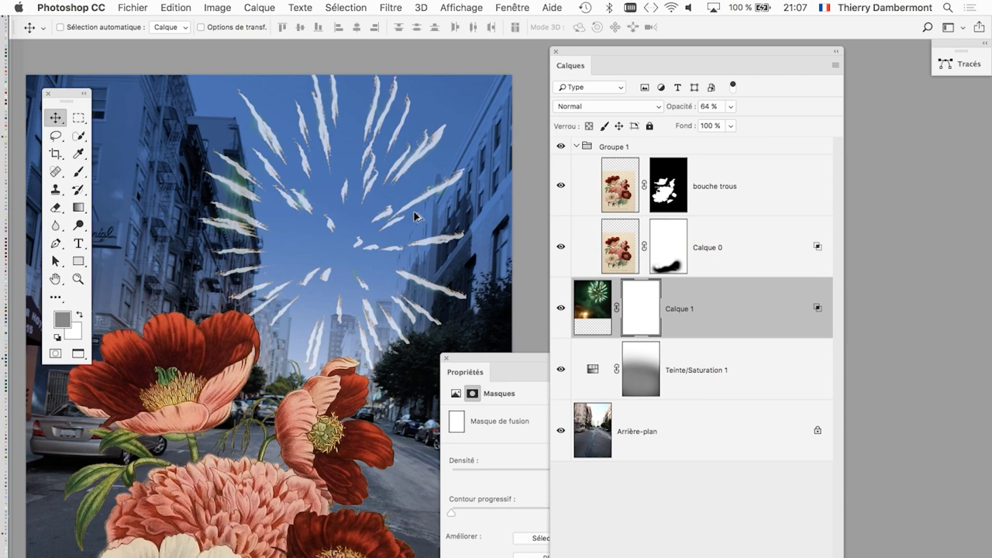
# Step: Choose the Brush with default black and white colours, shrink it, and clear panels away
pyautogui.scroll(1, 416, 216)
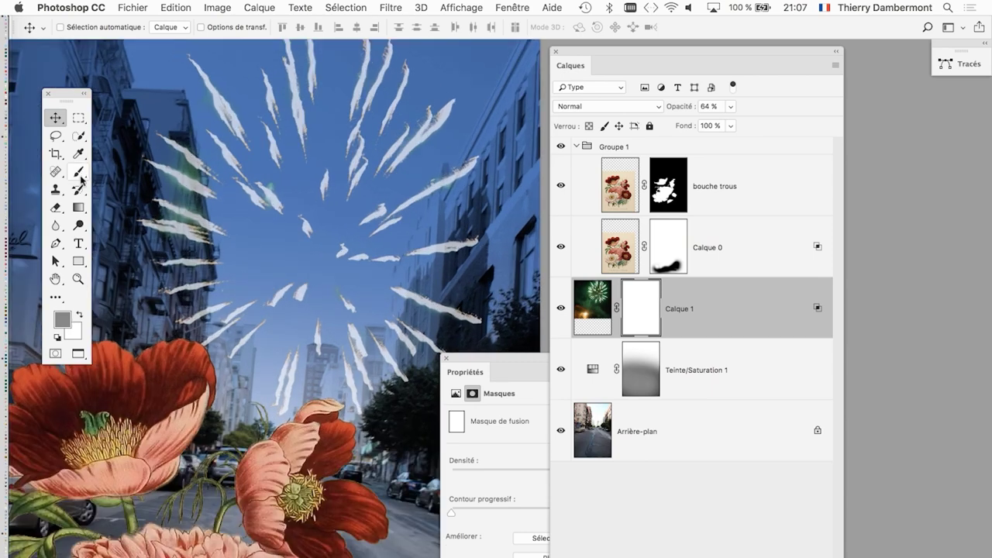
pyautogui.click(78, 171)
pyautogui.press('d')
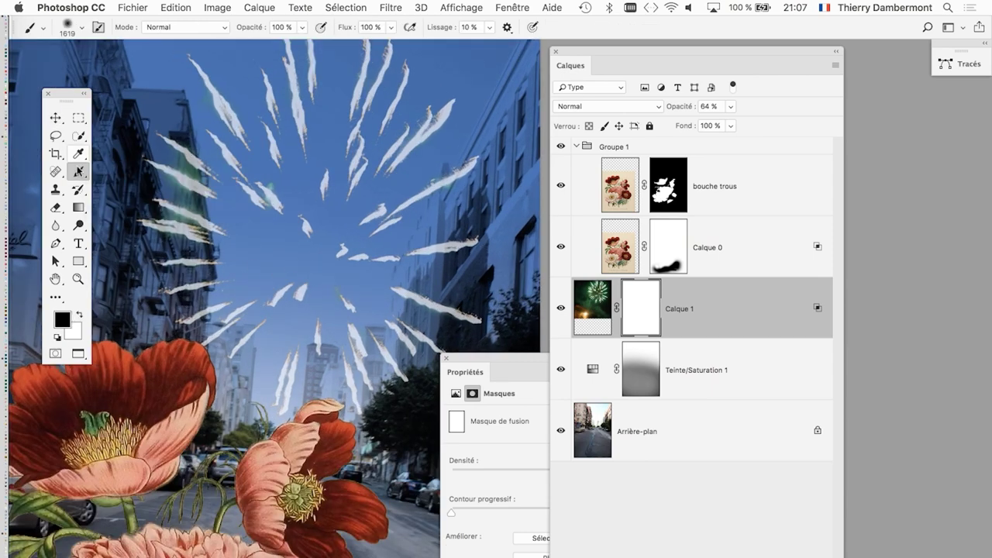
pyautogui.moveTo(388, 187)
pyautogui.mouseDown()
pyautogui.moveTo(373, 284)
pyautogui.moveTo(283, 276)
pyautogui.moveTo(268, 254)
pyautogui.moveTo(227, 393)
pyautogui.mouseUp()
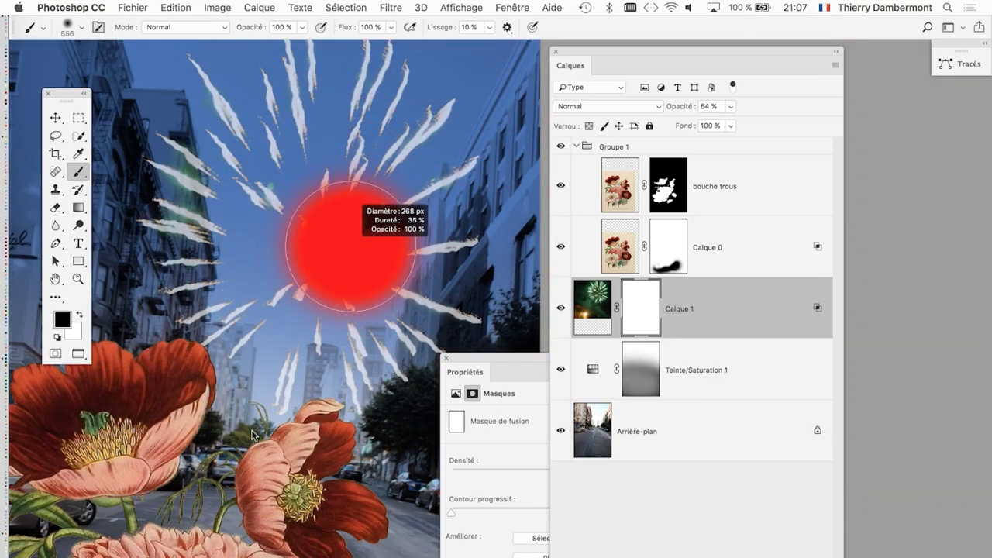
pyautogui.moveTo(580, 57); pyautogui.dragTo(675, 49)
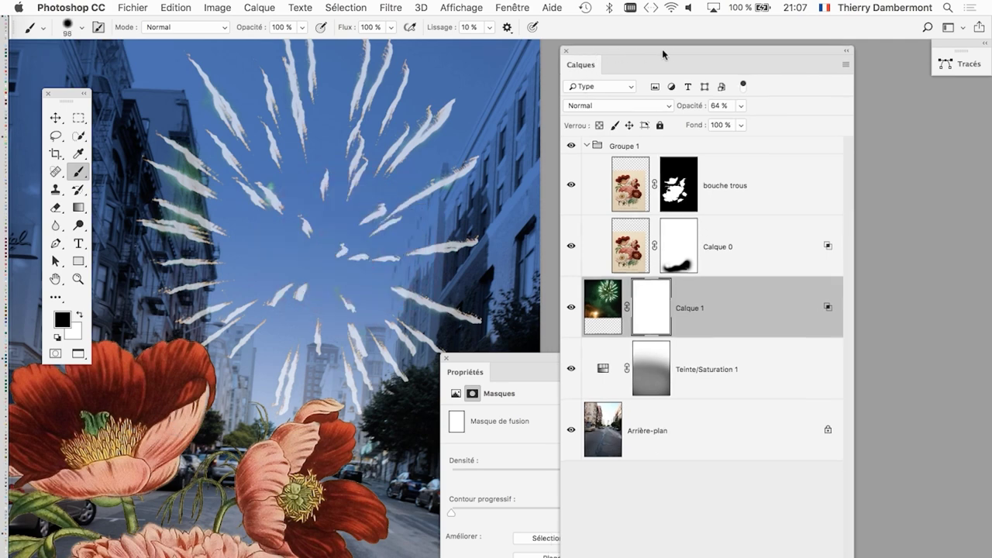
pyautogui.moveTo(468, 359); pyautogui.dragTo(805, 523)
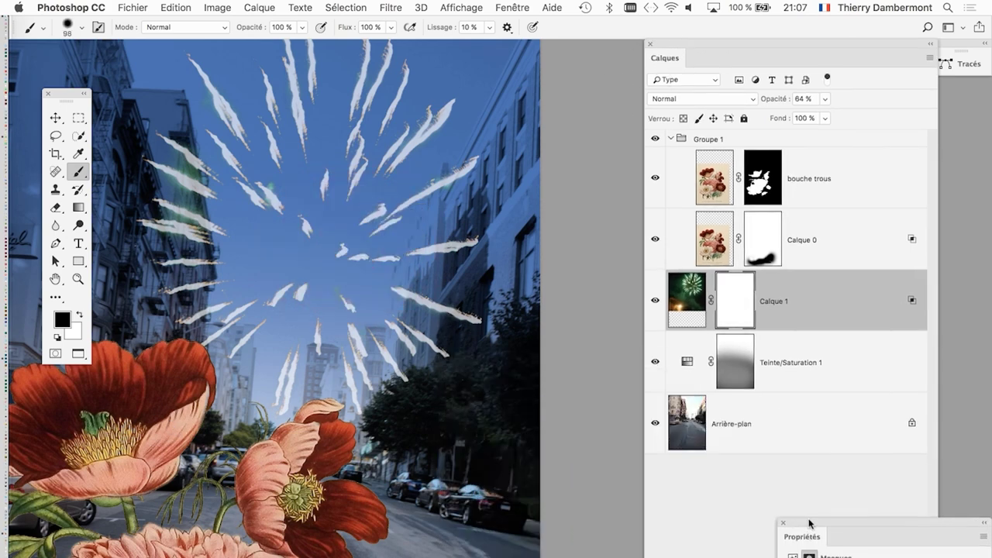
pyautogui.moveTo(439, 212); pyautogui.dragTo(422, 212)
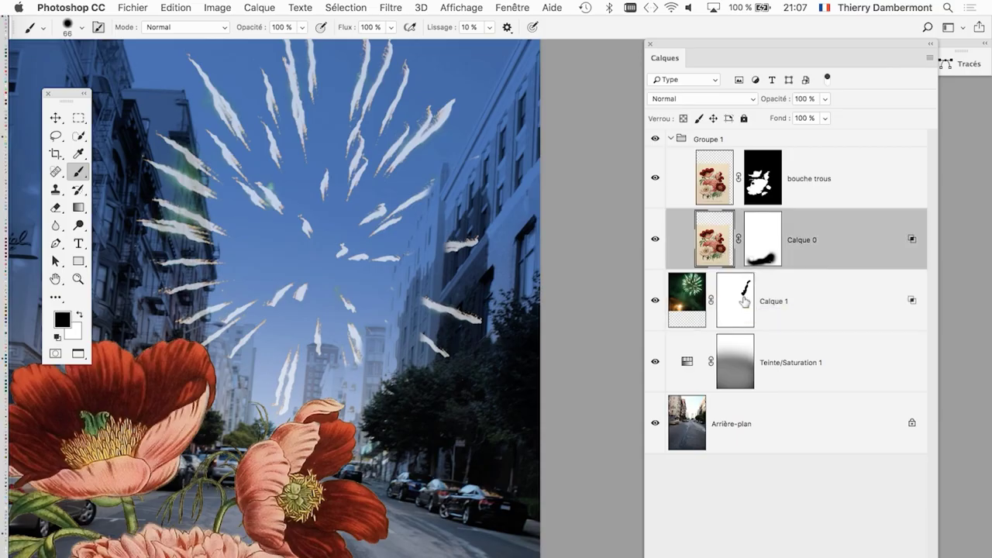
# Step: Paint black in Calque 1's mask over the streaks on the right and left buildings
pyautogui.click(744, 299)
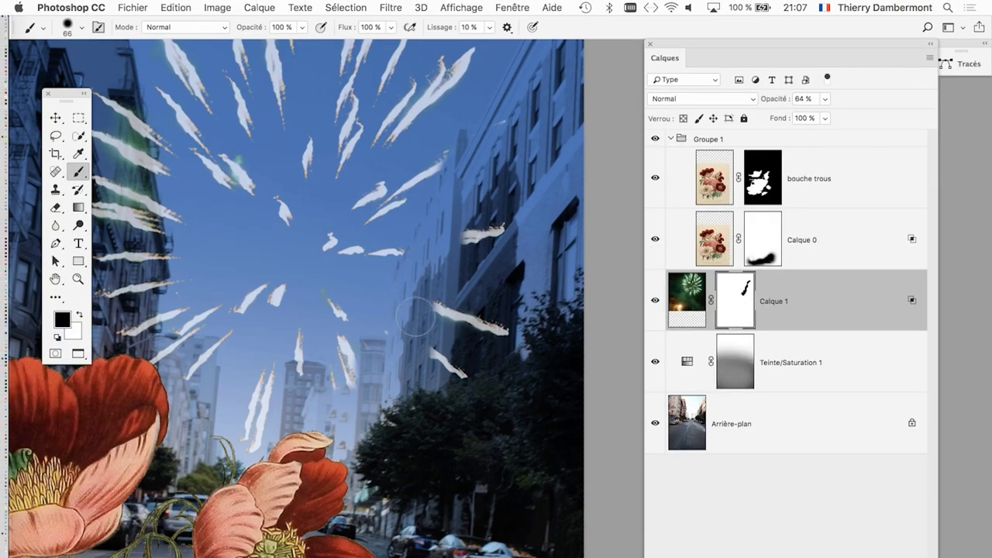
pyautogui.moveTo(442, 314); pyautogui.dragTo(489, 226)
pyautogui.moveTo(493, 306)
pyautogui.mouseDown()
pyautogui.moveTo(503, 307)
pyautogui.moveTo(438, 366)
pyautogui.mouseUp()
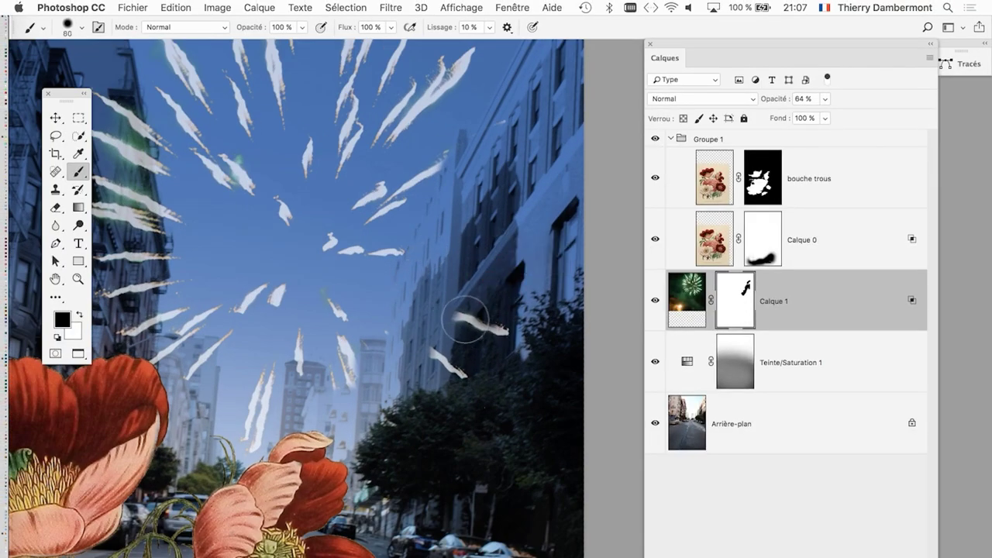
pyautogui.hscroll(-5, 408, 333)
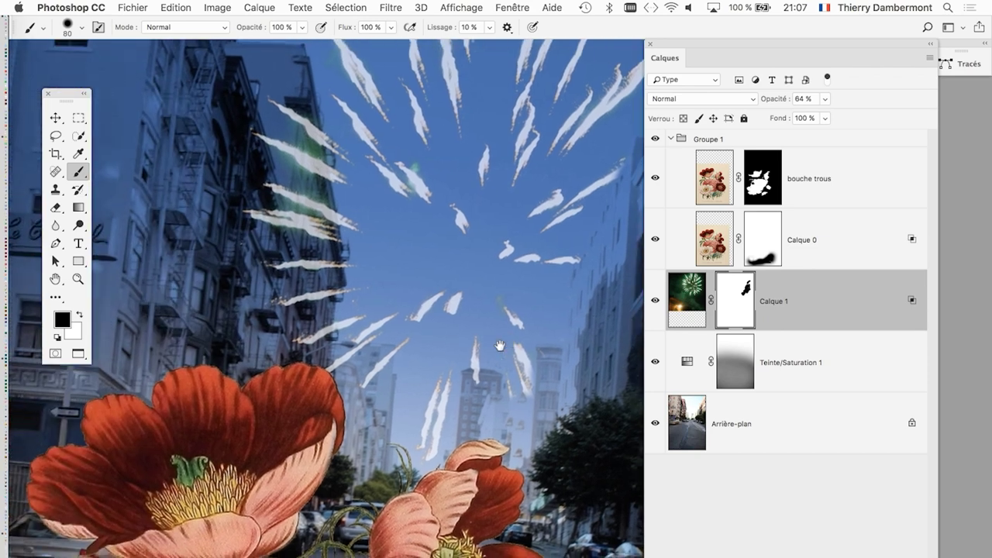
pyautogui.moveTo(360, 348)
pyautogui.mouseDown()
pyautogui.moveTo(326, 85)
pyautogui.moveTo(298, 99)
pyautogui.mouseUp()
pyautogui.moveTo(332, 354); pyautogui.dragTo(287, 242)
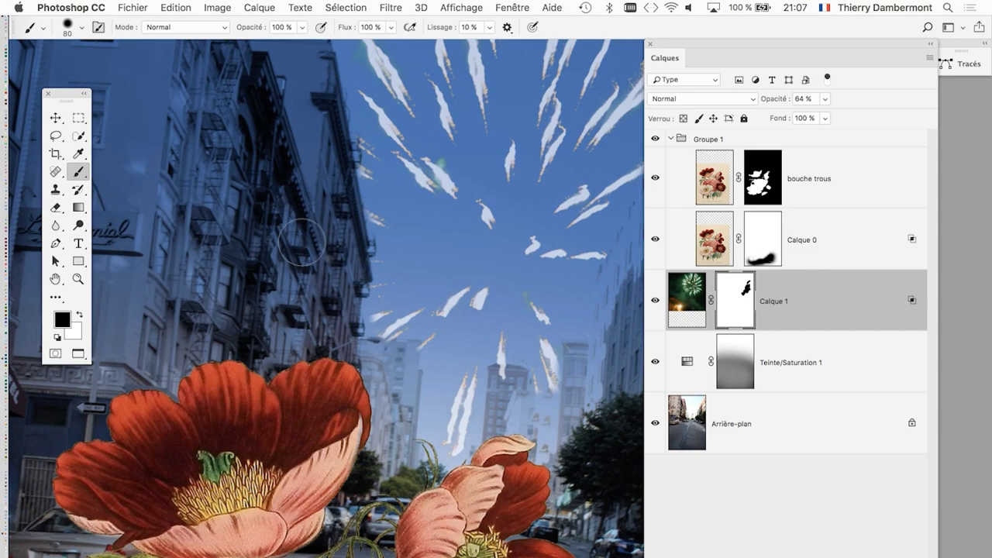
pyautogui.hscroll(-1, 414, 321)
pyautogui.moveTo(413, 341); pyautogui.dragTo(381, 334)
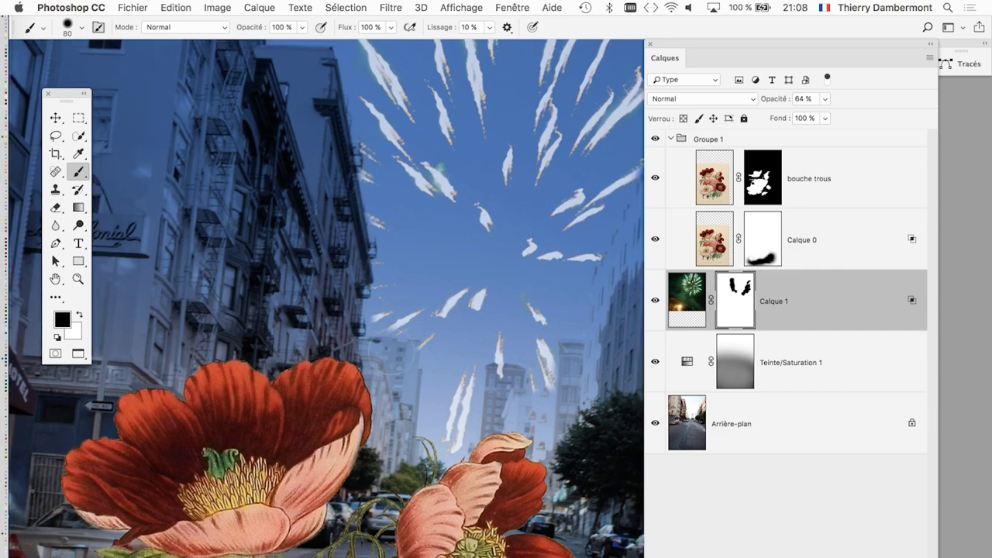
pyautogui.scroll(-3, 500, 383)
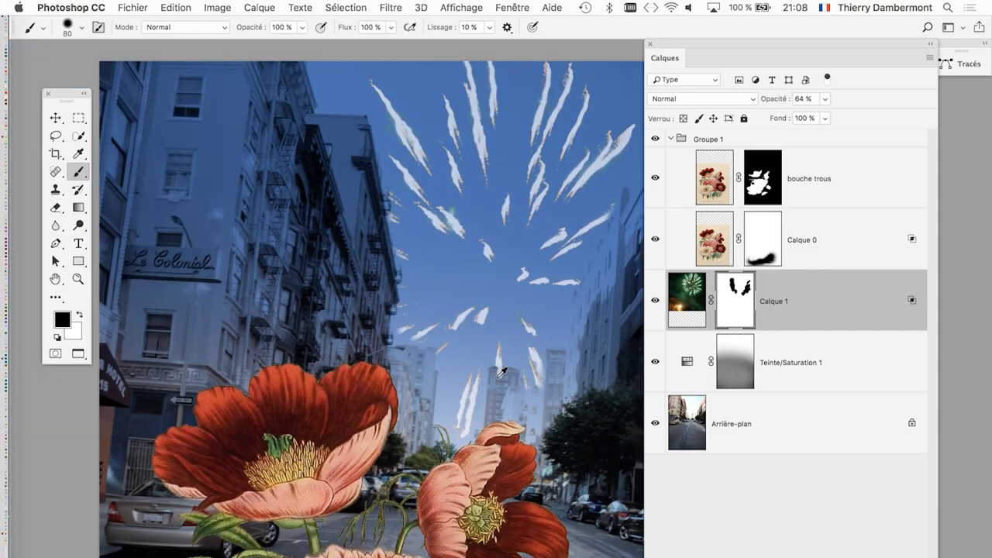
pyautogui.scroll(-1, 482, 318)
pyautogui.scroll(-1, 387, 288)
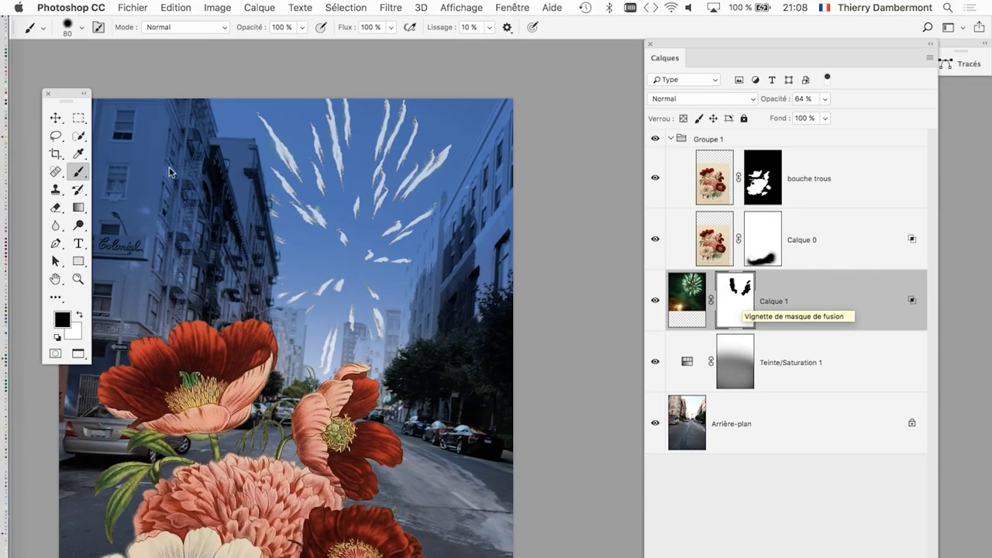
pyautogui.rightClick(56, 124)
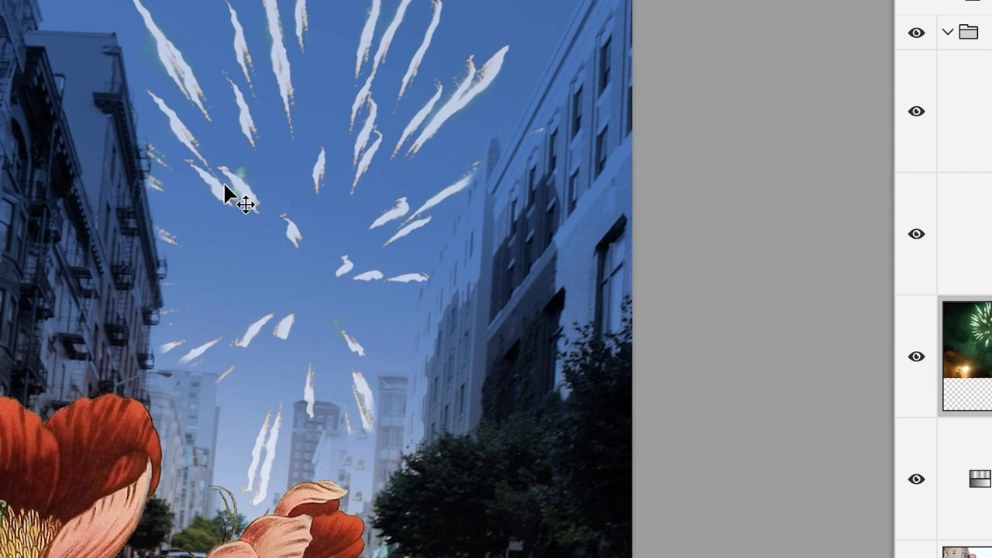
# Step: Try moving the fireworks down-left, then undo that move
pyautogui.moveTo(225, 186); pyautogui.dragTo(180, 212)
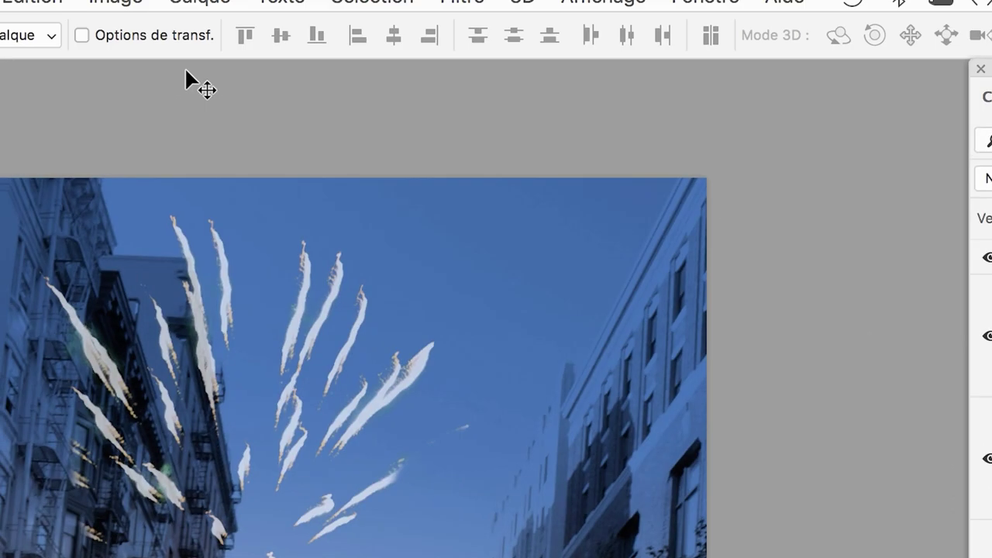
pyautogui.click(31, 3)
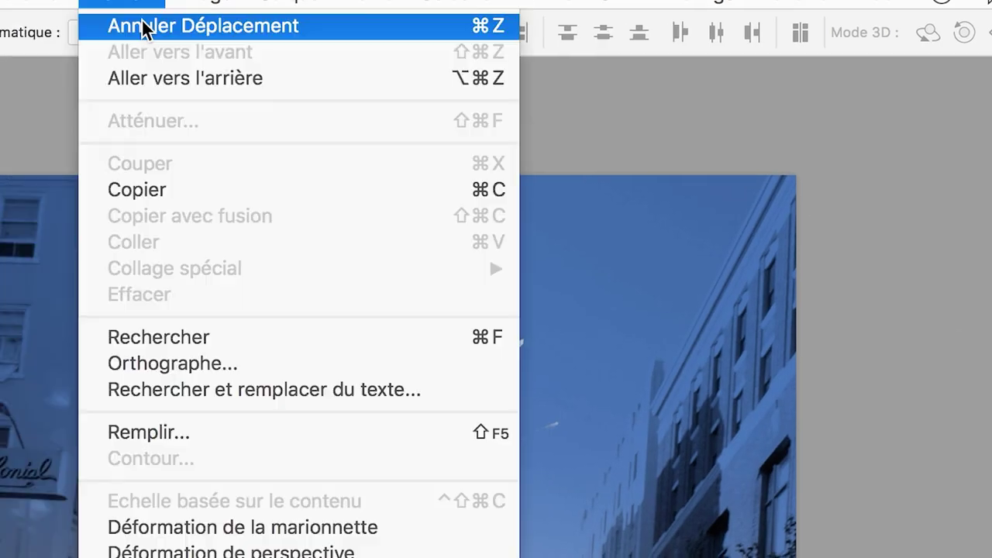
pyautogui.click(51, 29)
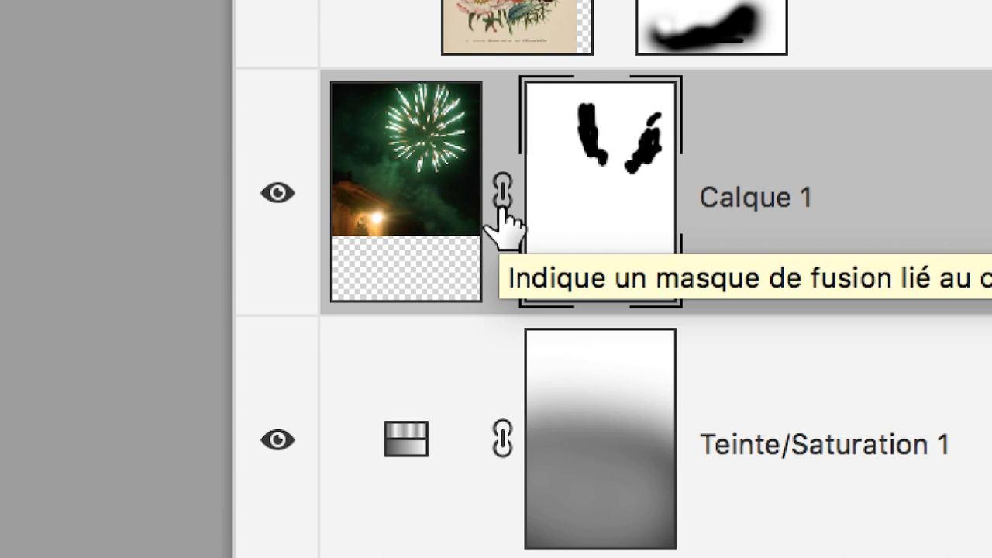
# Step: Unlink Calque 1's mask and centre the fireworks burst in the sky above the bouquet
pyautogui.click(502, 203)
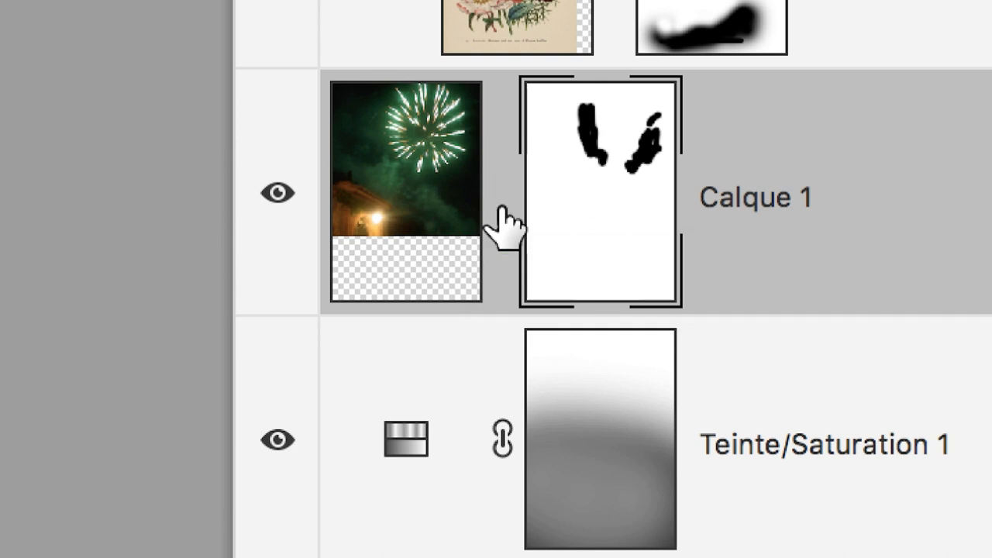
pyautogui.click(492, 208)
pyautogui.moveTo(493, 208); pyautogui.dragTo(494, 207)
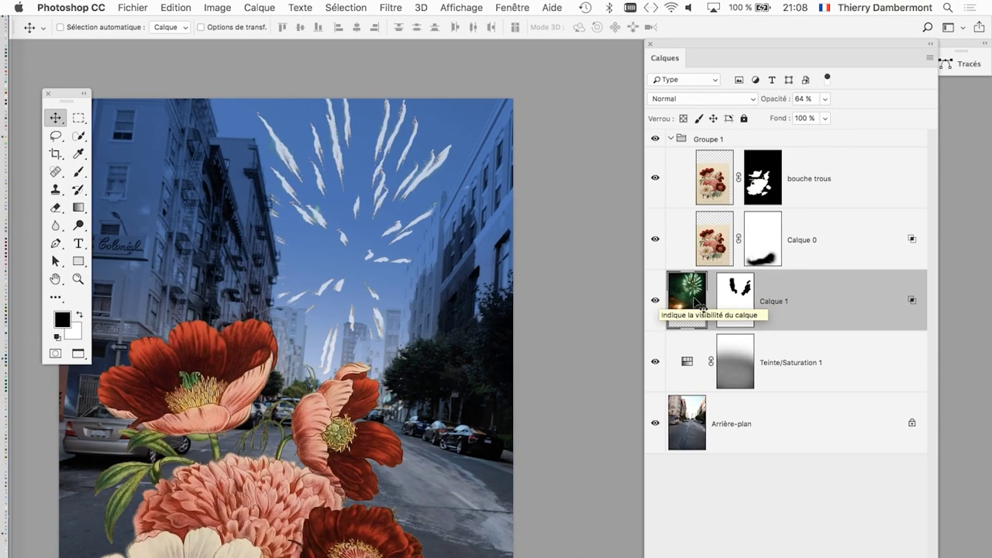
pyautogui.moveTo(405, 236)
pyautogui.mouseDown()
pyautogui.moveTo(381, 224)
pyautogui.moveTo(374, 243)
pyautogui.mouseUp()
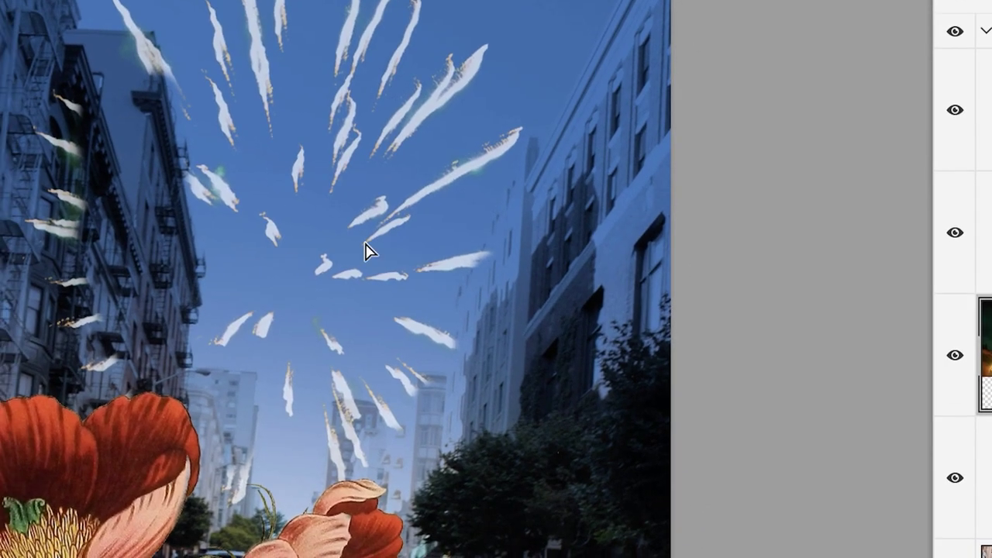
pyautogui.moveTo(369, 250); pyautogui.dragTo(385, 267)
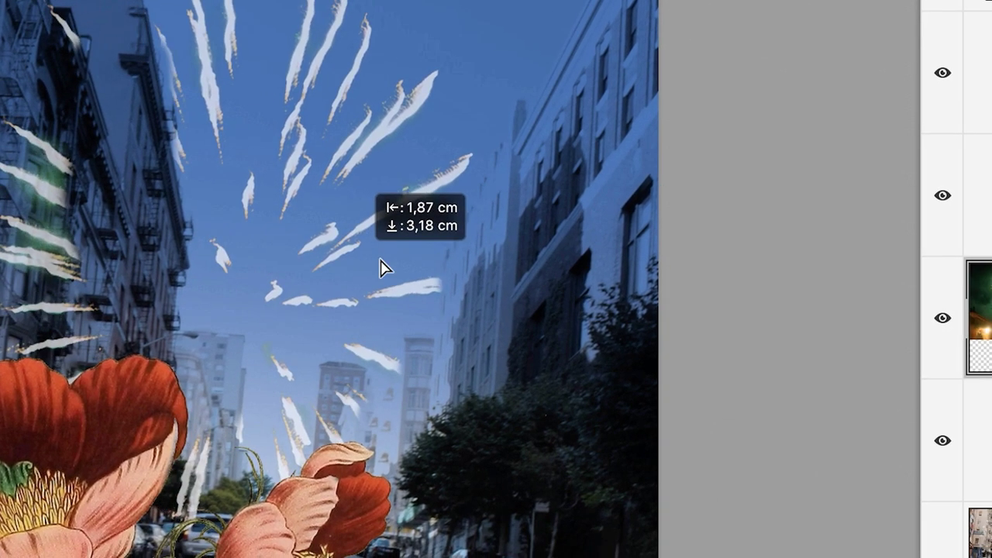
pyautogui.moveTo(379, 261); pyautogui.dragTo(400, 255)
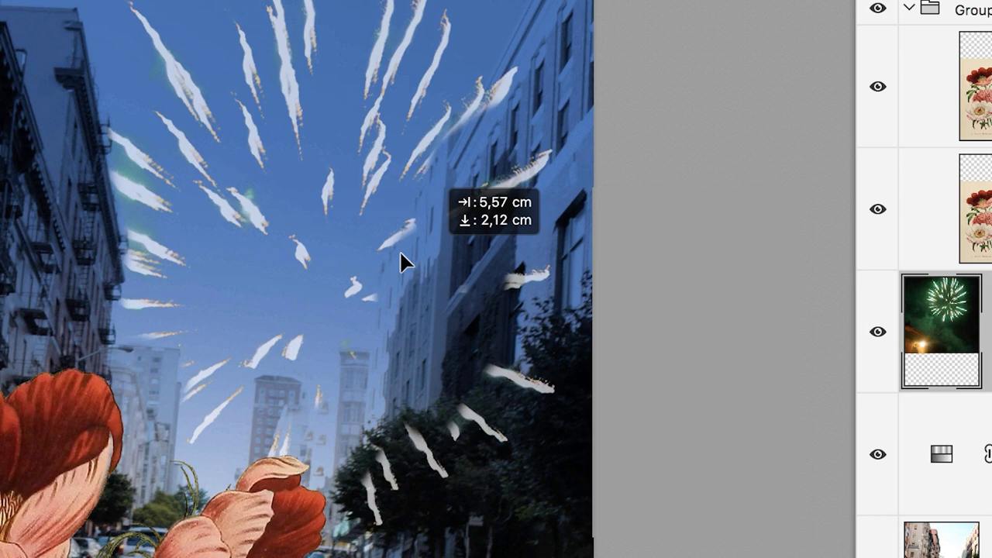
pyautogui.moveTo(401, 261); pyautogui.dragTo(395, 268)
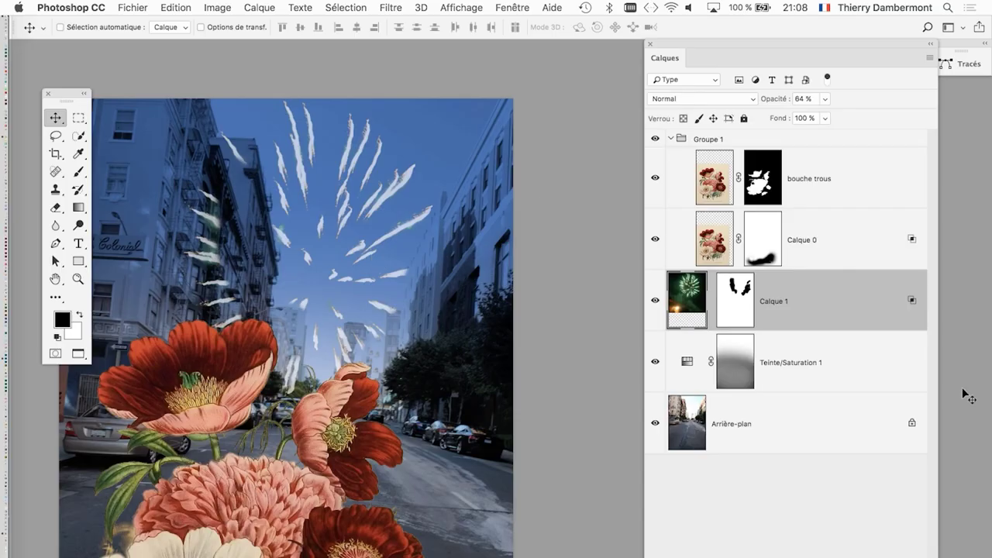
pyautogui.moveTo(723, 49); pyautogui.dragTo(654, 26)
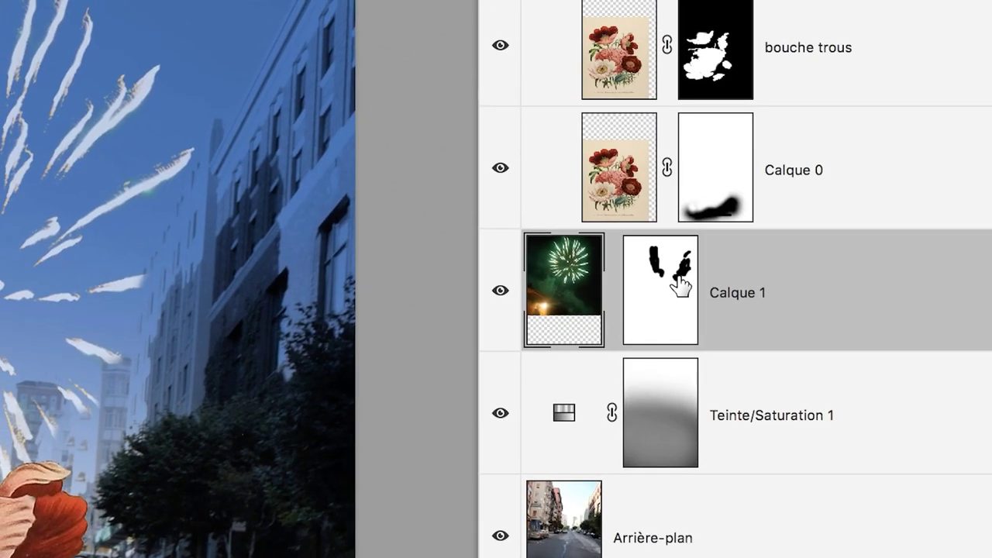
# Step: Delete Calque 1's layer mask without applying it, then enlarge the Calques panel
pyautogui.click(679, 279)
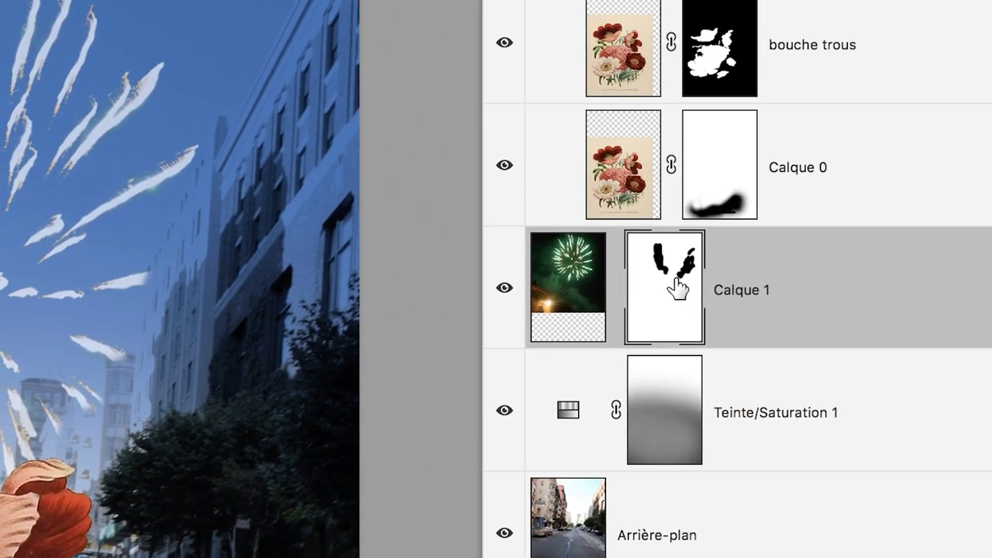
pyautogui.moveTo(679, 289)
pyautogui.mouseDown()
pyautogui.moveTo(777, 368)
pyautogui.moveTo(887, 507)
pyautogui.mouseUp()
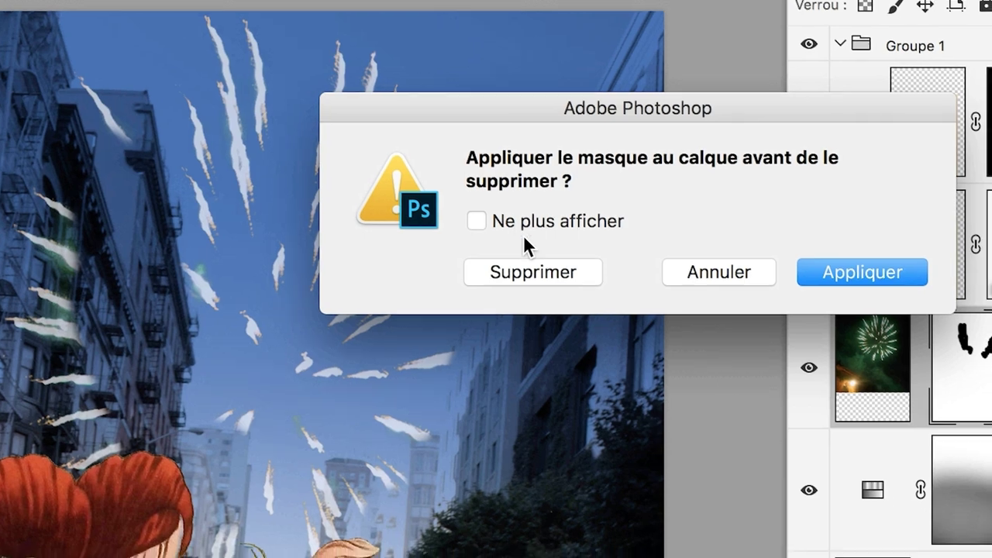
pyautogui.click(555, 282)
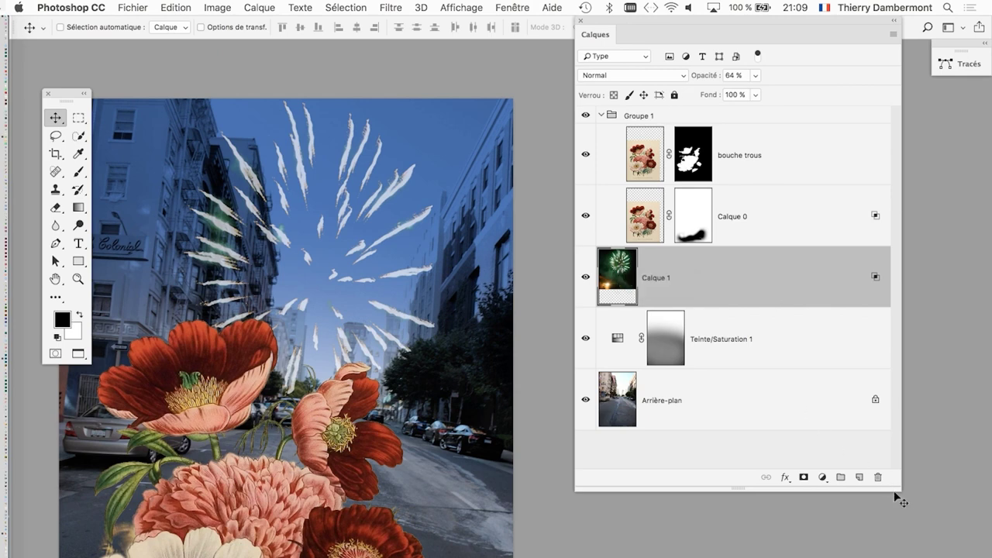
pyautogui.moveTo(898, 490); pyautogui.dragTo(936, 534)
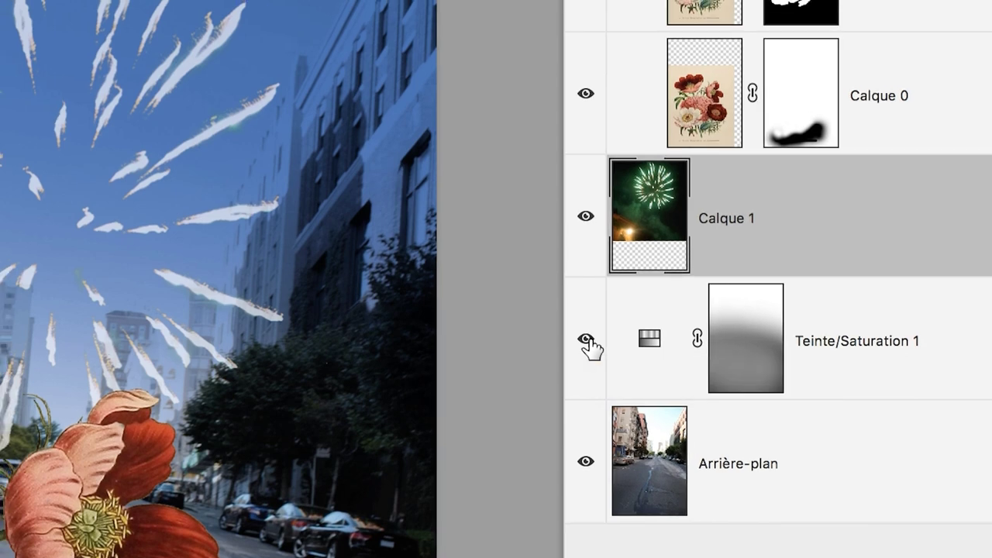
# Step: Hide the Teinte/Saturation 1 blue tint and select the Arrière-plan street photo layer
pyautogui.click(578, 338)
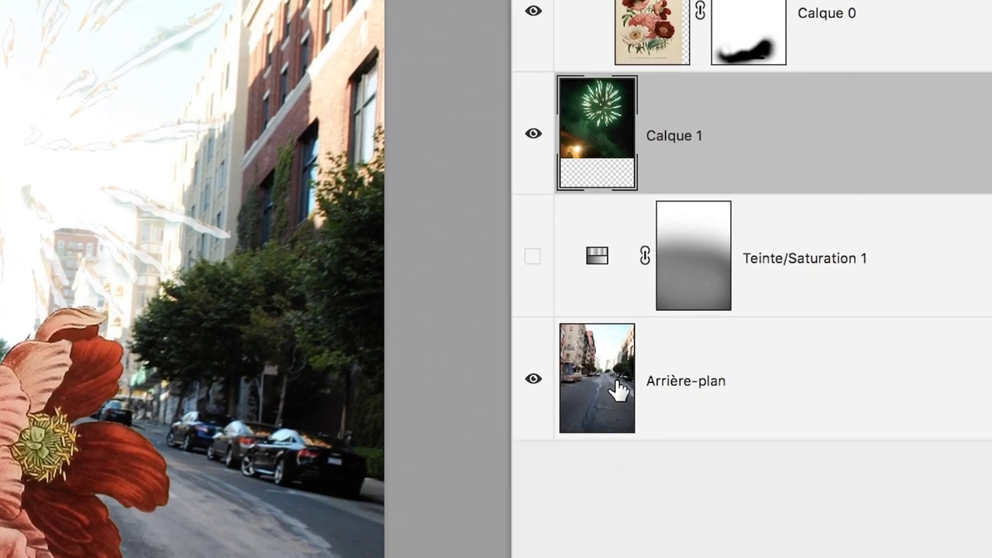
pyautogui.click(618, 390)
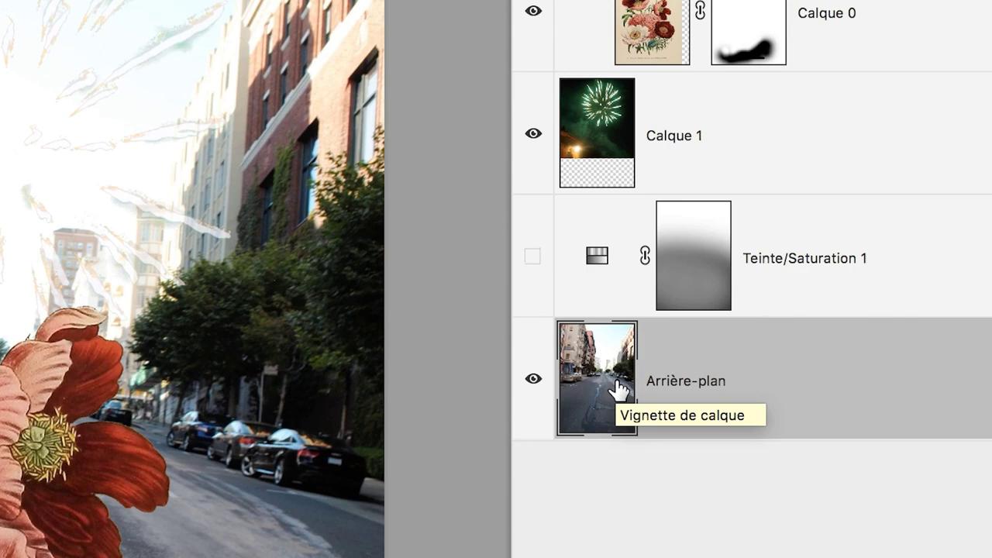
pyautogui.moveTo(620, 390); pyautogui.dragTo(621, 391)
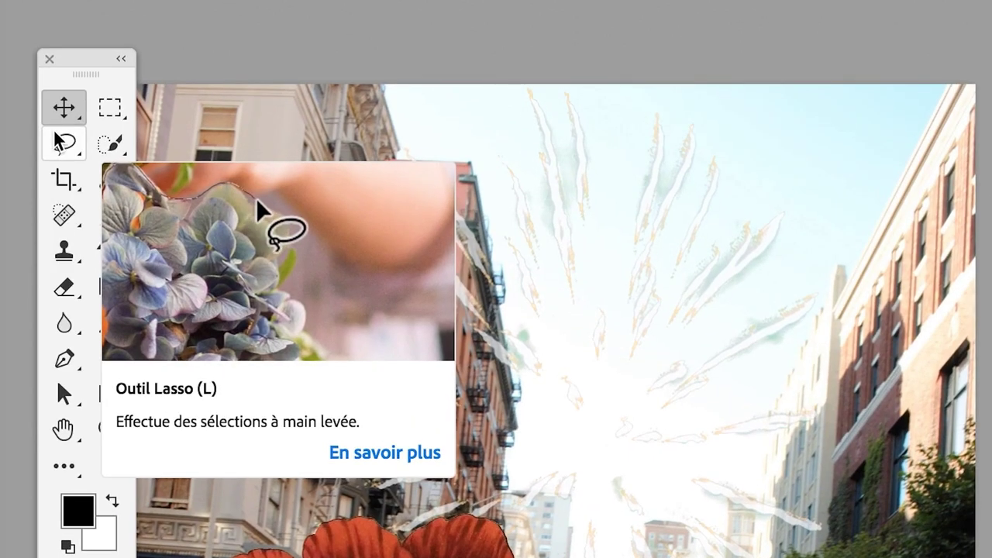
# Step: With the Polygonal Lasso, outline the pink building on the left
pyautogui.rightClick(57, 138)
pyautogui.click(124, 164)
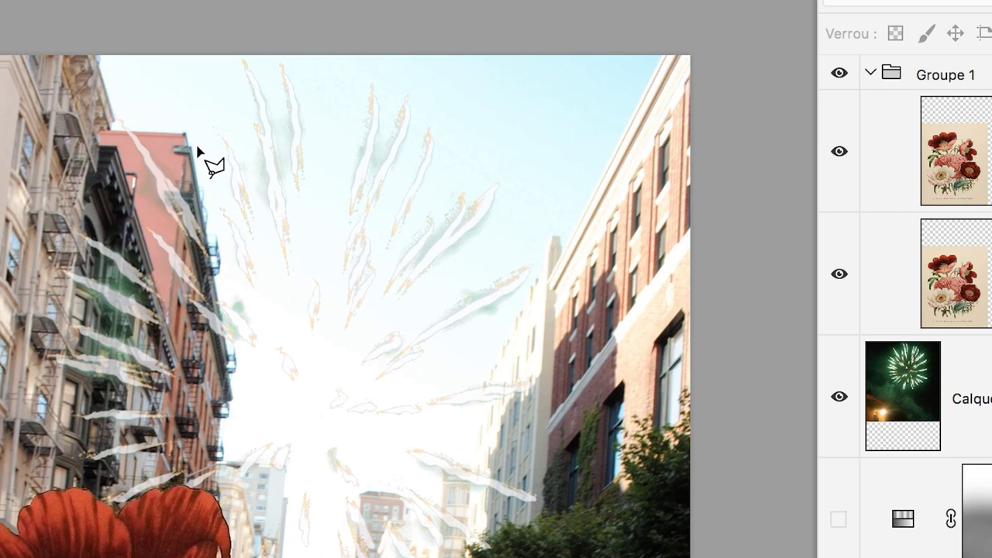
pyautogui.click(198, 151)
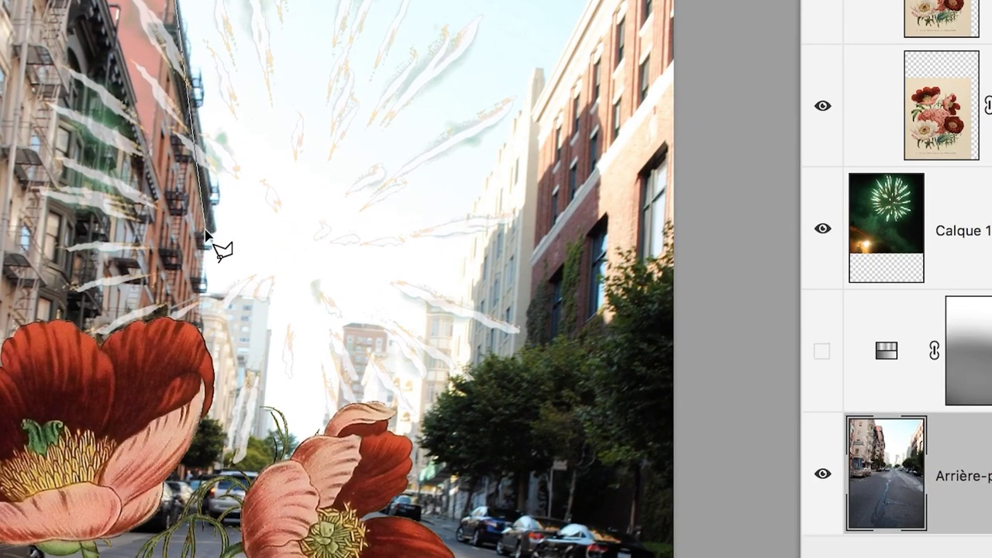
pyautogui.click(205, 233)
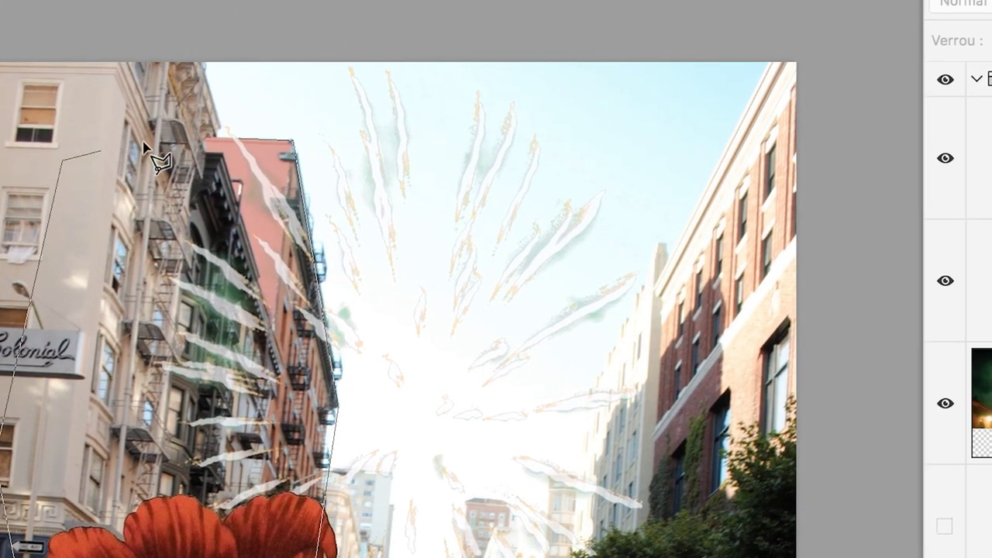
pyautogui.doubleClick(176, 145)
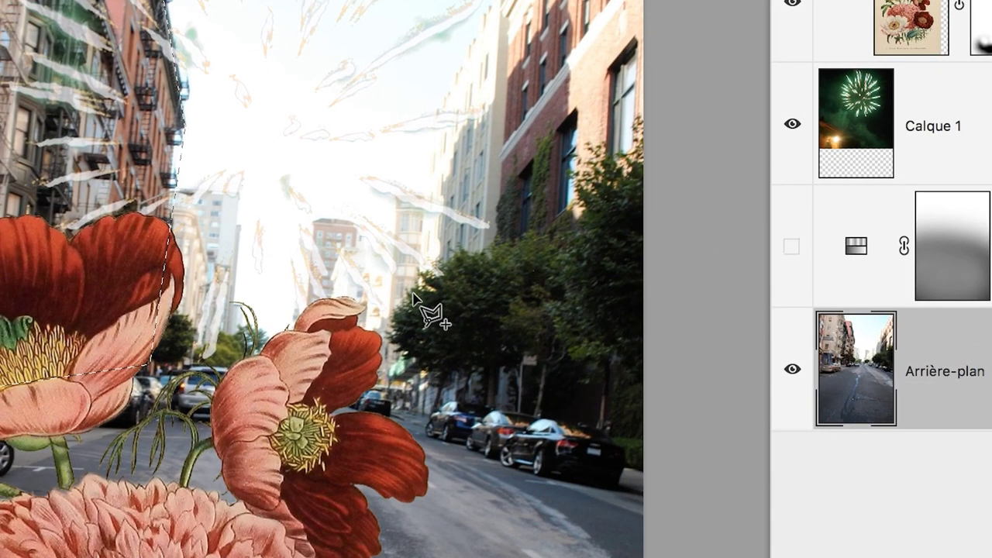
# Step: Trace the right building's roof and chimney edges to close the second outline
pyautogui.click(380, 328)
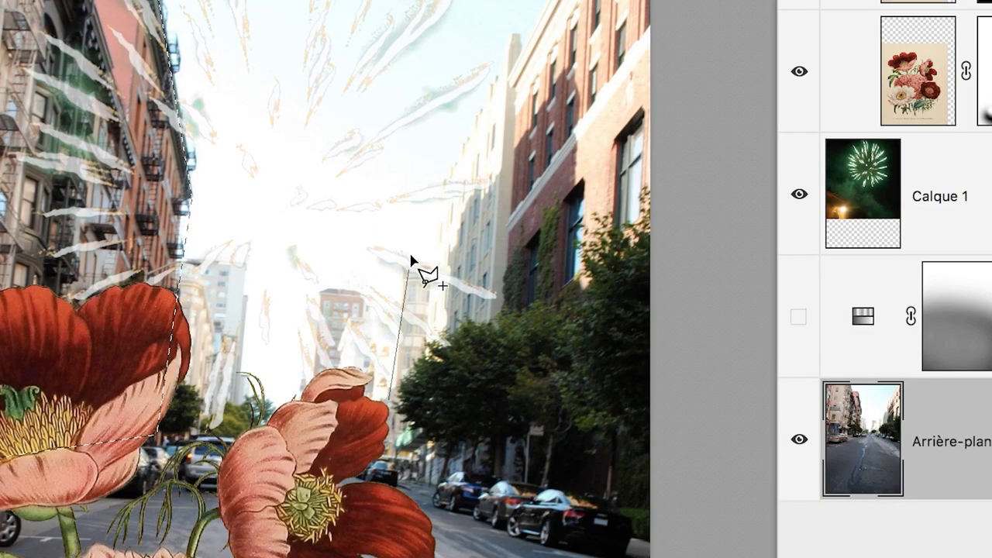
pyautogui.click(396, 257)
pyautogui.click(435, 256)
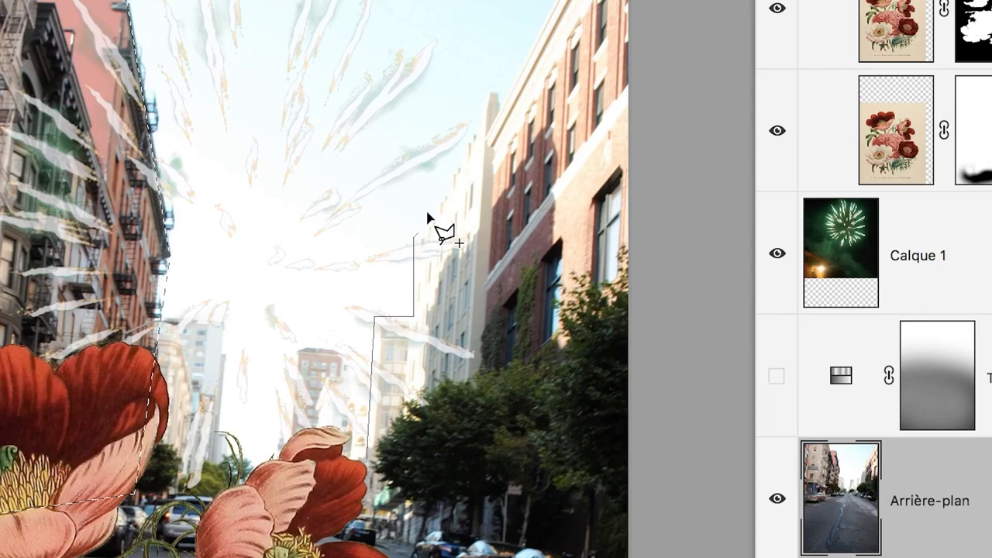
pyautogui.click(415, 234)
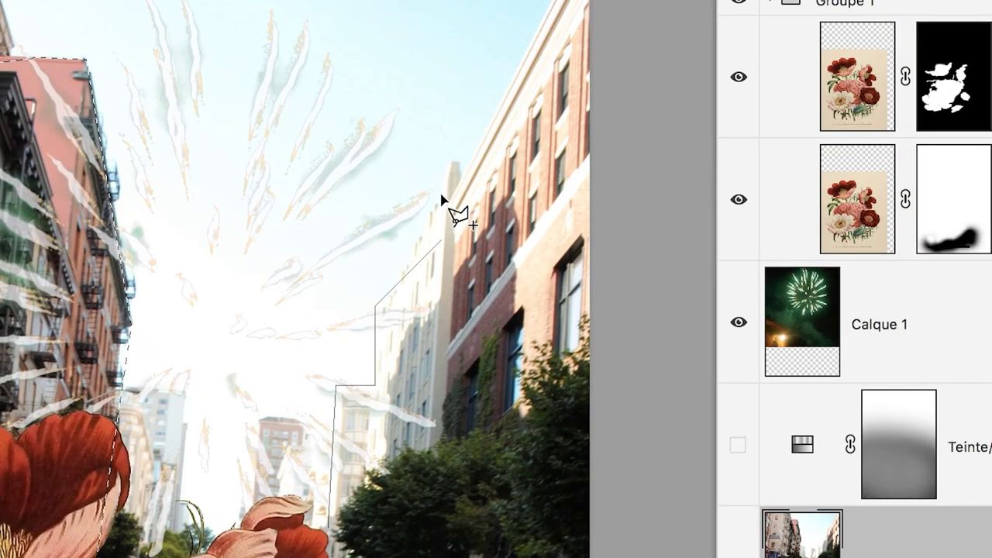
pyautogui.click(440, 199)
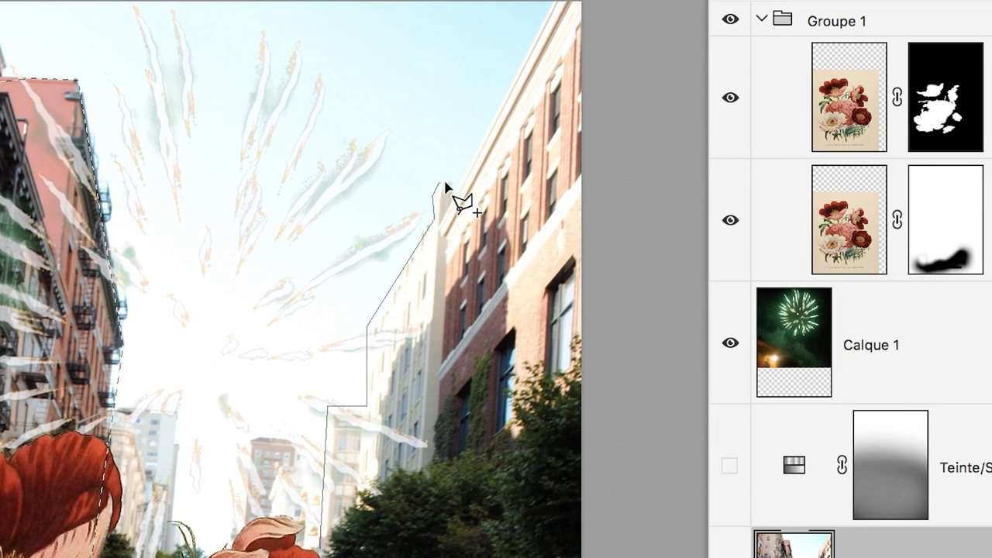
pyautogui.click(445, 187)
pyautogui.click(463, 117)
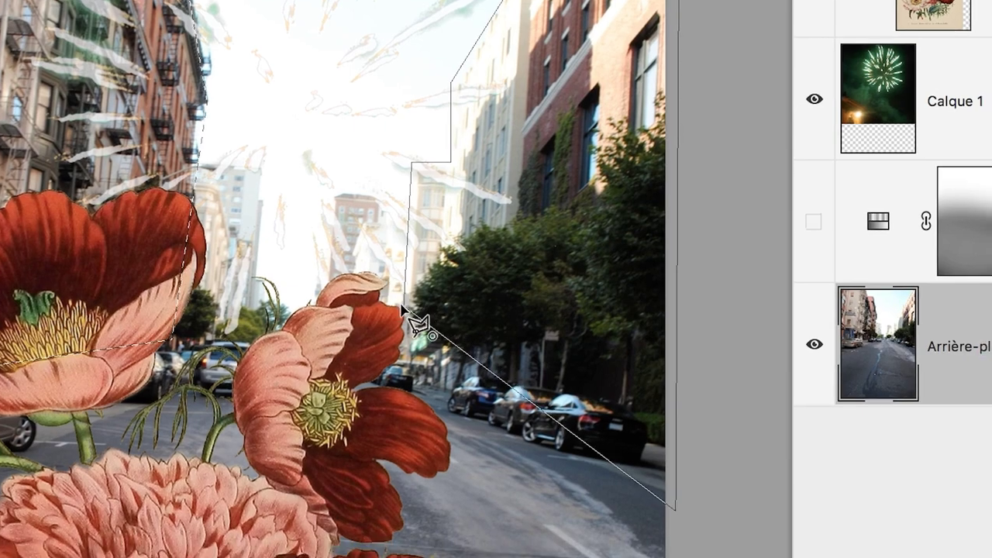
pyautogui.click(401, 303)
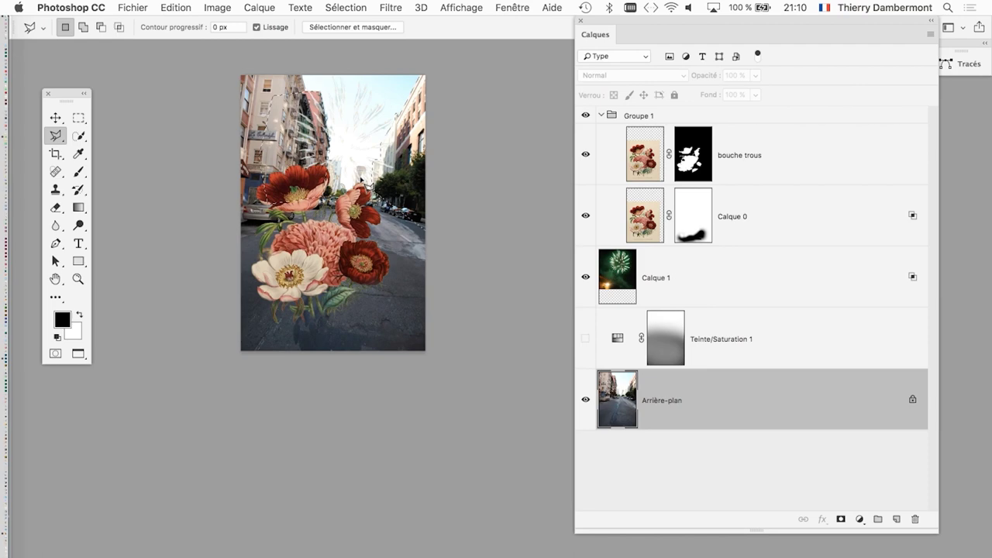
pyautogui.press('alt')
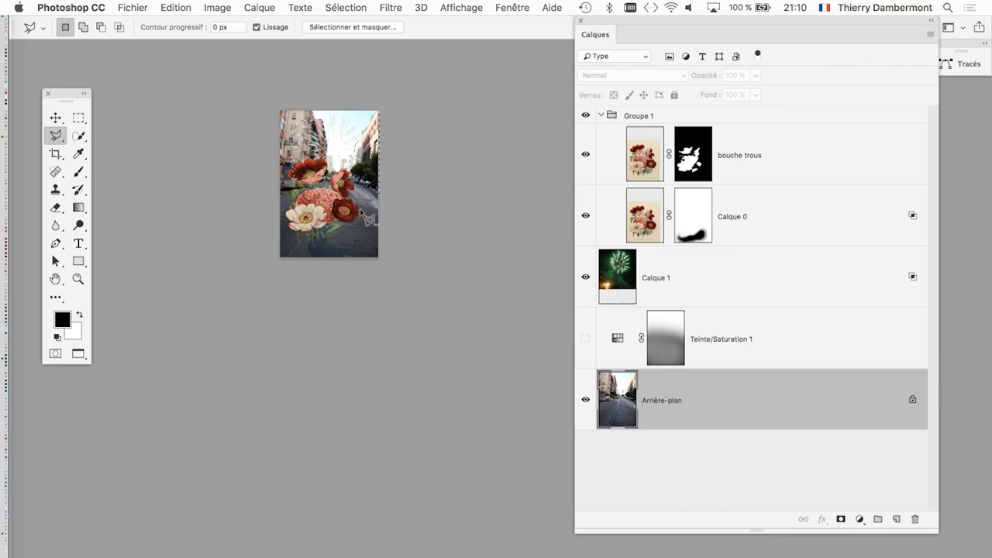
pyautogui.keyDown('super'); pyautogui.click(361, 209); pyautogui.keyUp('super')
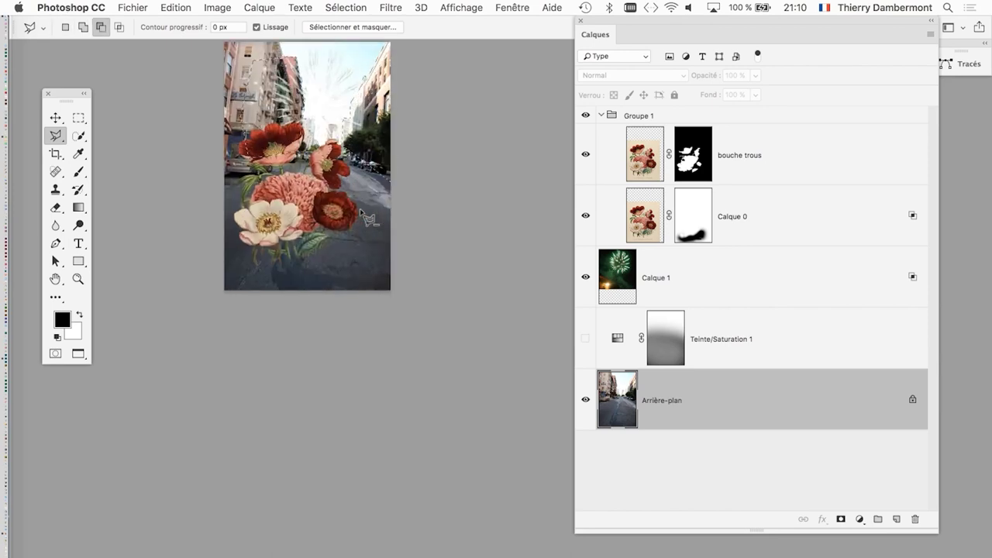
pyautogui.scroll(5, 345, 246)
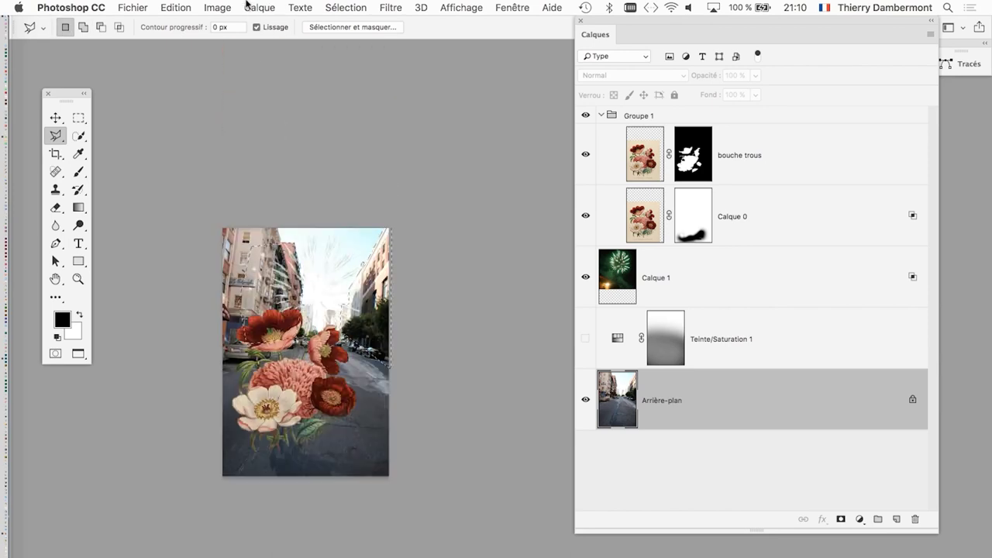
pyautogui.click(252, 8)
pyautogui.moveTo(281, 24)
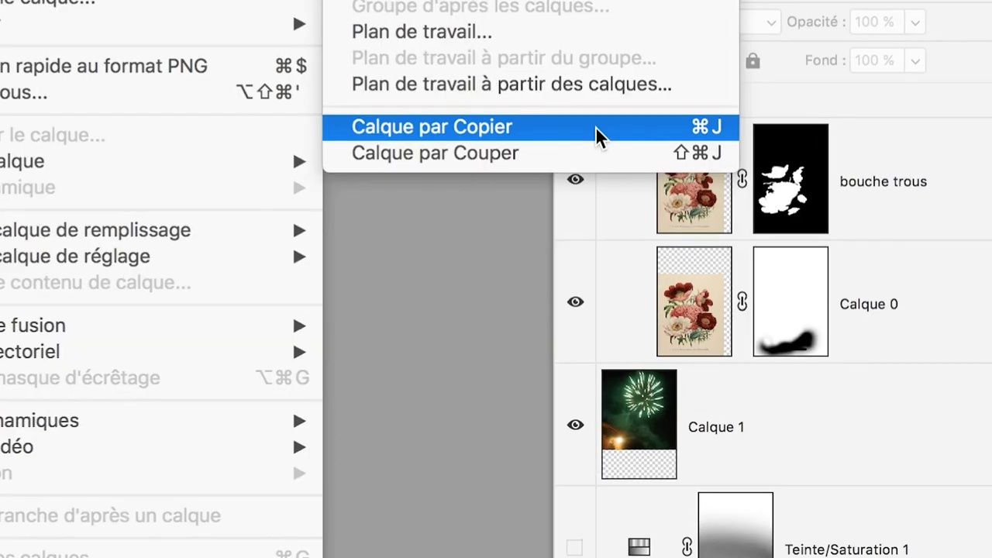
# Step: Copy the selected buildings to a new layer, Calque 2, stacked above Calque 1
pyautogui.click(595, 126)
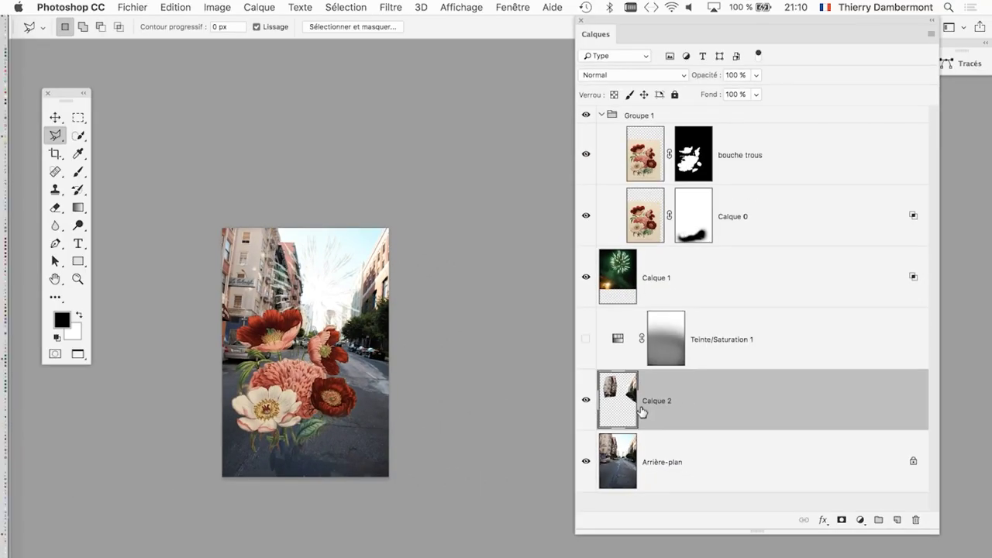
pyautogui.moveTo(623, 413); pyautogui.dragTo(620, 263)
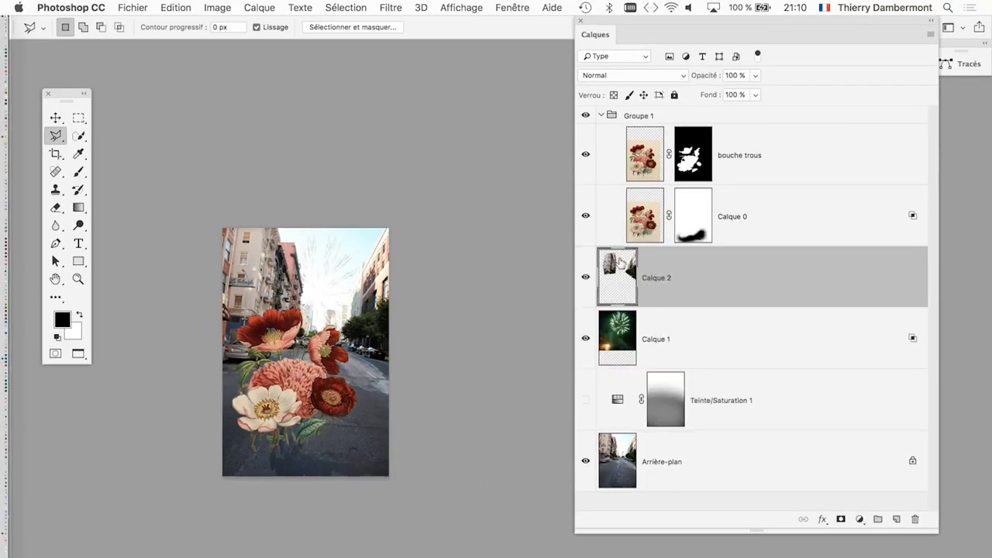
pyautogui.scroll(2, 313, 297)
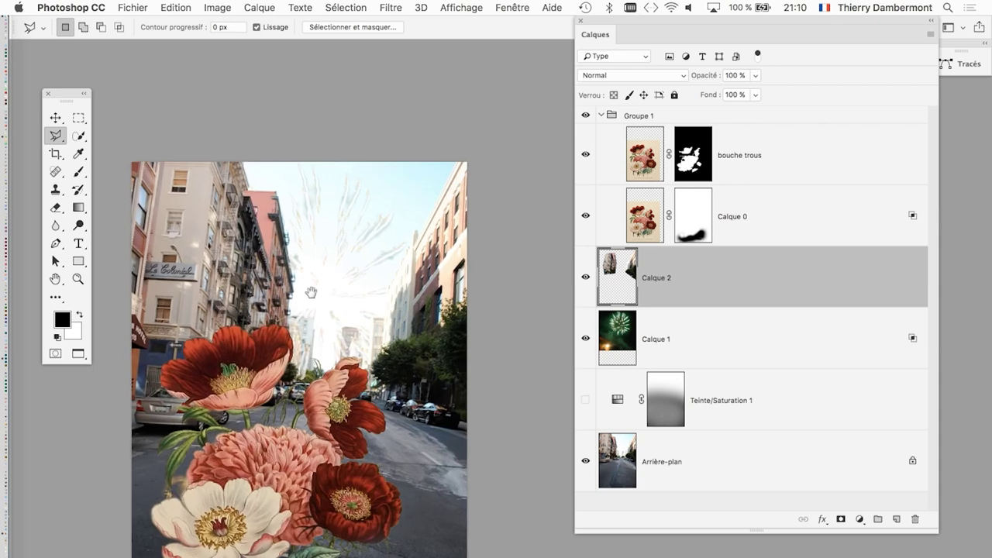
pyautogui.scroll(1, 311, 292)
pyautogui.moveTo(329, 290); pyautogui.dragTo(355, 293)
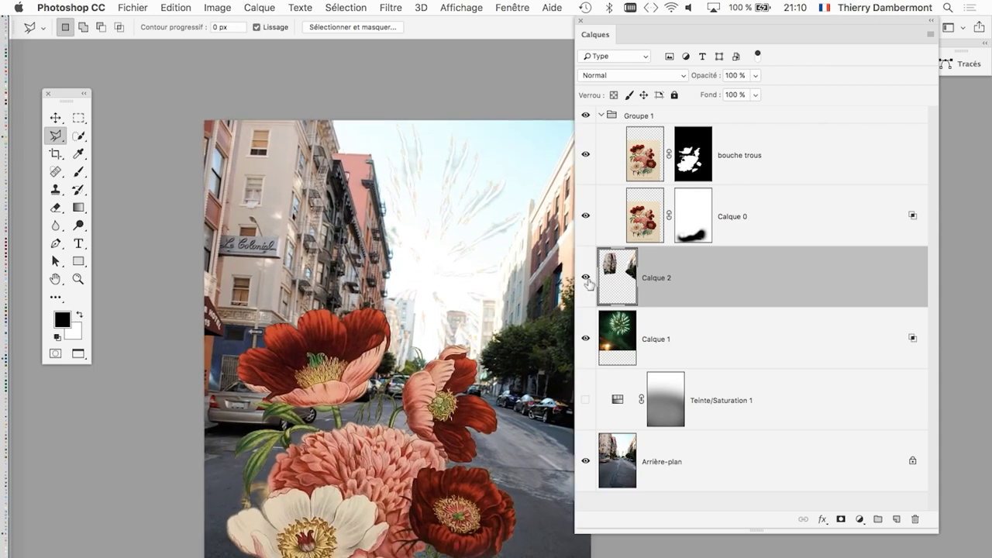
# Step: Toggle Calque 2's visibility to compare, leaving it shown over the firework streaks
pyautogui.click(586, 277)
pyautogui.click(586, 278)
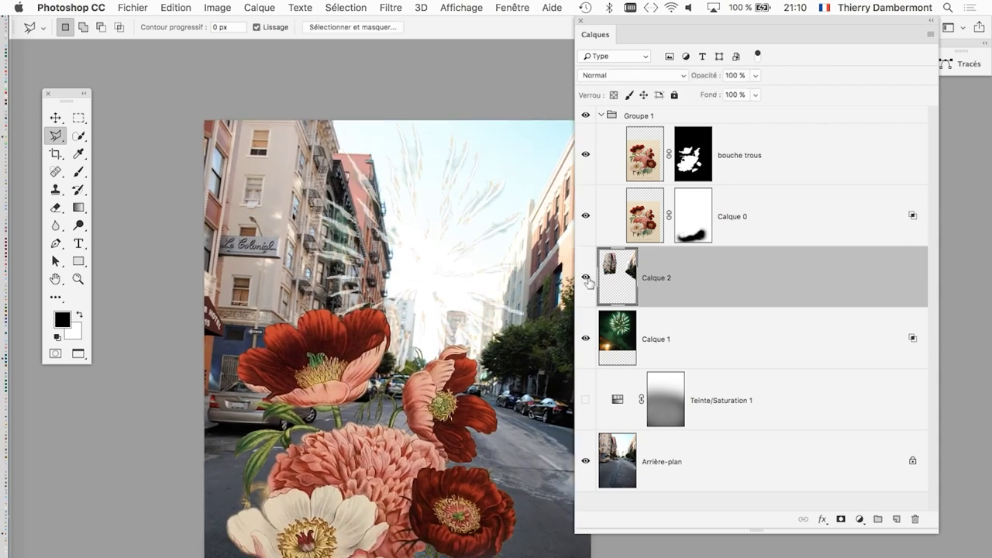
pyautogui.click(586, 277)
pyautogui.hotkey('ctrl', '+')
pyautogui.click(586, 277)
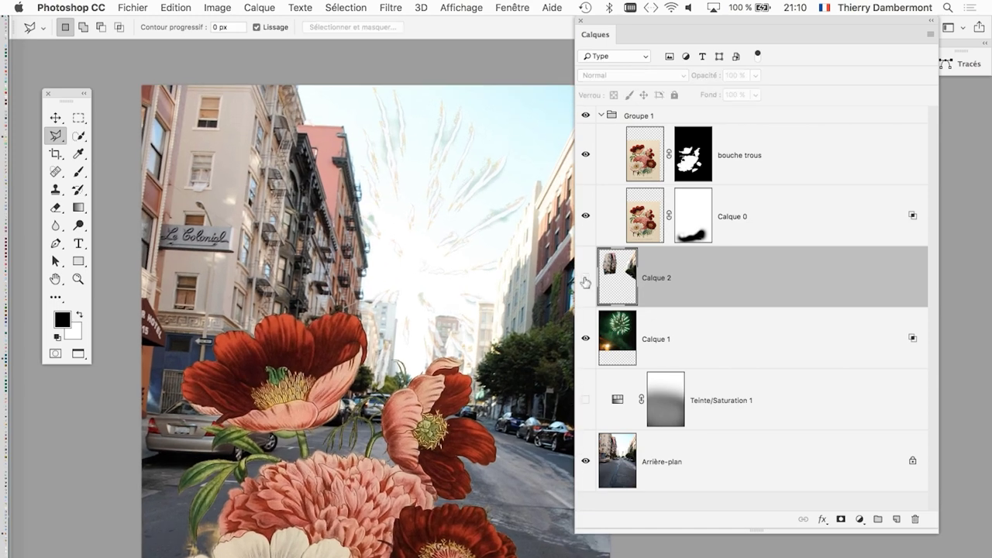
pyautogui.click(586, 277)
pyautogui.click(585, 277)
pyautogui.click(585, 277)
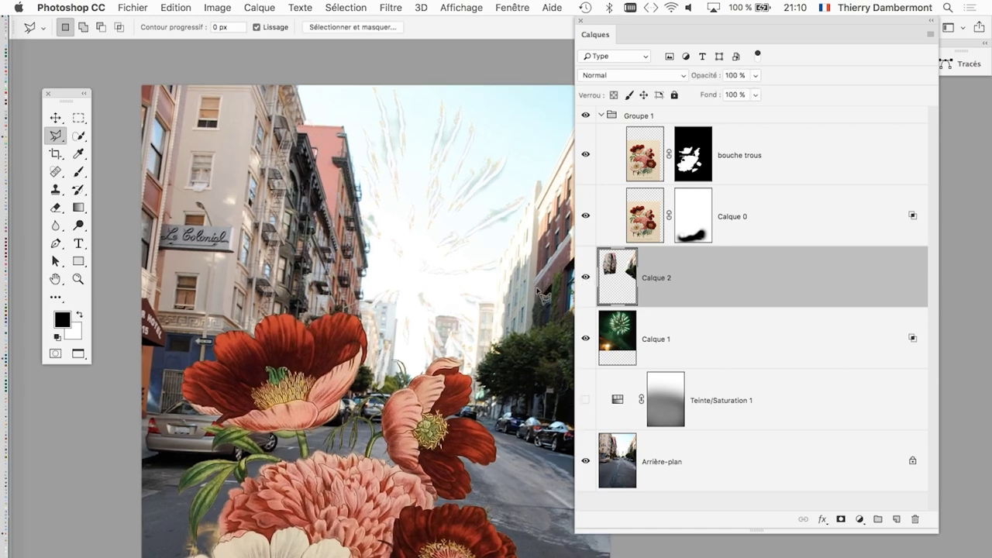
pyautogui.click(56, 118)
# Step: Shift the fireworks on Calque 1 and restack Calque 2 below Calque 1
pyautogui.click(657, 334)
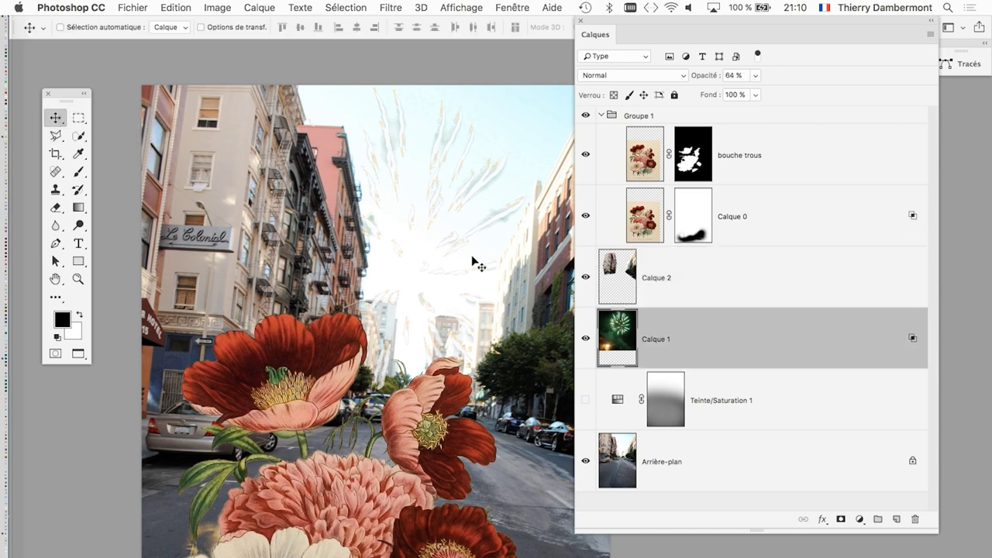
pyautogui.moveTo(426, 220)
pyautogui.mouseDown()
pyautogui.moveTo(473, 270)
pyautogui.moveTo(454, 206)
pyautogui.mouseUp()
pyautogui.moveTo(705, 333); pyautogui.dragTo(626, 272)
pyautogui.keyDown('super'); pyautogui.click(626, 273); pyautogui.keyUp('super')
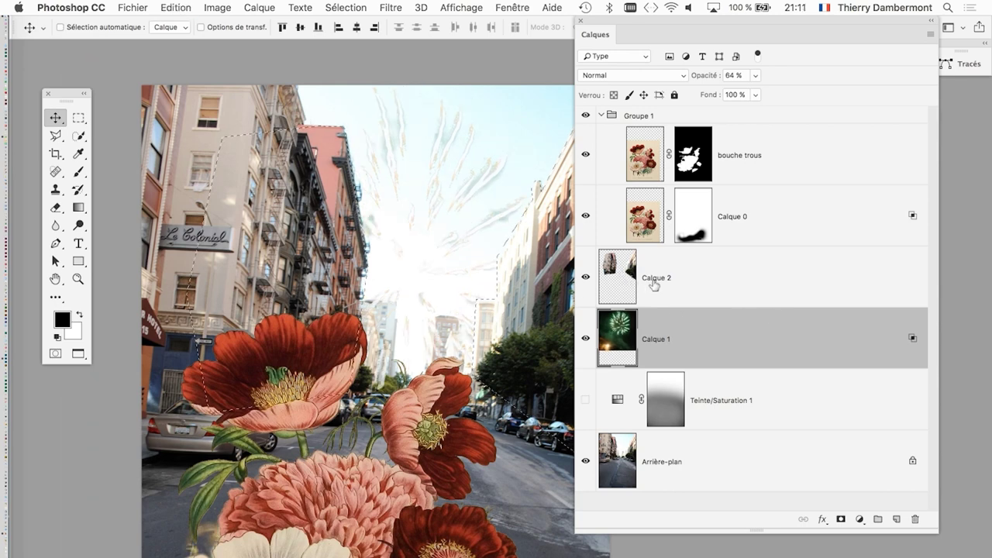
pyautogui.click(709, 279)
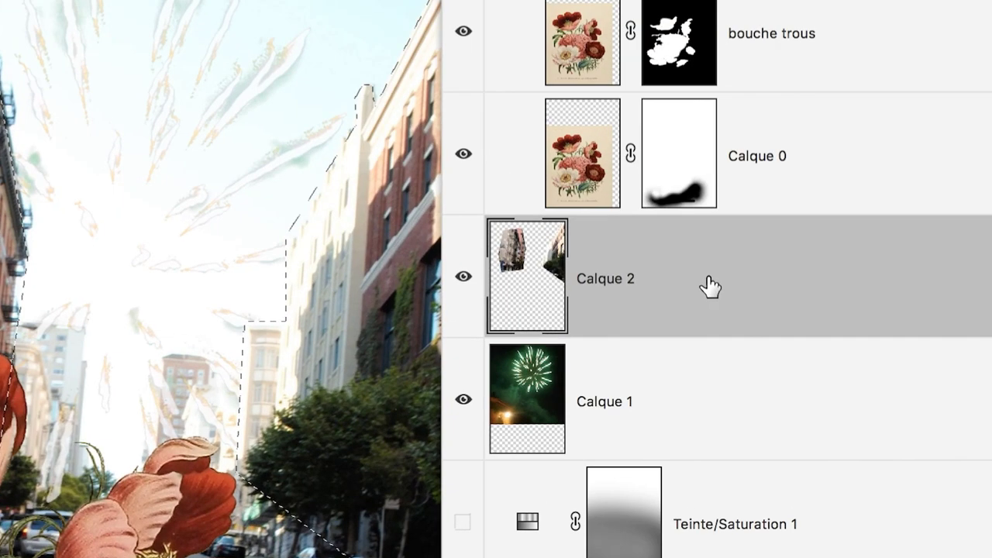
pyautogui.moveTo(709, 285)
pyautogui.mouseDown()
pyautogui.moveTo(783, 360)
pyautogui.moveTo(790, 407)
pyautogui.mouseUp()
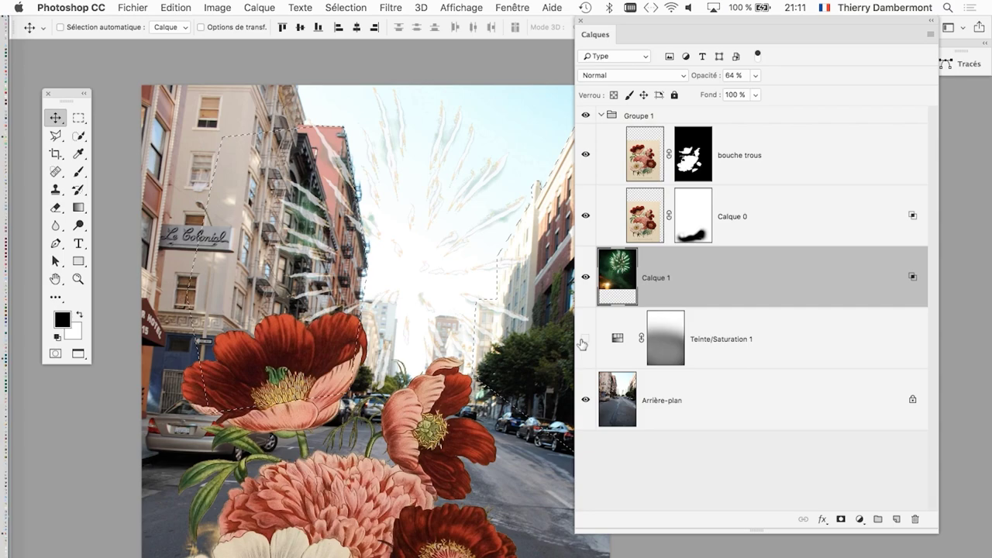
# Step: Turn the Teinte/Saturation 1 tint back on and hide bouche trous, Calque 0 and Calque 1
pyautogui.click(585, 338)
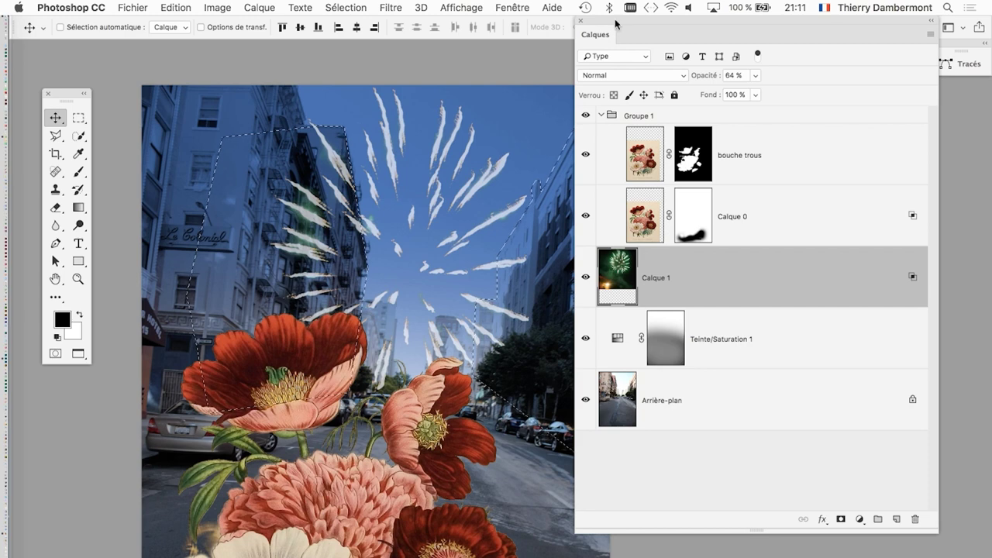
pyautogui.moveTo(616, 25); pyautogui.dragTo(718, 50)
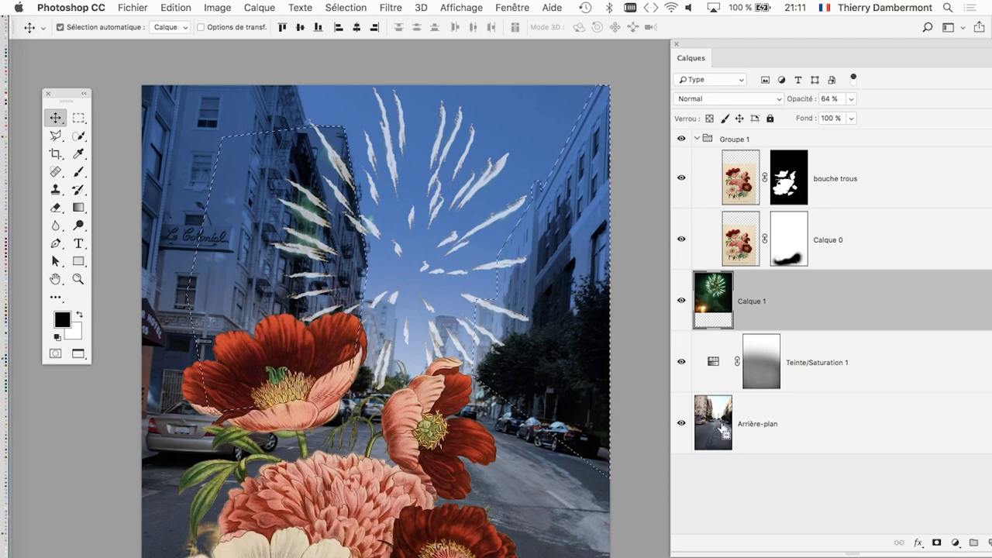
pyautogui.press('super')
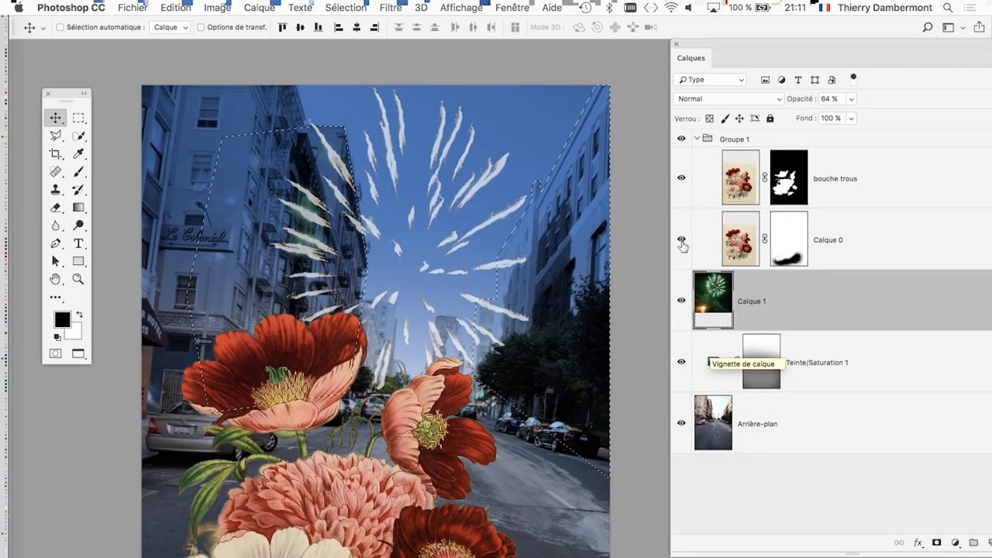
pyautogui.moveTo(681, 178); pyautogui.dragTo(681, 301)
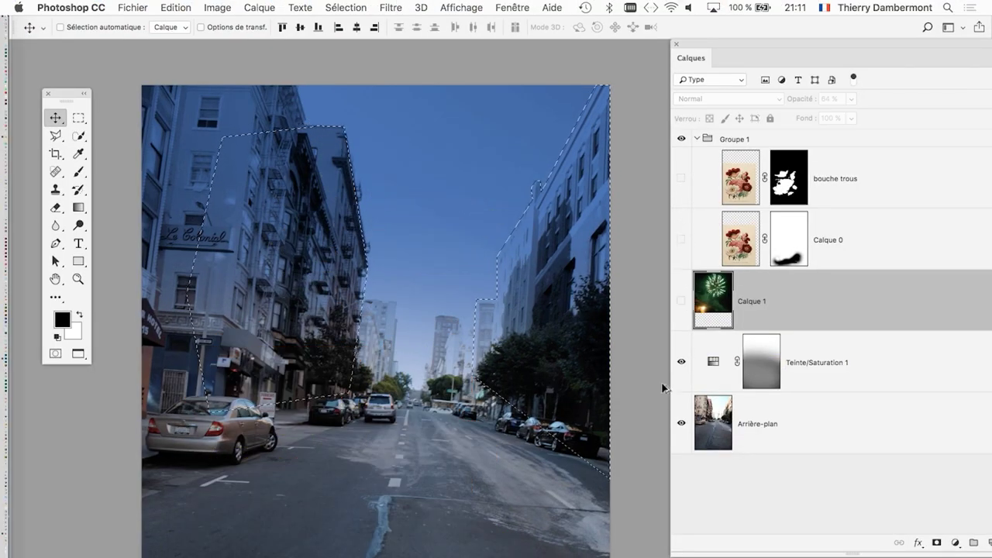
# Step: Copy a merged image of the selected buildings with Copier avec fusion
pyautogui.scroll(-1, 527, 393)
pyautogui.scroll(-1, 527, 393)
pyautogui.scroll(-2, 519, 391)
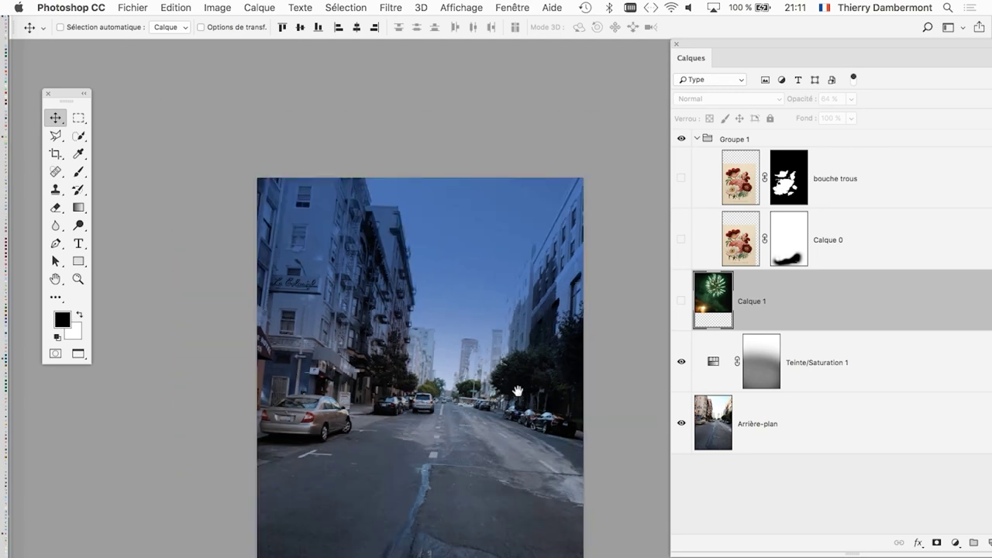
pyautogui.moveTo(517, 389); pyautogui.dragTo(461, 296)
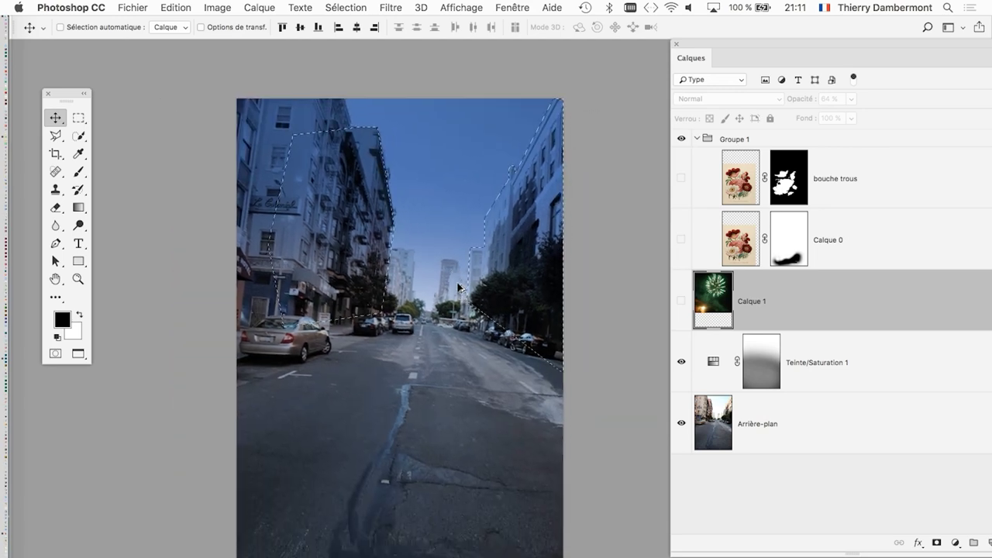
pyautogui.scroll(1, 458, 287)
pyautogui.click(172, 8)
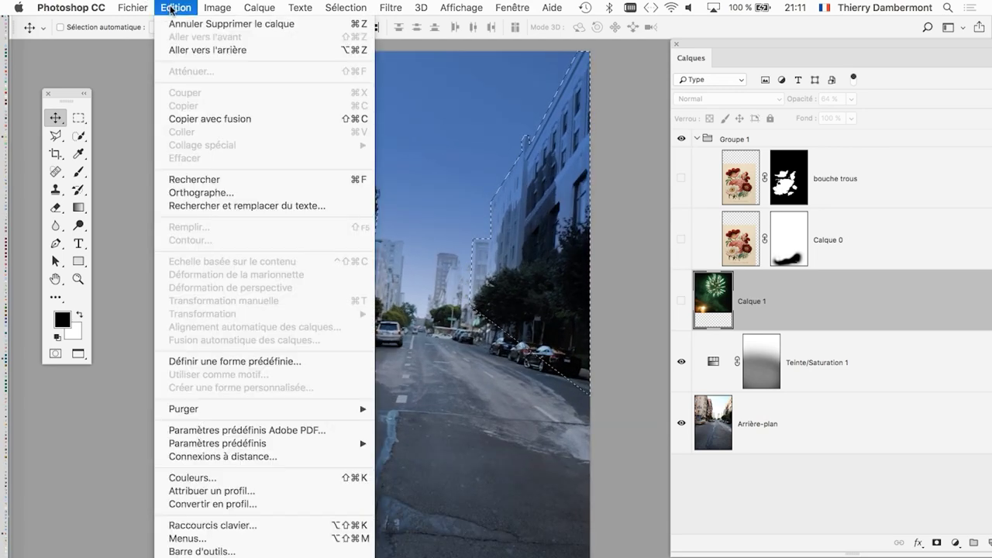
pyautogui.click(273, 124)
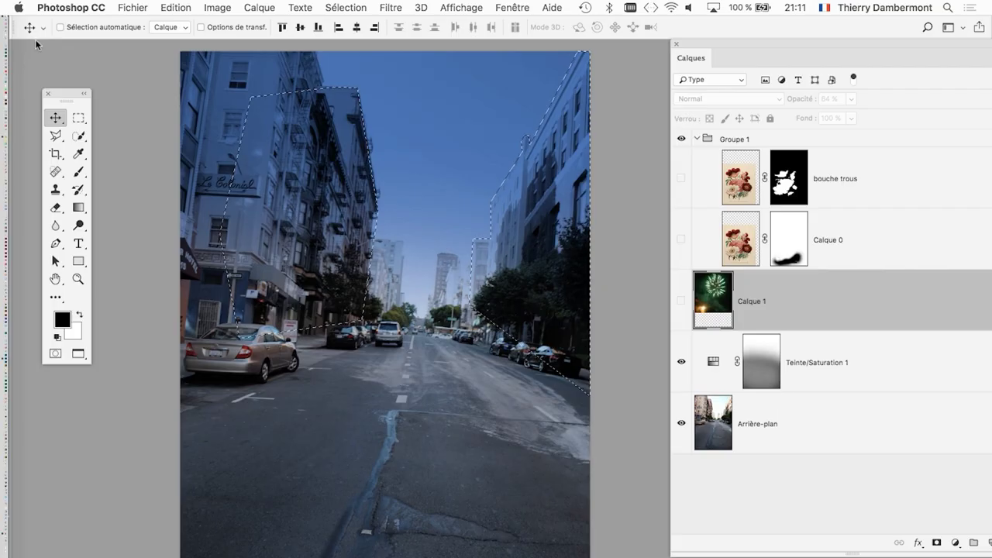
pyautogui.press('super')
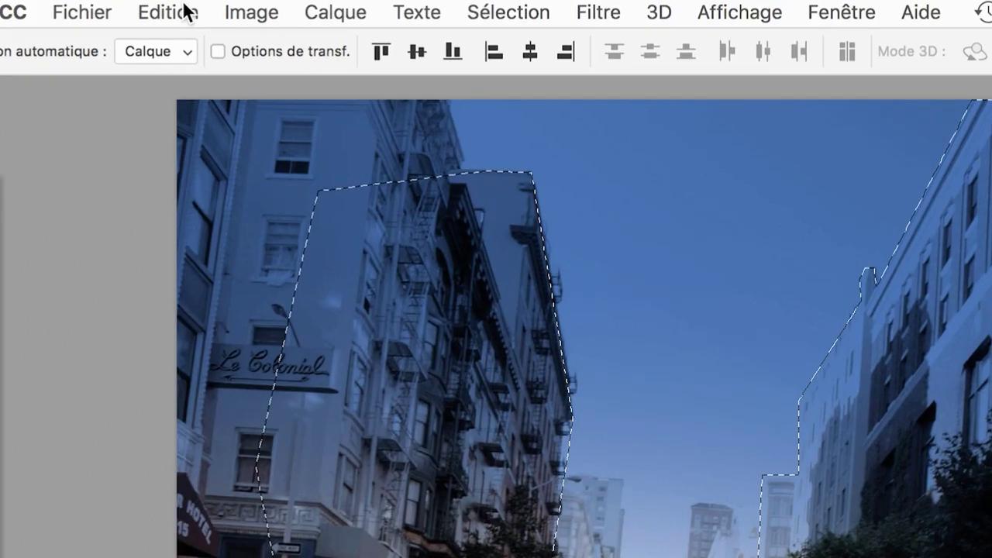
pyautogui.click(183, 8)
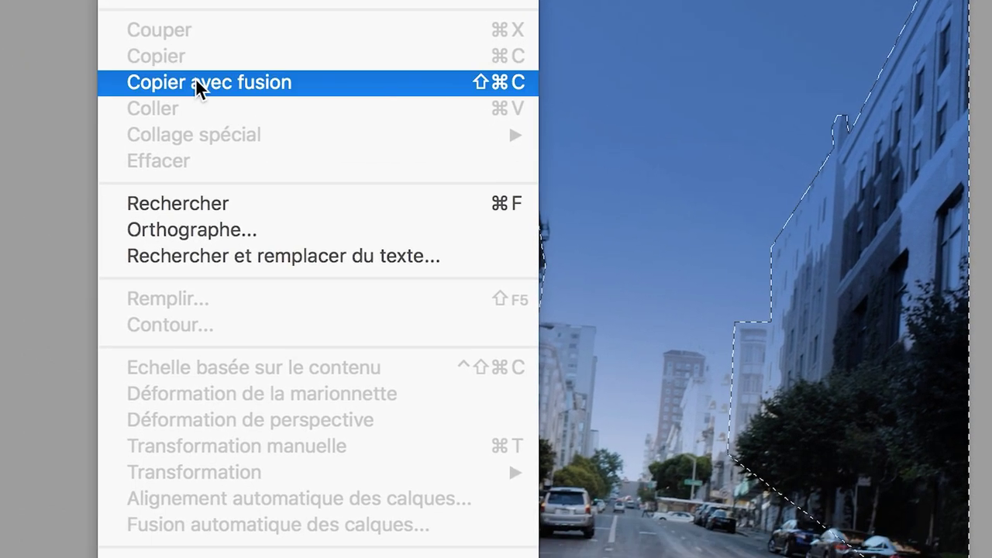
pyautogui.click(196, 80)
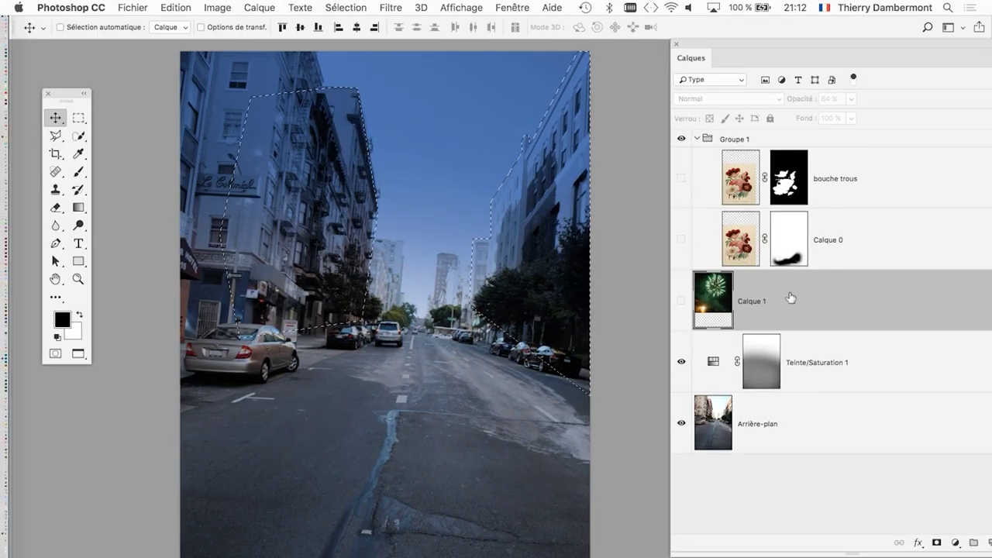
# Step: Add an empty Calque 2 and paste the copy into the selection as masked Calque 3
pyautogui.moveTo(708, 46); pyautogui.dragTo(538, 44)
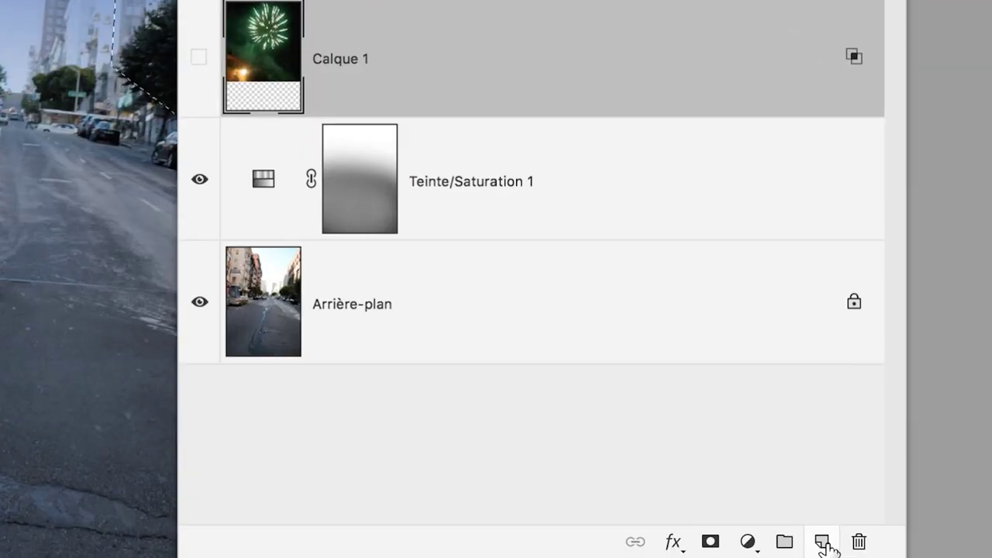
pyautogui.click(825, 544)
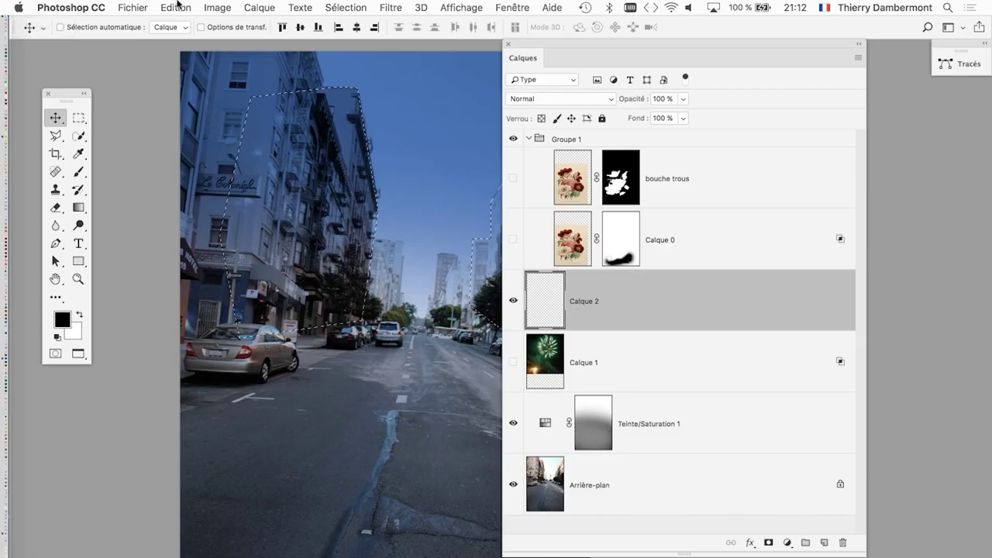
pyautogui.click(176, 8)
pyautogui.moveTo(201, 145)
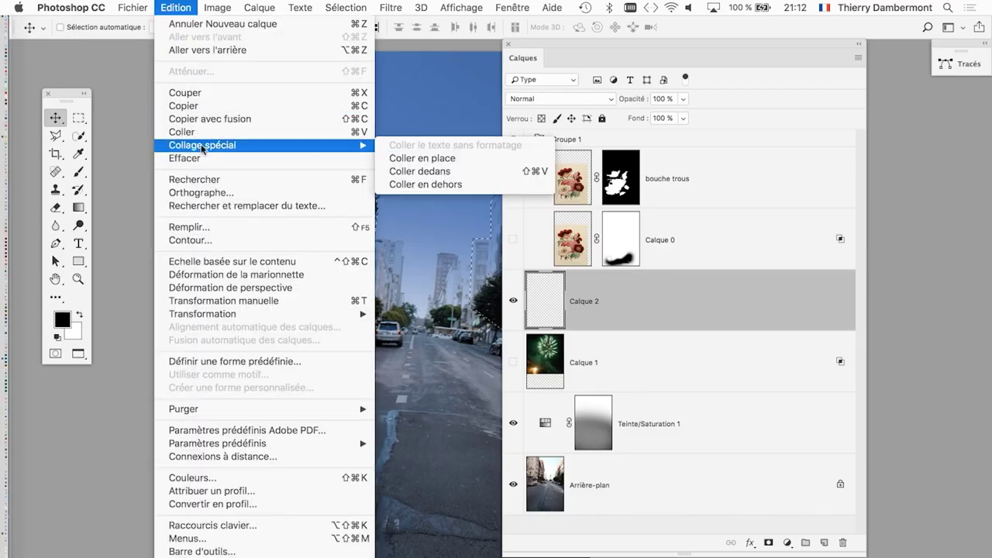
pyautogui.click(422, 171)
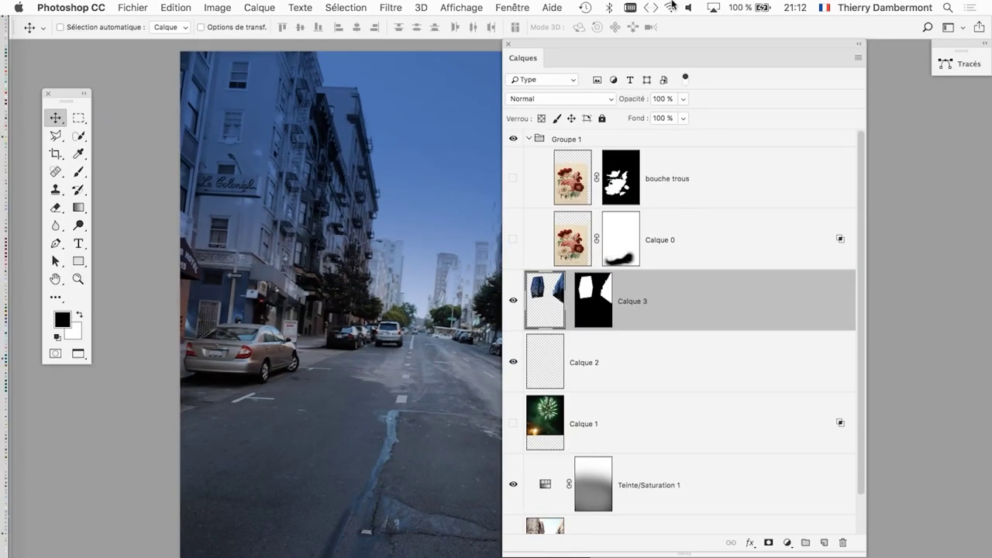
# Step: Show the flower bouquet and fireworks layers again and select Calque 1
pyautogui.moveTo(581, 44); pyautogui.dragTo(747, 44)
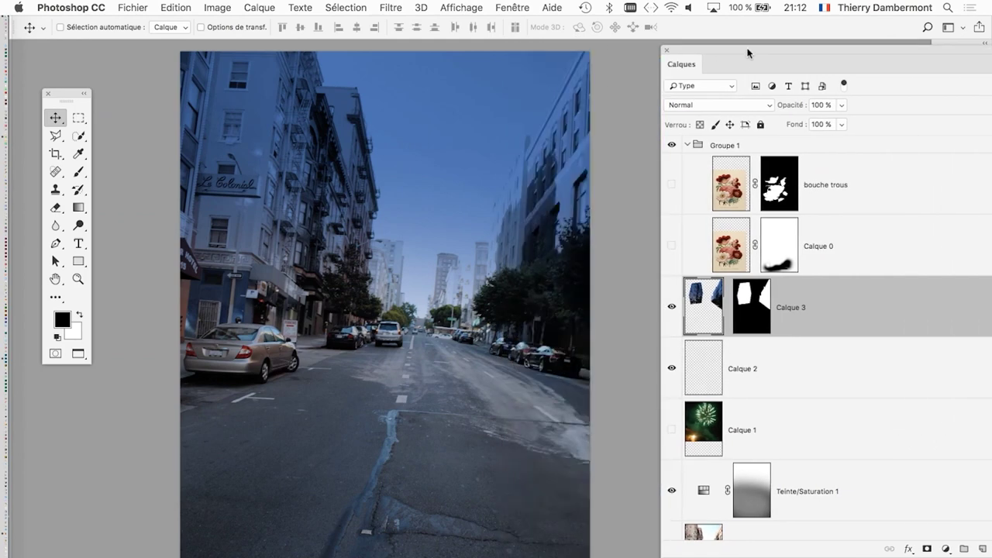
pyautogui.click(678, 239)
pyautogui.click(678, 178)
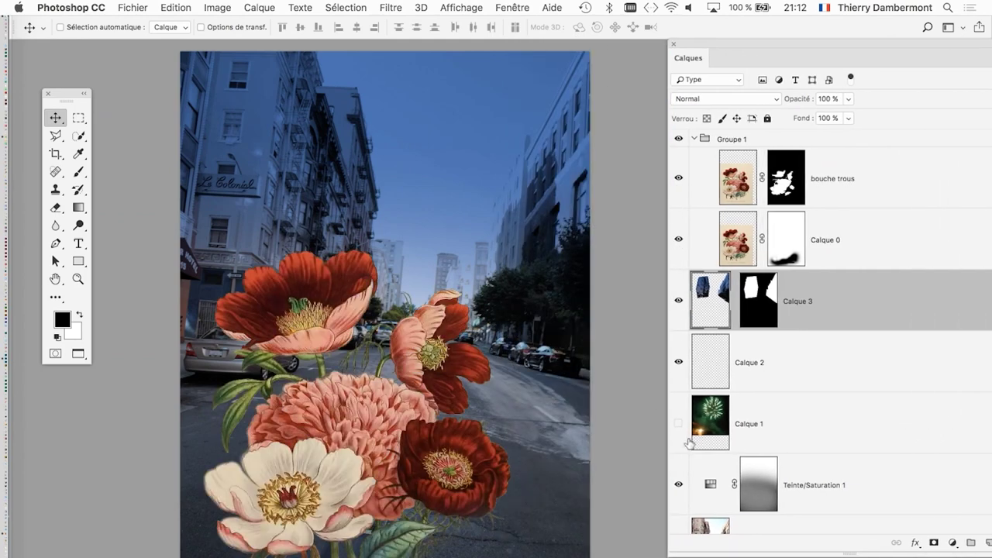
pyautogui.click(679, 423)
pyautogui.click(703, 427)
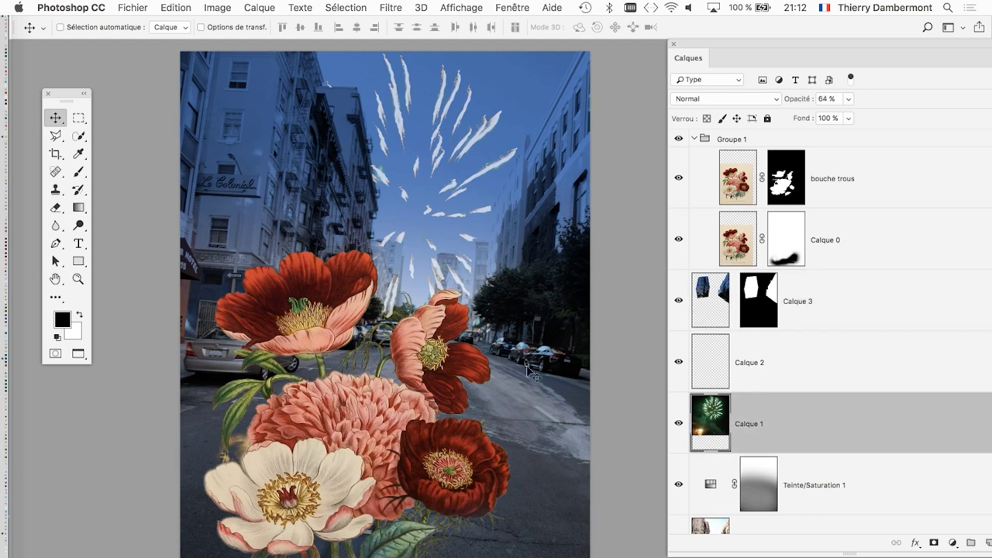
# Step: Move the fireworks into the upper sky and hide the Calque 0 bouquet layer
pyautogui.moveTo(395, 193)
pyautogui.mouseDown()
pyautogui.moveTo(434, 194)
pyautogui.moveTo(405, 160)
pyautogui.moveTo(394, 170)
pyautogui.moveTo(436, 172)
pyautogui.moveTo(410, 151)
pyautogui.moveTo(452, 154)
pyautogui.moveTo(403, 175)
pyautogui.moveTo(451, 150)
pyautogui.mouseUp()
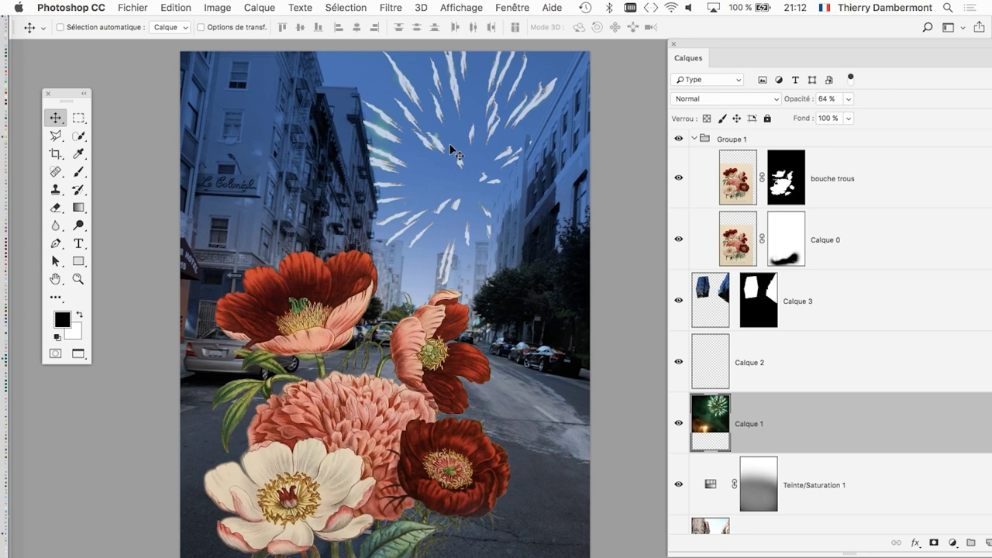
pyautogui.moveTo(445, 158)
pyautogui.mouseDown()
pyautogui.moveTo(405, 126)
pyautogui.moveTo(426, 126)
pyautogui.mouseUp()
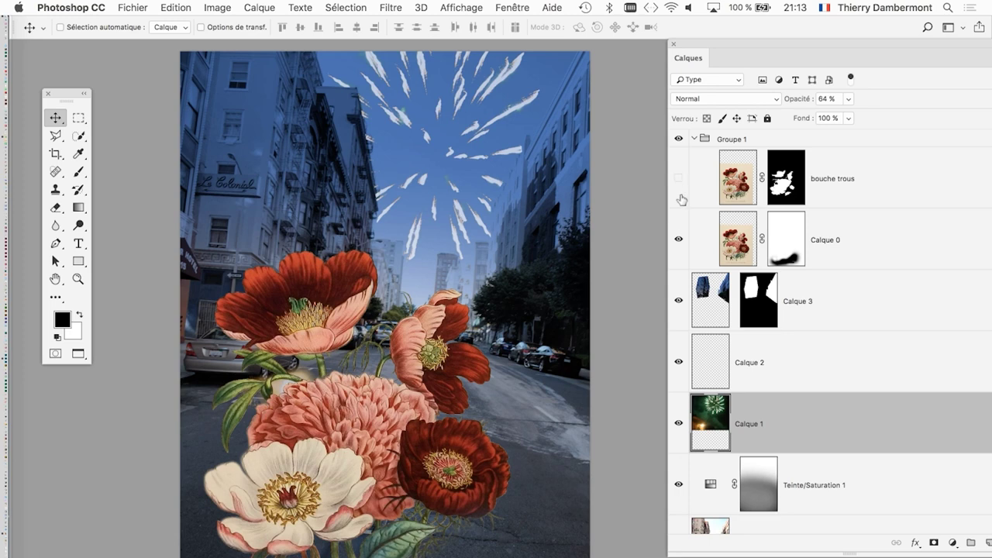
pyautogui.click(678, 240)
# Step: Add a white layer mask to the fireworks layer Calque 1
pyautogui.click(263, 9)
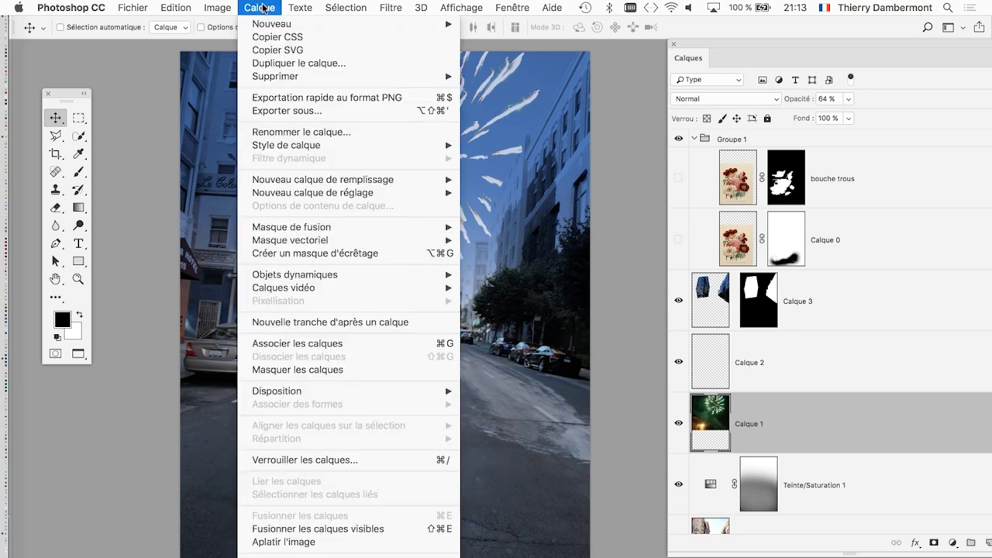
pyautogui.click(264, 9)
pyautogui.moveTo(742, 49); pyautogui.dragTo(595, 48)
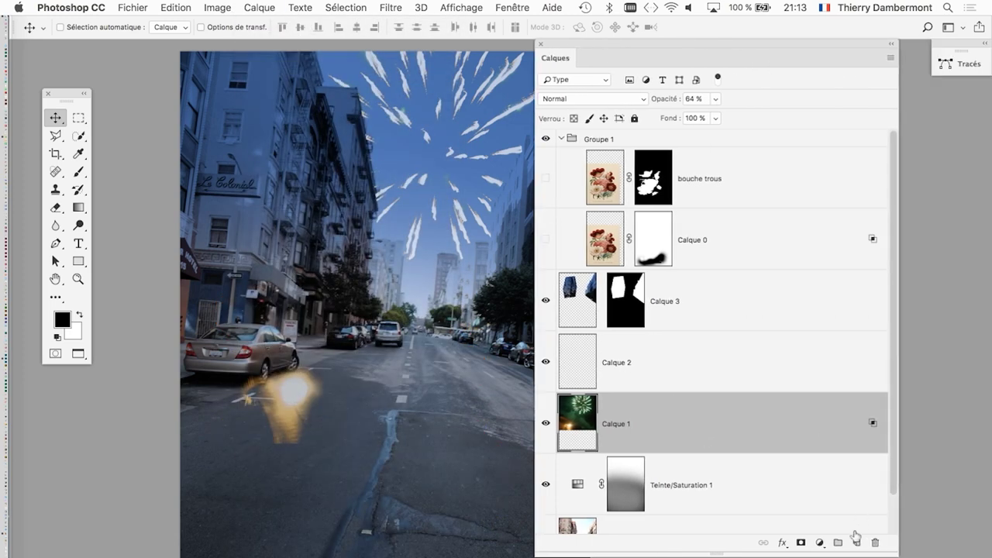
pyautogui.click(801, 542)
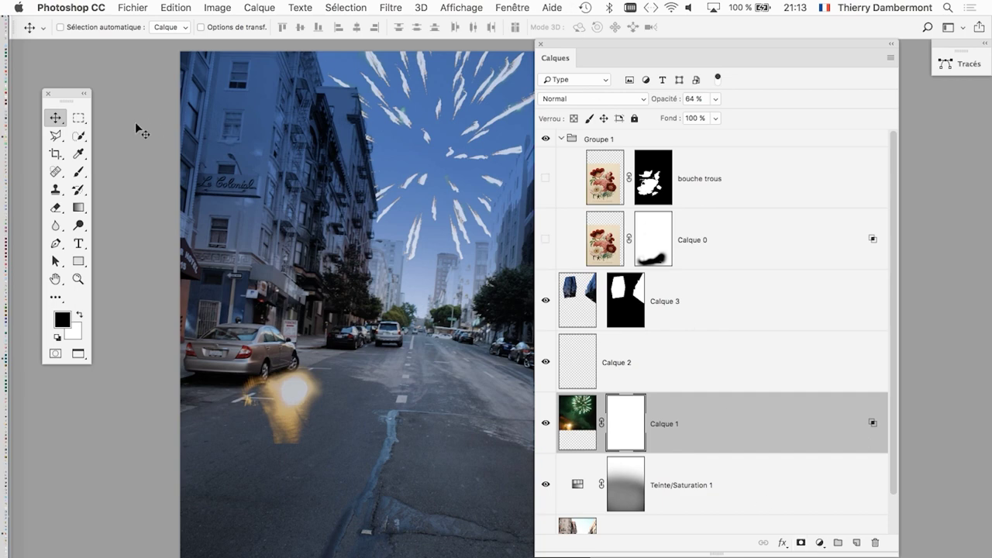
# Step: Paint out the yellow street glow with a 256 px black brush on the mask
pyautogui.click(80, 172)
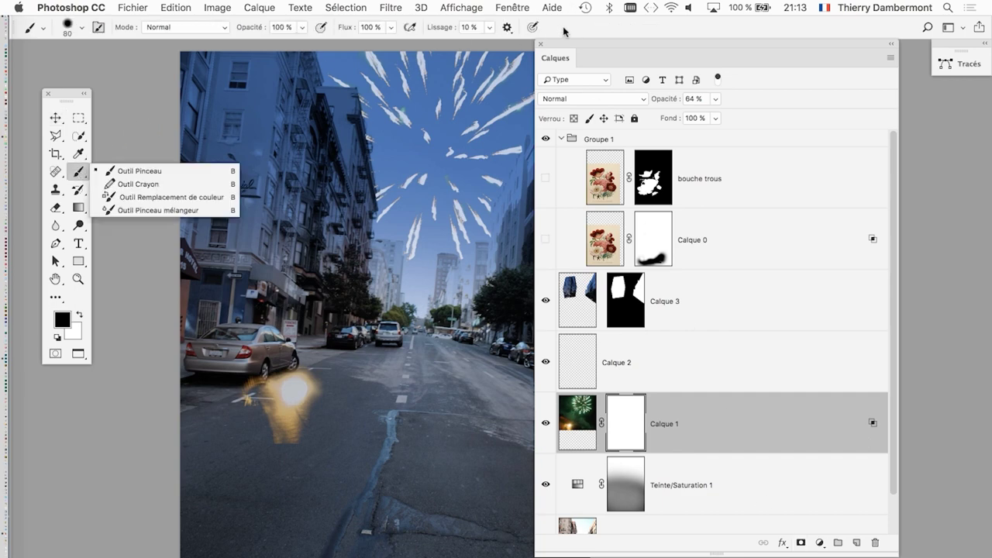
pyautogui.moveTo(570, 44); pyautogui.dragTo(637, 51)
pyautogui.moveTo(428, 264); pyautogui.dragTo(496, 265)
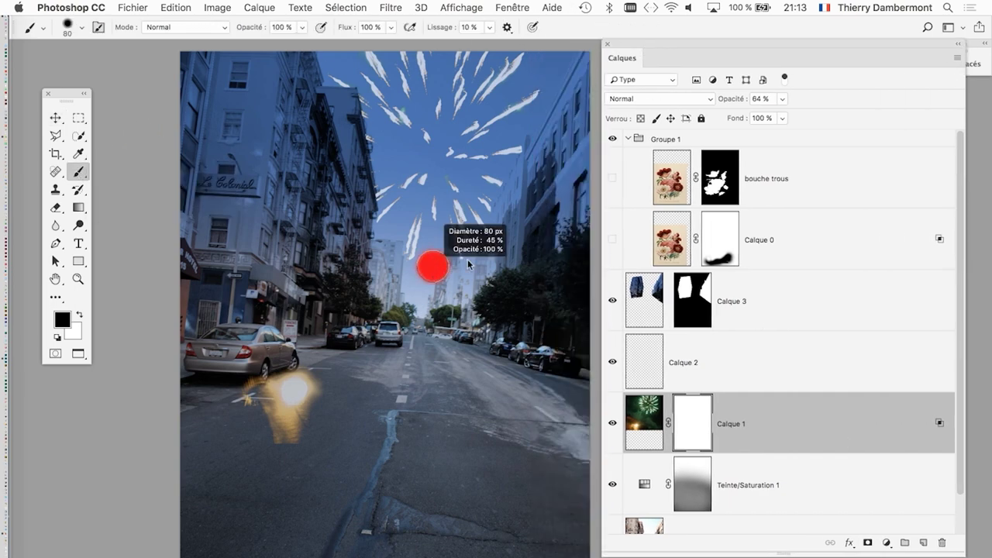
pyautogui.moveTo(293, 392); pyautogui.dragTo(263, 344)
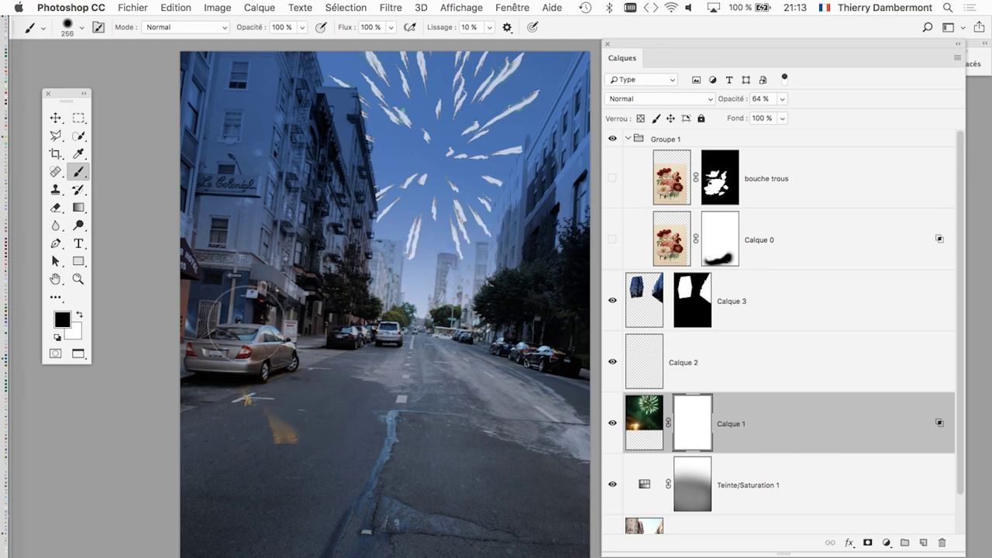
pyautogui.scroll(-1, 432, 302)
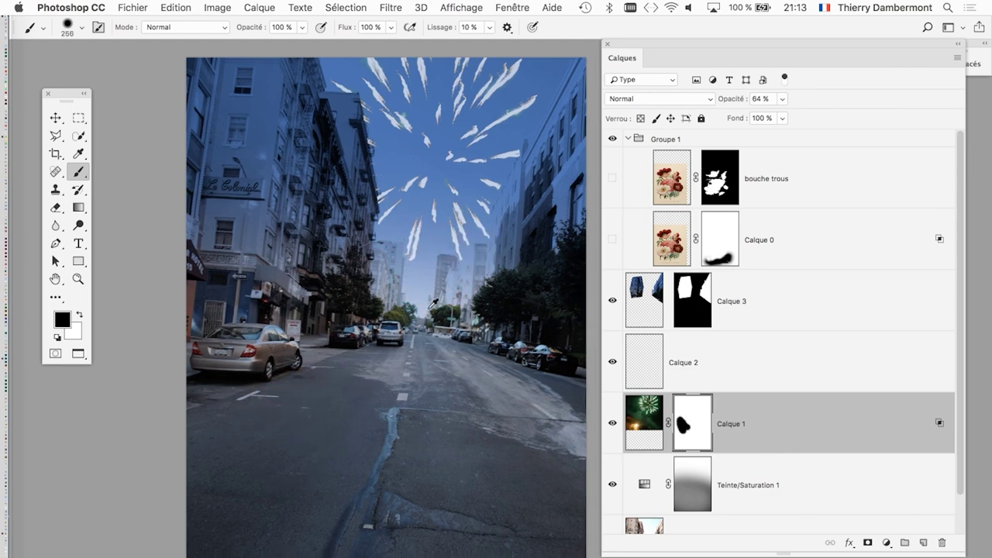
pyautogui.click(628, 140)
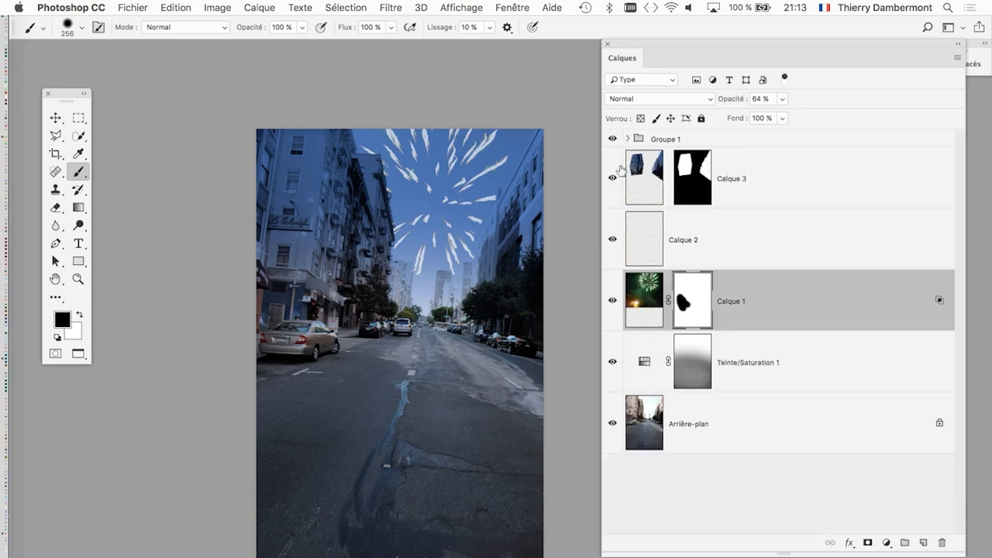
pyautogui.click(627, 138)
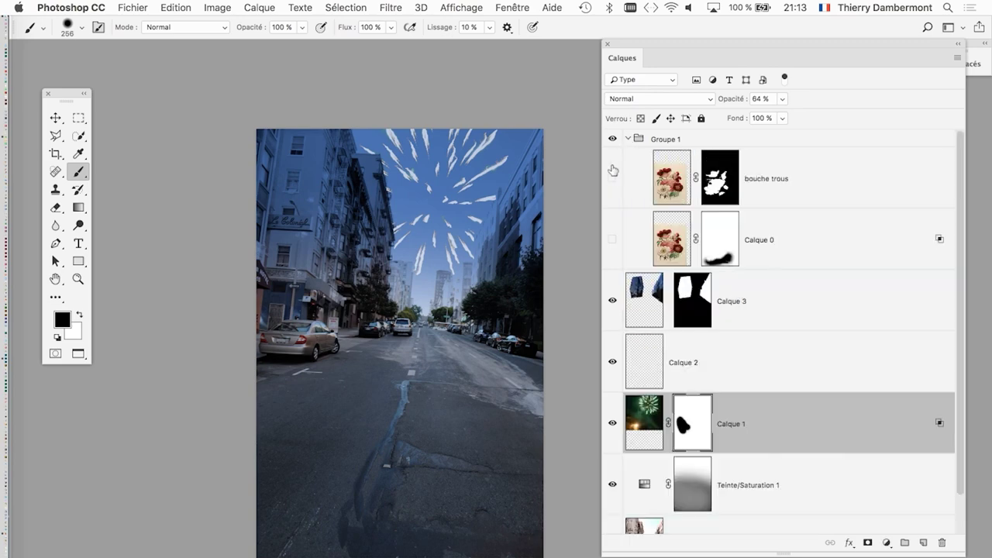